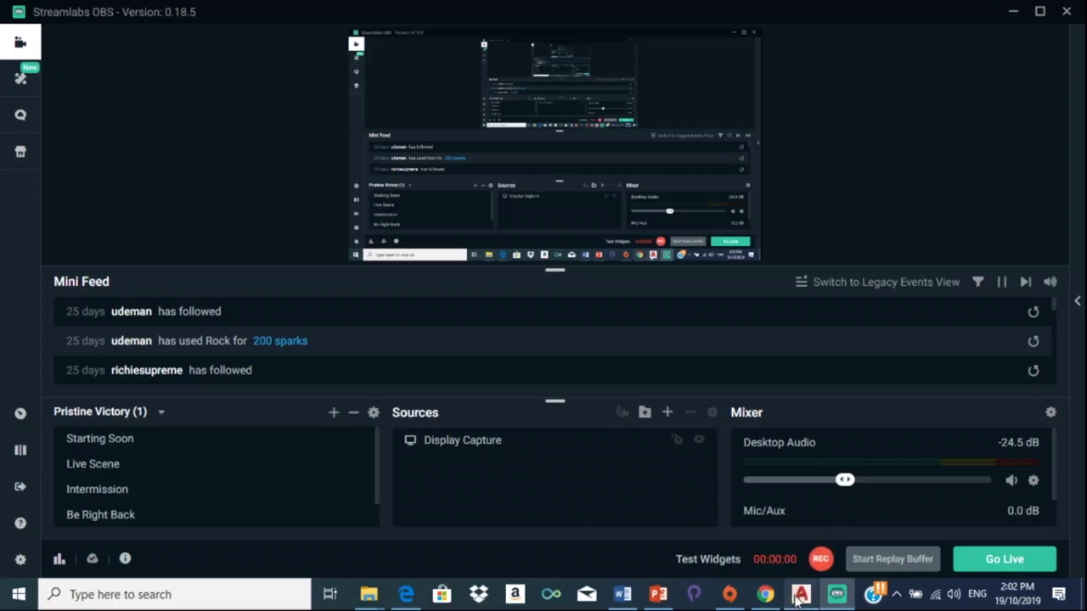
Step: Switch to AutoCAD to show the Foundation Autocad.dwg foundation plan
{"action": "left_click", "coordinate": [800, 596]}
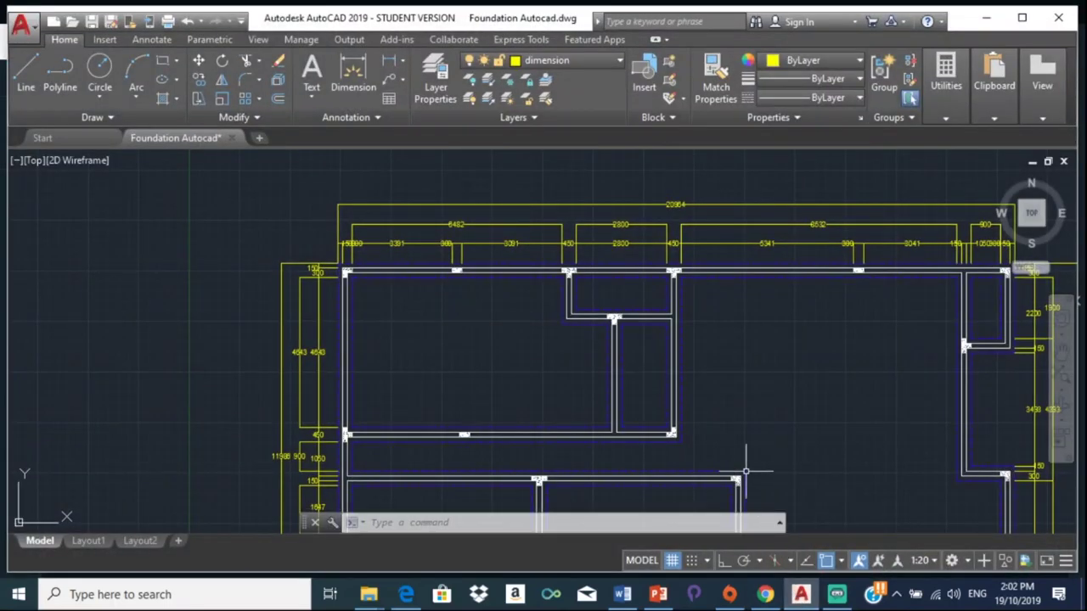
{"action": "scroll", "coordinate": [778, 360], "scroll_direction": "down", "scroll_amount": 4}
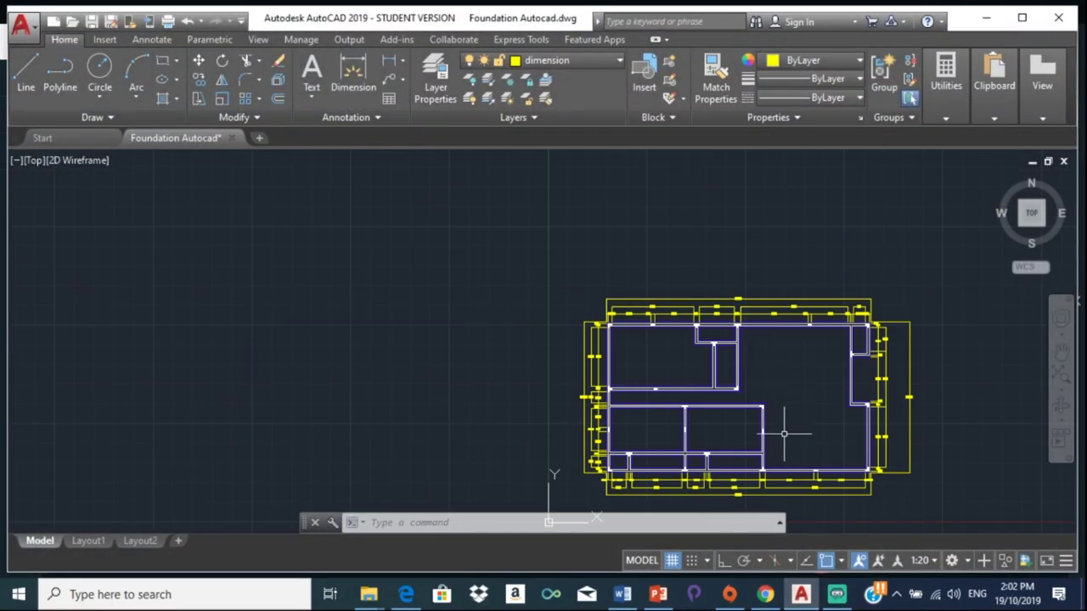
{"action": "scroll", "coordinate": [760, 470], "scroll_direction": "up", "scroll_amount": 5}
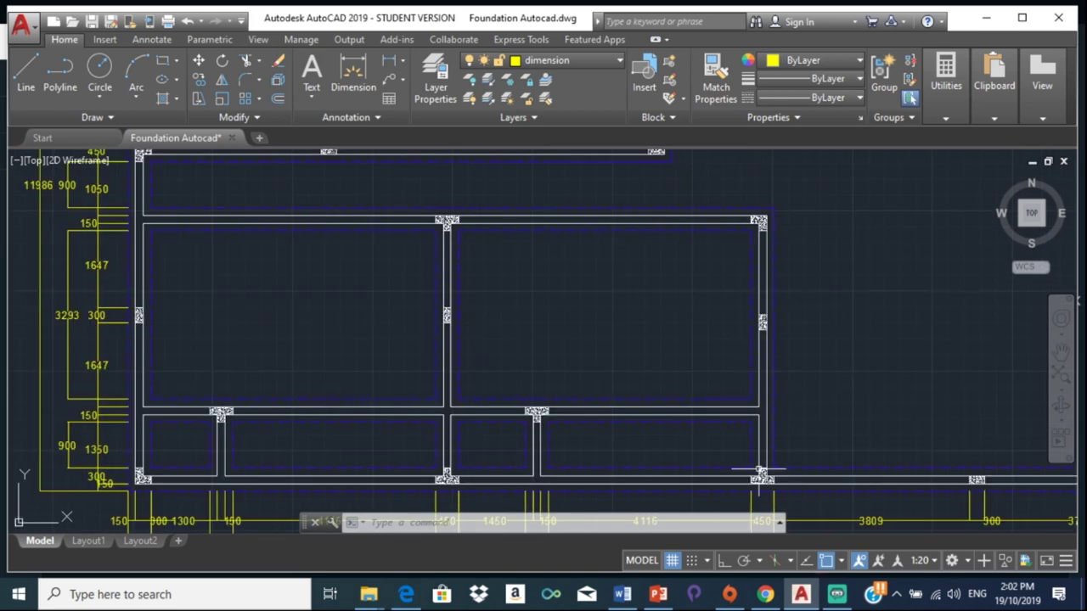
{"action": "scroll", "coordinate": [760, 468], "scroll_direction": "up", "scroll_amount": 2}
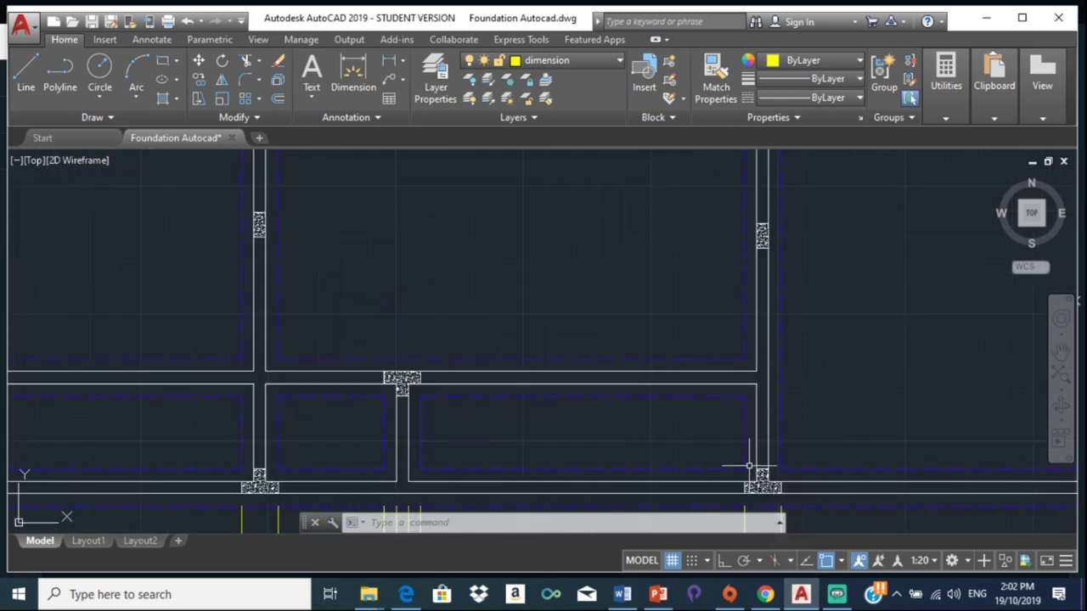
{"action": "scroll", "coordinate": [662, 364], "scroll_direction": "down", "scroll_amount": 5}
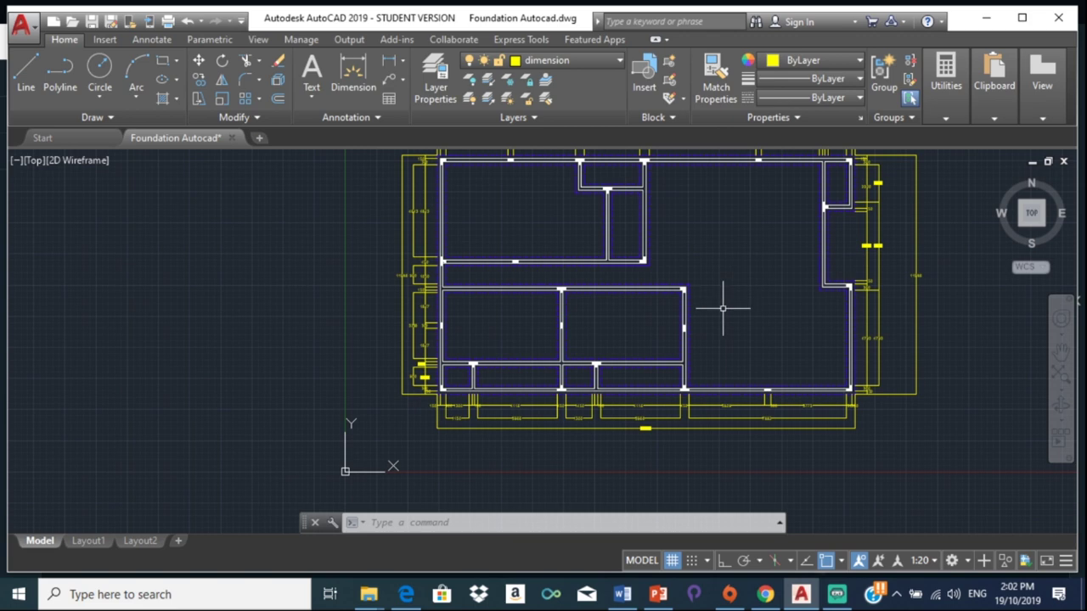
{"action": "scroll", "coordinate": [725, 286], "scroll_direction": "down", "scroll_amount": 3}
{"action": "scroll", "coordinate": [709, 339], "scroll_direction": "down", "scroll_amount": 1}
{"action": "scroll", "coordinate": [595, 306], "scroll_direction": "up", "scroll_amount": 1}
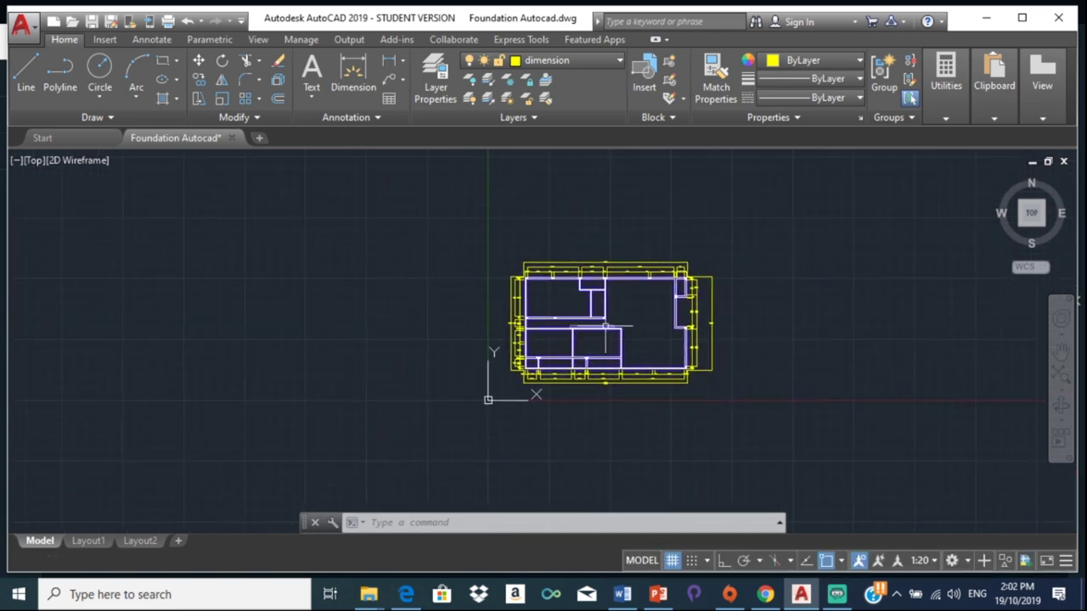
{"action": "scroll", "coordinate": [593, 296], "scroll_direction": "up", "scroll_amount": 3}
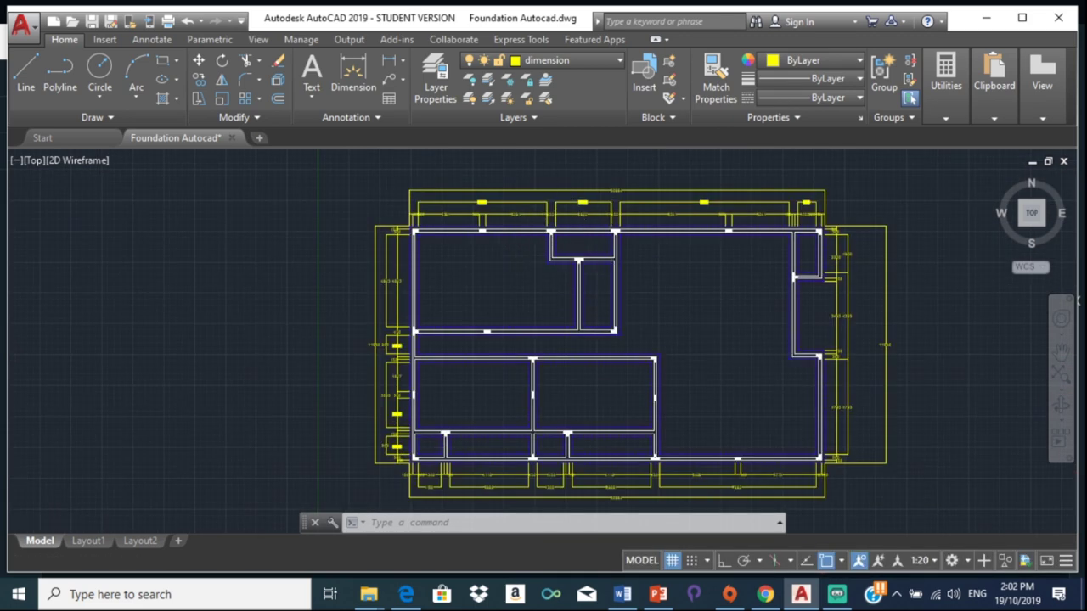
{"action": "scroll", "coordinate": [516, 207], "scroll_direction": "up", "scroll_amount": 3}
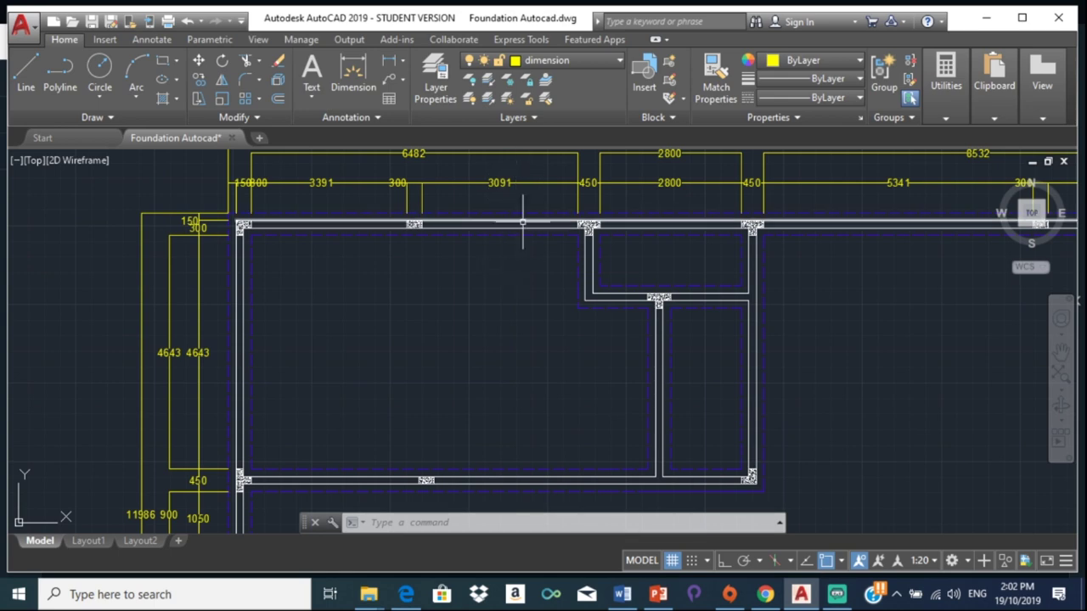
{"action": "scroll", "coordinate": [666, 206], "scroll_direction": "down", "scroll_amount": 5}
{"action": "scroll", "coordinate": [586, 282], "scroll_direction": "up", "scroll_amount": 3}
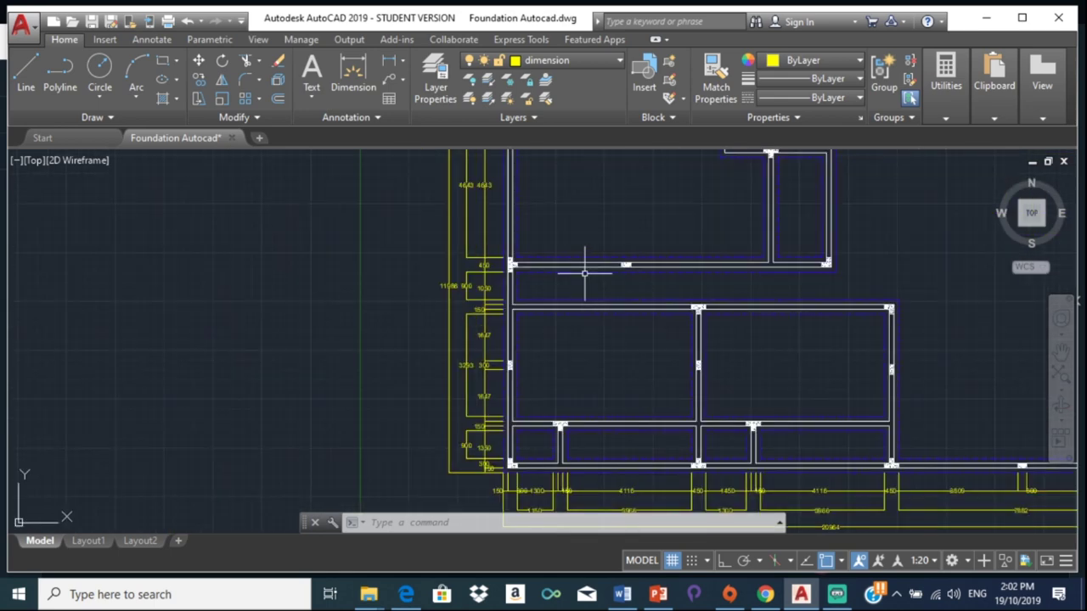
{"action": "scroll", "coordinate": [785, 195], "scroll_direction": "down", "scroll_amount": 3}
{"action": "scroll", "coordinate": [721, 216], "scroll_direction": "down", "scroll_amount": 2}
{"action": "scroll", "coordinate": [667, 235], "scroll_direction": "up", "scroll_amount": 5}
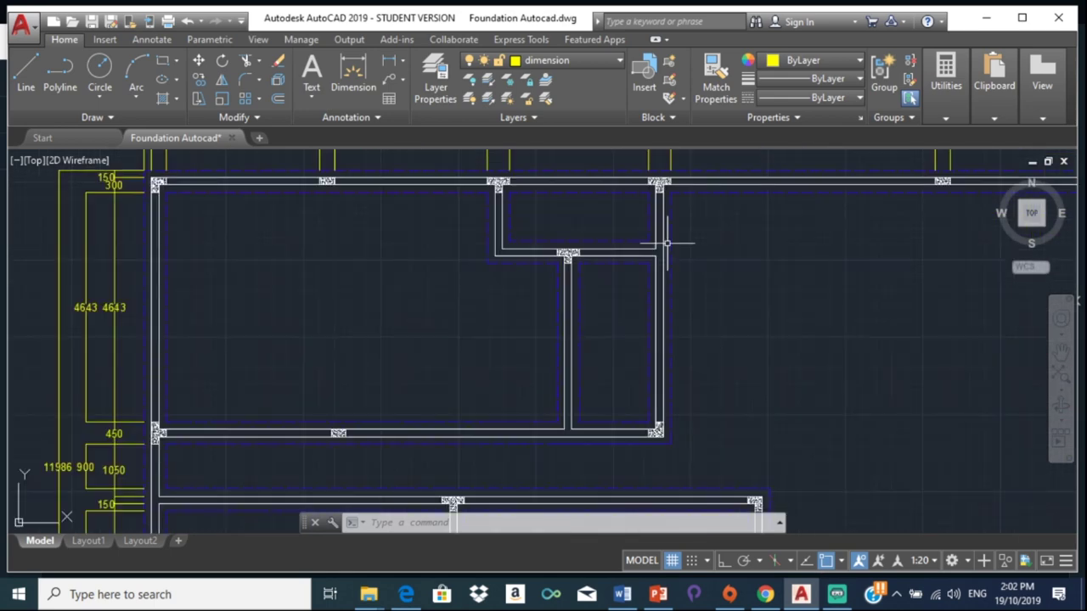
{"action": "scroll", "coordinate": [612, 246], "scroll_direction": "up", "scroll_amount": 2}
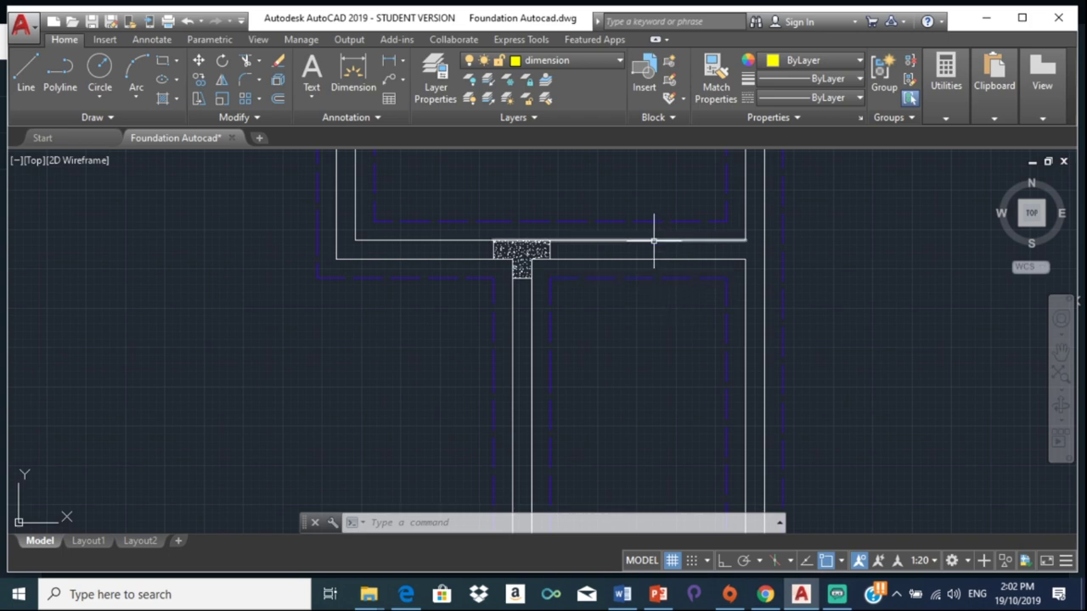
{"action": "scroll", "coordinate": [656, 261], "scroll_direction": "down", "scroll_amount": 10}
{"action": "scroll", "coordinate": [656, 262], "scroll_direction": "up", "scroll_amount": 3}
{"action": "scroll", "coordinate": [638, 339], "scroll_direction": "up", "scroll_amount": 3}
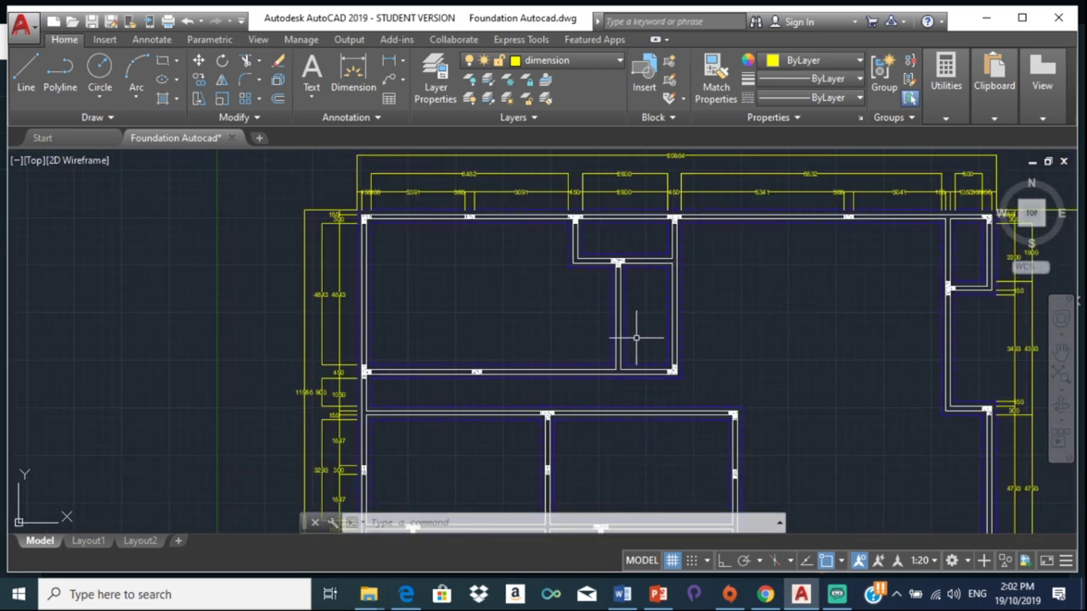
{"action": "scroll", "coordinate": [671, 371], "scroll_direction": "up", "scroll_amount": 3}
{"action": "scroll", "coordinate": [673, 386], "scroll_direction": "down", "scroll_amount": 8}
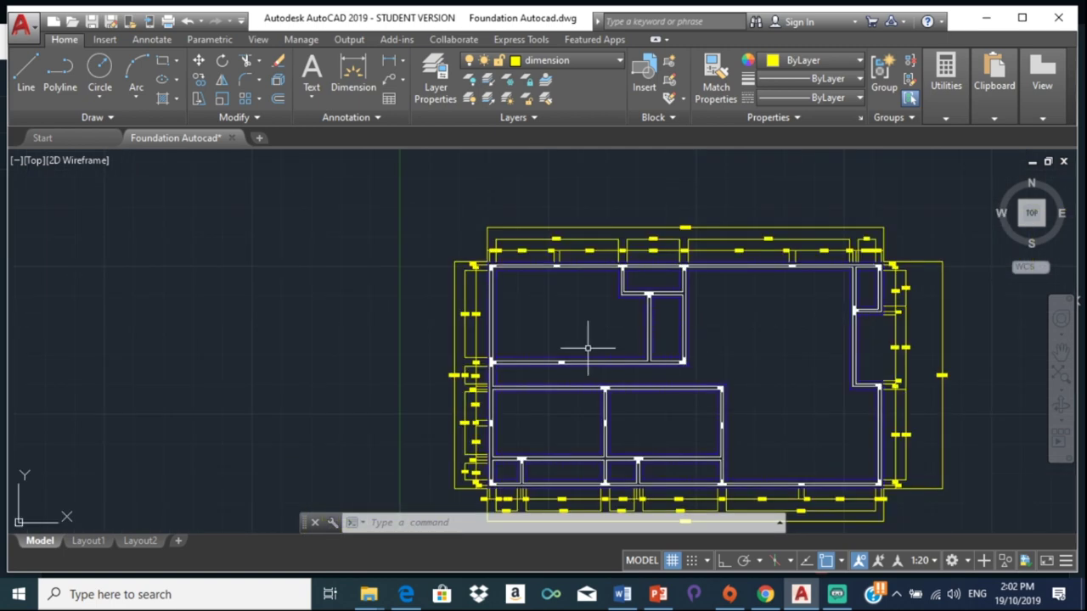
{"action": "scroll", "coordinate": [578, 339], "scroll_direction": "up", "scroll_amount": 3}
{"action": "scroll", "coordinate": [606, 262], "scroll_direction": "down", "scroll_amount": 2}
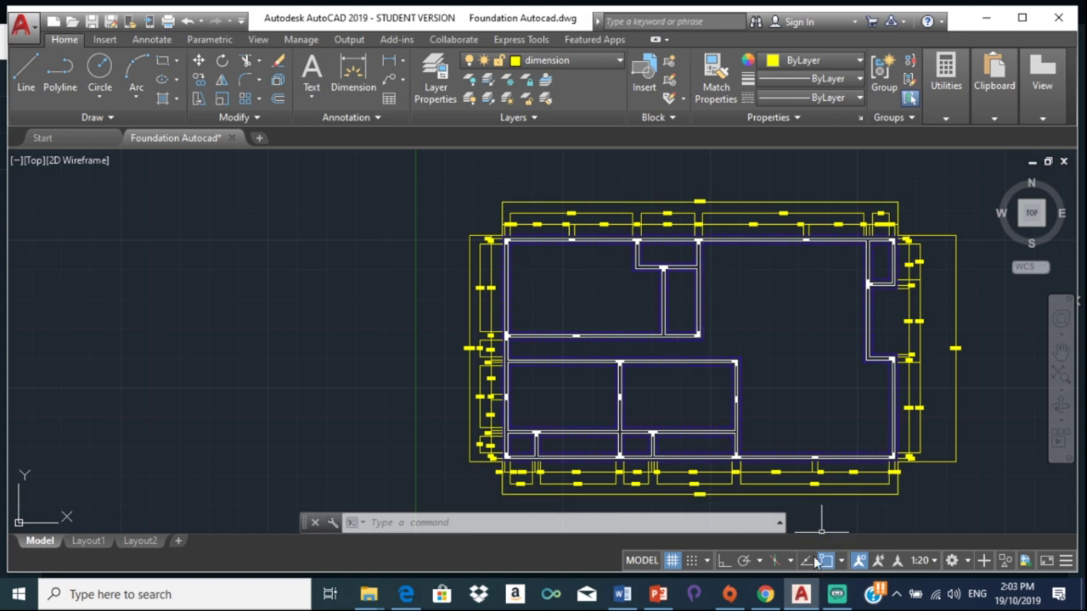
{"action": "mouse_move", "coordinate": [765, 594]}
{"action": "left_click", "coordinate": [726, 552]}
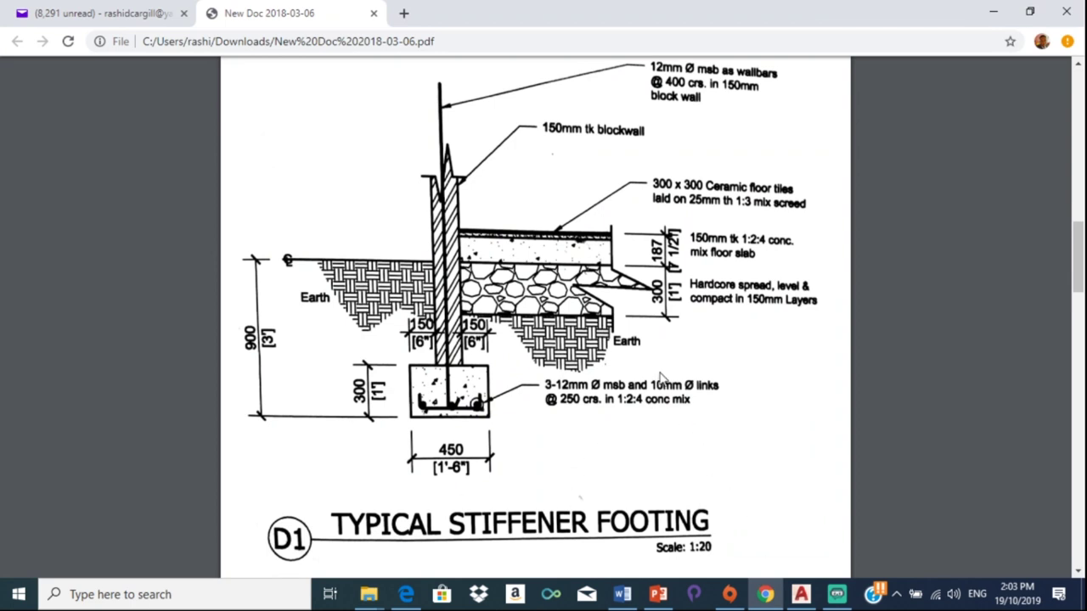
{"action": "scroll", "coordinate": [548, 300], "scroll_direction": "up", "scroll_amount": 2}
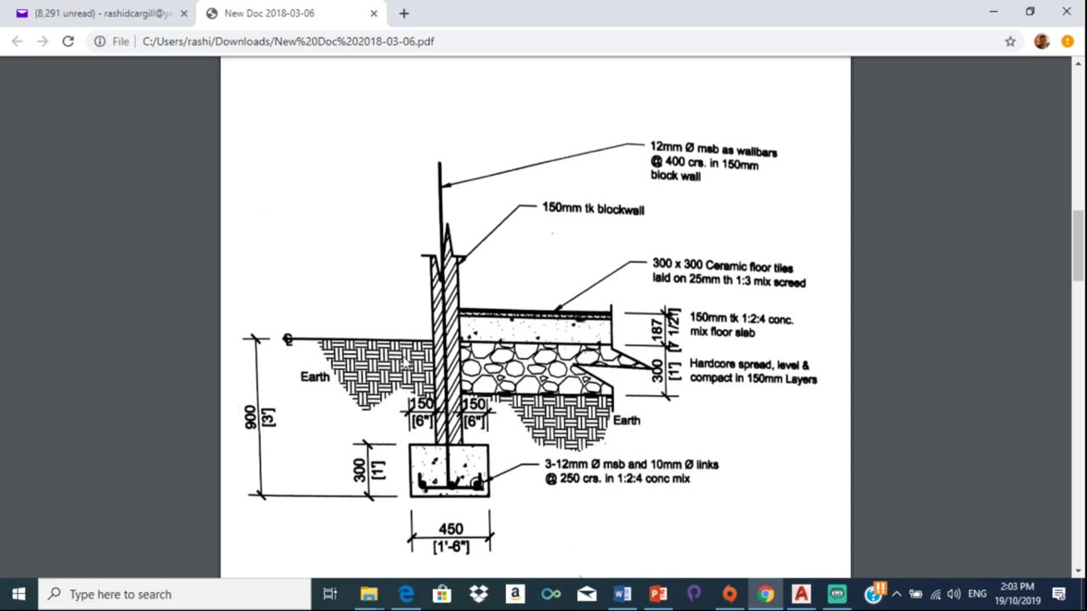
{"action": "mouse_move", "coordinate": [730, 595]}
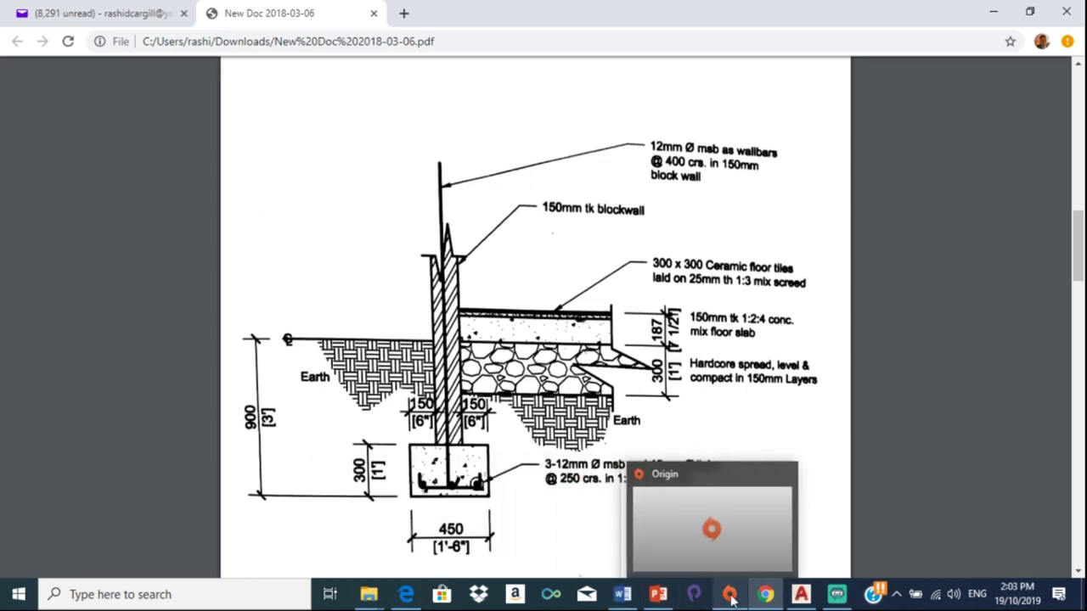
{"action": "left_click", "coordinate": [800, 594]}
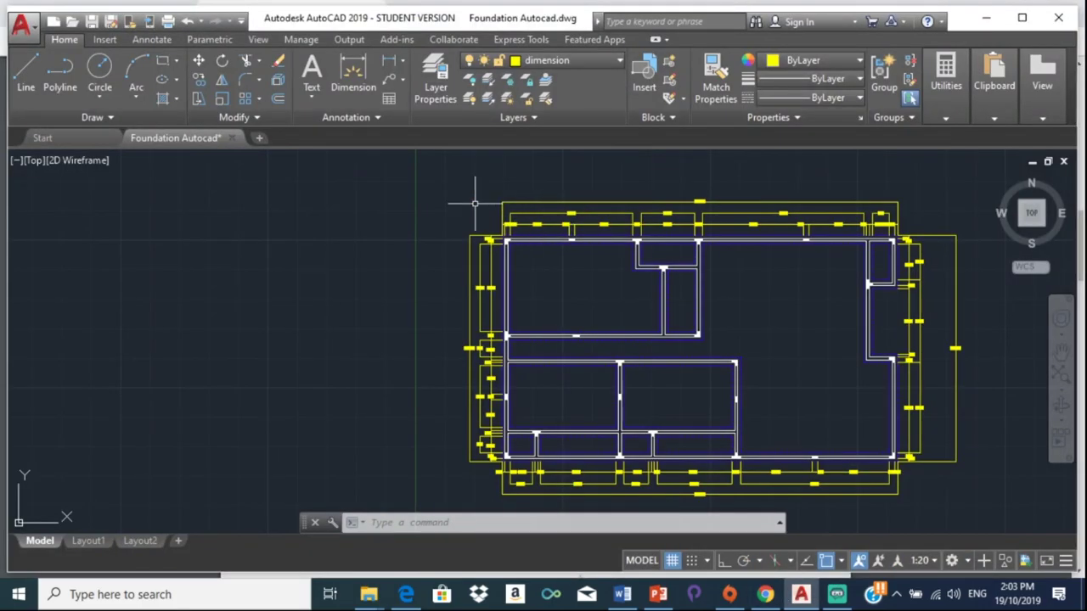
Step: Create Drawing2 and erase all 18 title-block objects from its model space
{"action": "left_click", "coordinate": [259, 138]}
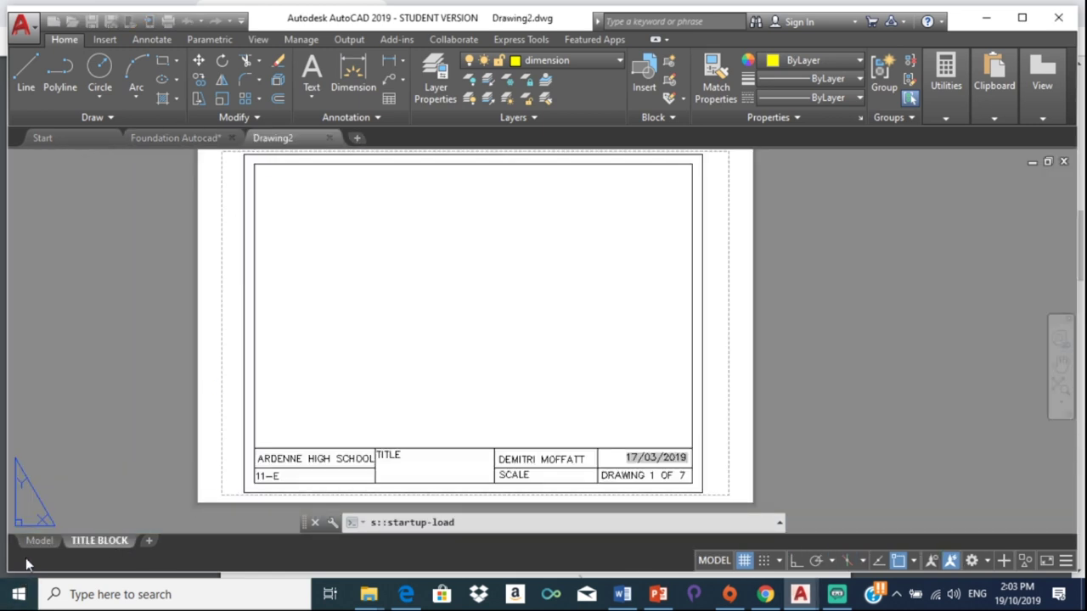
{"action": "left_click", "coordinate": [39, 541]}
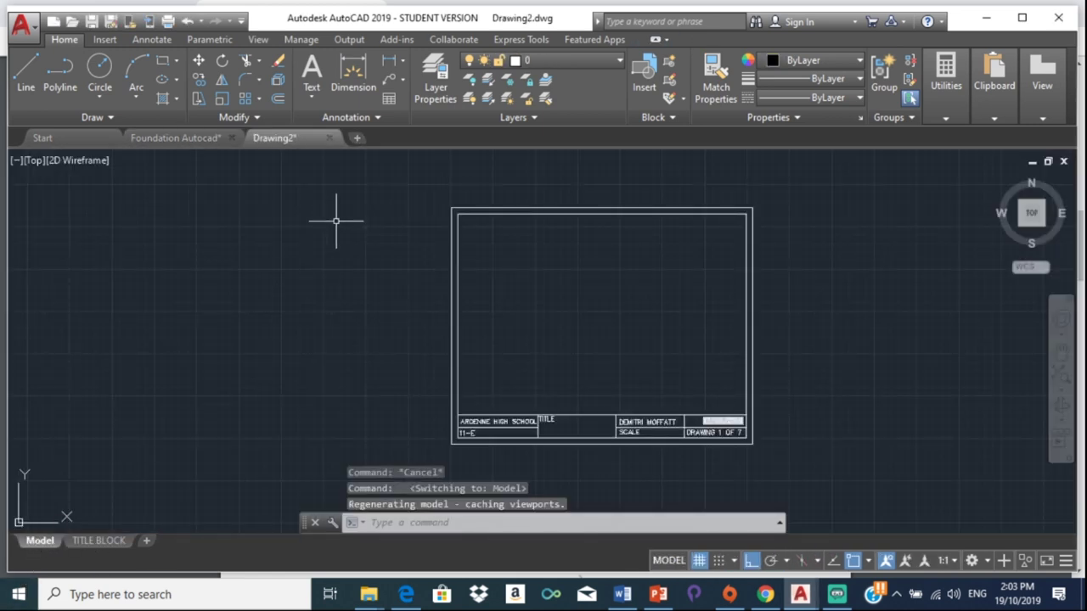
{"action": "mouse_move", "coordinate": [347, 180]}
{"action": "left_mouse_down"}
{"action": "mouse_move", "coordinate": [454, 479]}
{"action": "mouse_move", "coordinate": [770, 166]}
{"action": "left_mouse_up"}
{"action": "key", "text": "Delete"}
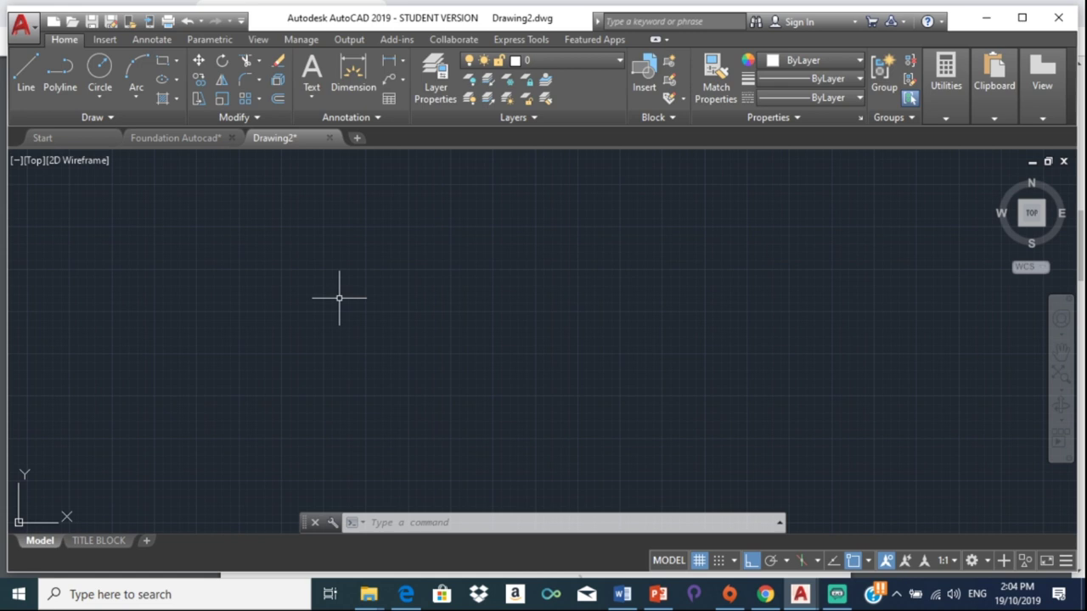
{"action": "type", "text": "UNI"}
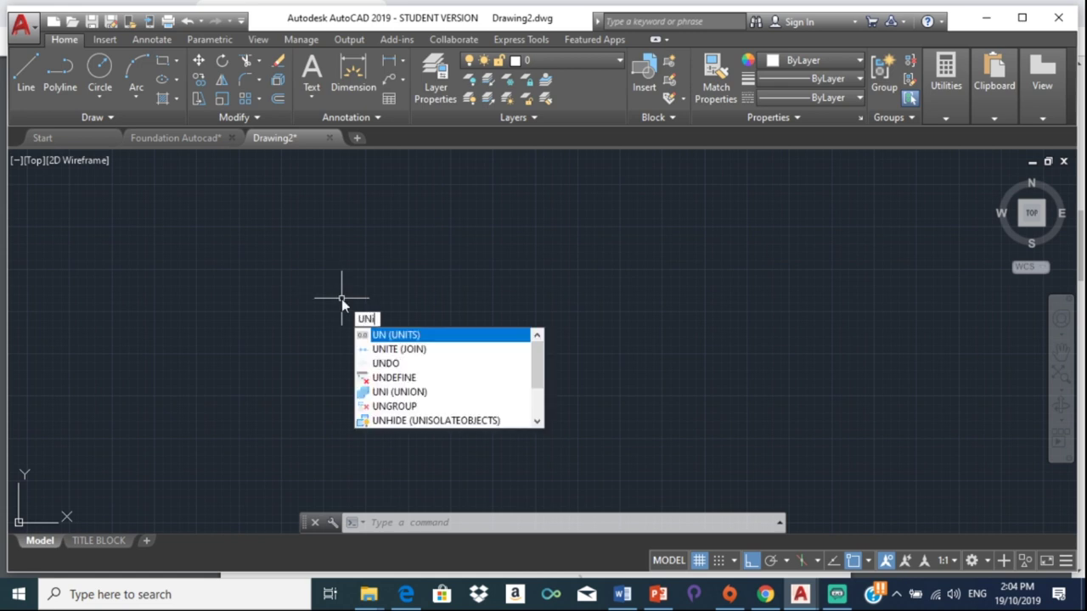
{"action": "left_click", "coordinate": [421, 349]}
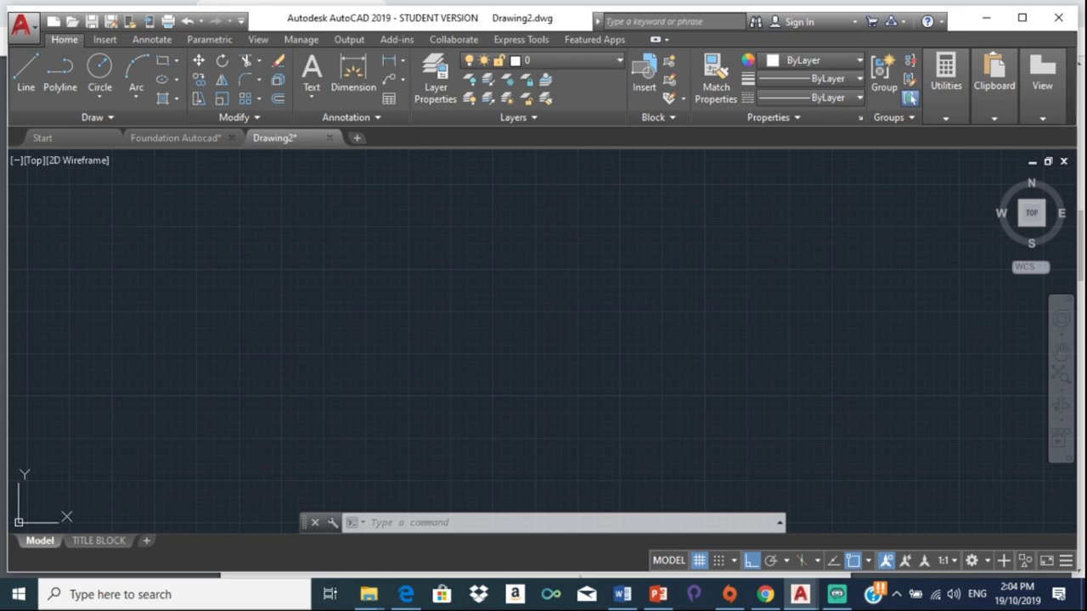
{"action": "key", "text": "Return"}
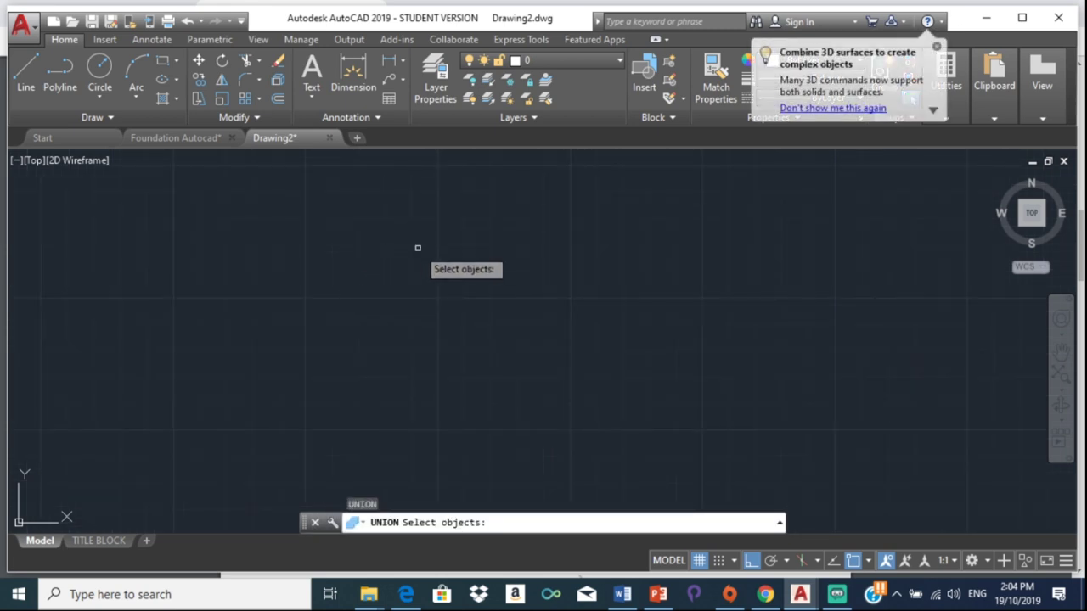
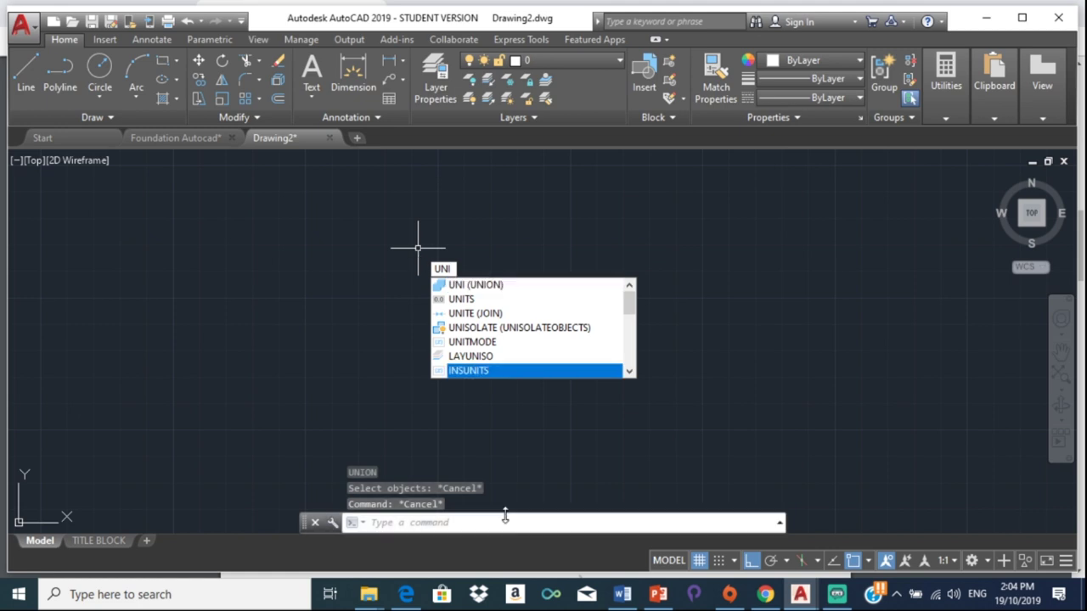
Step: Set Drawing Units length precision to 0, keeping Millimeters as the insertion scale
{"action": "left_click", "coordinate": [463, 303]}
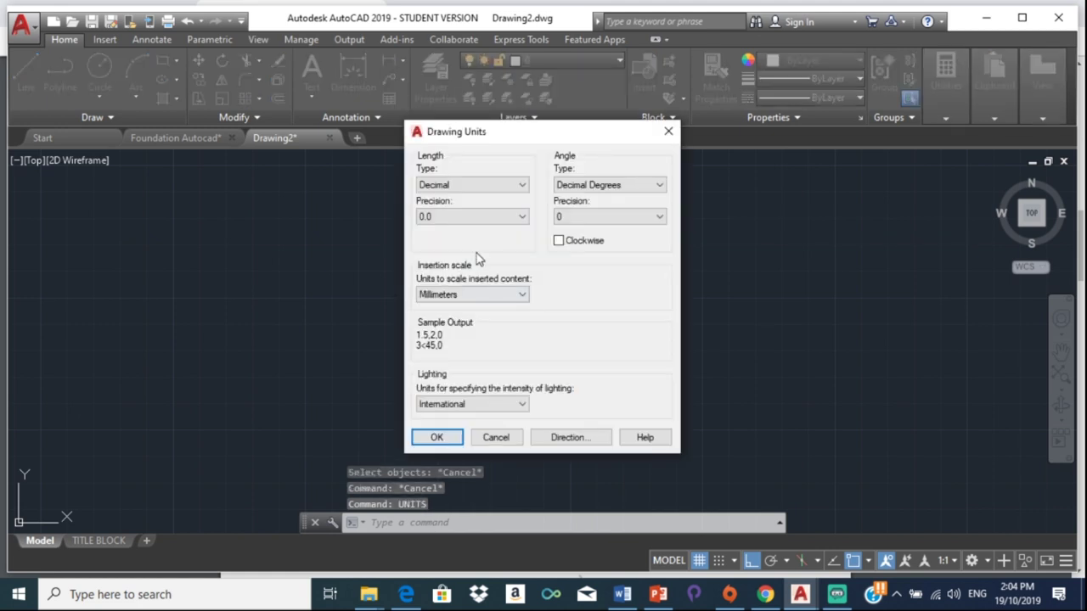
{"action": "left_click", "coordinate": [488, 220]}
{"action": "left_click", "coordinate": [468, 232]}
{"action": "left_click", "coordinate": [501, 302]}
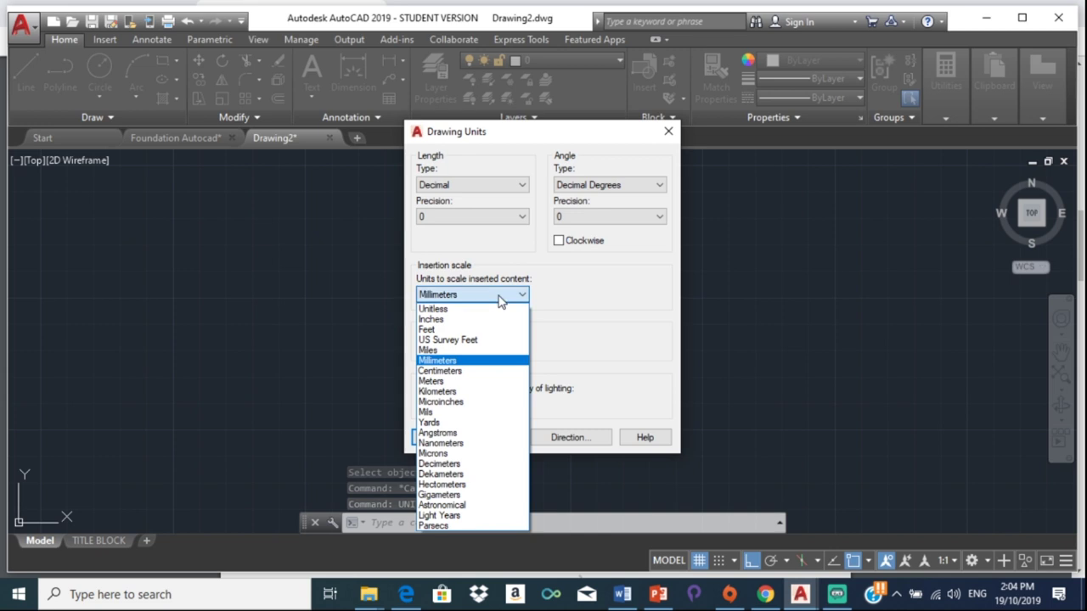
{"action": "left_click", "coordinate": [485, 367]}
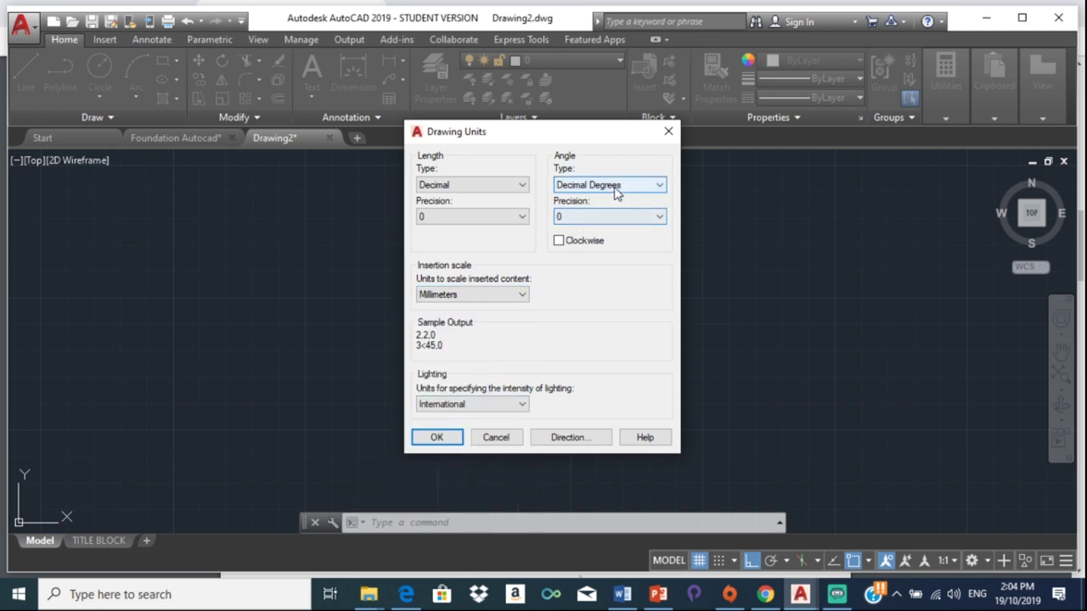
{"action": "left_click", "coordinate": [455, 438]}
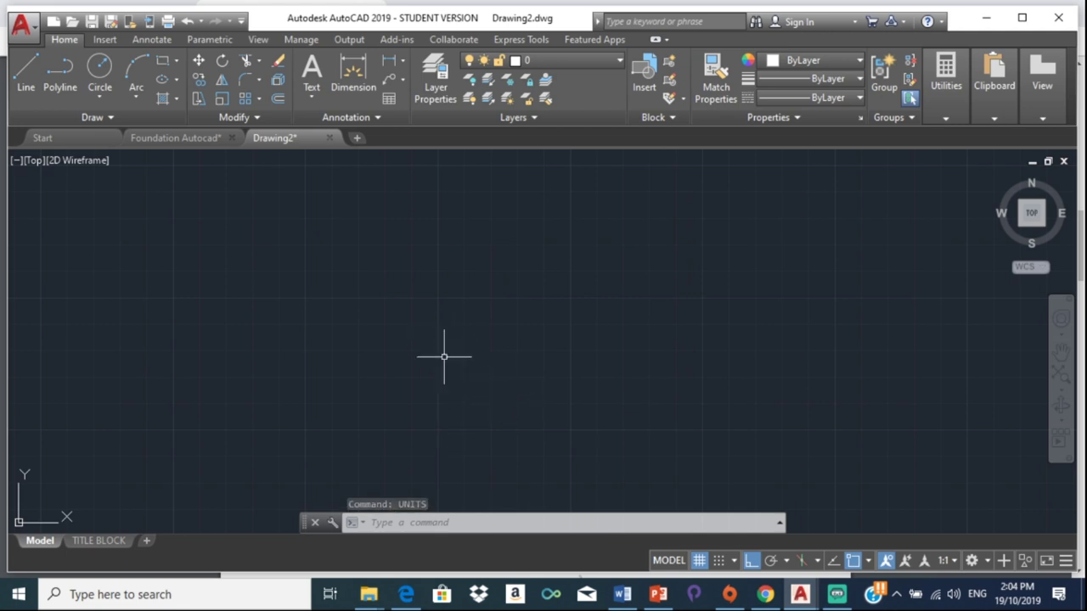
Step: Set the drawing limits from 0,0 to 3000,3000 with LIMITS
{"action": "type", "text": "L"}
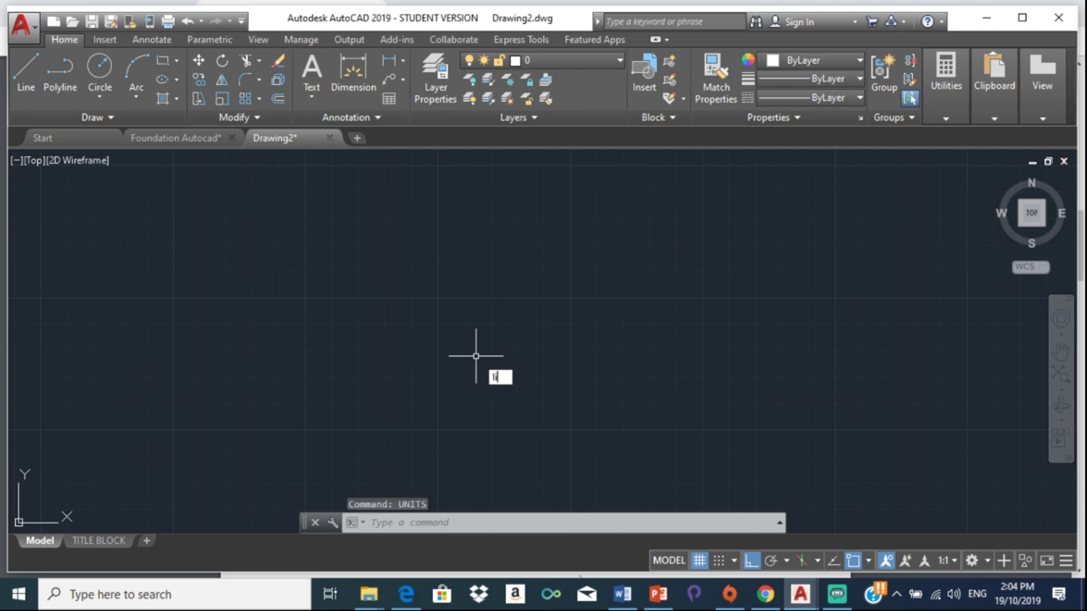
{"action": "type", "text": "IMI"}
{"action": "key", "text": "Return"}
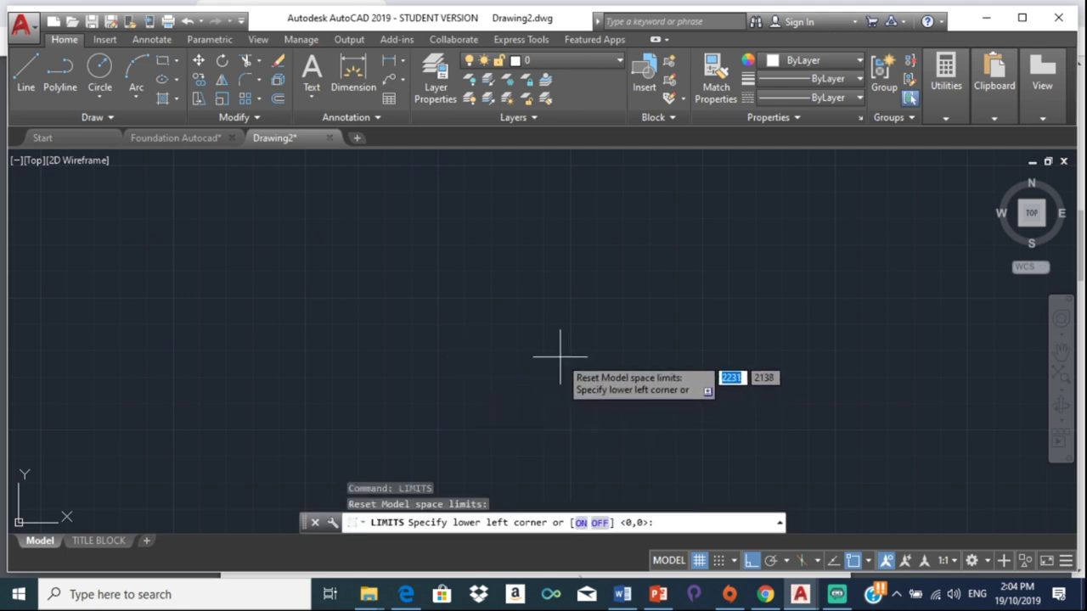
{"action": "key", "text": "Return"}
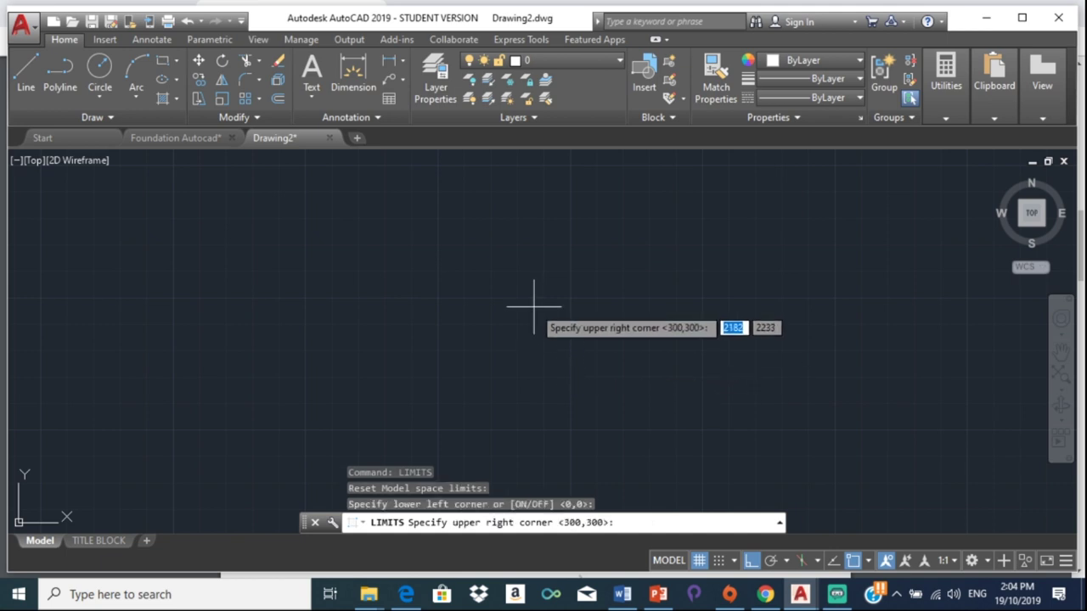
{"action": "type", "text": "3"}
{"action": "type", "text": "00"}
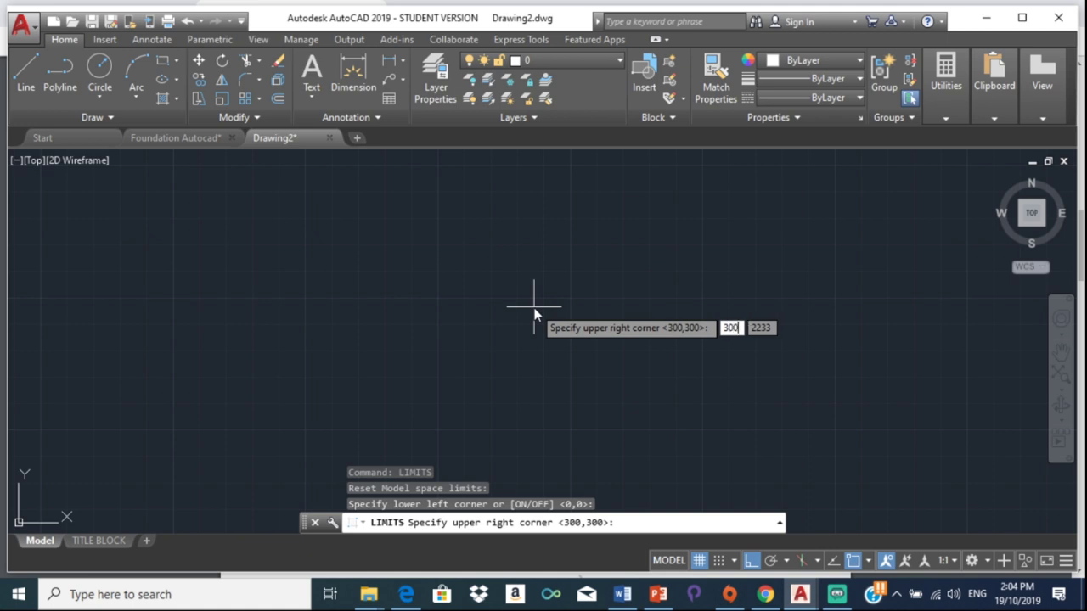
{"action": "type", "text": "0"}
{"action": "key", "text": "Tab"}
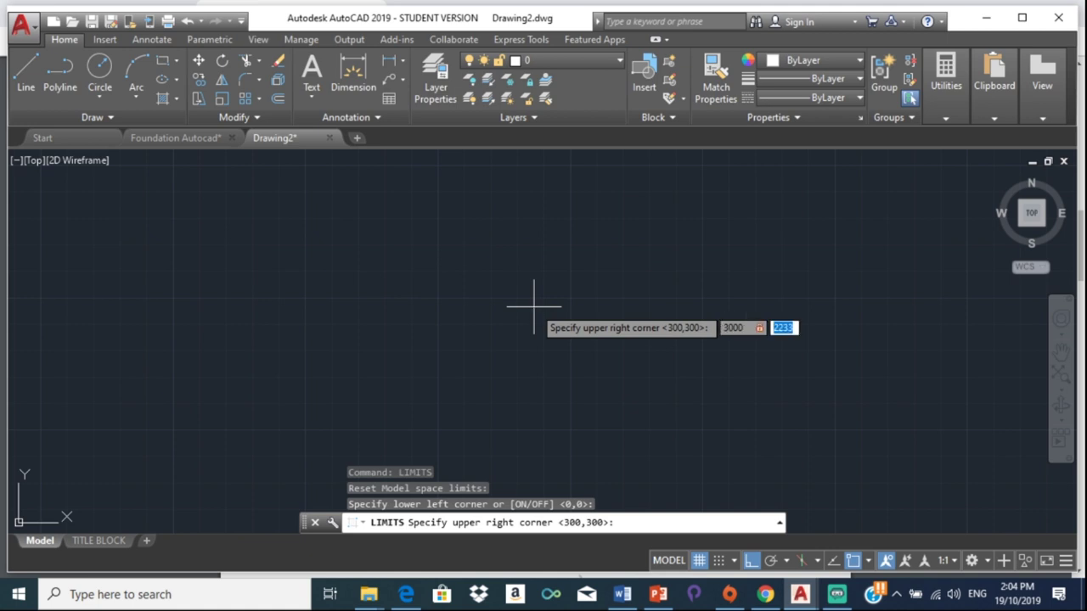
{"action": "type", "text": "3000"}
{"action": "key", "text": "Return"}
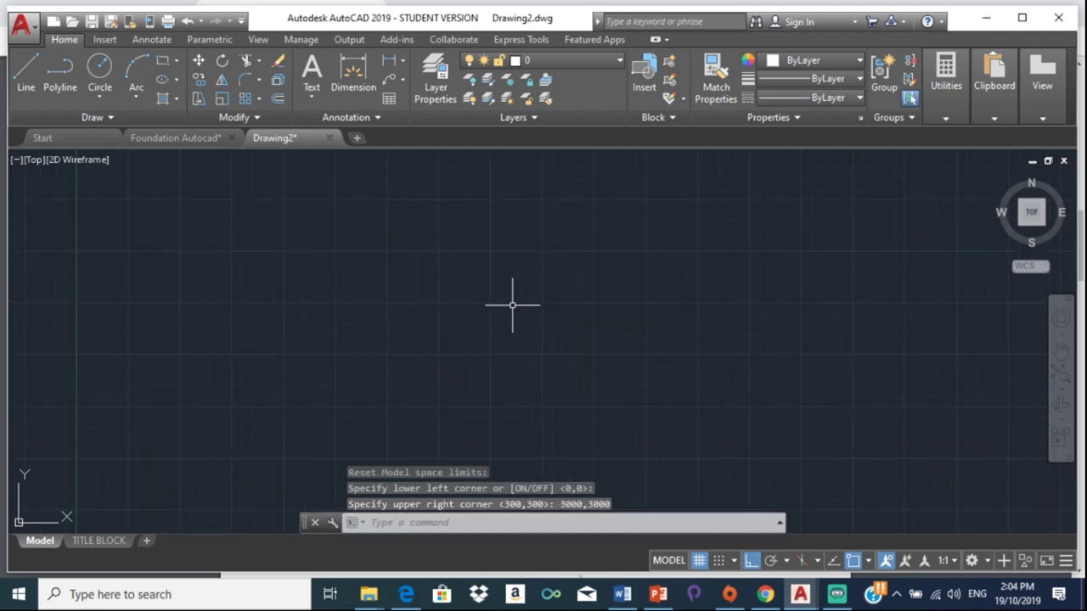
Step: Bring the drawing origin into view and show the footing detail PDF in Chrome
{"action": "scroll", "coordinate": [510, 300], "scroll_direction": "down", "scroll_amount": 3}
{"action": "scroll", "coordinate": [499, 257], "scroll_direction": "down", "scroll_amount": 2}
{"action": "mouse_move", "coordinate": [500, 258]}
{"action": "middle_mouse_down"}
{"action": "mouse_move", "coordinate": [485, 328]}
{"action": "mouse_move", "coordinate": [396, 340]}
{"action": "mouse_move", "coordinate": [346, 370]}
{"action": "middle_mouse_up"}
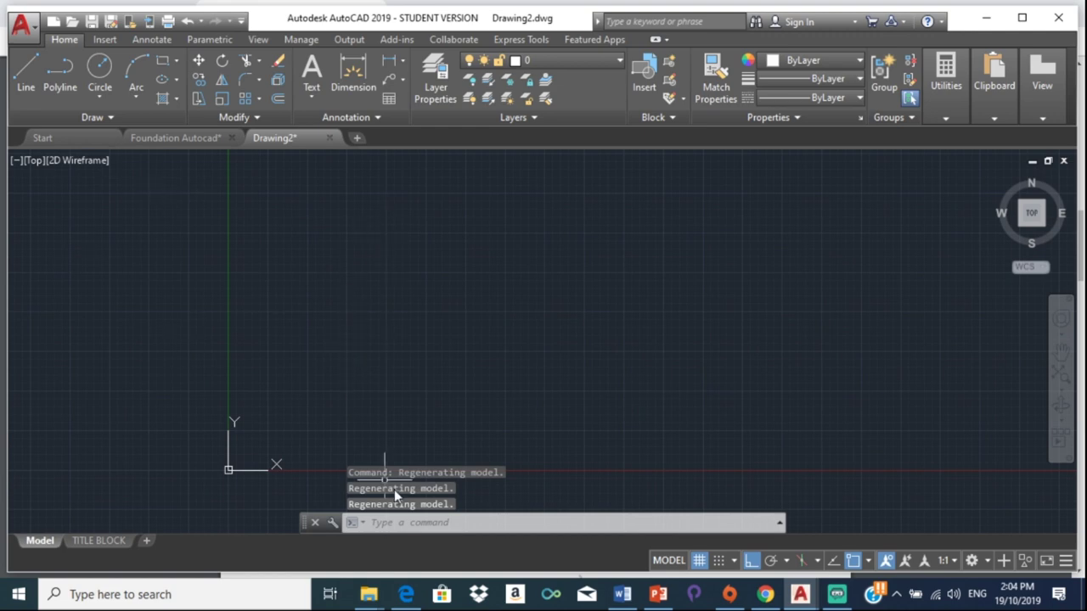
{"action": "left_click", "coordinate": [755, 594]}
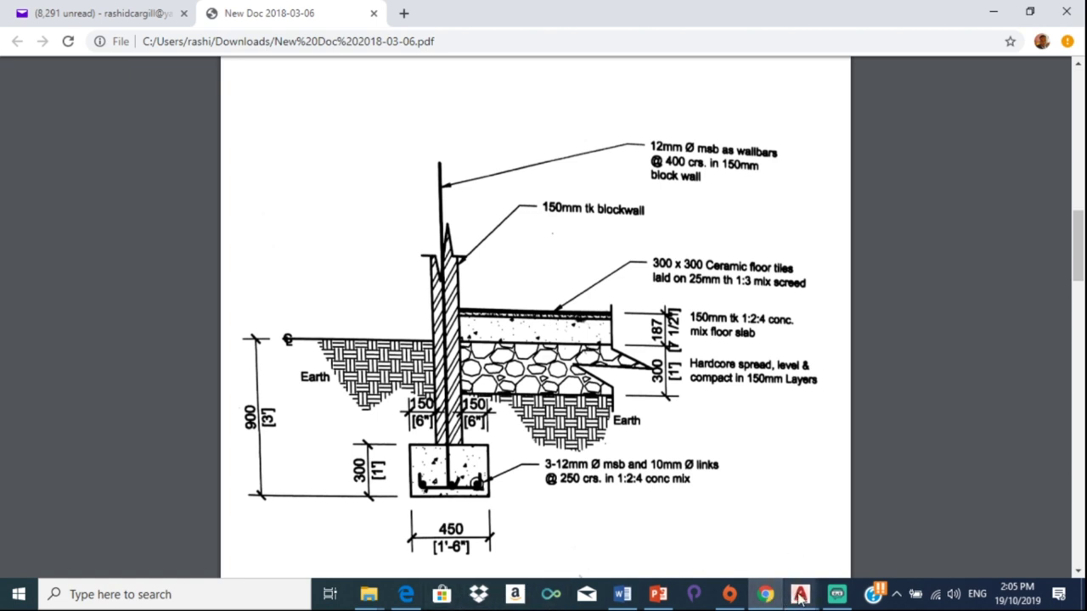
{"action": "mouse_move", "coordinate": [800, 595]}
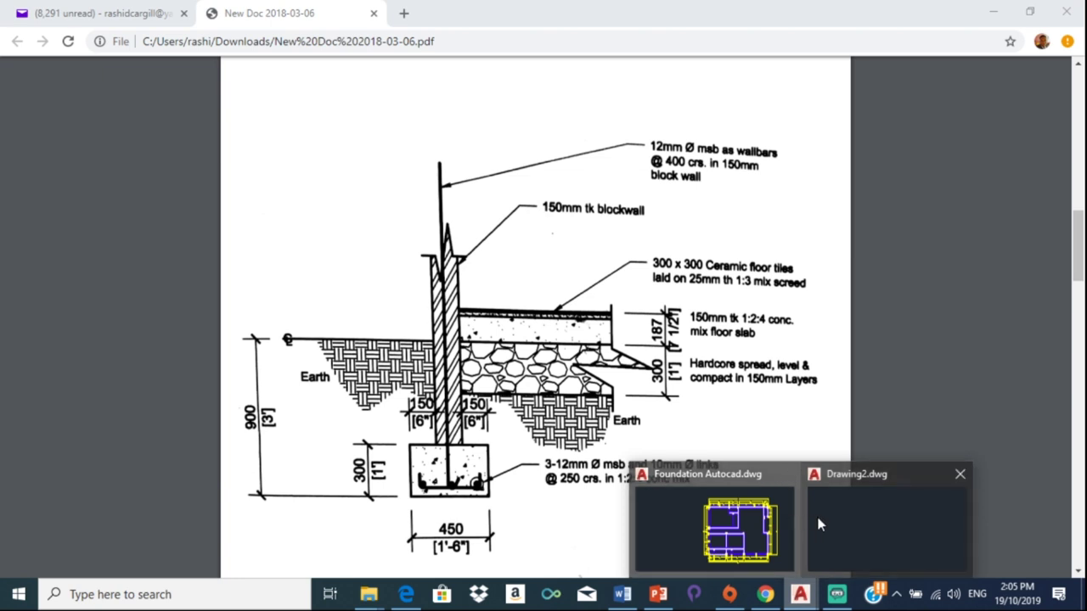
Step: Return from the footing detail PDF to the Drawing2 drawing in AutoCAD
{"action": "left_click", "coordinate": [829, 524]}
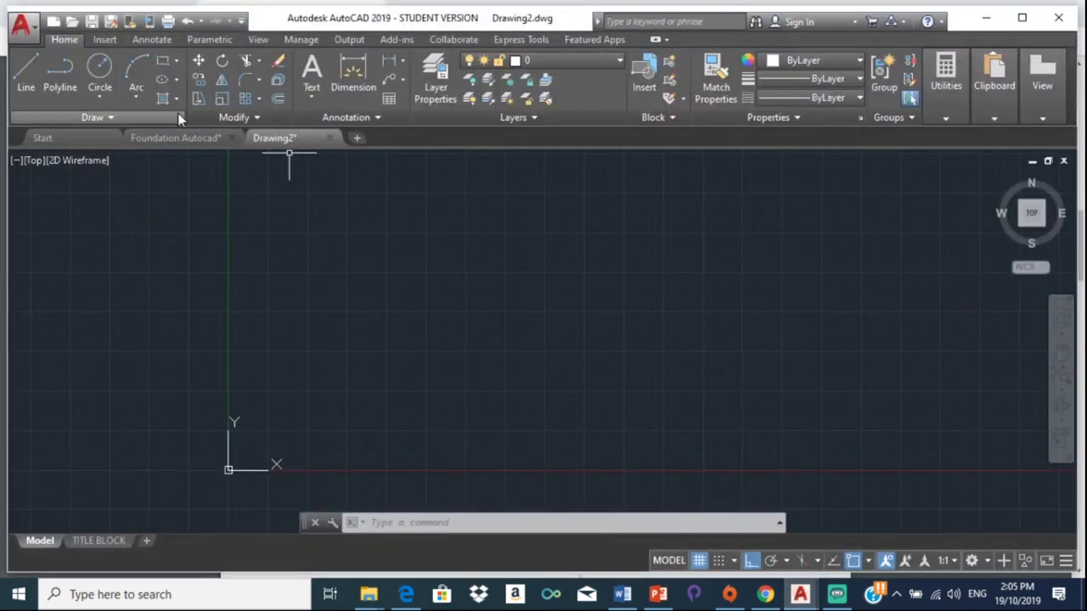
Step: Draw connected lines 450 right, 300 up and 50 left from a picked start point
{"action": "left_click", "coordinate": [28, 68]}
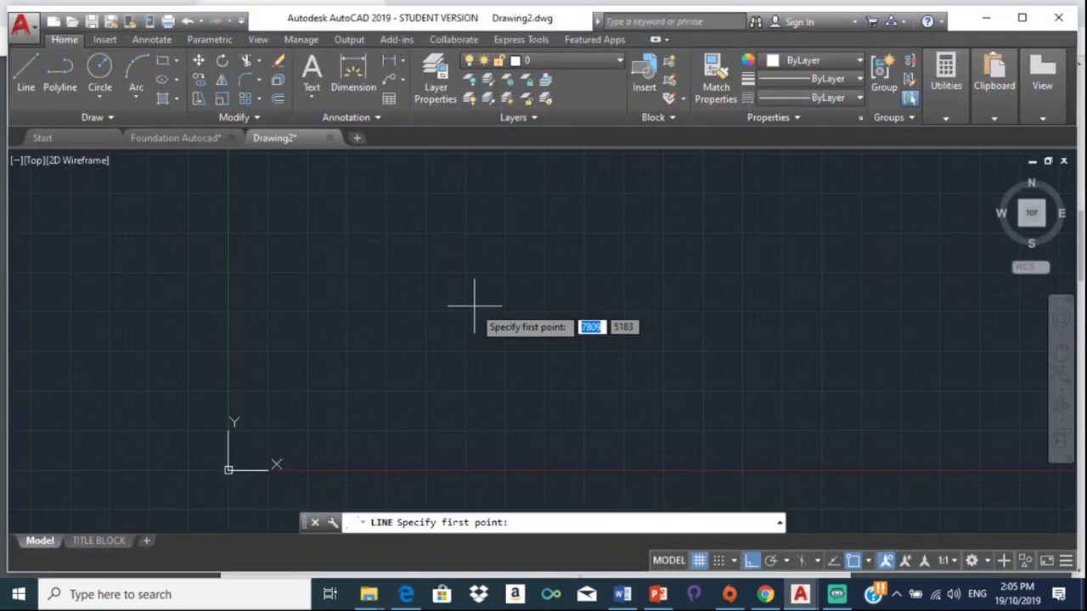
{"action": "left_click", "coordinate": [414, 379]}
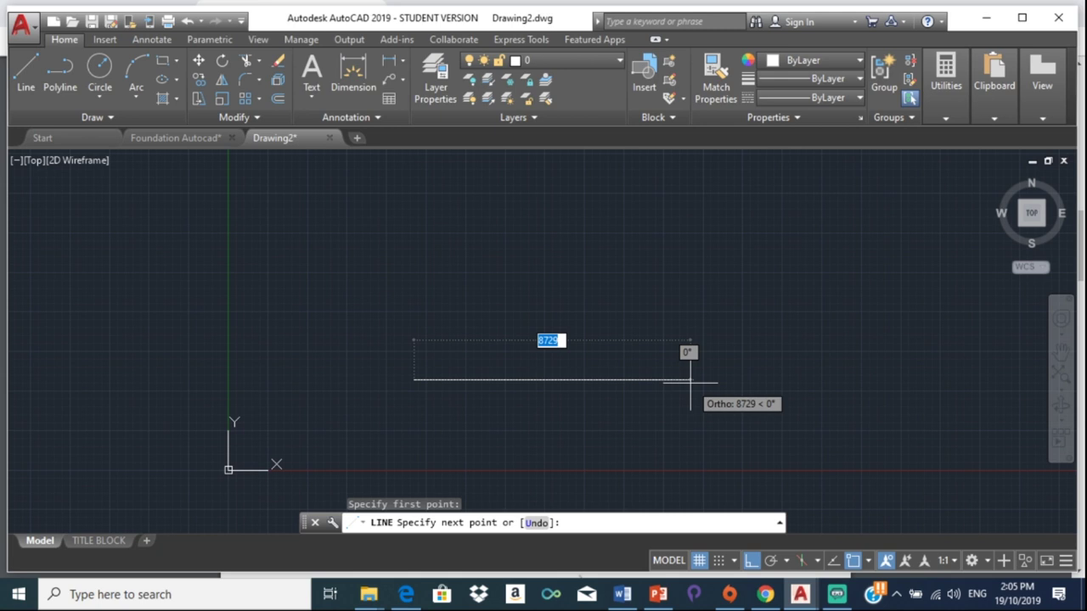
{"action": "type", "text": "450"}
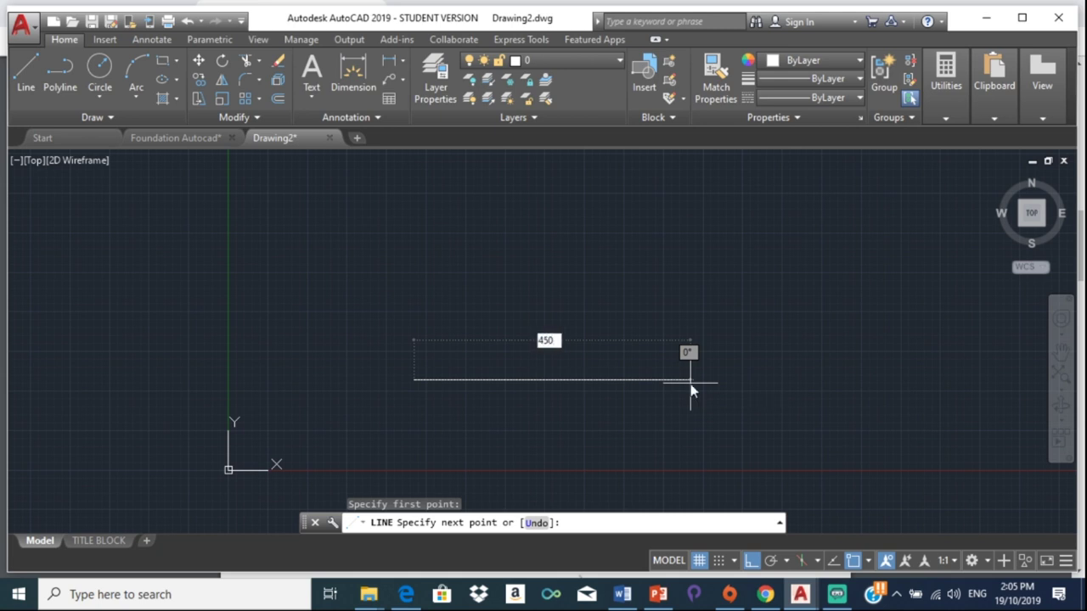
{"action": "key", "text": "Return"}
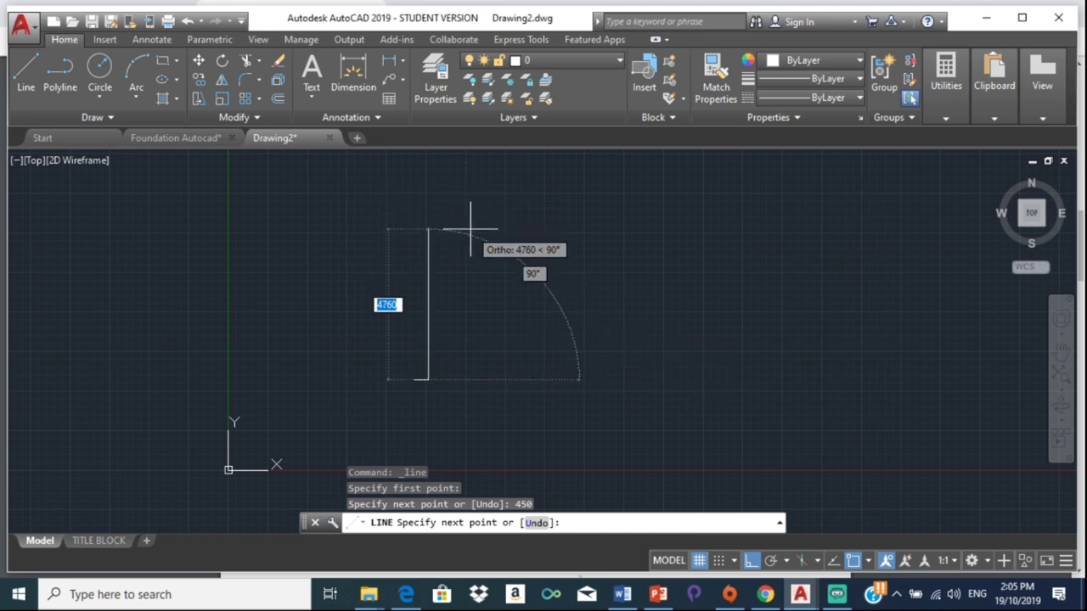
{"action": "type", "text": "300"}
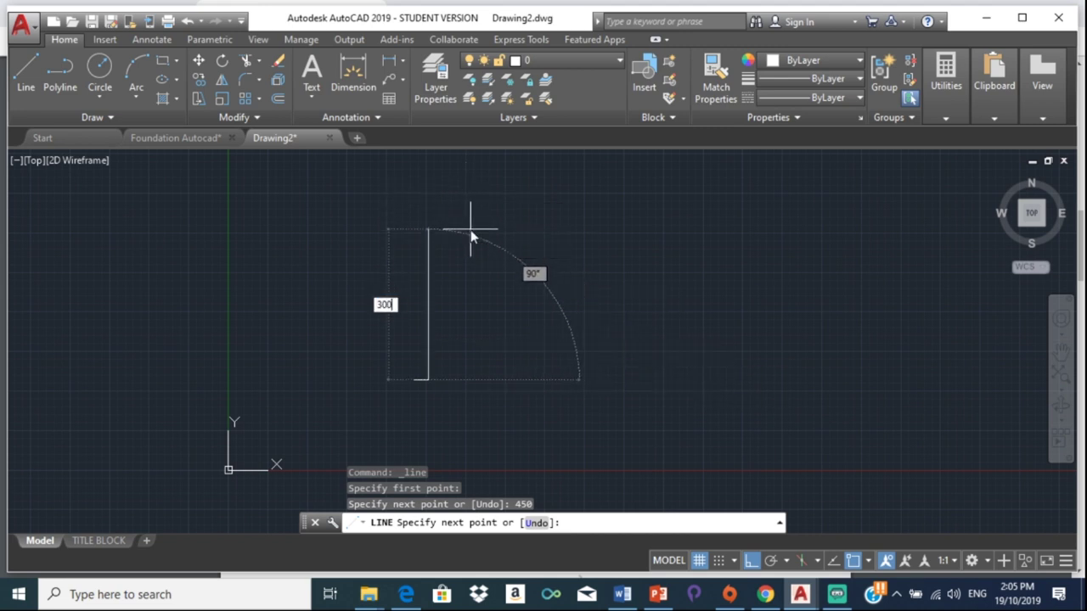
{"action": "key", "text": "Return"}
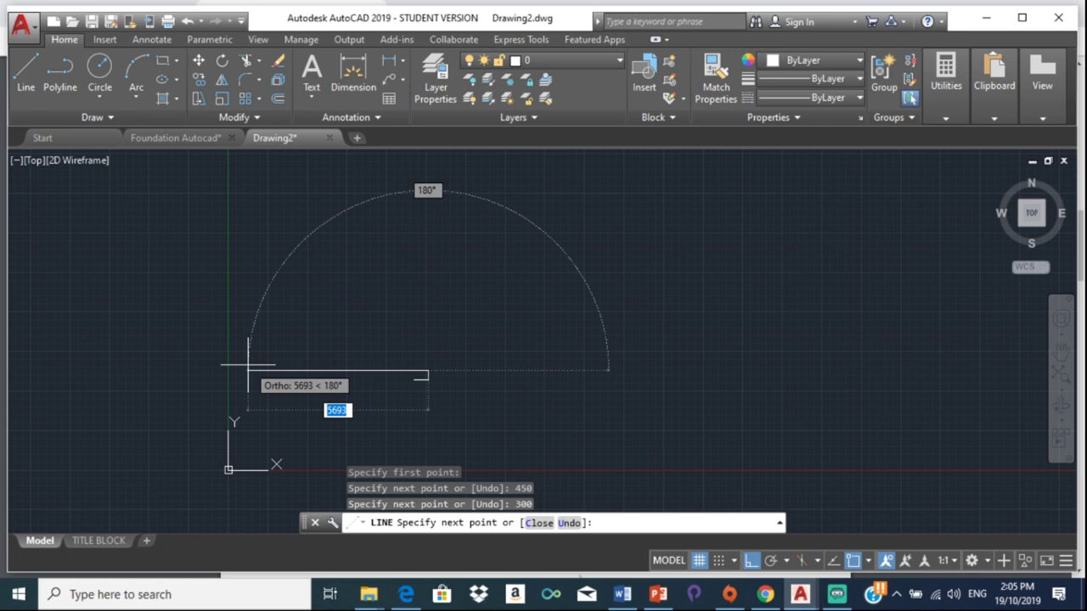
{"action": "type", "text": "5"}
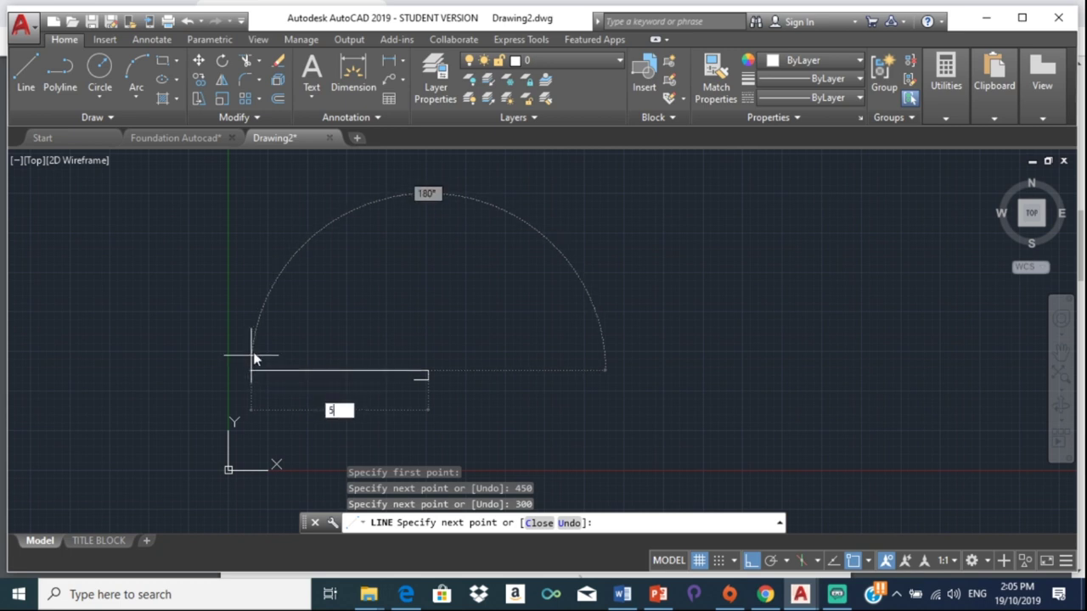
{"action": "type", "text": "0"}
{"action": "key", "text": "Return"}
{"action": "scroll", "coordinate": [431, 374], "scroll_direction": "up", "scroll_amount": 2}
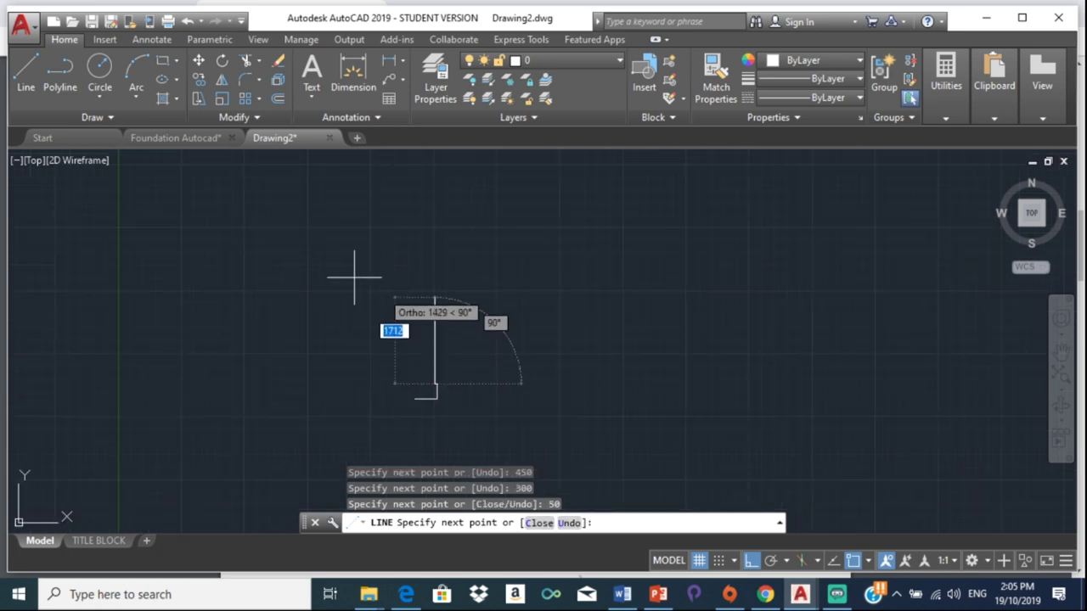
{"action": "key", "text": "Escape"}
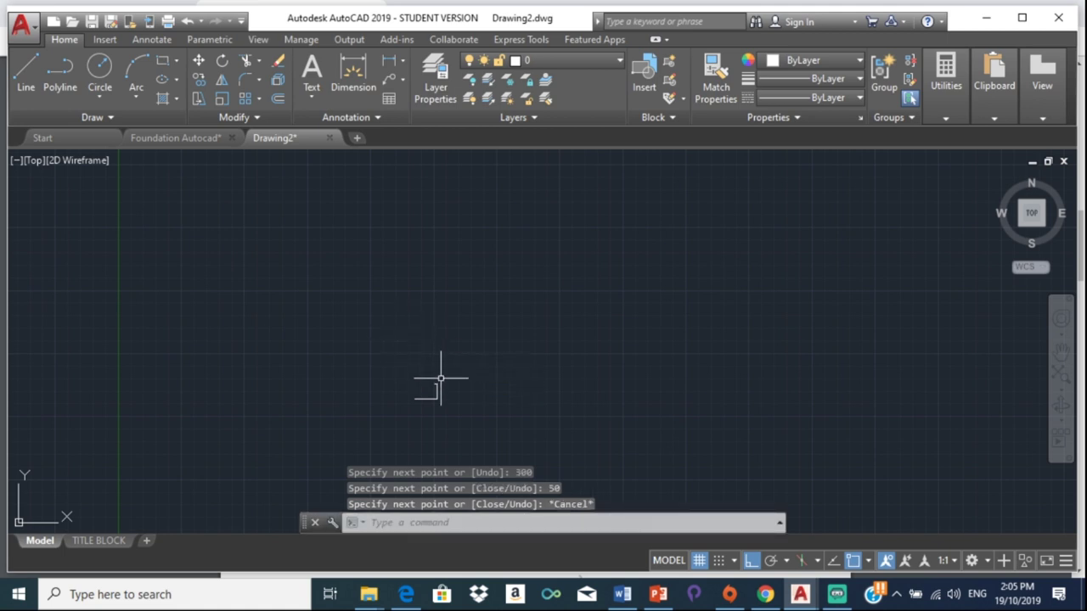
Step: Delete the short 50-long horizontal segment at the top
{"action": "scroll", "coordinate": [437, 376], "scroll_direction": "up", "scroll_amount": 1}
{"action": "scroll", "coordinate": [413, 388], "scroll_direction": "up", "scroll_amount": 1}
{"action": "left_click", "coordinate": [407, 392]}
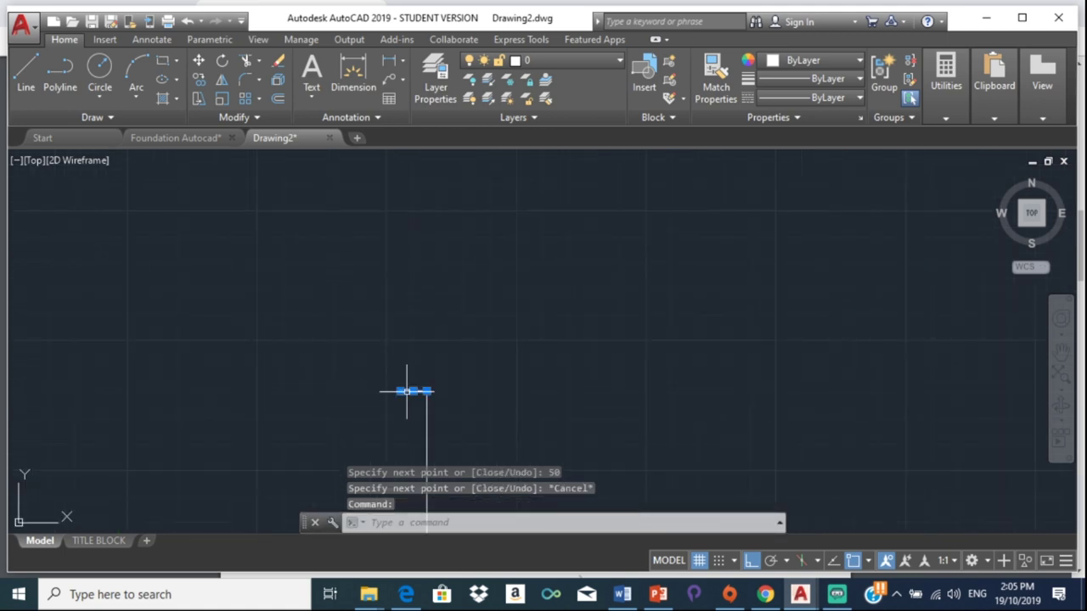
{"action": "key", "text": "Delete"}
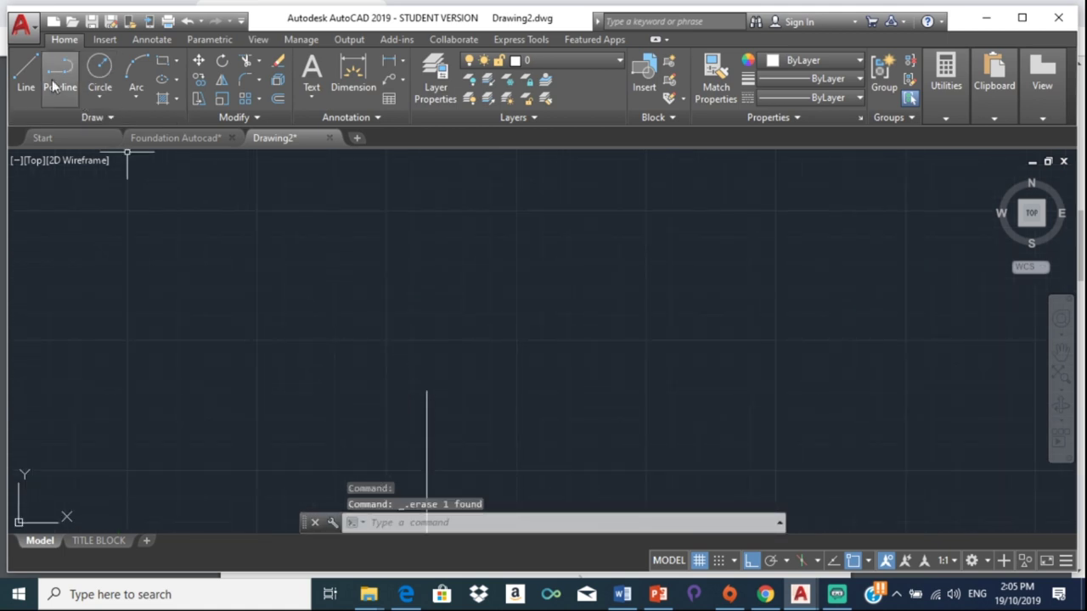
Step: Draw a 450-long horizontal line forming the base rectangle
{"action": "left_click", "coordinate": [25, 65]}
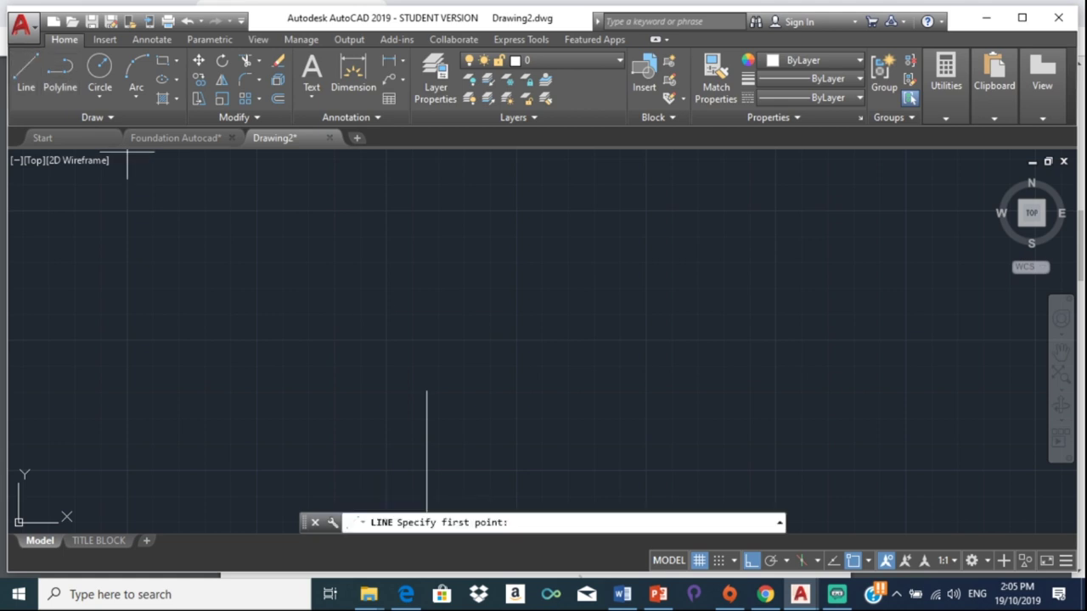
{"action": "left_click", "coordinate": [426, 391]}
{"action": "type", "text": "450"}
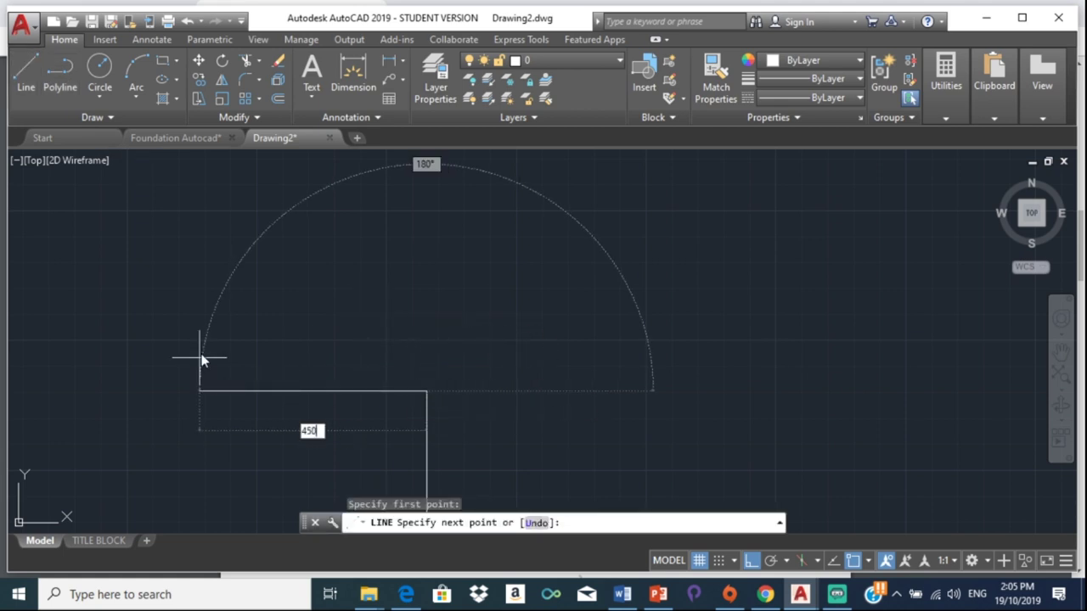
{"action": "key", "text": "Return"}
{"action": "scroll", "coordinate": [204, 361], "scroll_direction": "down", "scroll_amount": 5}
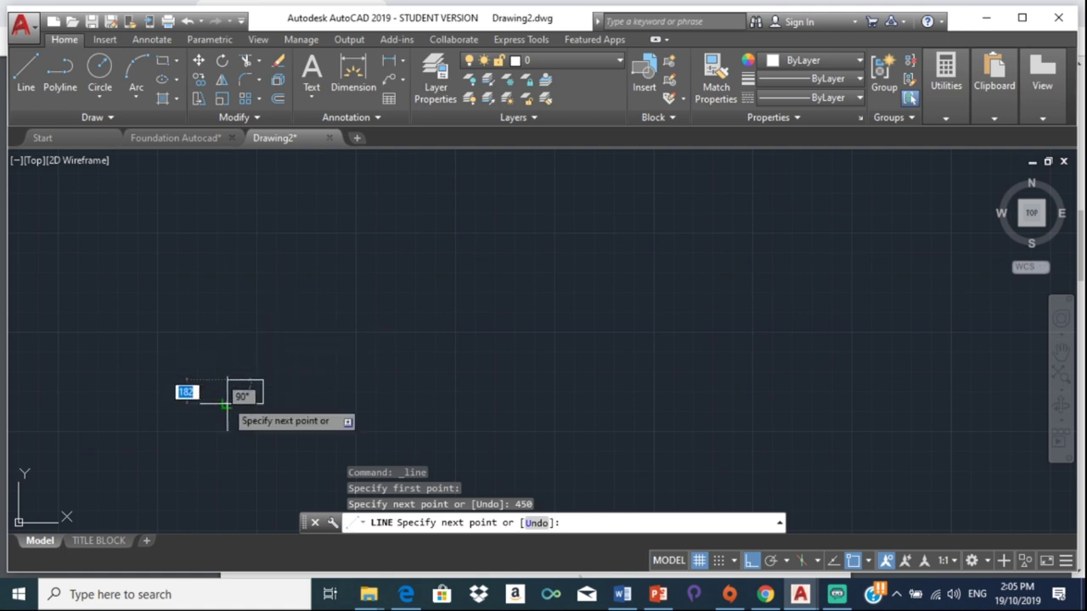
{"action": "left_click", "coordinate": [235, 392]}
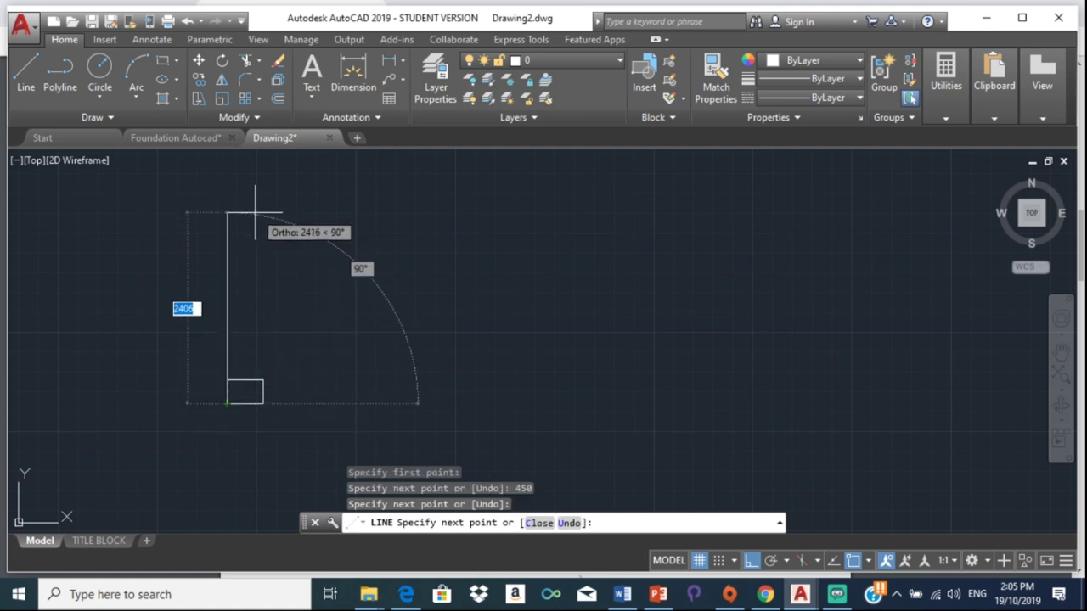
{"action": "key", "text": "Escape"}
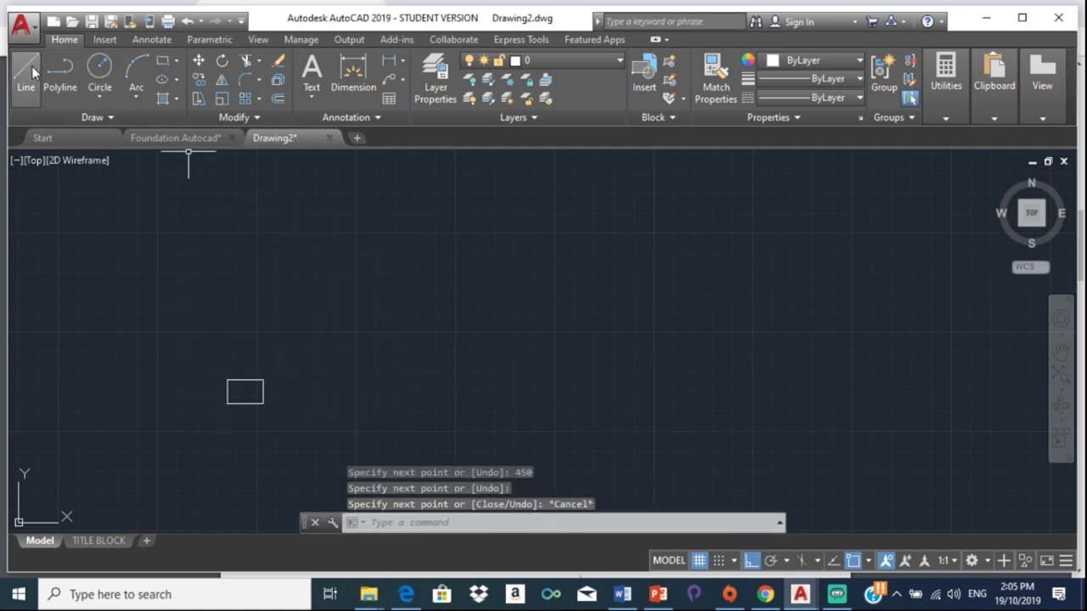
Step: Draw a tall vertical column bar rising from the base rectangle's top
{"action": "left_click", "coordinate": [25, 70]}
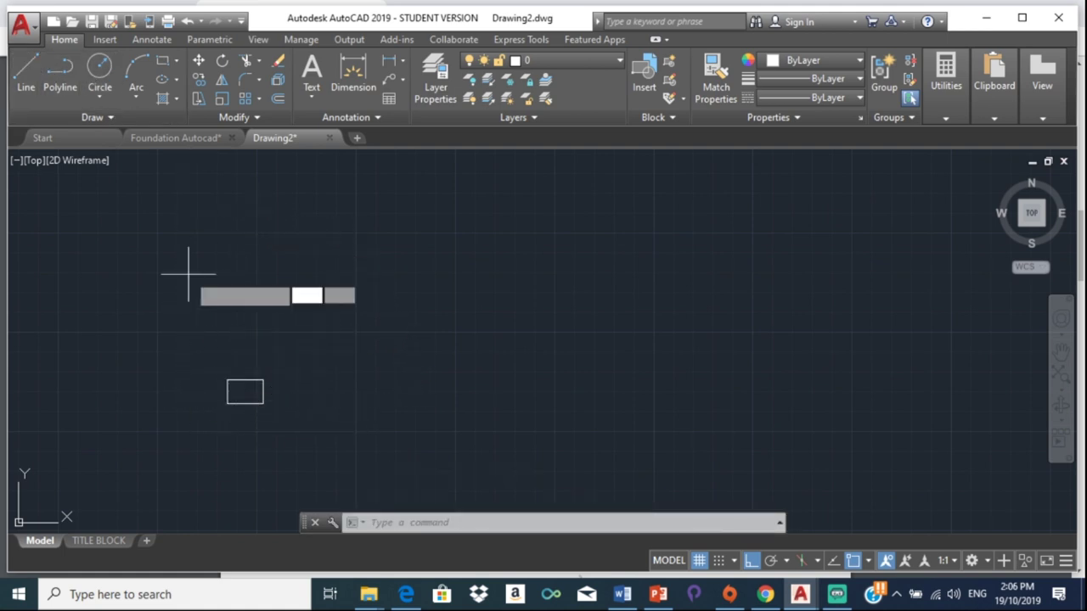
{"action": "scroll", "coordinate": [252, 378], "scroll_direction": "up", "scroll_amount": 5}
{"action": "left_click", "coordinate": [231, 394]}
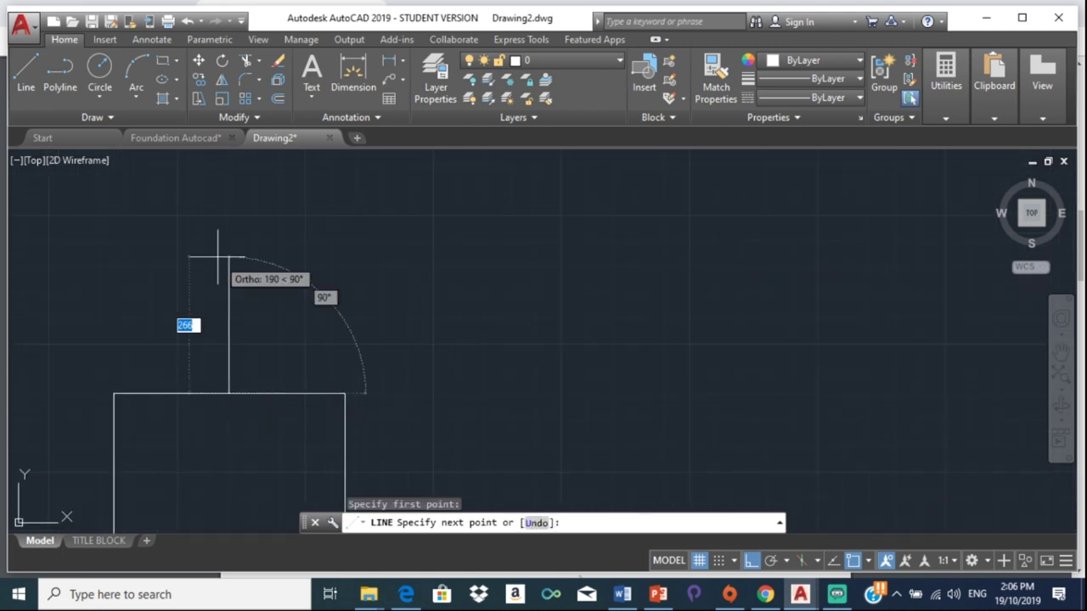
{"action": "scroll", "coordinate": [218, 246], "scroll_direction": "down", "scroll_amount": 5}
{"action": "middle_click_drag", "start_coordinate": [218, 255], "coordinate": [202, 447]}
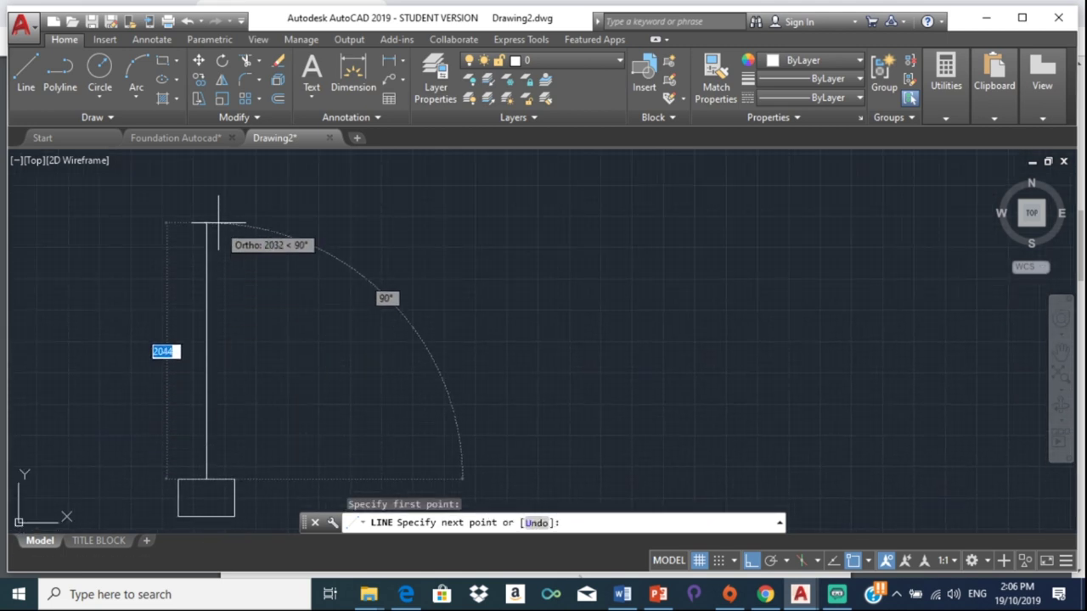
{"action": "left_click", "coordinate": [207, 176]}
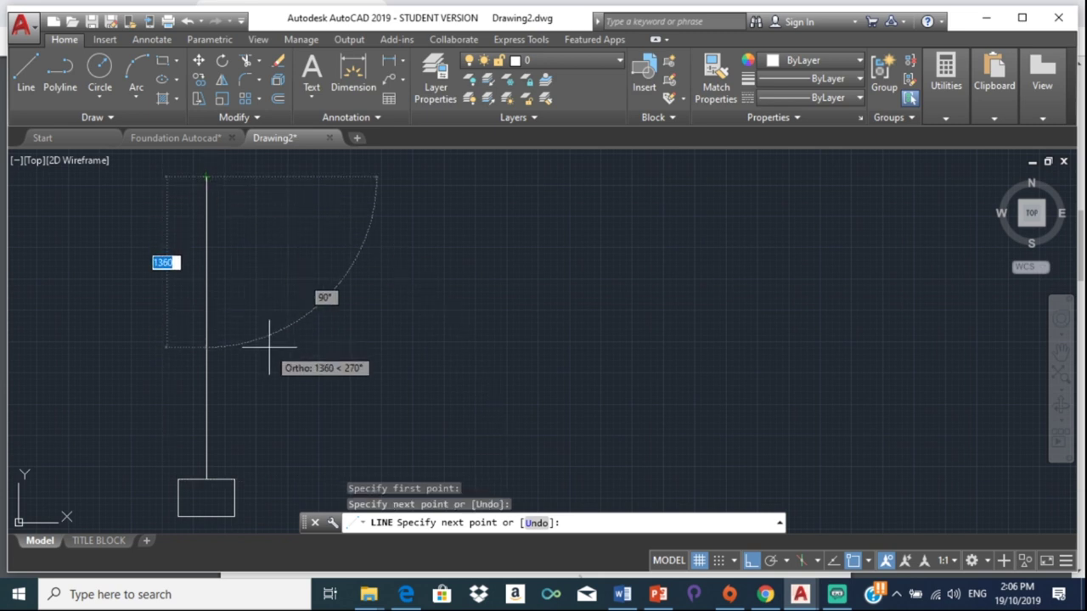
{"action": "key", "text": "Escape"}
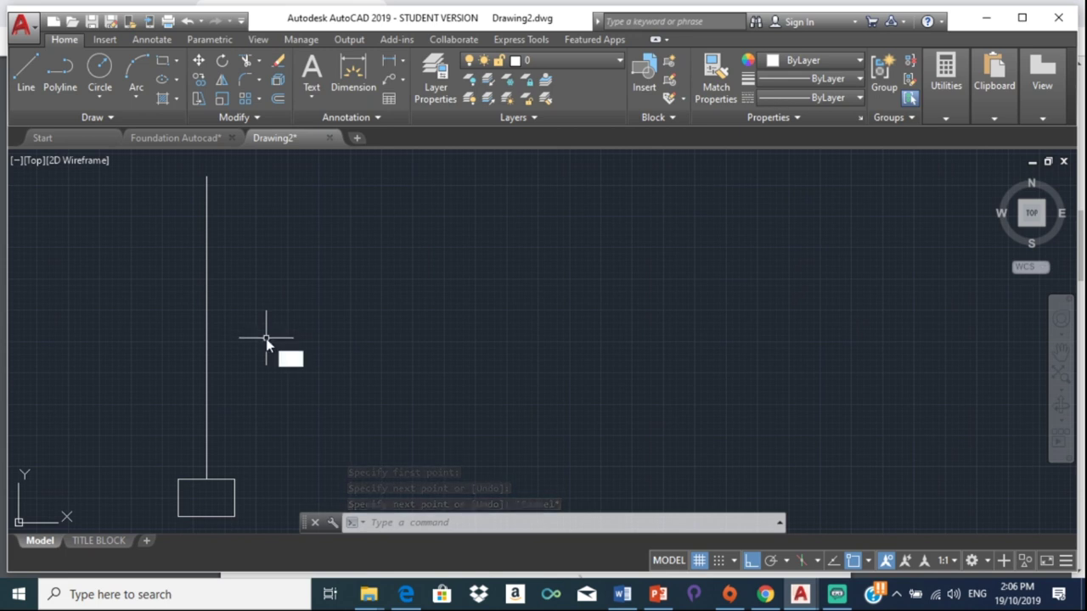
Step: Start the OFFSET command and bring up the footing detail PDF for reference
{"action": "type", "text": "OFFSET"}
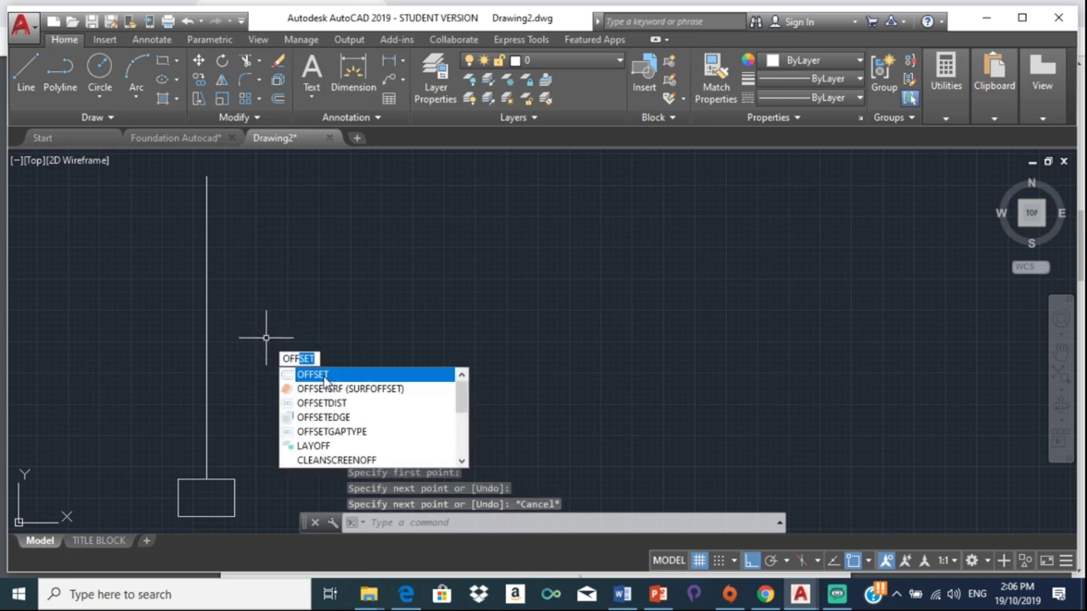
{"action": "left_click", "coordinate": [325, 376]}
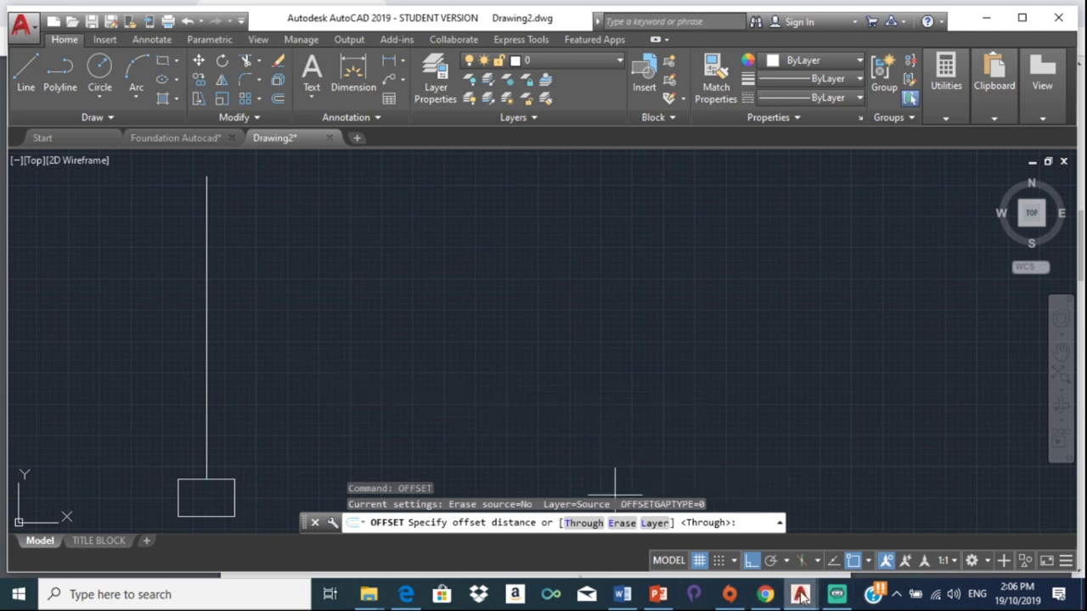
{"action": "mouse_move", "coordinate": [799, 595]}
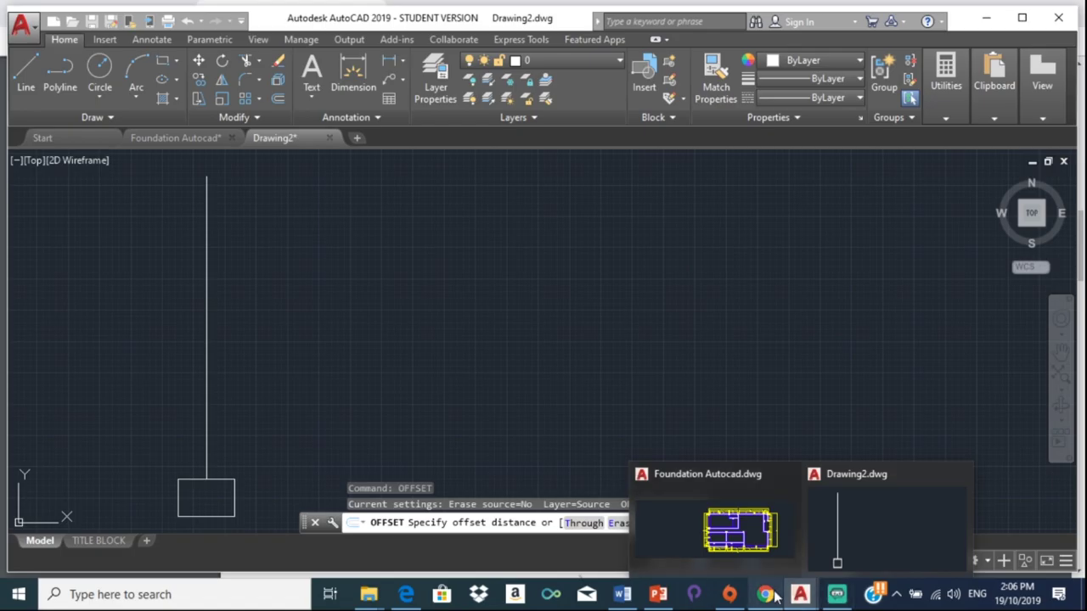
{"action": "left_click", "coordinate": [769, 594]}
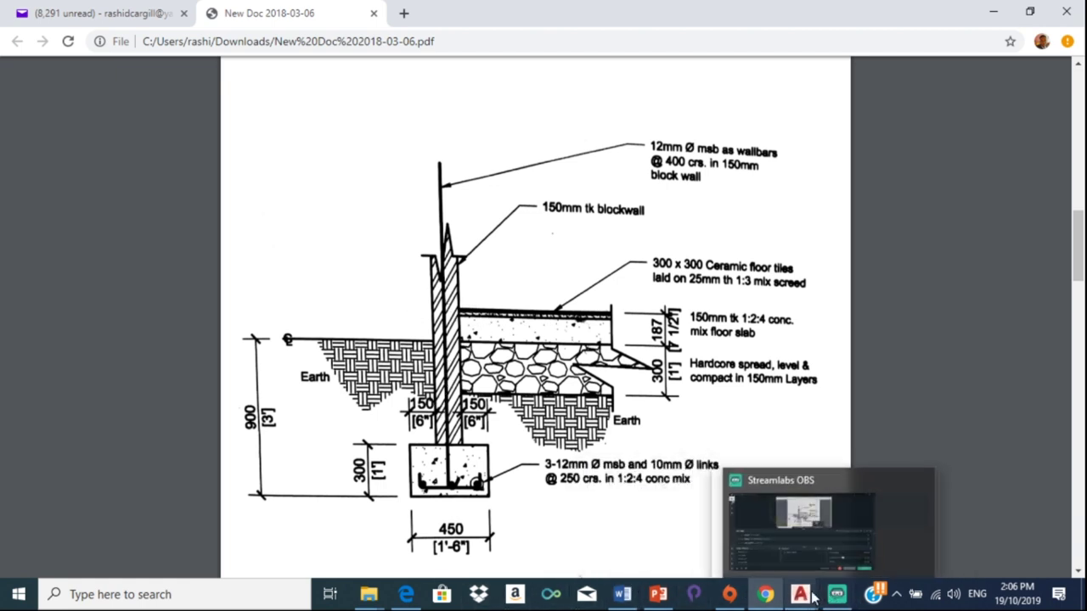
{"action": "mouse_move", "coordinate": [800, 594]}
{"action": "left_click", "coordinate": [837, 561]}
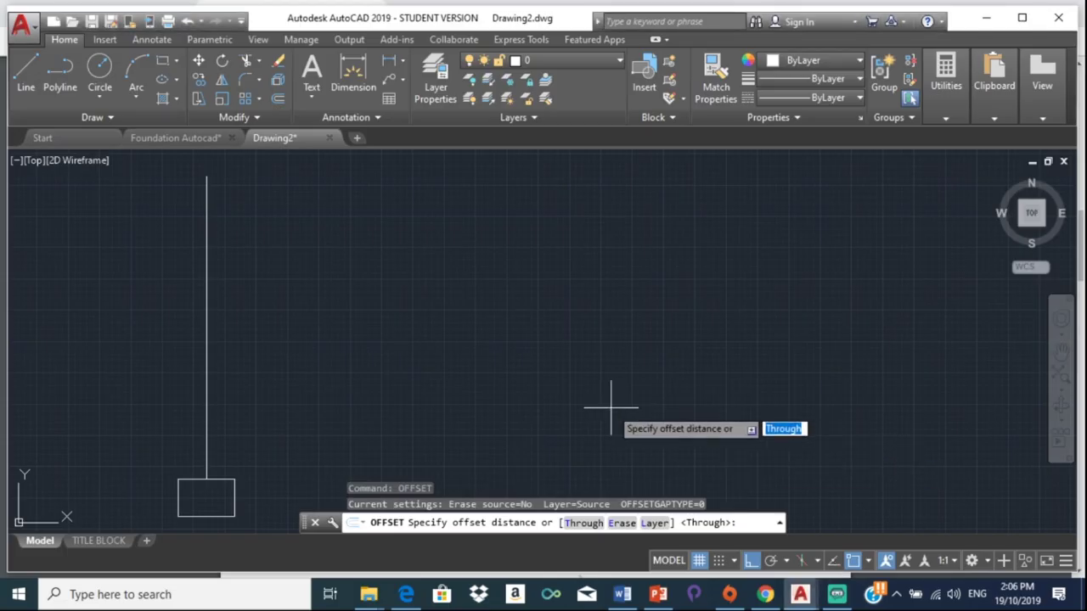
Step: Offset the vertical bar 75 to its left and 75 to its right
{"action": "type", "text": "7"}
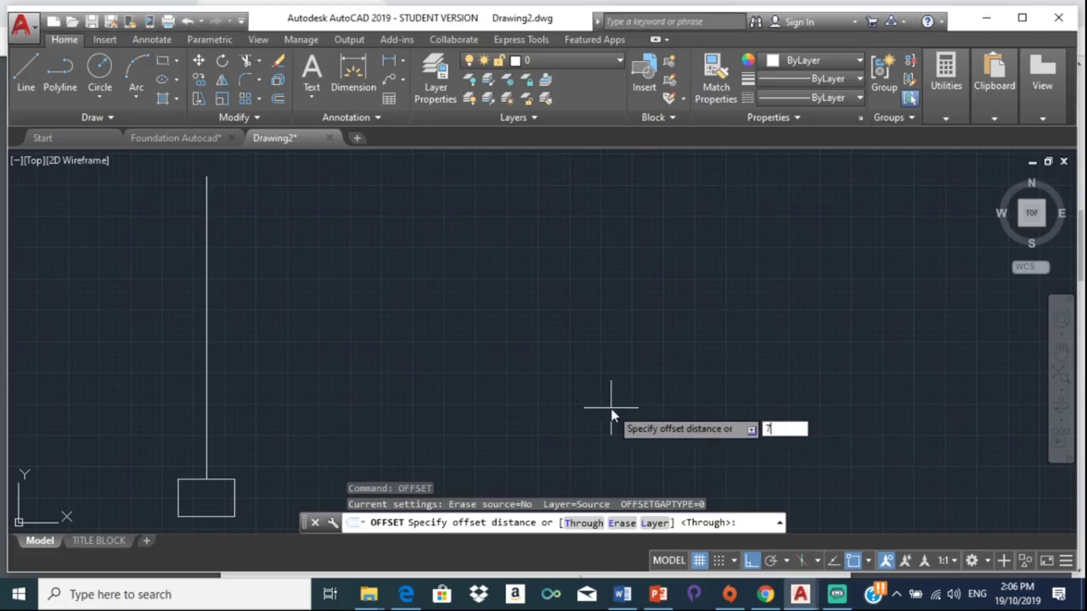
{"action": "type", "text": "5"}
{"action": "key", "text": "Return"}
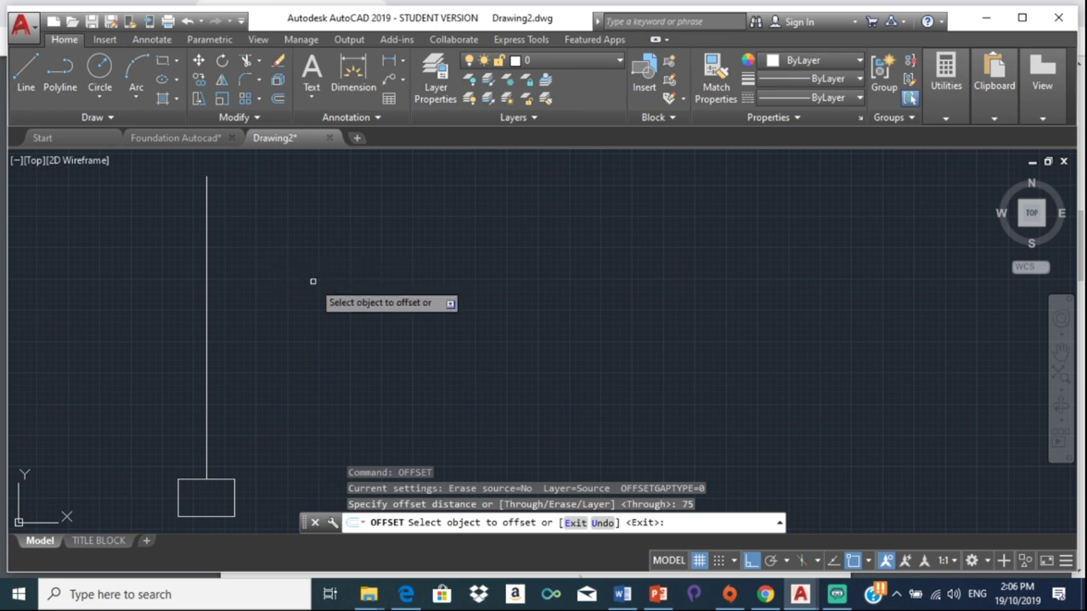
{"action": "left_click", "coordinate": [207, 275]}
{"action": "left_click", "coordinate": [189, 275]}
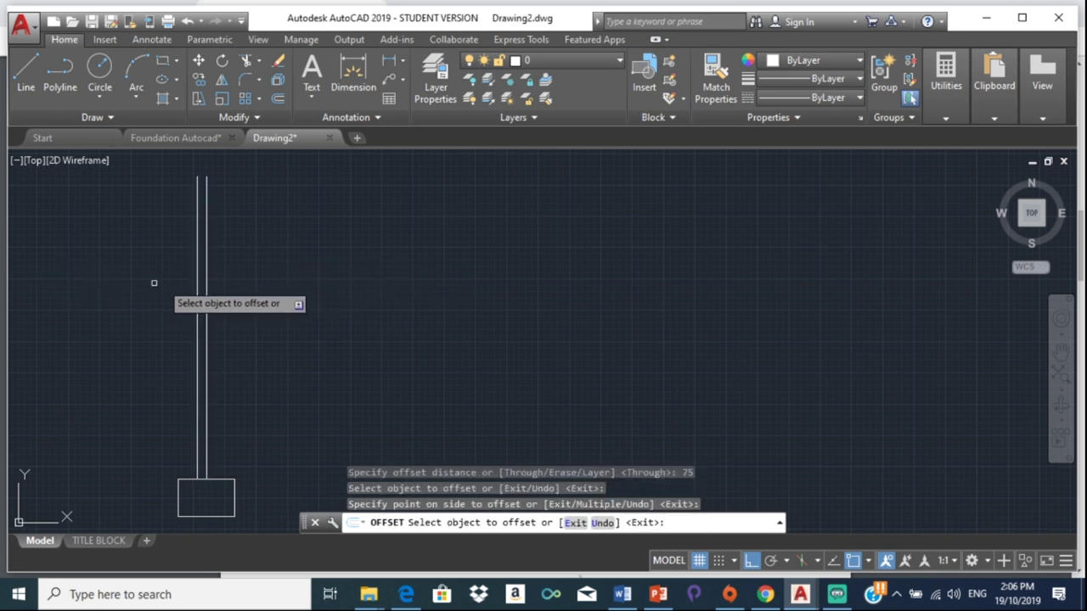
{"action": "left_click", "coordinate": [206, 280]}
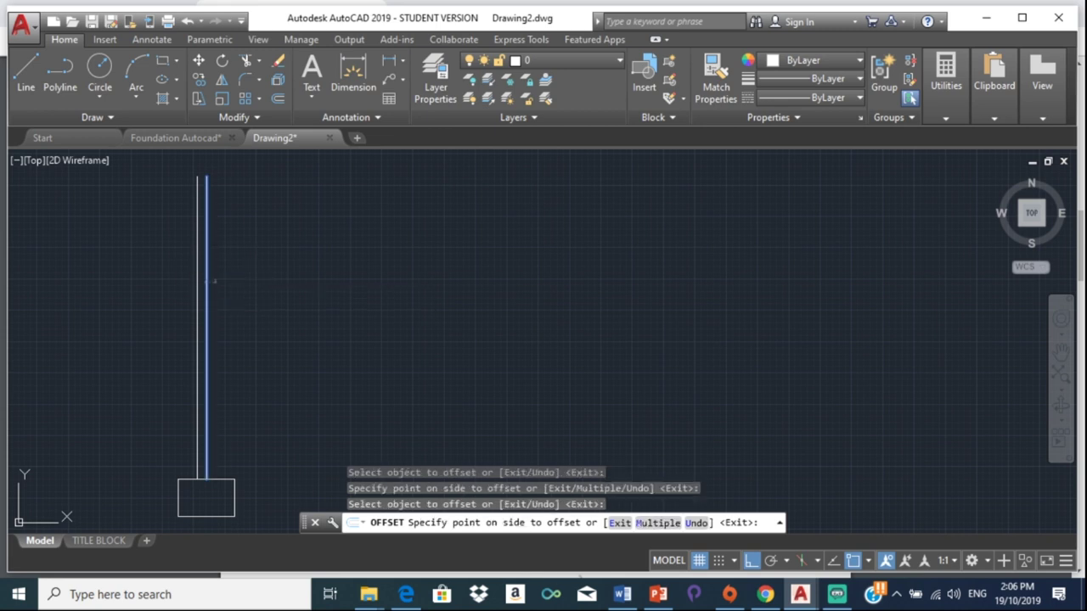
{"action": "left_click", "coordinate": [248, 282]}
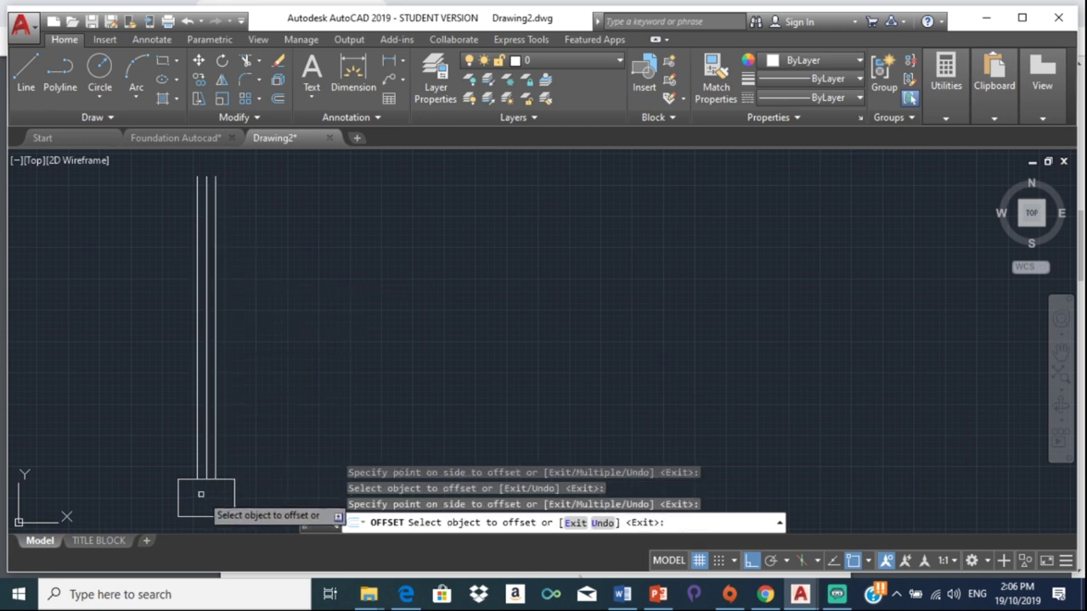
{"action": "scroll", "coordinate": [195, 498], "scroll_direction": "up", "scroll_amount": 3}
{"action": "middle_click_drag", "start_coordinate": [199, 481], "coordinate": [218, 424]}
{"action": "scroll", "coordinate": [339, 333], "scroll_direction": "down", "scroll_amount": 5}
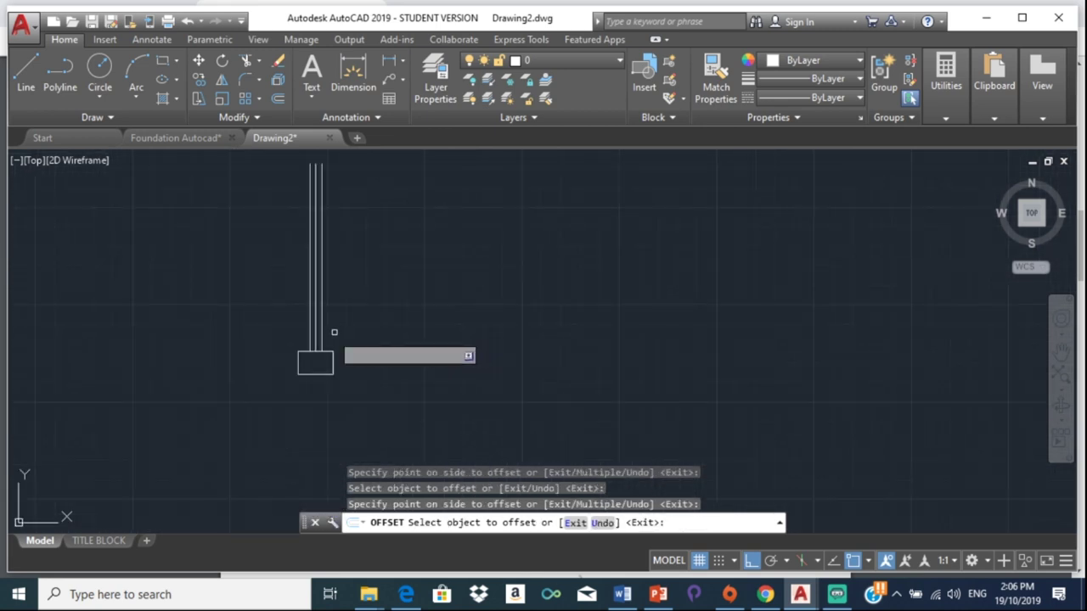
{"action": "scroll", "coordinate": [310, 365], "scroll_direction": "up", "scroll_amount": 4}
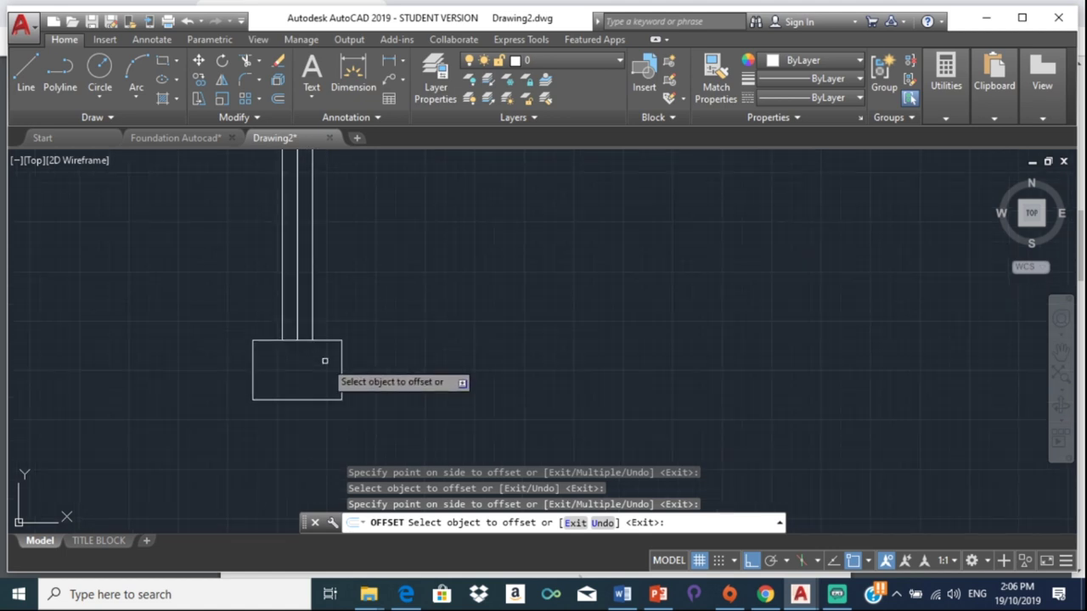
{"action": "key", "text": "Escape"}
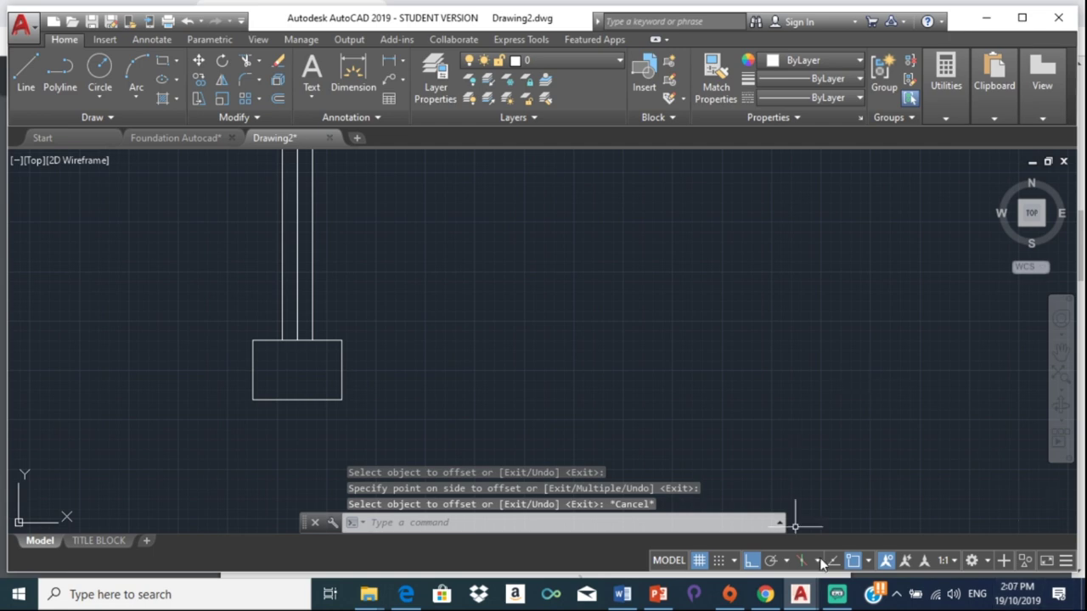
Step: Bring the footing detail PDF back to the front in Chrome
{"action": "scroll", "coordinate": [733, 391], "scroll_direction": "down", "scroll_amount": 8}
{"action": "scroll", "coordinate": [776, 490], "scroll_direction": "up", "scroll_amount": 3}
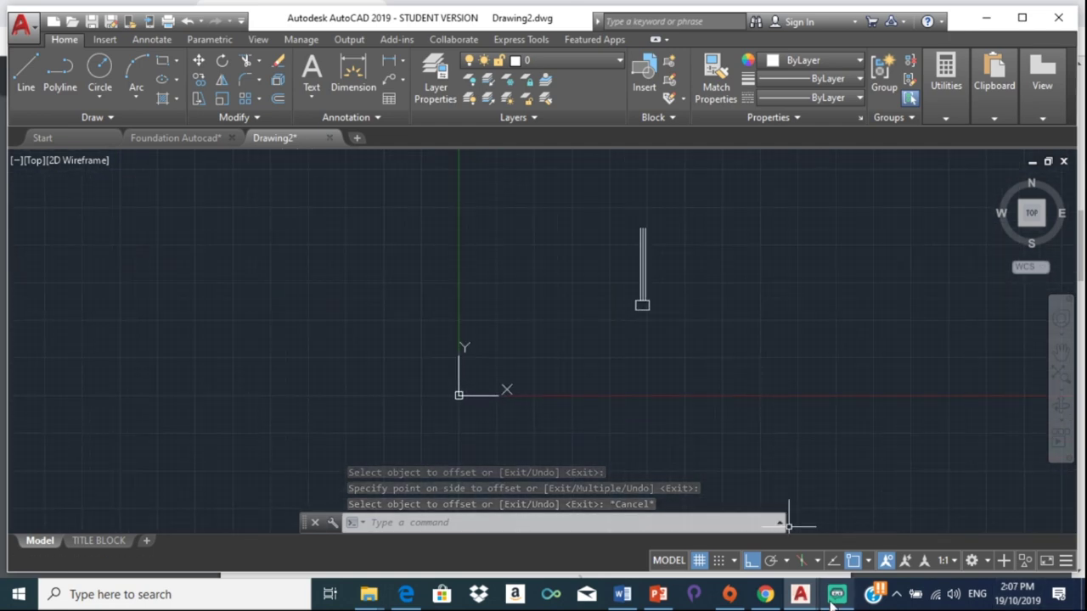
{"action": "left_click", "coordinate": [769, 596]}
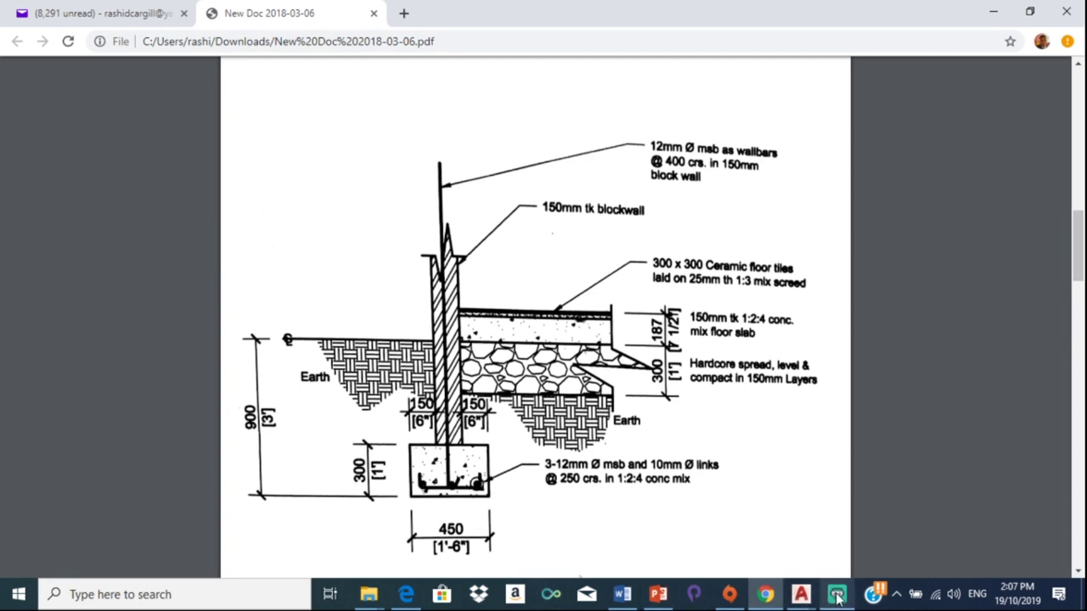
Step: Stretch the middle bar's lower end down into the base rectangle
{"action": "mouse_move", "coordinate": [836, 594]}
{"action": "mouse_move", "coordinate": [800, 594]}
{"action": "left_click", "coordinate": [836, 530]}
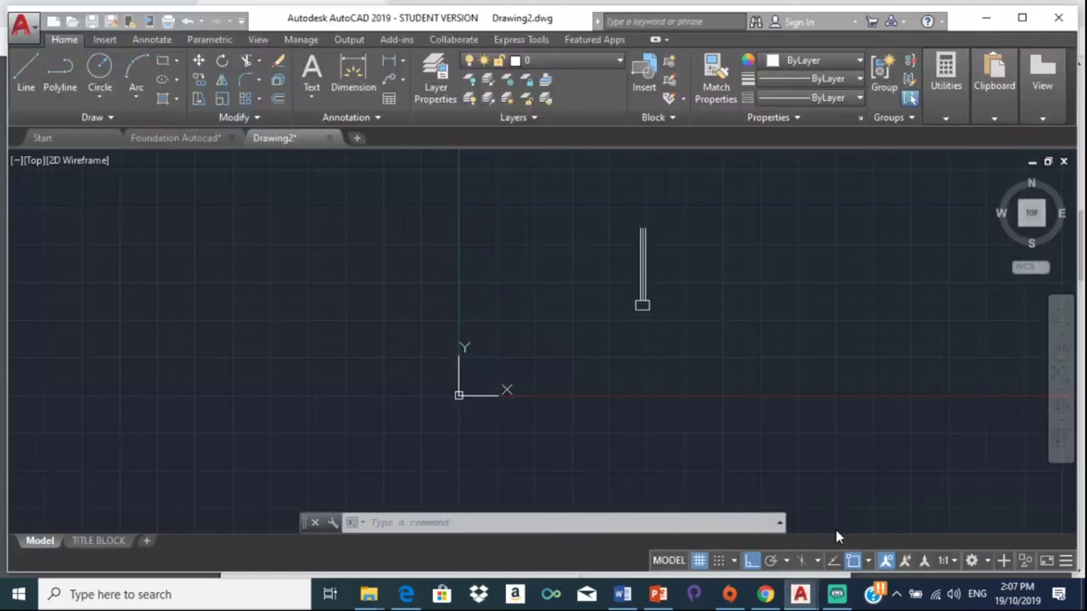
{"action": "scroll", "coordinate": [630, 356], "scroll_direction": "up", "scroll_amount": 5}
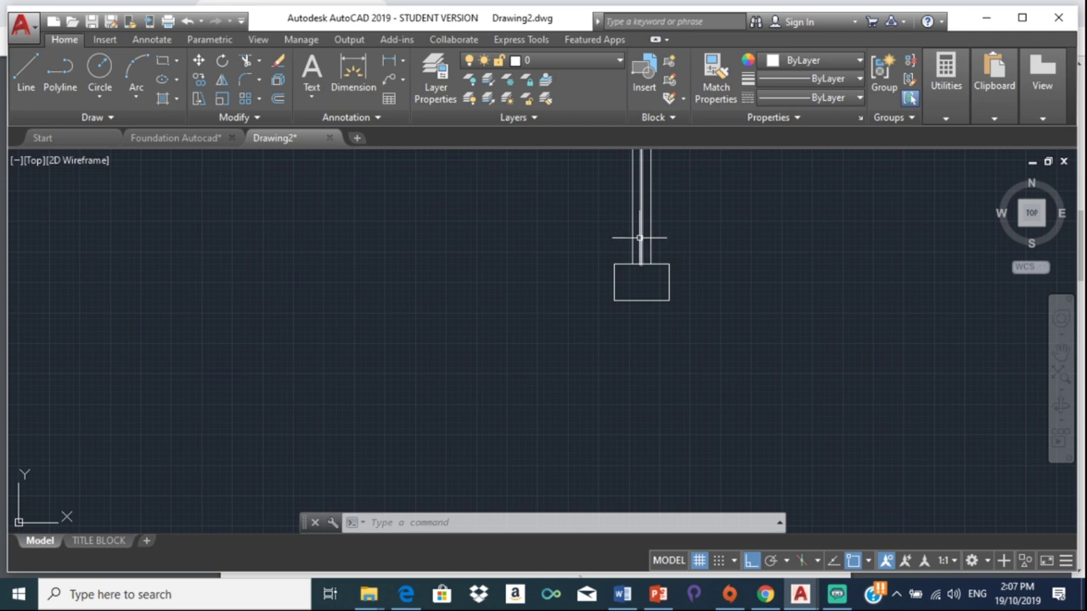
{"action": "left_click", "coordinate": [641, 264]}
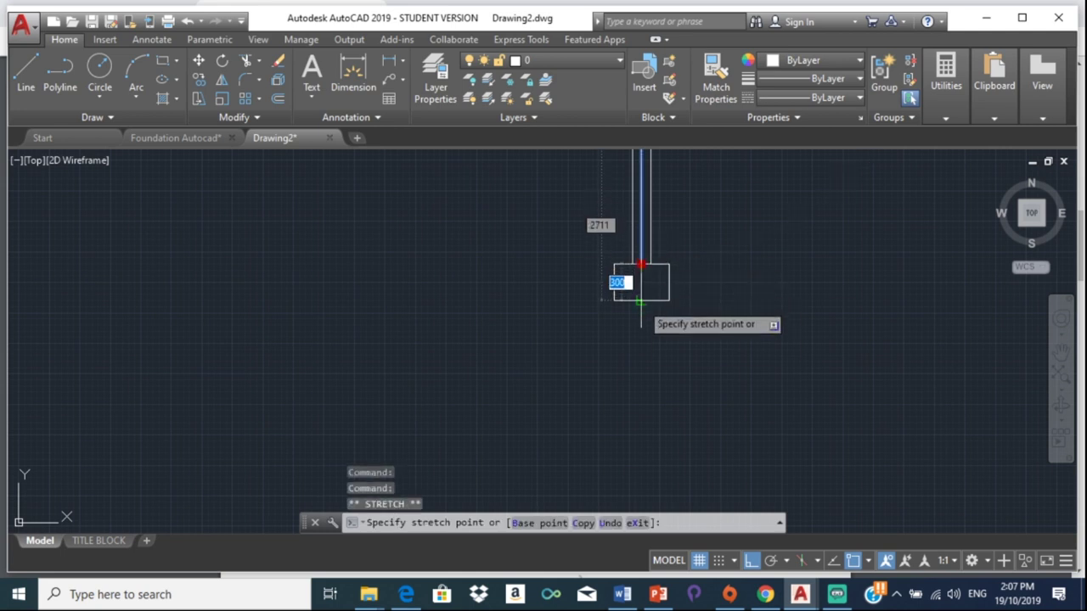
{"action": "key", "text": "Escape"}
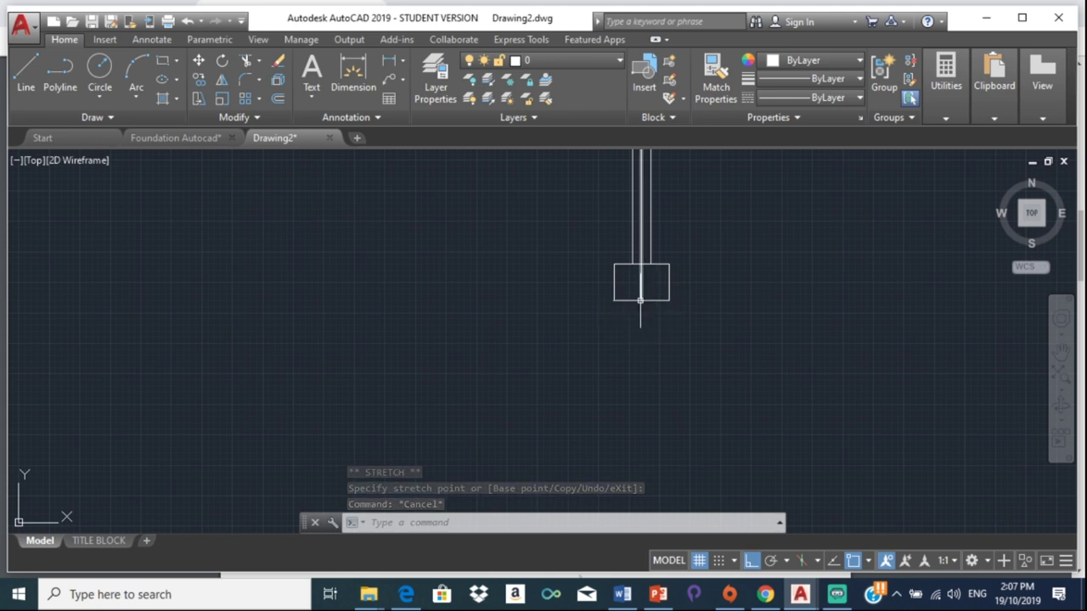
Step: Offset the base's bottom, left and right edges 25 inward
{"action": "type", "text": "o"}
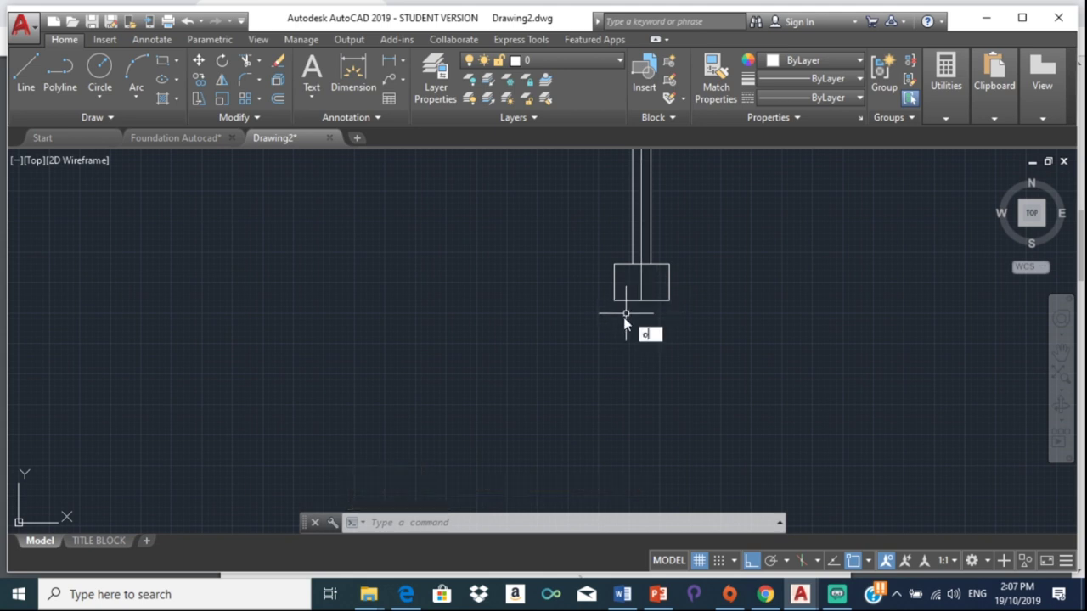
{"action": "type", "text": "ff"}
{"action": "left_click", "coordinate": [762, 349]}
{"action": "type", "text": "25"}
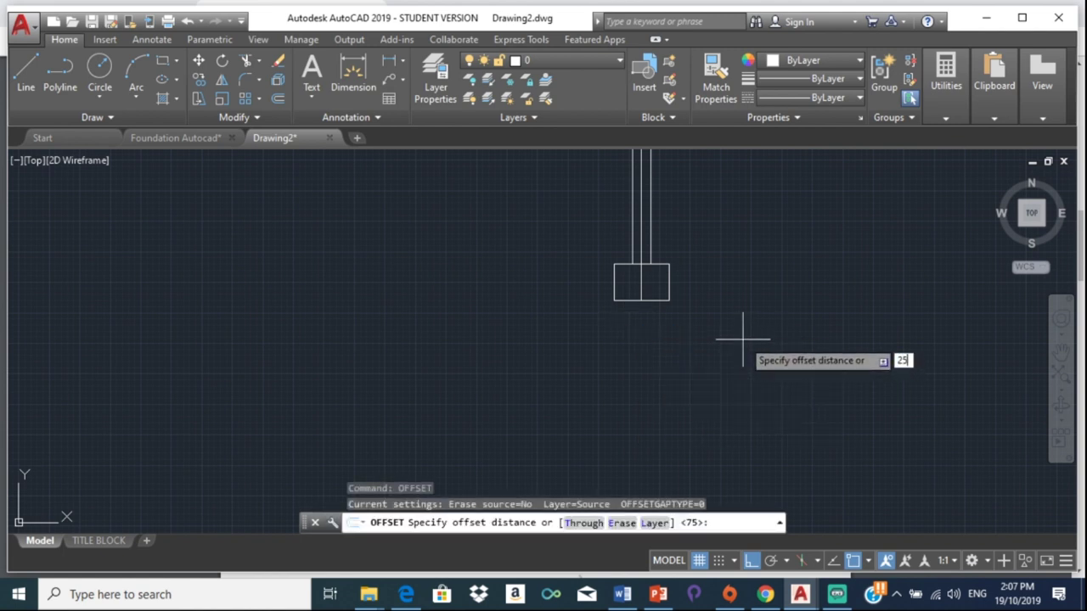
{"action": "key", "text": "Return"}
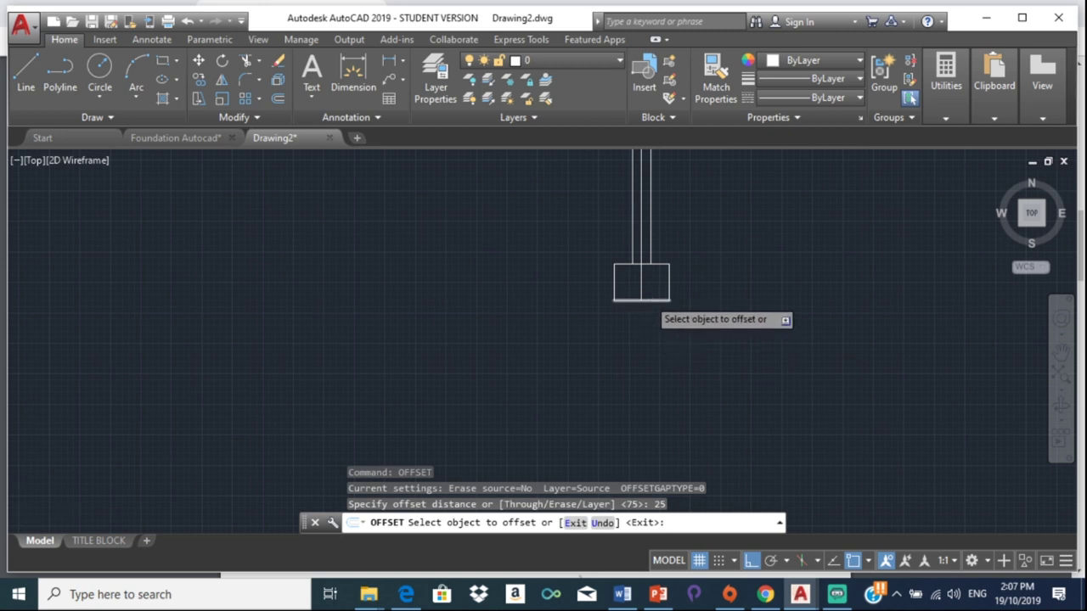
{"action": "scroll", "coordinate": [649, 302], "scroll_direction": "up", "scroll_amount": 4}
{"action": "left_click", "coordinate": [650, 302]}
{"action": "left_click", "coordinate": [624, 277]}
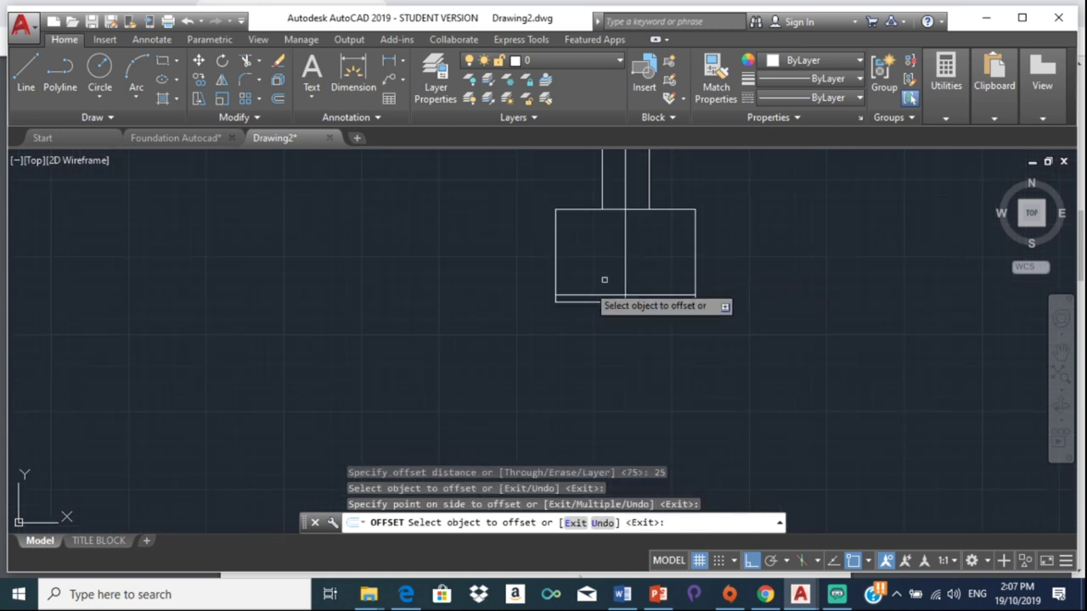
{"action": "left_click", "coordinate": [558, 259]}
{"action": "left_click", "coordinate": [595, 259]}
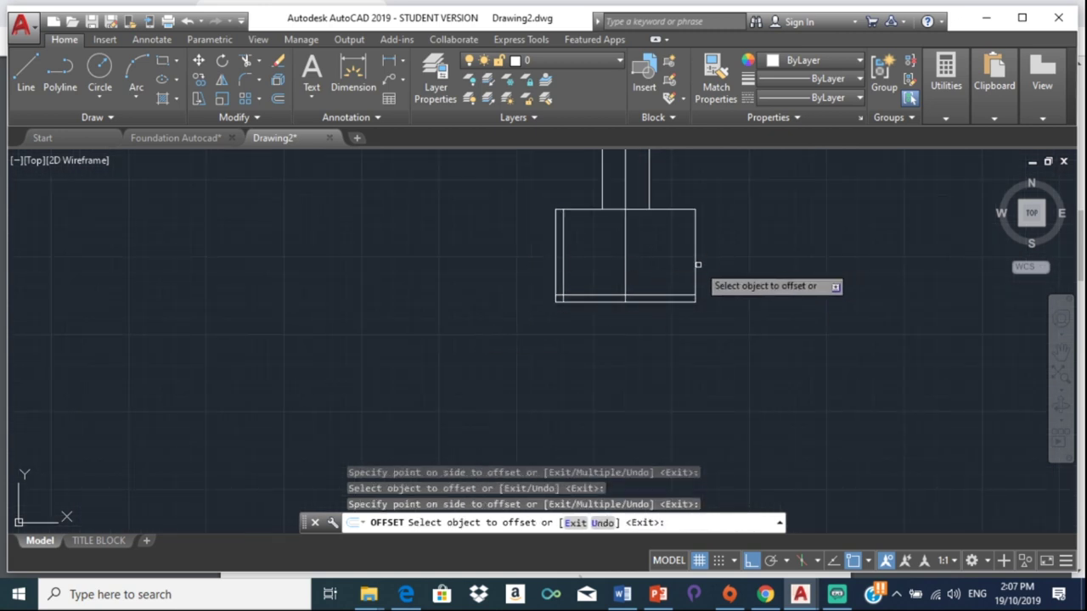
{"action": "left_click", "coordinate": [698, 265]}
{"action": "left_click", "coordinate": [610, 265]}
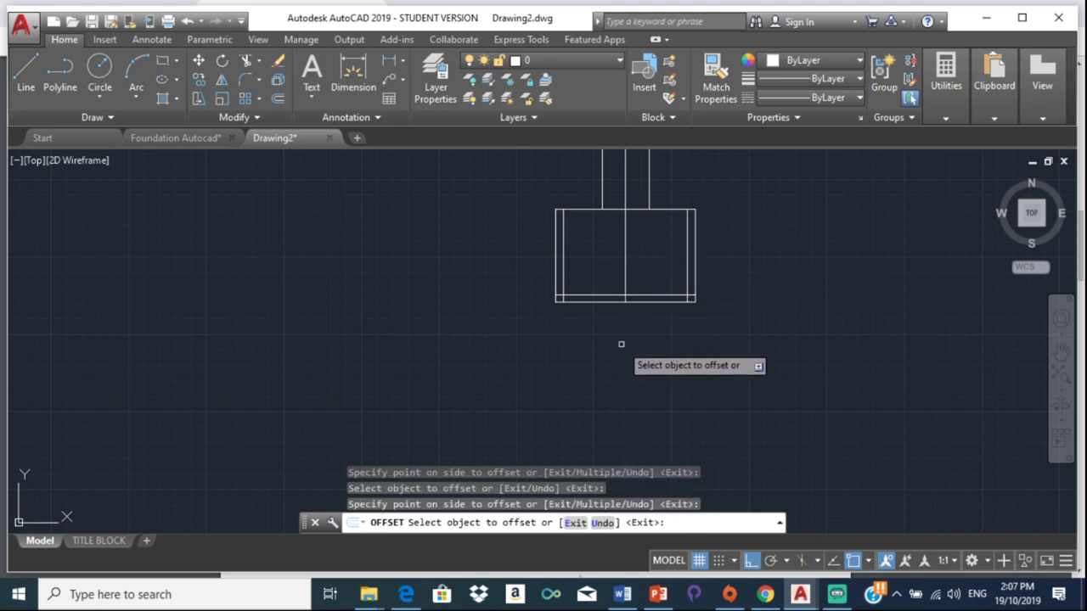
{"action": "key", "text": "Escape"}
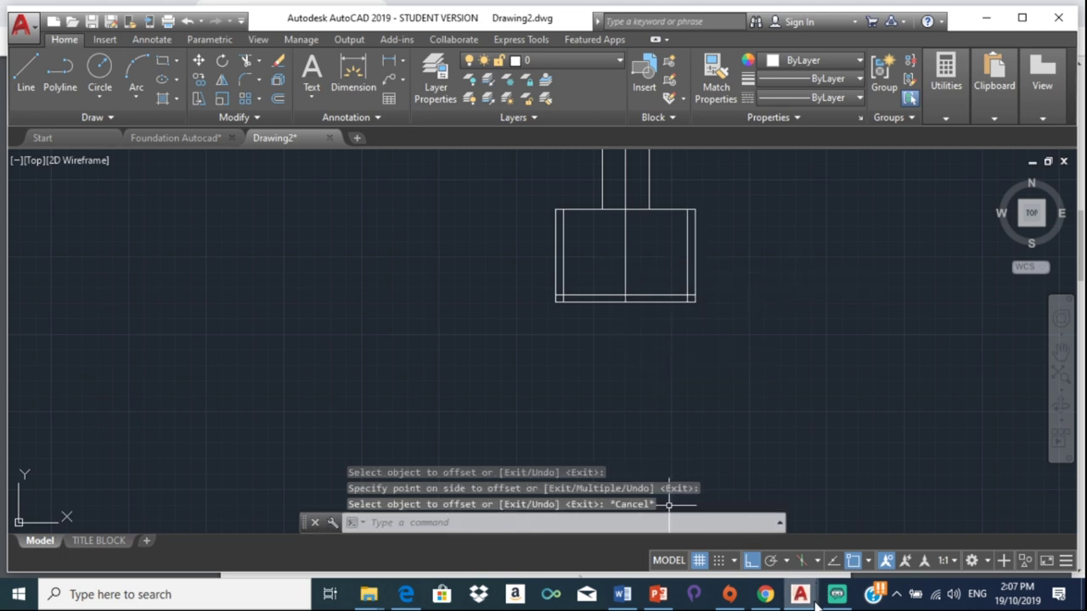
{"action": "mouse_move", "coordinate": [800, 594]}
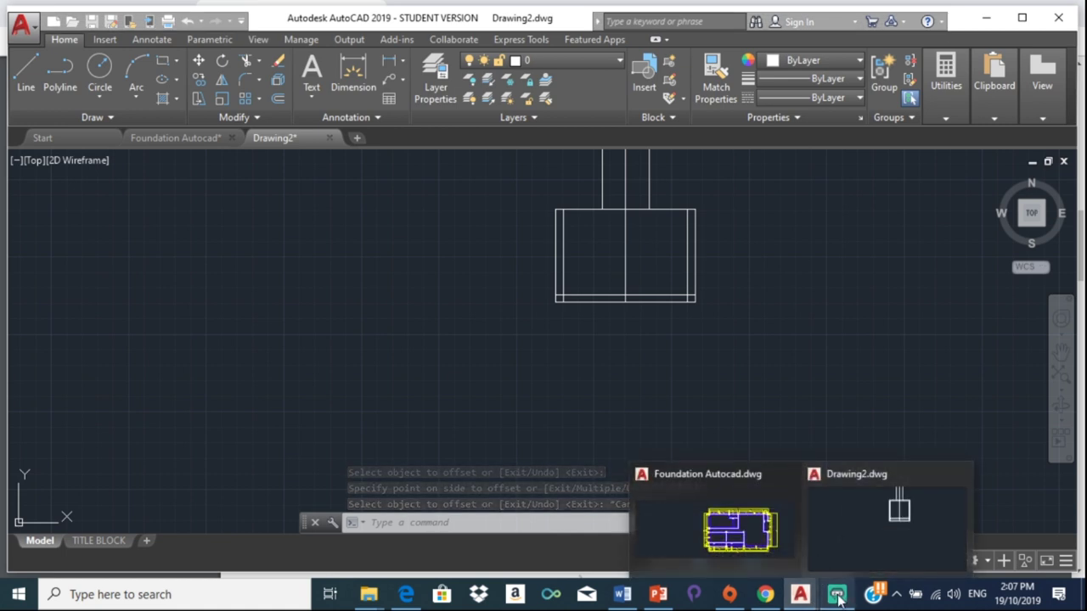
{"action": "left_click", "coordinate": [766, 595]}
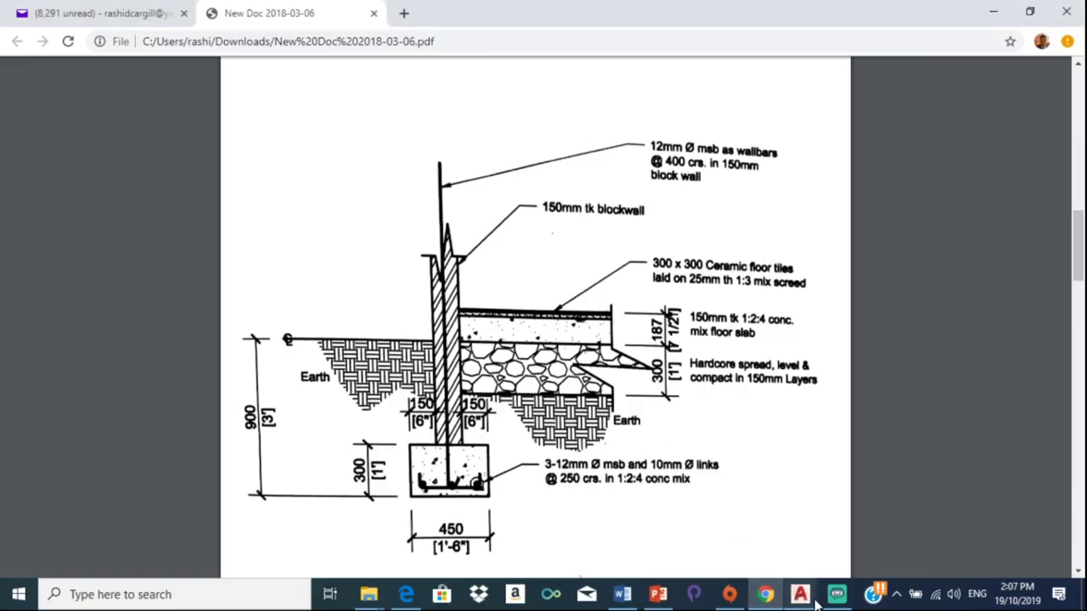
{"action": "mouse_move", "coordinate": [800, 594]}
{"action": "left_click", "coordinate": [858, 560]}
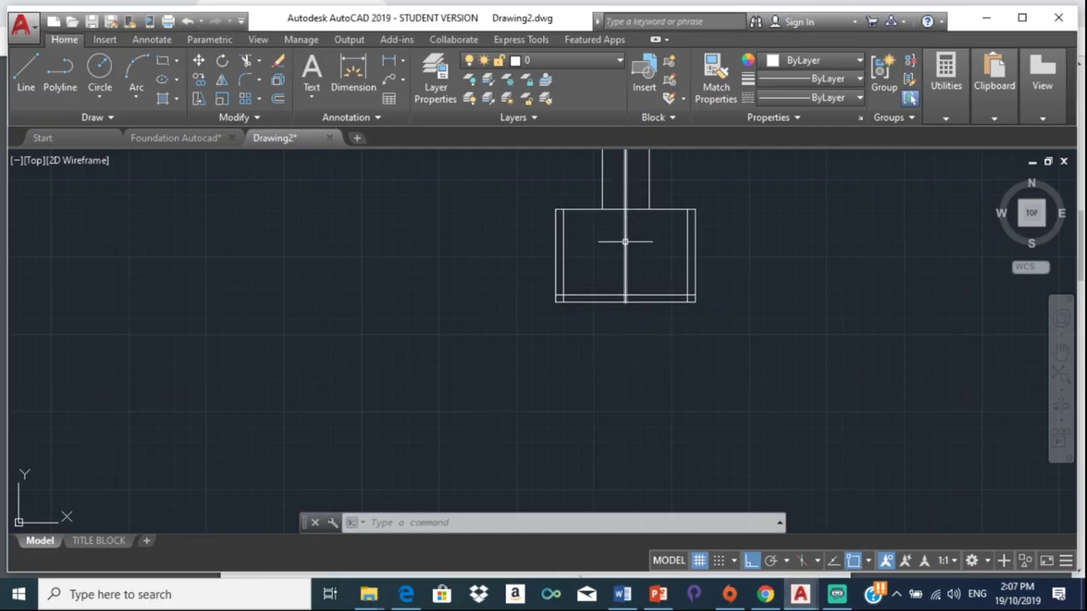
Step: Offset the central column bar 6 units to each side to double it
{"action": "type", "text": "o"}
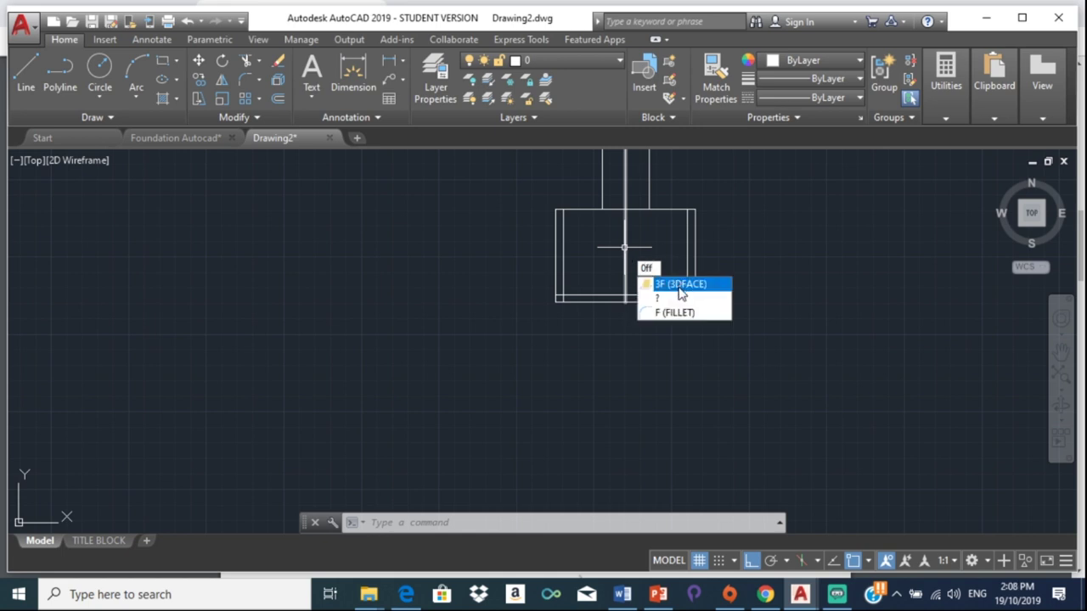
{"action": "key", "text": "Escape"}
{"action": "type", "text": "o"}
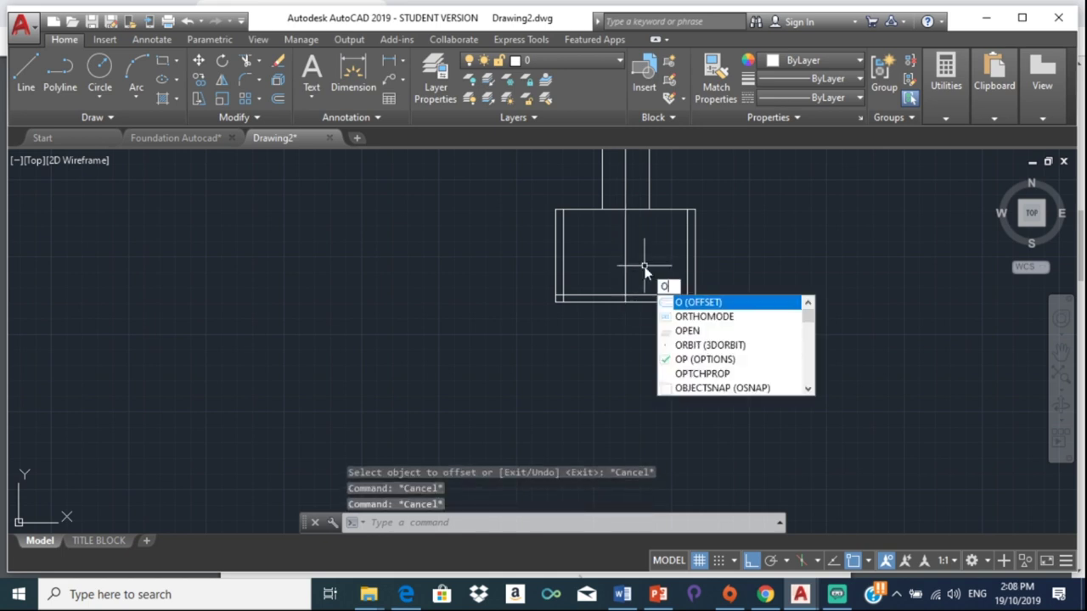
{"action": "type", "text": "ff"}
{"action": "key", "text": "Return"}
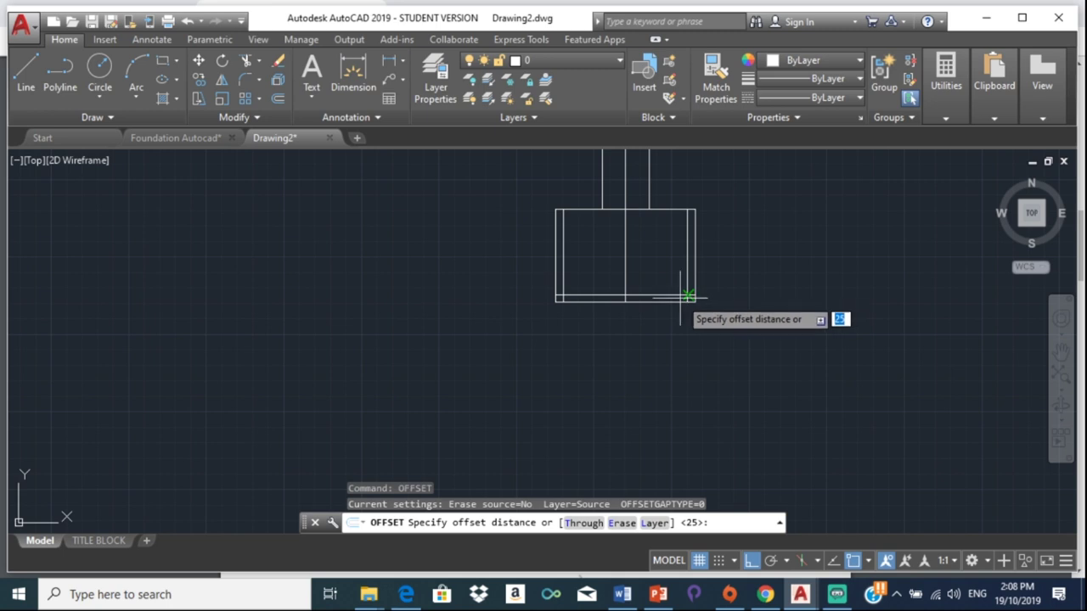
{"action": "type", "text": "6"}
{"action": "key", "text": "Return"}
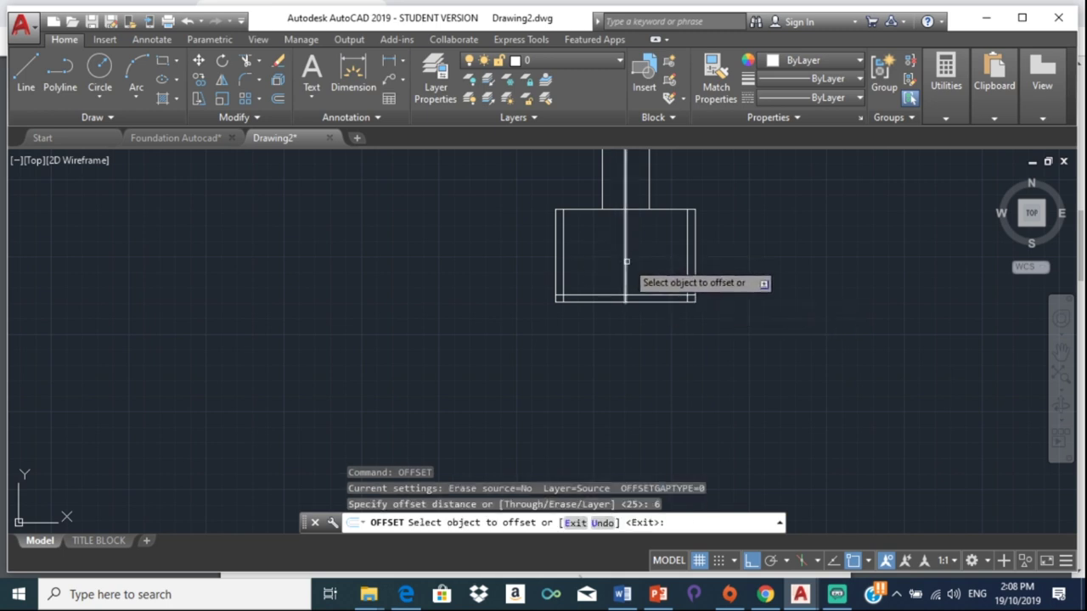
{"action": "left_click", "coordinate": [624, 259]}
{"action": "scroll", "coordinate": [624, 265], "scroll_direction": "up", "scroll_amount": 5}
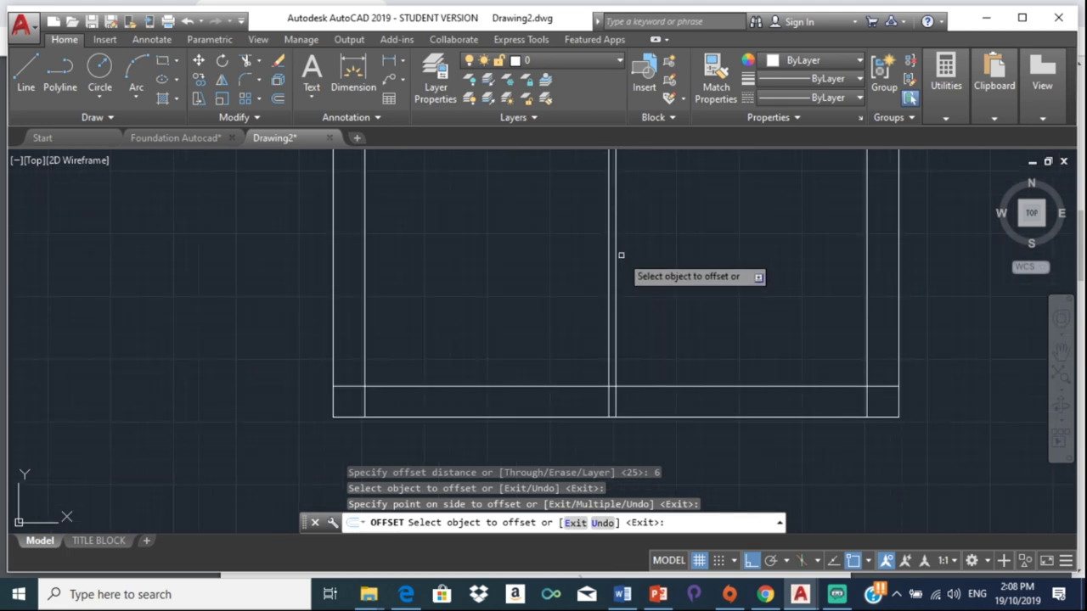
{"action": "left_click", "coordinate": [615, 252]}
{"action": "left_click", "coordinate": [659, 252]}
{"action": "scroll", "coordinate": [655, 263], "scroll_direction": "down", "scroll_amount": 4}
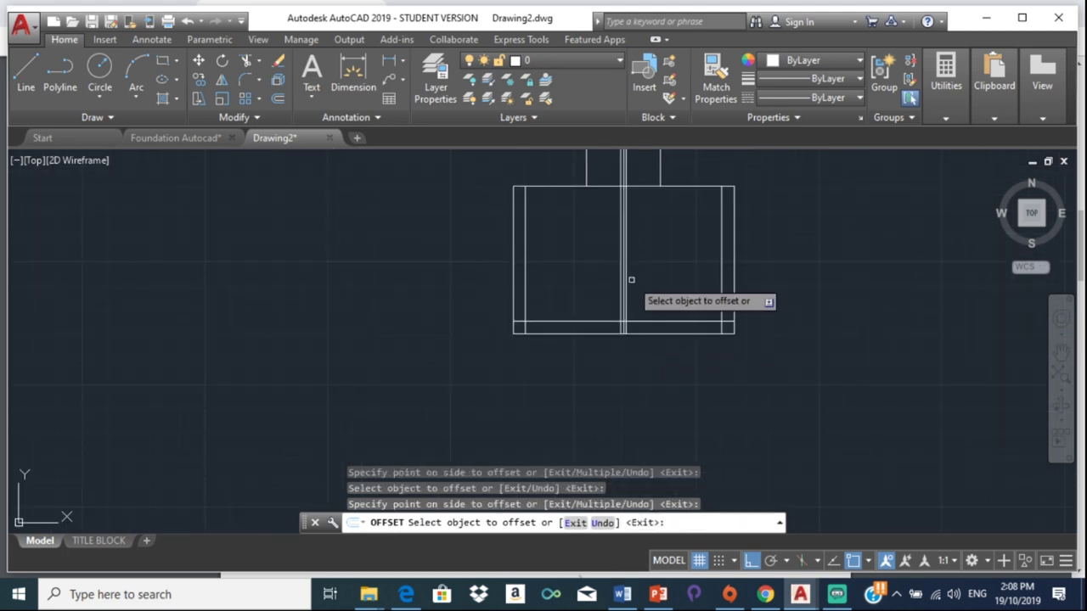
{"action": "key", "text": "Escape"}
{"action": "scroll", "coordinate": [623, 272], "scroll_direction": "up", "scroll_amount": 4}
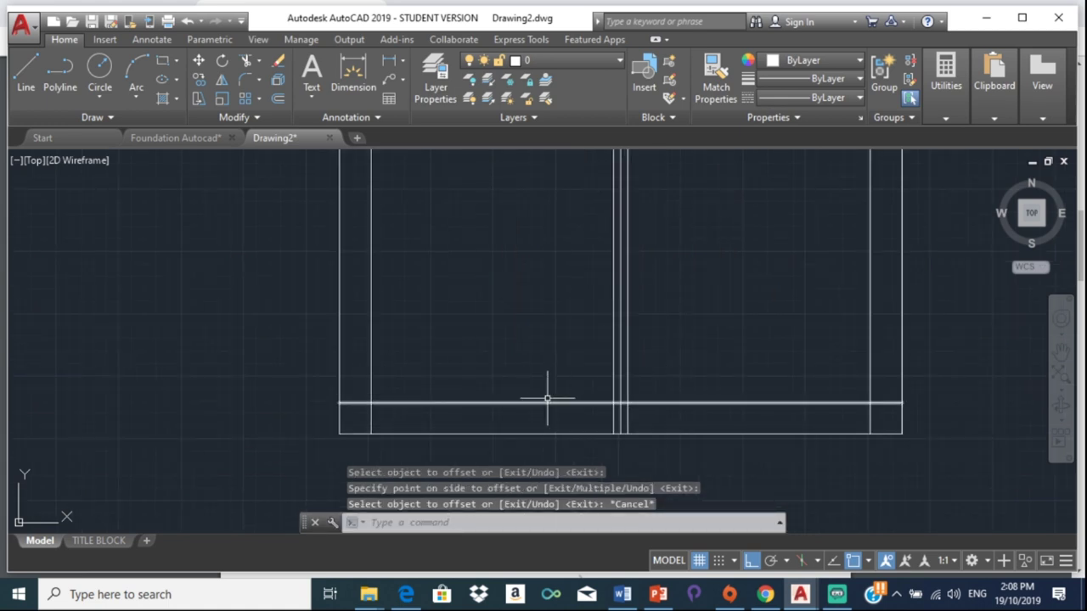
Step: Trim the overhanging stubs at the bottom inner corners and below the central bar
{"action": "type", "text": "tr"}
{"action": "key", "text": "Return"}
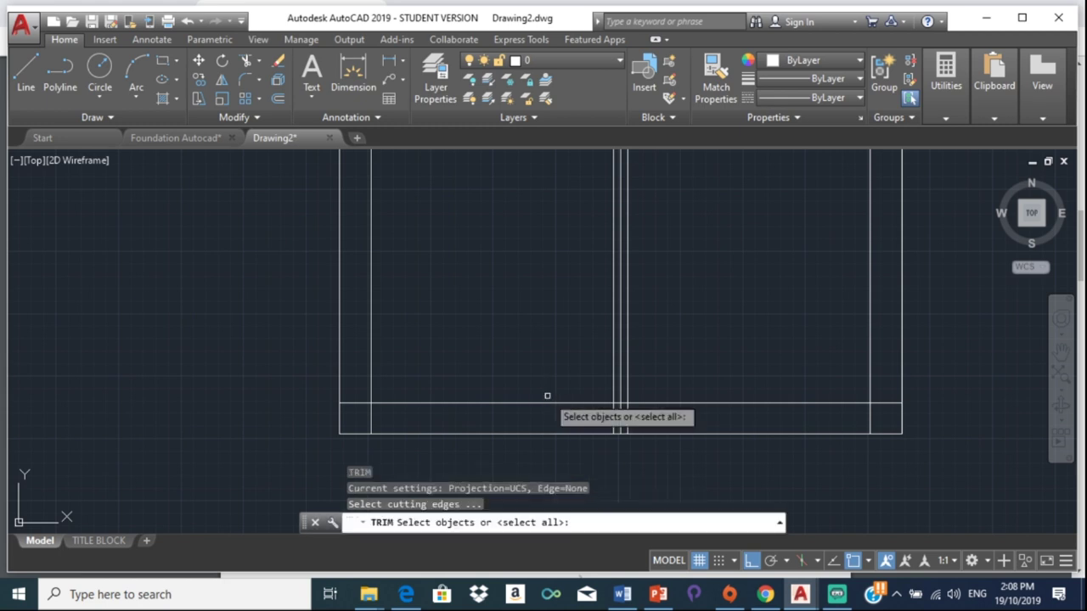
{"action": "key", "text": "Return"}
{"action": "left_click", "coordinate": [363, 404]}
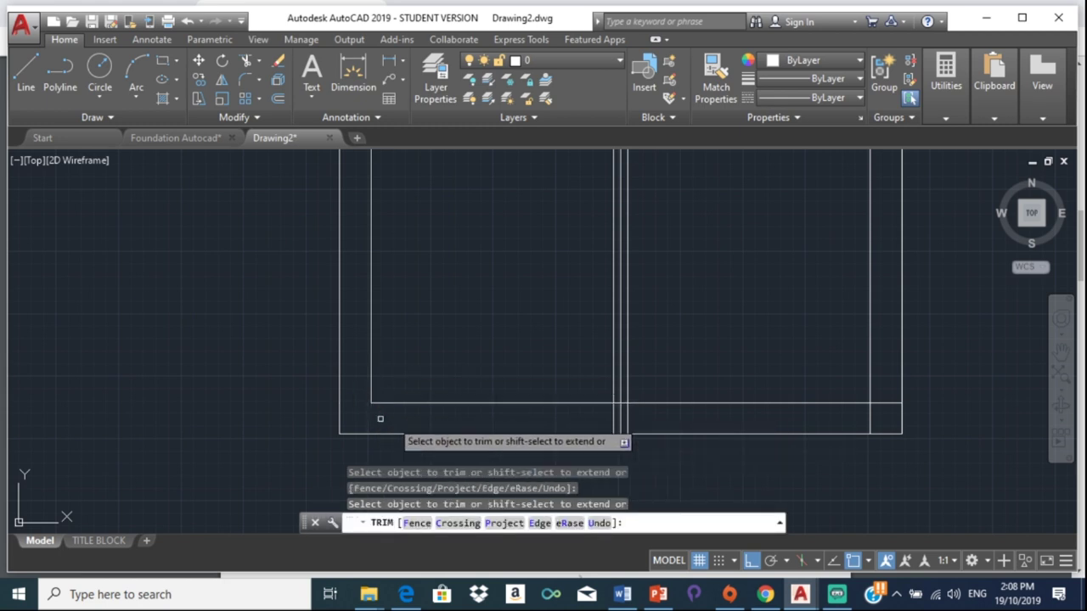
{"action": "left_click", "coordinate": [621, 419]}
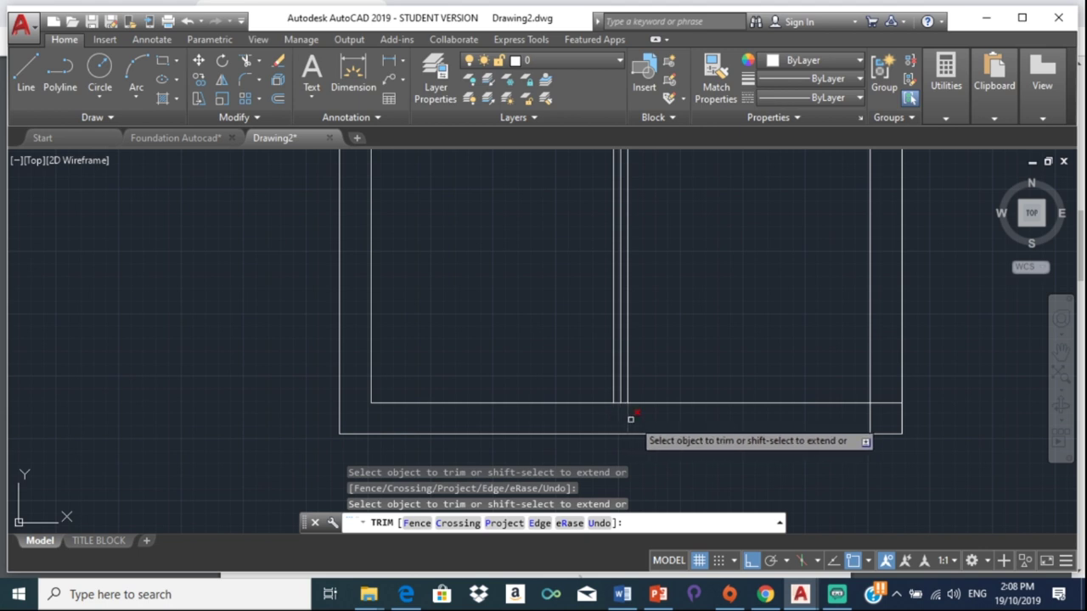
{"action": "left_click", "coordinate": [625, 416]}
{"action": "left_click", "coordinate": [605, 429]}
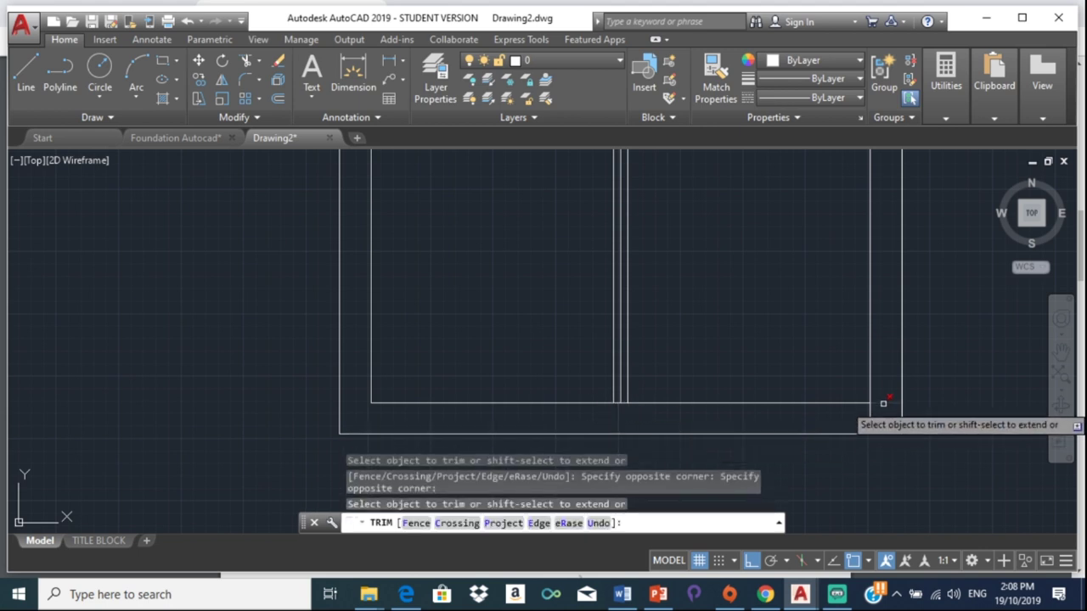
{"action": "left_click", "coordinate": [870, 417]}
{"action": "left_click", "coordinate": [867, 420]}
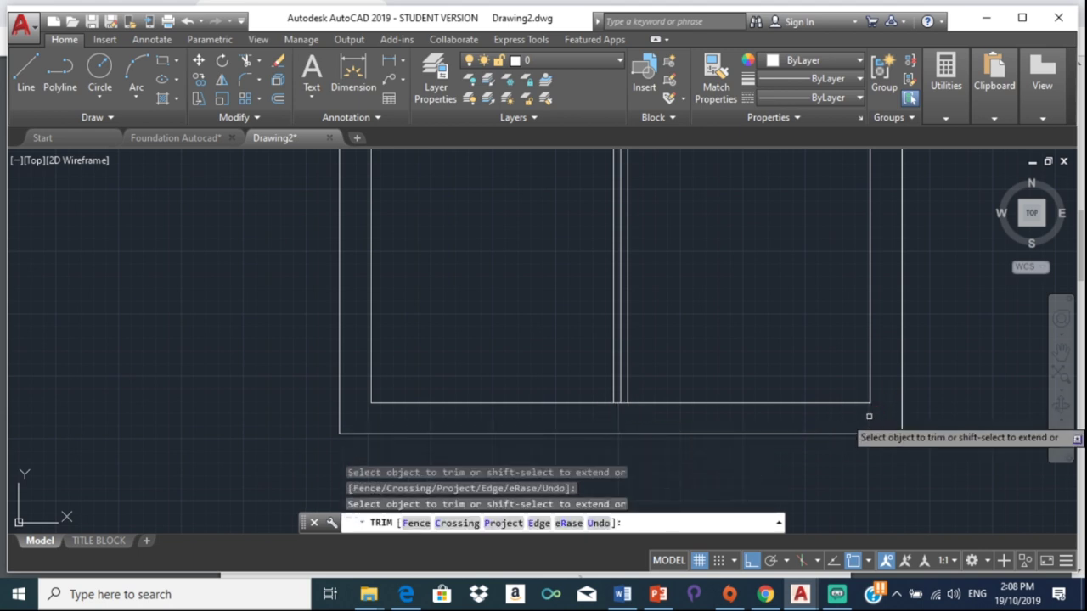
{"action": "scroll", "coordinate": [869, 417], "scroll_direction": "down", "scroll_amount": 4}
{"action": "middle_click_drag", "start_coordinate": [709, 364], "coordinate": [728, 358]}
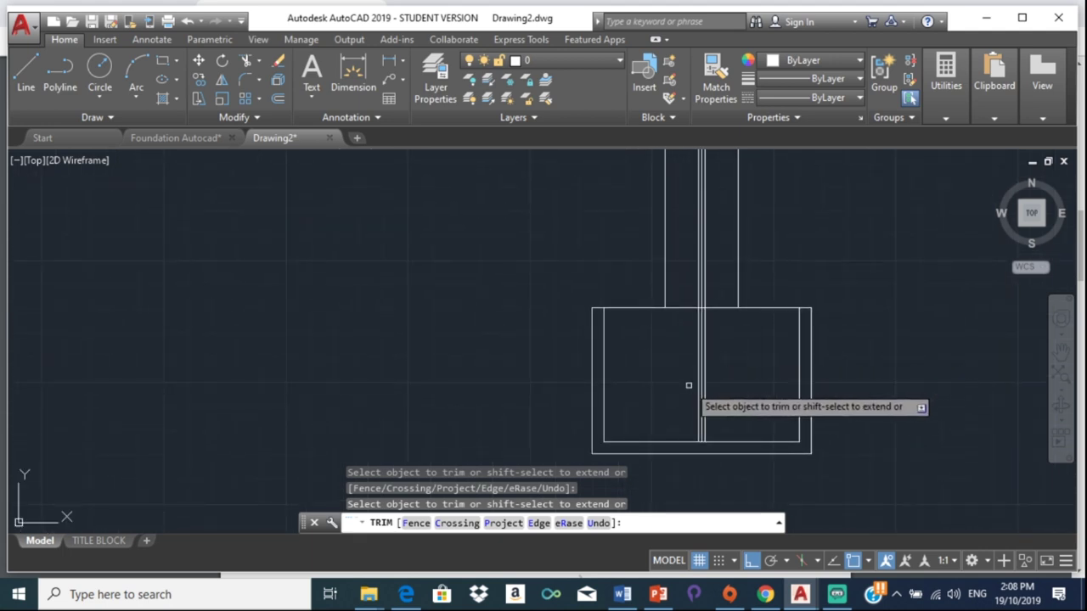
{"action": "key", "text": "Escape"}
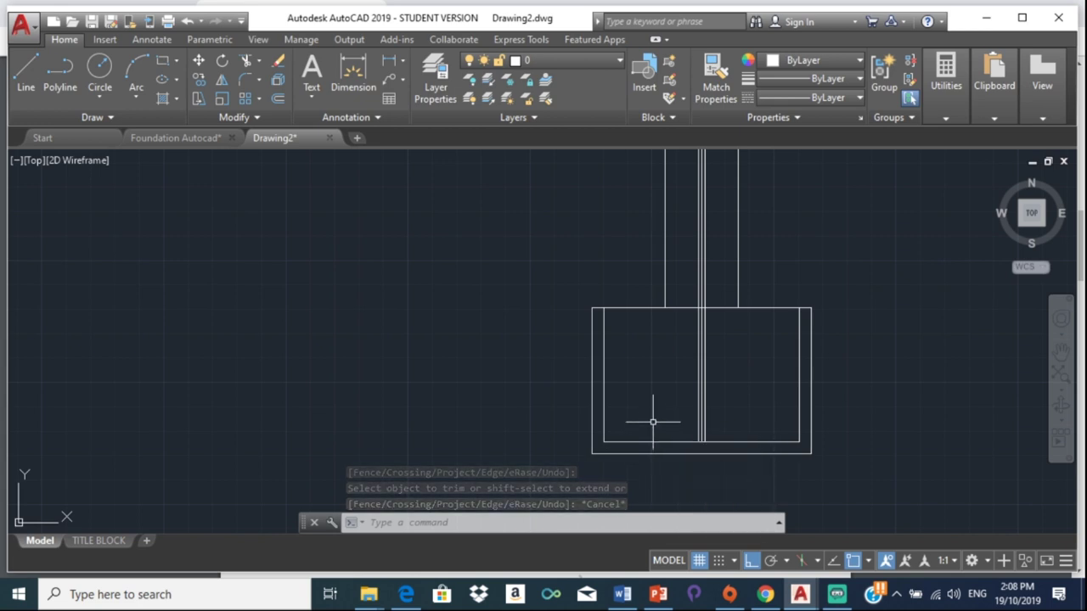
Step: Offset the cage's inner bottom, left and right lines 12 units inward
{"action": "type", "text": "OFF"}
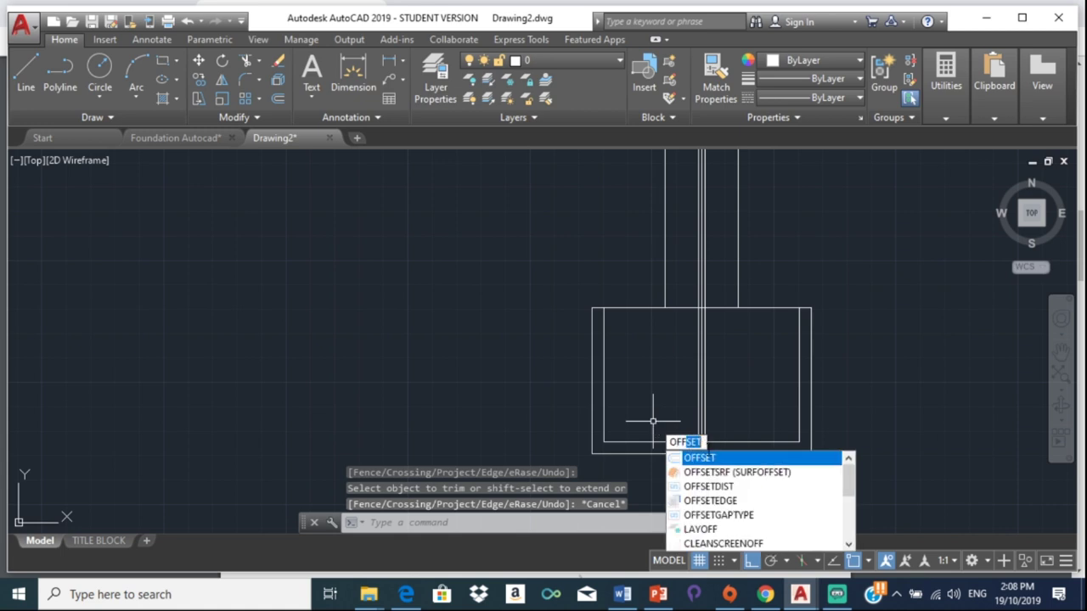
{"action": "left_click", "coordinate": [710, 459]}
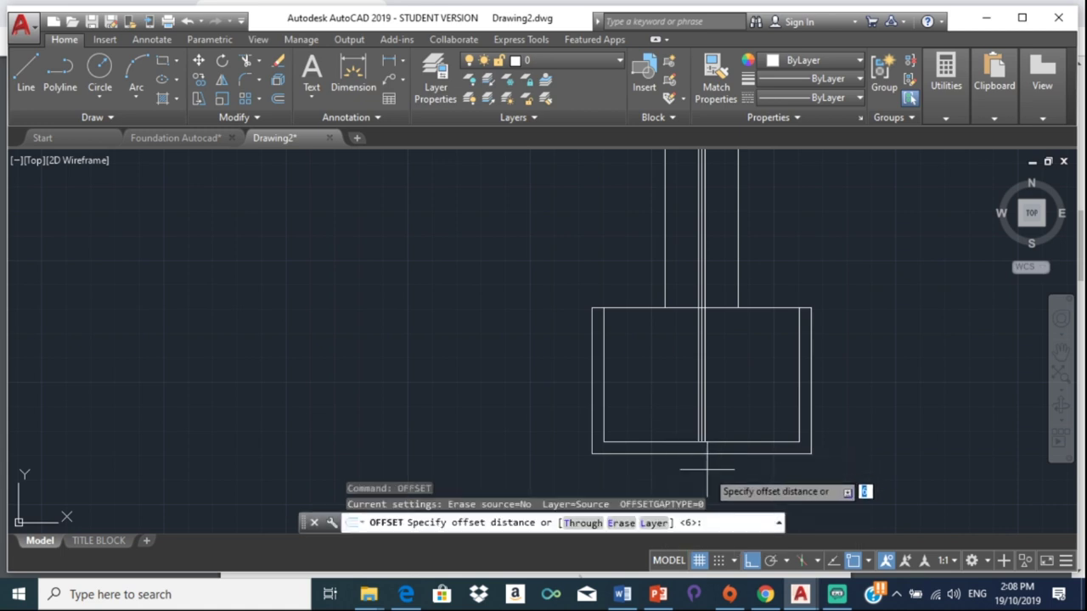
{"action": "type", "text": "12"}
{"action": "key", "text": "Return"}
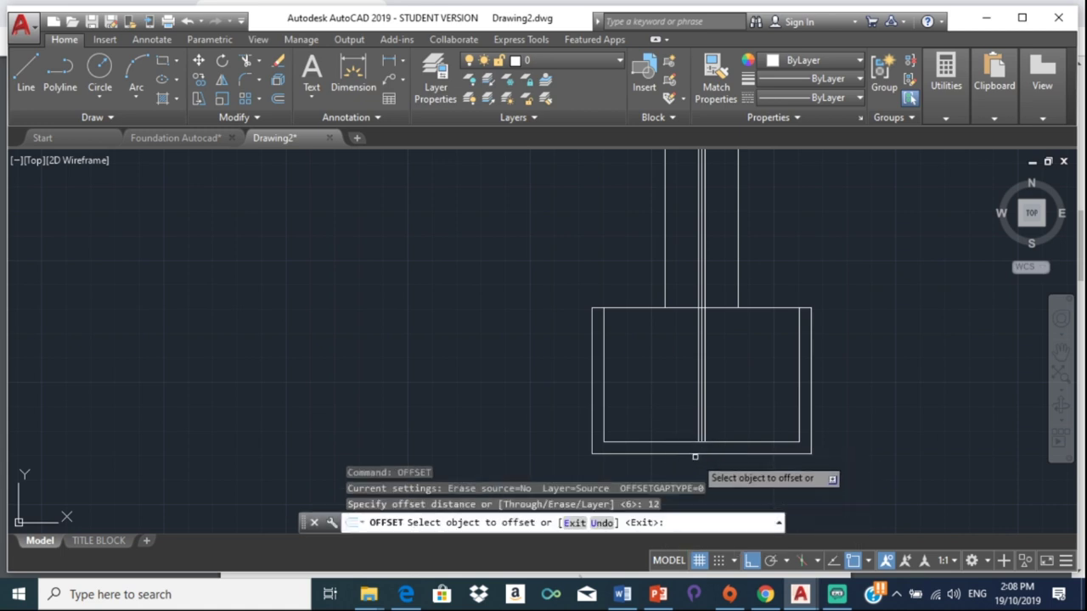
{"action": "left_click", "coordinate": [659, 440]}
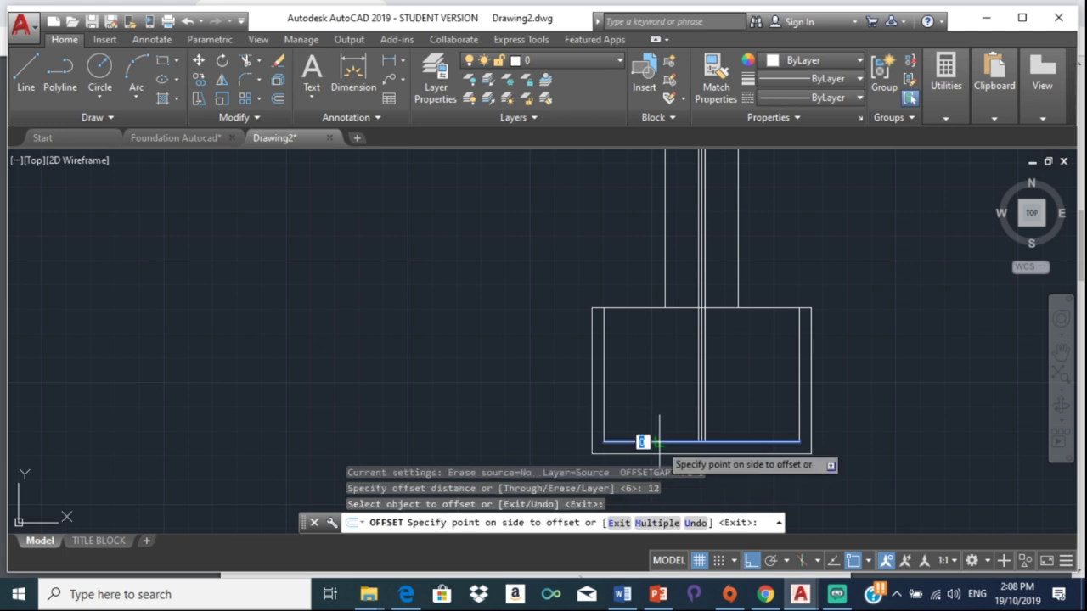
{"action": "left_click", "coordinate": [637, 404]}
{"action": "left_click", "coordinate": [602, 408]}
{"action": "left_click", "coordinate": [606, 408]}
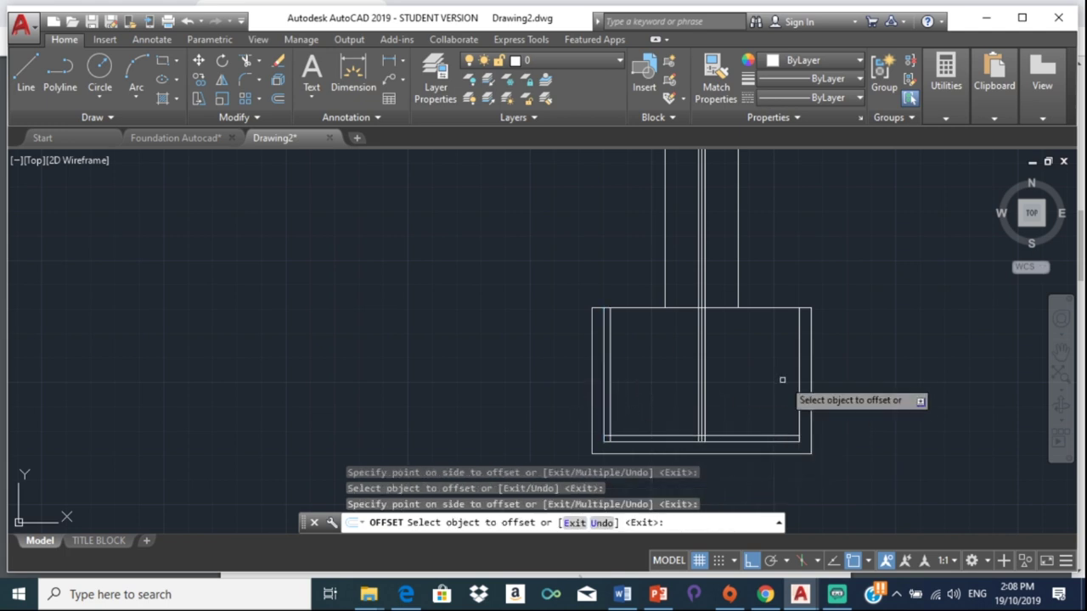
{"action": "left_click", "coordinate": [799, 368]}
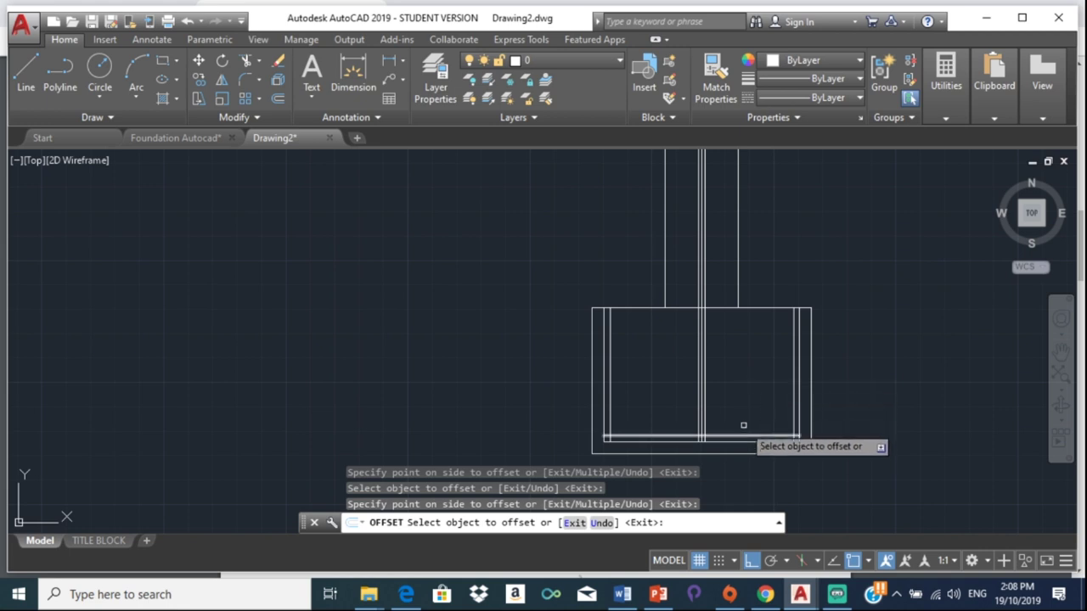
{"action": "scroll", "coordinate": [580, 446], "scroll_direction": "up", "scroll_amount": 2}
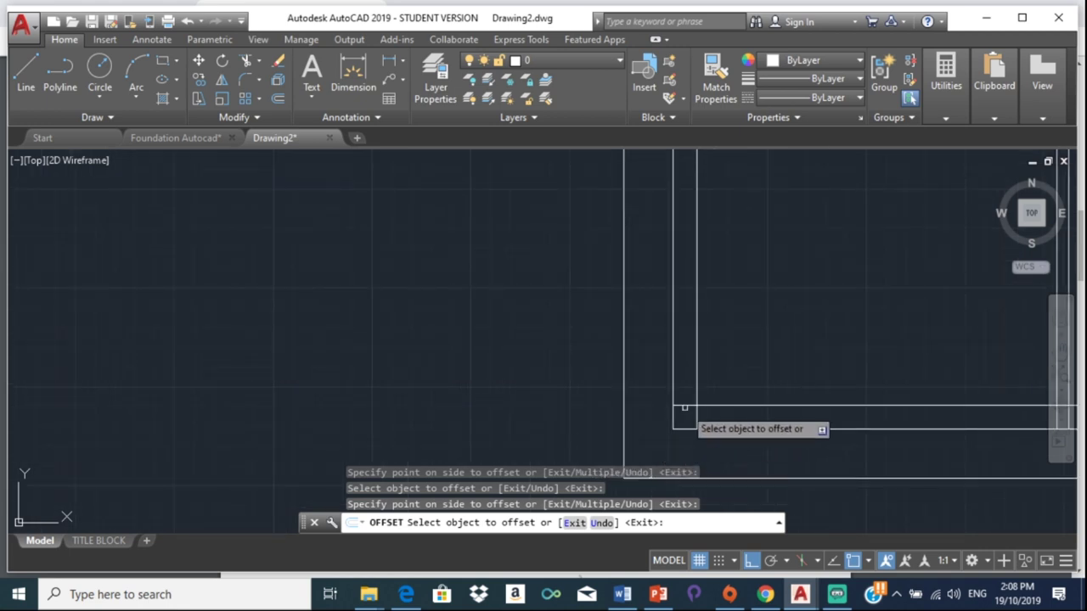
{"action": "key", "text": "Escape"}
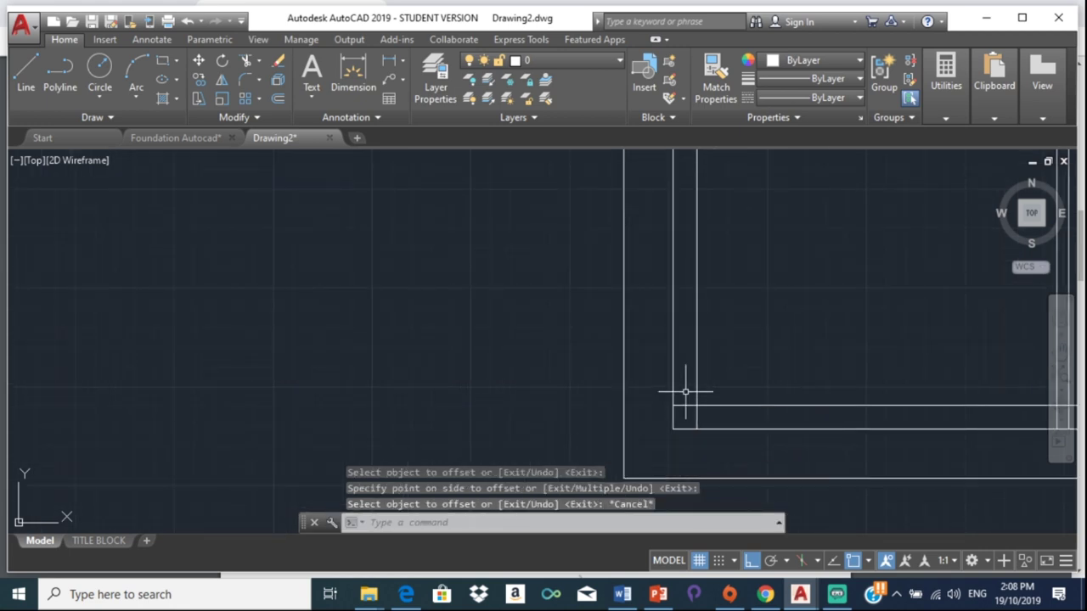
{"action": "type", "text": "tr"}
Step: Start TRIM with all objects as cutting edges and check the footing reference PDF
{"action": "key", "text": "Return"}
{"action": "key", "text": "Return"}
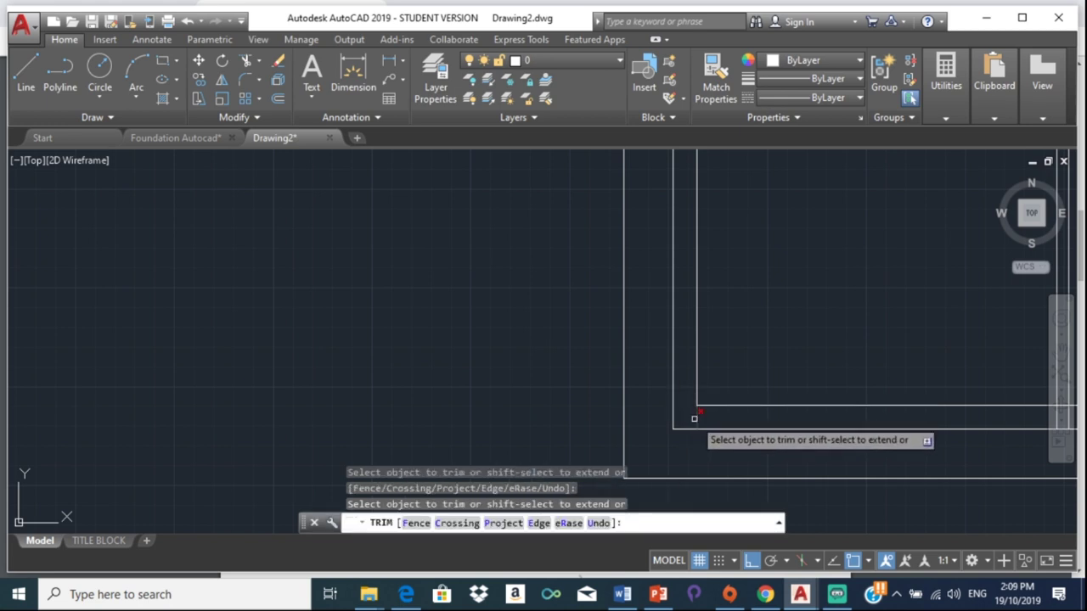
{"action": "scroll", "coordinate": [724, 380], "scroll_direction": "down", "scroll_amount": 3}
{"action": "scroll", "coordinate": [781, 399], "scroll_direction": "up", "scroll_amount": 3}
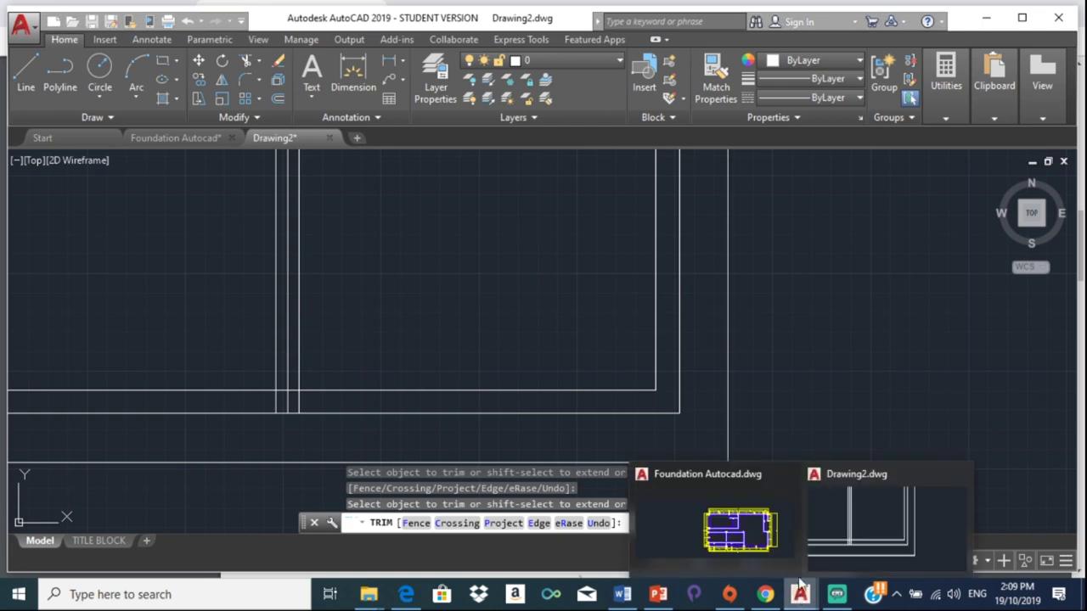
{"action": "mouse_move", "coordinate": [800, 595]}
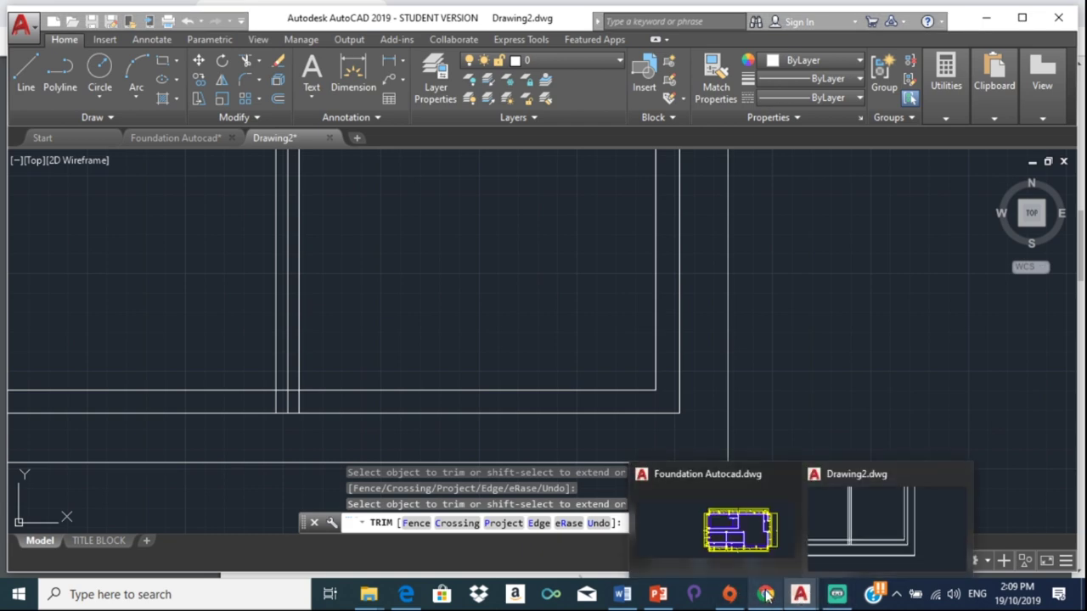
{"action": "left_click", "coordinate": [765, 595]}
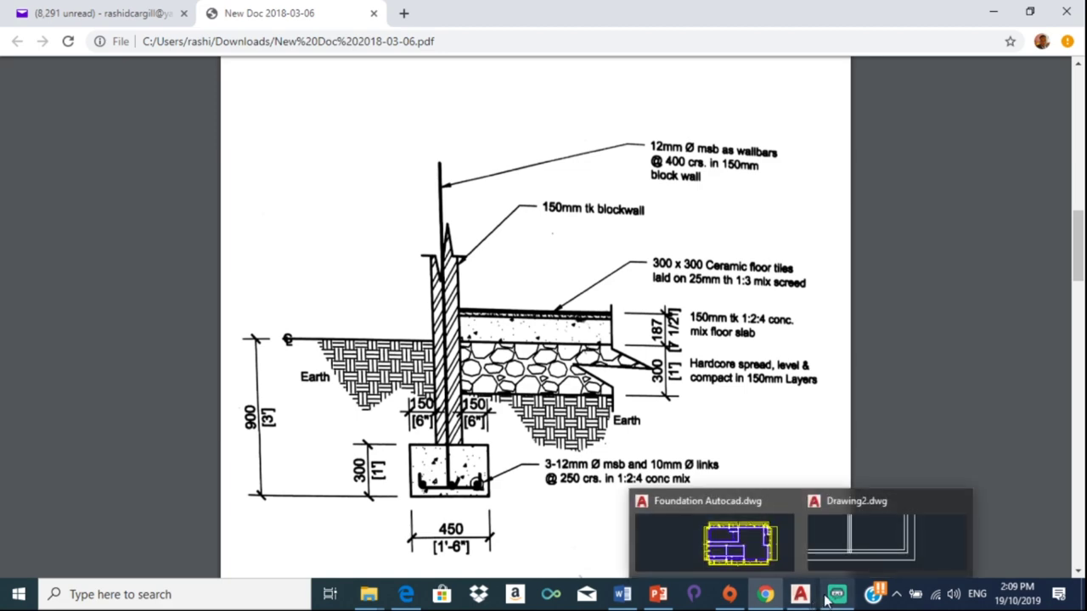
{"action": "left_click", "coordinate": [785, 536]}
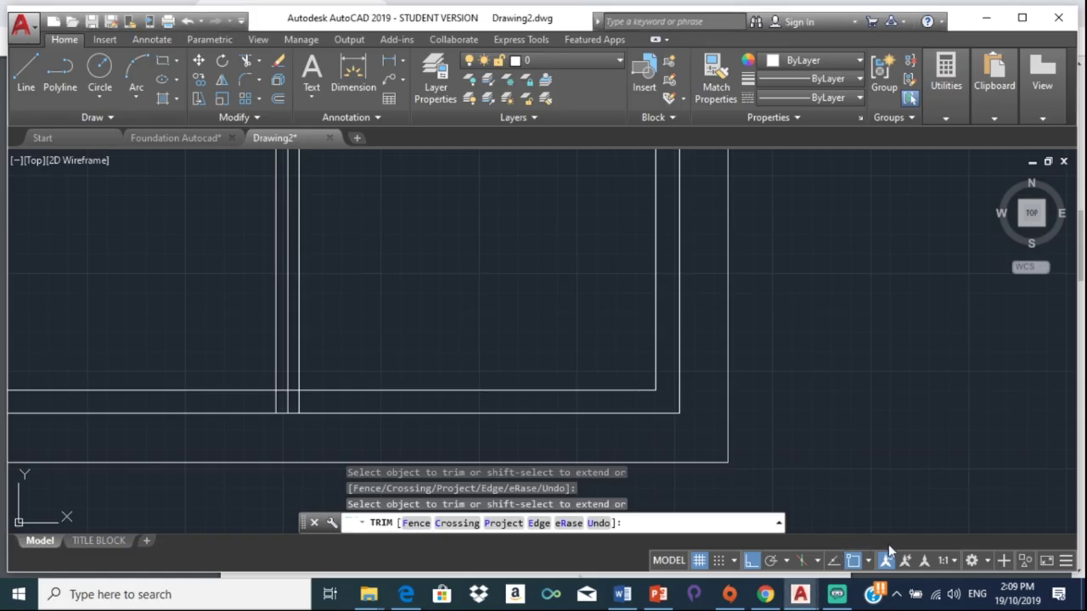
Step: Trim the crossing ends of the 12-unit inner cage lines into clean corners
{"action": "scroll", "coordinate": [484, 374], "scroll_direction": "down", "scroll_amount": 4}
{"action": "middle_click_drag", "start_coordinate": [495, 364], "coordinate": [708, 364]}
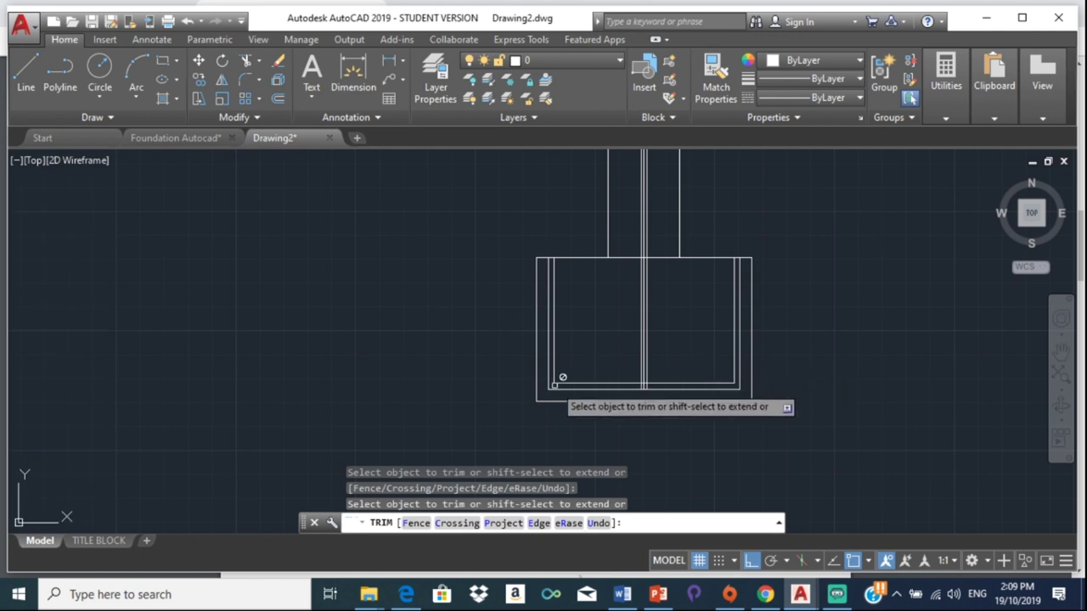
{"action": "scroll", "coordinate": [561, 377], "scroll_direction": "up", "scroll_amount": 2}
{"action": "scroll", "coordinate": [518, 385], "scroll_direction": "up", "scroll_amount": 2}
{"action": "scroll", "coordinate": [577, 385], "scroll_direction": "up", "scroll_amount": 2}
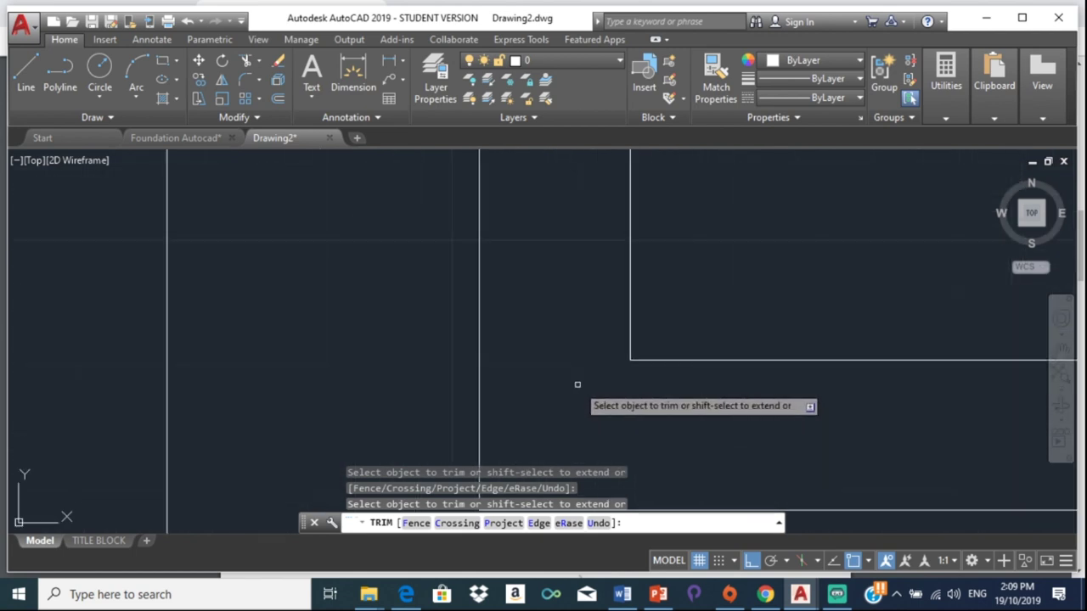
{"action": "scroll", "coordinate": [577, 383], "scroll_direction": "down", "scroll_amount": 1}
{"action": "scroll", "coordinate": [575, 381], "scroll_direction": "down", "scroll_amount": 1}
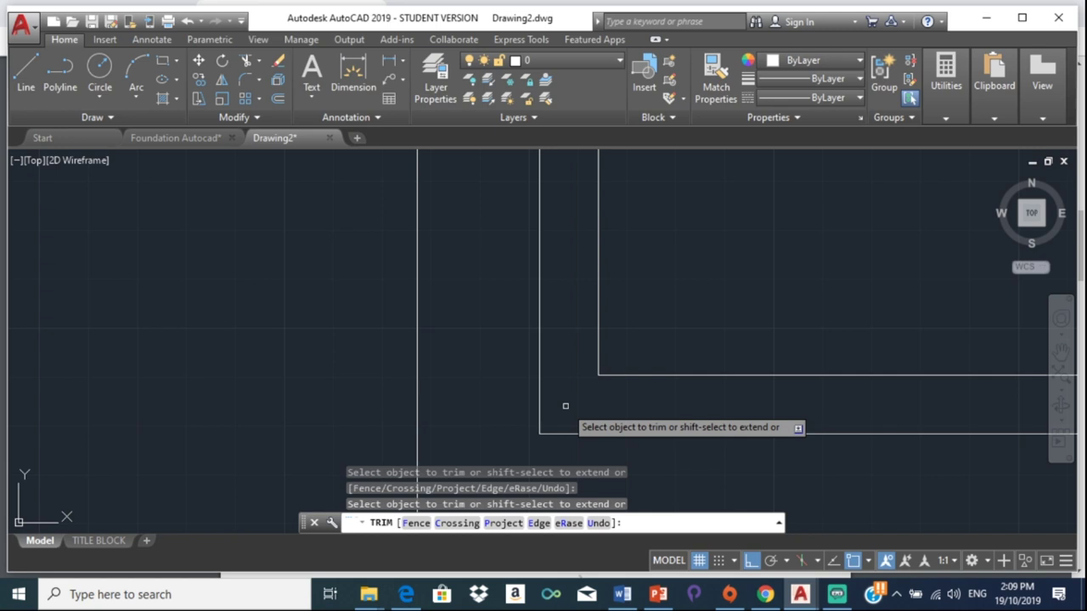
{"action": "key", "text": "Escape"}
{"action": "scroll", "coordinate": [593, 397], "scroll_direction": "down", "scroll_amount": 2}
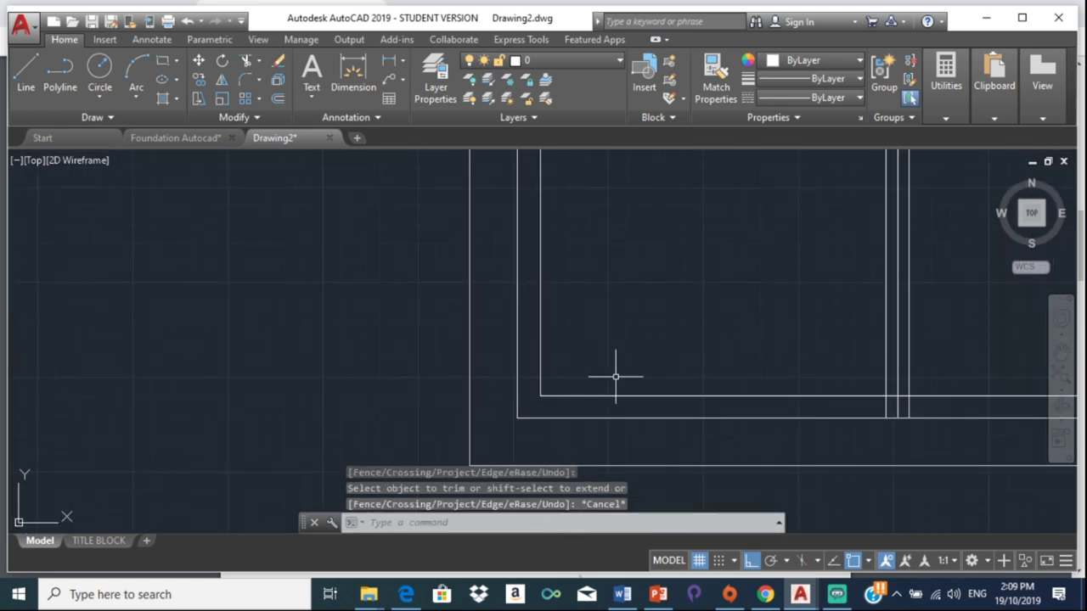
Step: Fillet the inner bottom-left corner with a radius of 12 using FI
{"action": "type", "text": "FI"}
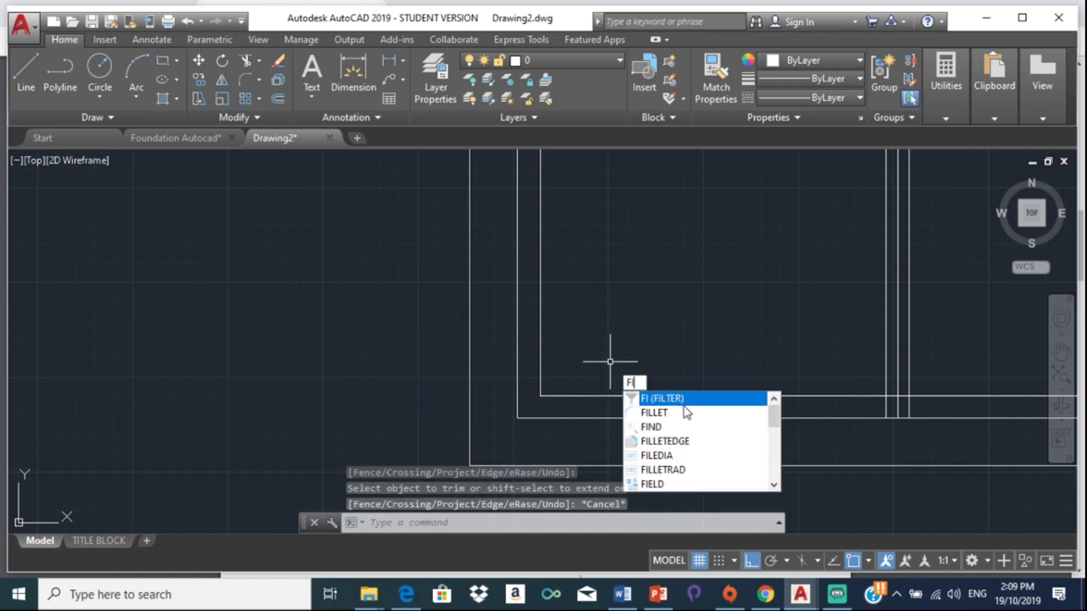
{"action": "left_click", "coordinate": [689, 414]}
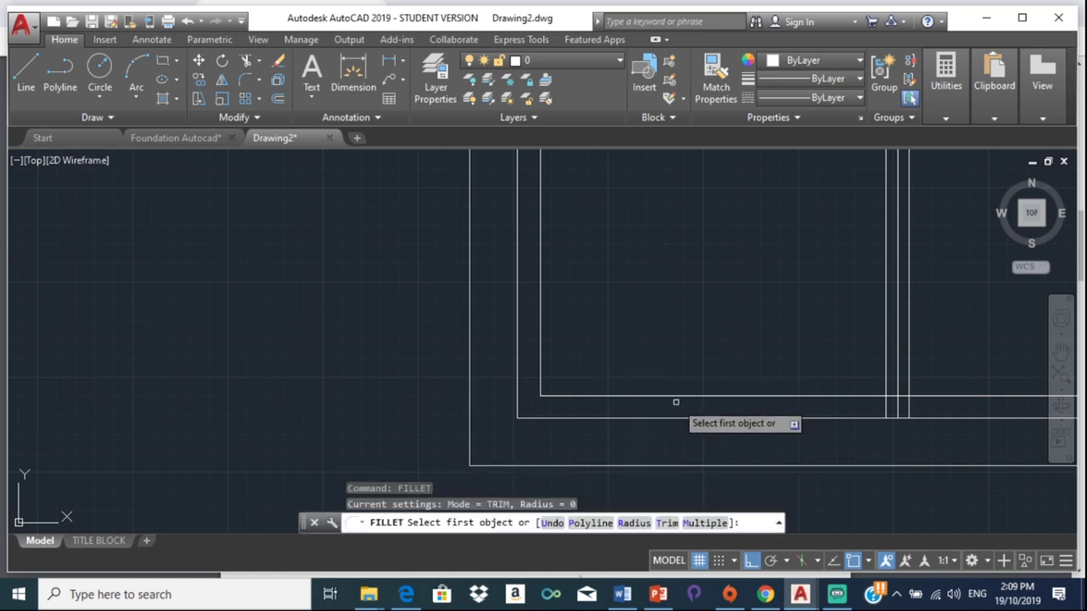
{"action": "left_click", "coordinate": [559, 396]}
{"action": "type", "text": "r"}
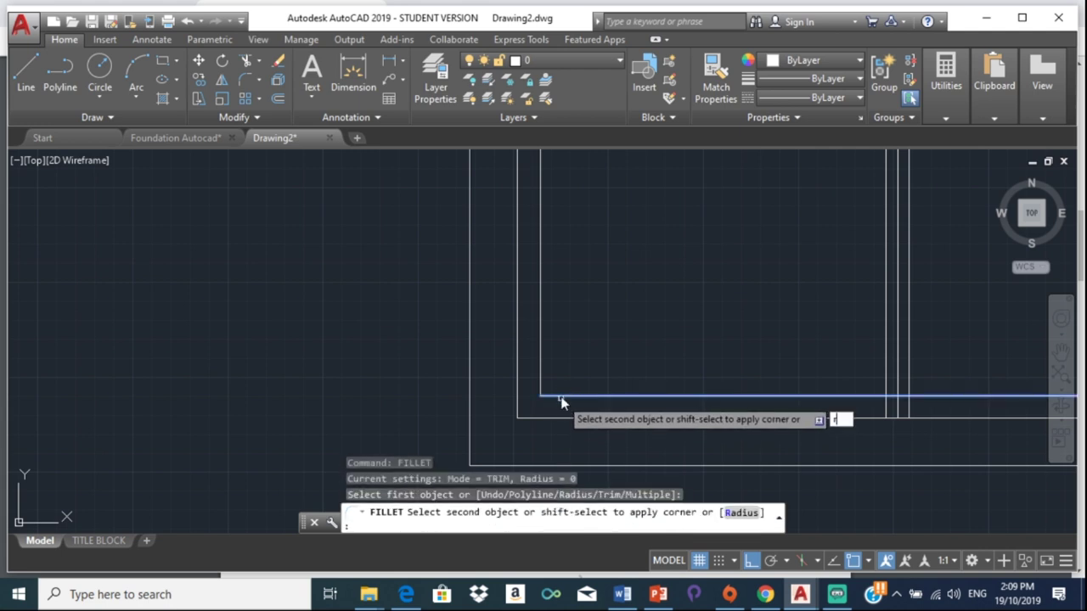
{"action": "key", "text": "Return"}
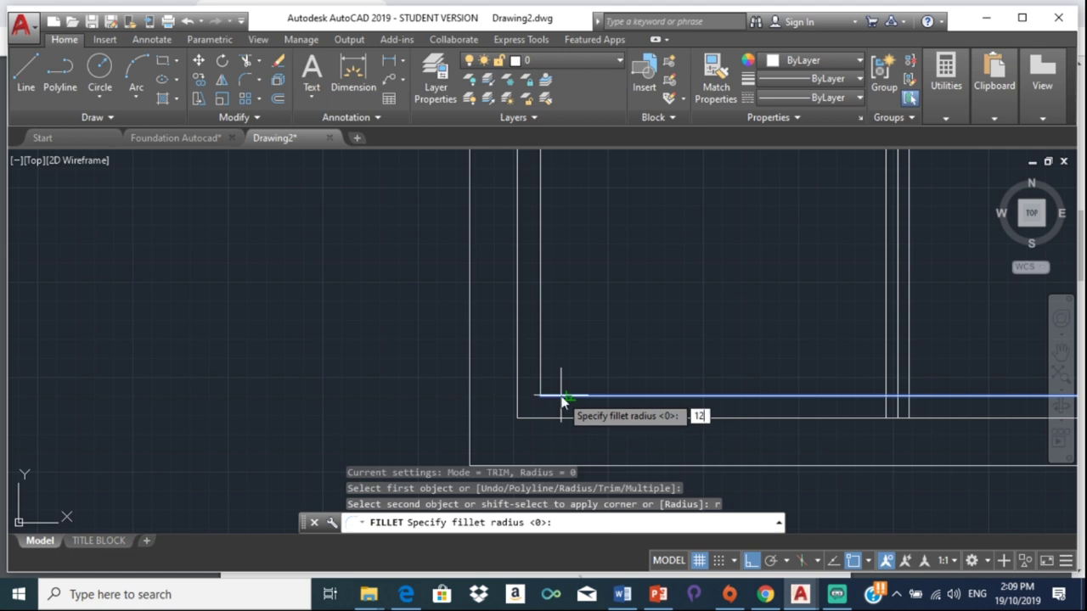
{"action": "type", "text": "12"}
{"action": "key", "text": "Return"}
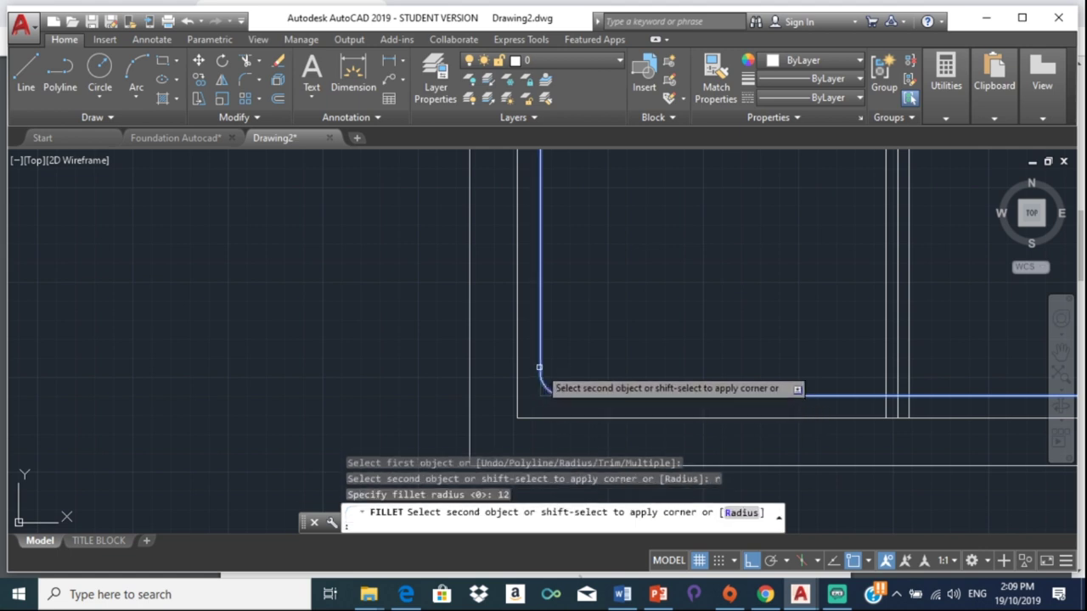
{"action": "left_click", "coordinate": [541, 378]}
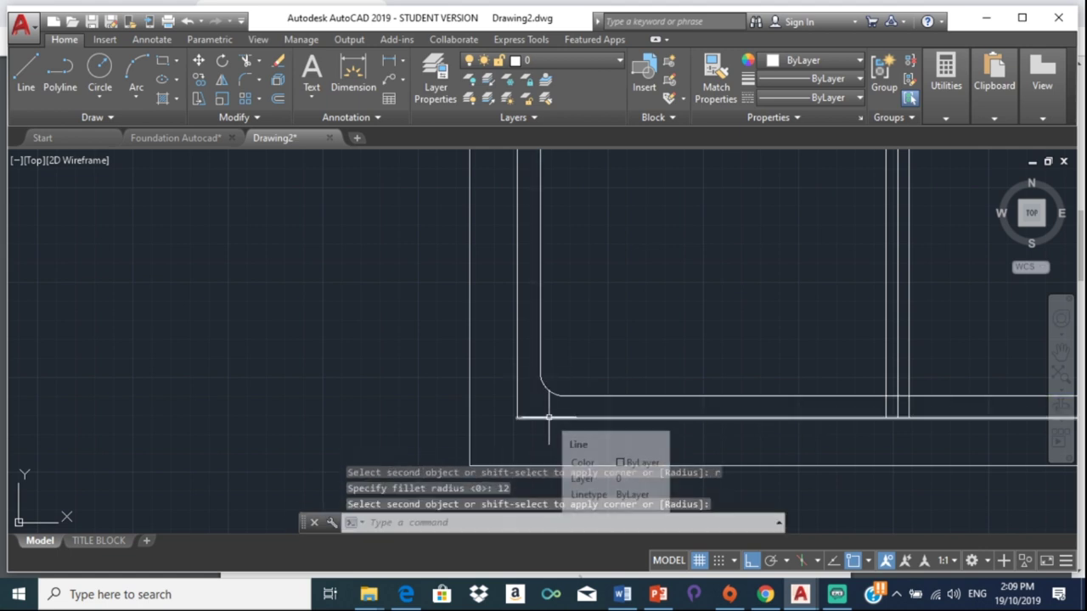
Step: Round the outer bottom-left corner with the same 12-radius fillet
{"action": "type", "text": "f"}
{"action": "key", "text": "Return"}
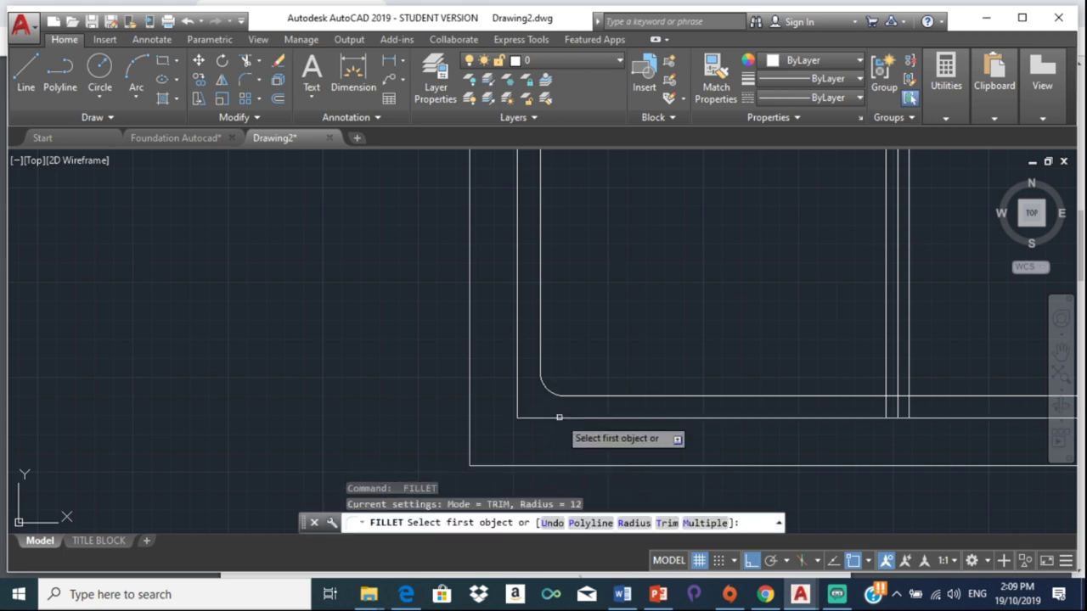
{"action": "left_click", "coordinate": [553, 417]}
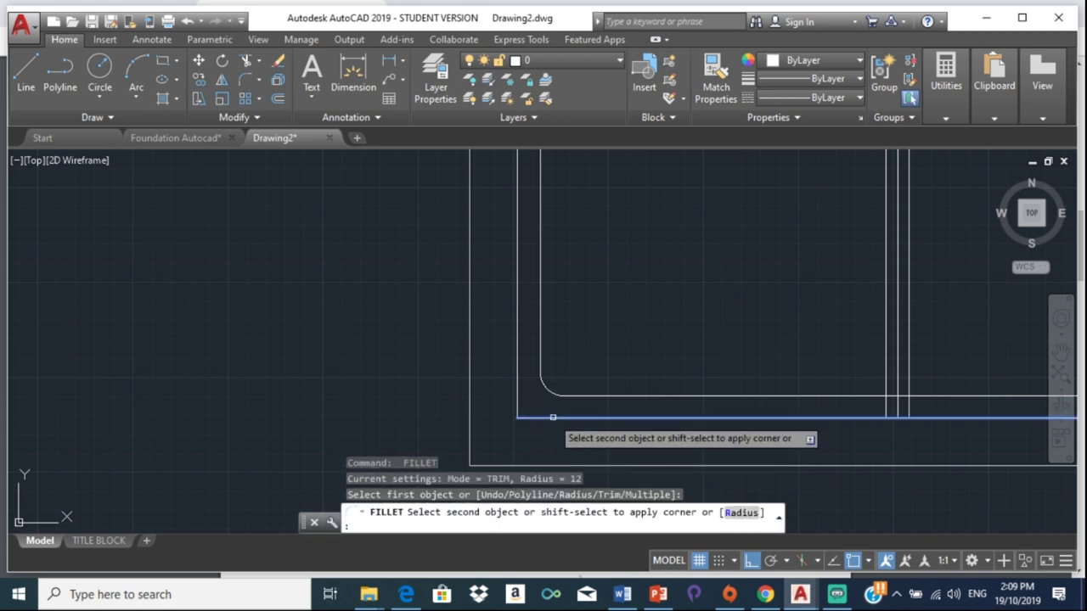
{"action": "left_click", "coordinate": [517, 388]}
{"action": "scroll", "coordinate": [666, 363], "scroll_direction": "down", "scroll_amount": 4}
{"action": "scroll", "coordinate": [686, 385], "scroll_direction": "up", "scroll_amount": 2}
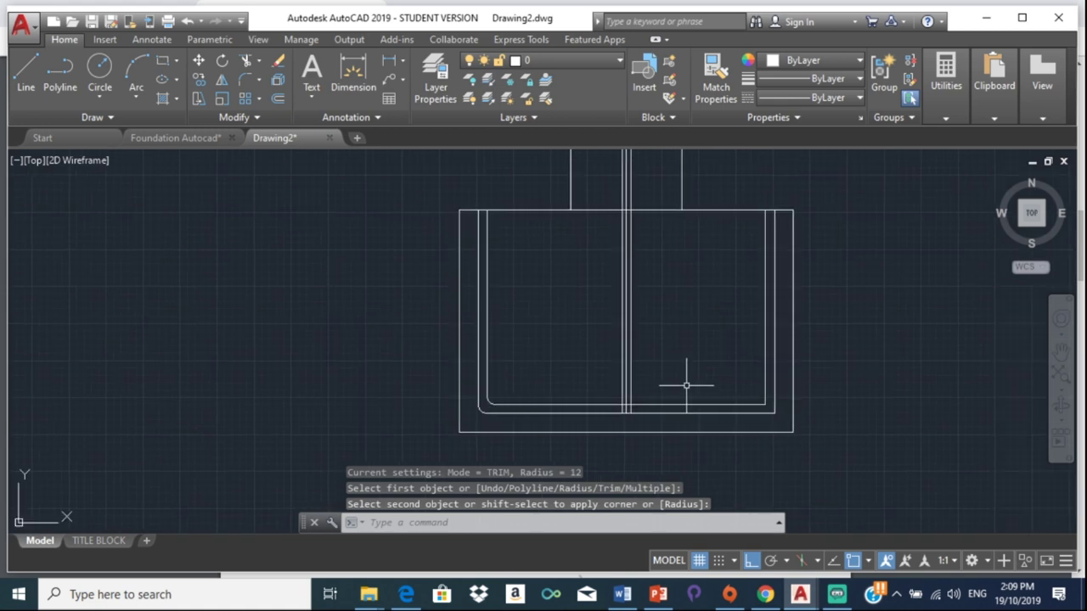
Step: Fillet the inner bottom-right corner with radius 12
{"action": "key", "text": "Return"}
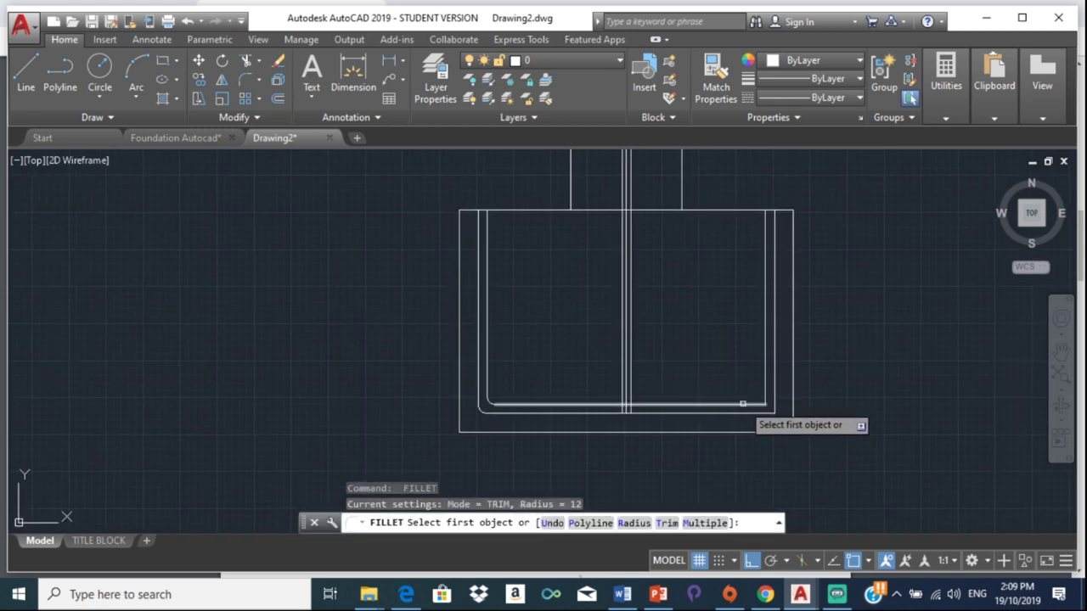
{"action": "left_click", "coordinate": [743, 404]}
{"action": "left_click", "coordinate": [761, 386]}
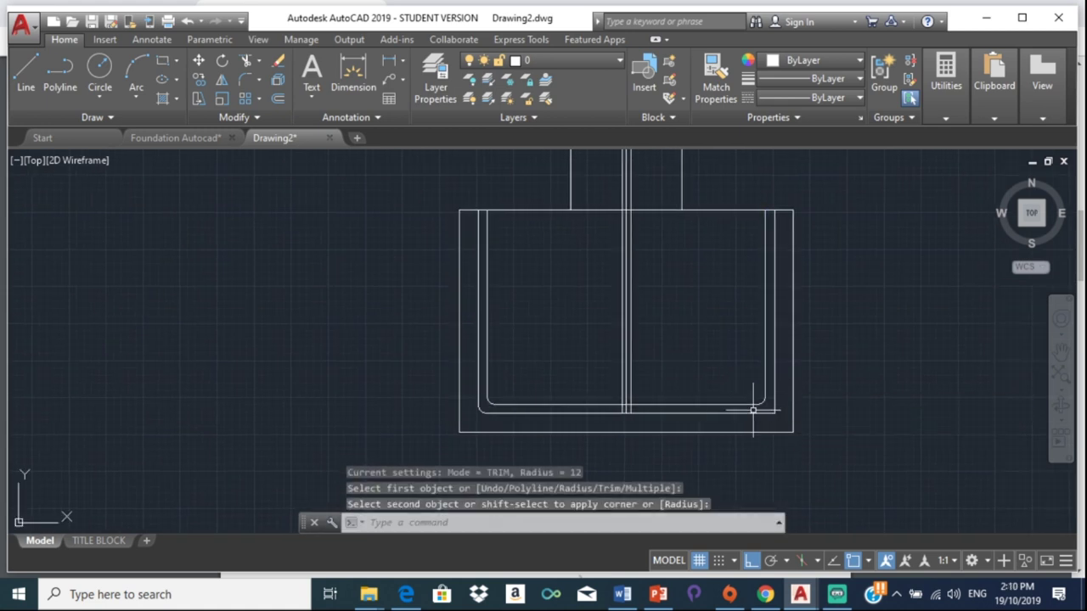
{"action": "left_click", "coordinate": [768, 411]}
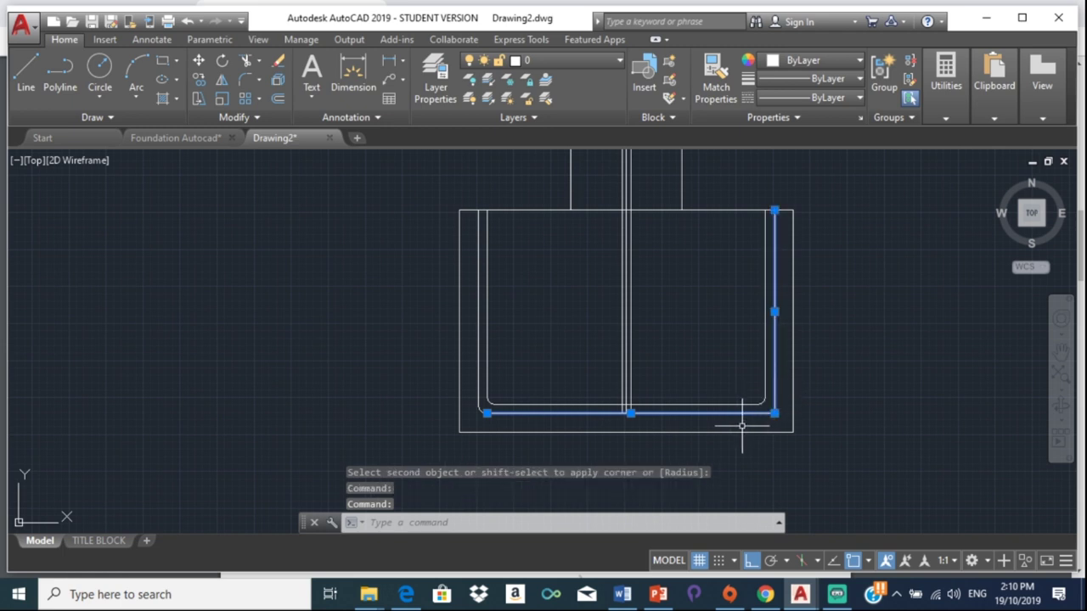
{"action": "key", "text": "Escape"}
{"action": "key", "text": "Escape"}
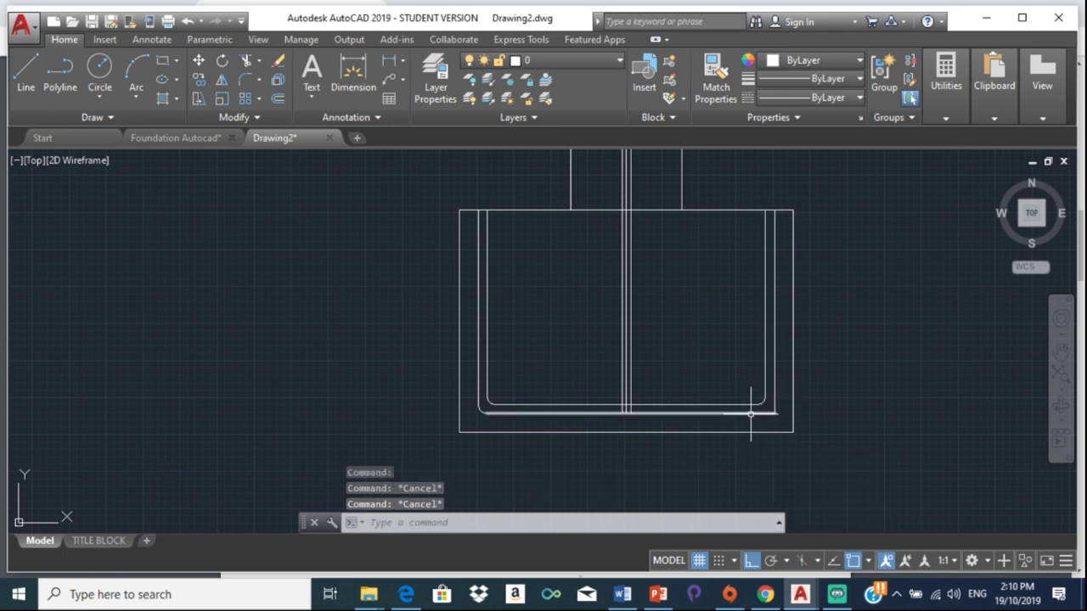
Step: Fillet the bottom-right bar corner with radius 12
{"action": "key", "text": "Return"}
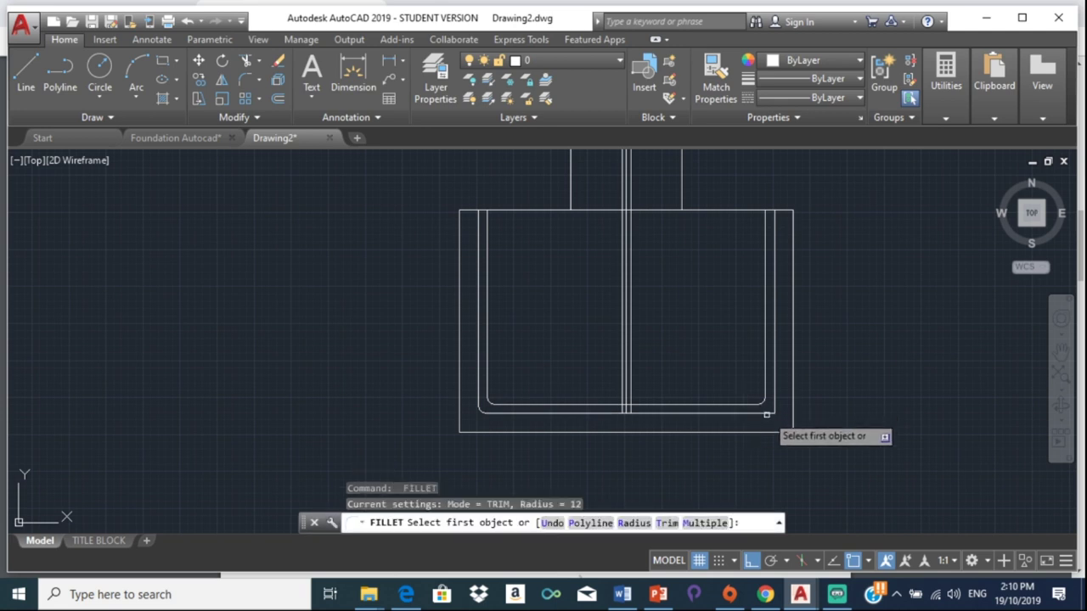
{"action": "left_click", "coordinate": [762, 413]}
{"action": "left_click", "coordinate": [772, 399]}
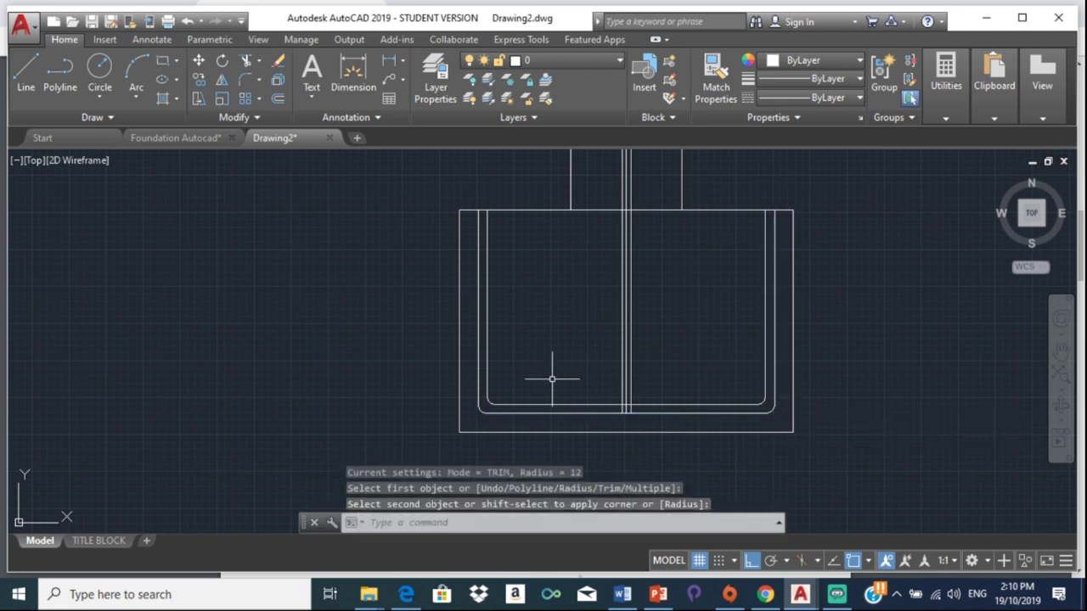
{"action": "scroll", "coordinate": [526, 372], "scroll_direction": "down", "scroll_amount": 2}
{"action": "scroll", "coordinate": [537, 396], "scroll_direction": "down", "scroll_amount": 1}
{"action": "scroll", "coordinate": [531, 373], "scroll_direction": "up", "scroll_amount": 4}
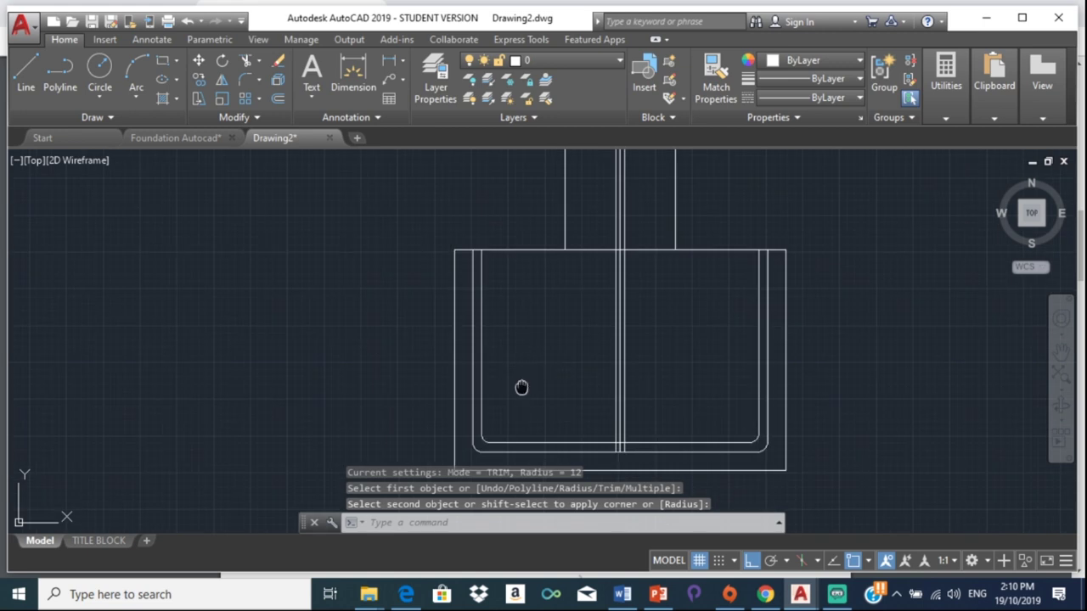
{"action": "middle_click_drag", "start_coordinate": [519, 385], "coordinate": [574, 399]}
{"action": "key", "text": "Escape"}
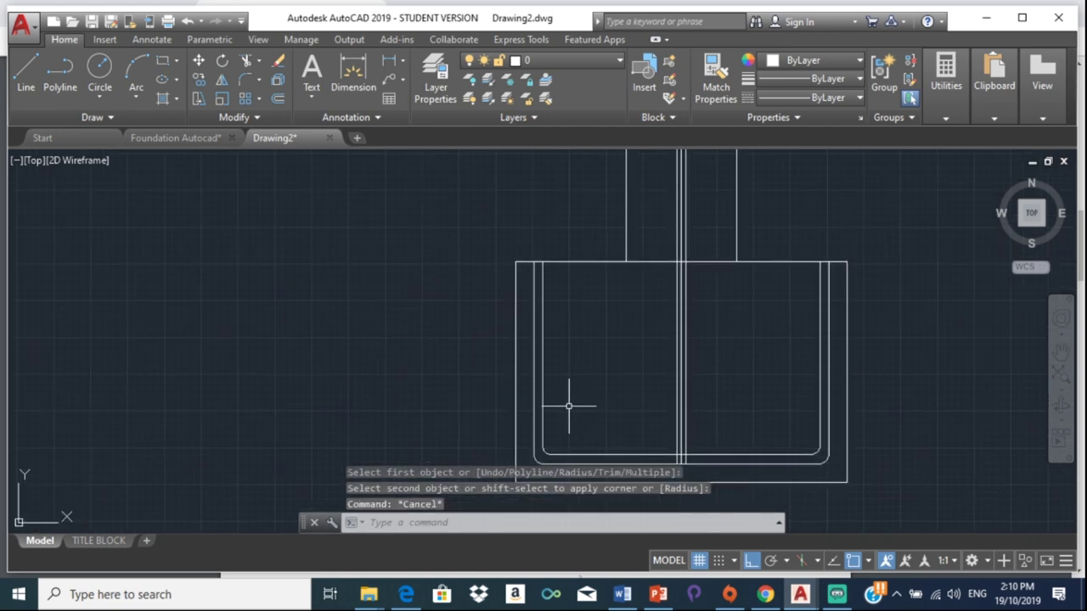
Step: Select the small stray arc at the inner bottom-left corner
{"action": "scroll", "coordinate": [556, 444], "scroll_direction": "up", "scroll_amount": 3}
{"action": "scroll", "coordinate": [546, 447], "scroll_direction": "up", "scroll_amount": 3}
{"action": "scroll", "coordinate": [553, 436], "scroll_direction": "up", "scroll_amount": 3}
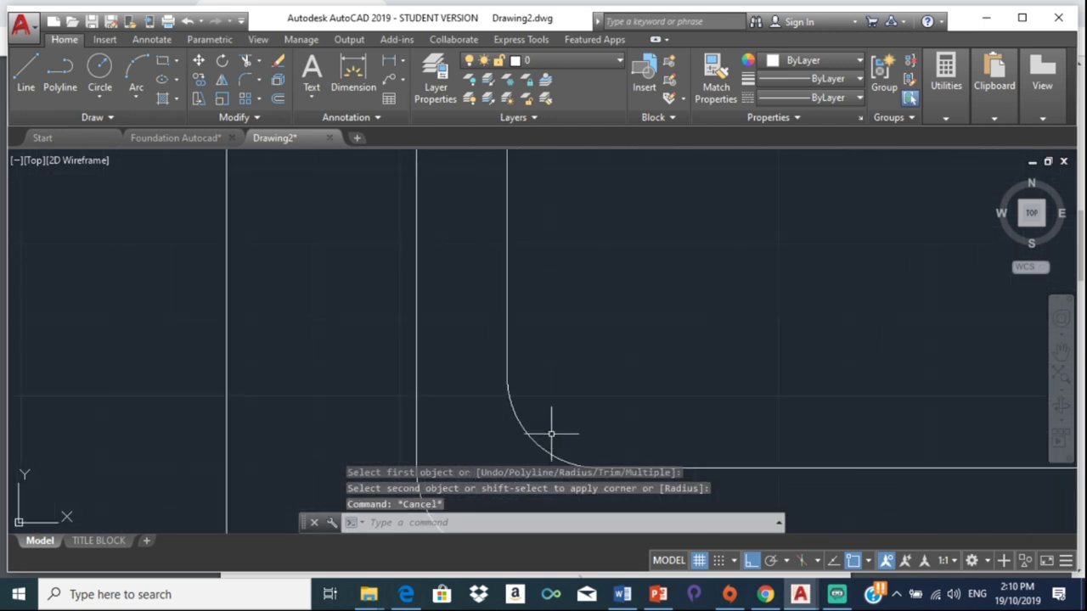
{"action": "scroll", "coordinate": [527, 432], "scroll_direction": "down", "scroll_amount": 3}
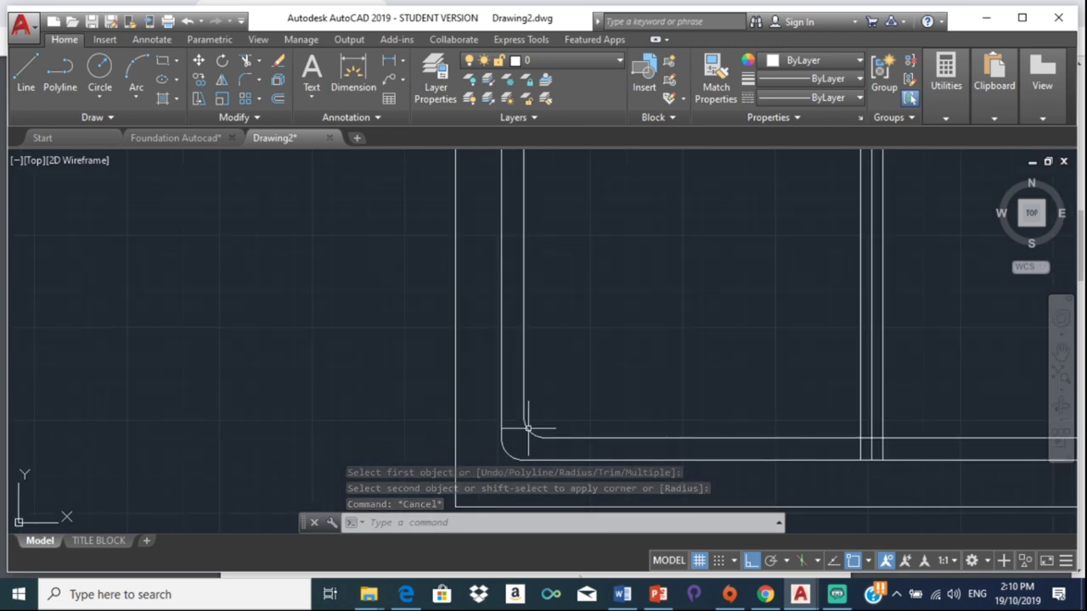
{"action": "left_click", "coordinate": [525, 424]}
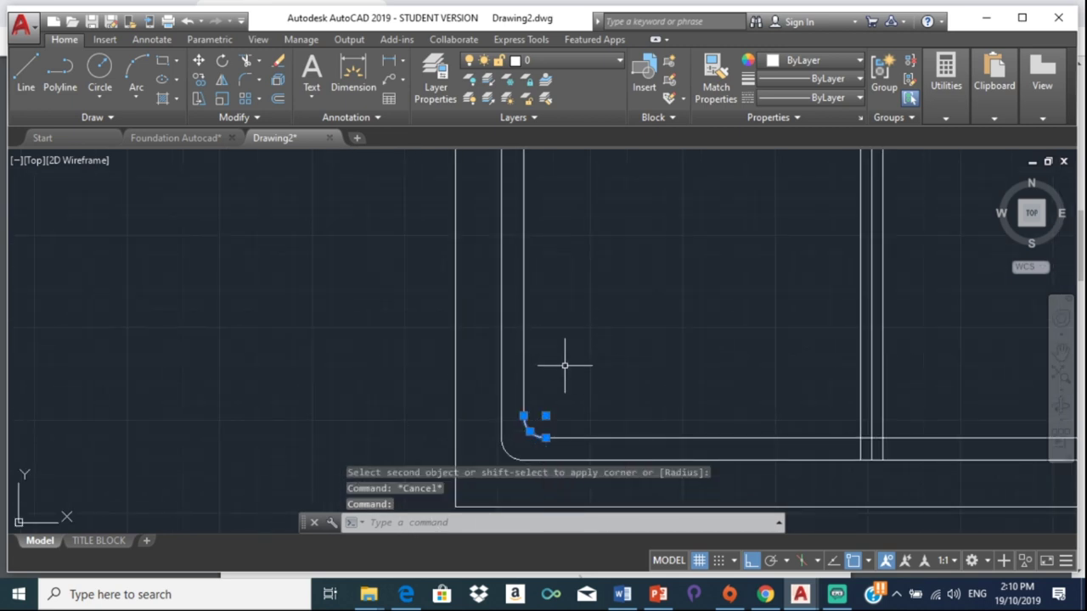
Step: Delete the stray small corner arc
{"action": "key", "text": "Delete"}
{"action": "scroll", "coordinate": [594, 361], "scroll_direction": "down", "scroll_amount": 3}
{"action": "scroll", "coordinate": [663, 368], "scroll_direction": "up", "scroll_amount": 1}
{"action": "scroll", "coordinate": [692, 387], "scroll_direction": "up", "scroll_amount": 2}
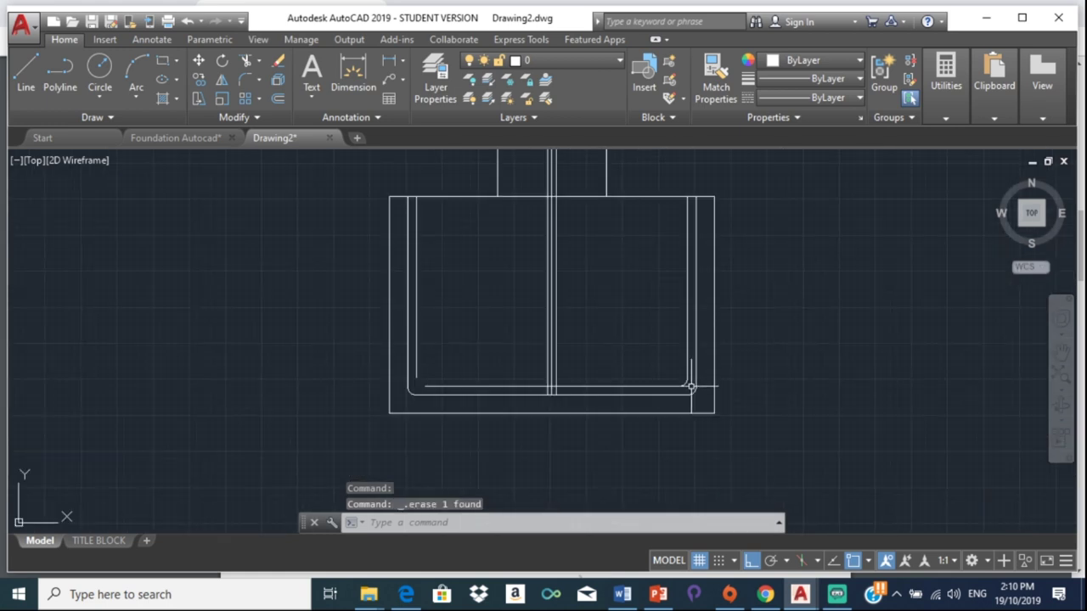
{"action": "scroll", "coordinate": [692, 386], "scroll_direction": "up", "scroll_amount": 2}
Step: Stretch the right vertical bar and inner bottom bar so their ends meet
{"action": "left_click", "coordinate": [679, 379]}
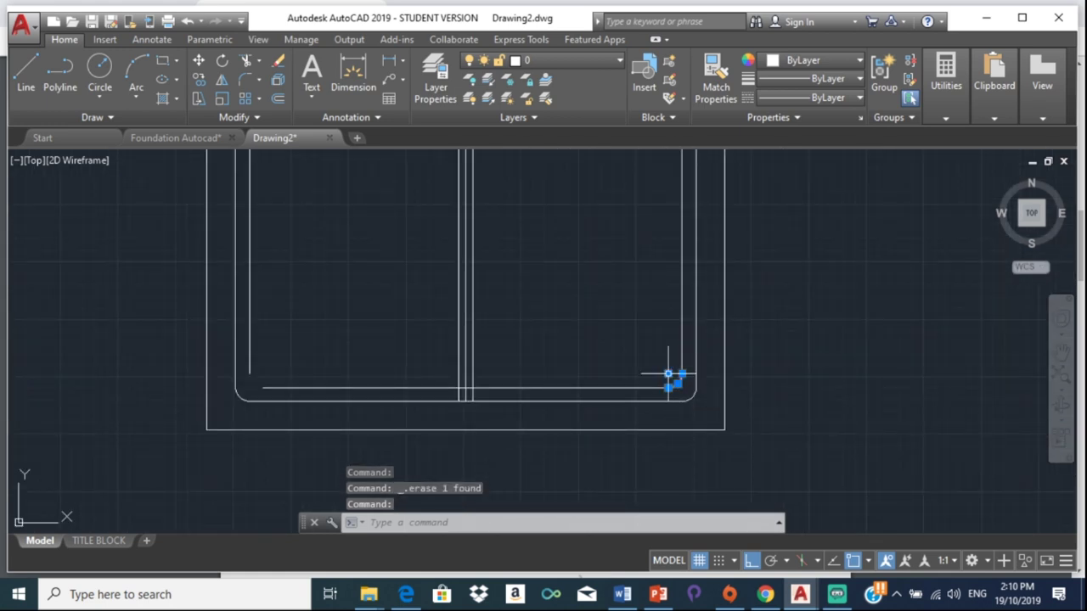
{"action": "left_click", "coordinate": [649, 387]}
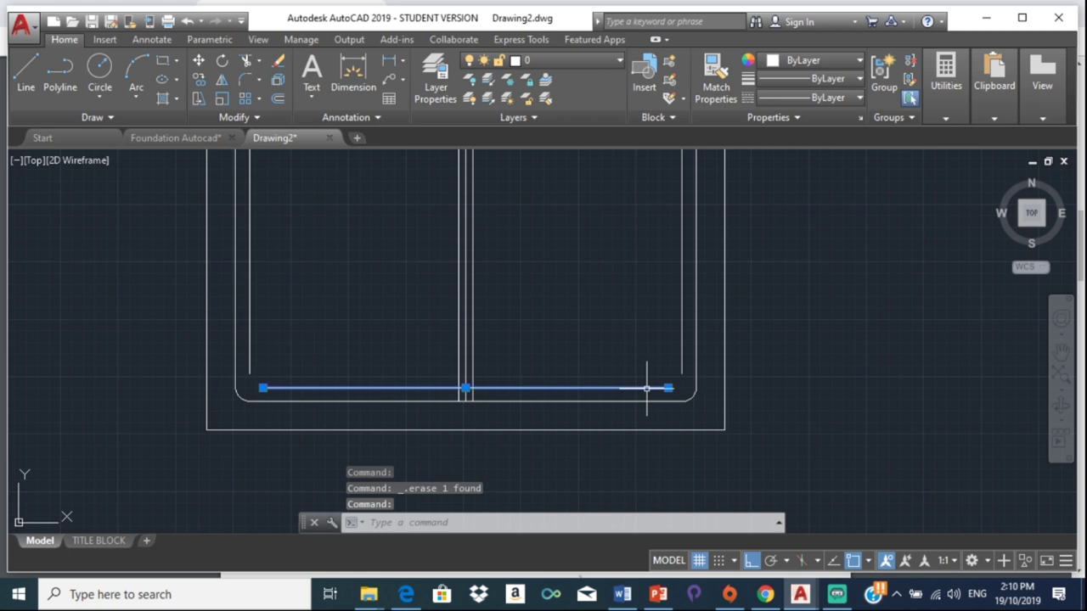
{"action": "left_click", "coordinate": [681, 360]}
{"action": "left_click", "coordinate": [682, 373]}
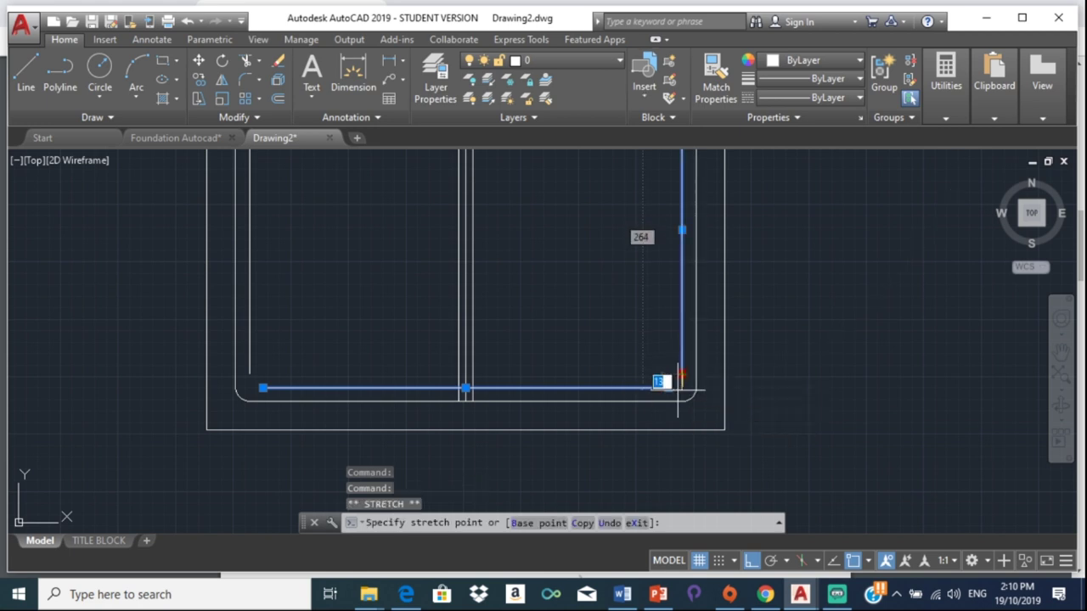
{"action": "left_click", "coordinate": [681, 401]}
{"action": "left_click", "coordinate": [667, 388]}
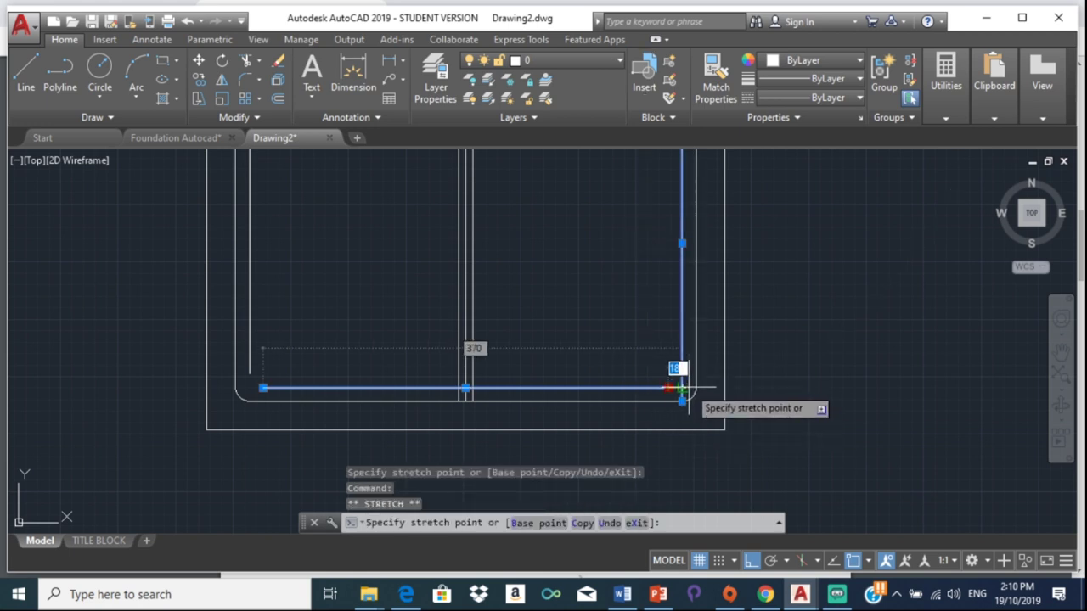
{"action": "left_click", "coordinate": [682, 388]}
{"action": "key", "text": "Escape"}
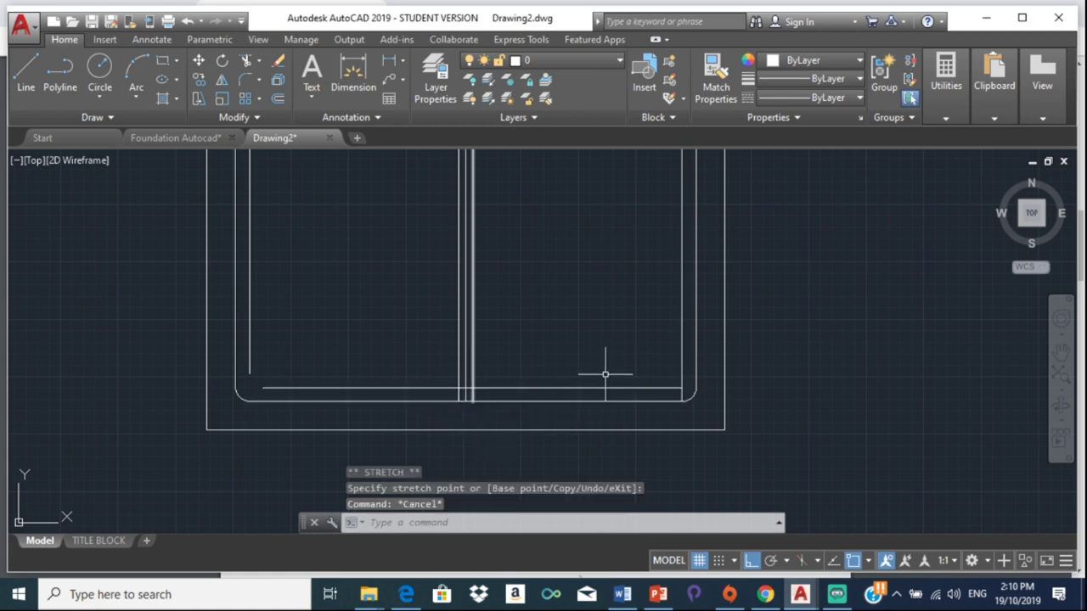
Step: Extend the inner bottom bar left and lower the left vertical bar to join them
{"action": "left_click", "coordinate": [289, 388]}
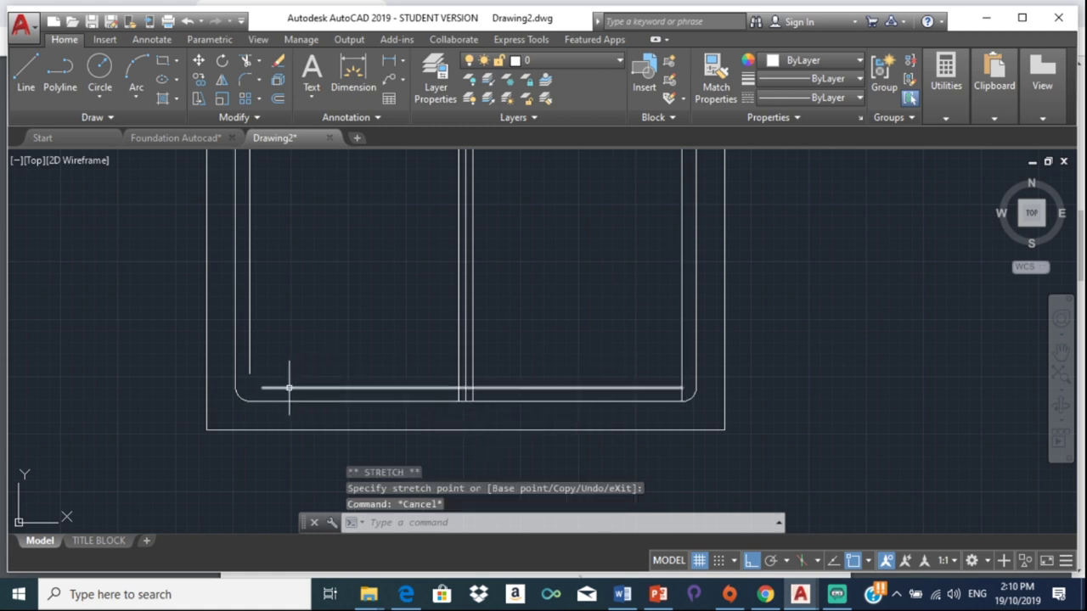
{"action": "left_click", "coordinate": [264, 388]}
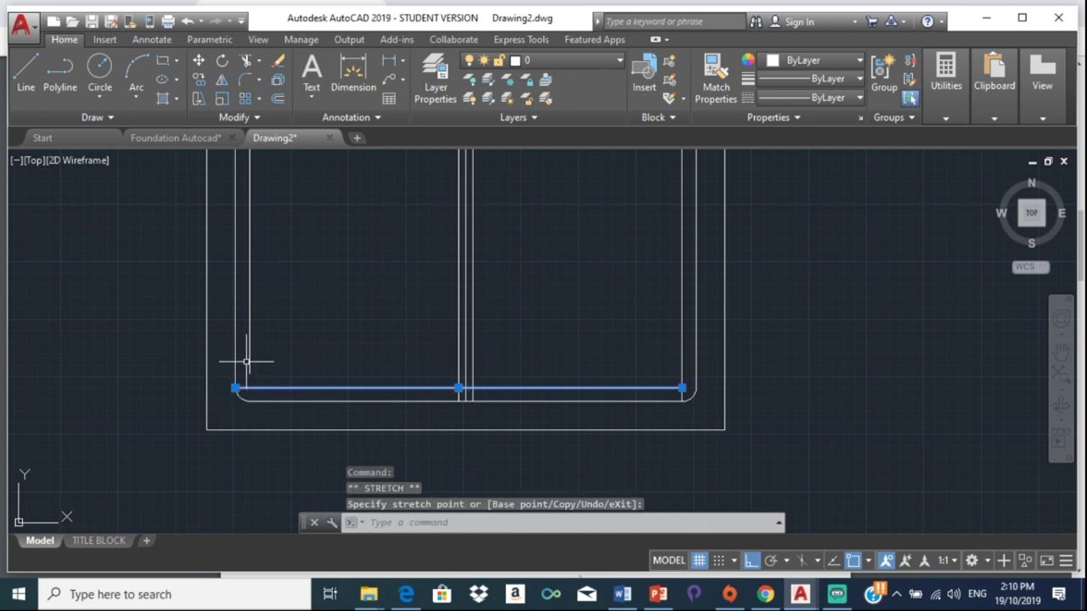
{"action": "left_click", "coordinate": [249, 360]}
{"action": "left_click", "coordinate": [248, 361]}
{"action": "left_click", "coordinate": [249, 374]}
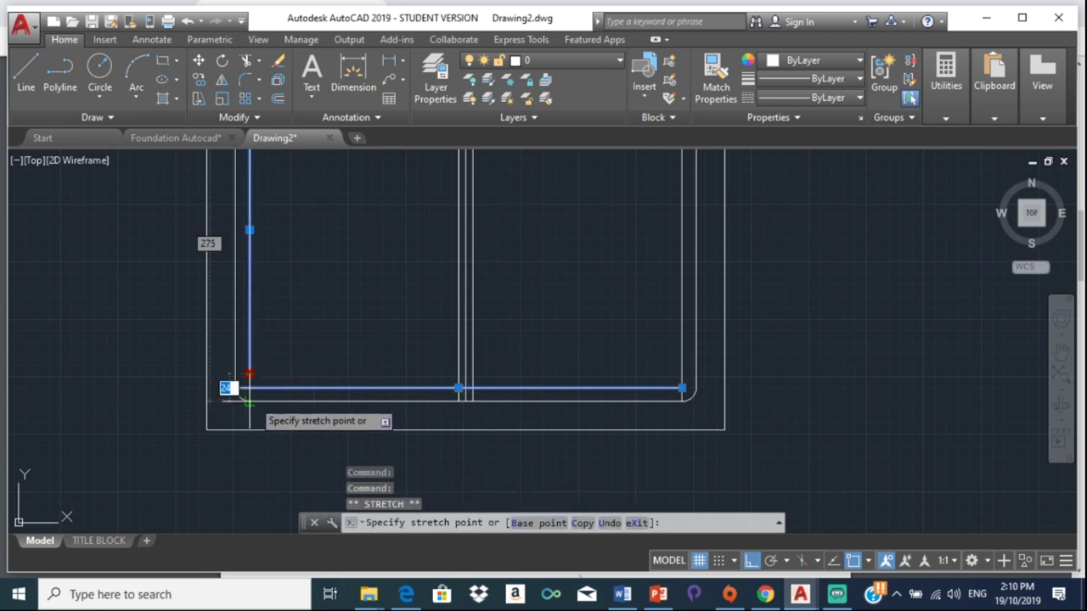
{"action": "left_click", "coordinate": [249, 399]}
{"action": "key", "text": "Escape"}
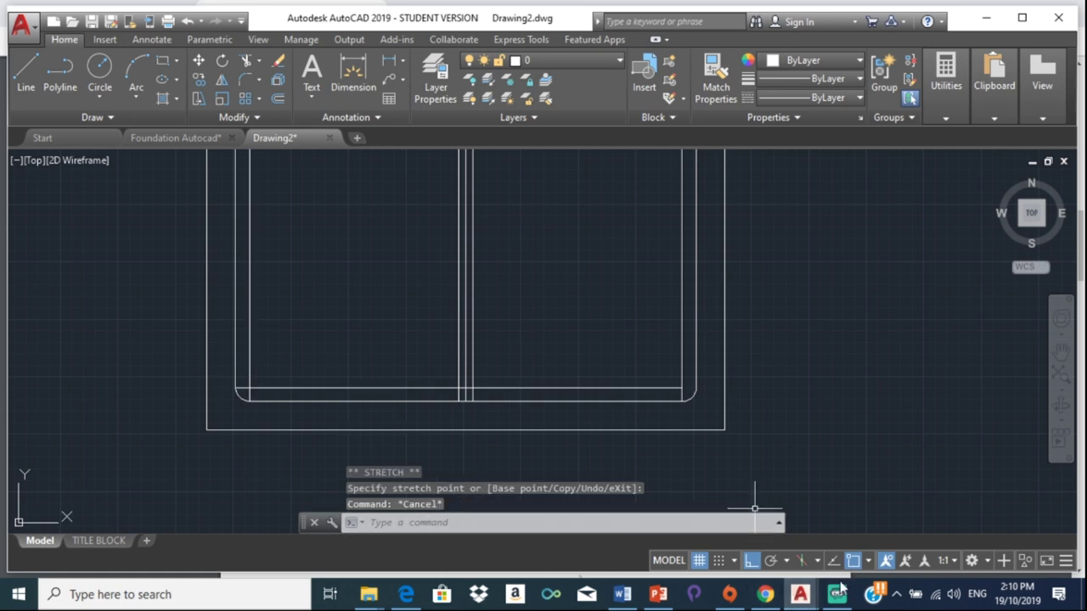
{"action": "left_click", "coordinate": [772, 596]}
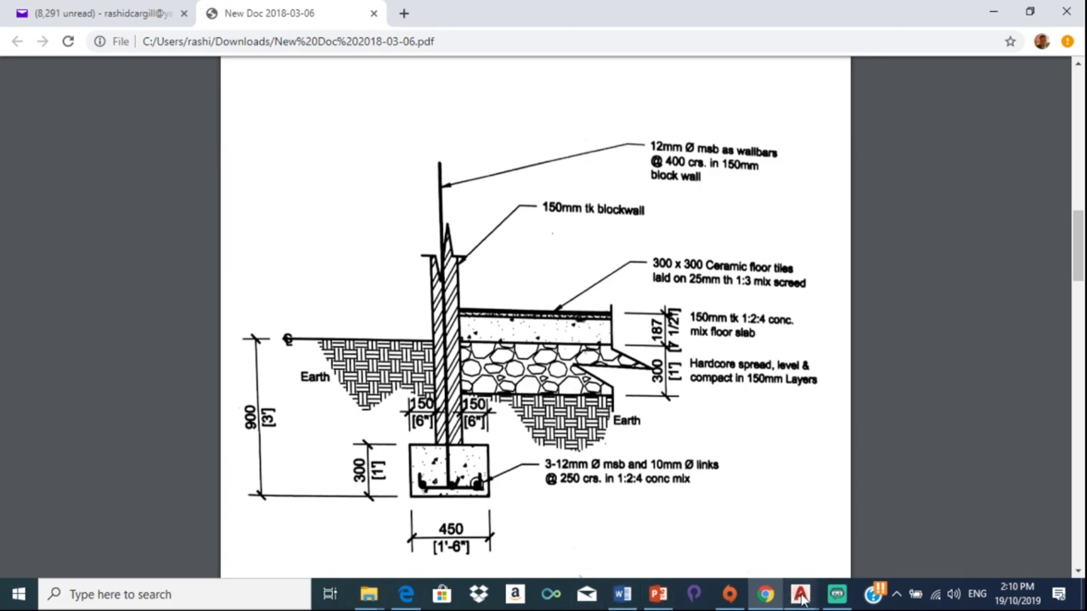
{"action": "mouse_move", "coordinate": [800, 594]}
{"action": "left_click", "coordinate": [841, 557]}
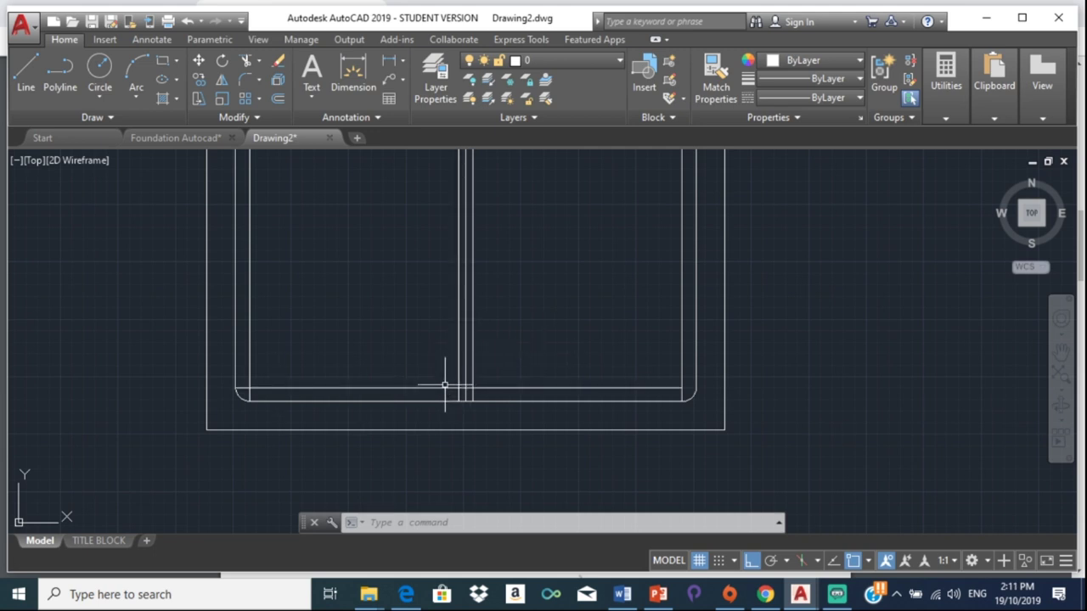
Step: Offset the inner bottom bar 6 units upward
{"action": "type", "text": "o"}
{"action": "type", "text": "ff"}
{"action": "key", "text": "Return"}
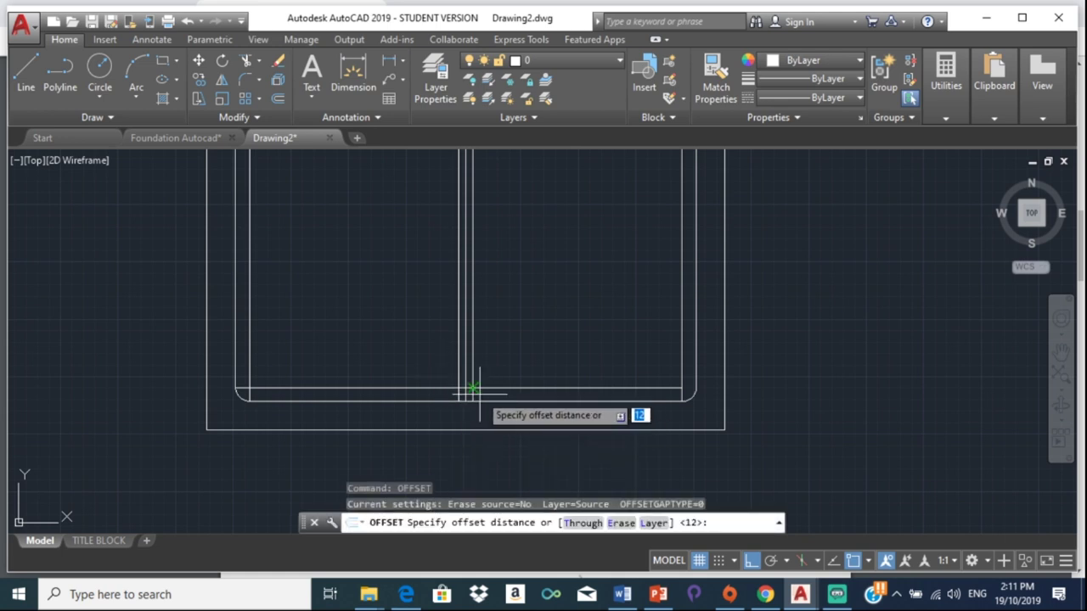
{"action": "key", "text": "Return"}
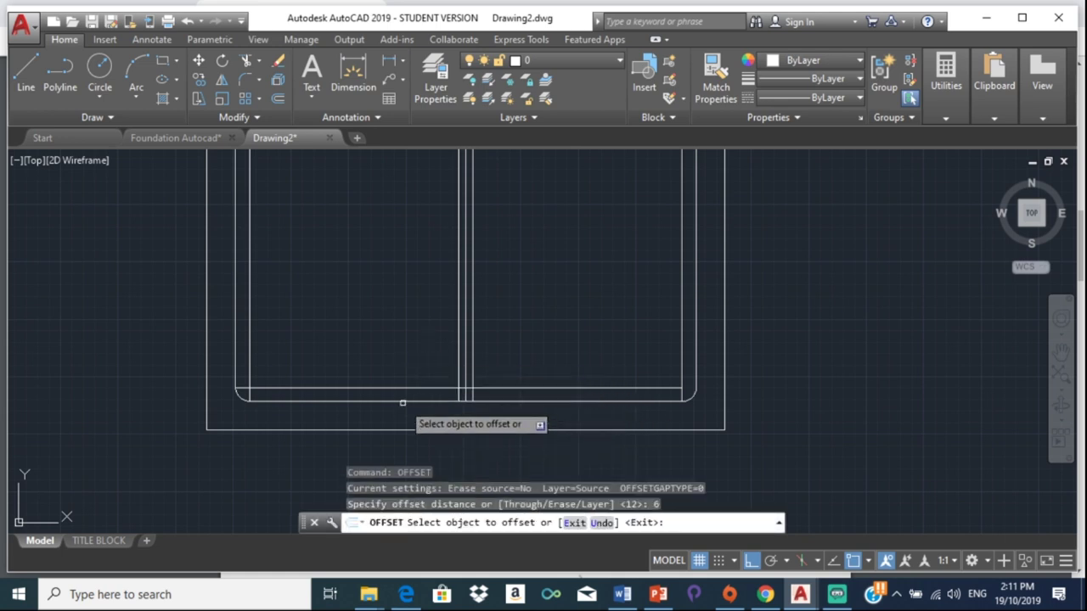
{"action": "left_click", "coordinate": [396, 390]}
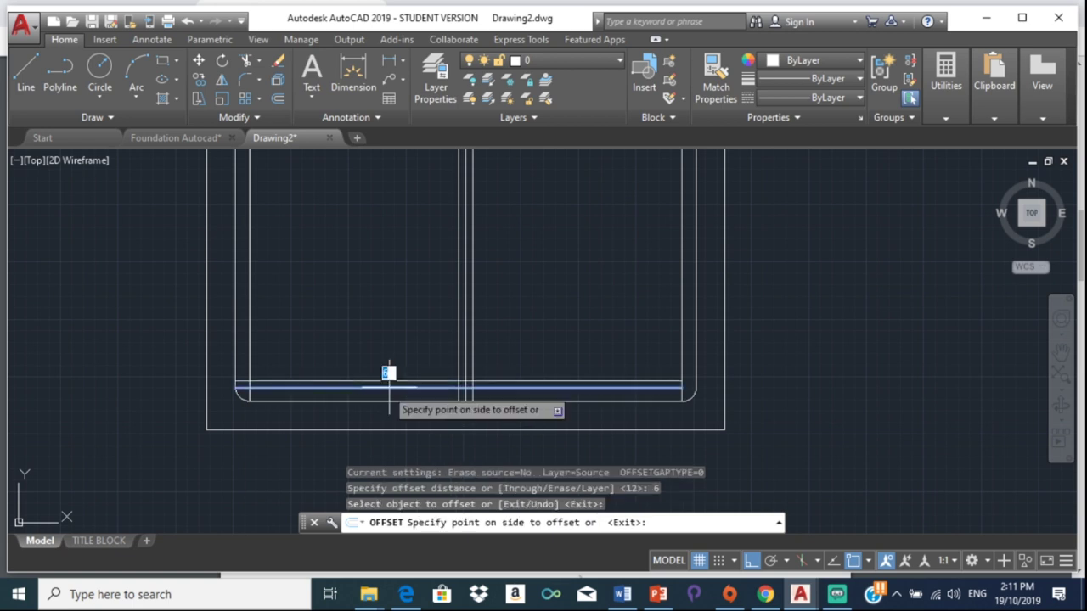
{"action": "left_click", "coordinate": [353, 343]}
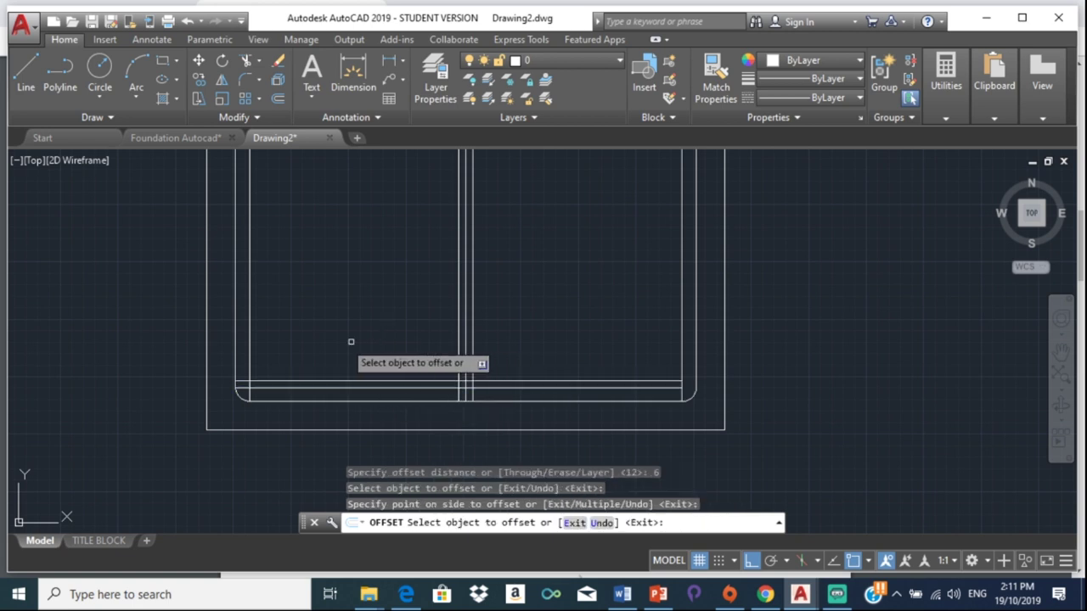
Step: Offset the left and right inner vertical bars 6 units inward
{"action": "left_click", "coordinate": [252, 340]}
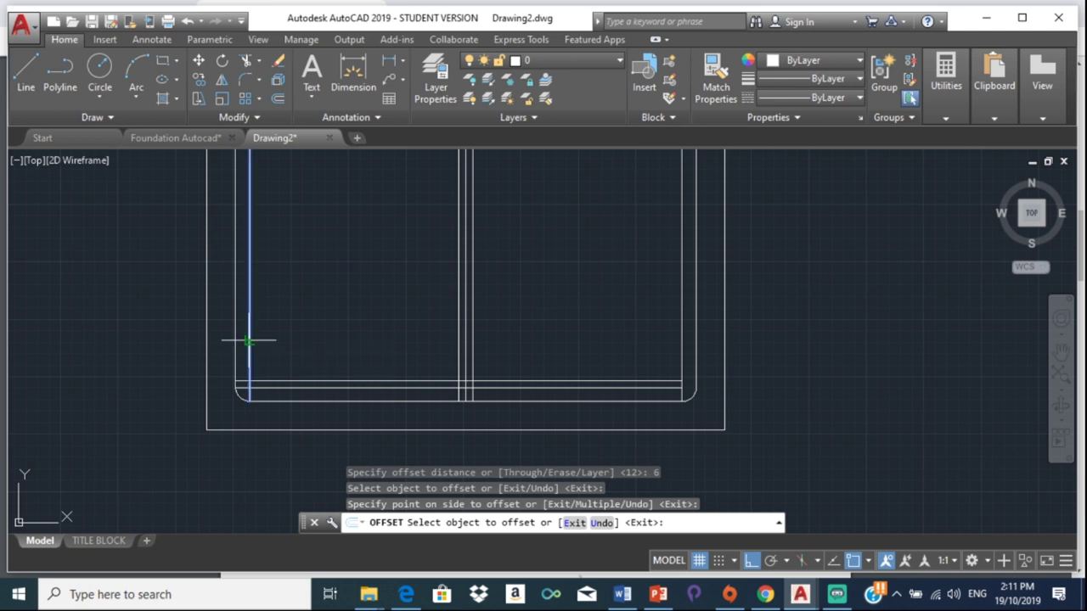
{"action": "left_click", "coordinate": [281, 340]}
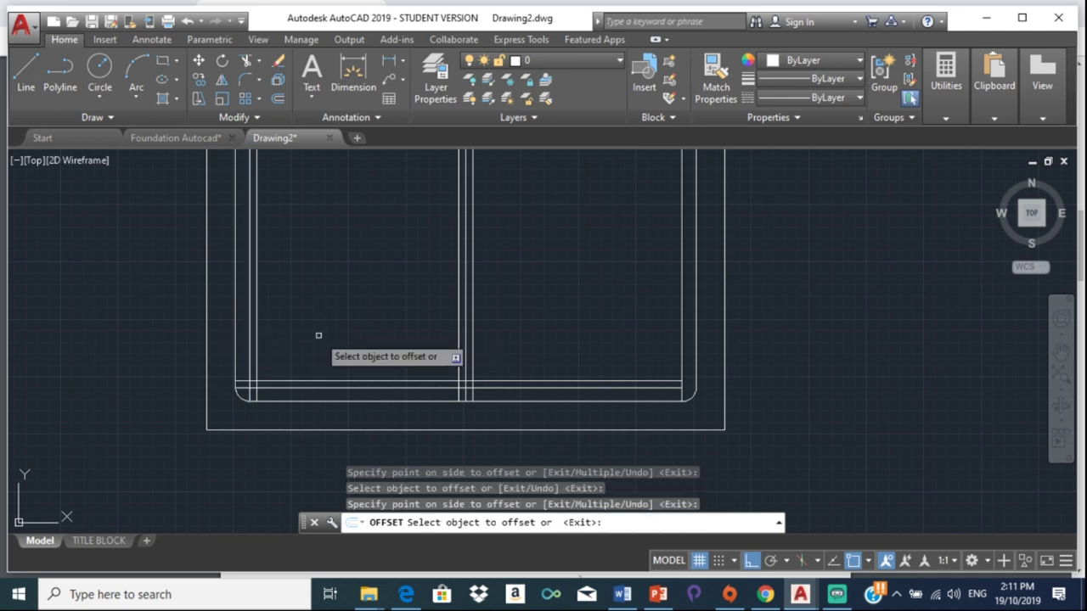
{"action": "left_click", "coordinate": [679, 321]}
{"action": "left_click", "coordinate": [607, 333]}
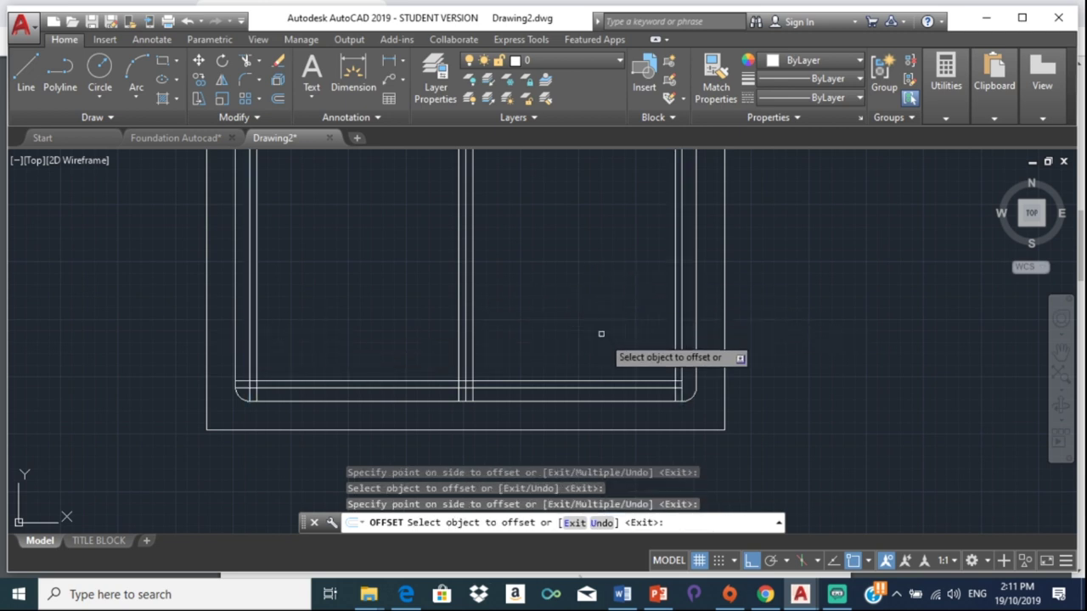
{"action": "left_click", "coordinate": [619, 381]}
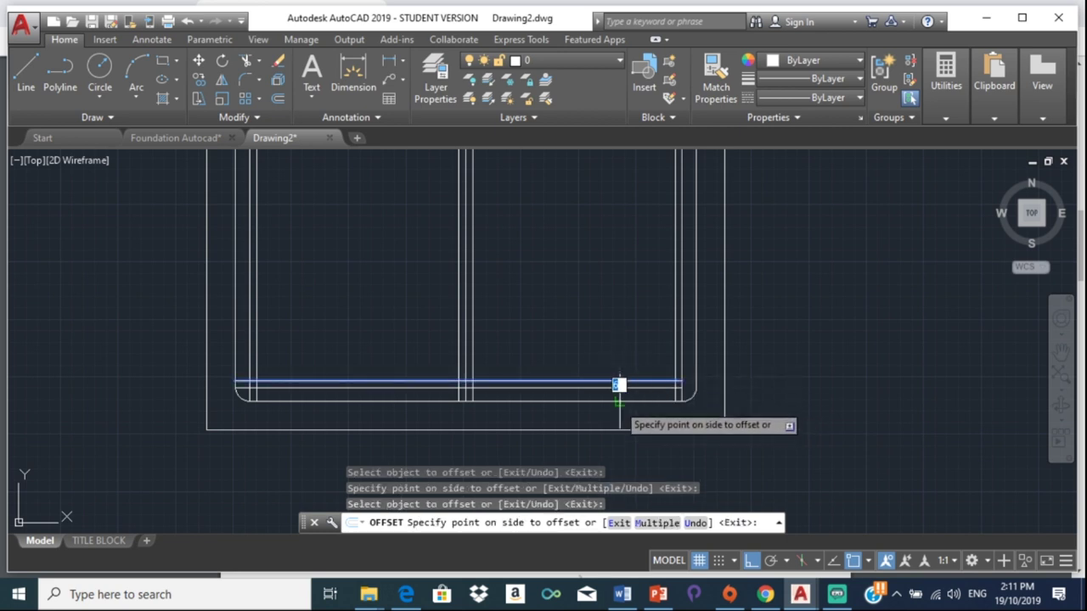
{"action": "key", "text": "Escape"}
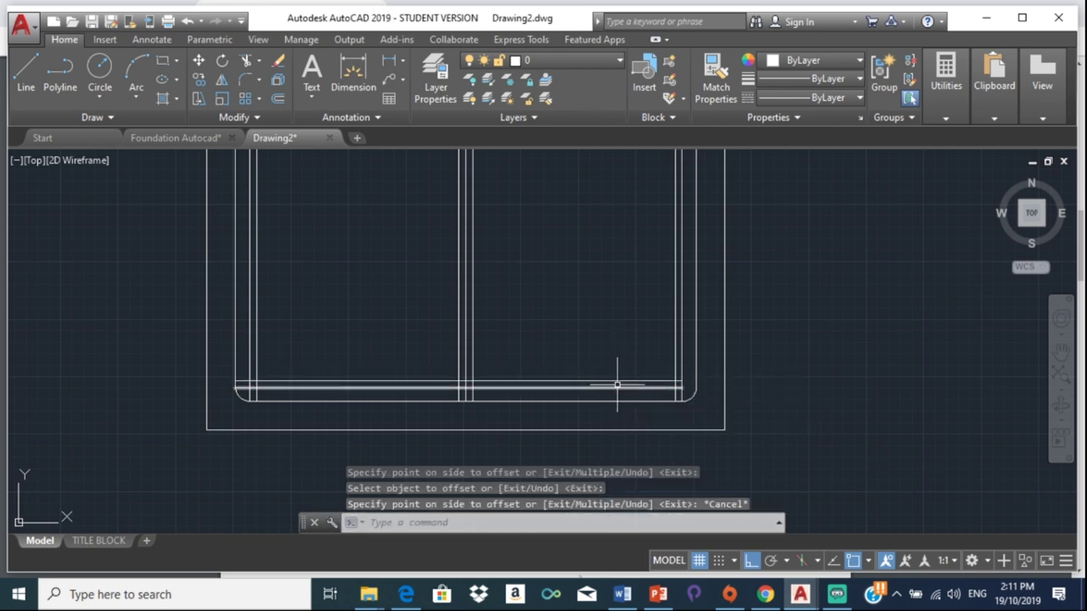
{"action": "scroll", "coordinate": [609, 389], "scroll_direction": "up", "scroll_amount": 2}
{"action": "scroll", "coordinate": [773, 395], "scroll_direction": "up", "scroll_amount": 2}
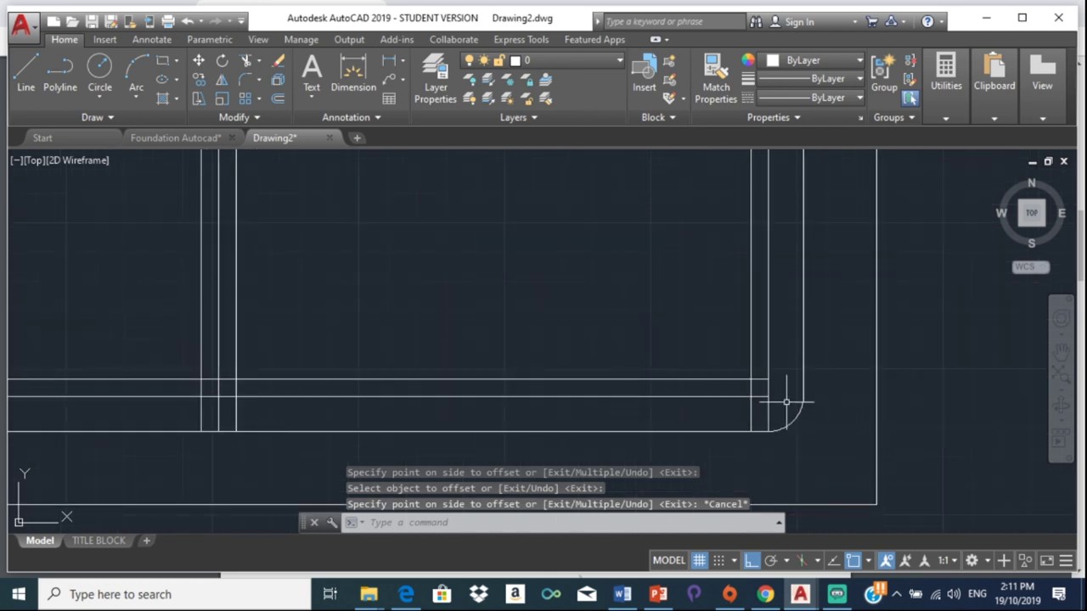
{"action": "scroll", "coordinate": [740, 364], "scroll_direction": "up", "scroll_amount": 1}
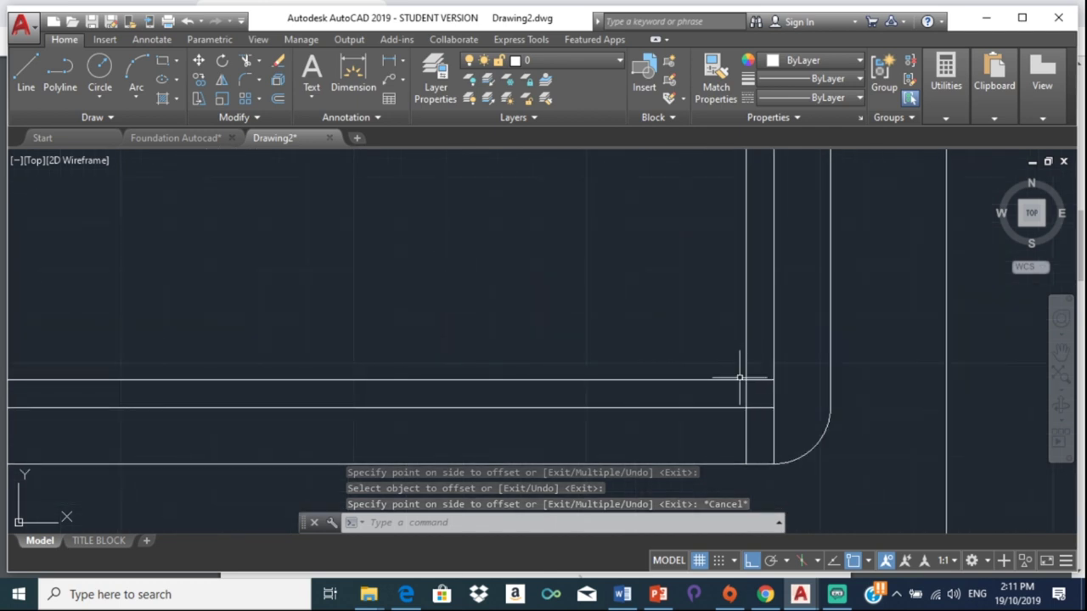
Step: Draw a corner-bar circle centred on the bottom-right bar intersection
{"action": "left_click", "coordinate": [99, 72]}
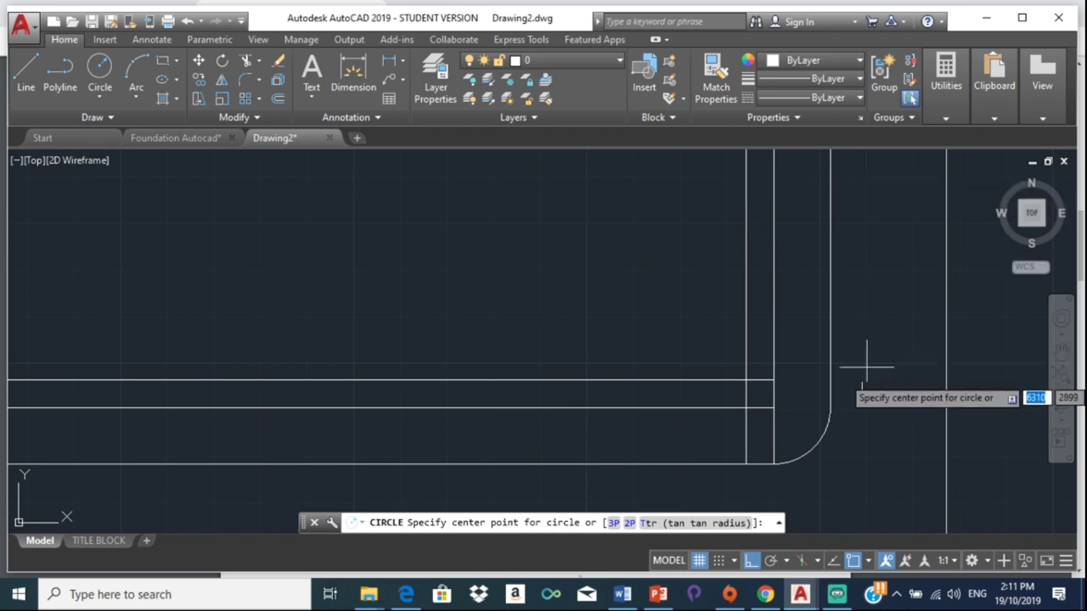
{"action": "left_click", "coordinate": [745, 380]}
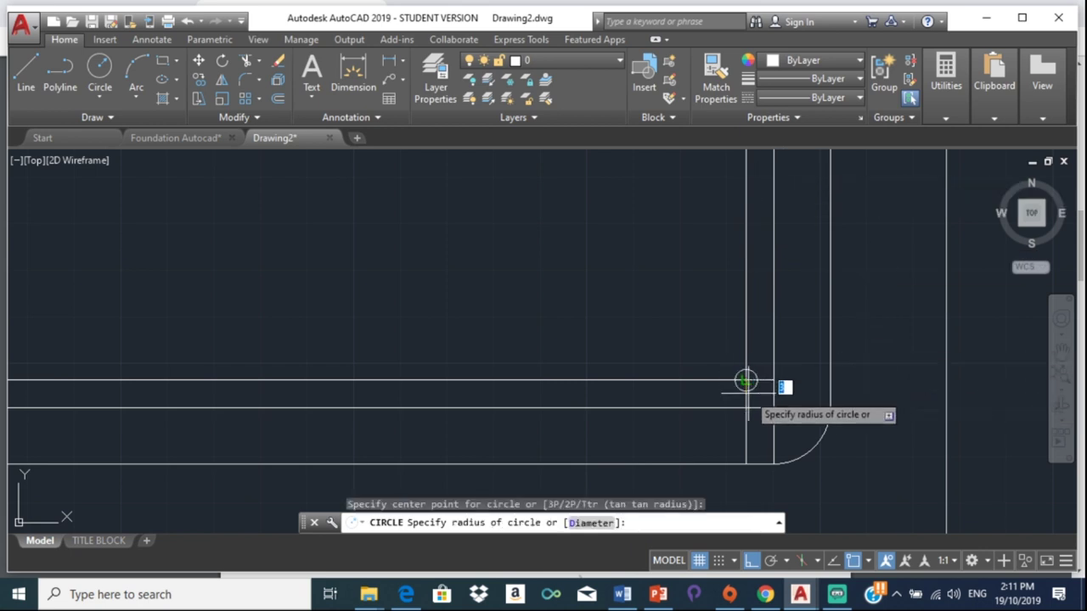
{"action": "left_click", "coordinate": [748, 411]}
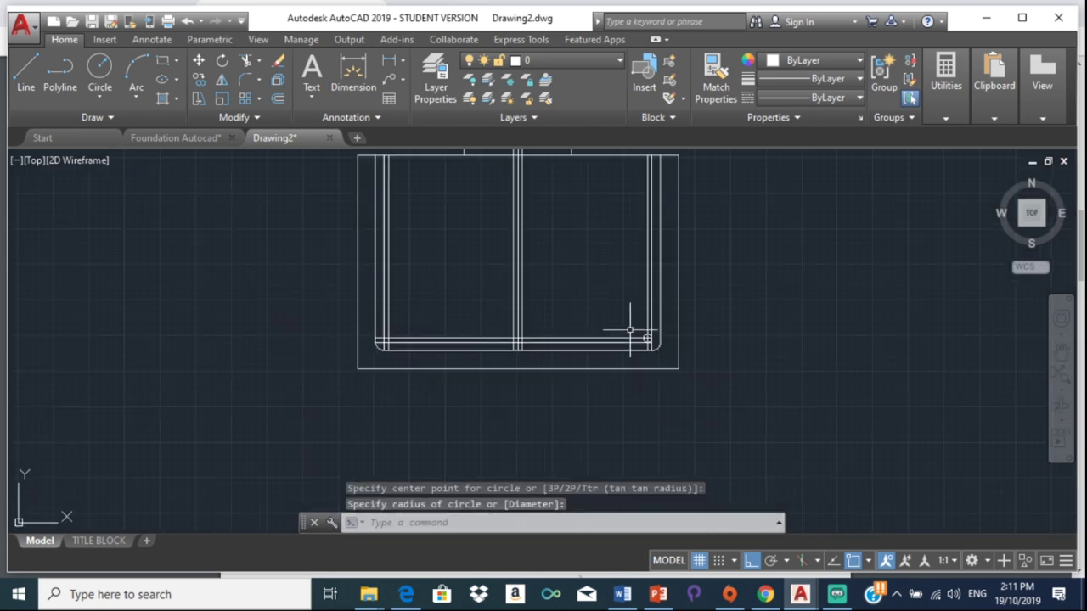
{"action": "scroll", "coordinate": [645, 330], "scroll_direction": "down", "scroll_amount": 2}
{"action": "scroll", "coordinate": [631, 330], "scroll_direction": "down", "scroll_amount": 2}
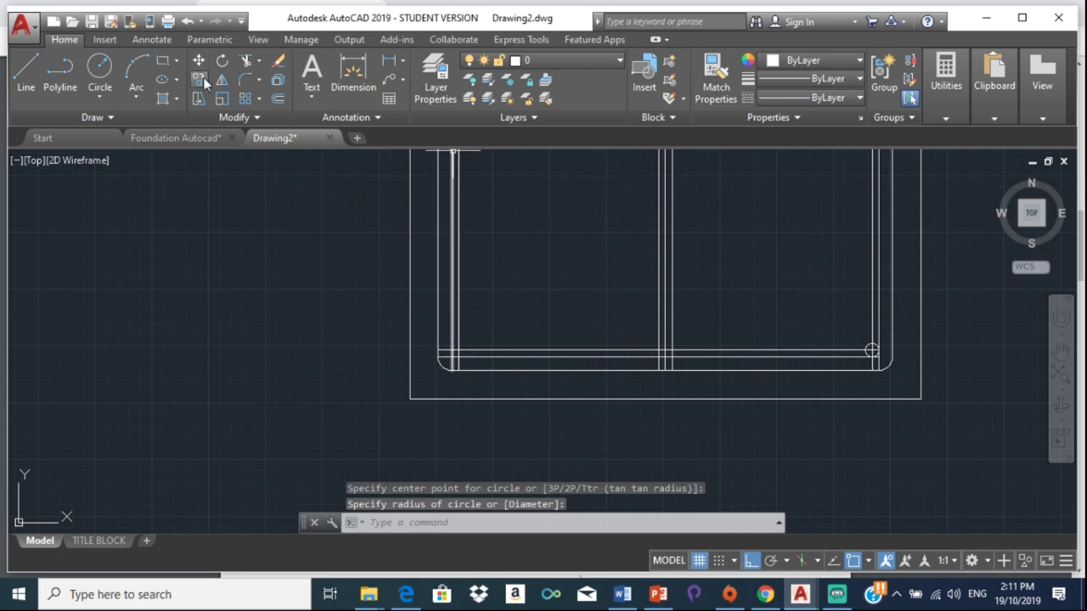
Step: Draw a matching corner-bar circle at the bottom-left line intersection
{"action": "left_click", "coordinate": [99, 68]}
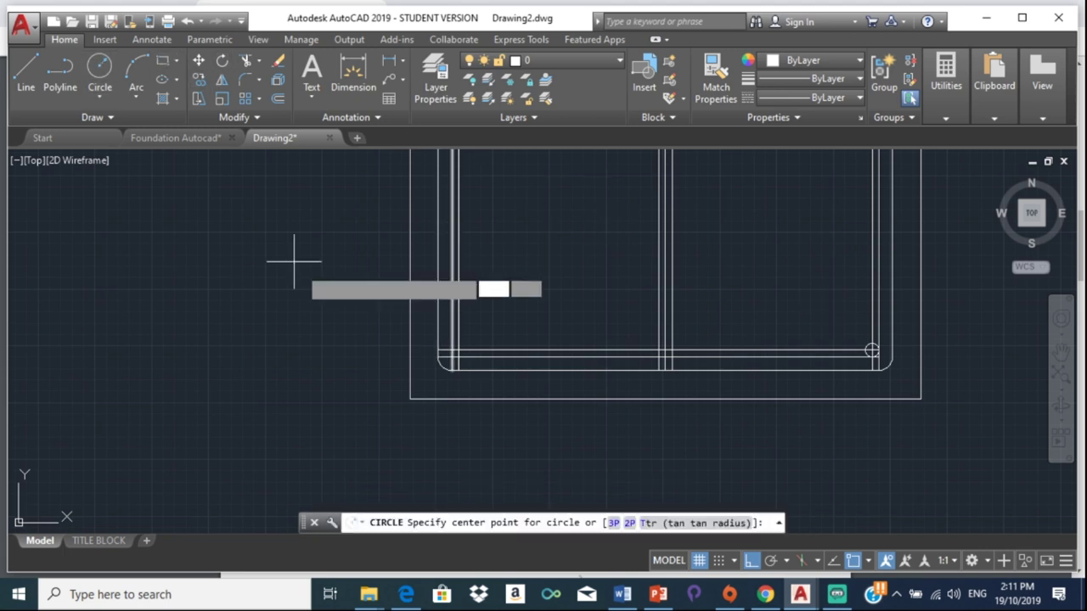
{"action": "scroll", "coordinate": [370, 347], "scroll_direction": "up", "scroll_amount": 4}
{"action": "scroll", "coordinate": [370, 346], "scroll_direction": "up", "scroll_amount": 2}
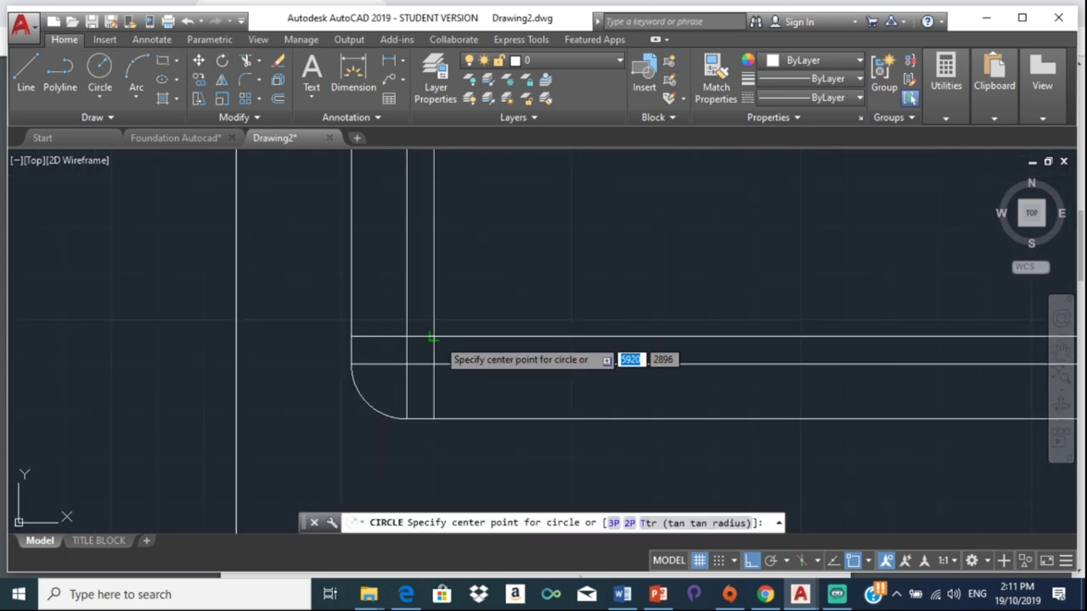
{"action": "left_click", "coordinate": [433, 337]}
{"action": "left_click", "coordinate": [432, 362]}
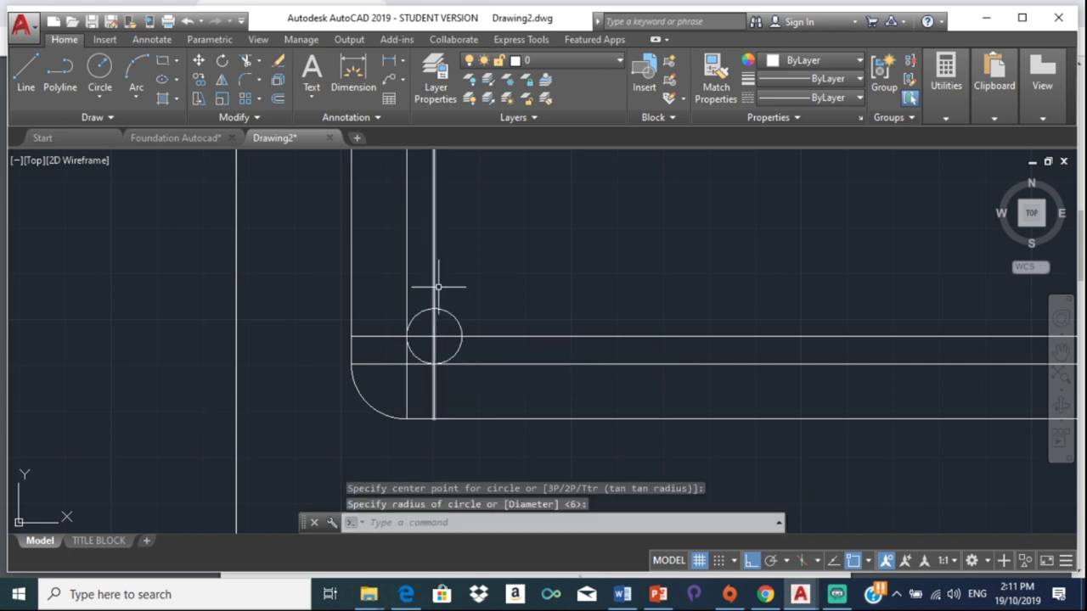
{"action": "scroll", "coordinate": [476, 306], "scroll_direction": "down", "scroll_amount": 3}
{"action": "scroll", "coordinate": [508, 227], "scroll_direction": "down", "scroll_amount": 2}
{"action": "middle_click_drag", "start_coordinate": [507, 227], "coordinate": [455, 248]}
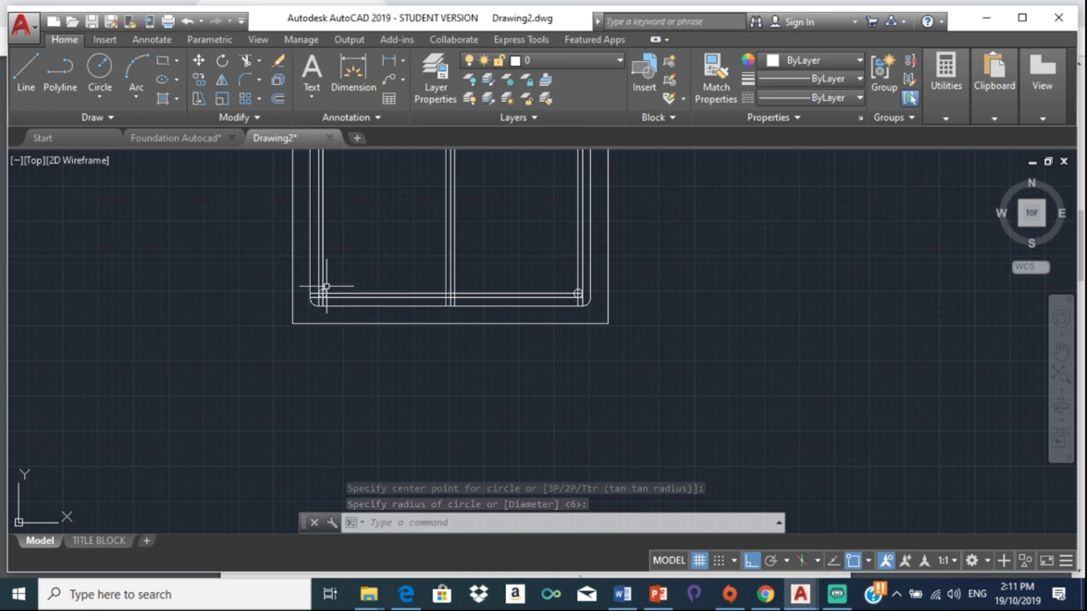
{"action": "key", "text": "Escape"}
{"action": "scroll", "coordinate": [364, 276], "scroll_direction": "up", "scroll_amount": 3}
{"action": "scroll", "coordinate": [410, 334], "scroll_direction": "down", "scroll_amount": 2}
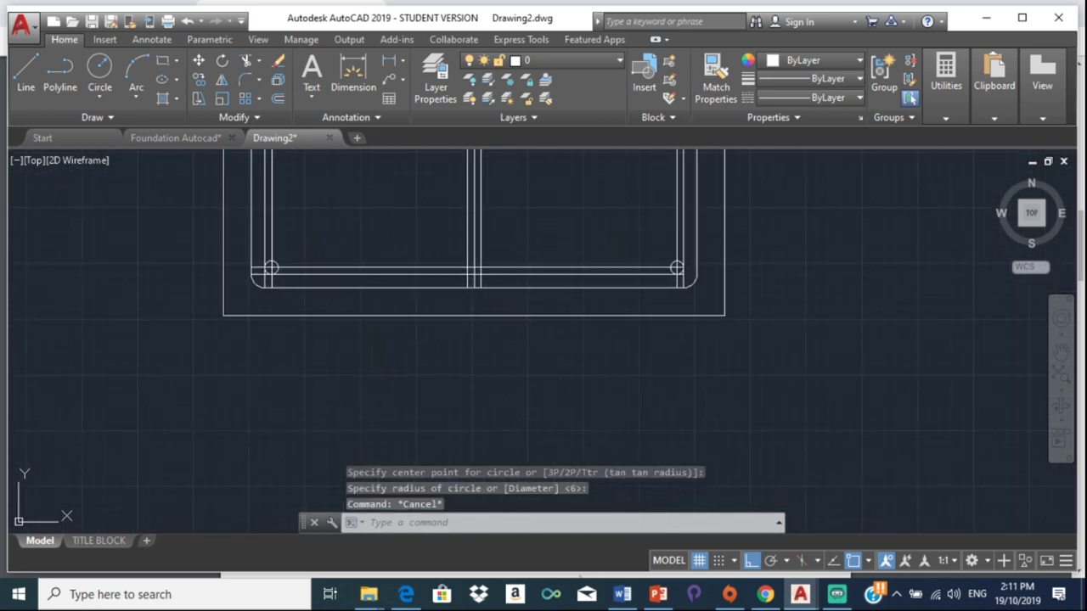
{"action": "middle_click_drag", "start_coordinate": [247, 246], "coordinate": [364, 272]}
{"action": "scroll", "coordinate": [372, 261], "scroll_direction": "up", "scroll_amount": 2}
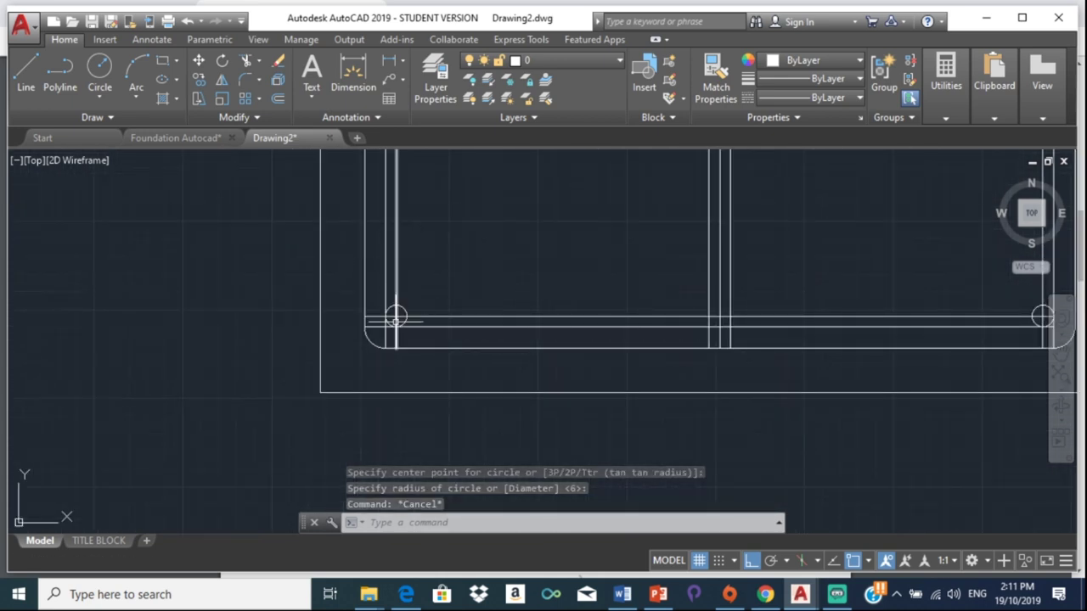
Step: Trim the short vertical segments inside the corner near the bar circle
{"action": "scroll", "coordinate": [391, 319], "scroll_direction": "up", "scroll_amount": 3}
{"action": "scroll", "coordinate": [410, 317], "scroll_direction": "up", "scroll_amount": 4}
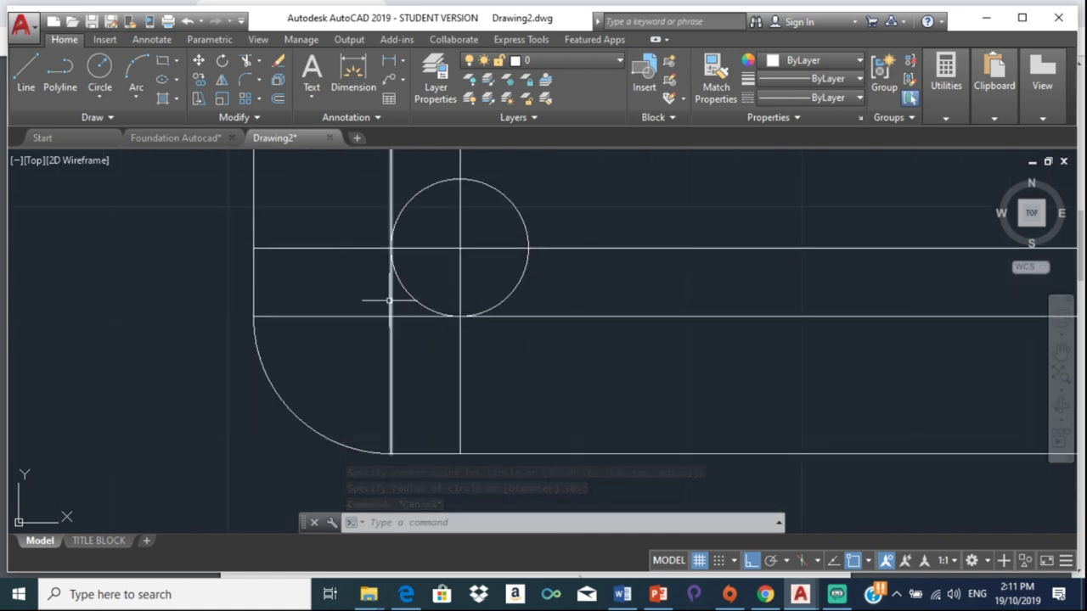
{"action": "type", "text": "tr"}
{"action": "key", "text": "Return"}
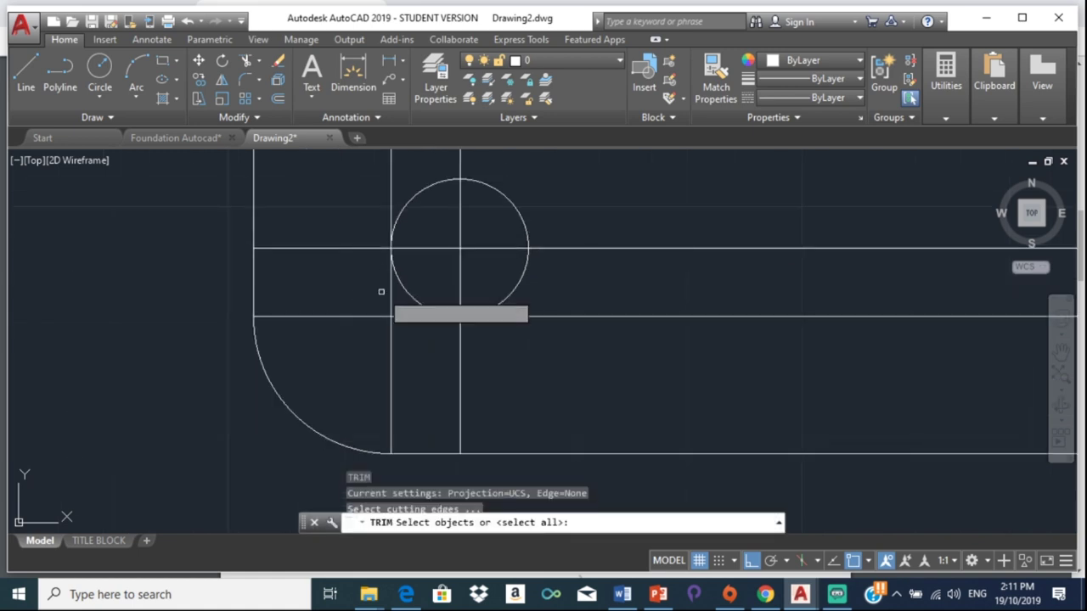
{"action": "key", "text": "Return"}
{"action": "left_click", "coordinate": [393, 297]}
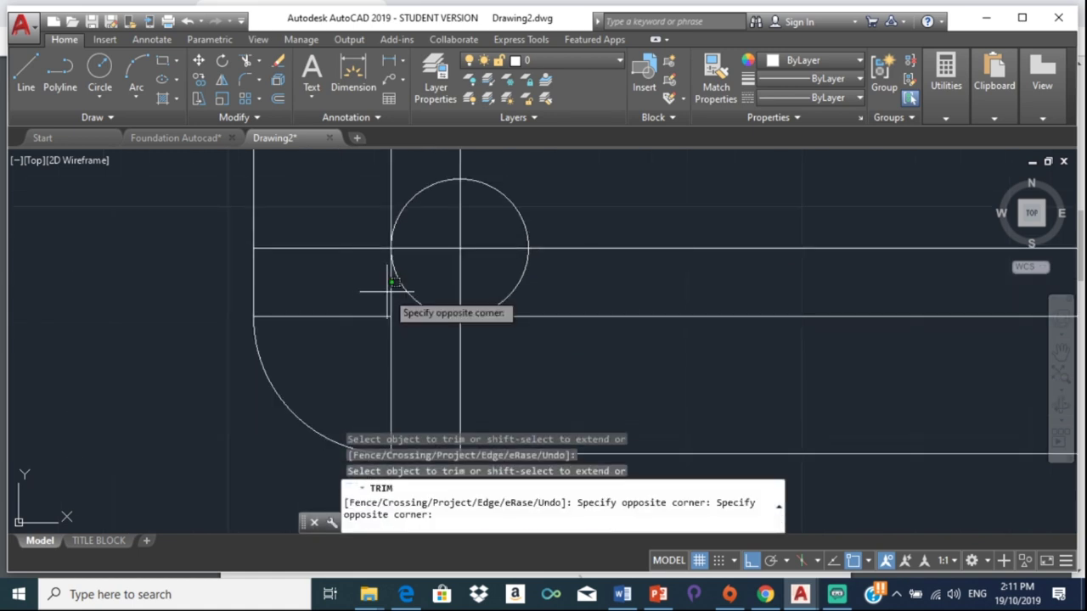
{"action": "left_click", "coordinate": [389, 287]}
{"action": "left_click", "coordinate": [389, 293]}
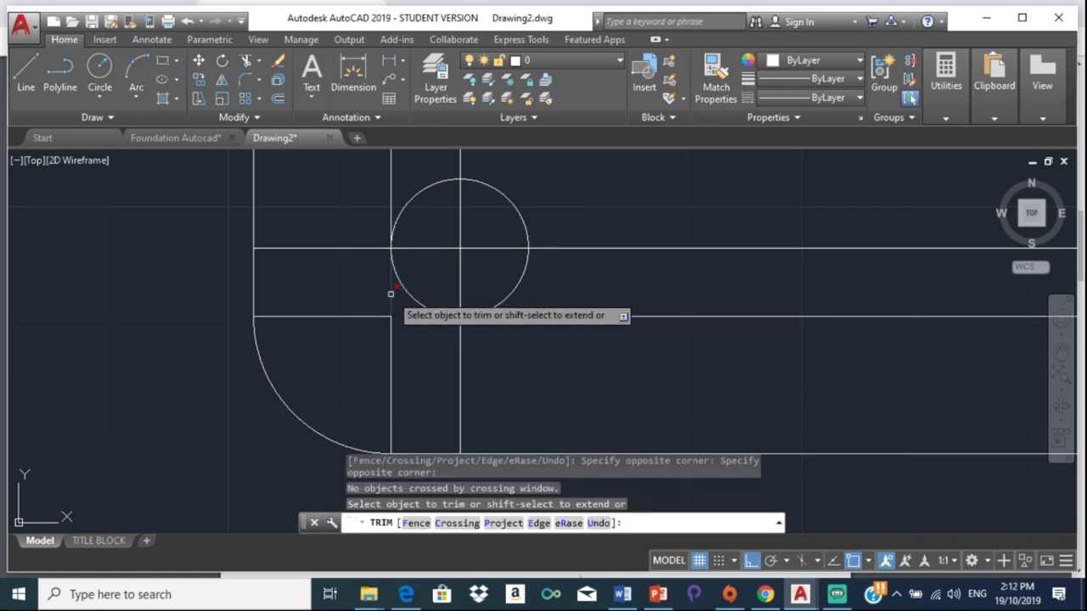
{"action": "key", "text": "Escape"}
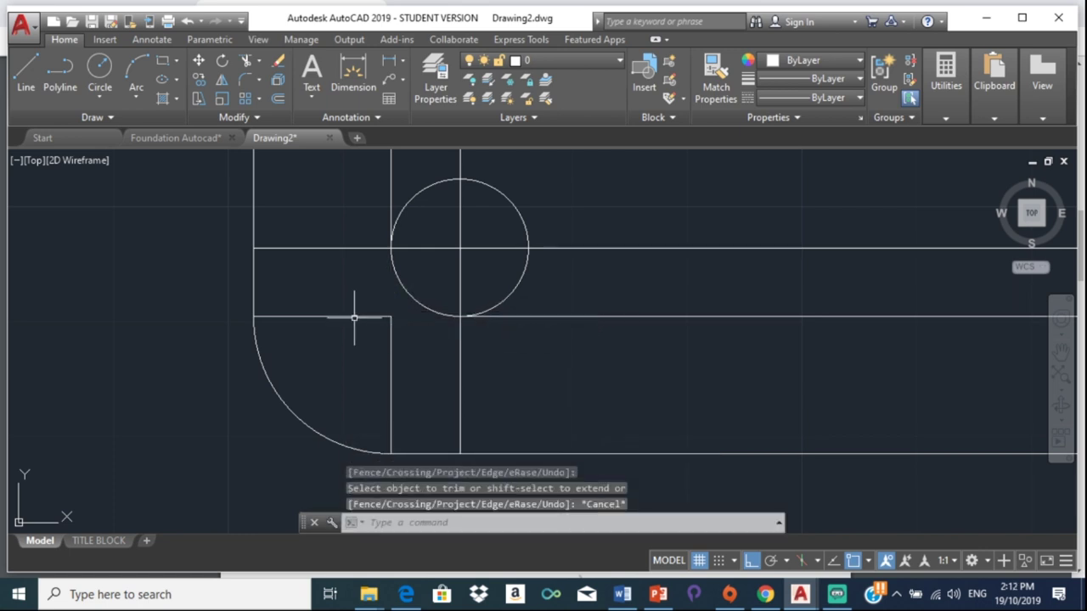
Step: Delete the leftover line stubs and the extra vertical line through the circle
{"action": "left_click", "coordinate": [353, 317]}
{"action": "left_click", "coordinate": [390, 344]}
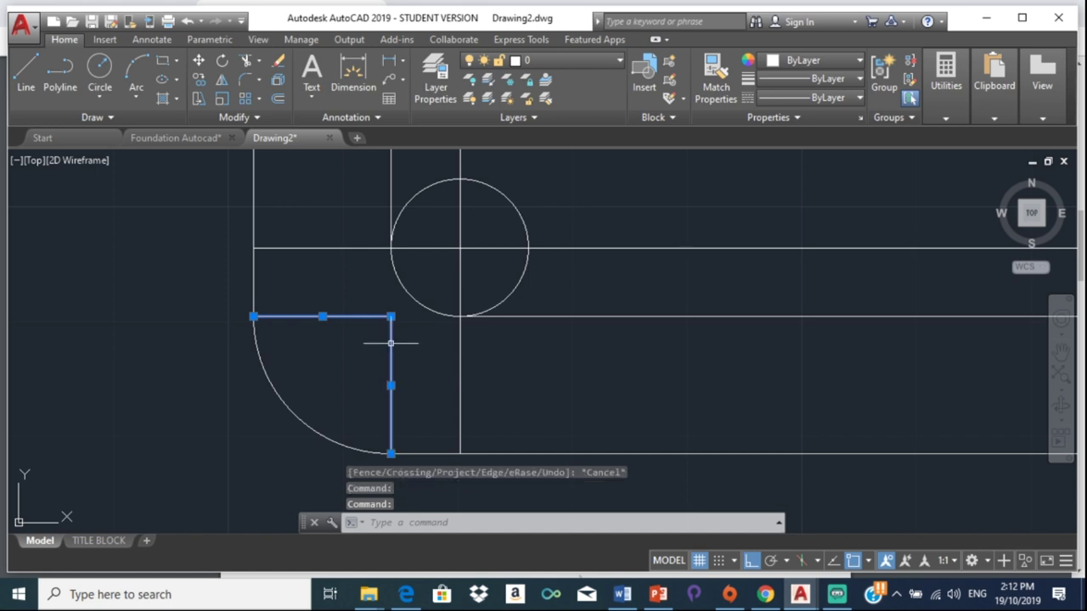
{"action": "key", "text": "Delete"}
{"action": "scroll", "coordinate": [383, 295], "scroll_direction": "down", "scroll_amount": 6}
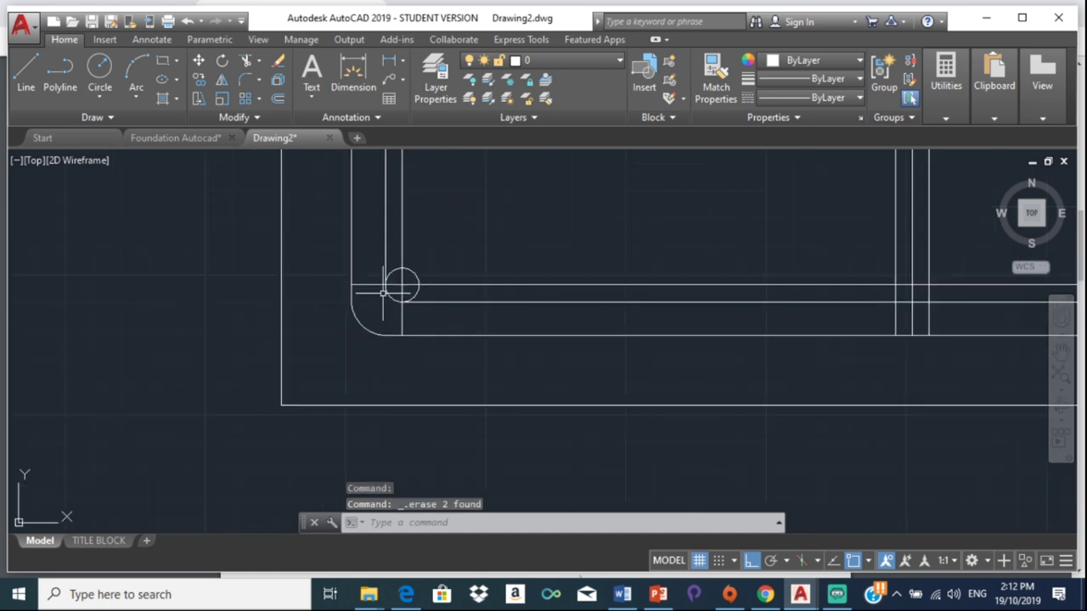
{"action": "left_click", "coordinate": [403, 247]}
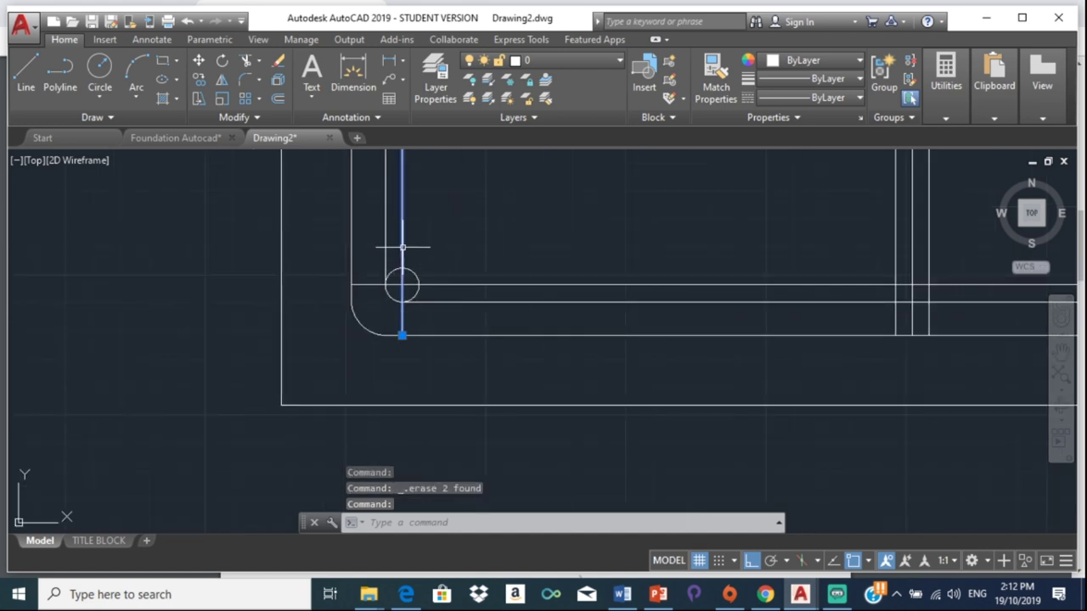
{"action": "key", "text": "Delete"}
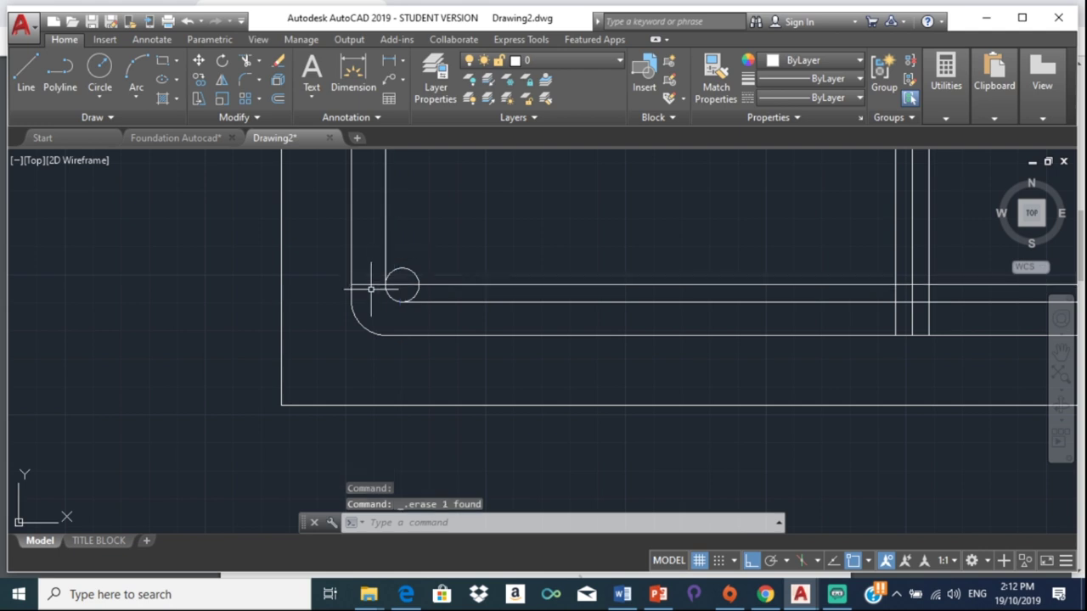
Step: Trim the line pieces below and beside the other corner circle
{"action": "scroll", "coordinate": [489, 266], "scroll_direction": "down", "scroll_amount": 4}
{"action": "middle_click_drag", "start_coordinate": [442, 283], "coordinate": [441, 284]}
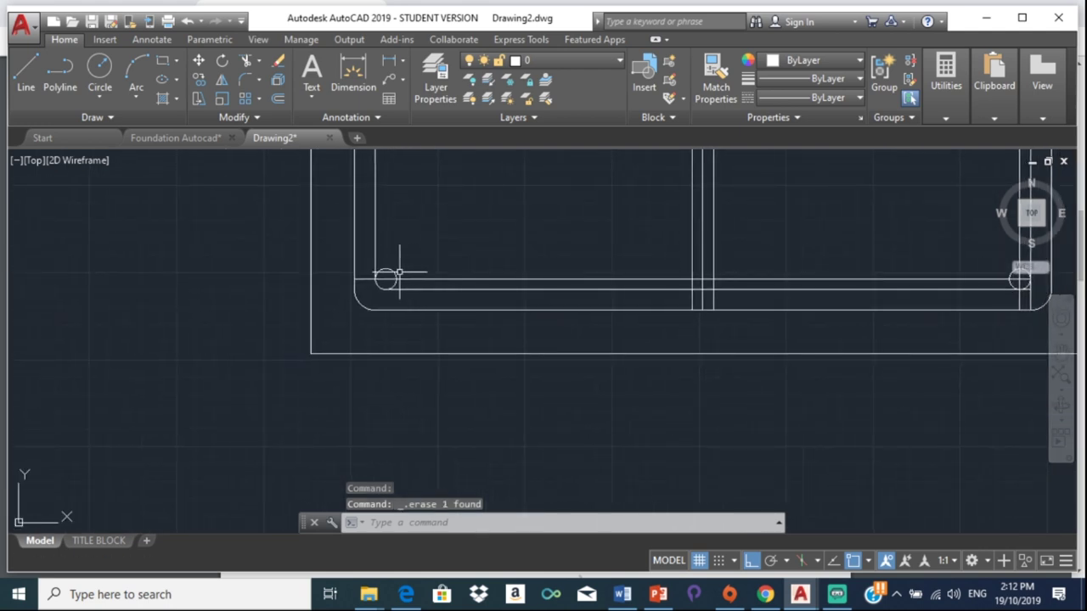
{"action": "scroll", "coordinate": [465, 218], "scroll_direction": "down", "scroll_amount": 2}
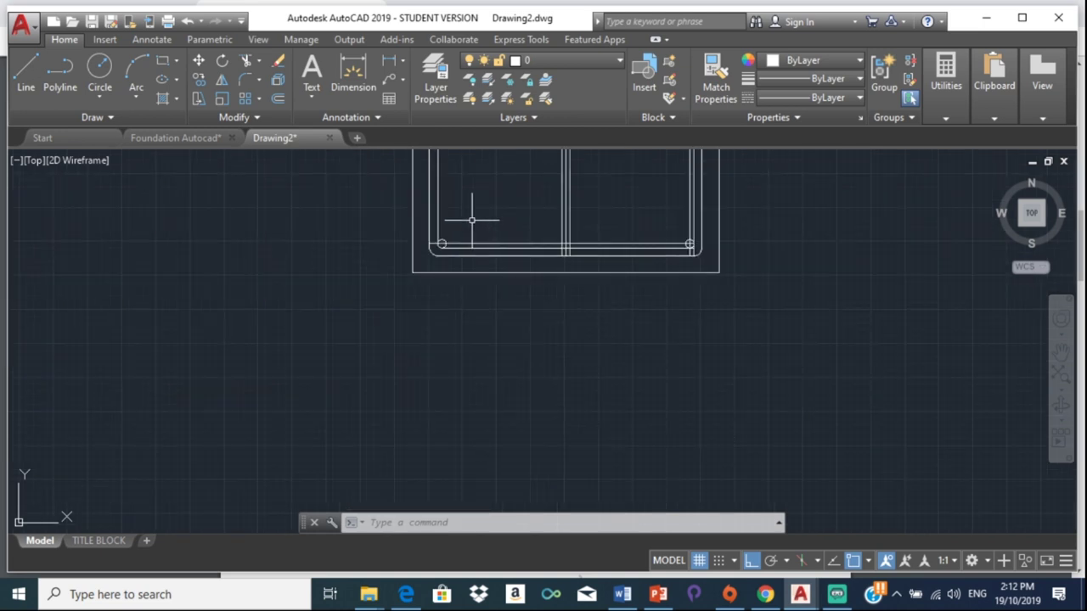
{"action": "scroll", "coordinate": [351, 274], "scroll_direction": "down", "scroll_amount": 2}
{"action": "scroll", "coordinate": [497, 255], "scroll_direction": "up", "scroll_amount": 2}
{"action": "scroll", "coordinate": [520, 267], "scroll_direction": "up", "scroll_amount": 3}
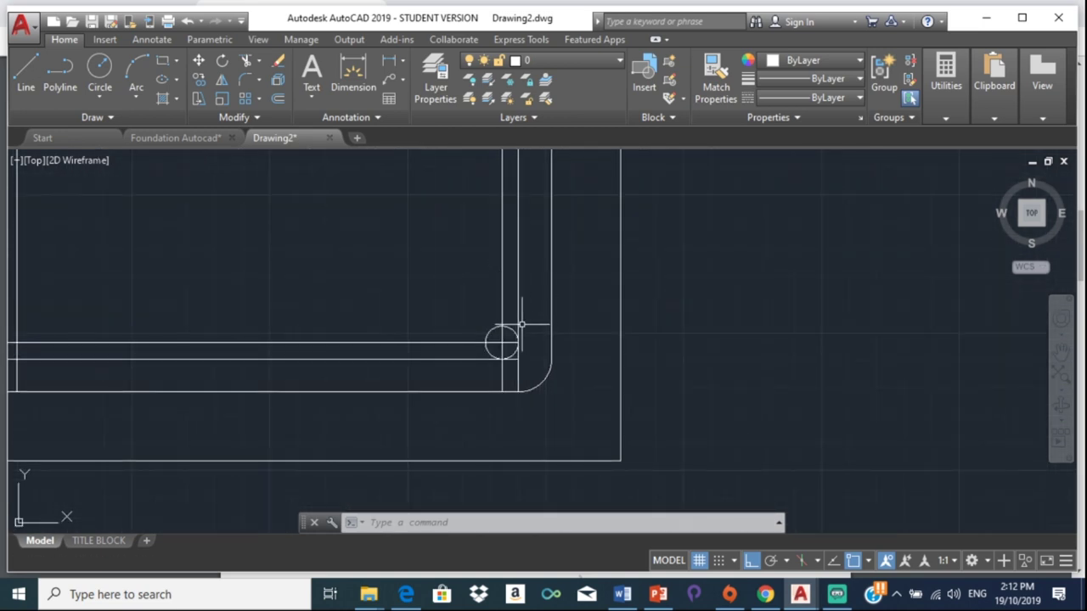
{"action": "scroll", "coordinate": [522, 324], "scroll_direction": "up", "scroll_amount": 1}
{"action": "scroll", "coordinate": [497, 327], "scroll_direction": "up", "scroll_amount": 2}
{"action": "type", "text": "t"}
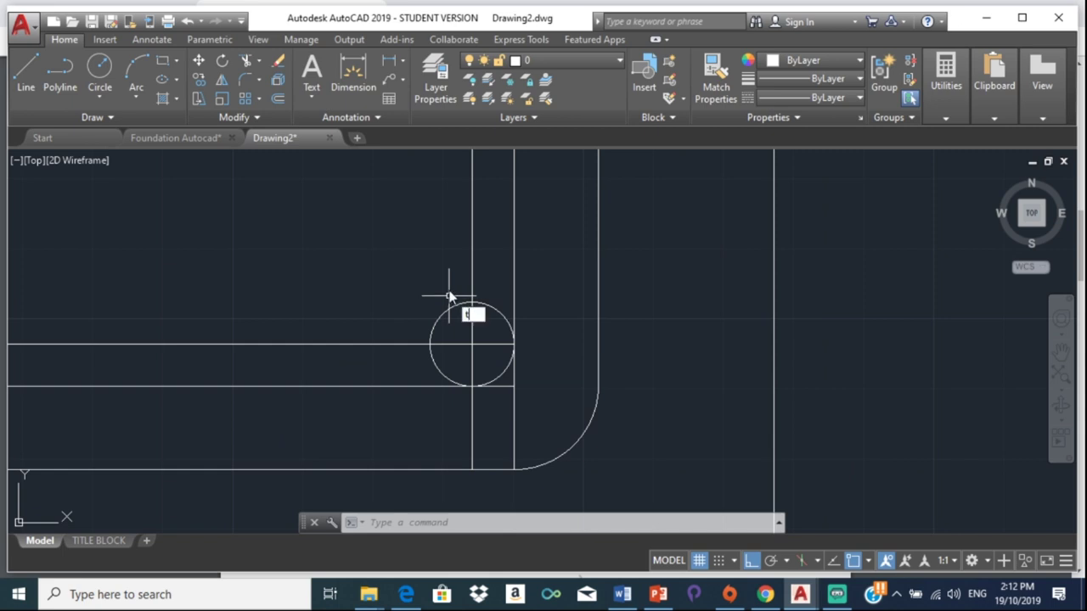
{"action": "type", "text": "r"}
{"action": "key", "text": "Return"}
{"action": "key", "text": "Return"}
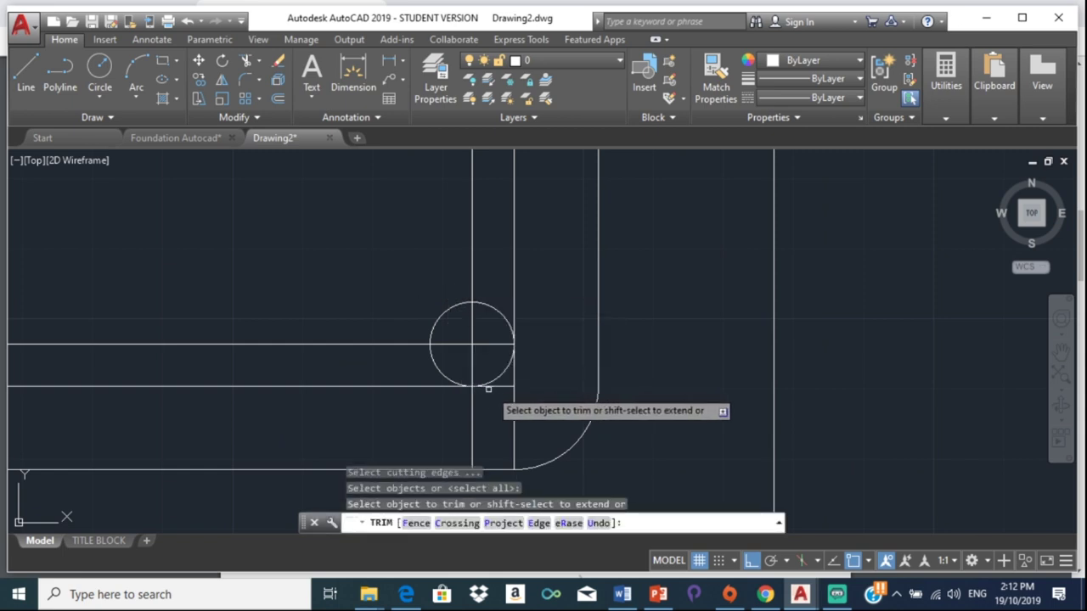
{"action": "left_click", "coordinate": [496, 383]}
{"action": "left_click", "coordinate": [513, 378]}
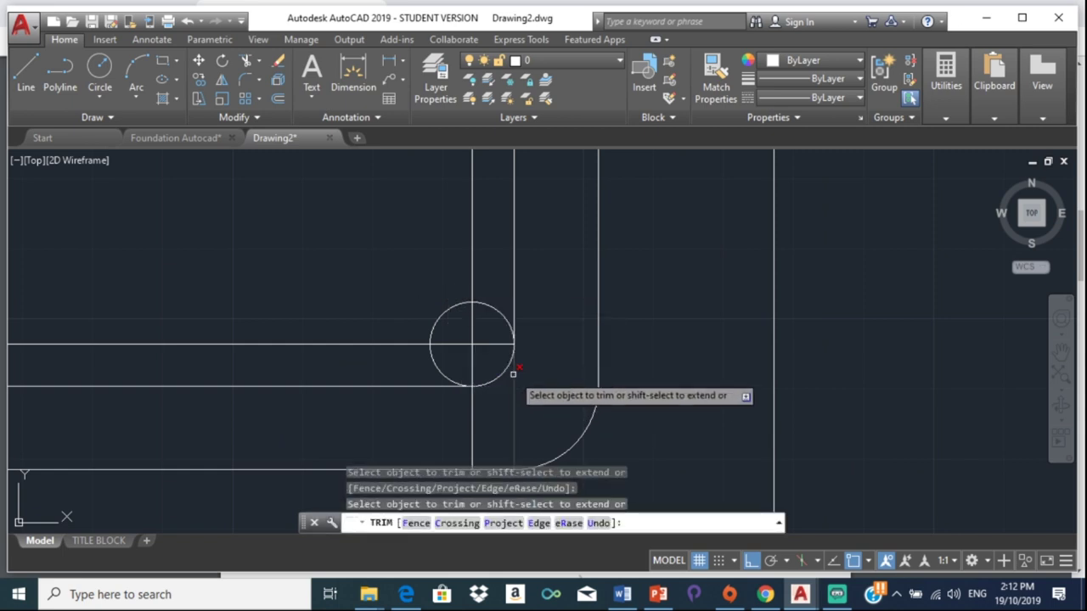
{"action": "left_click", "coordinate": [471, 407]}
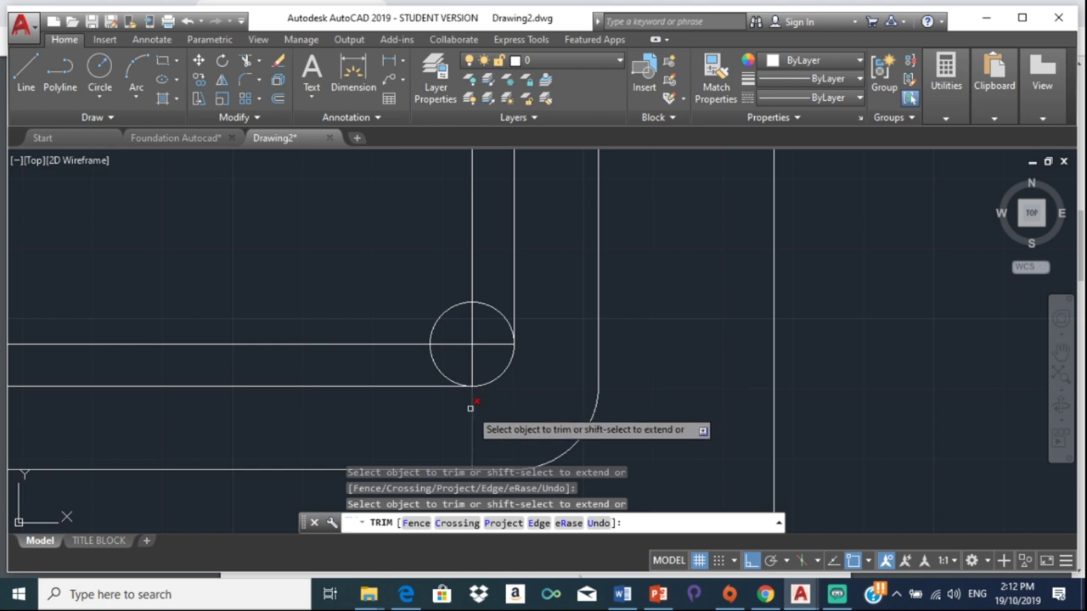
Step: Check both corner bars across the rebar cage and end trimming
{"action": "scroll", "coordinate": [458, 352], "scroll_direction": "down", "scroll_amount": 5}
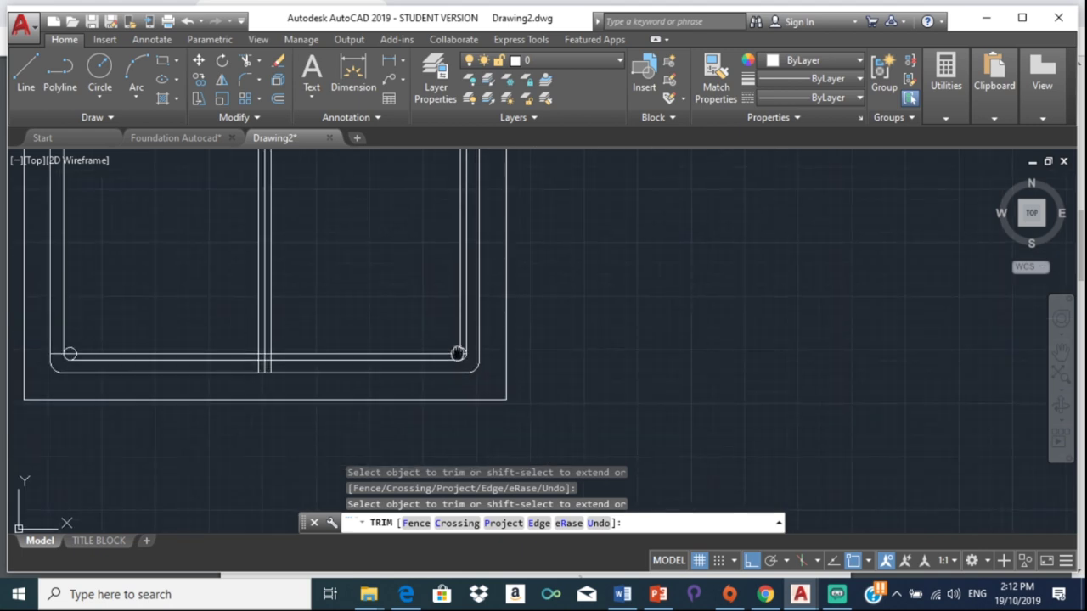
{"action": "middle_click_drag", "start_coordinate": [355, 336], "coordinate": [503, 324]}
{"action": "scroll", "coordinate": [169, 342], "scroll_direction": "up", "scroll_amount": 4}
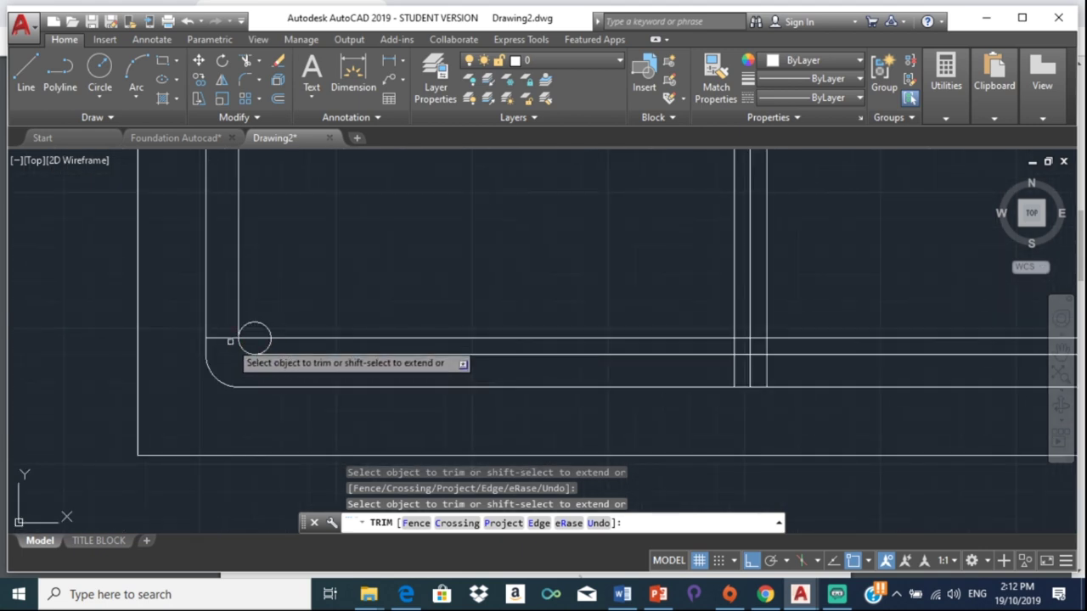
{"action": "scroll", "coordinate": [229, 339], "scroll_direction": "down", "scroll_amount": 2}
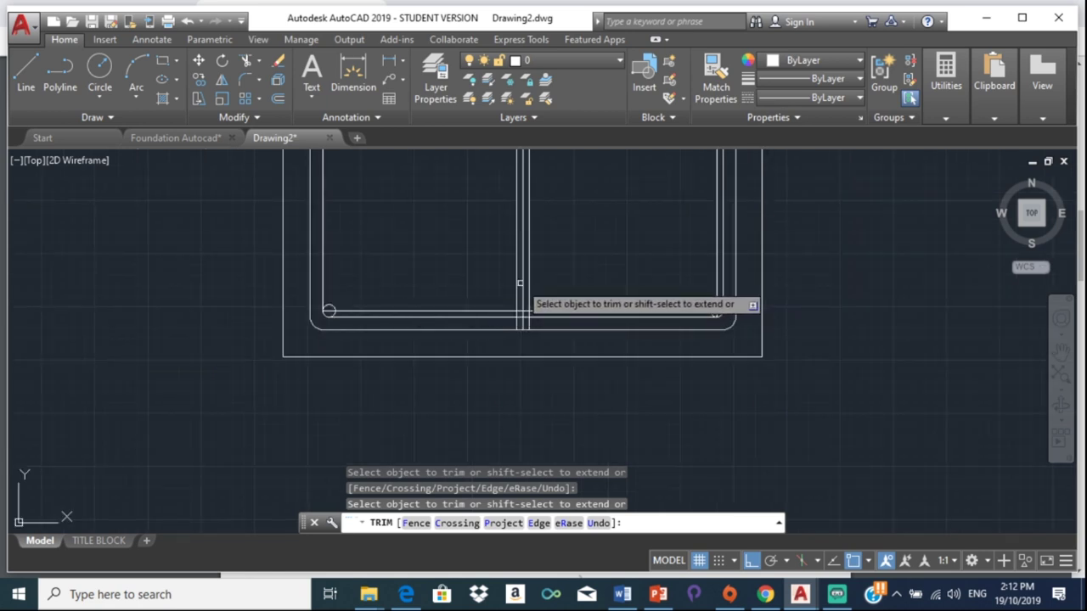
{"action": "scroll", "coordinate": [523, 323], "scroll_direction": "up", "scroll_amount": 3}
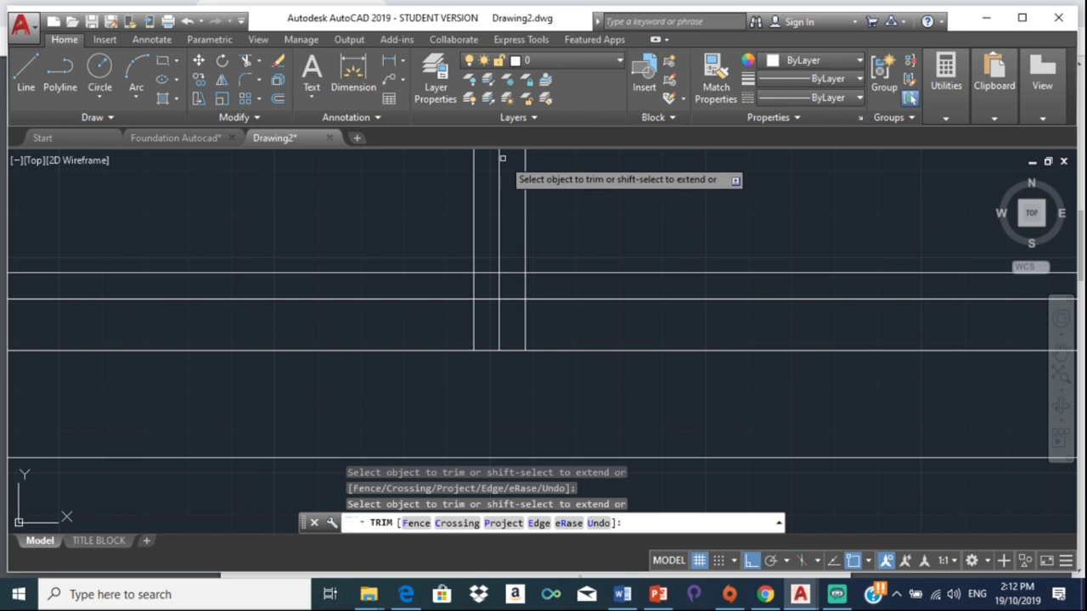
{"action": "key", "text": "Escape"}
{"action": "scroll", "coordinate": [436, 221], "scroll_direction": "down", "scroll_amount": 2}
{"action": "scroll", "coordinate": [487, 289], "scroll_direction": "up", "scroll_amount": 1}
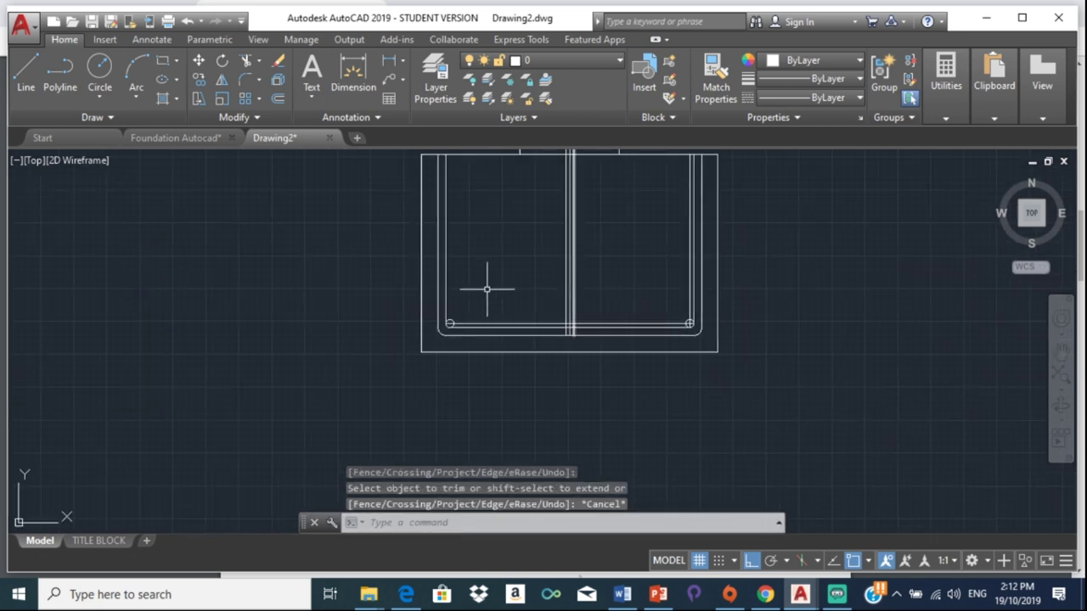
{"action": "scroll", "coordinate": [462, 314], "scroll_direction": "up", "scroll_amount": 2}
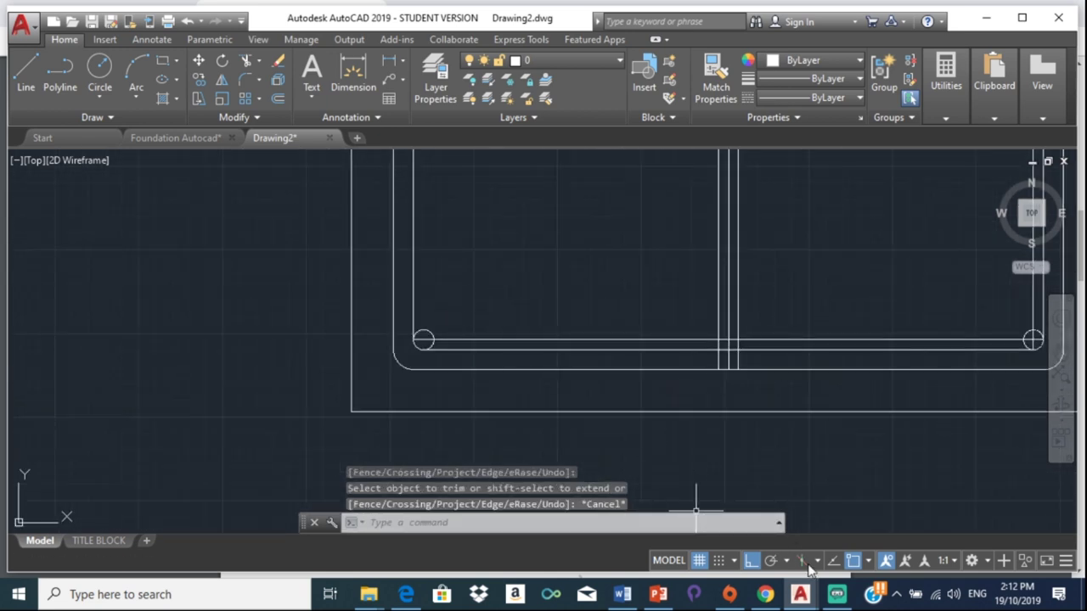
{"action": "mouse_move", "coordinate": [799, 594]}
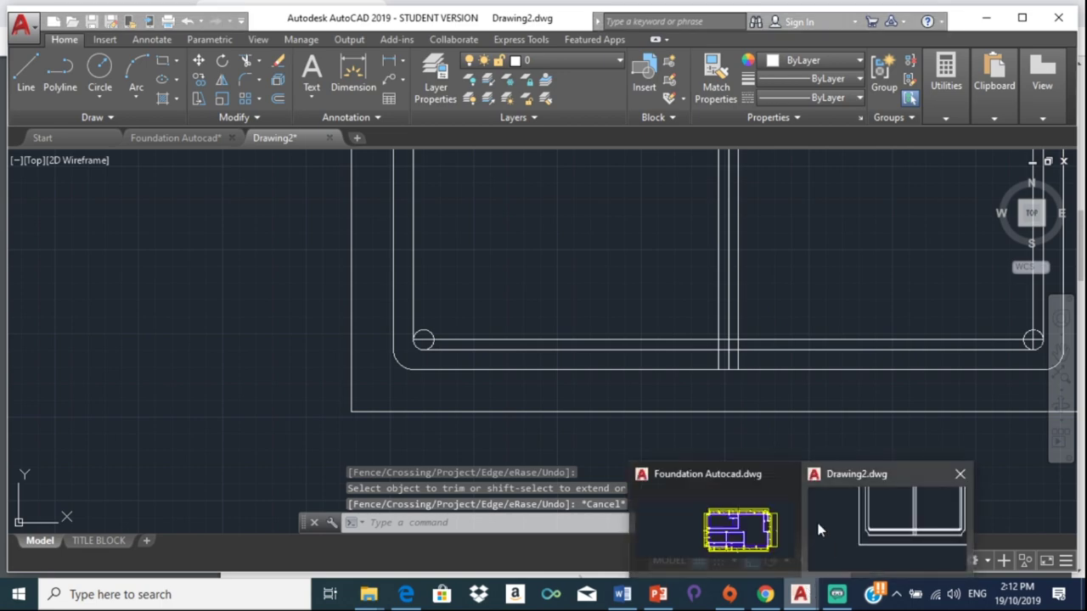
{"action": "left_click", "coordinate": [766, 596]}
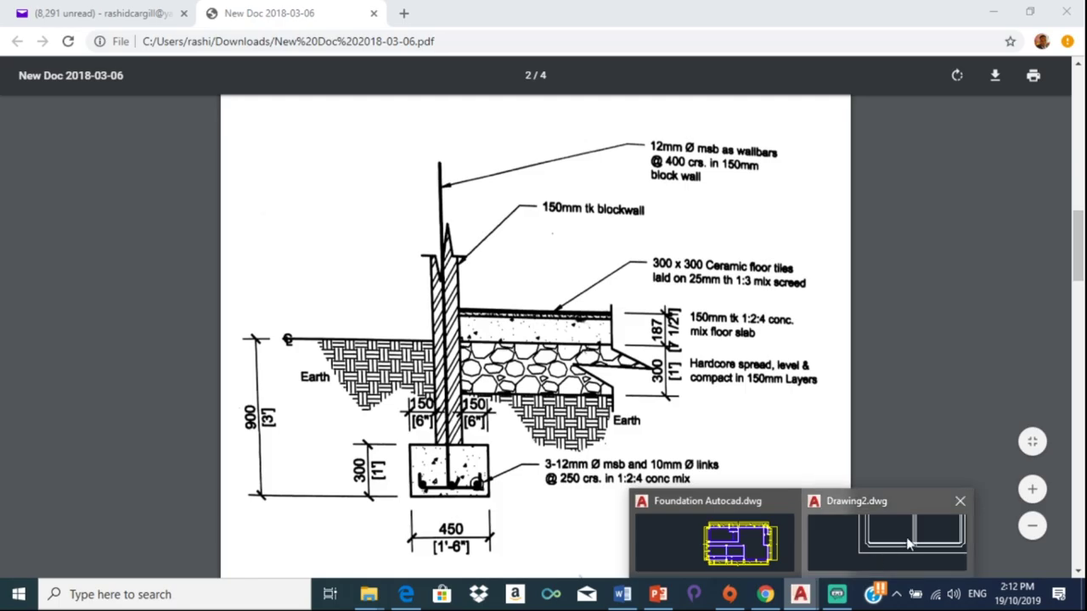
{"action": "left_click", "coordinate": [876, 556]}
{"action": "left_click", "coordinate": [27, 70]}
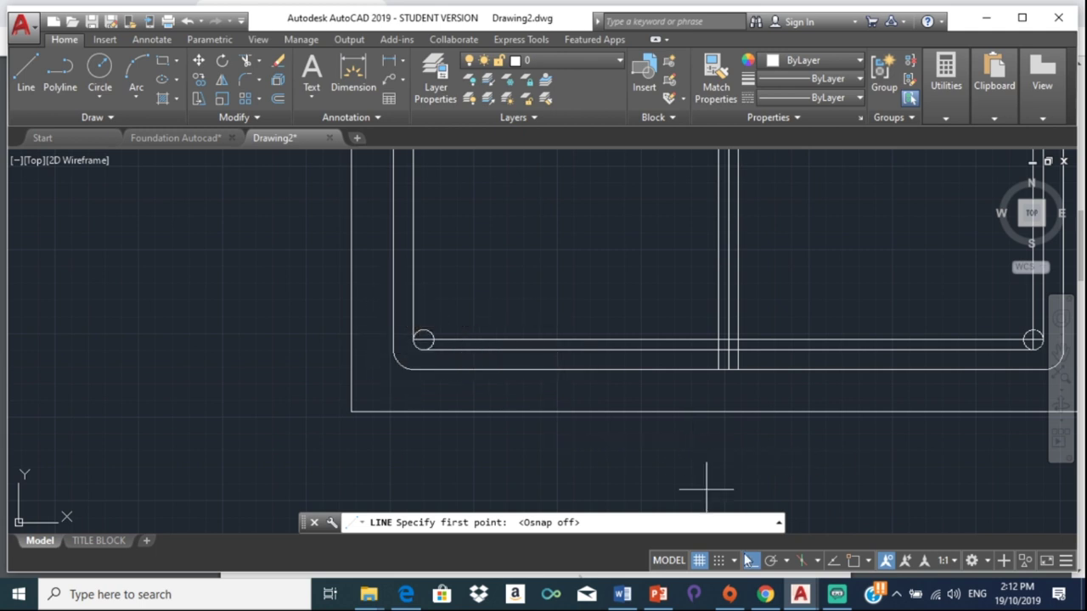
Step: Draw a horizontal line from beside the left corner bar to past the right corner
{"action": "left_click", "coordinate": [381, 296]}
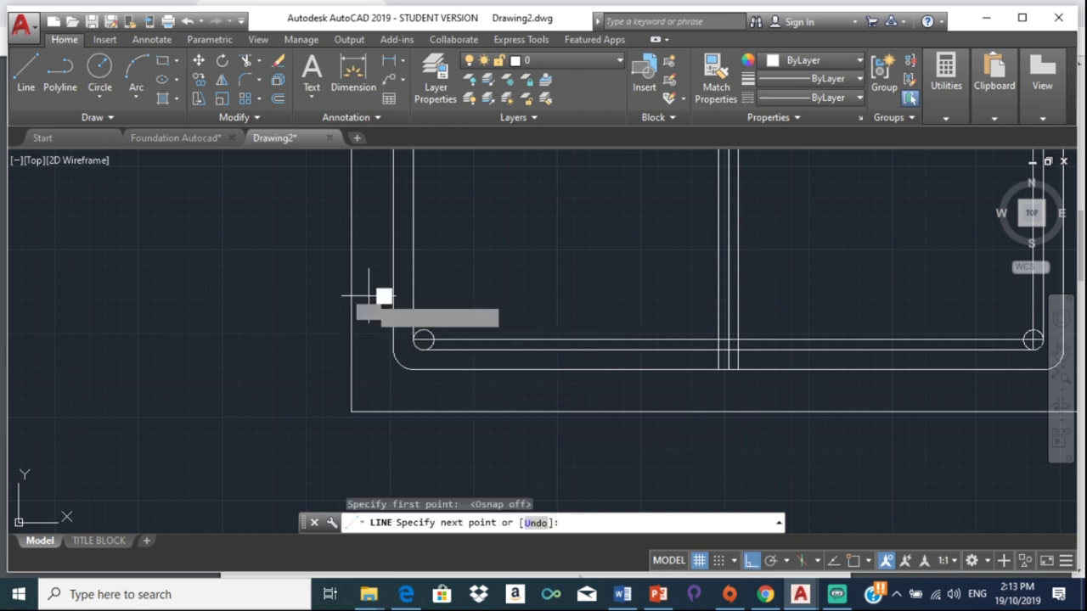
{"action": "scroll", "coordinate": [625, 299], "scroll_direction": "down", "scroll_amount": 3}
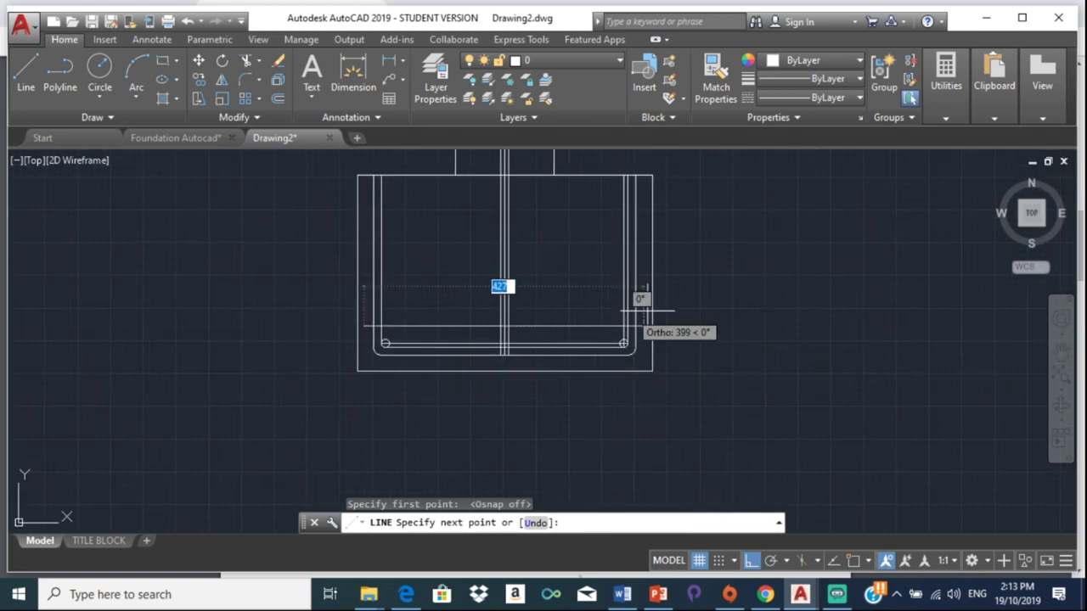
{"action": "scroll", "coordinate": [631, 316], "scroll_direction": "up", "scroll_amount": 3}
{"action": "scroll", "coordinate": [633, 321], "scroll_direction": "up", "scroll_amount": 2}
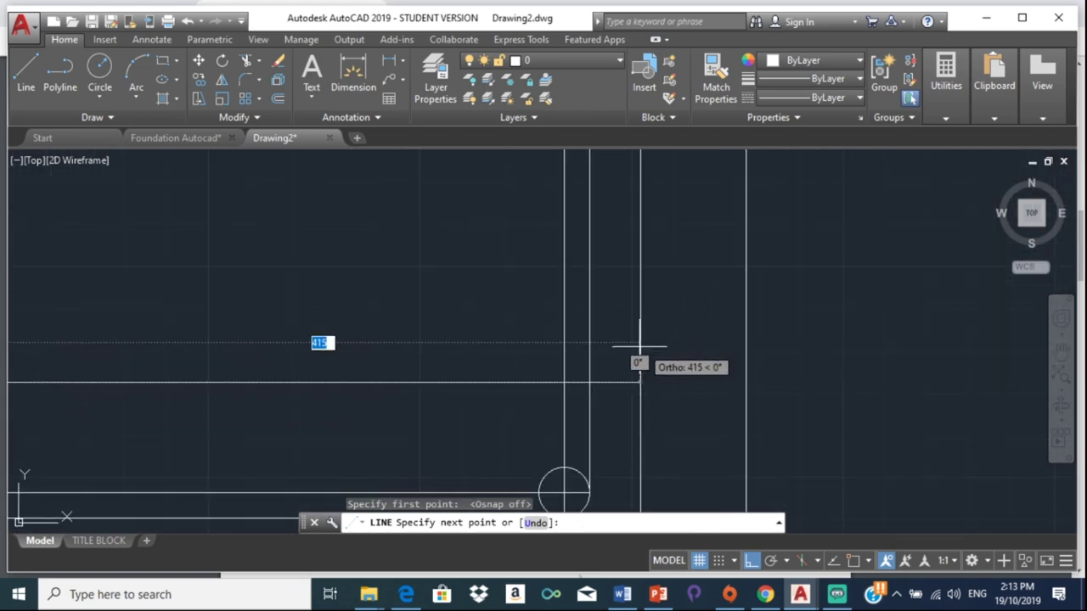
{"action": "scroll", "coordinate": [647, 345], "scroll_direction": "down", "scroll_amount": 4}
{"action": "left_click", "coordinate": [664, 345]}
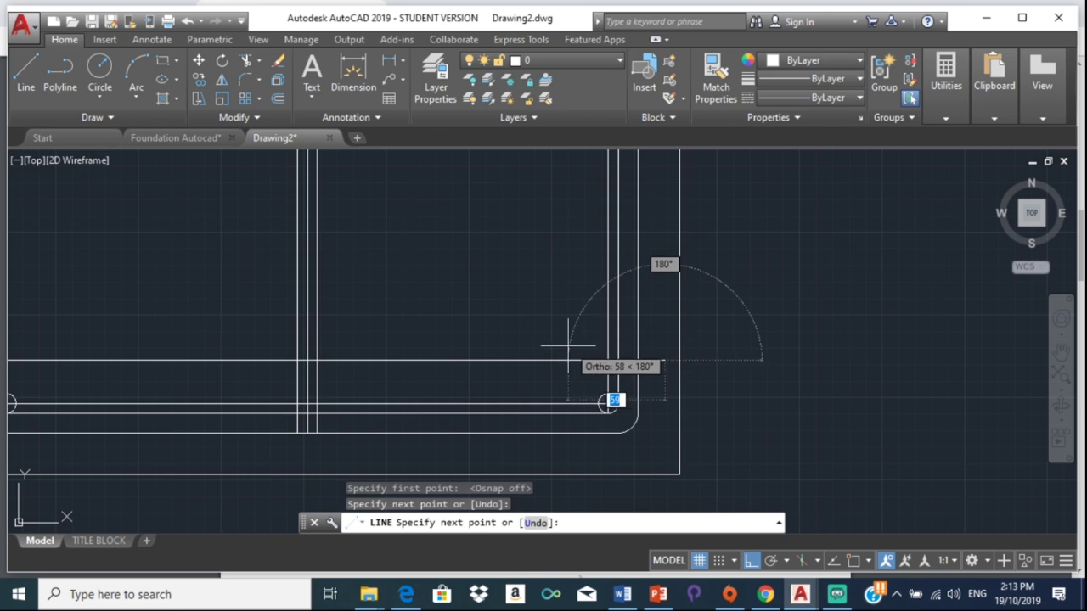
{"action": "key", "text": "Escape"}
Step: Trim the left vertical column line down to the hook
{"action": "scroll", "coordinate": [561, 335], "scroll_direction": "down", "scroll_amount": 5}
{"action": "middle_click_drag", "start_coordinate": [518, 373], "coordinate": [582, 376]}
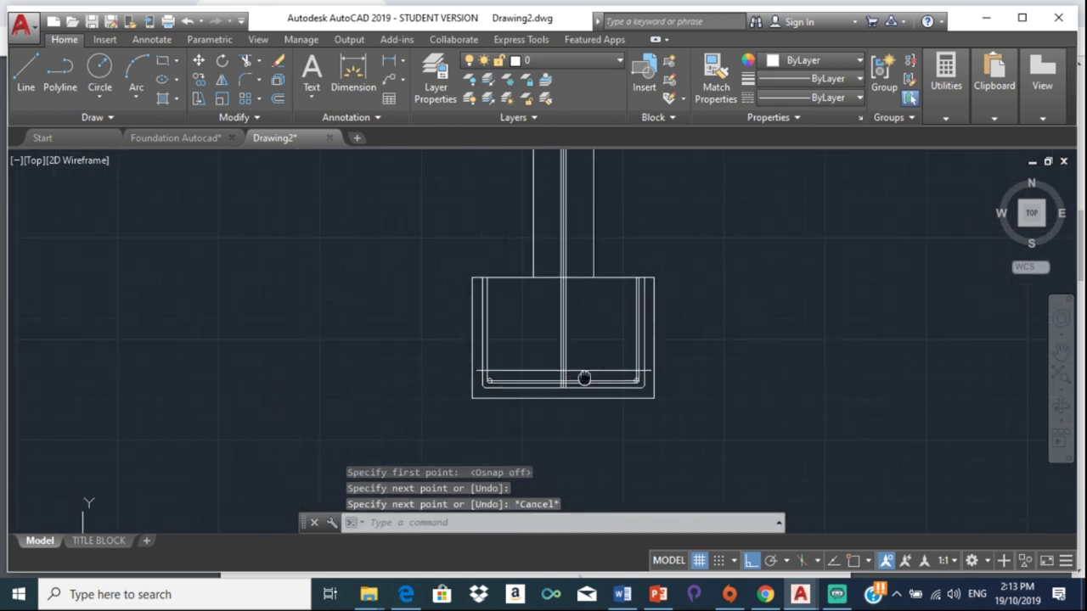
{"action": "scroll", "coordinate": [498, 376], "scroll_direction": "up", "scroll_amount": 5}
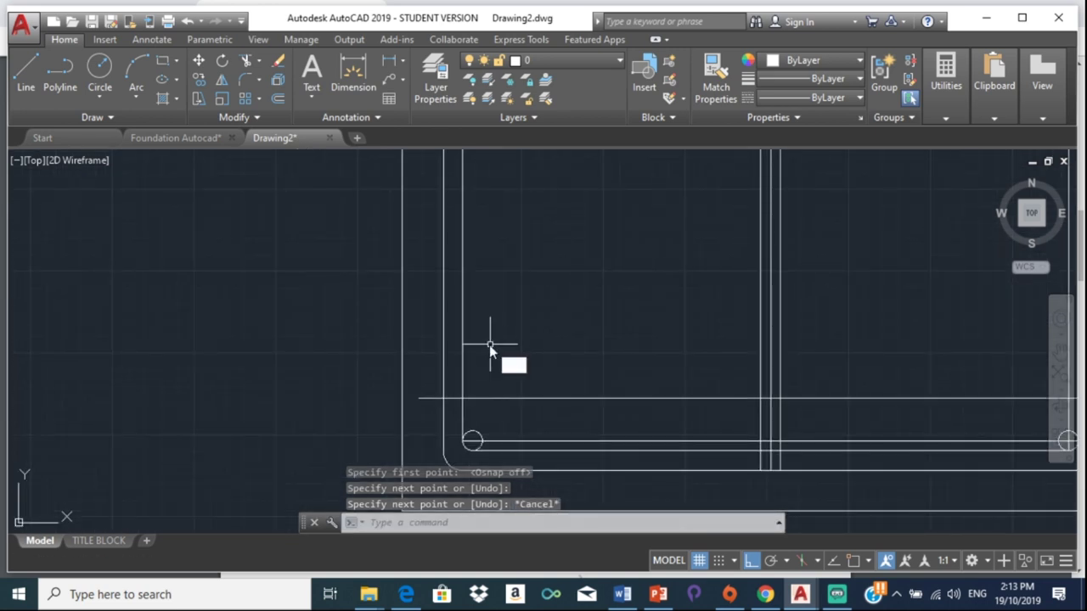
{"action": "type", "text": "tr"}
{"action": "key", "text": "Return"}
{"action": "key", "text": "Return"}
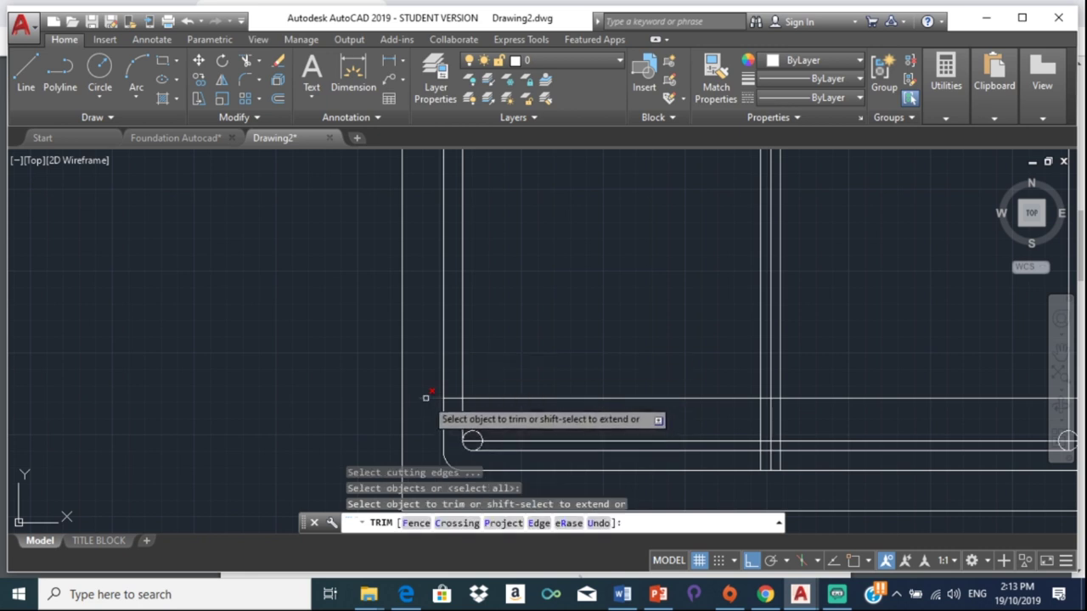
{"action": "left_click", "coordinate": [464, 361]}
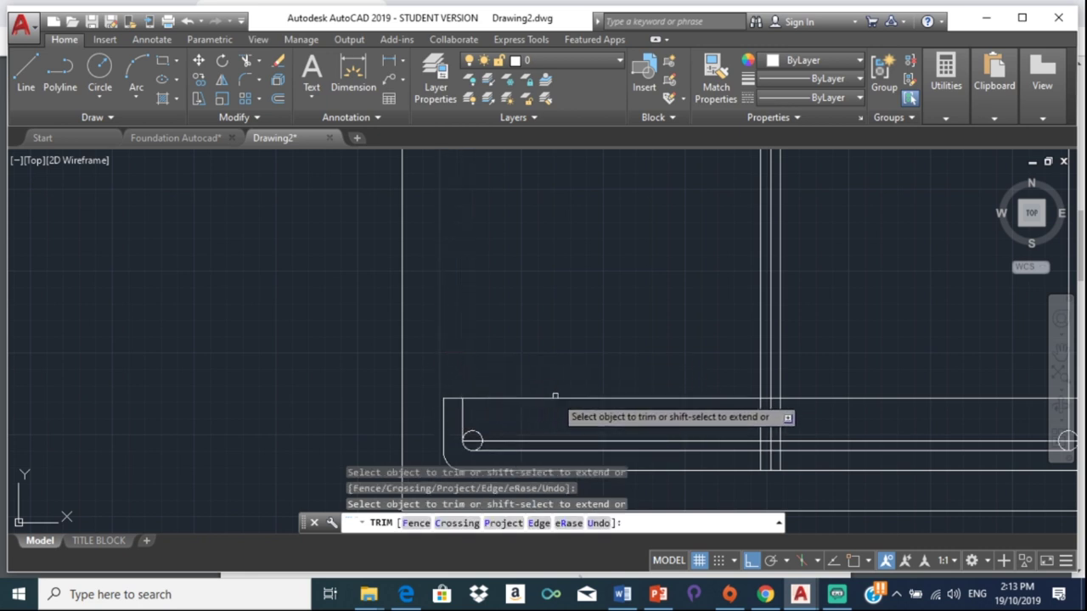
Step: Trim the hook line beyond the right bar and the vertical lines above the right hook
{"action": "middle_click_drag", "start_coordinate": [624, 393], "coordinate": [212, 299]}
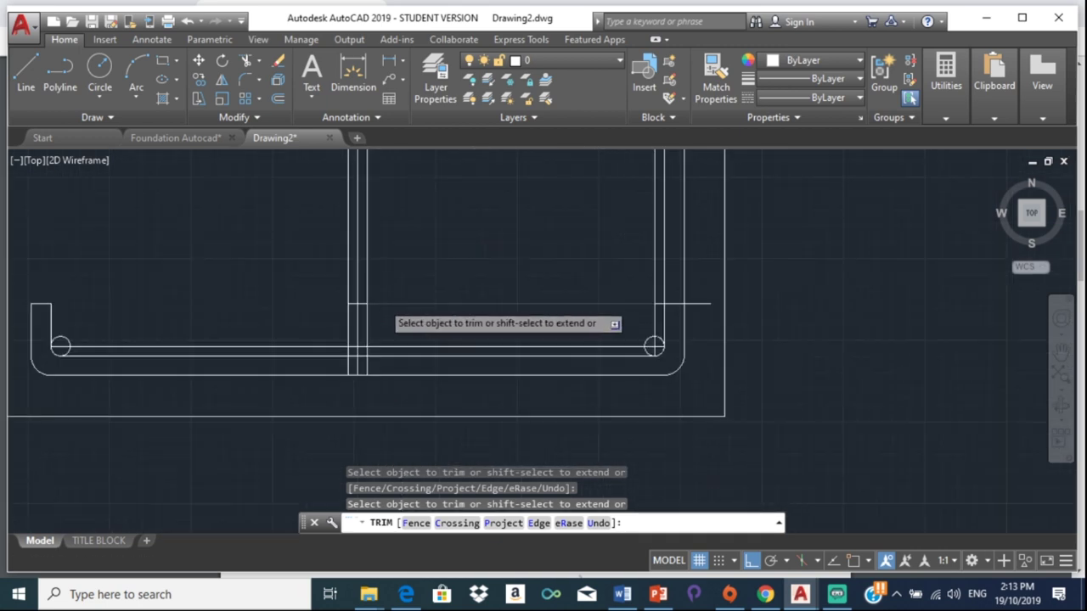
{"action": "scroll", "coordinate": [381, 302], "scroll_direction": "up", "scroll_amount": 4}
{"action": "scroll", "coordinate": [311, 311], "scroll_direction": "up", "scroll_amount": 2}
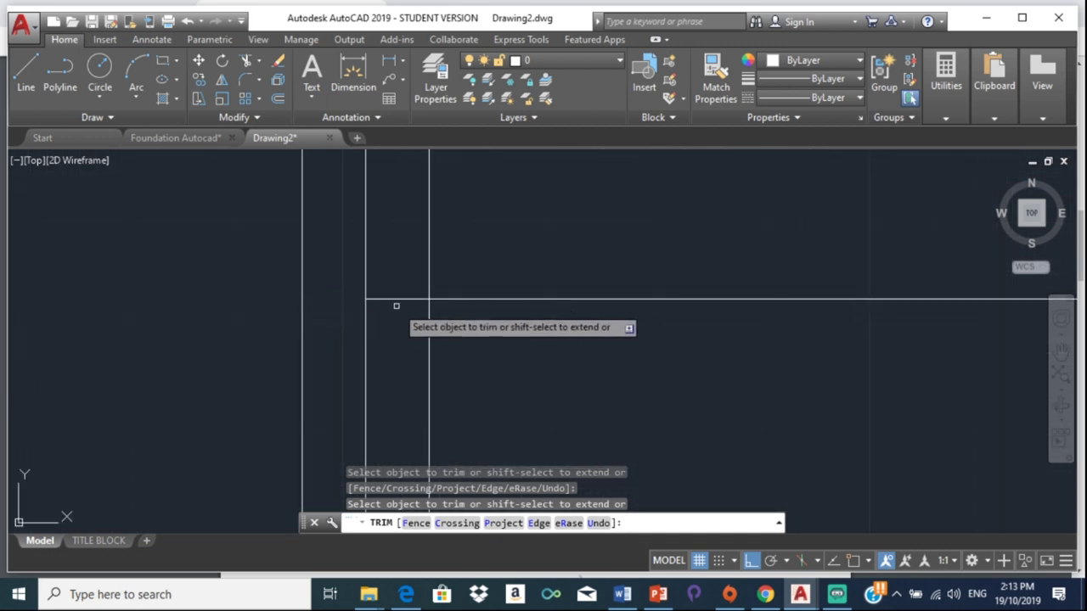
{"action": "scroll", "coordinate": [557, 277], "scroll_direction": "down", "scroll_amount": 5}
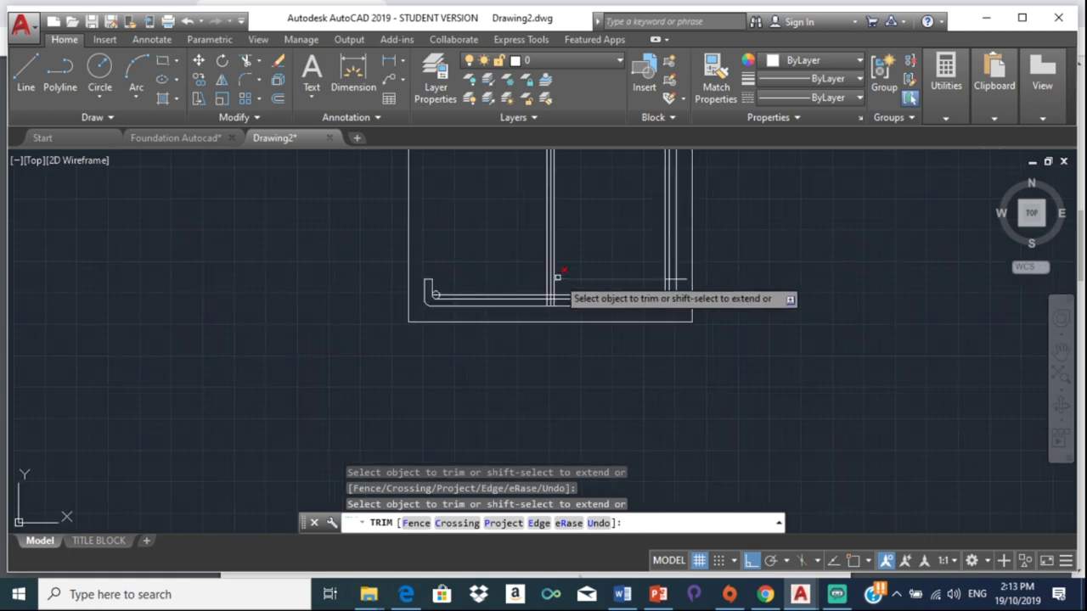
{"action": "scroll", "coordinate": [557, 276], "scroll_direction": "up", "scroll_amount": 2}
{"action": "left_click", "coordinate": [553, 292]}
{"action": "left_click", "coordinate": [551, 294]}
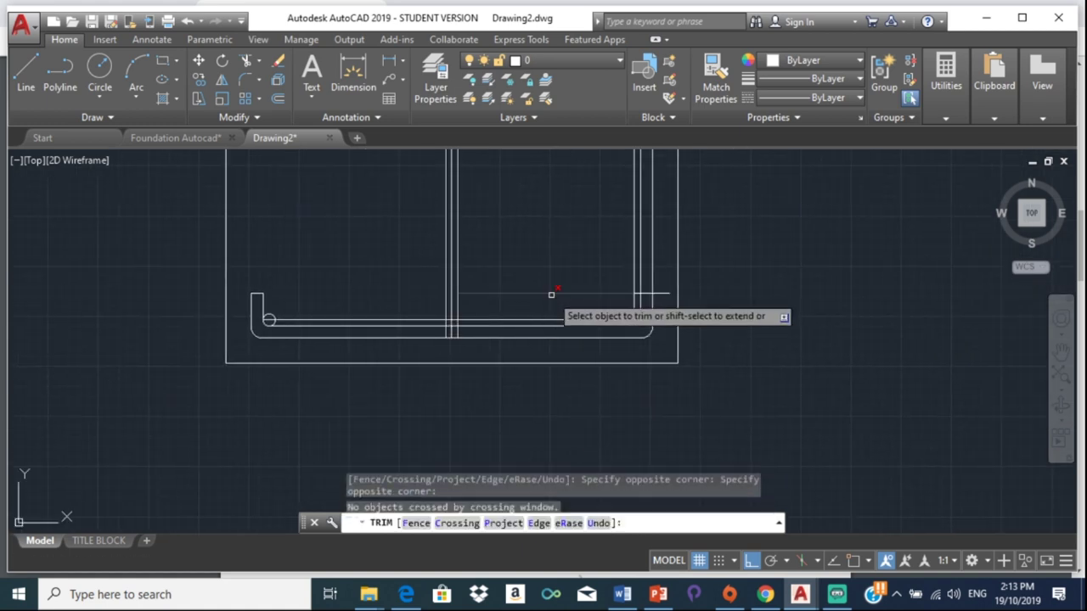
{"action": "left_click", "coordinate": [551, 293]}
{"action": "left_click", "coordinate": [557, 299]}
{"action": "scroll", "coordinate": [629, 265], "scroll_direction": "up", "scroll_amount": 4}
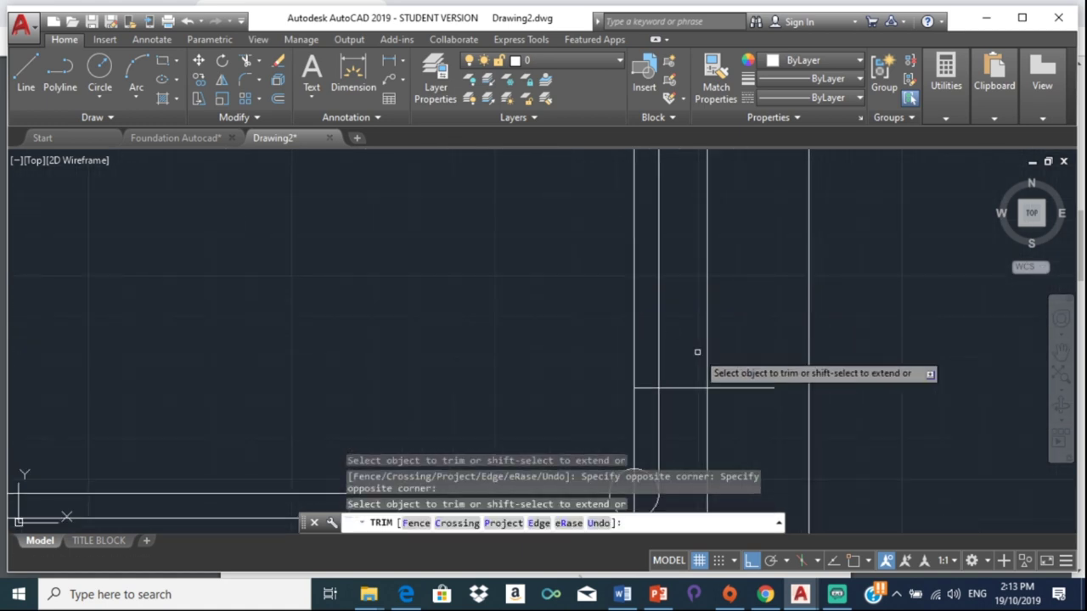
{"action": "left_click", "coordinate": [728, 388]}
{"action": "left_click", "coordinate": [633, 352]}
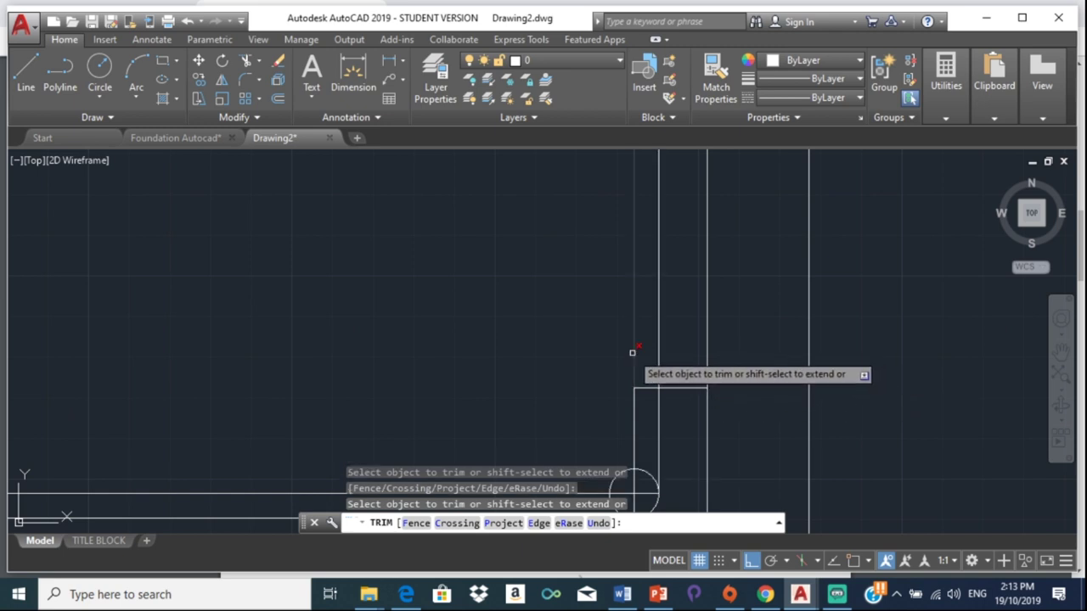
{"action": "left_click", "coordinate": [632, 354]}
{"action": "left_click", "coordinate": [643, 357]}
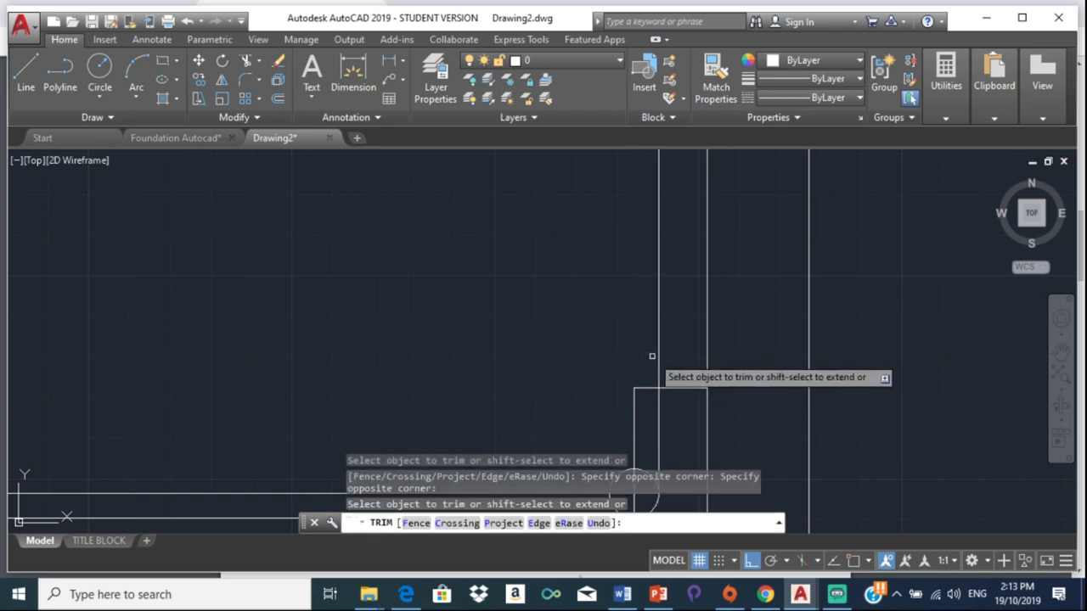
{"action": "left_click", "coordinate": [708, 343]}
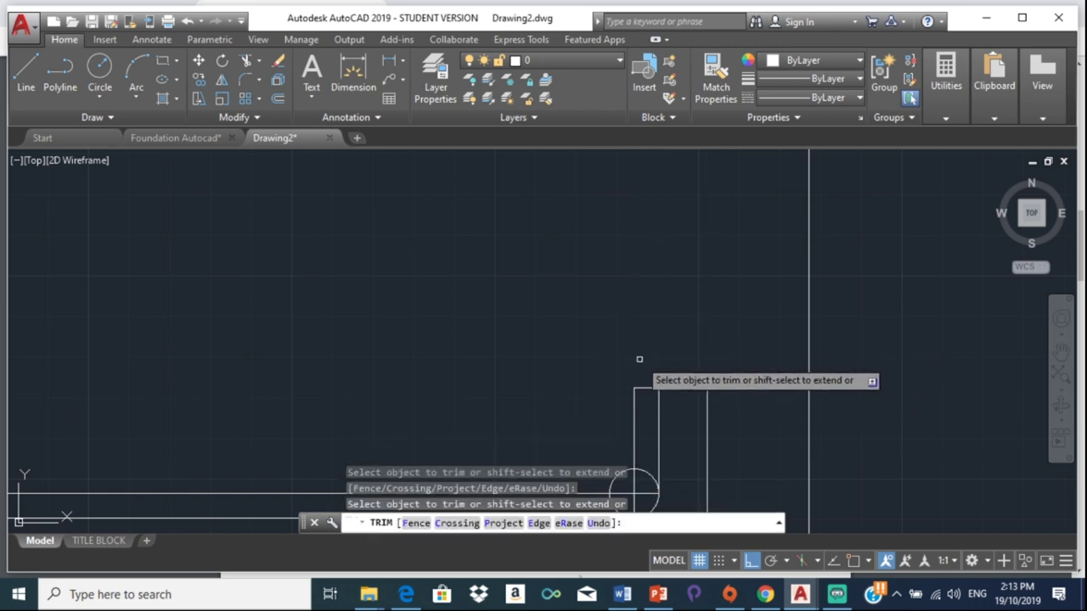
{"action": "scroll", "coordinate": [659, 353], "scroll_direction": "down", "scroll_amount": 3}
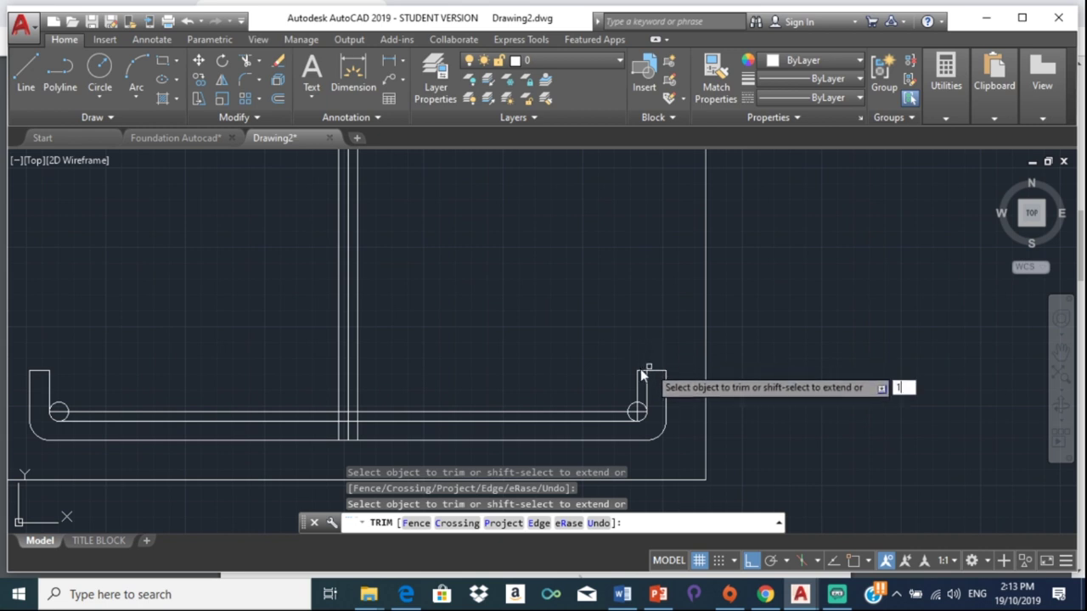
{"action": "key", "text": "Escape"}
Step: Delete the leftover vertical line at the right hook
{"action": "scroll", "coordinate": [634, 371], "scroll_direction": "up", "scroll_amount": 5}
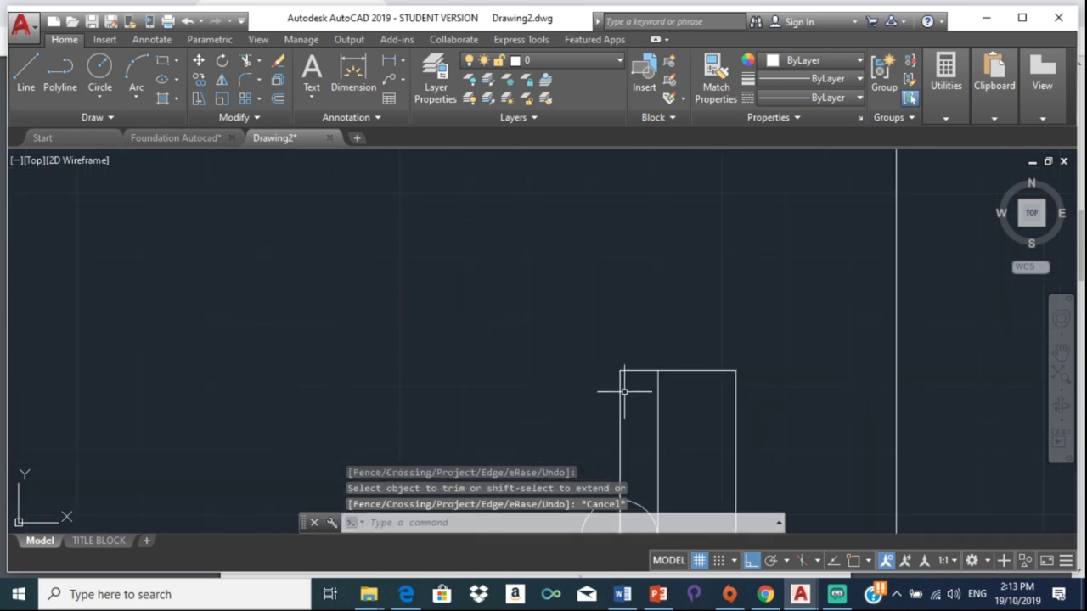
{"action": "left_click", "coordinate": [618, 400]}
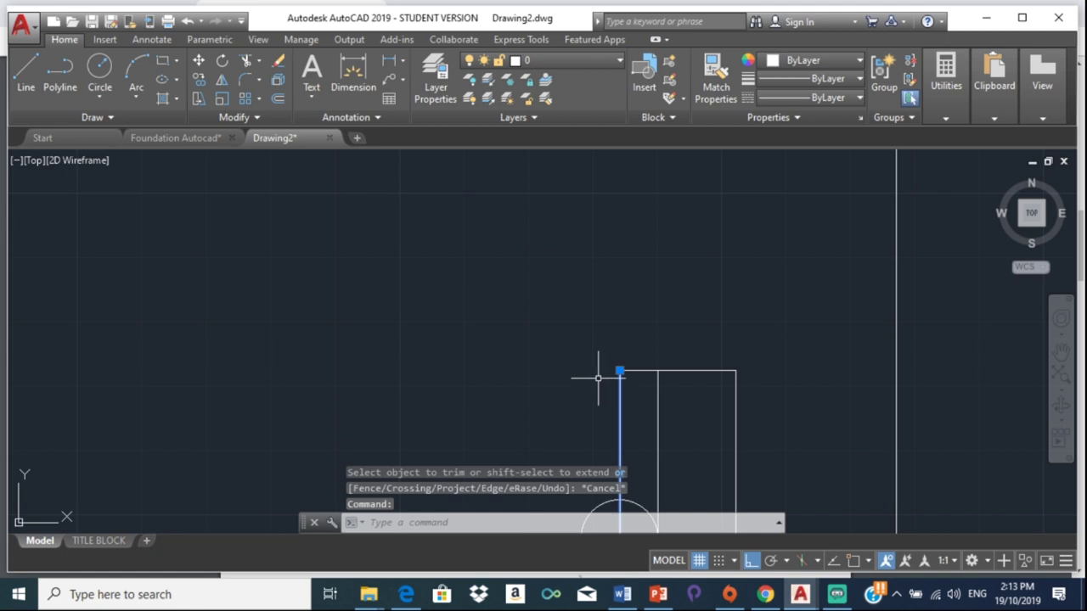
{"action": "key", "text": "Delete"}
Step: Trim away the horizontal segment to the right of the column bar lines
{"action": "key", "text": "Return"}
{"action": "key", "text": "Return"}
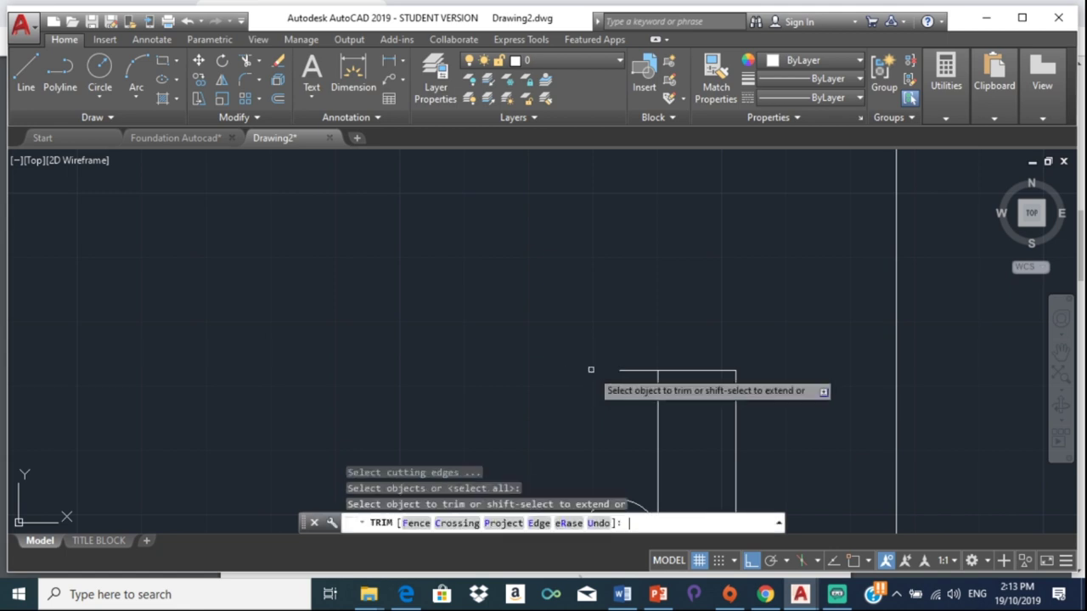
{"action": "scroll", "coordinate": [640, 372], "scroll_direction": "down", "scroll_amount": 5}
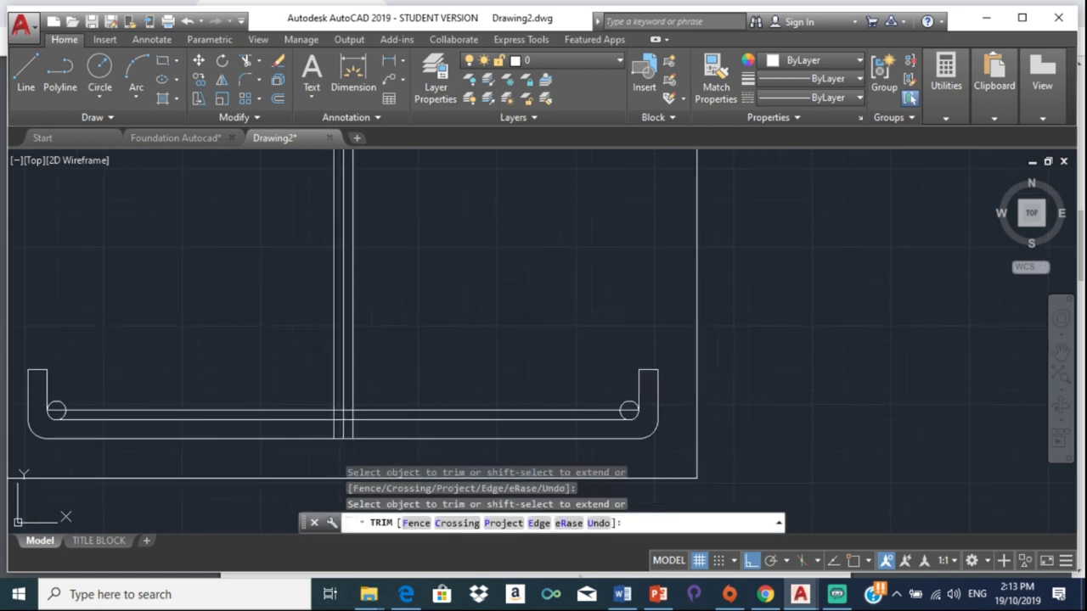
{"action": "middle_click_drag", "start_coordinate": [583, 366], "coordinate": [625, 306]}
{"action": "scroll", "coordinate": [361, 331], "scroll_direction": "up", "scroll_amount": 3}
{"action": "middle_click_drag", "start_coordinate": [309, 330], "coordinate": [468, 334]}
{"action": "scroll", "coordinate": [263, 298], "scroll_direction": "down", "scroll_amount": 4}
{"action": "scroll", "coordinate": [390, 347], "scroll_direction": "down", "scroll_amount": 3}
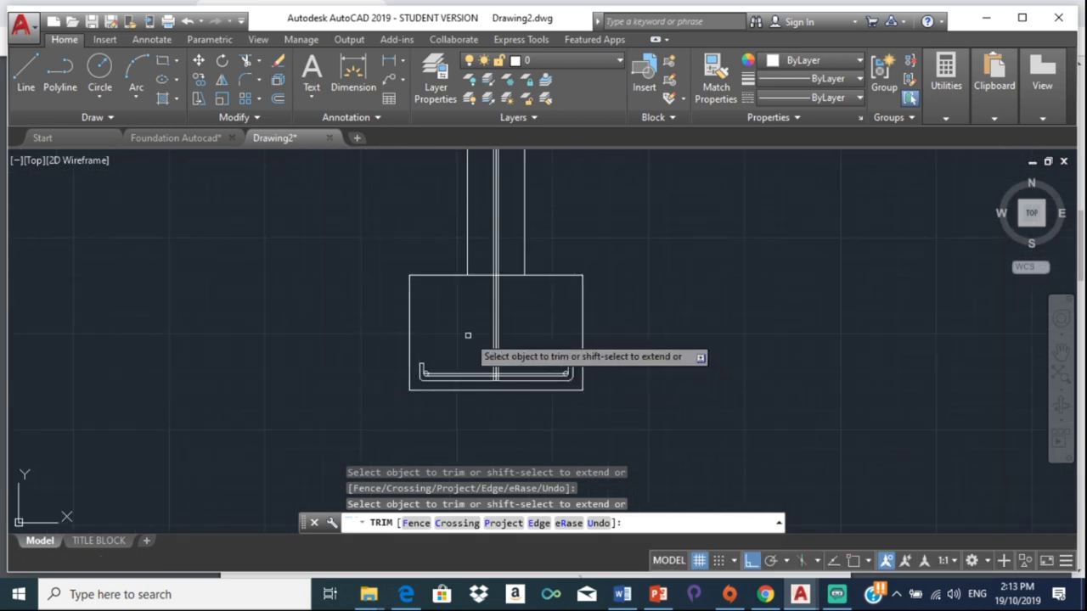
{"action": "scroll", "coordinate": [495, 342], "scroll_direction": "up", "scroll_amount": 3}
{"action": "scroll", "coordinate": [479, 328], "scroll_direction": "down", "scroll_amount": 1}
{"action": "scroll", "coordinate": [483, 393], "scroll_direction": "up", "scroll_amount": 2}
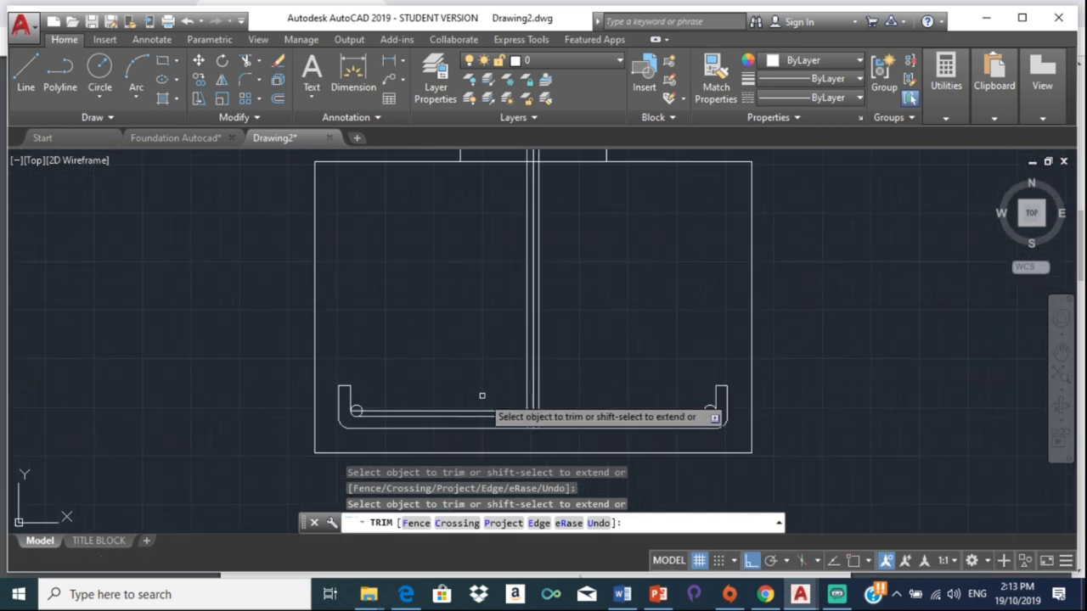
{"action": "scroll", "coordinate": [483, 417], "scroll_direction": "up", "scroll_amount": 2}
{"action": "scroll", "coordinate": [563, 406], "scroll_direction": "up", "scroll_amount": 2}
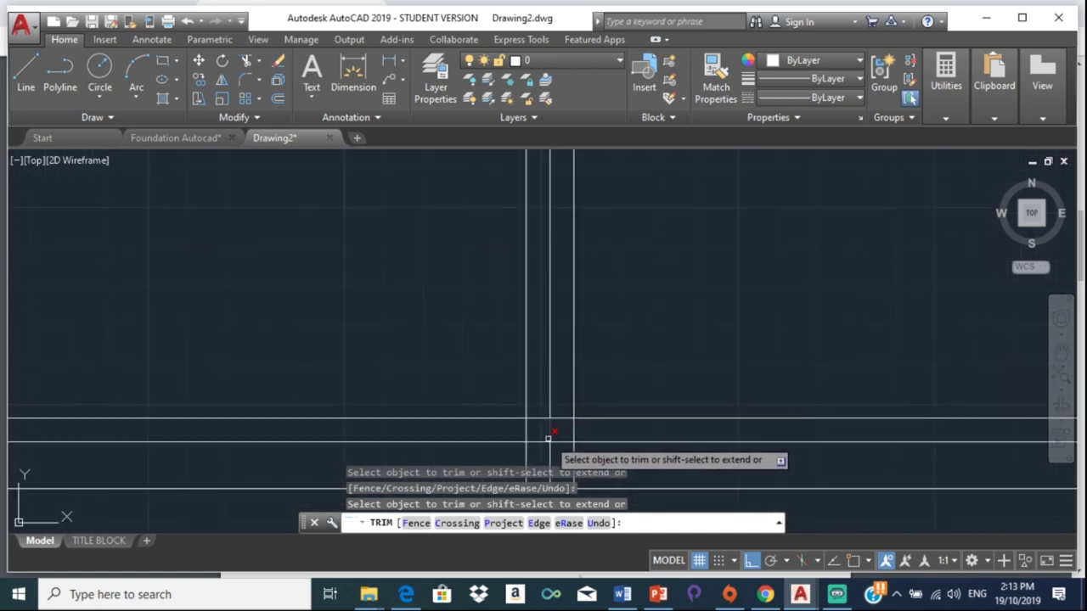
{"action": "scroll", "coordinate": [558, 437], "scroll_direction": "down", "scroll_amount": 1}
{"action": "scroll", "coordinate": [556, 448], "scroll_direction": "down", "scroll_amount": 2}
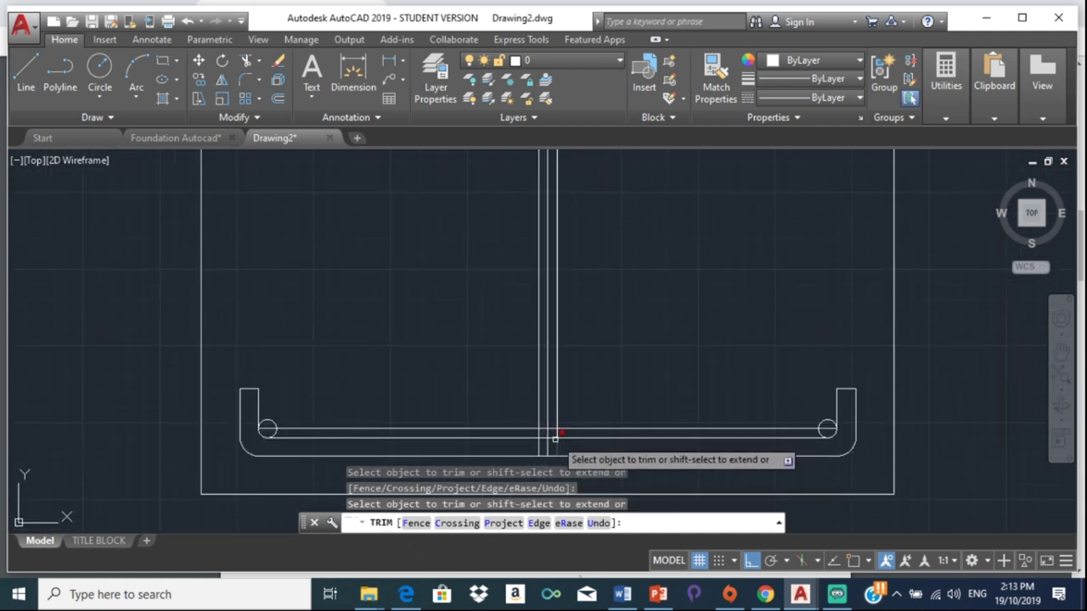
{"action": "scroll", "coordinate": [561, 439], "scroll_direction": "up", "scroll_amount": 2}
{"action": "left_click", "coordinate": [567, 422]}
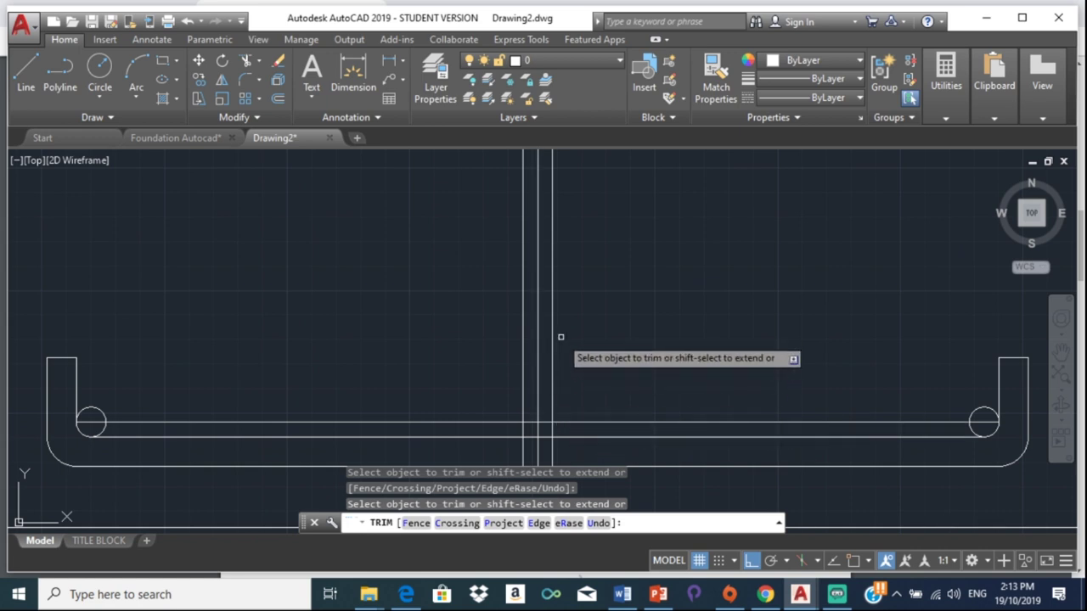
Step: Offset the column's vertical line 6 units to the right
{"action": "key", "text": "Escape"}
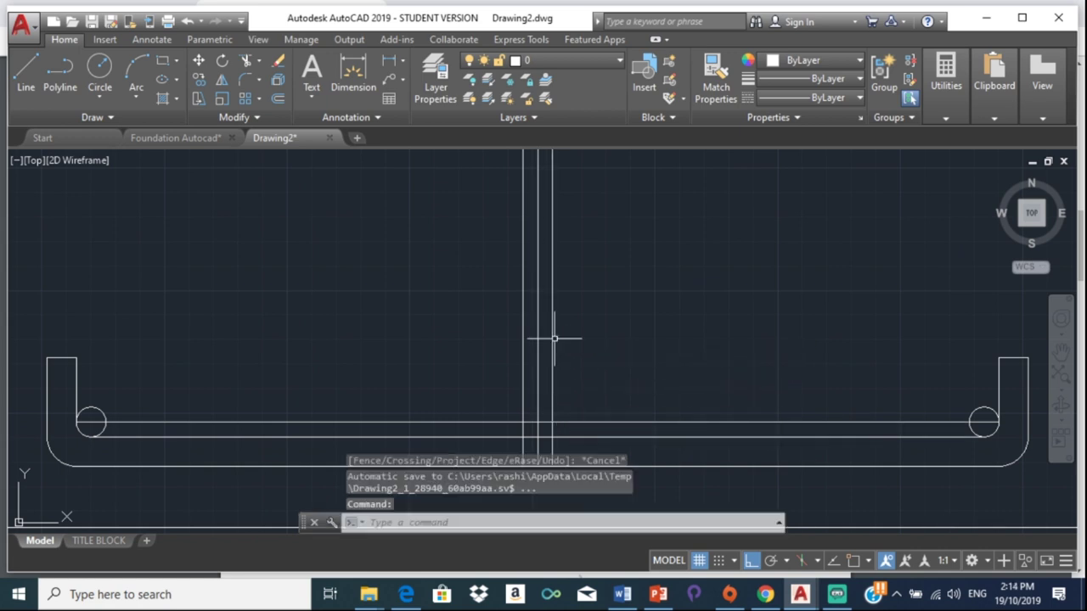
{"action": "type", "text": "Off"}
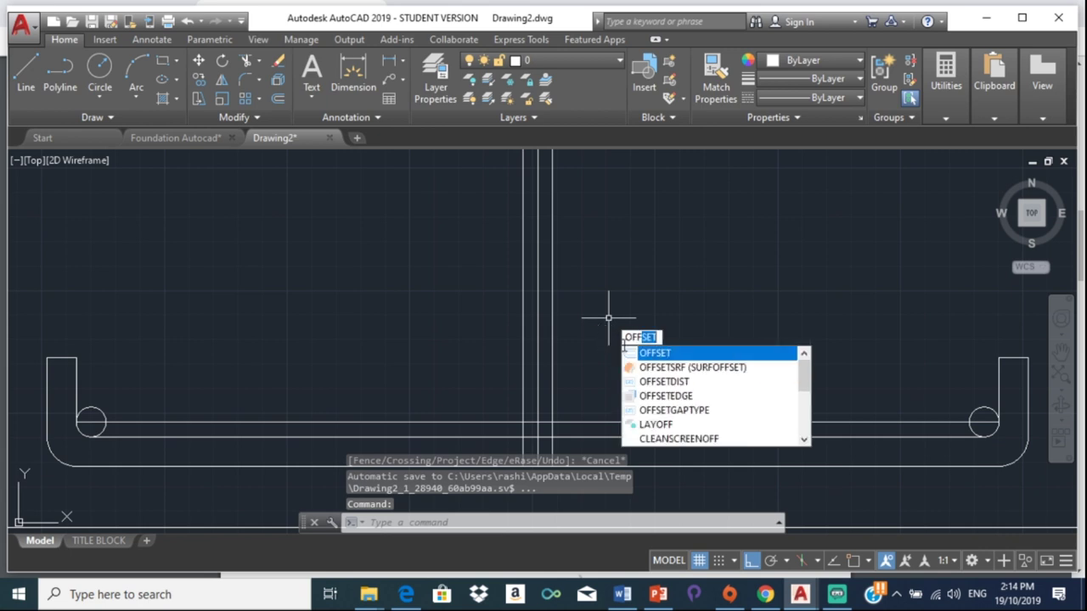
{"action": "key", "text": "Return"}
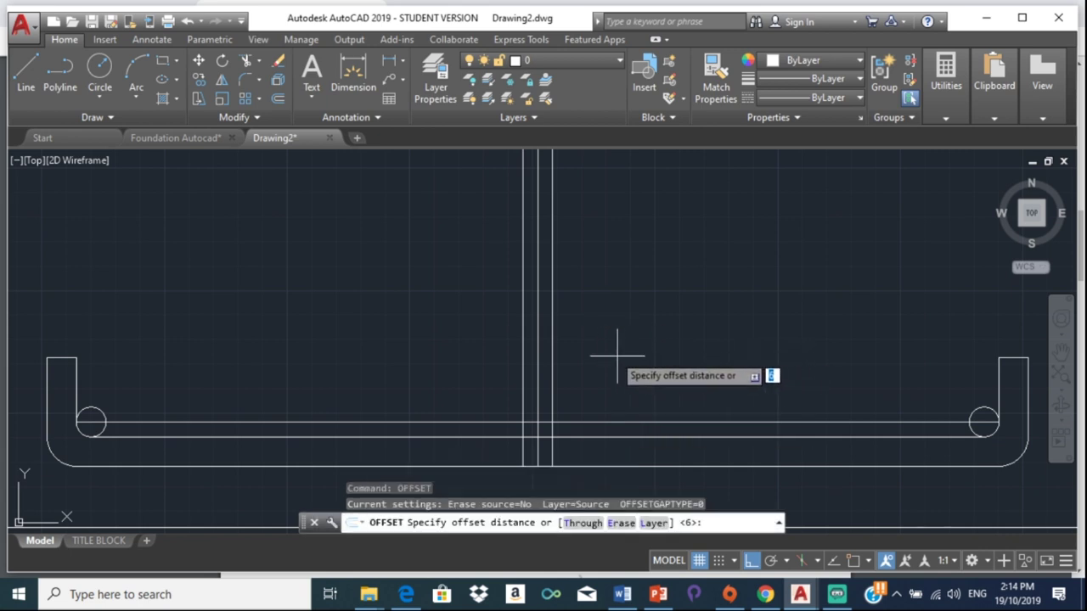
{"action": "type", "text": "6"}
{"action": "key", "text": "Return"}
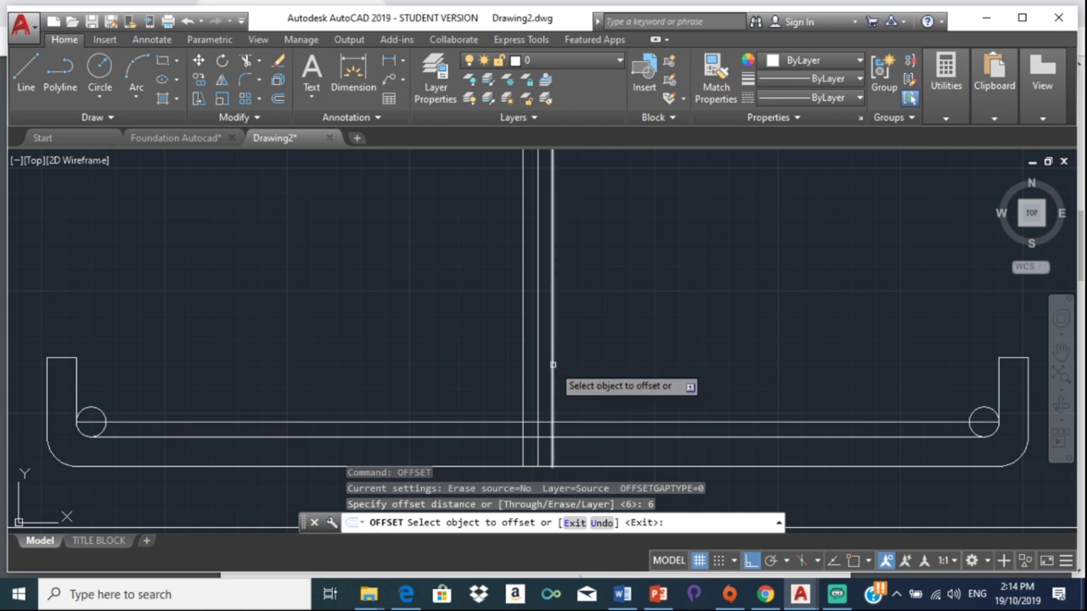
{"action": "left_click", "coordinate": [552, 359]}
{"action": "left_click", "coordinate": [595, 362]}
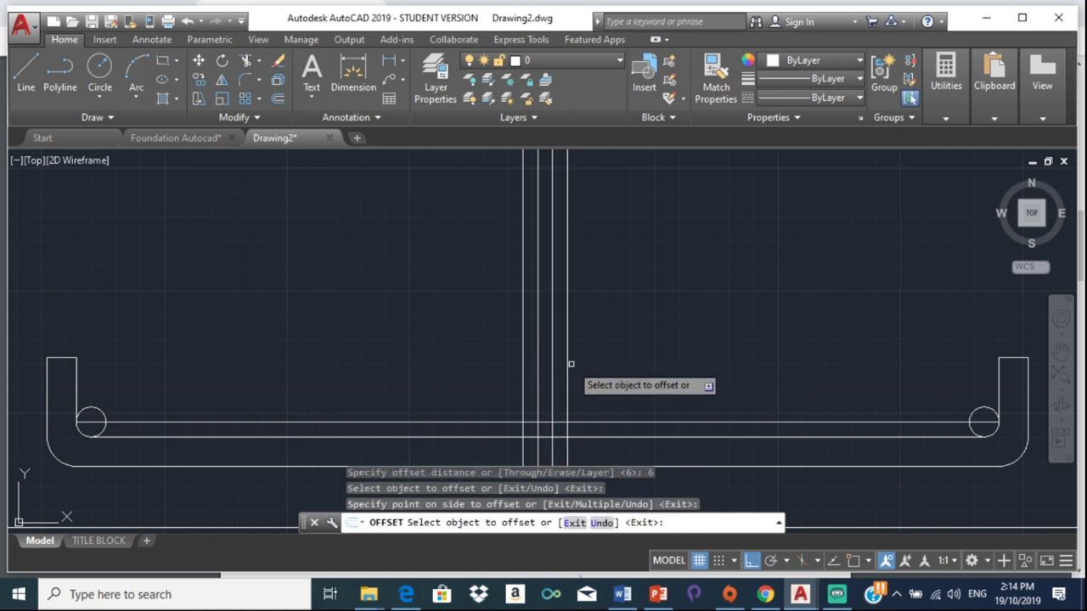
{"action": "key", "text": "Escape"}
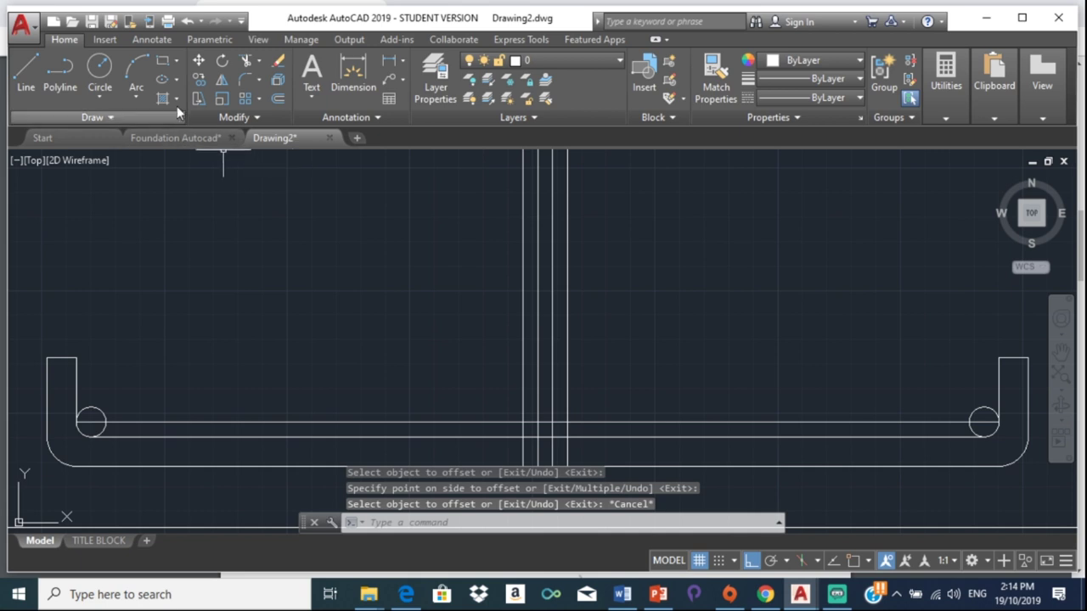
Step: With object snap on, draw a radius-6 circle at the column and base bar intersection
{"action": "left_click", "coordinate": [99, 68]}
{"action": "scroll", "coordinate": [578, 427], "scroll_direction": "up", "scroll_amount": 3}
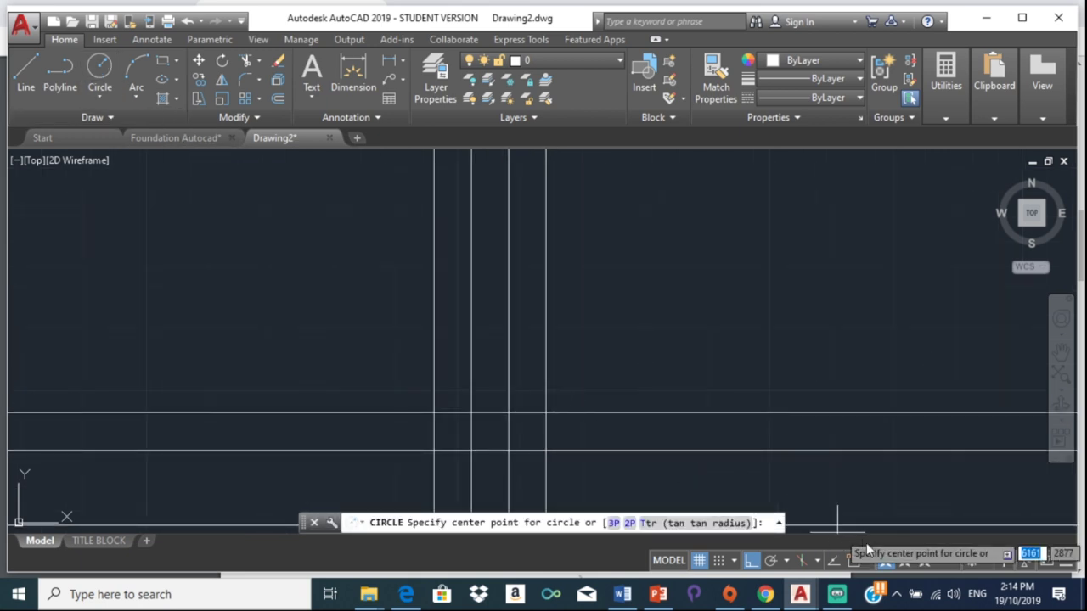
{"action": "left_click", "coordinate": [856, 563]}
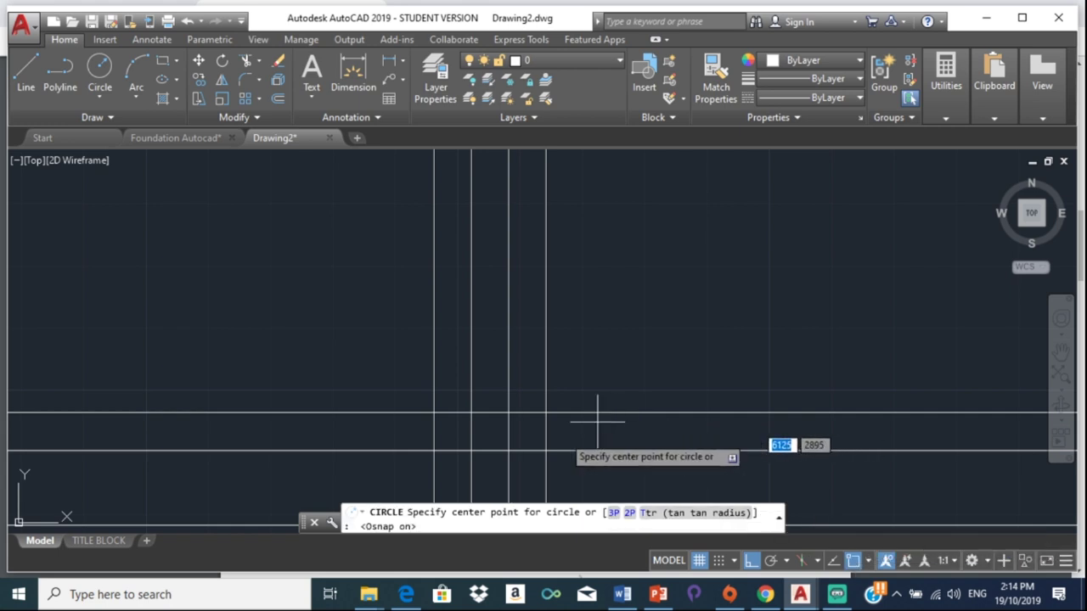
{"action": "left_click", "coordinate": [546, 414]}
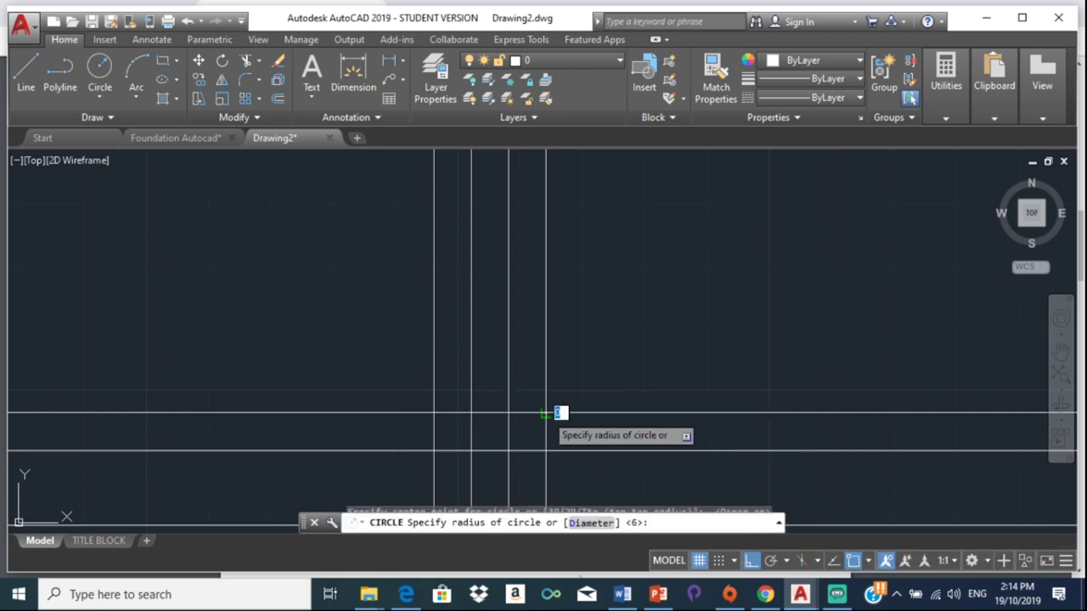
{"action": "left_click", "coordinate": [580, 430]}
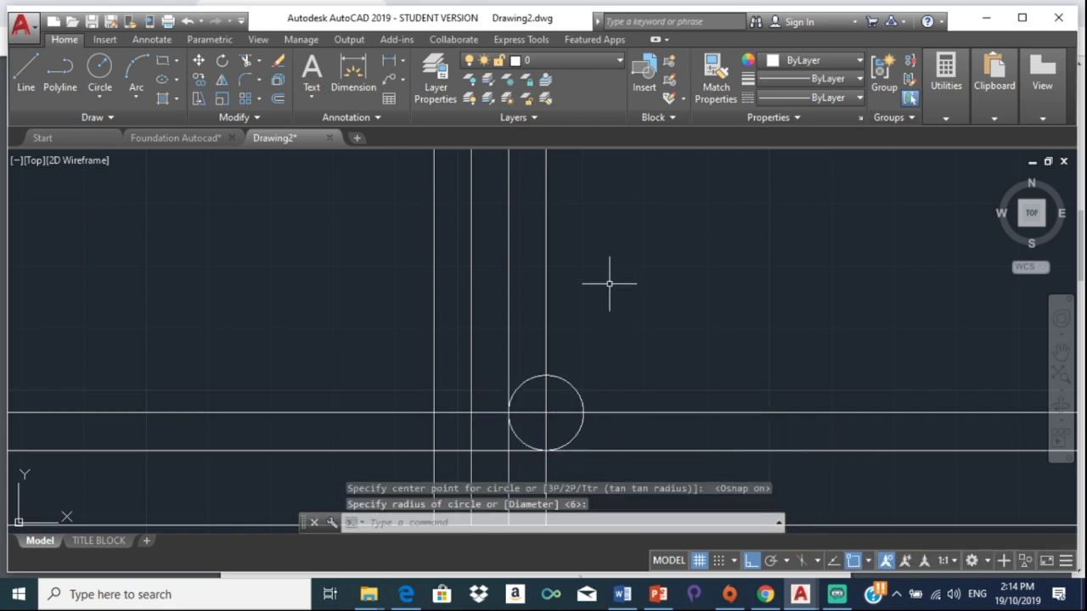
{"action": "key", "text": "Escape"}
Step: Start the TRIM command with the tr alias
{"action": "scroll", "coordinate": [593, 341], "scroll_direction": "down", "scroll_amount": 3}
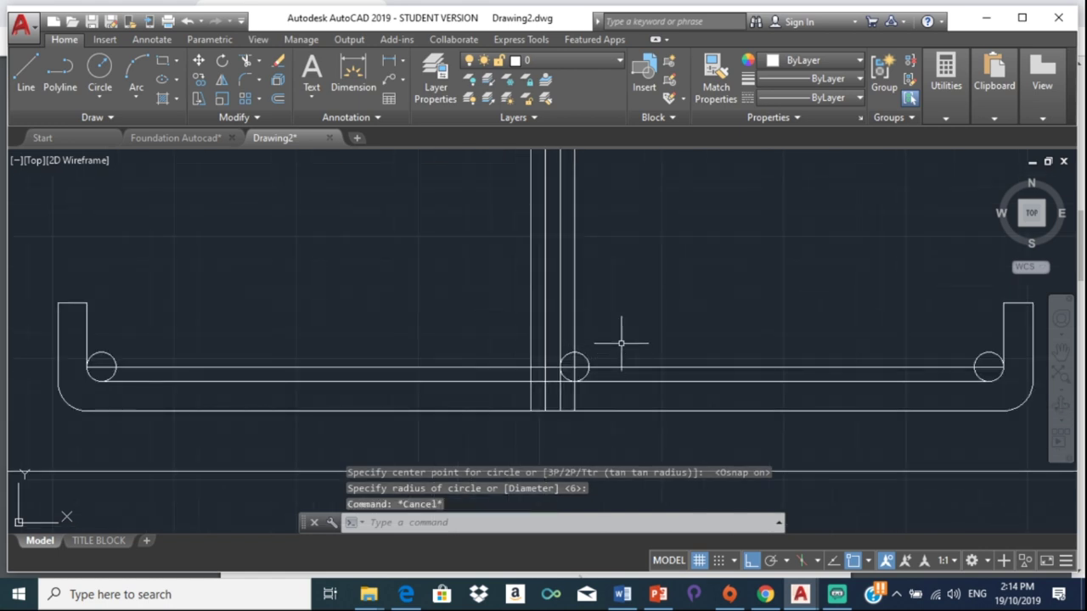
{"action": "scroll", "coordinate": [621, 343], "scroll_direction": "down", "scroll_amount": 2}
{"action": "scroll", "coordinate": [594, 378], "scroll_direction": "up", "scroll_amount": 2}
{"action": "scroll", "coordinate": [560, 365], "scroll_direction": "up", "scroll_amount": 2}
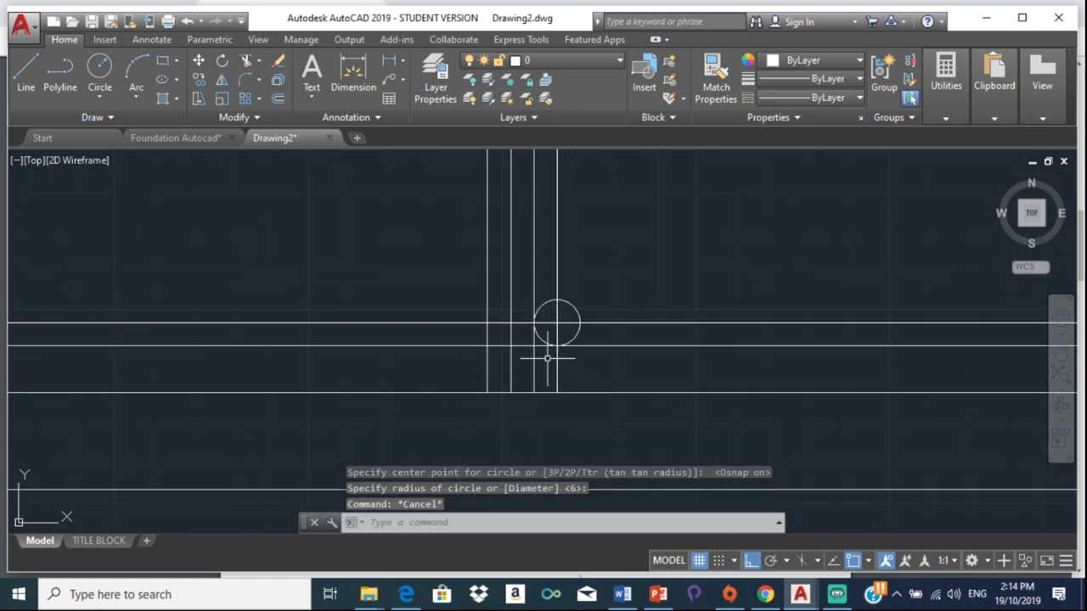
{"action": "scroll", "coordinate": [537, 348], "scroll_direction": "up", "scroll_amount": 4}
{"action": "type", "text": "tr"}
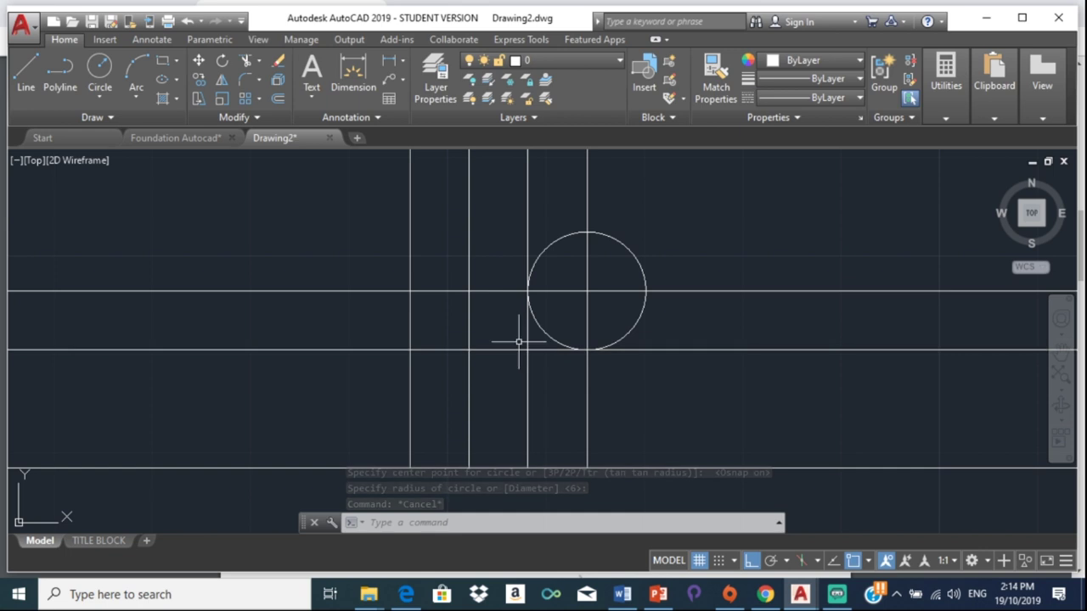
{"action": "key", "text": "Return"}
{"action": "key", "text": "Return"}
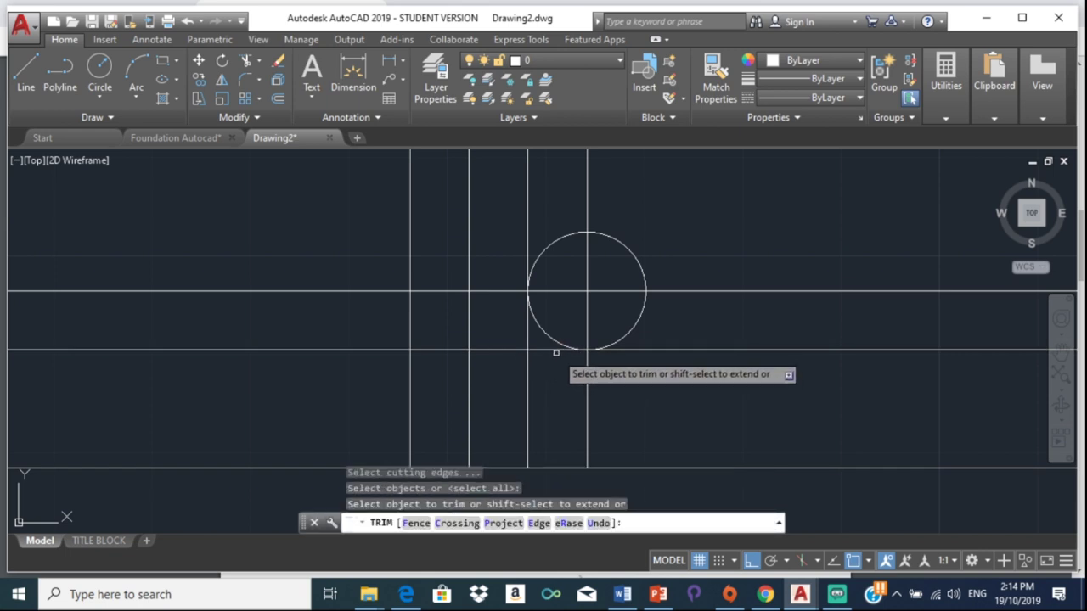
{"action": "left_click", "coordinate": [528, 328]}
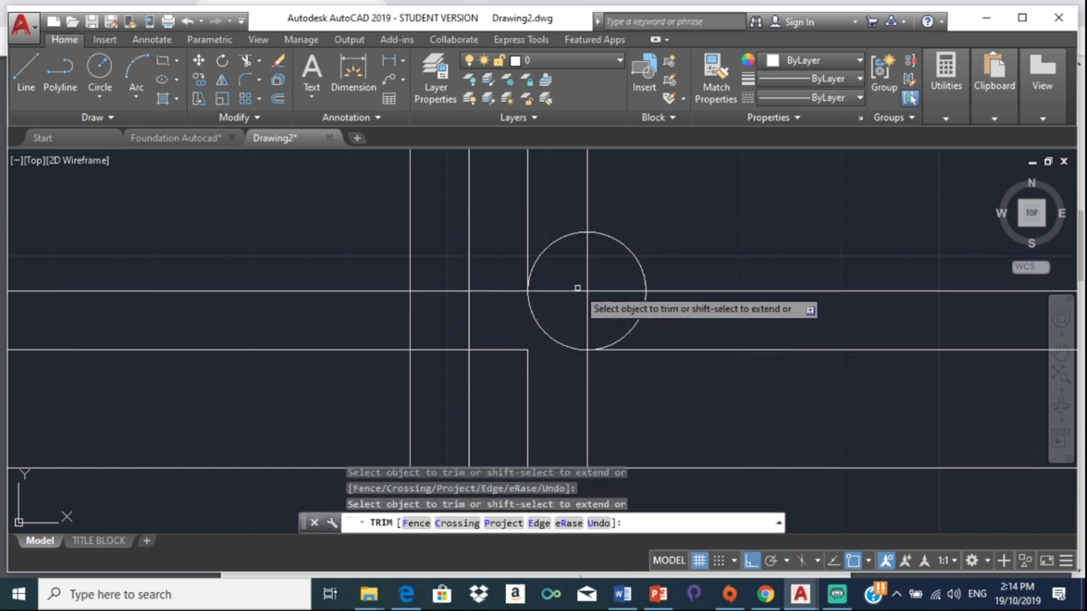
{"action": "scroll", "coordinate": [557, 312], "scroll_direction": "down", "scroll_amount": 4}
{"action": "left_click", "coordinate": [546, 312]}
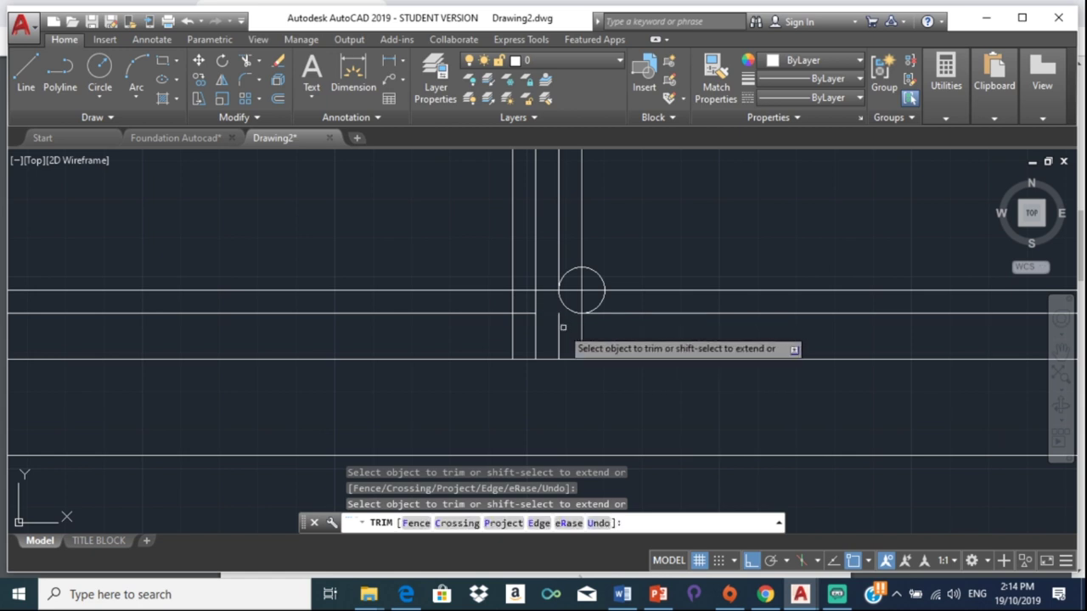
{"action": "left_click", "coordinate": [557, 327]}
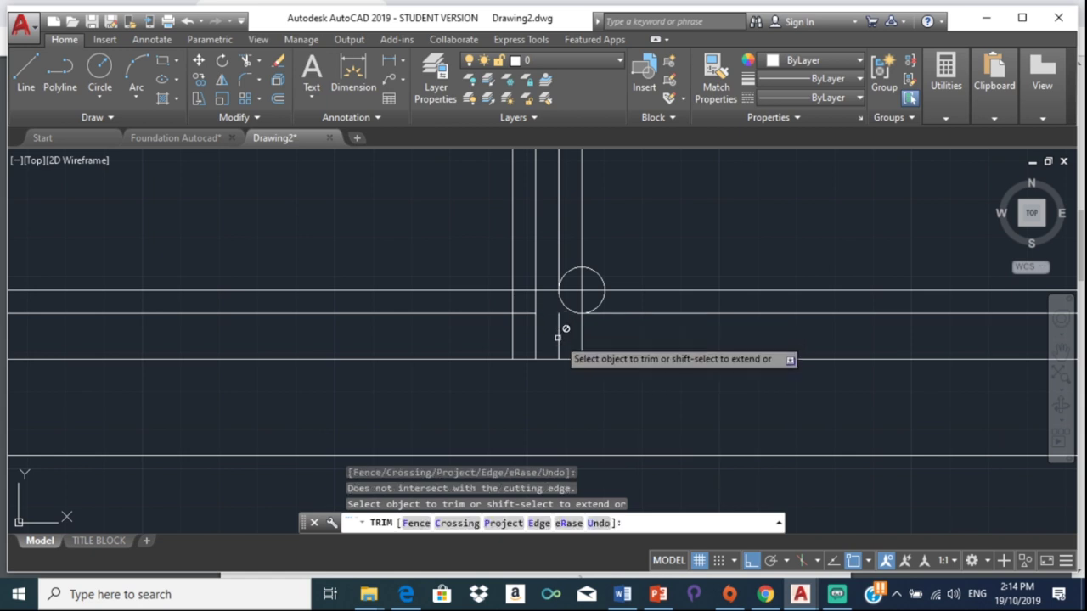
{"action": "key", "text": "Escape"}
{"action": "left_click", "coordinate": [558, 336]}
{"action": "key", "text": "Delete"}
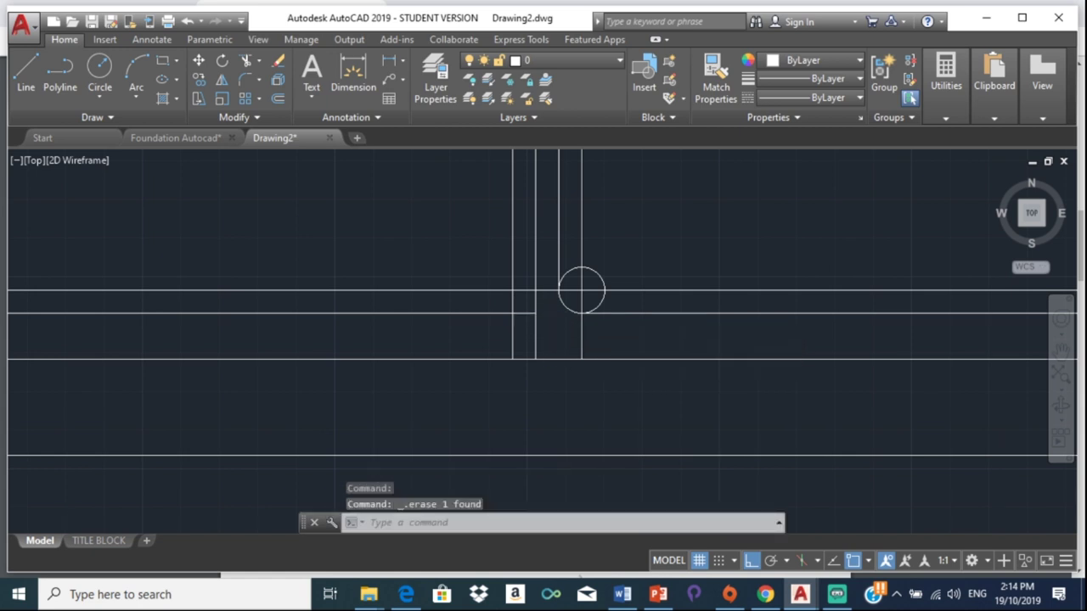
{"action": "scroll", "coordinate": [551, 336], "scroll_direction": "down", "scroll_amount": 3}
{"action": "scroll", "coordinate": [576, 272], "scroll_direction": "up", "scroll_amount": 2}
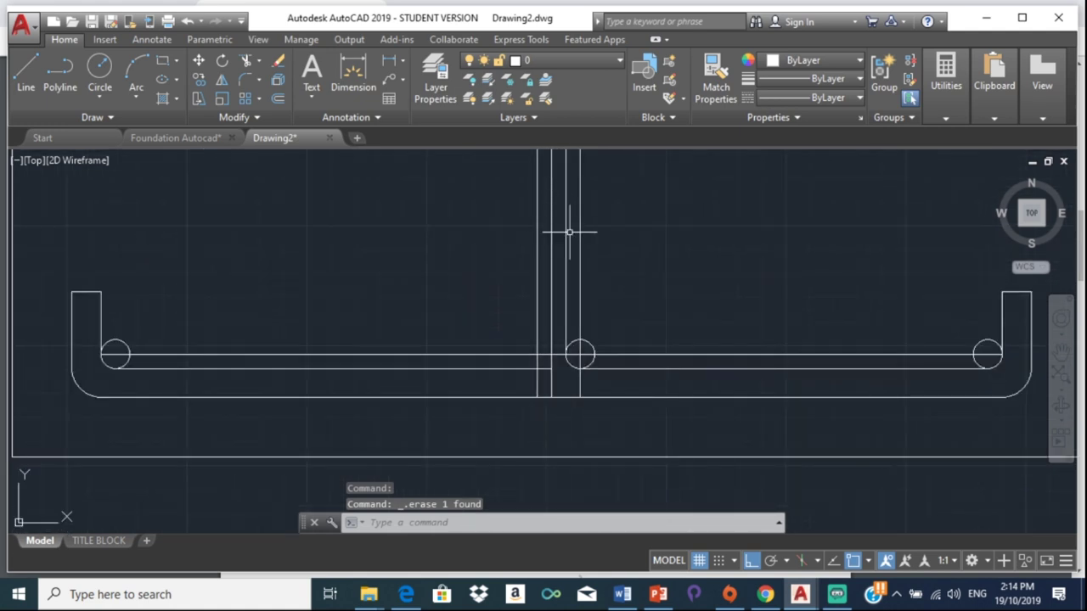
{"action": "scroll", "coordinate": [567, 230], "scroll_direction": "down", "scroll_amount": 3}
{"action": "middle_click_drag", "start_coordinate": [566, 230], "coordinate": [573, 306]}
{"action": "scroll", "coordinate": [578, 271], "scroll_direction": "up", "scroll_amount": 2}
{"action": "scroll", "coordinate": [583, 222], "scroll_direction": "up", "scroll_amount": 5}
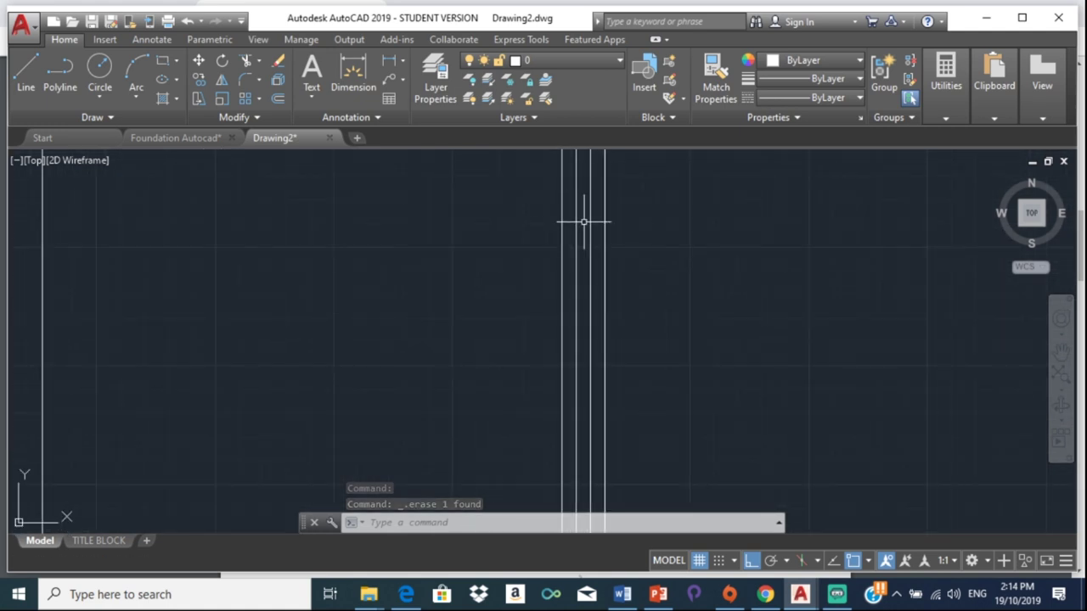
{"action": "scroll", "coordinate": [585, 255], "scroll_direction": "down", "scroll_amount": 4}
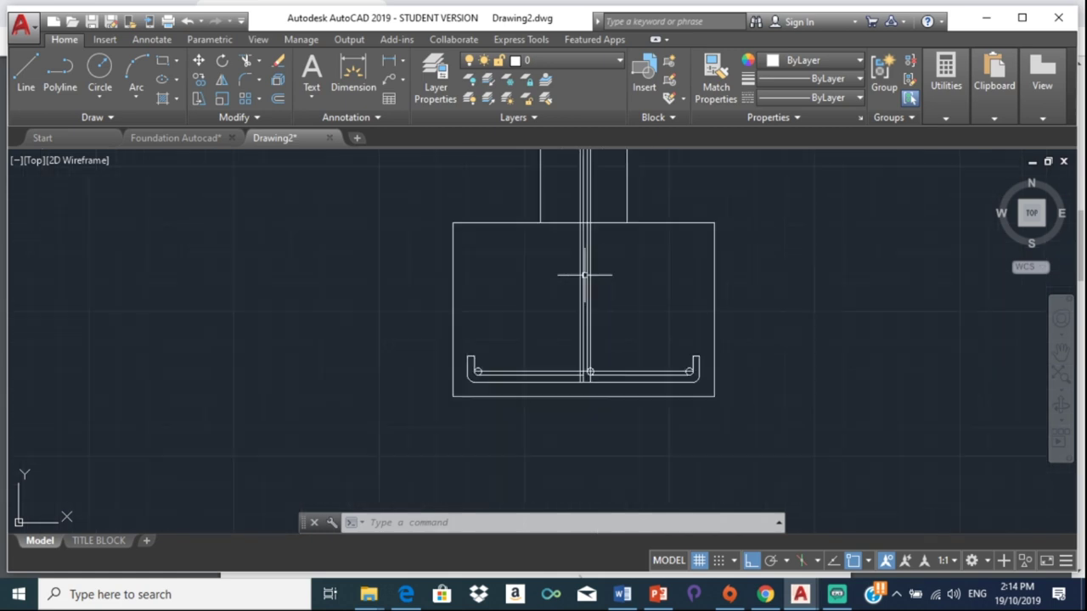
{"action": "scroll", "coordinate": [594, 391], "scroll_direction": "up", "scroll_amount": 3}
{"action": "scroll", "coordinate": [576, 303], "scroll_direction": "up", "scroll_amount": 2}
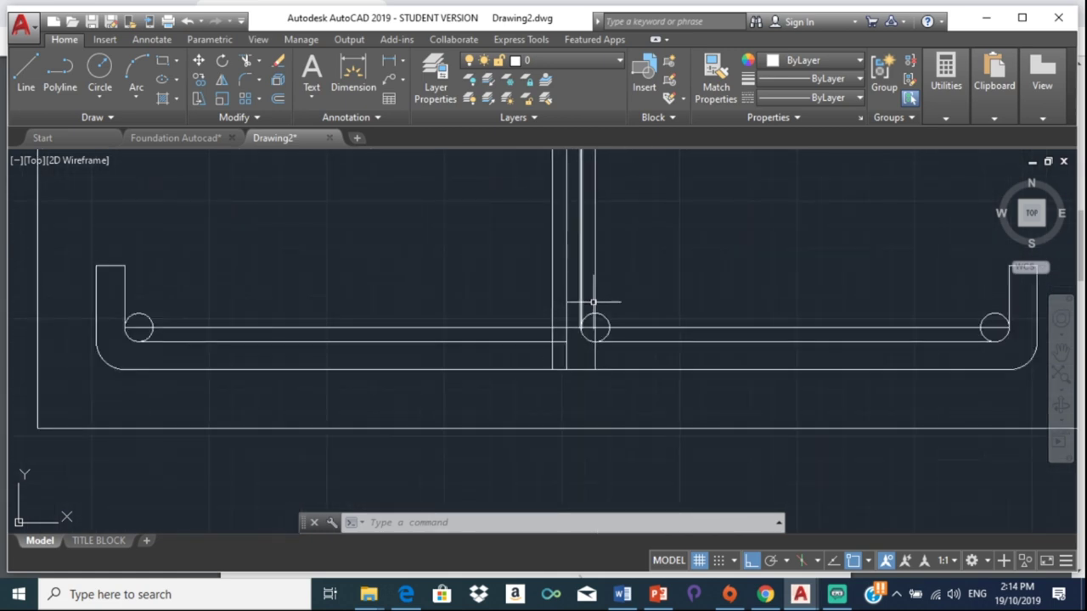
{"action": "scroll", "coordinate": [580, 304], "scroll_direction": "up", "scroll_amount": 2}
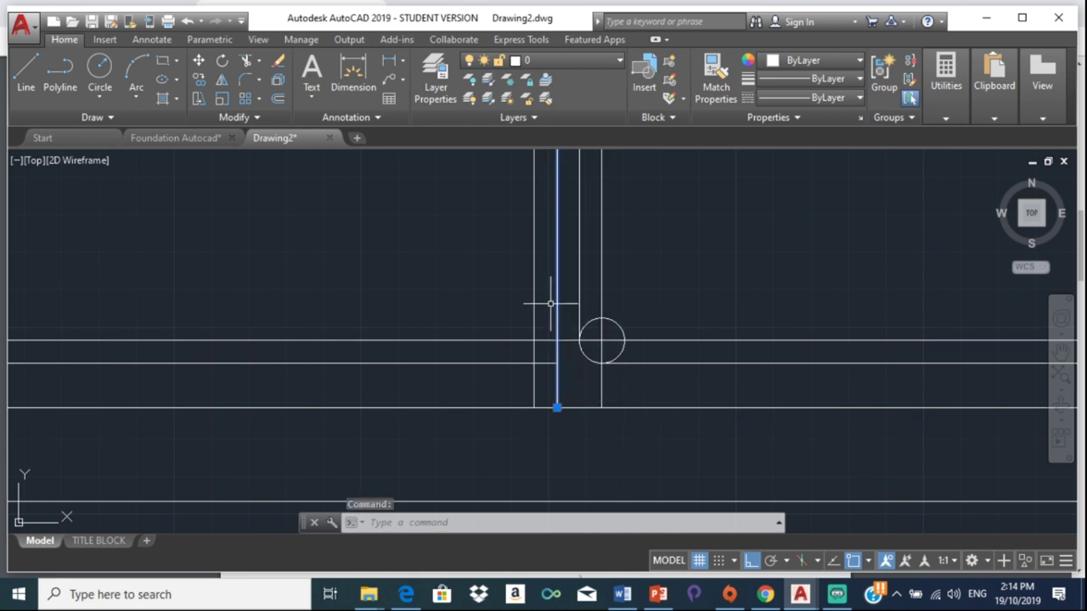
{"action": "key", "text": "Delete"}
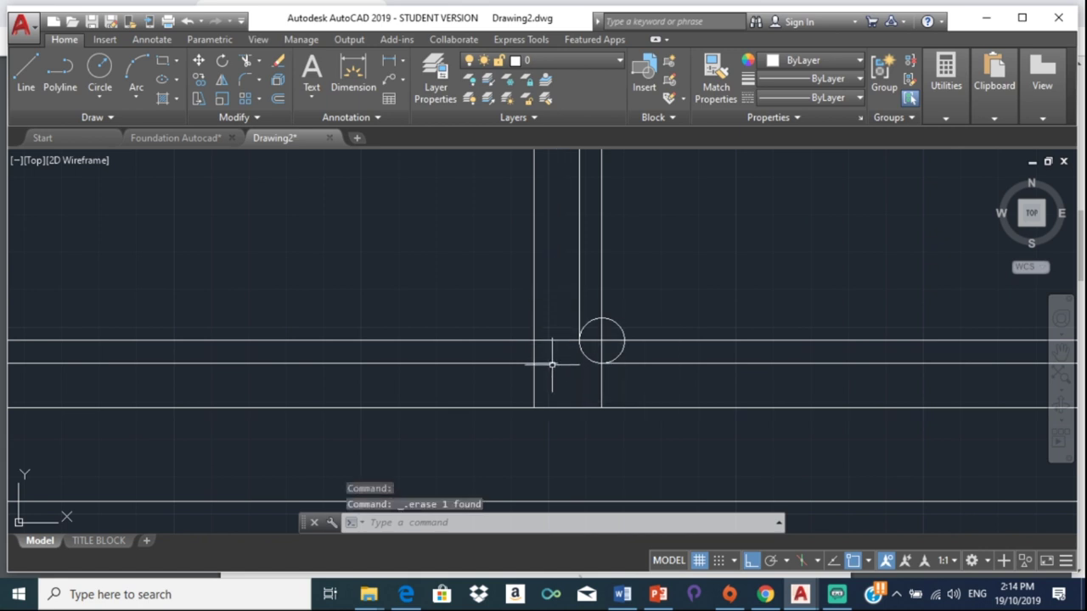
{"action": "type", "text": "tr"}
{"action": "key", "text": "Return"}
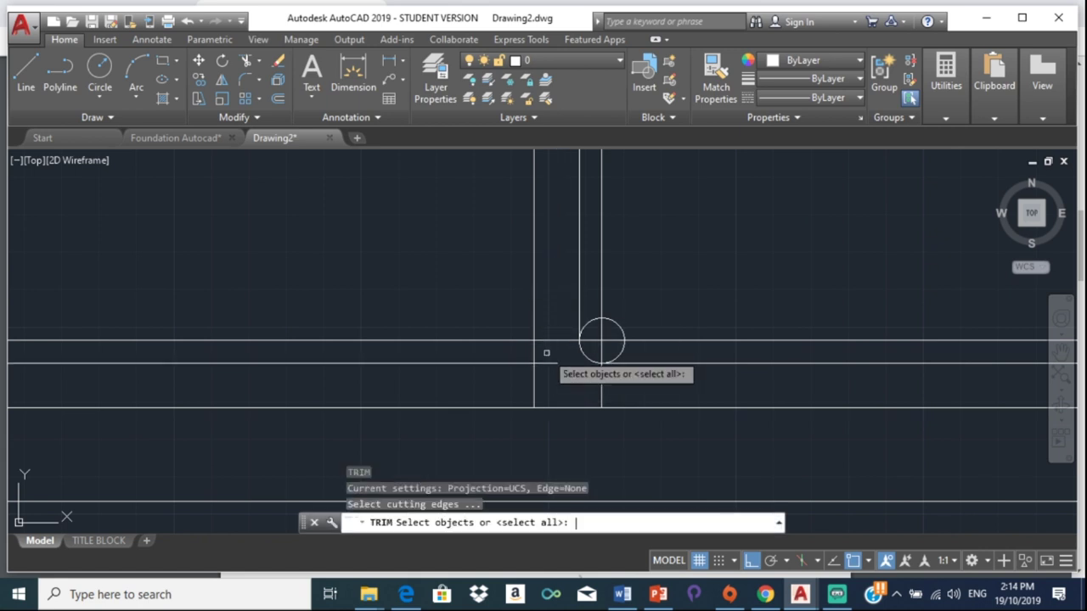
{"action": "key", "text": "Return"}
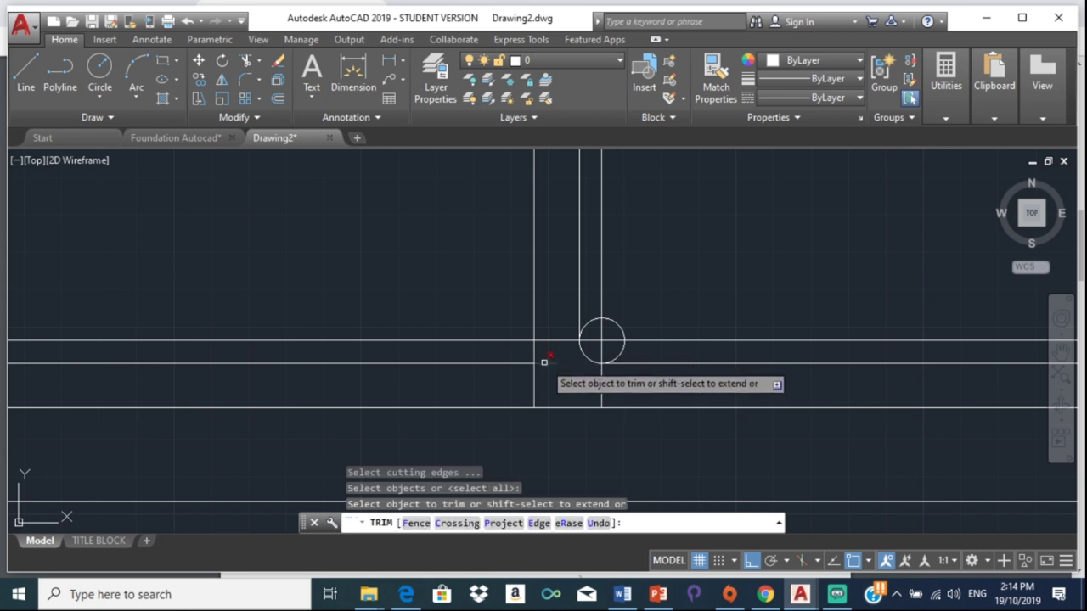
{"action": "left_click", "coordinate": [545, 362]}
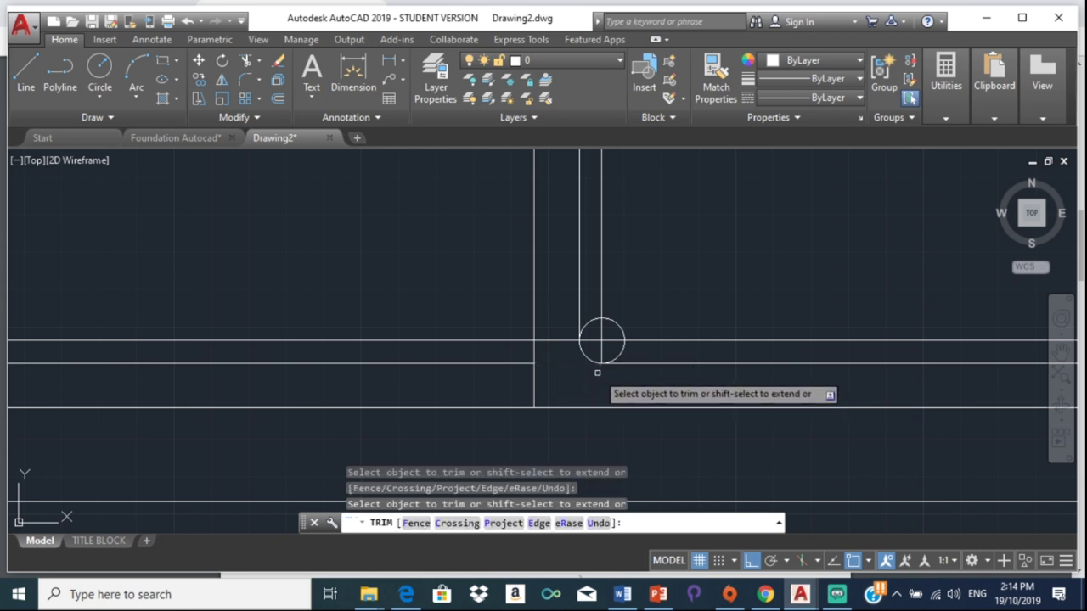
{"action": "key", "text": "Escape"}
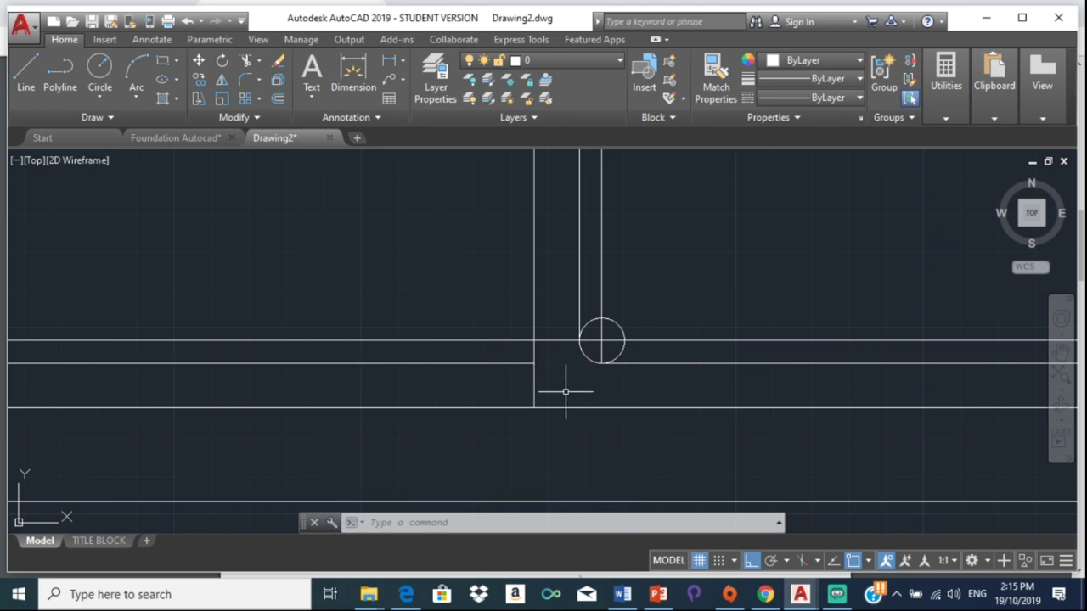
{"action": "scroll", "coordinate": [498, 371], "scroll_direction": "down", "scroll_amount": 4}
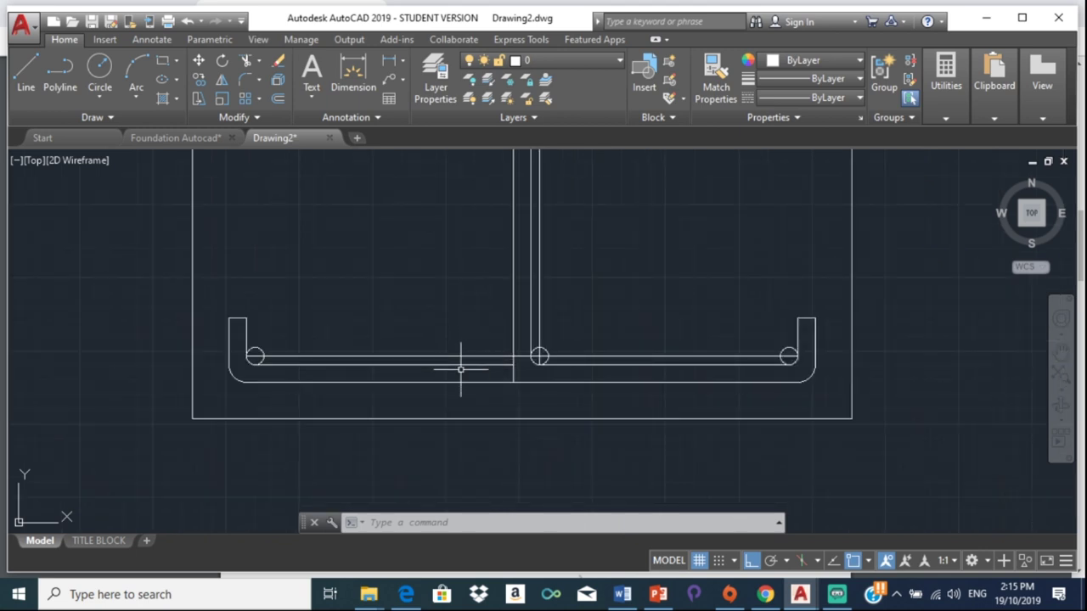
{"action": "scroll", "coordinate": [534, 367], "scroll_direction": "up", "scroll_amount": 2}
{"action": "scroll", "coordinate": [526, 368], "scroll_direction": "up", "scroll_amount": 4}
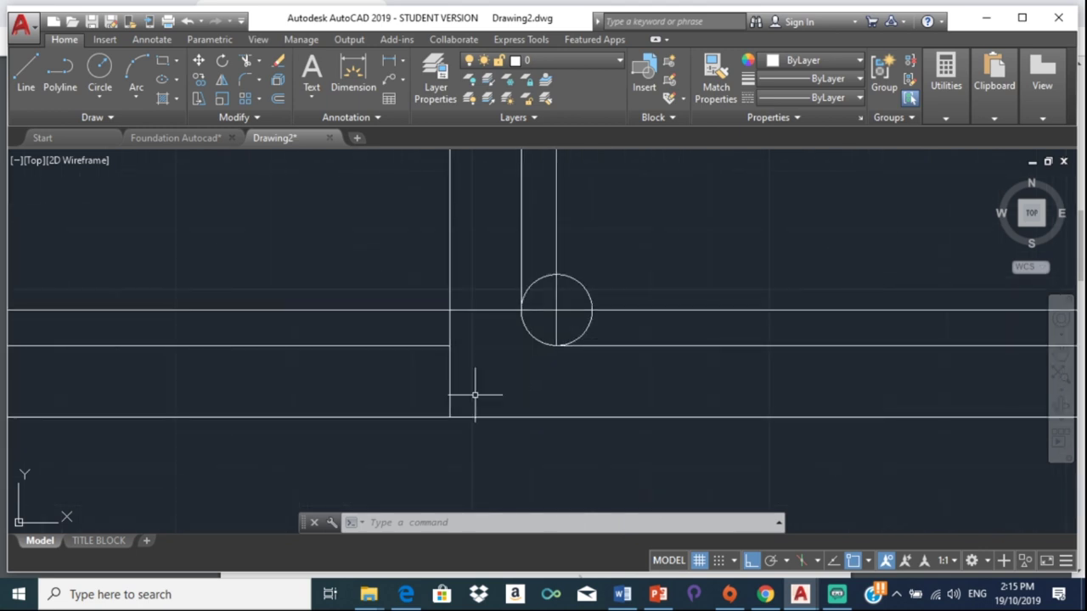
{"action": "scroll", "coordinate": [473, 389], "scroll_direction": "down", "scroll_amount": 2}
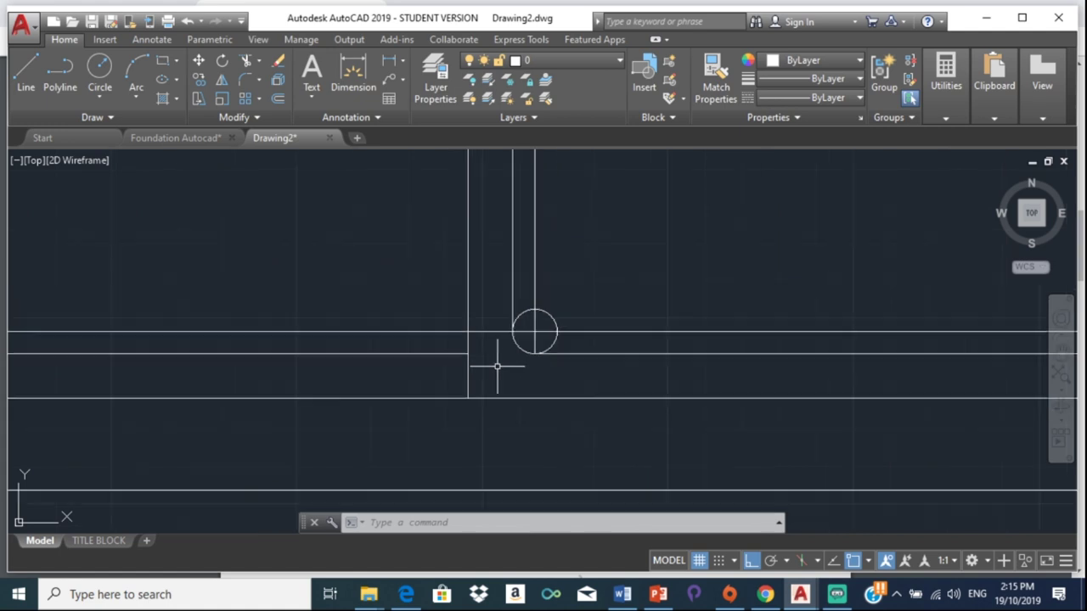
{"action": "scroll", "coordinate": [474, 388], "scroll_direction": "down", "scroll_amount": 4}
{"action": "scroll", "coordinate": [475, 374], "scroll_direction": "up", "scroll_amount": 2}
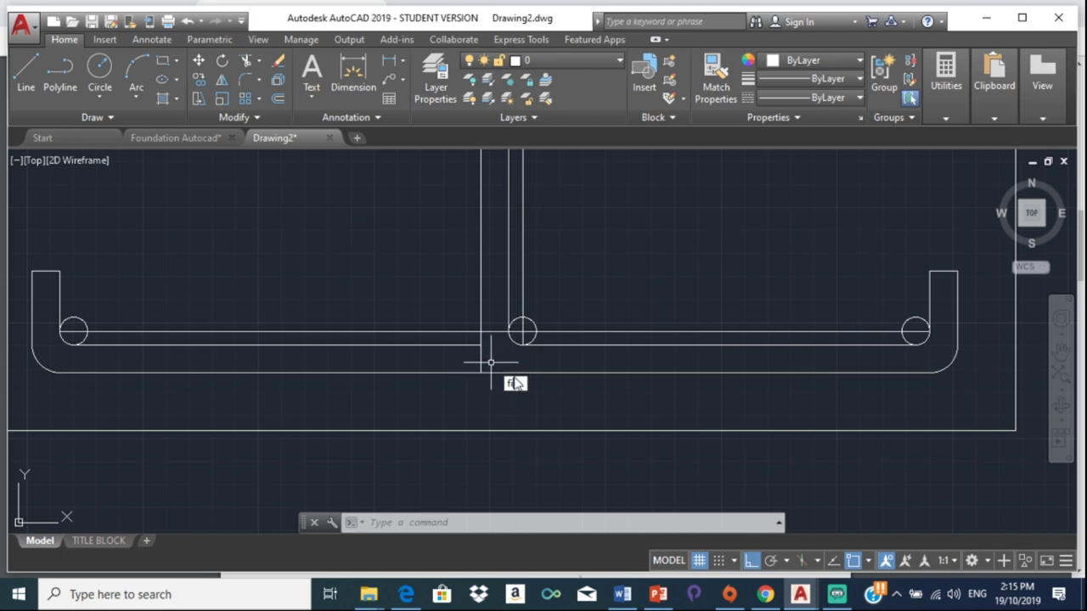
Step: Fillet the central column bar line into the bottom bar line with a 12 radius
{"action": "left_click", "coordinate": [537, 409]}
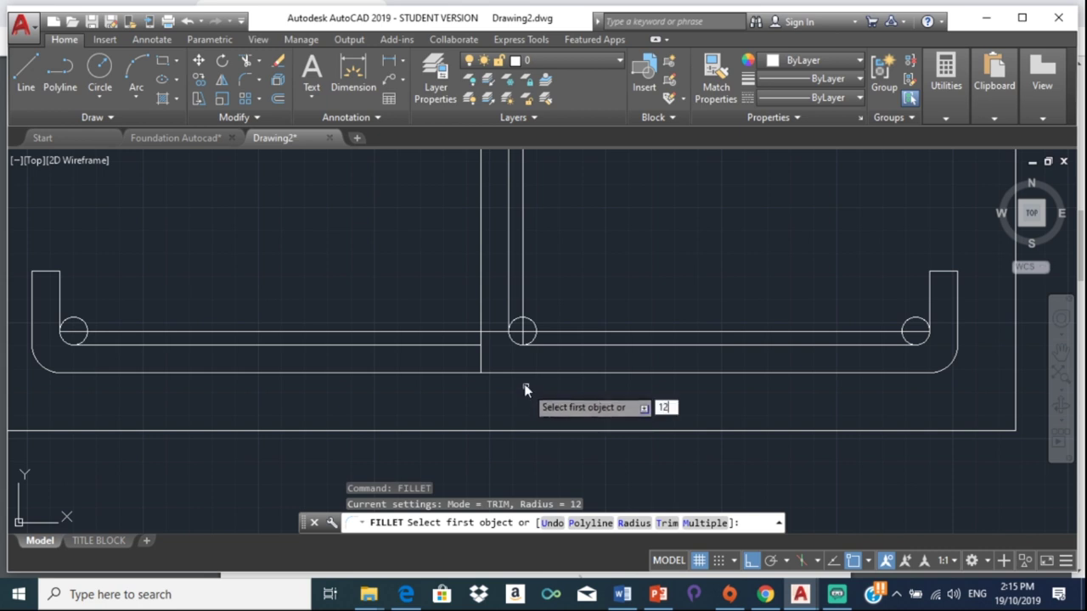
{"action": "left_click", "coordinate": [480, 367]}
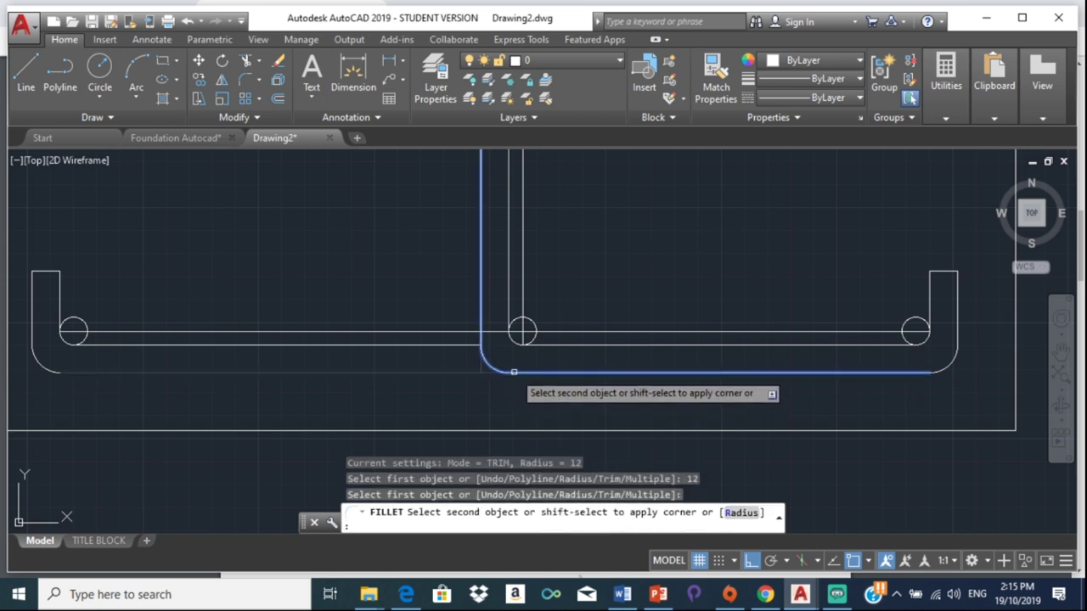
{"action": "left_click", "coordinate": [514, 372]}
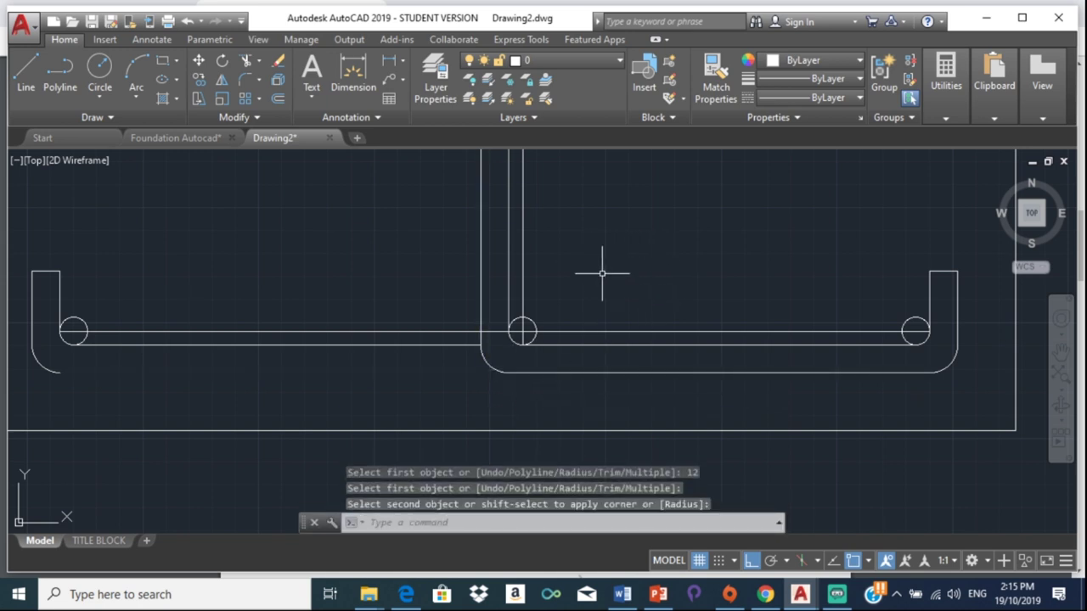
{"action": "key", "text": "Escape"}
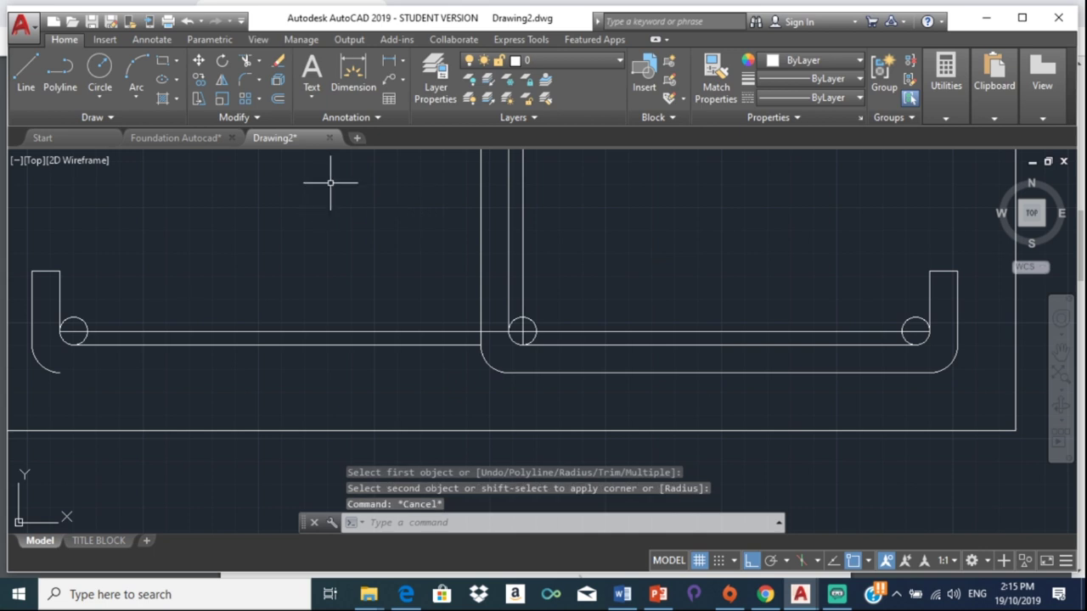
{"action": "left_click", "coordinate": [27, 72]}
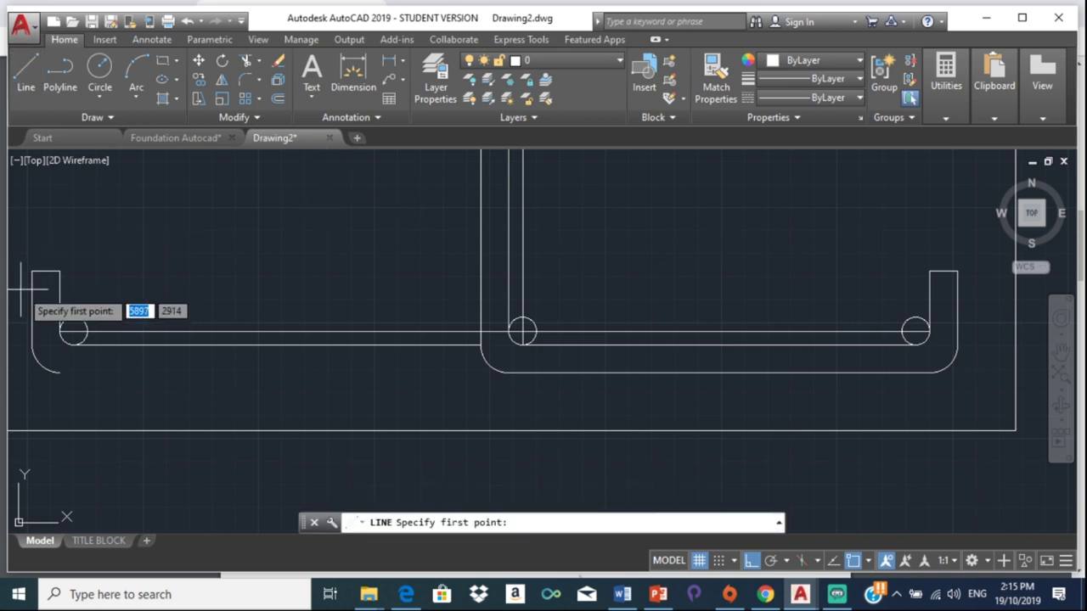
Step: Draw the bottom bar line from the left arc's end to the column fillet's end
{"action": "left_click", "coordinate": [60, 371]}
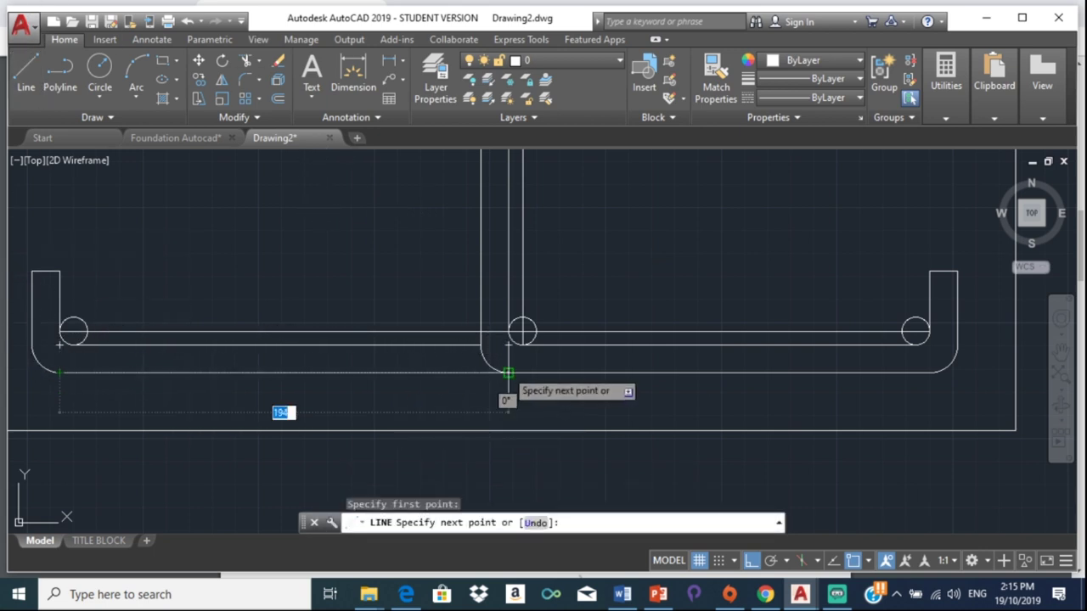
{"action": "left_click", "coordinate": [508, 372]}
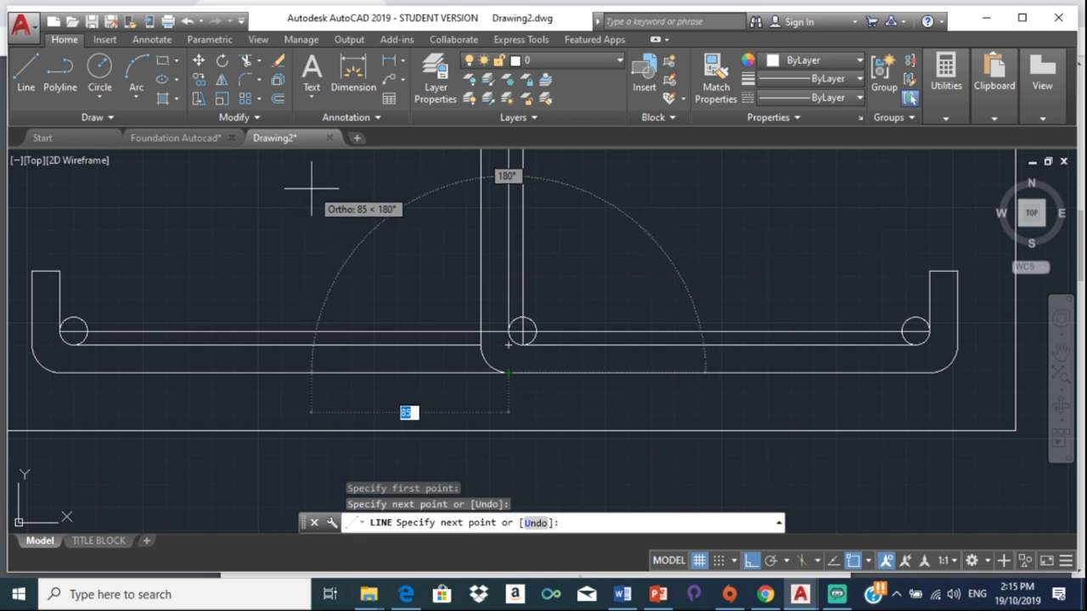
{"action": "key", "text": "Escape"}
{"action": "left_click", "coordinate": [148, 188]}
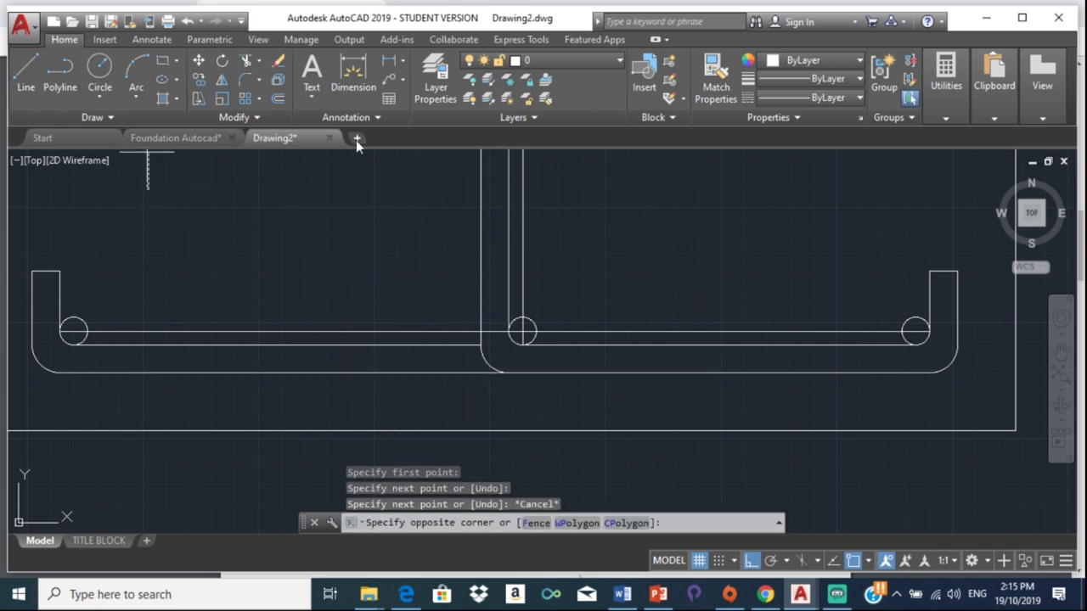
{"action": "key", "text": "Escape"}
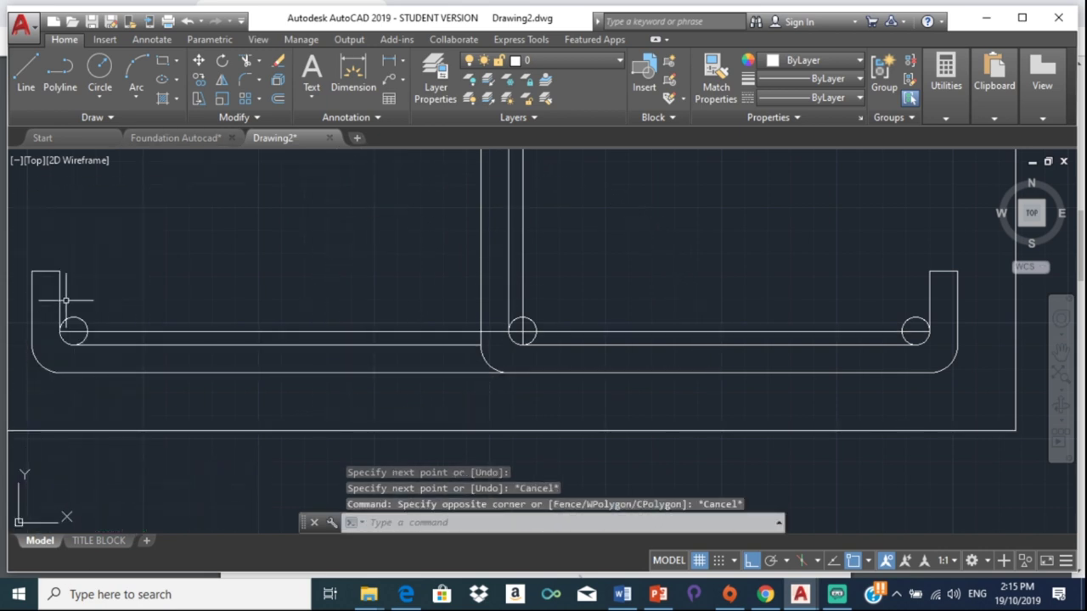
Step: With Tangent snap on, draw a diagonal hook line tangent to the central bar circle
{"action": "left_click", "coordinate": [31, 59]}
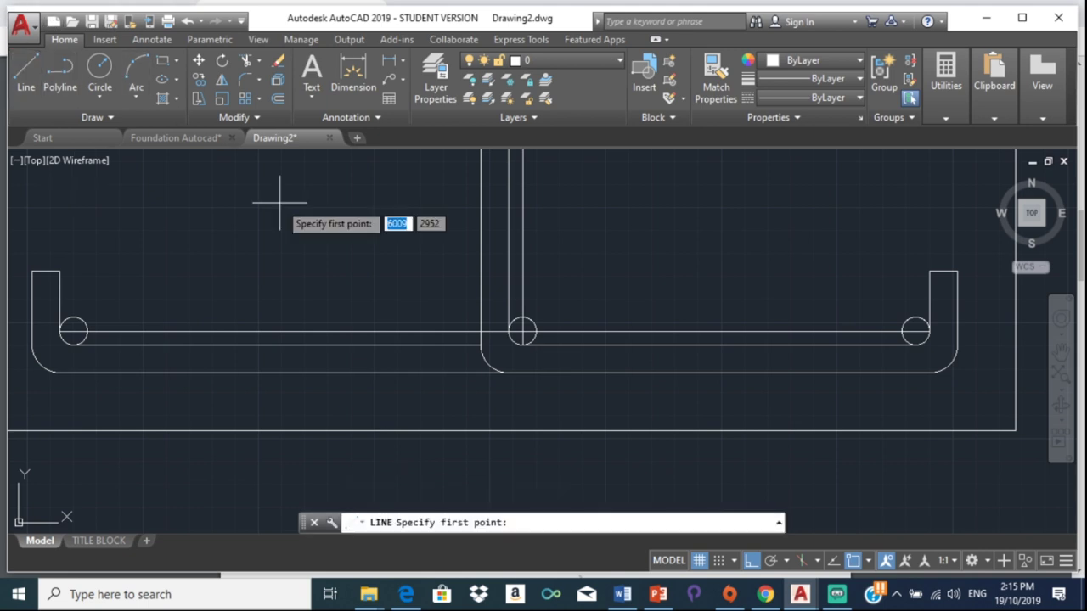
{"action": "scroll", "coordinate": [546, 334], "scroll_direction": "up", "scroll_amount": 4}
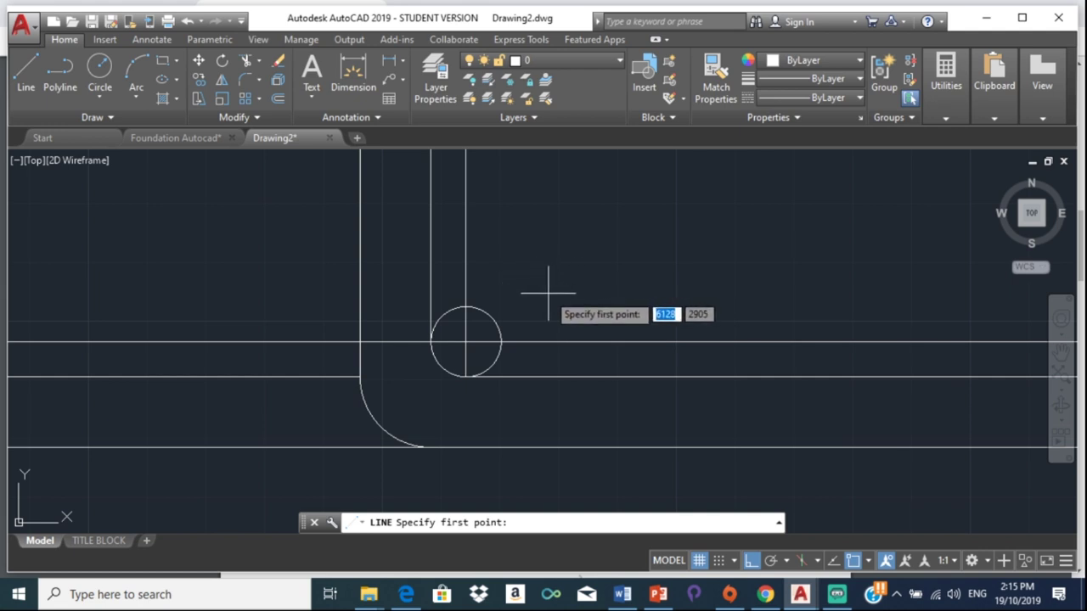
{"action": "left_click", "coordinate": [548, 292]}
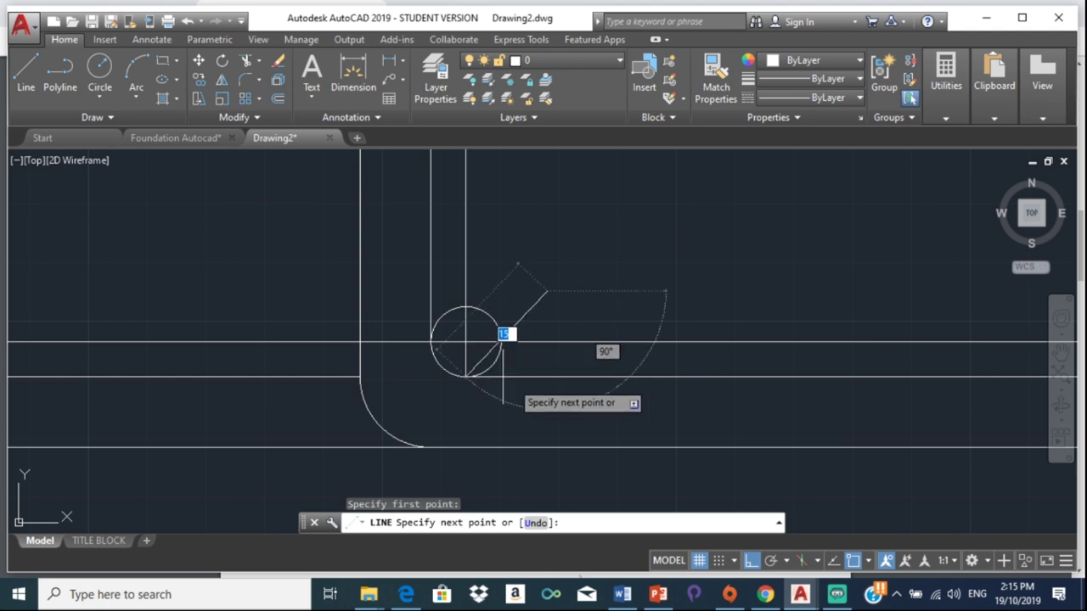
{"action": "left_click", "coordinate": [868, 561]}
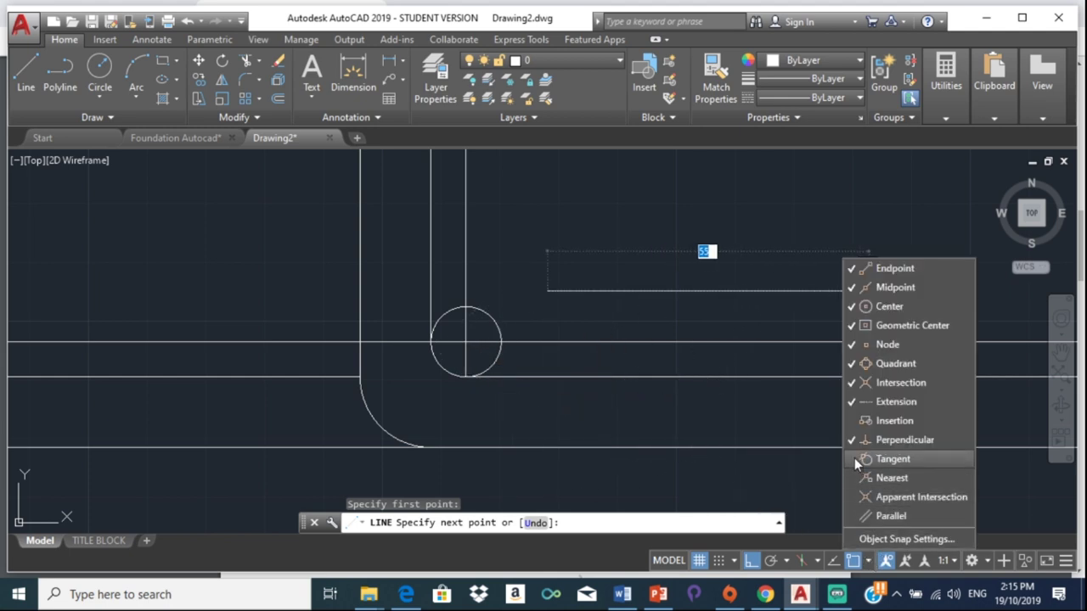
{"action": "left_click", "coordinate": [883, 459]}
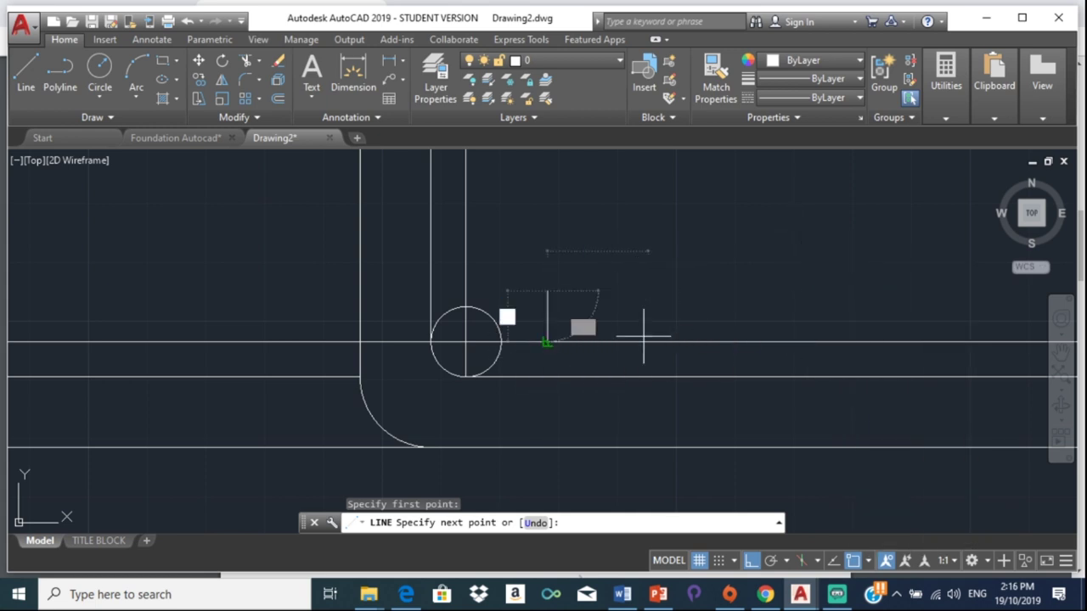
{"action": "left_click", "coordinate": [495, 364]}
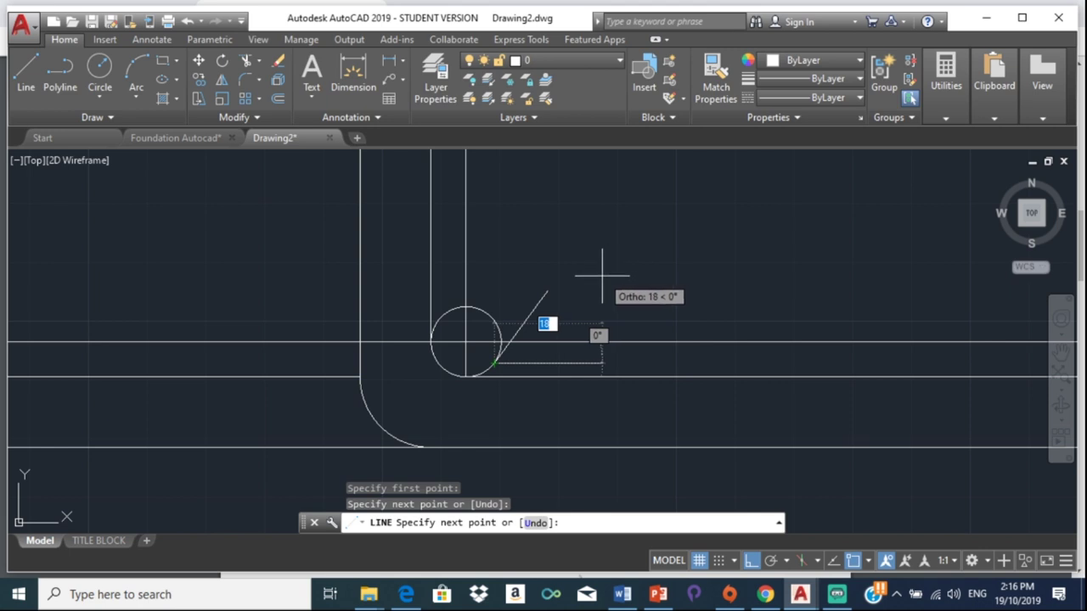
{"action": "key", "text": "Escape"}
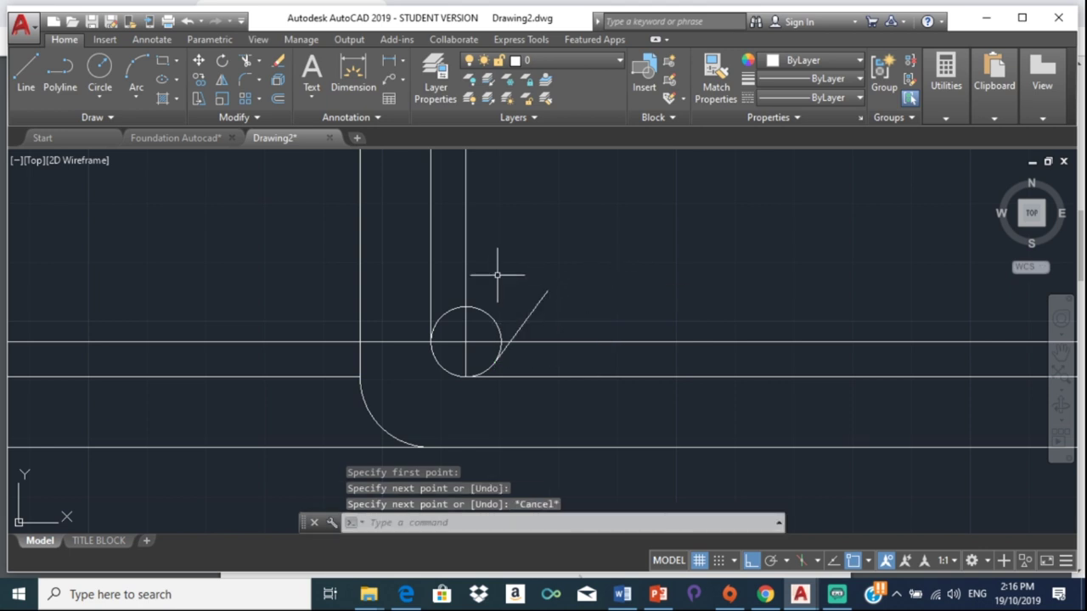
Step: Offset the diagonal hook line 12 units to the lower right
{"action": "type", "text": "off"}
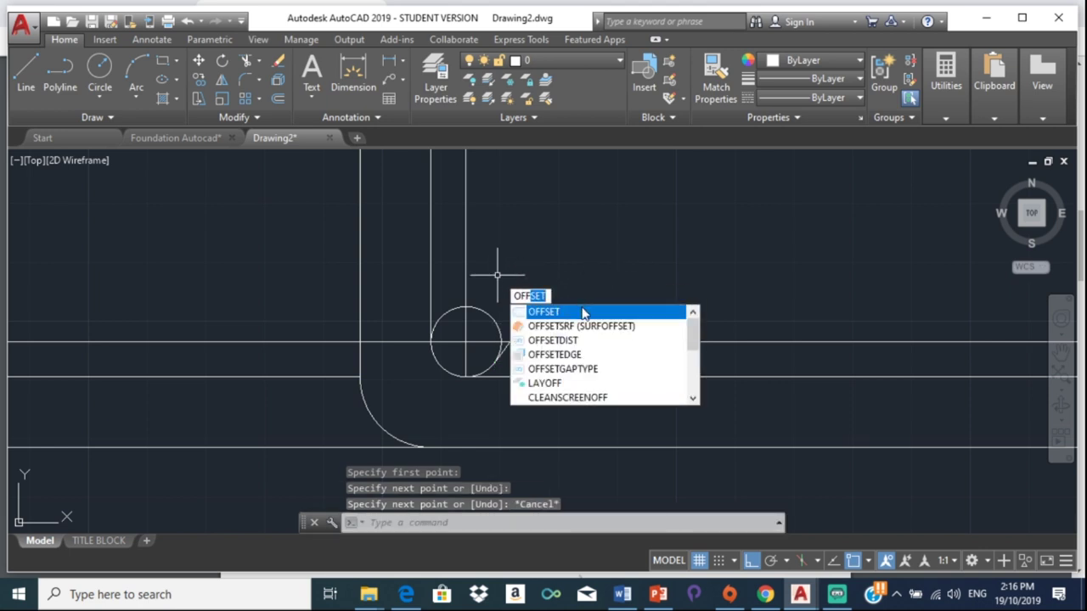
{"action": "left_click", "coordinate": [583, 313]}
{"action": "type", "text": "12"}
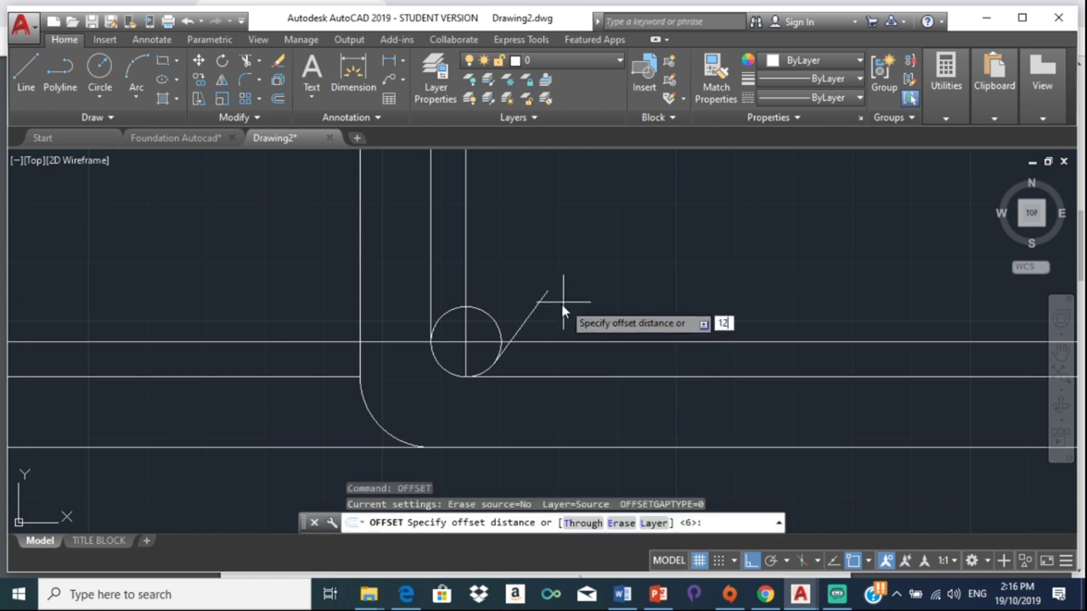
{"action": "key", "text": "Return"}
{"action": "left_click", "coordinate": [520, 331]}
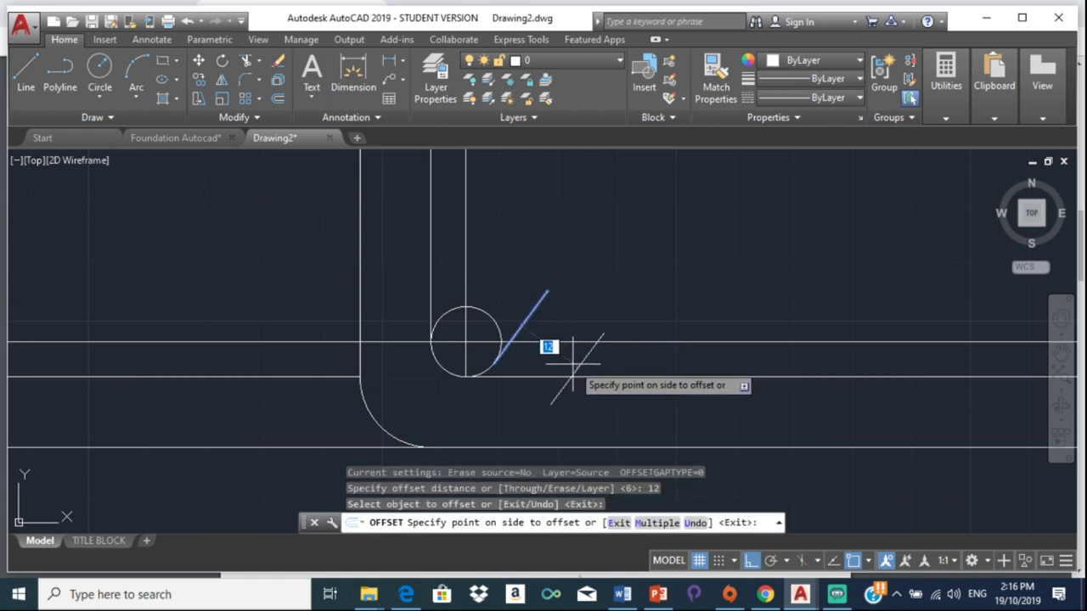
{"action": "left_click", "coordinate": [578, 366]}
{"action": "key", "text": "Escape"}
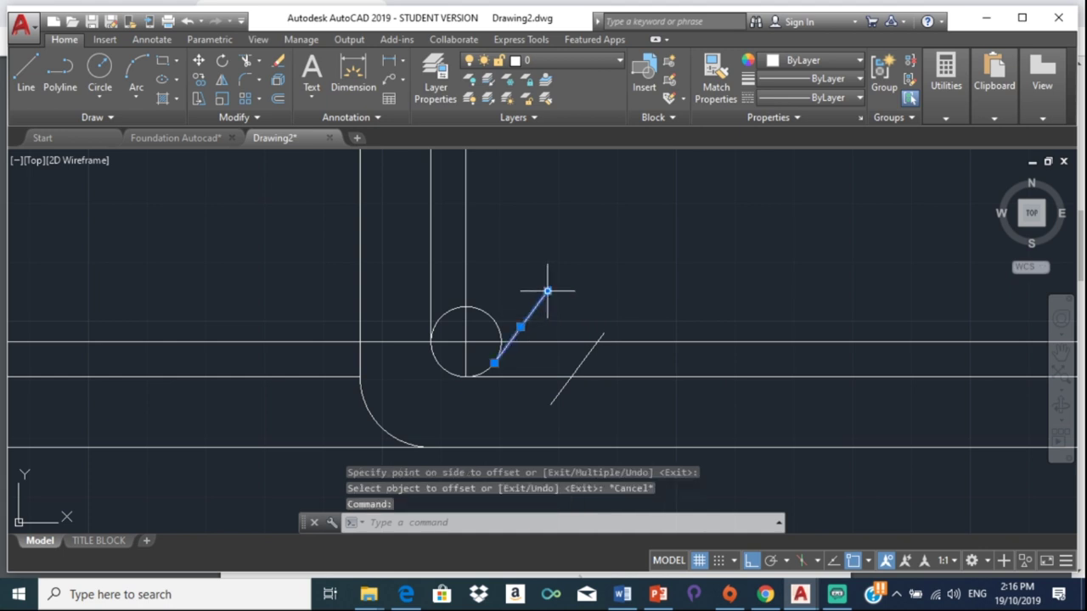
Step: With ortho off, stretch the hook line's upper end further along its angle
{"action": "left_click", "coordinate": [546, 291]}
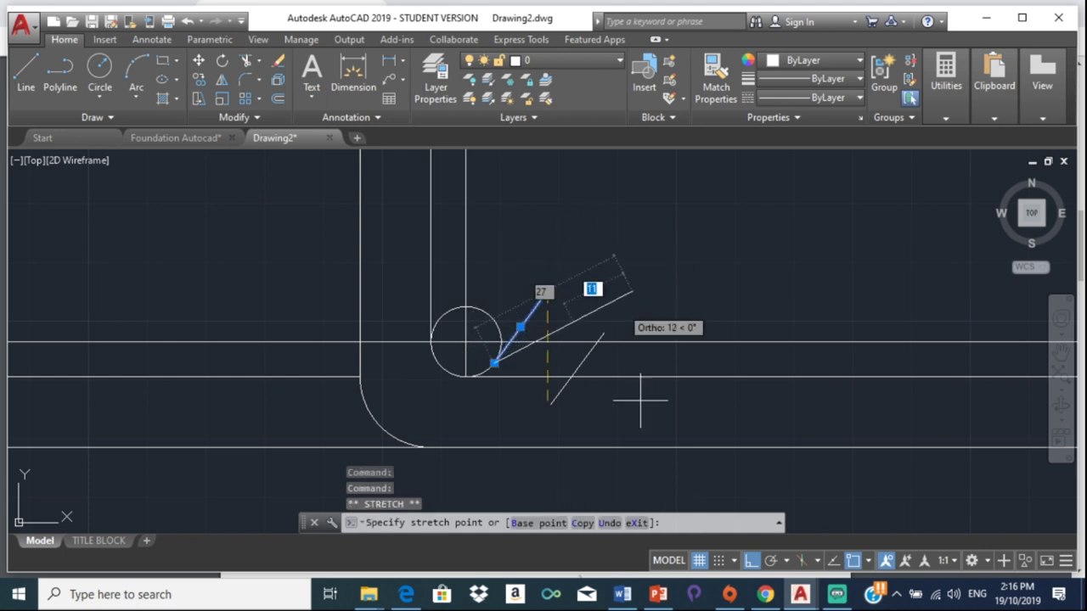
{"action": "left_click", "coordinate": [753, 560]}
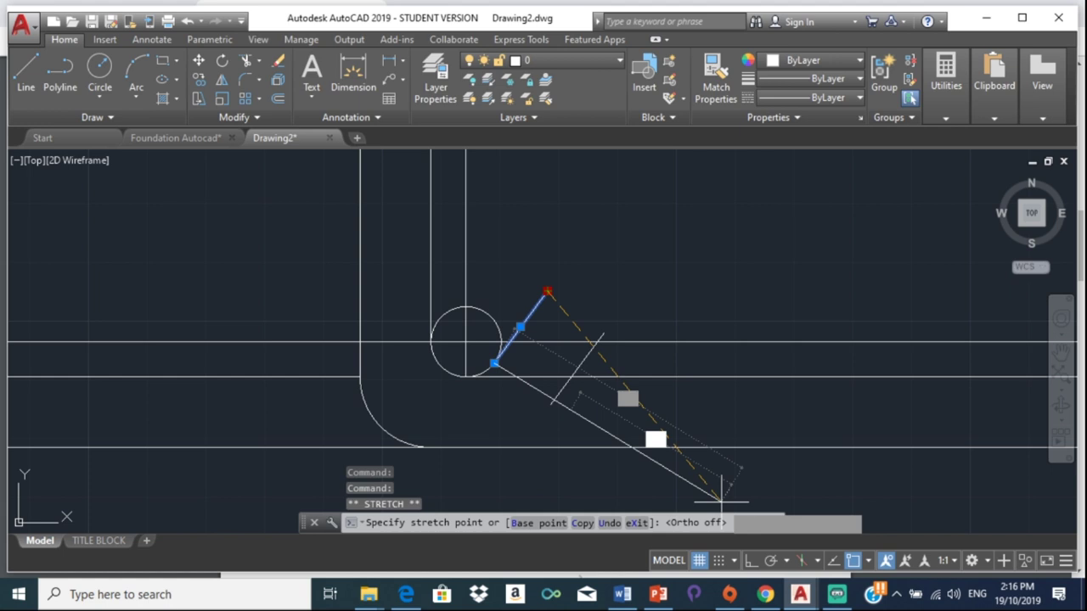
{"action": "left_click", "coordinate": [592, 218]}
{"action": "left_click", "coordinate": [593, 343]}
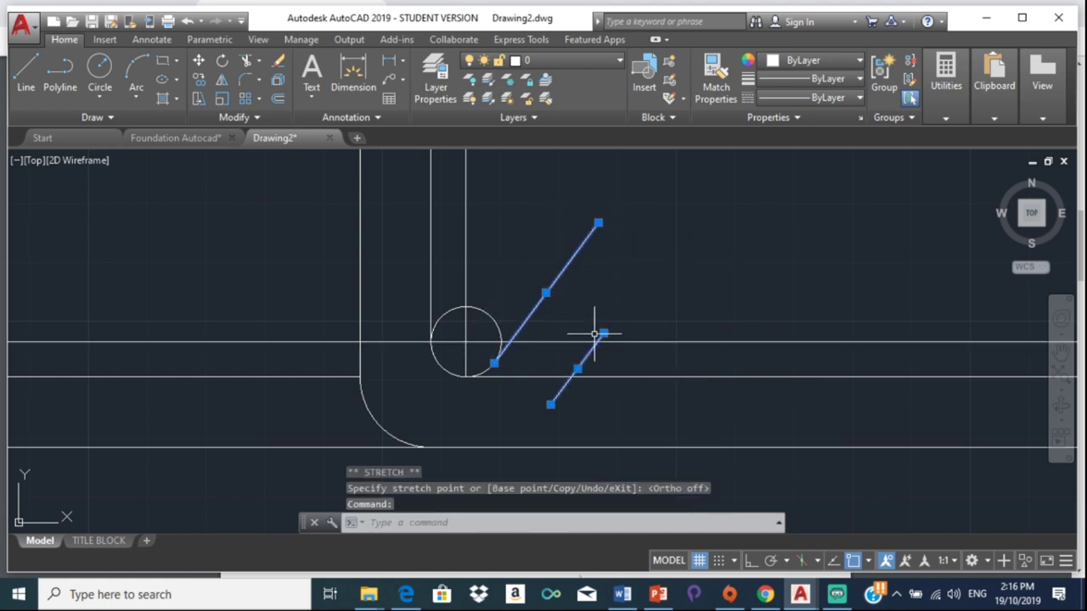
{"action": "left_click", "coordinate": [603, 333]}
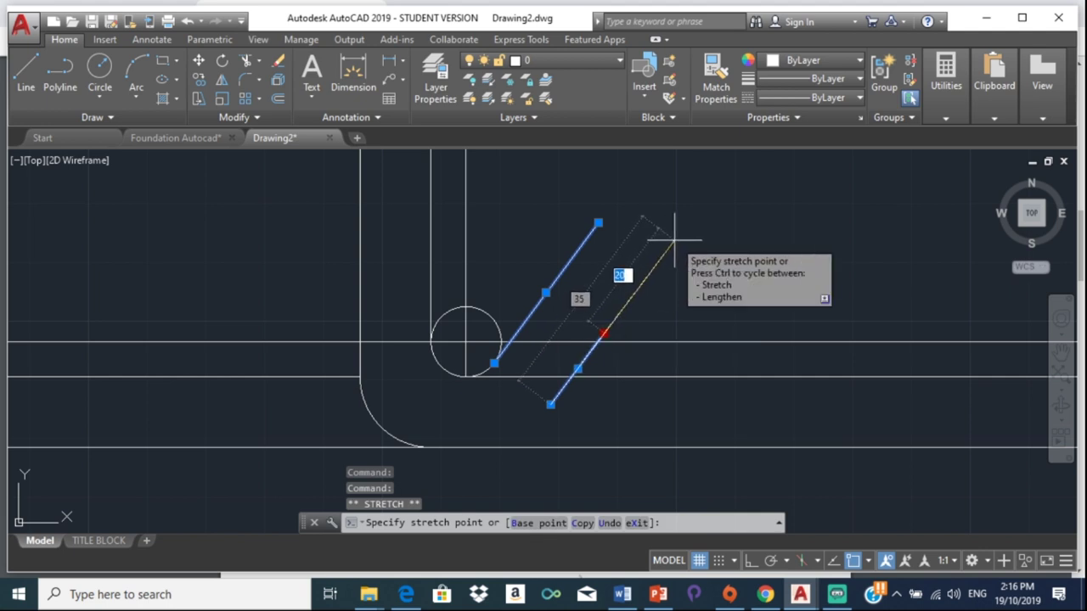
{"action": "key", "text": "Escape"}
{"action": "type", "text": "tr"}
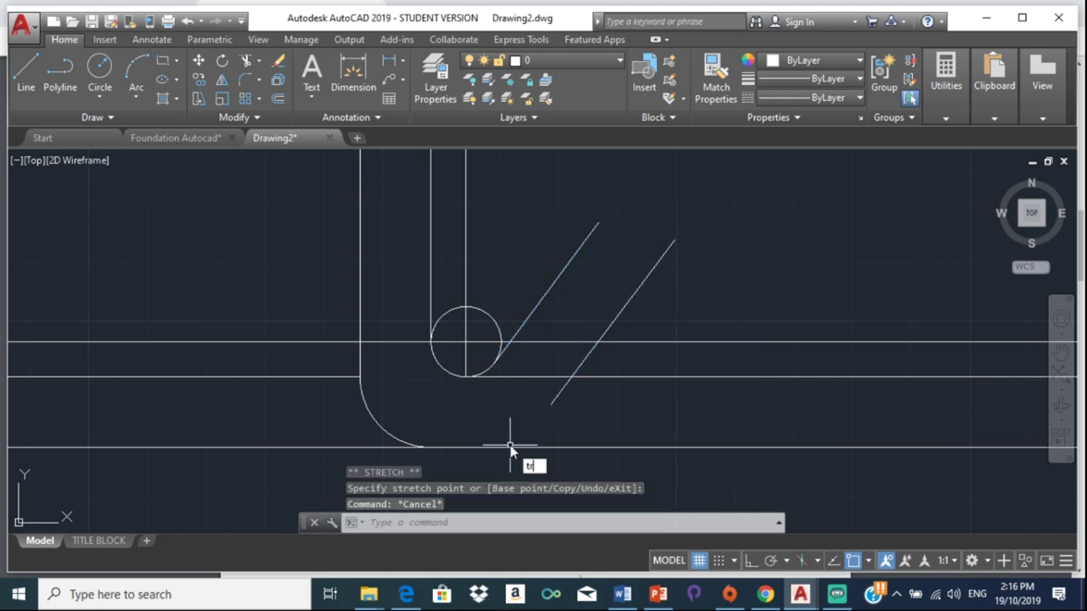
Step: Trim the parallel copy's end below the bottom bar
{"action": "key", "text": "Return"}
{"action": "key", "text": "Return"}
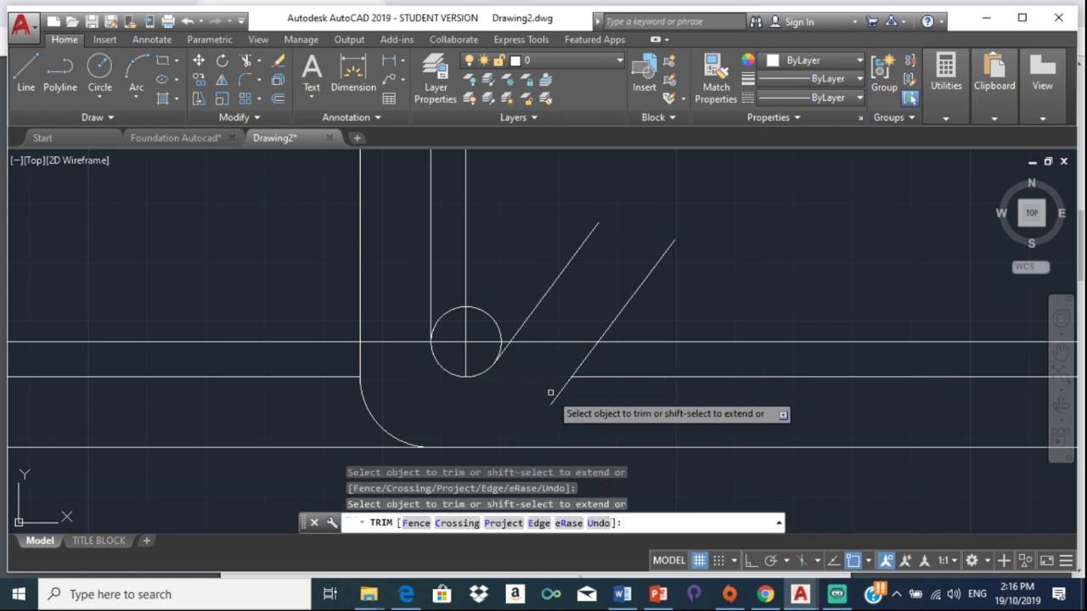
{"action": "left_click", "coordinate": [555, 394]}
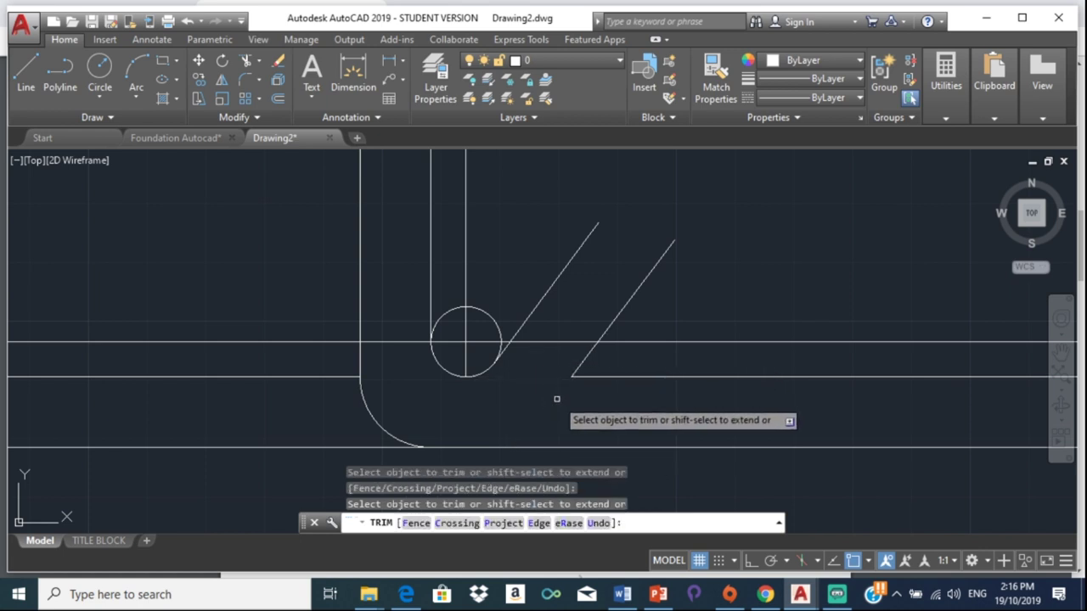
{"action": "scroll", "coordinate": [526, 384], "scroll_direction": "down", "scroll_amount": 3}
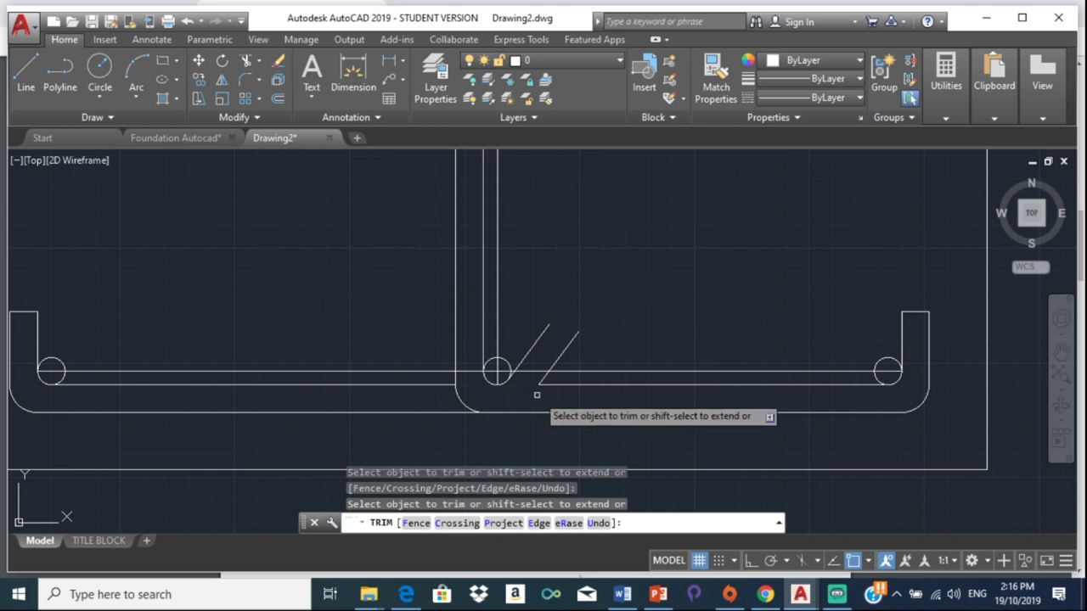
{"action": "key", "text": "Escape"}
{"action": "left_click", "coordinate": [541, 379]}
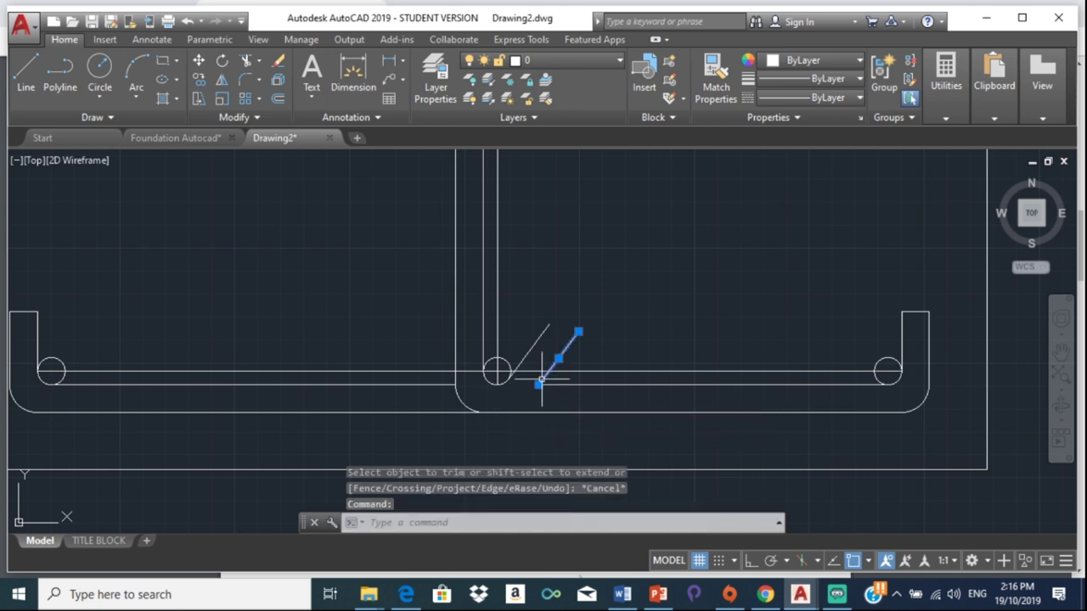
{"action": "left_click", "coordinate": [538, 386]}
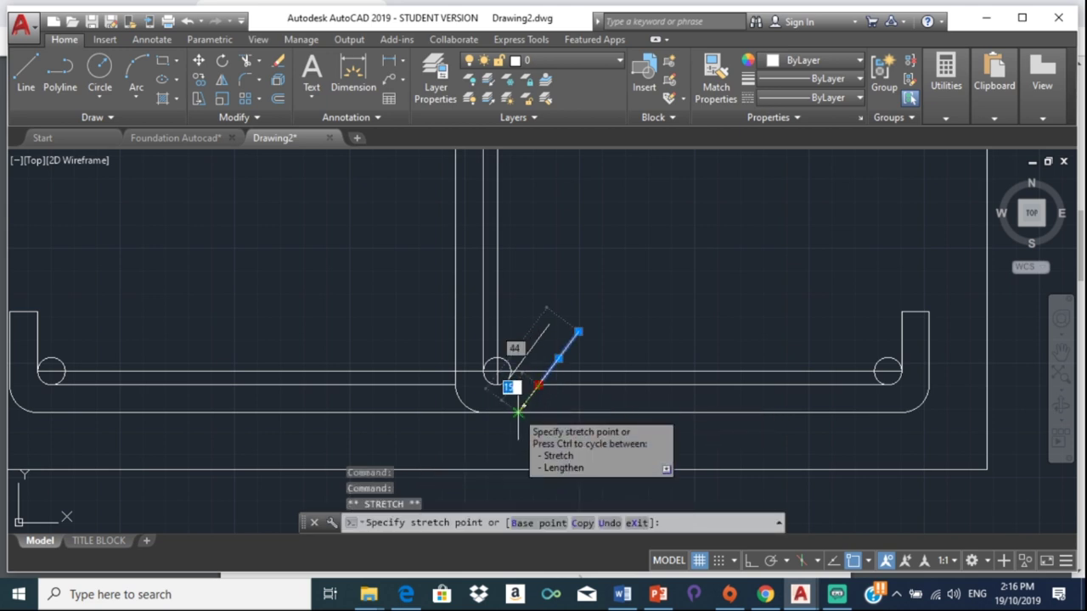
{"action": "key", "text": "Escape"}
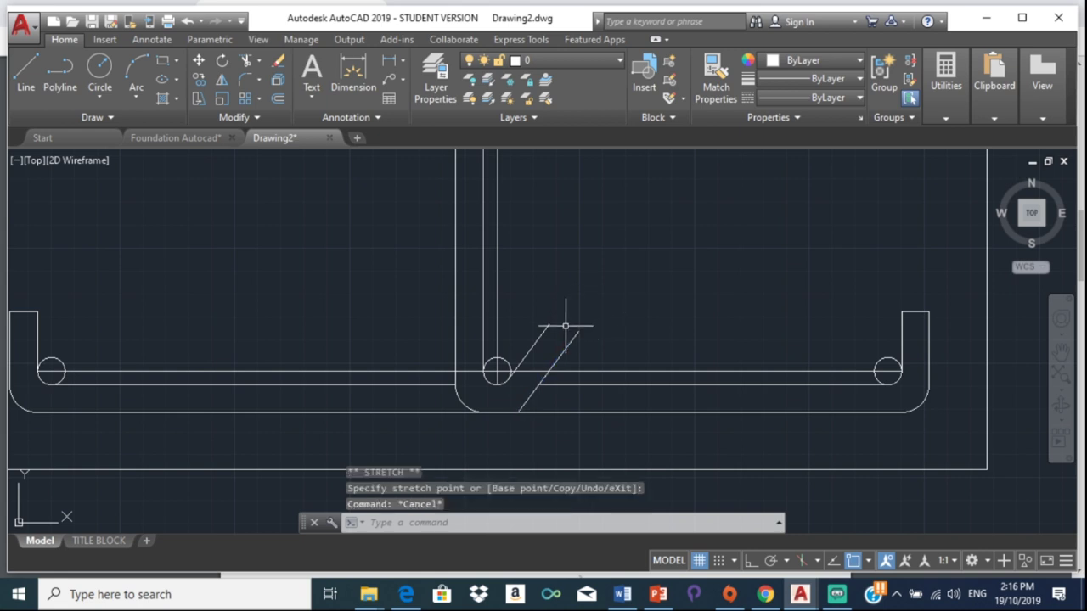
Step: Fillet the right angled hook line into the bottom bar with radius 12
{"action": "type", "text": "Fil"}
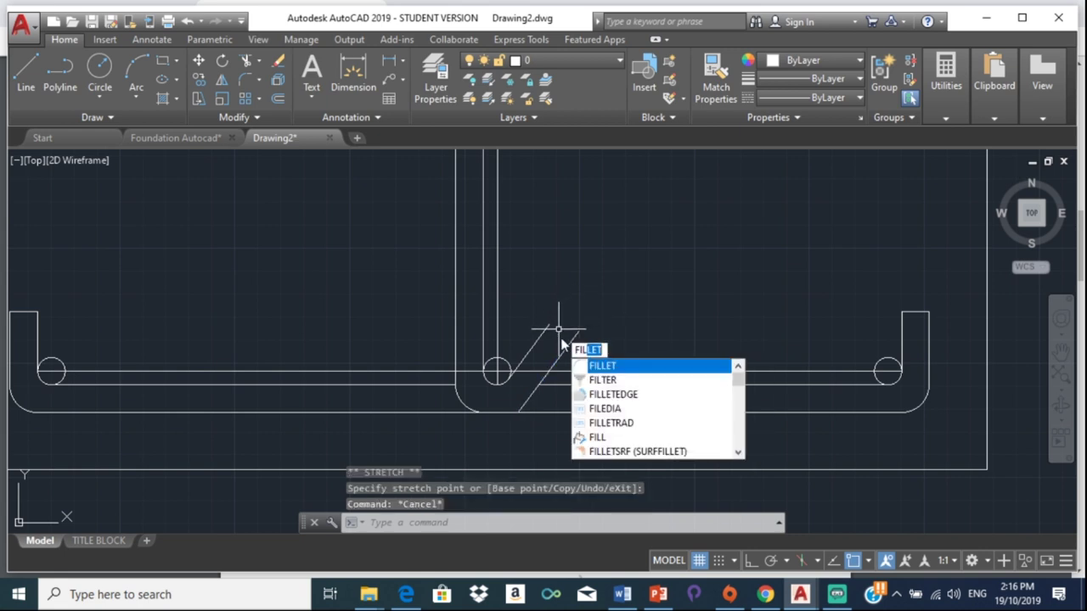
{"action": "left_click", "coordinate": [608, 366]}
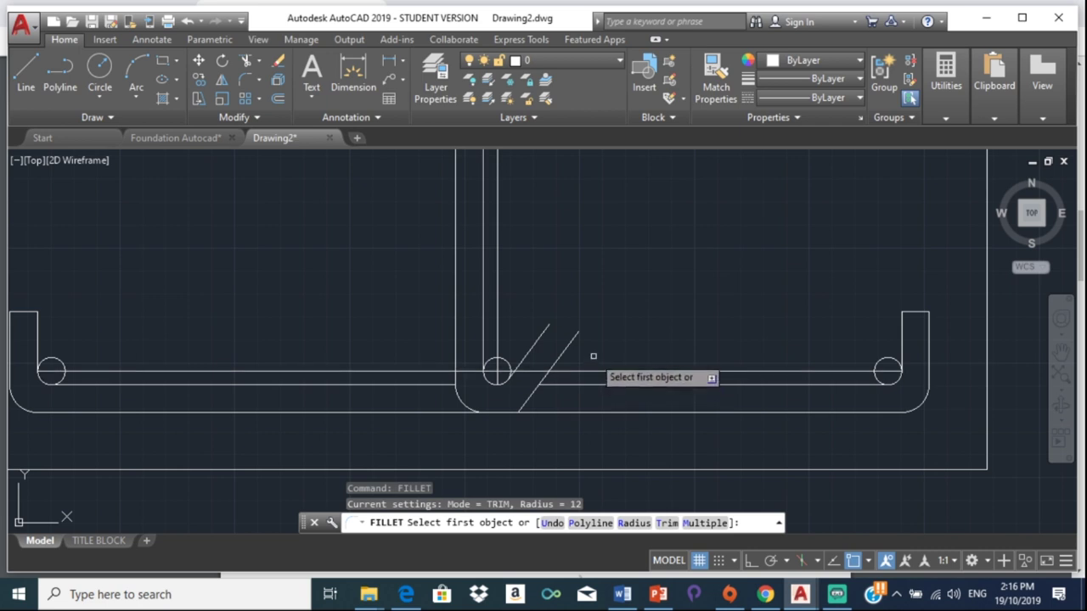
{"action": "type", "text": "12"}
{"action": "left_click", "coordinate": [592, 371]}
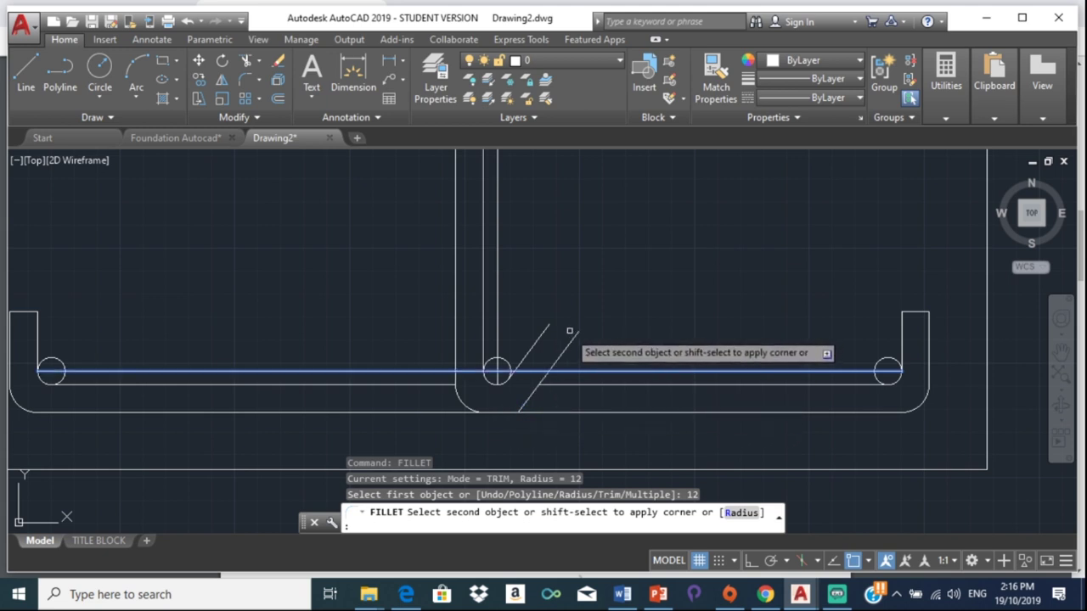
{"action": "key", "text": "Escape"}
{"action": "type", "text": "FI"}
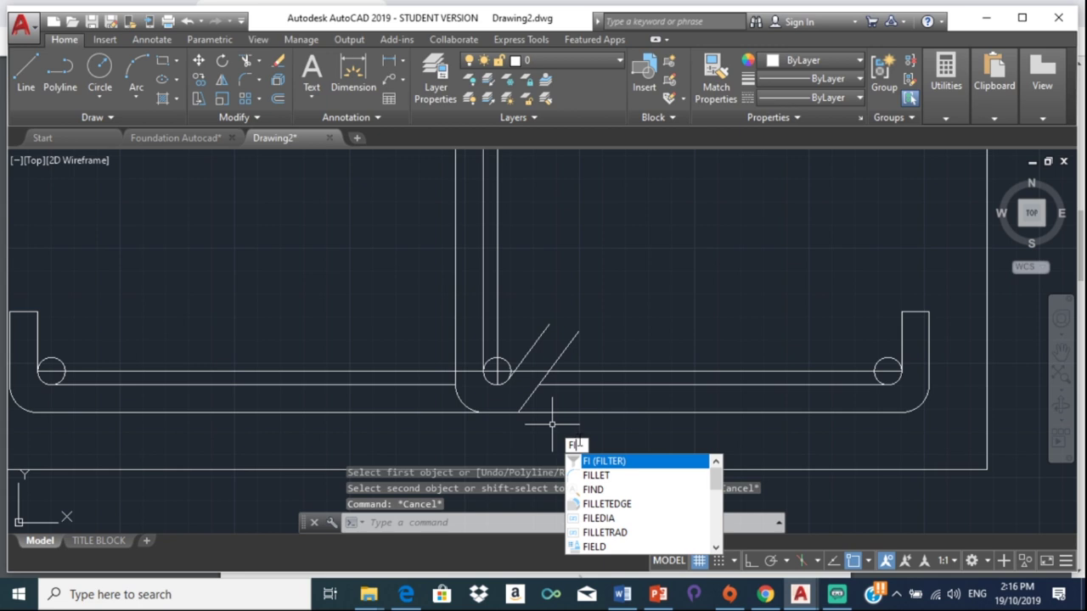
{"action": "key", "text": "Down"}
{"action": "key", "text": "Return"}
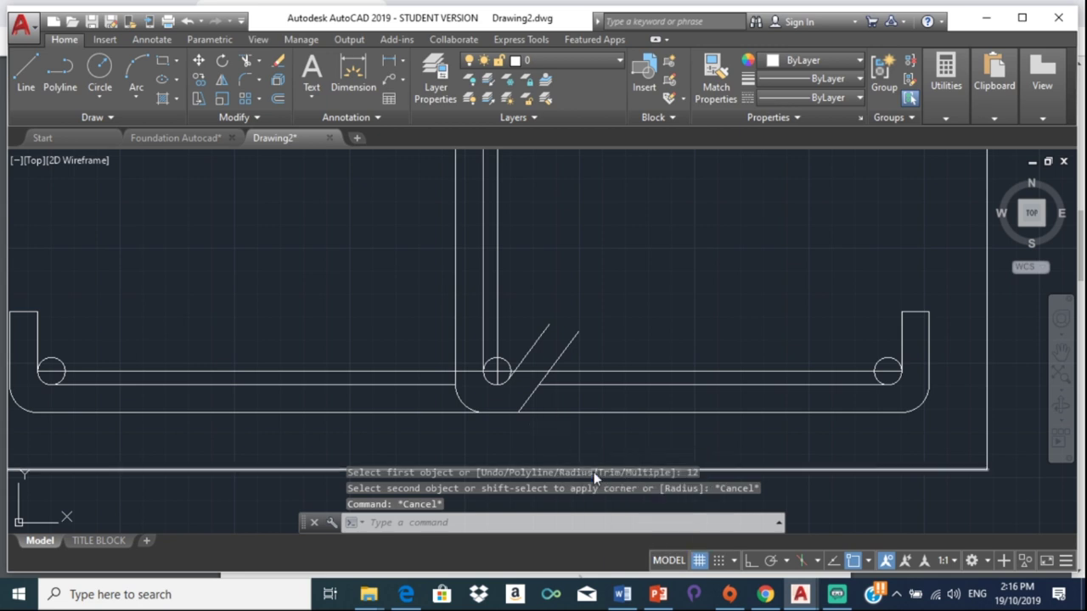
{"action": "left_click", "coordinate": [536, 386]}
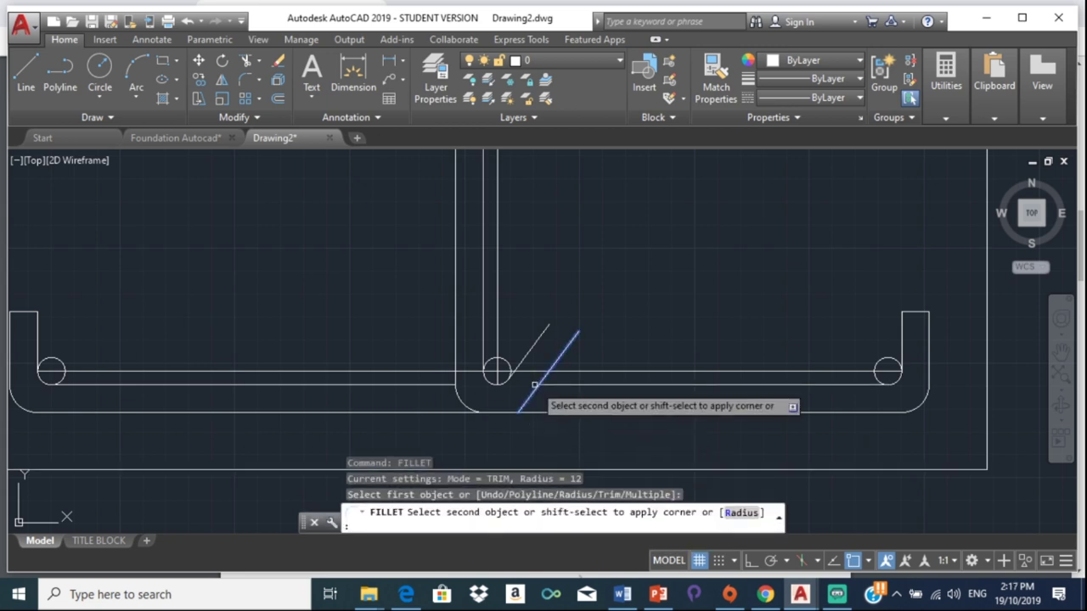
{"action": "type", "text": "r"}
{"action": "key", "text": "Return"}
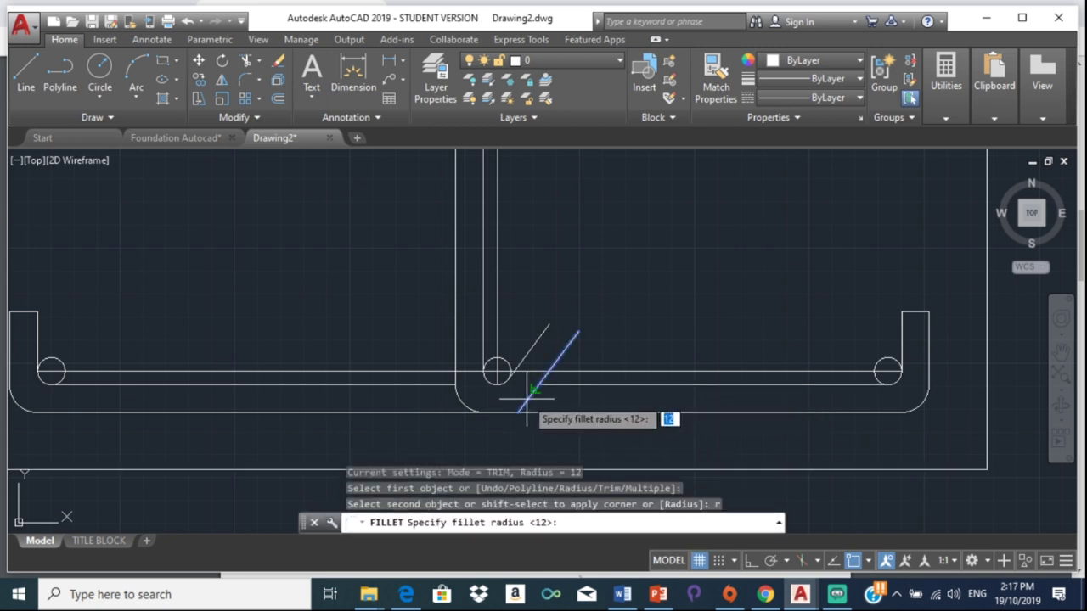
{"action": "type", "text": "1"}
{"action": "key", "text": "Return"}
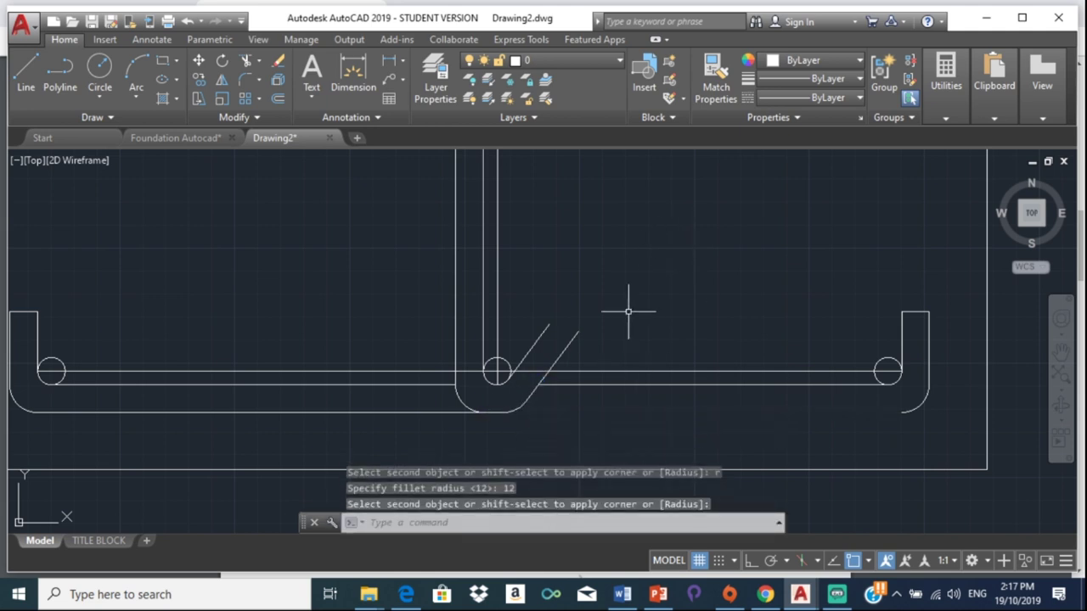
{"action": "key", "text": "Escape"}
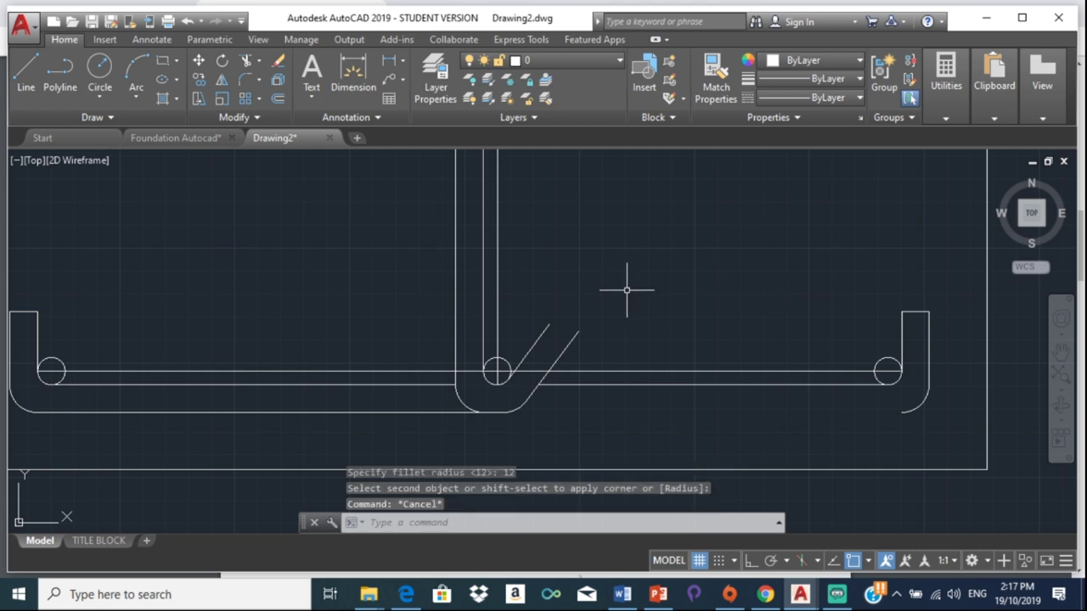
Step: Delete the column bar's inner vertical line and the long inner horizontal line
{"action": "left_click", "coordinate": [499, 321]}
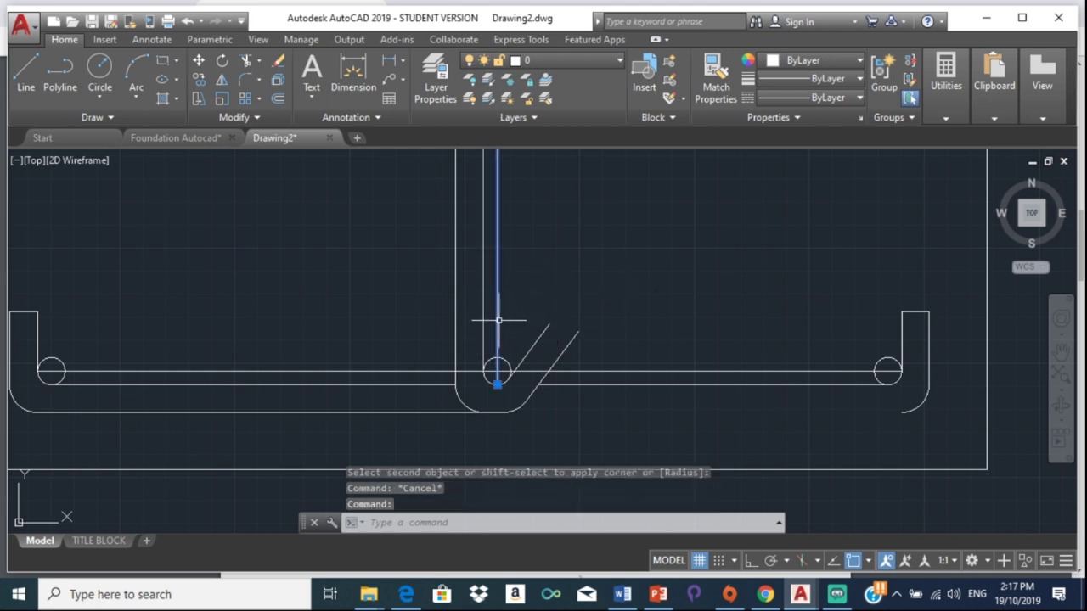
{"action": "left_click", "coordinate": [588, 371]}
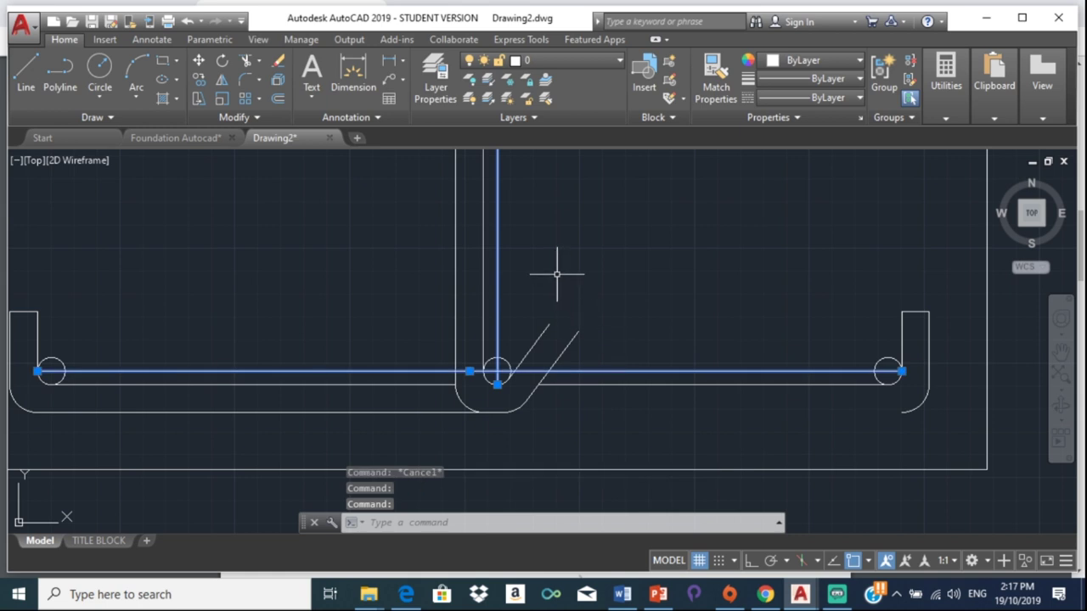
{"action": "key", "text": "Delete"}
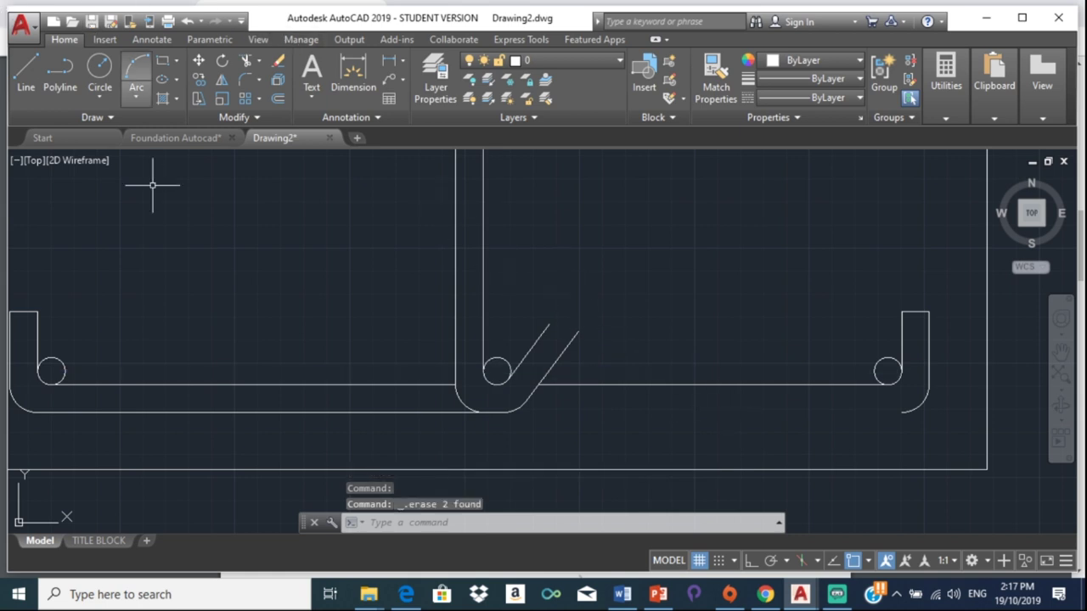
Step: Redraw the bottom line from the bottom-right arc's end to the angled hook's base
{"action": "left_click", "coordinate": [26, 72]}
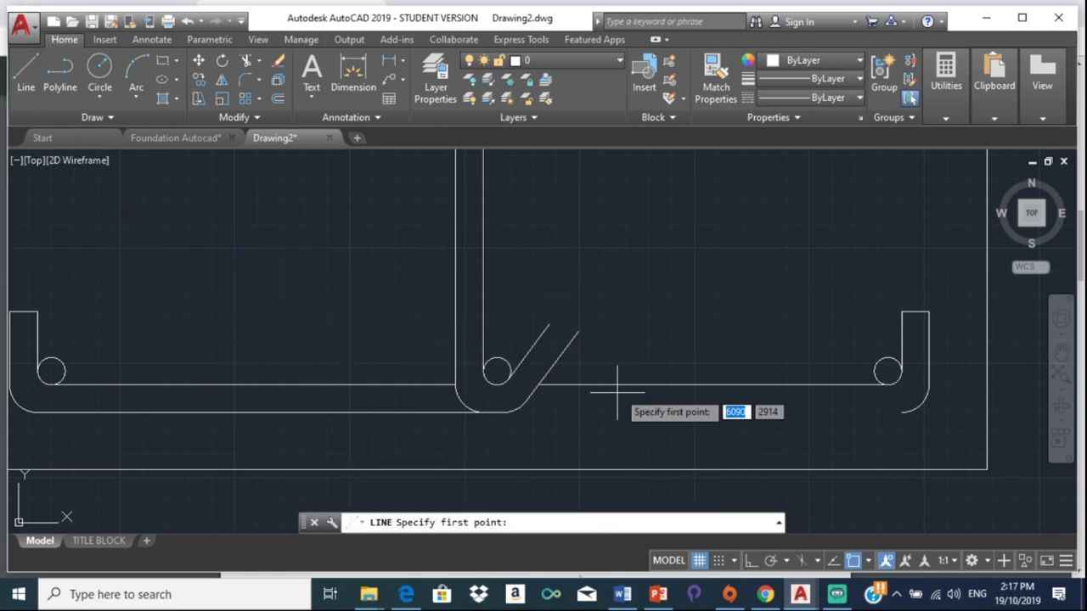
{"action": "left_click", "coordinate": [904, 412]}
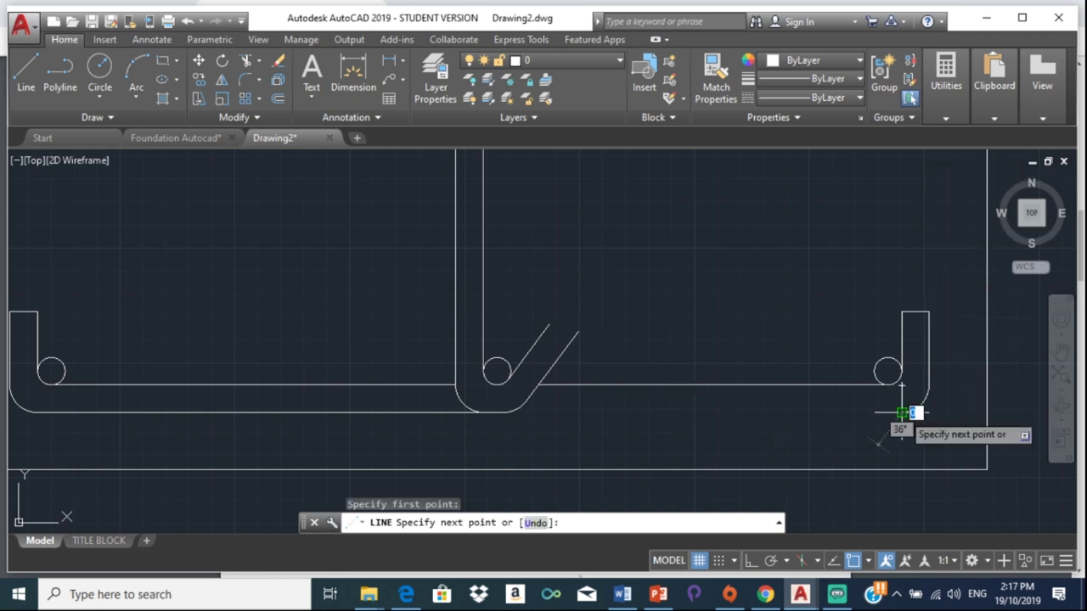
{"action": "left_click", "coordinate": [503, 413]}
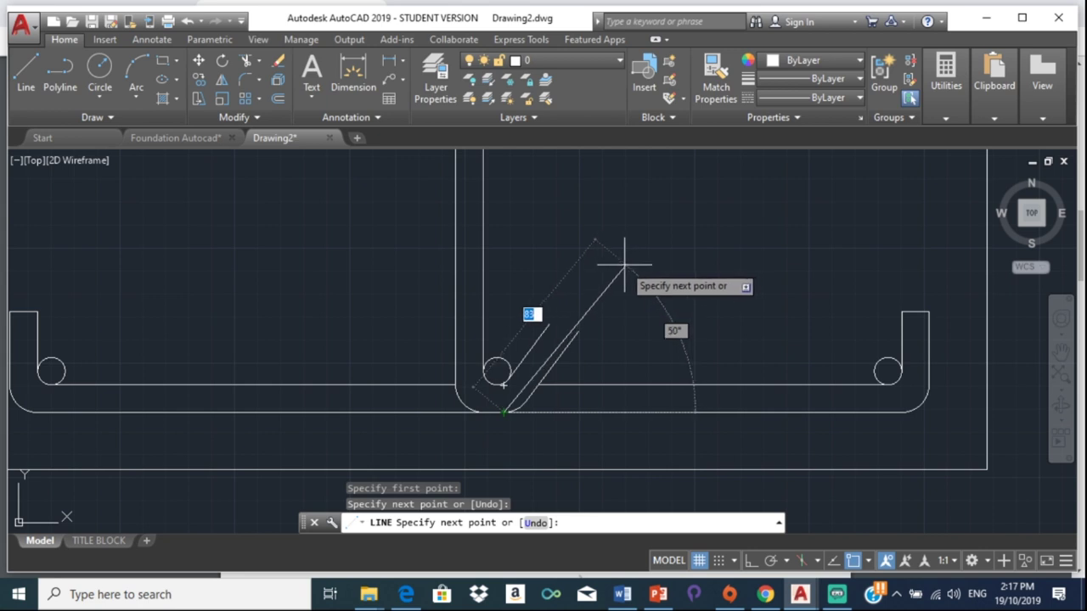
{"action": "key", "text": "Escape"}
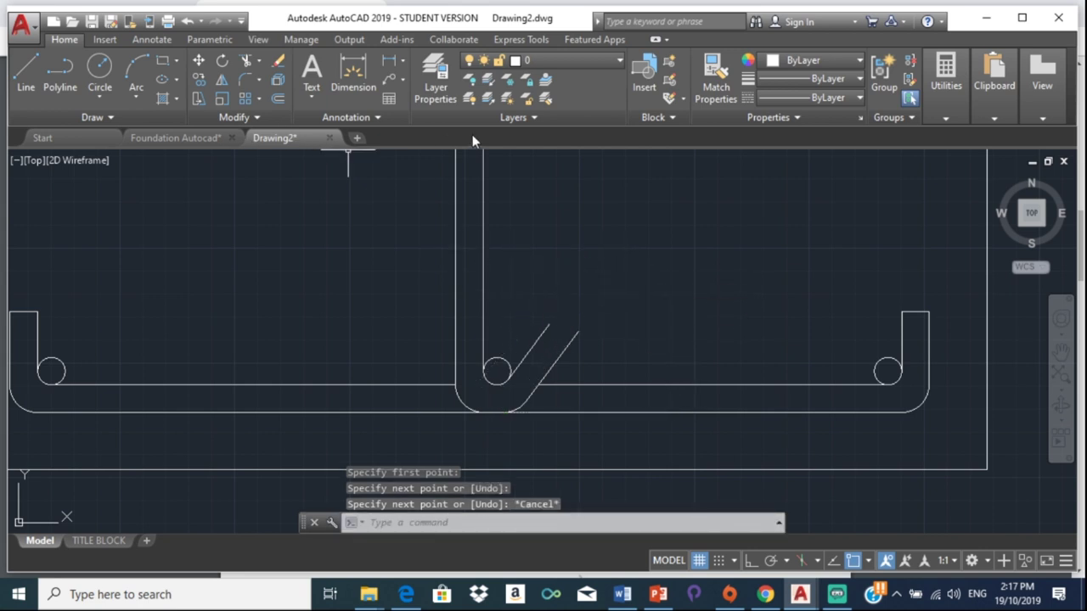
Step: Cap the angled hook's tip with a short line and trim the overshoot
{"action": "left_click", "coordinate": [26, 72]}
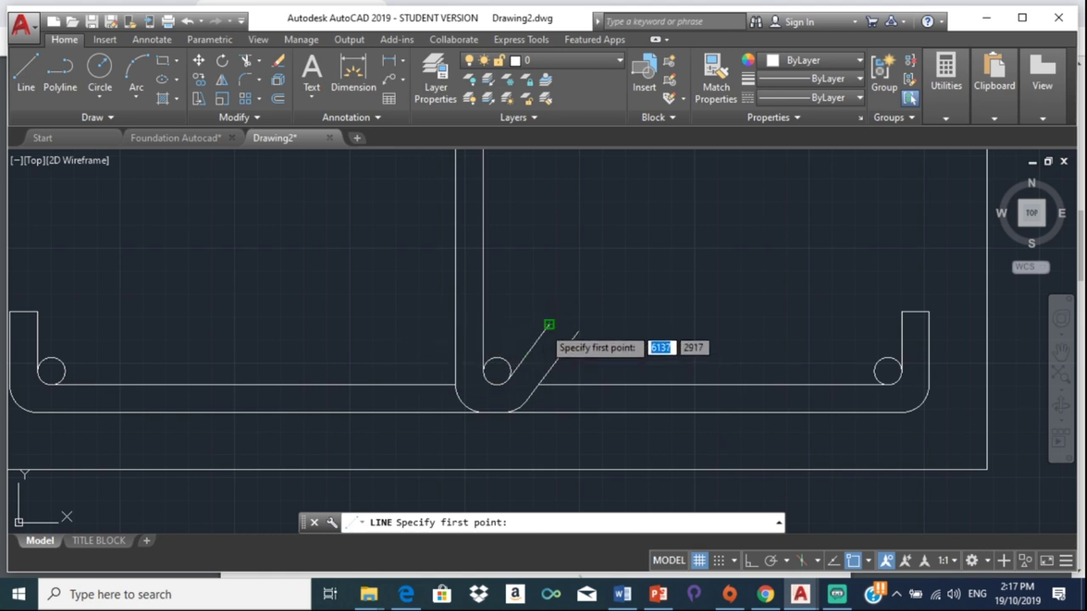
{"action": "left_click", "coordinate": [549, 324]}
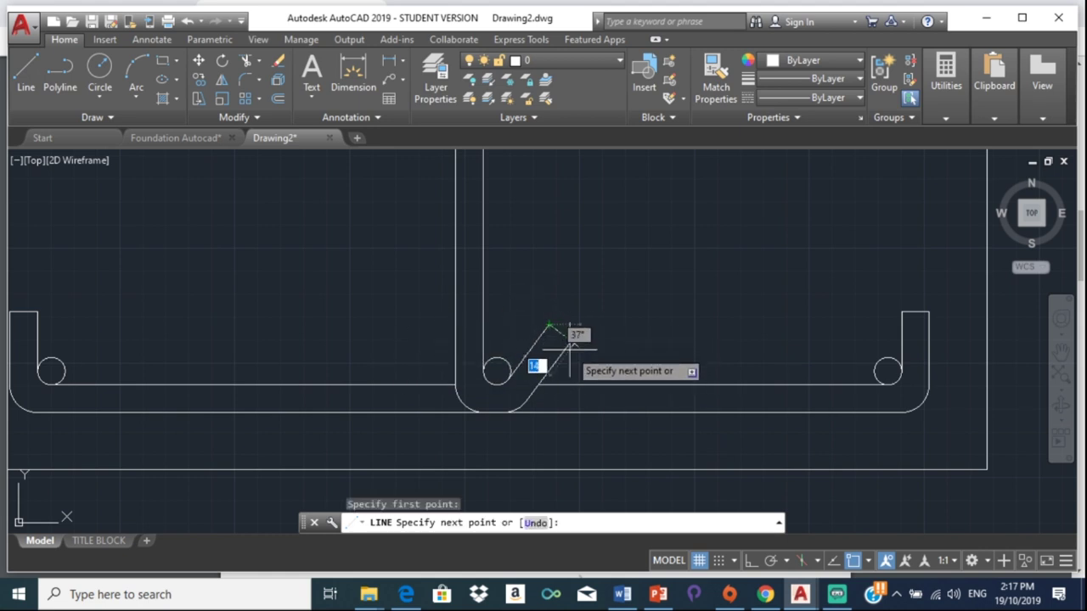
{"action": "left_click", "coordinate": [574, 337]}
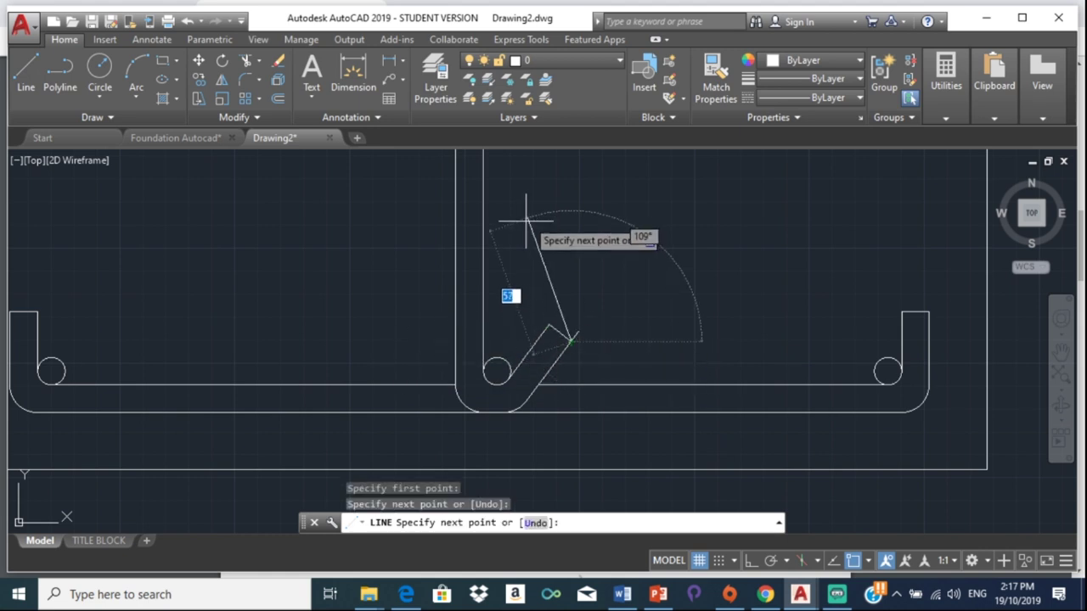
{"action": "key", "text": "Escape"}
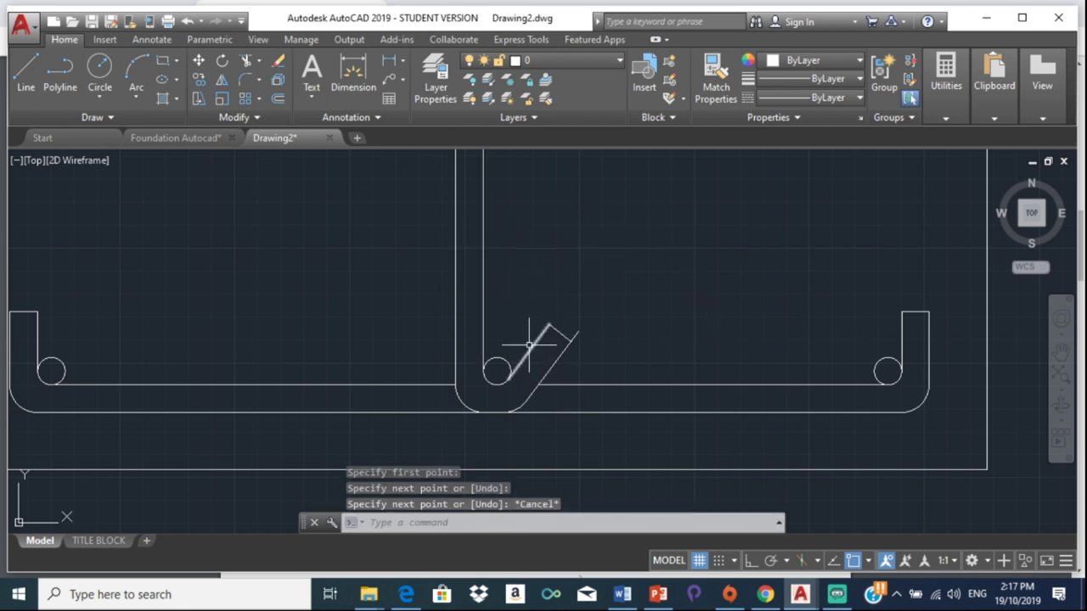
{"action": "type", "text": "tr"}
{"action": "key", "text": "Return"}
{"action": "key", "text": "Return"}
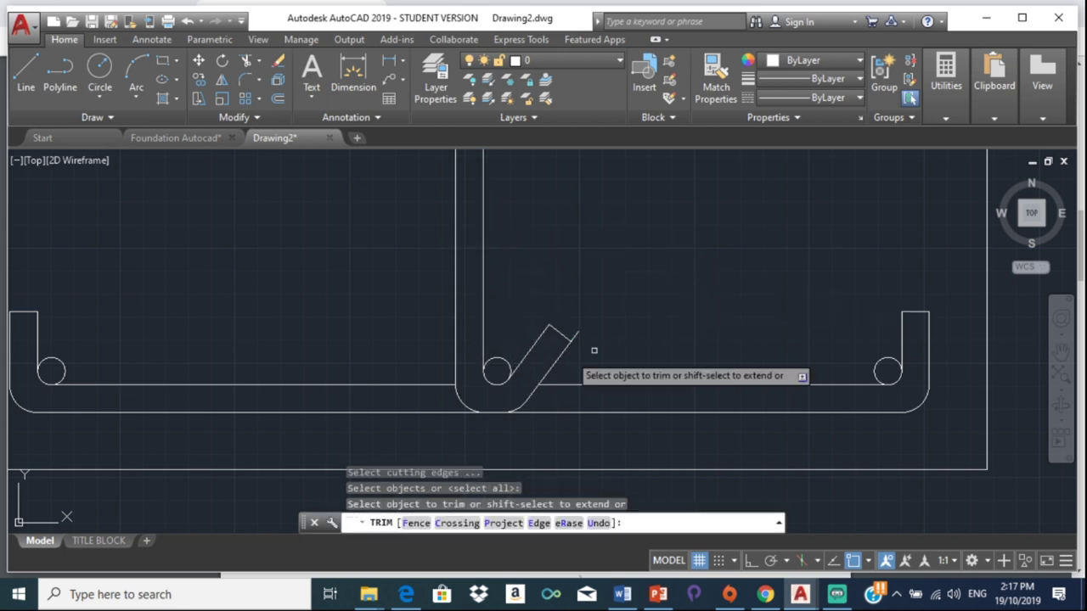
{"action": "left_click", "coordinate": [576, 338]}
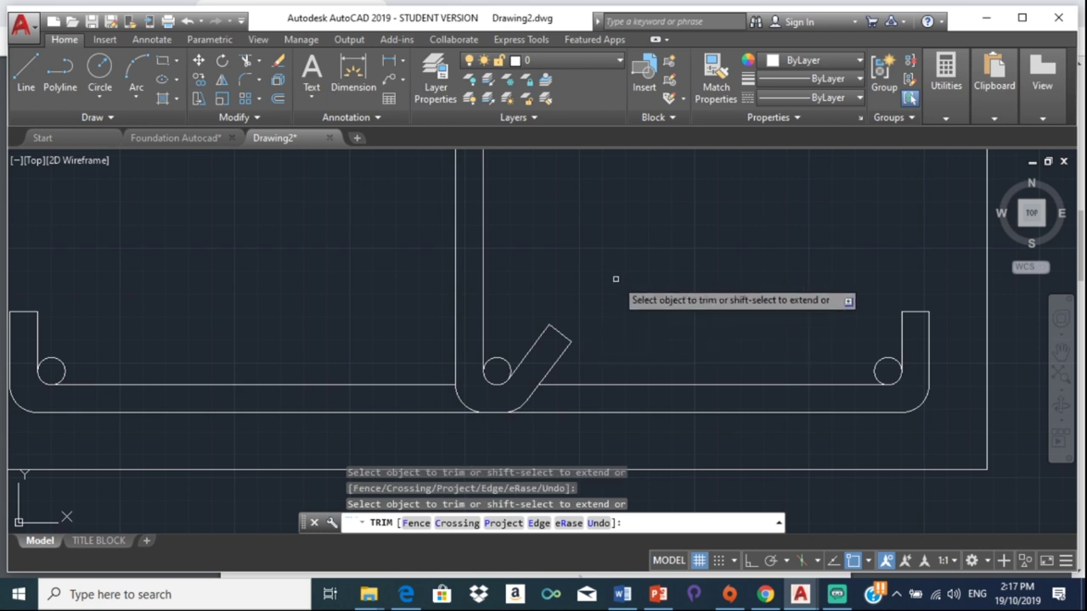
{"action": "key", "text": "Escape"}
Step: Zoom out to the whole footing section and switch to the foundation detail PDF in Chrome
{"action": "scroll", "coordinate": [585, 281], "scroll_direction": "down", "scroll_amount": 3}
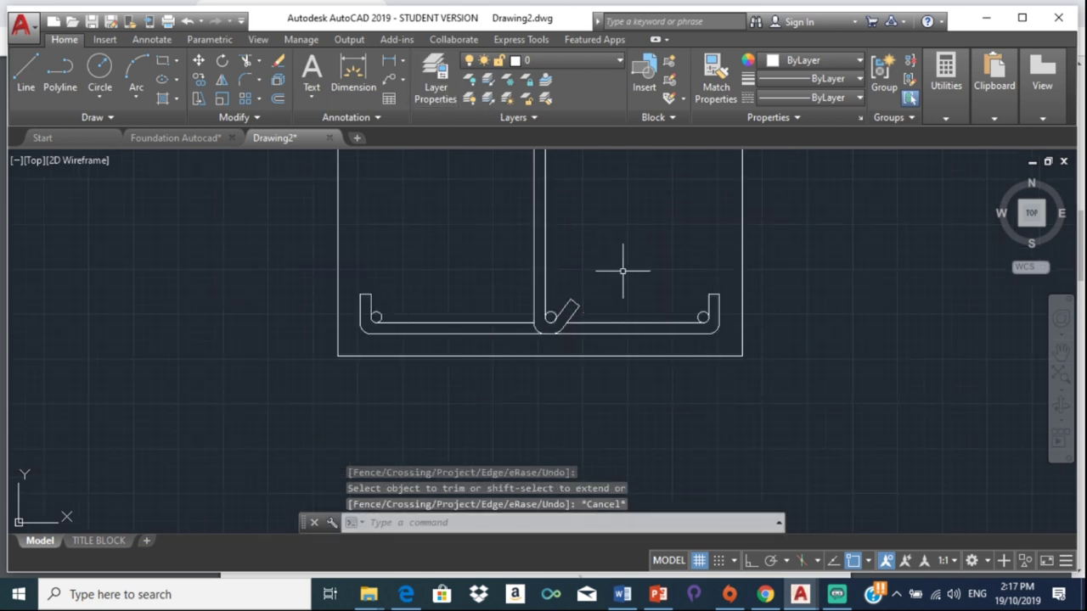
{"action": "scroll", "coordinate": [622, 271], "scroll_direction": "down", "scroll_amount": 2}
{"action": "scroll", "coordinate": [611, 235], "scroll_direction": "down", "scroll_amount": 2}
{"action": "middle_click_drag", "start_coordinate": [595, 267], "coordinate": [502, 262]}
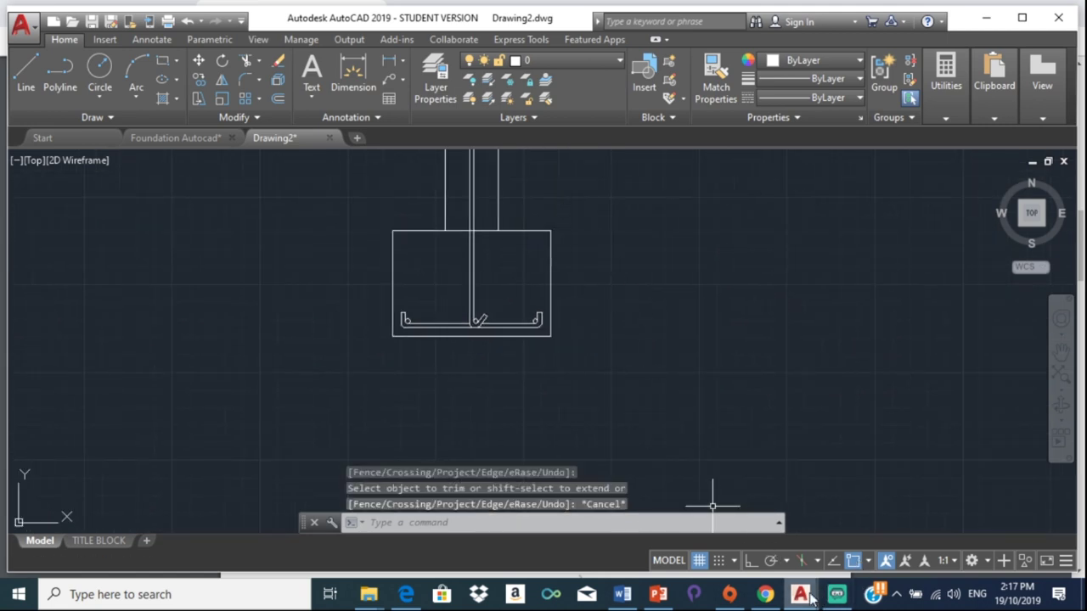
{"action": "left_click", "coordinate": [764, 597]}
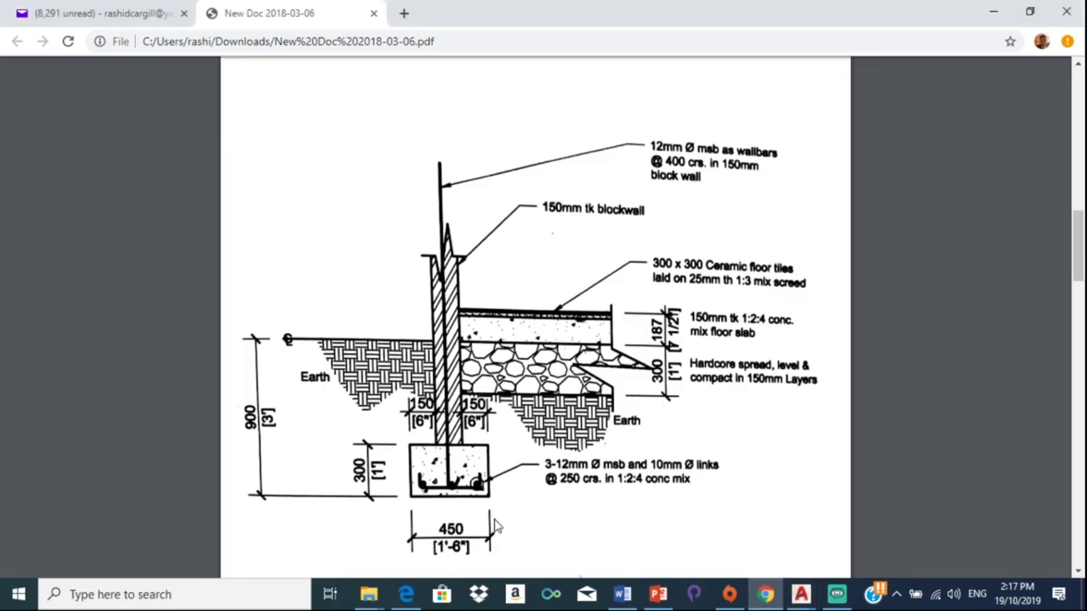
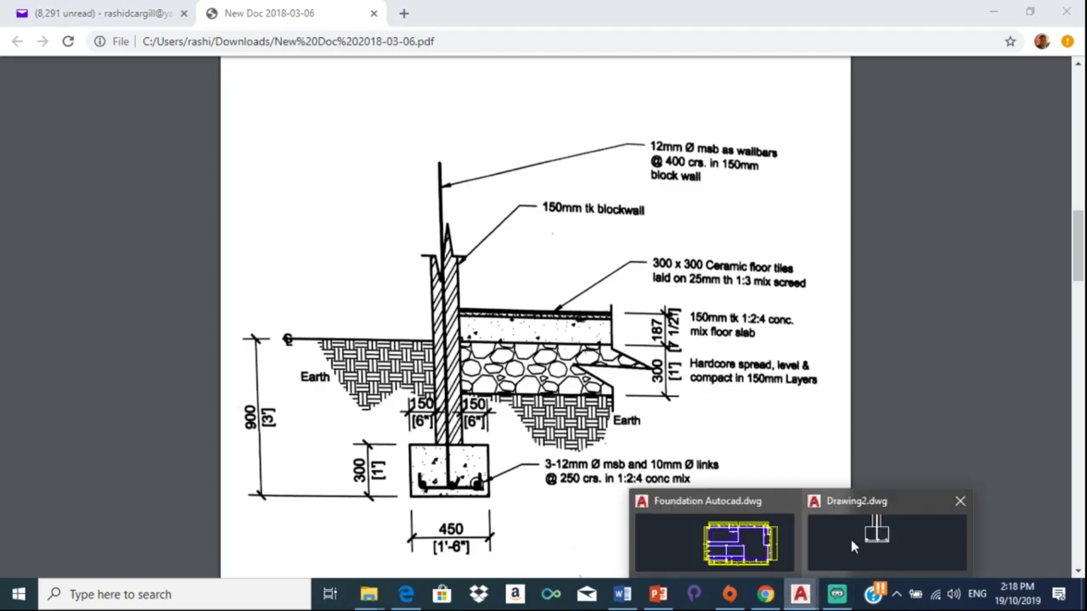
Step: Offset the footing's bottom line 900 upward to create the ground line
{"action": "left_click", "coordinate": [851, 540]}
{"action": "scroll", "coordinate": [491, 329], "scroll_direction": "down", "scroll_amount": 3}
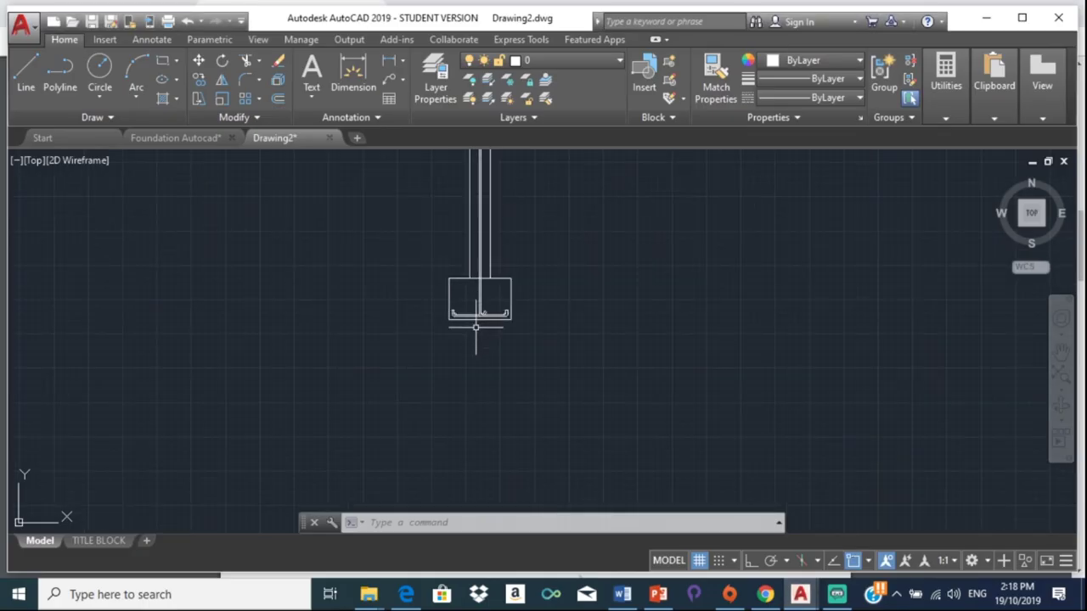
{"action": "scroll", "coordinate": [479, 312], "scroll_direction": "up", "scroll_amount": 3}
{"action": "type", "text": "O"}
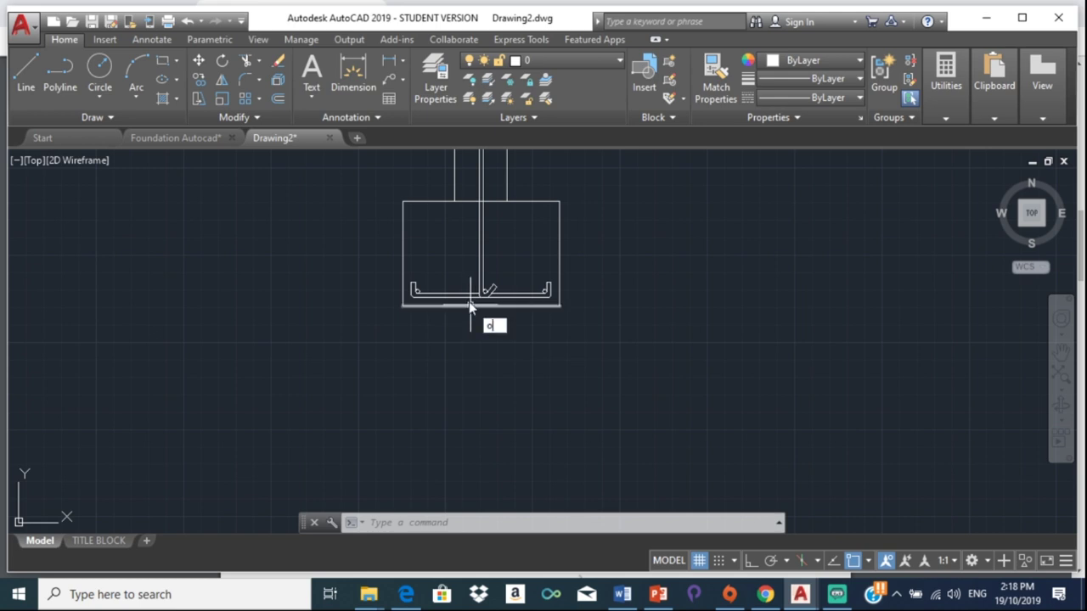
{"action": "type", "text": "f"}
{"action": "left_click", "coordinate": [528, 343]}
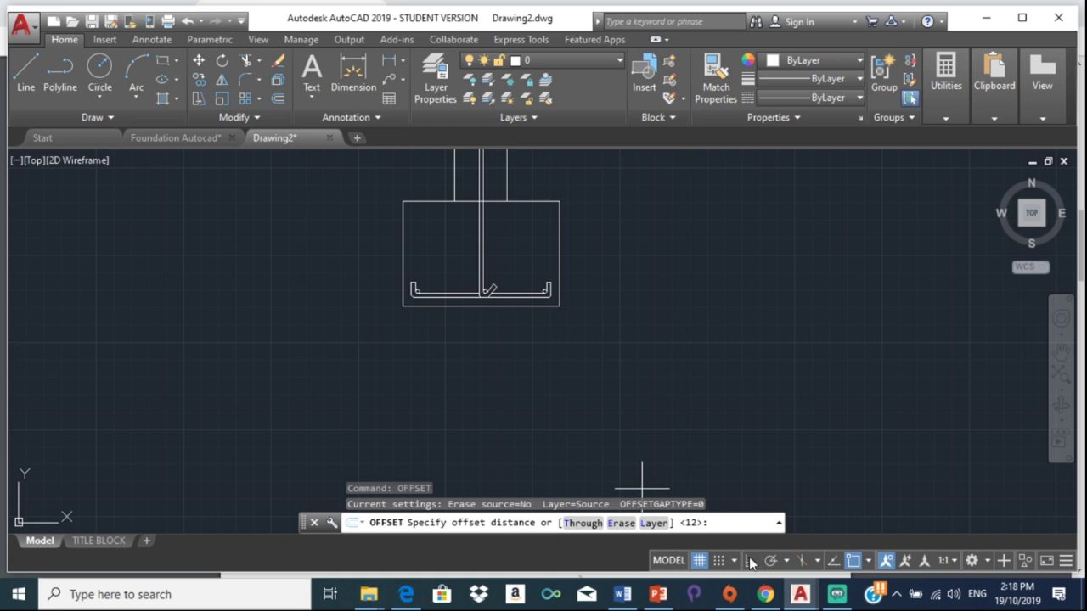
{"action": "mouse_move", "coordinate": [800, 594]}
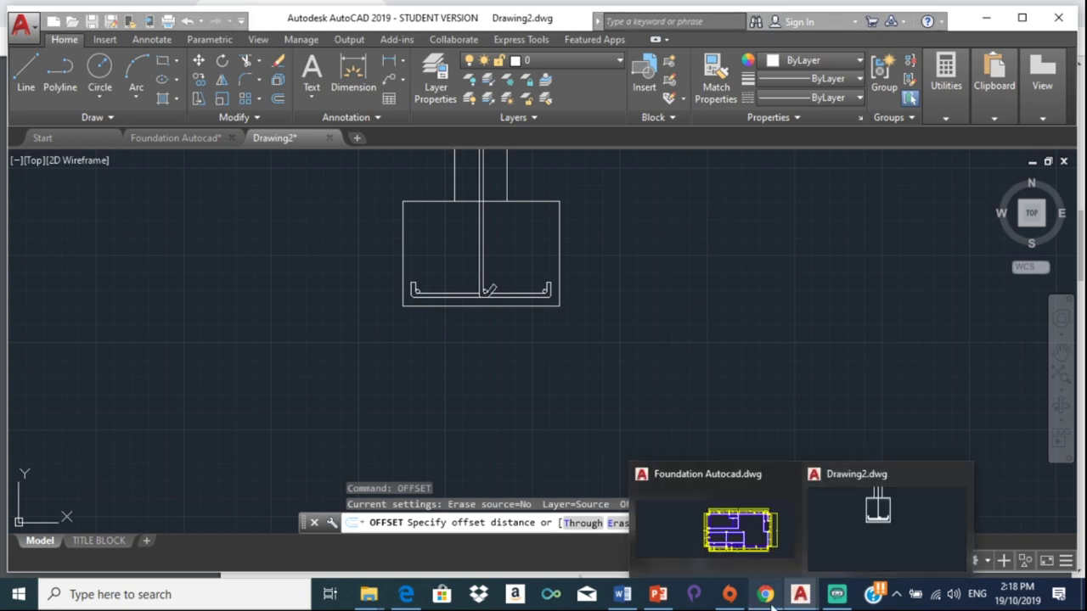
{"action": "left_click", "coordinate": [766, 595]}
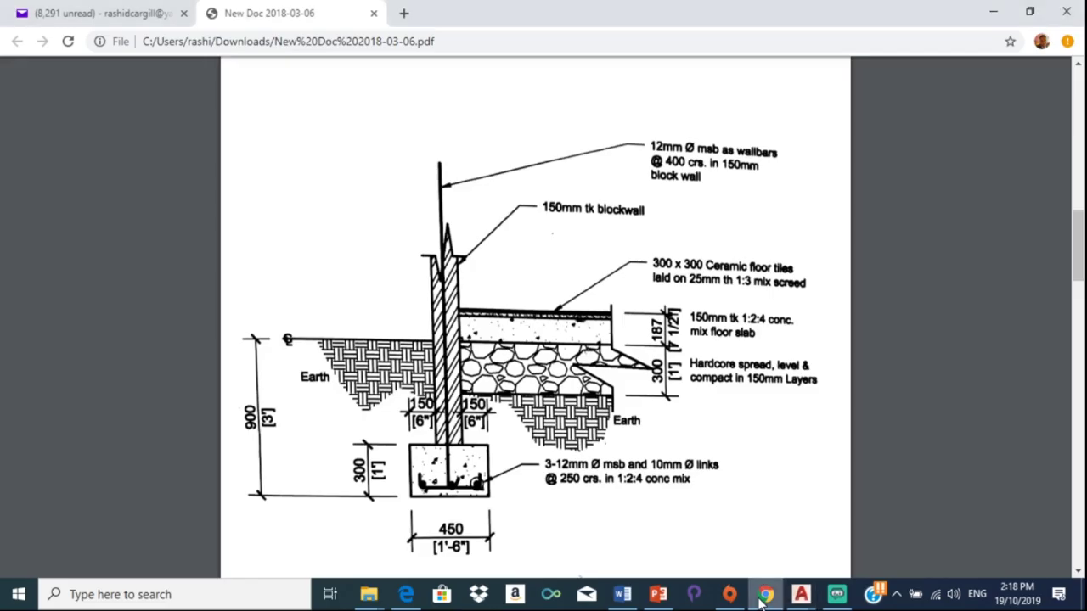
{"action": "left_click", "coordinate": [764, 596]}
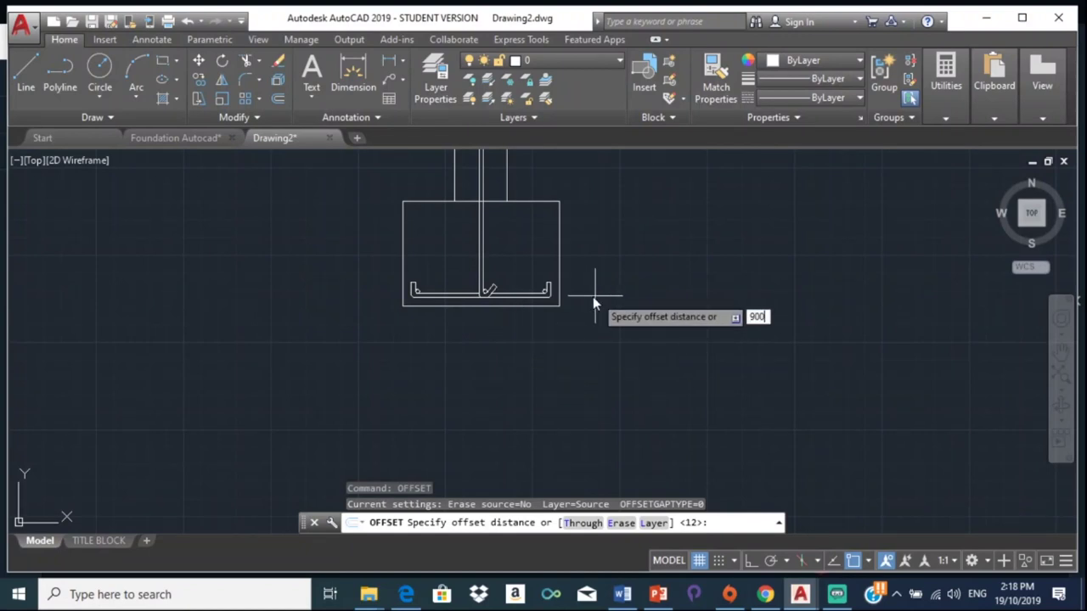
{"action": "key", "text": "Return"}
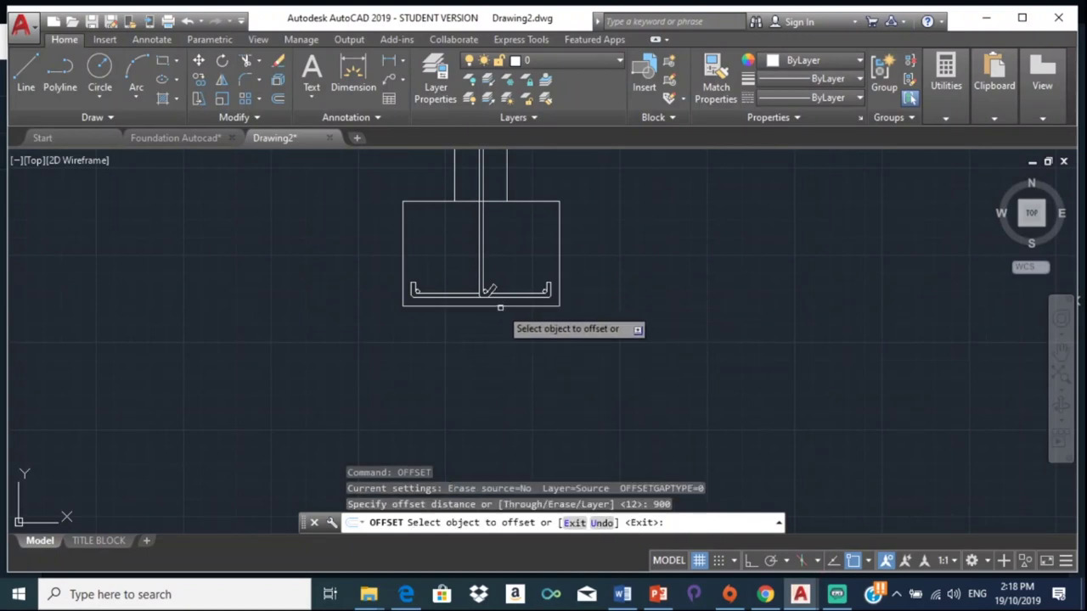
{"action": "left_click", "coordinate": [498, 304]}
{"action": "scroll", "coordinate": [505, 271], "scroll_direction": "down", "scroll_amount": 5}
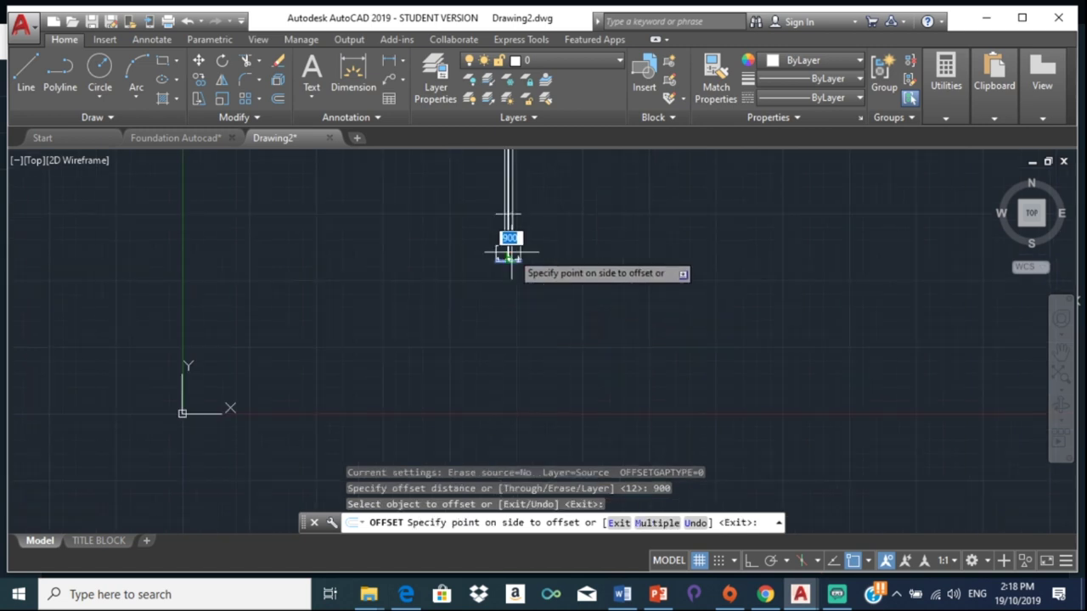
{"action": "left_click", "coordinate": [520, 167]}
{"action": "scroll", "coordinate": [475, 201], "scroll_direction": "up", "scroll_amount": 3}
{"action": "scroll", "coordinate": [475, 201], "scroll_direction": "up", "scroll_amount": 4}
{"action": "middle_click_drag", "start_coordinate": [476, 201], "coordinate": [566, 317]}
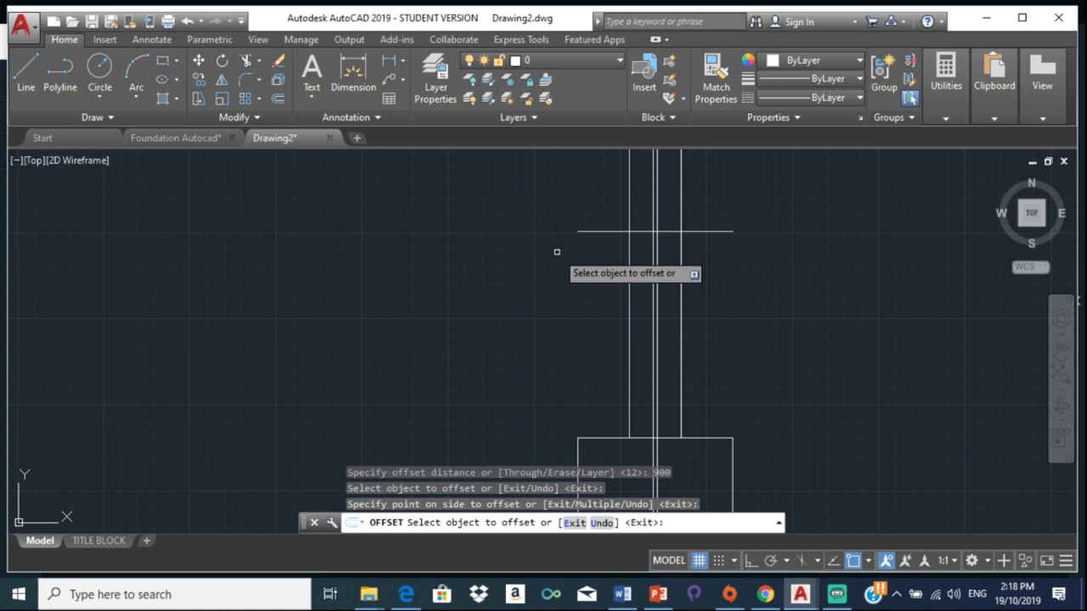
{"action": "key", "text": "Escape"}
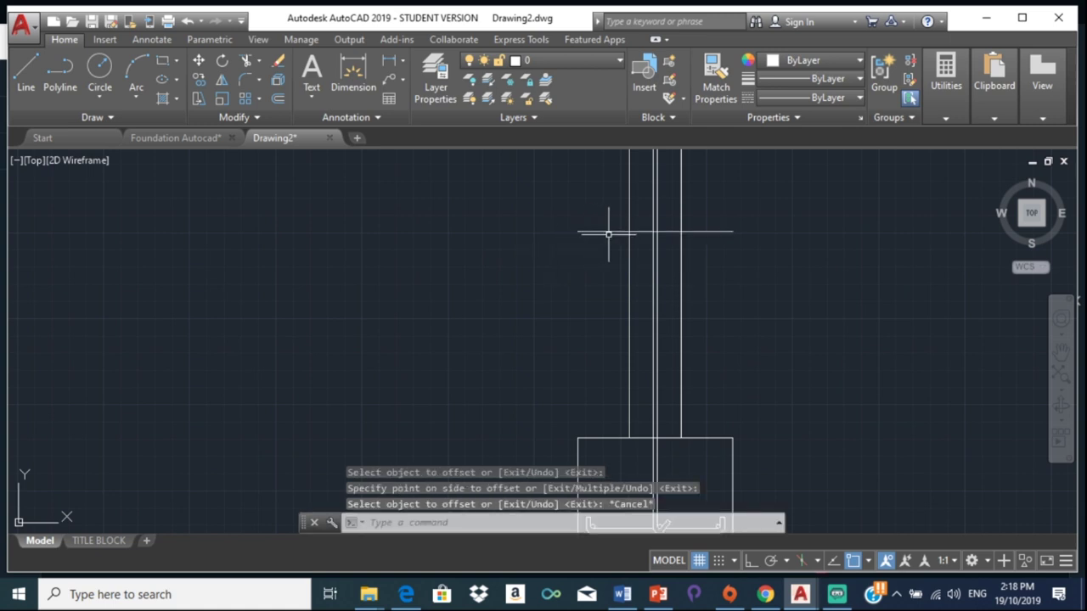
Step: Grip-stretch the ground line's left and right ends well beyond both sides of the wall
{"action": "left_click", "coordinate": [595, 232]}
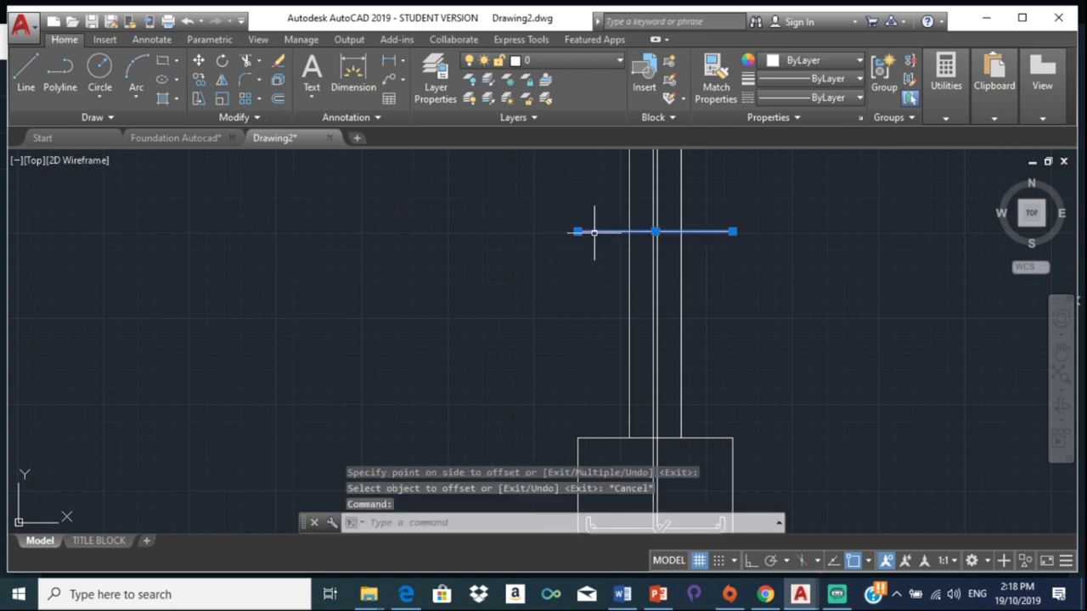
{"action": "left_click", "coordinate": [577, 231]}
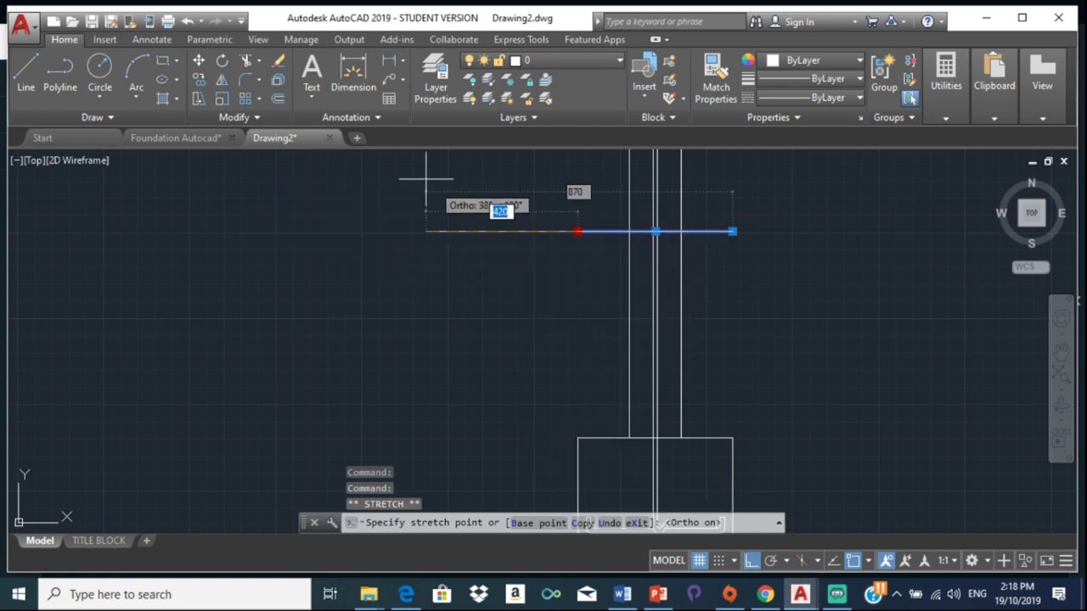
{"action": "left_click", "coordinate": [279, 231]}
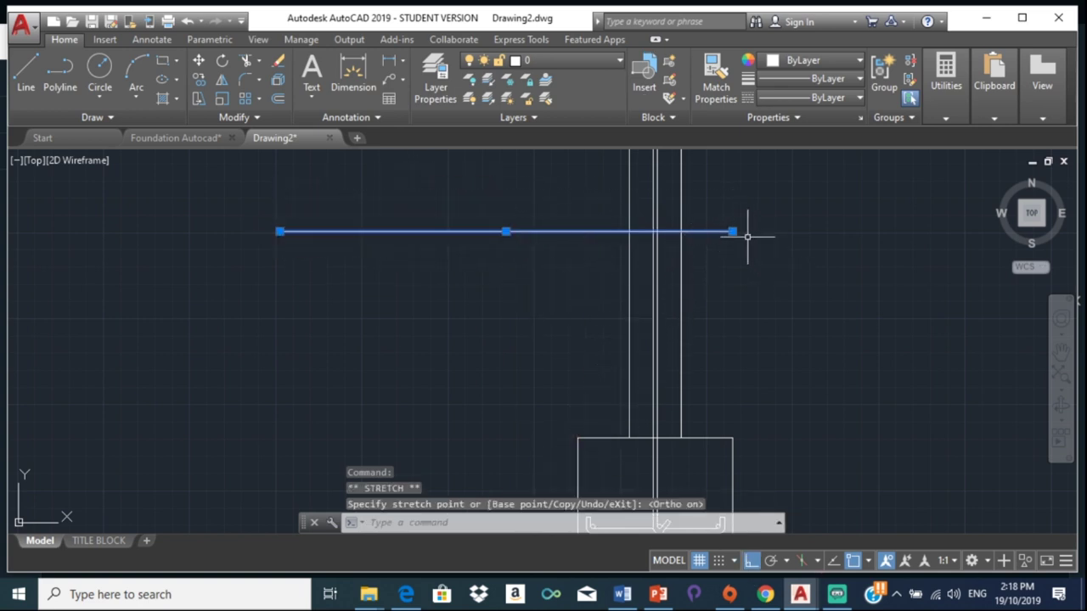
{"action": "left_click", "coordinate": [732, 231]}
{"action": "scroll", "coordinate": [862, 223], "scroll_direction": "down", "scroll_amount": 2}
{"action": "middle_click_drag", "start_coordinate": [1023, 195], "coordinate": [817, 241]}
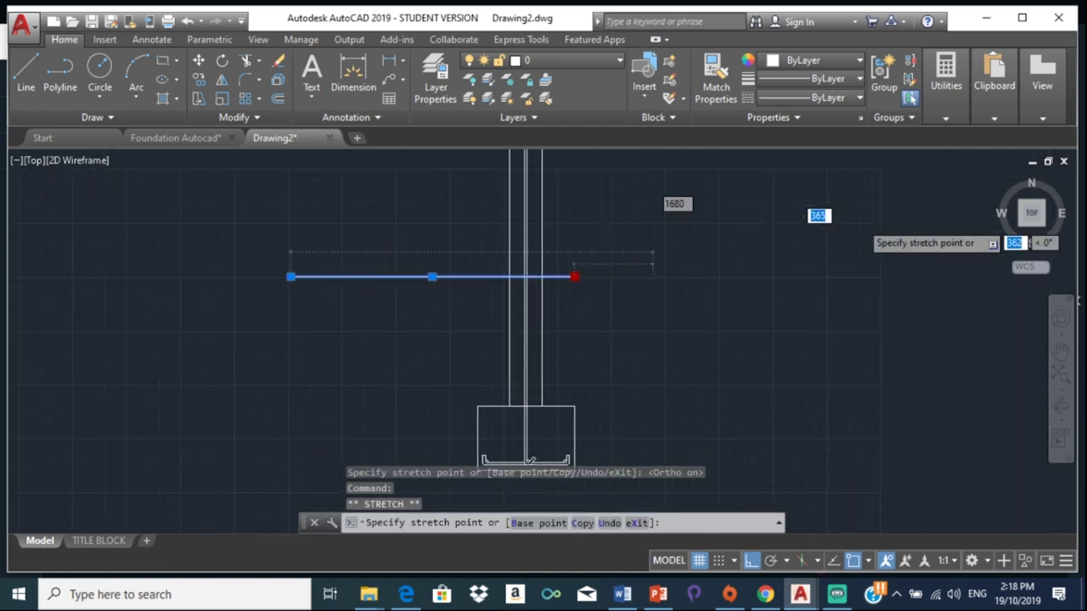
{"action": "left_click", "coordinate": [856, 245]}
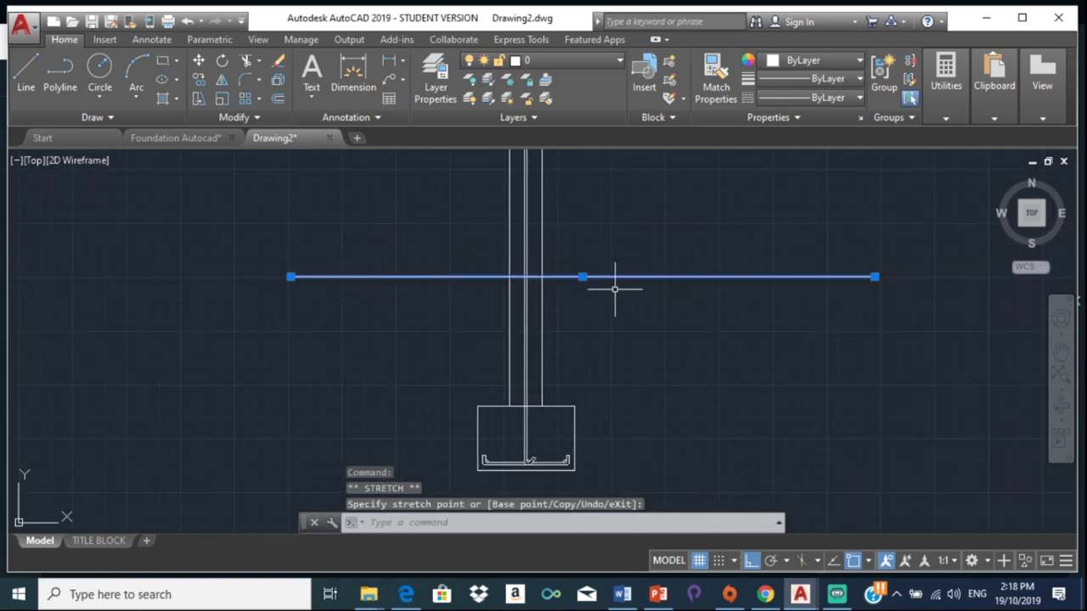
{"action": "key", "text": "Escape"}
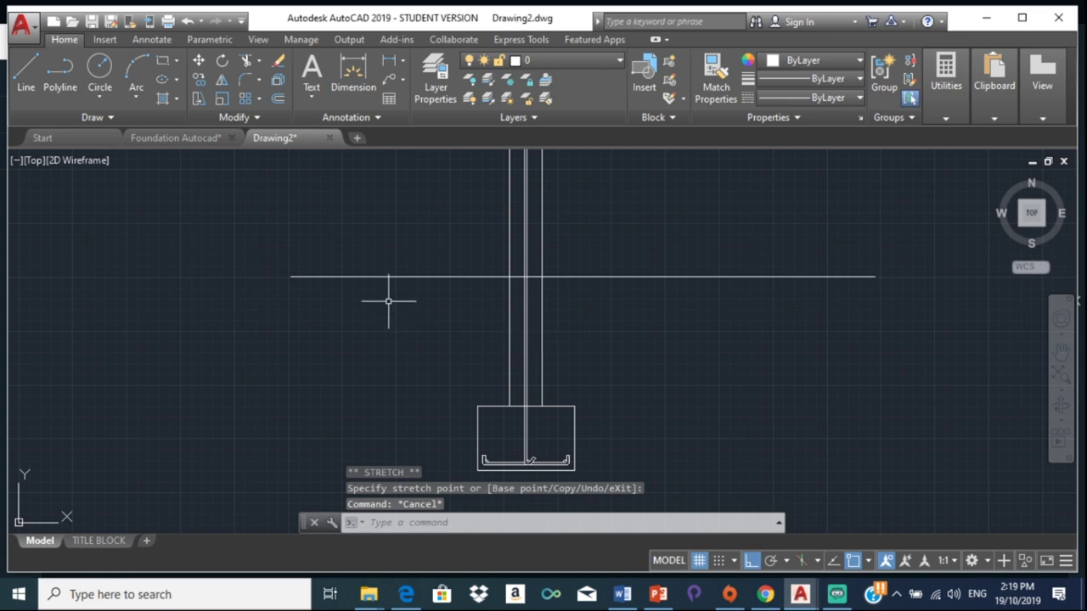
{"action": "scroll", "coordinate": [450, 269], "scroll_direction": "down", "scroll_amount": 3}
{"action": "scroll", "coordinate": [427, 301], "scroll_direction": "up", "scroll_amount": 3}
{"action": "middle_click_drag", "start_coordinate": [487, 313], "coordinate": [574, 316]}
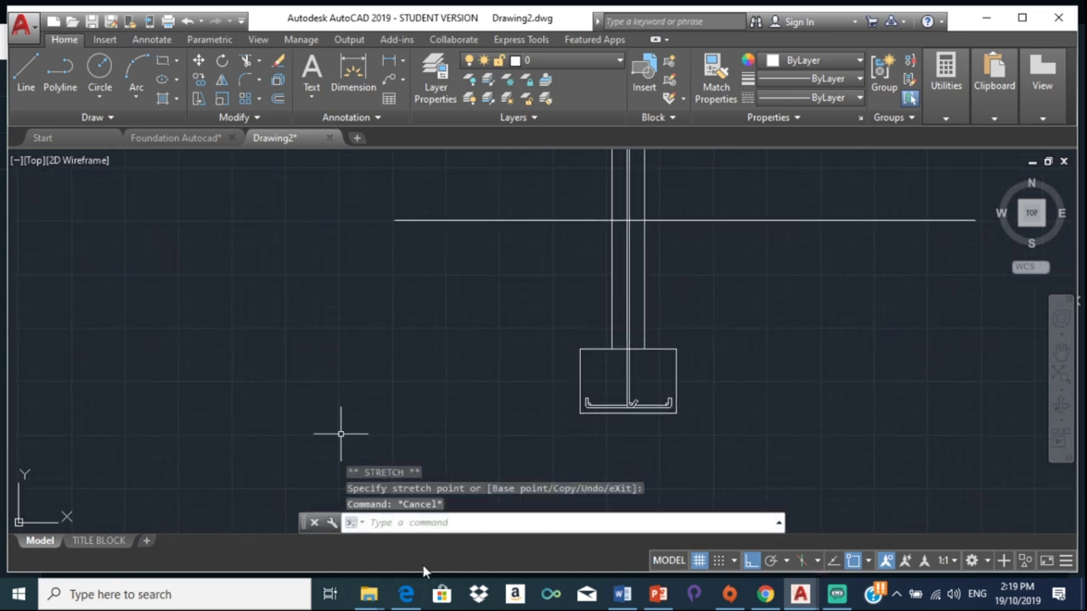
{"action": "left_click", "coordinate": [769, 596]}
Step: Draw a zigzag line from the ground line's left end, dipping down and rising to the wall
{"action": "left_click", "coordinate": [774, 600]}
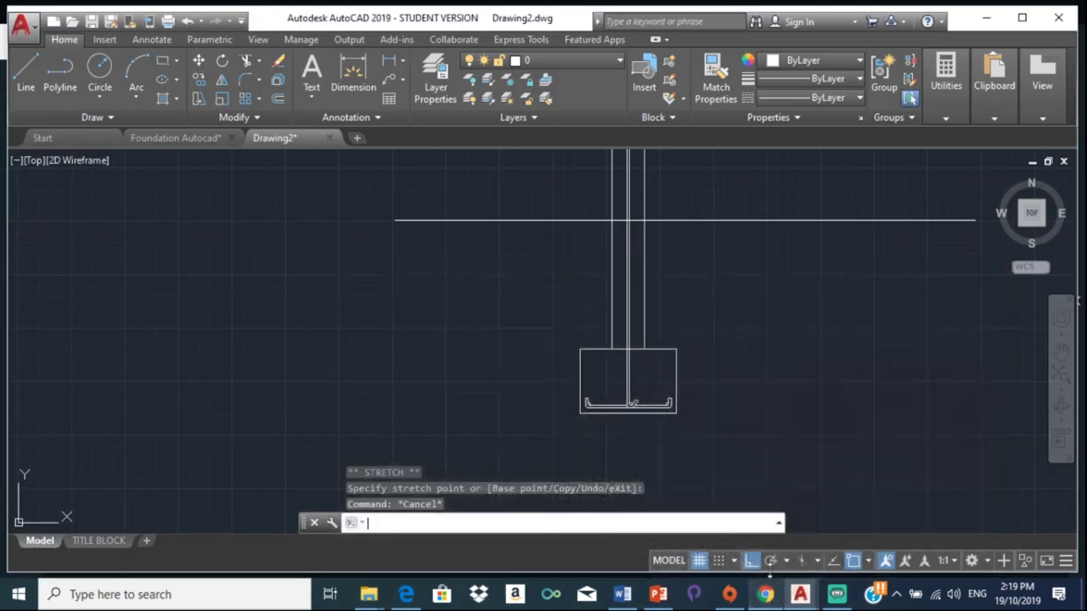
{"action": "left_click", "coordinate": [26, 77]}
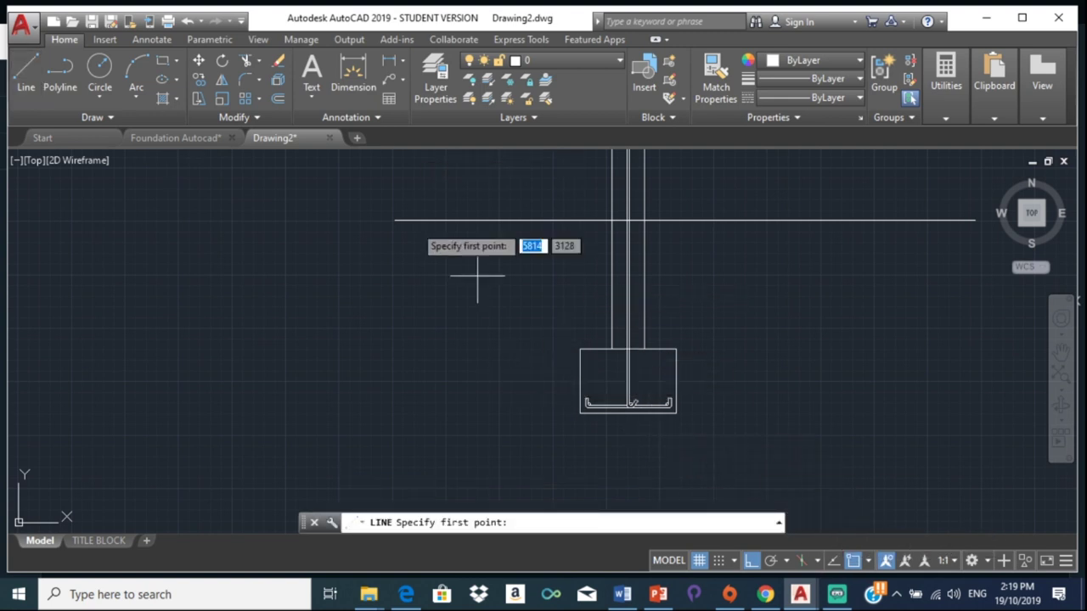
{"action": "left_click", "coordinate": [395, 220]}
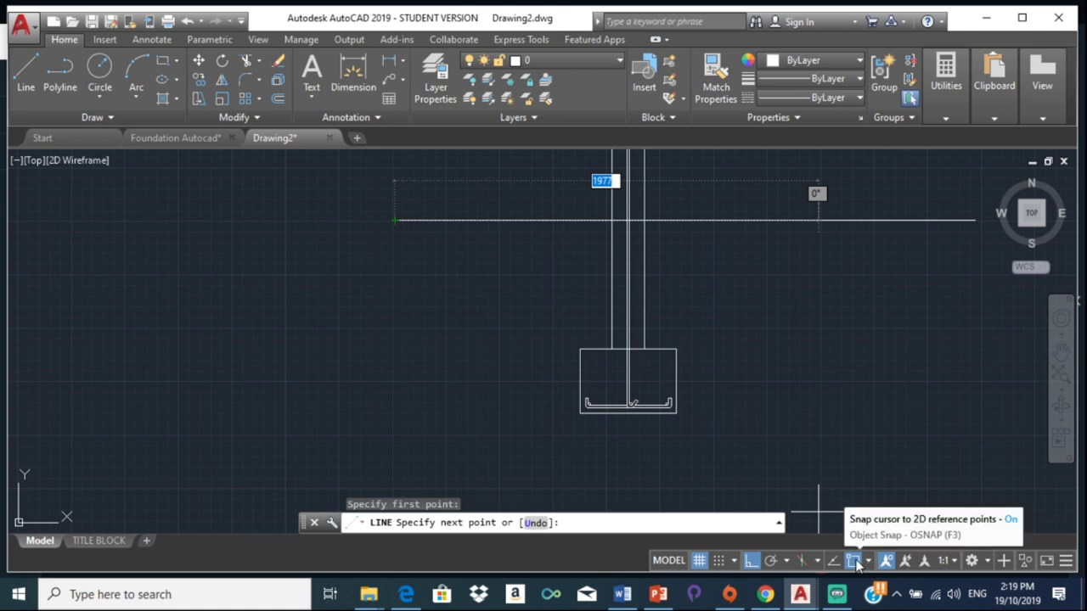
{"action": "left_click", "coordinate": [856, 562]}
{"action": "left_click", "coordinate": [752, 560]}
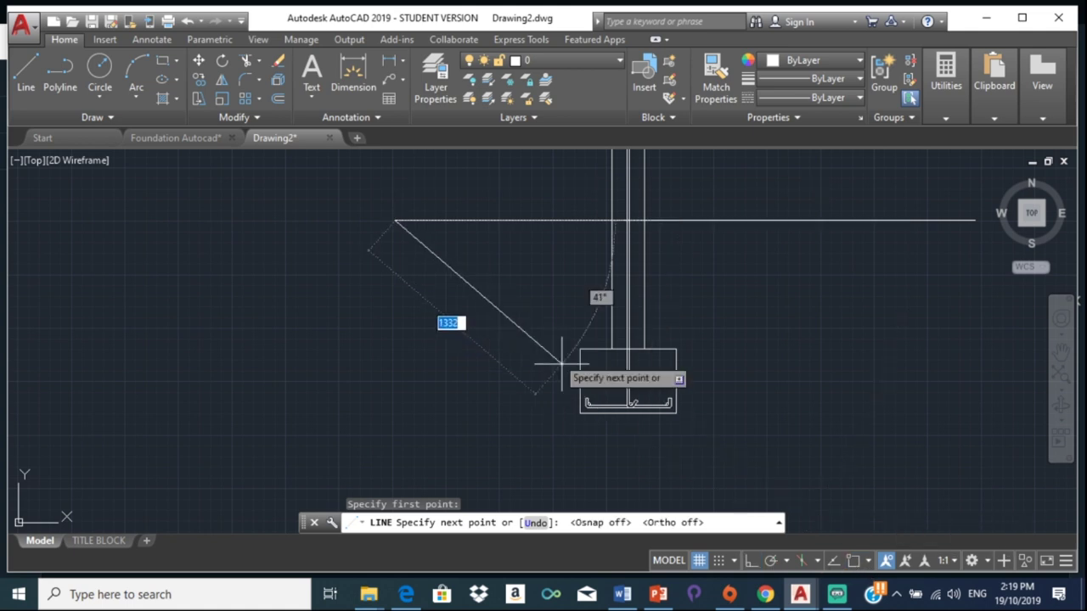
{"action": "left_click", "coordinate": [550, 266]}
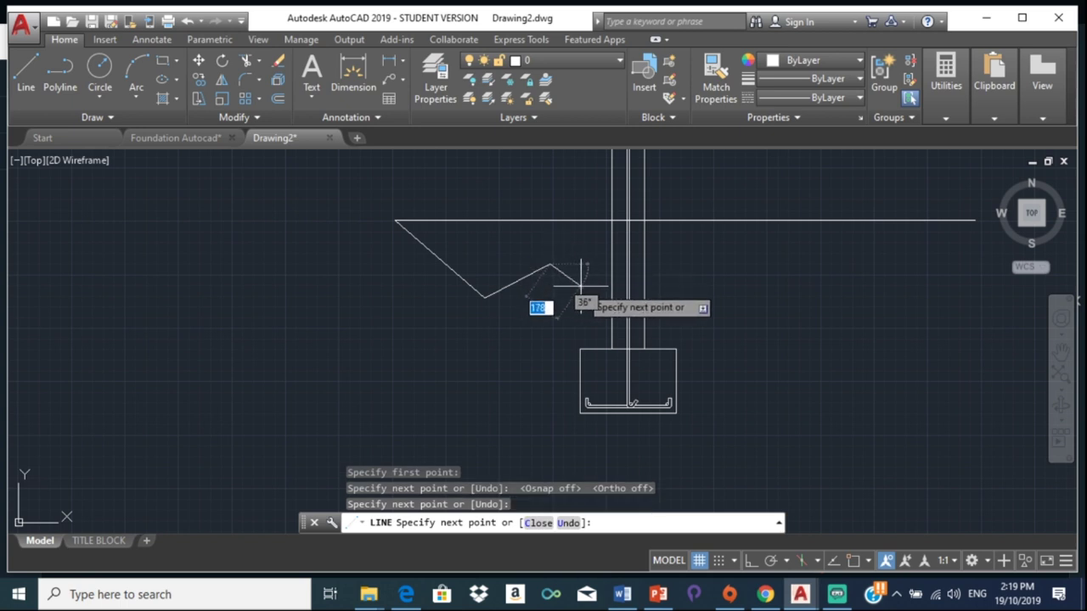
{"action": "left_click", "coordinate": [581, 284]}
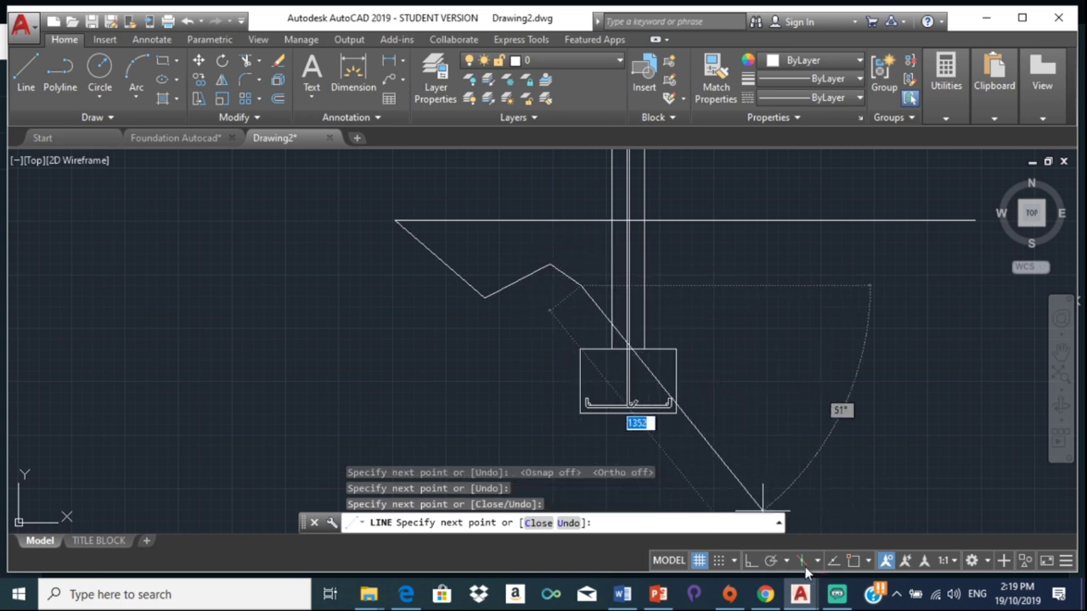
{"action": "left_click", "coordinate": [853, 562]}
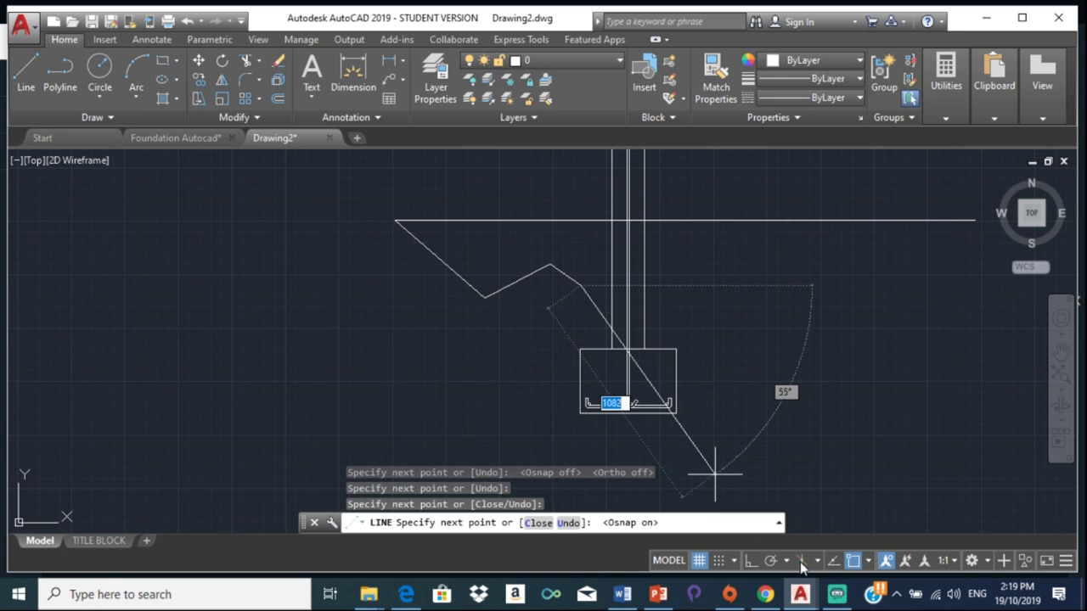
{"action": "left_click", "coordinate": [853, 562]}
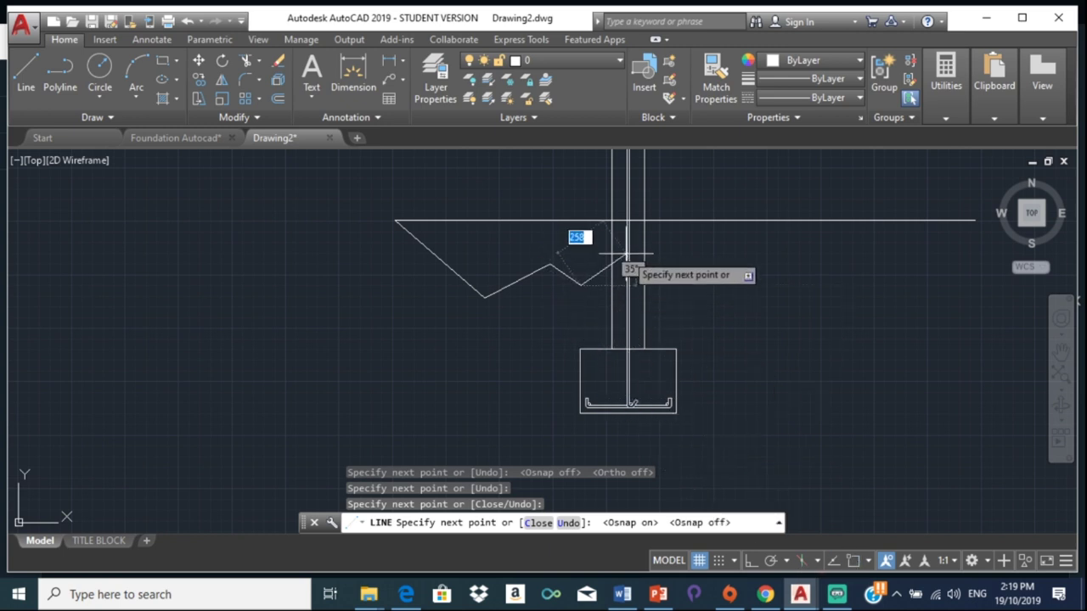
{"action": "scroll", "coordinate": [603, 246], "scroll_direction": "up", "scroll_amount": 4}
{"action": "left_click", "coordinate": [601, 238]}
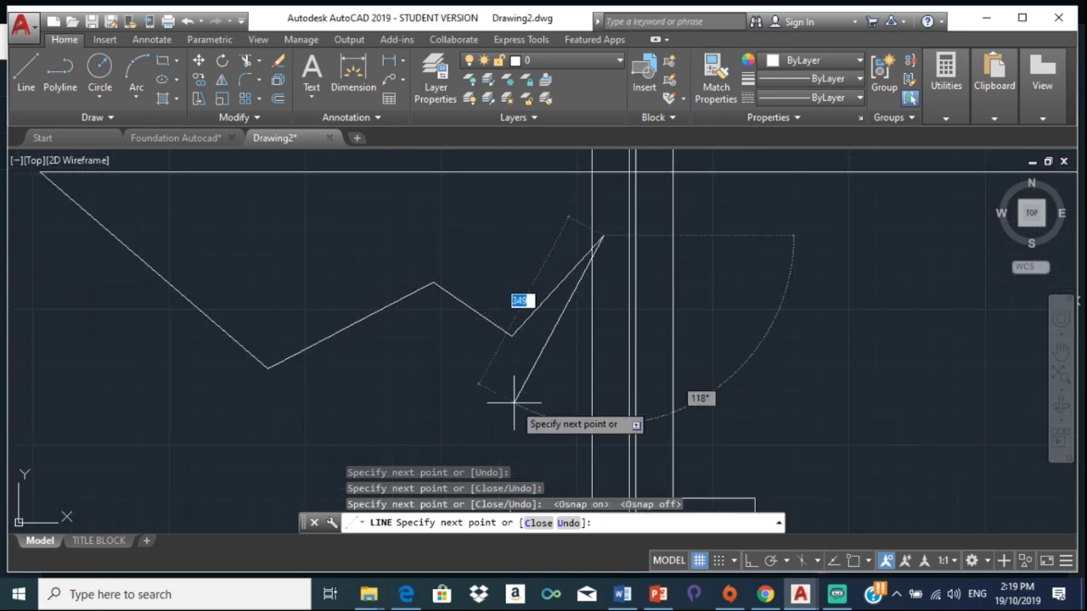
{"action": "key", "text": "Escape"}
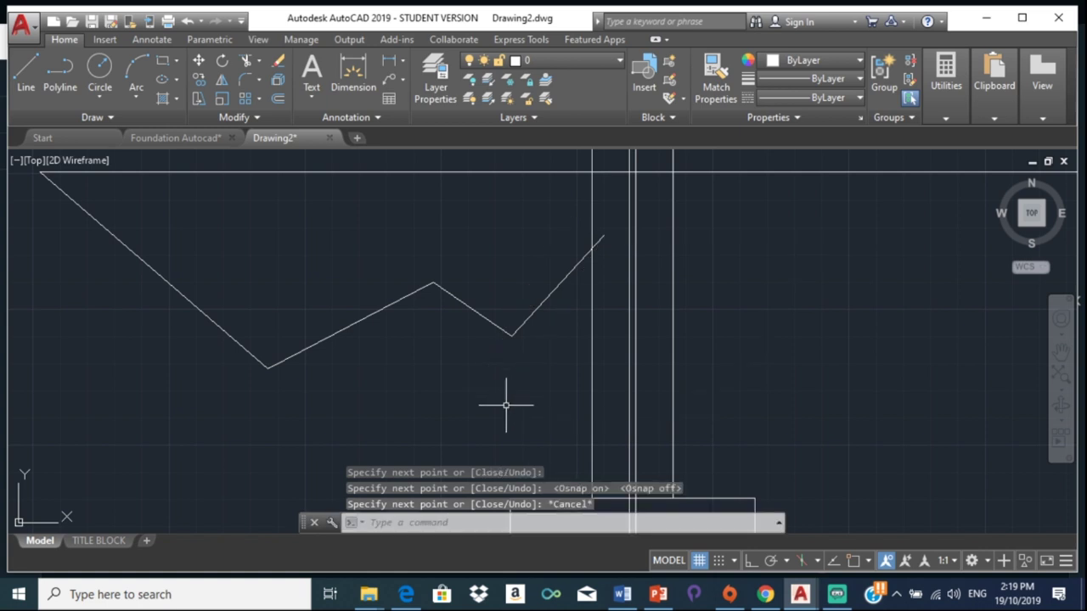
{"action": "type", "text": "tr"}
Step: Start a trim with all edges as cutters, cancel it, and bring up the hatch pattern choices
{"action": "key", "text": "Return"}
{"action": "key", "text": "Return"}
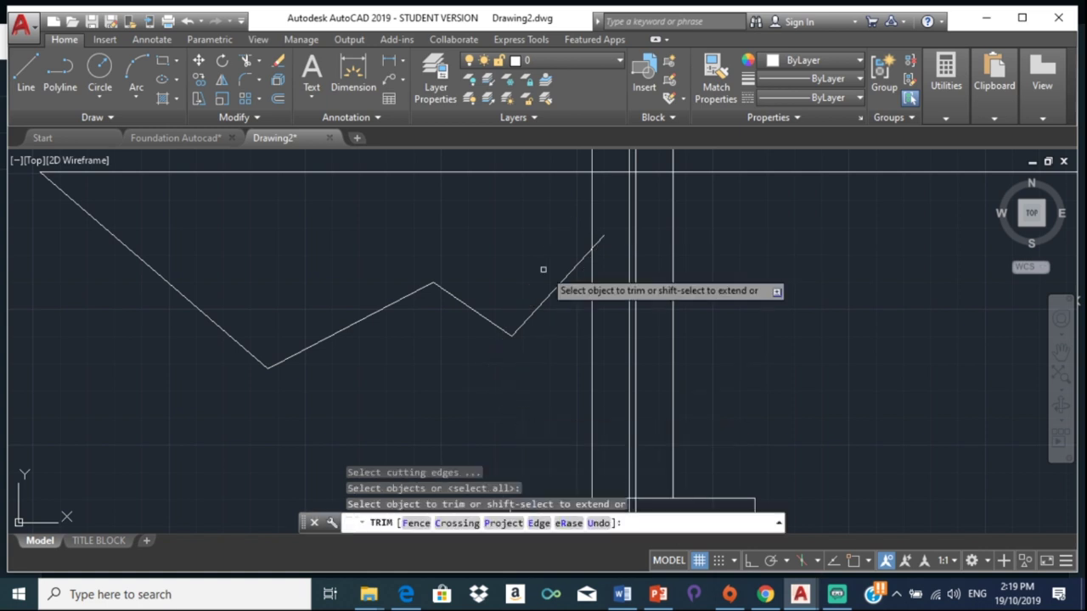
{"action": "scroll", "coordinate": [602, 236], "scroll_direction": "down", "scroll_amount": 5}
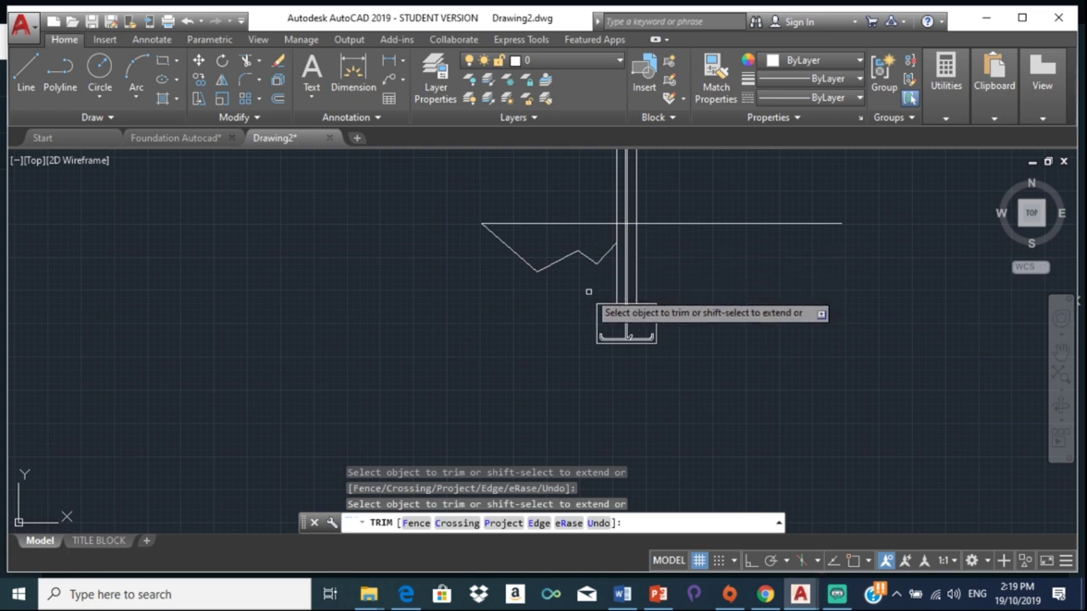
{"action": "key", "text": "Escape"}
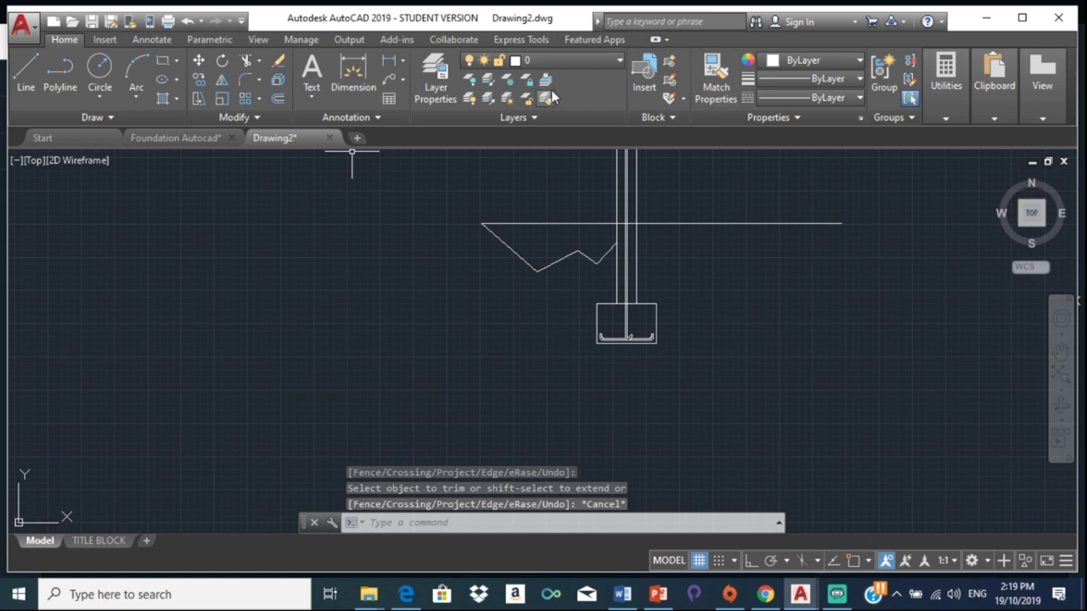
{"action": "left_click", "coordinate": [179, 103]}
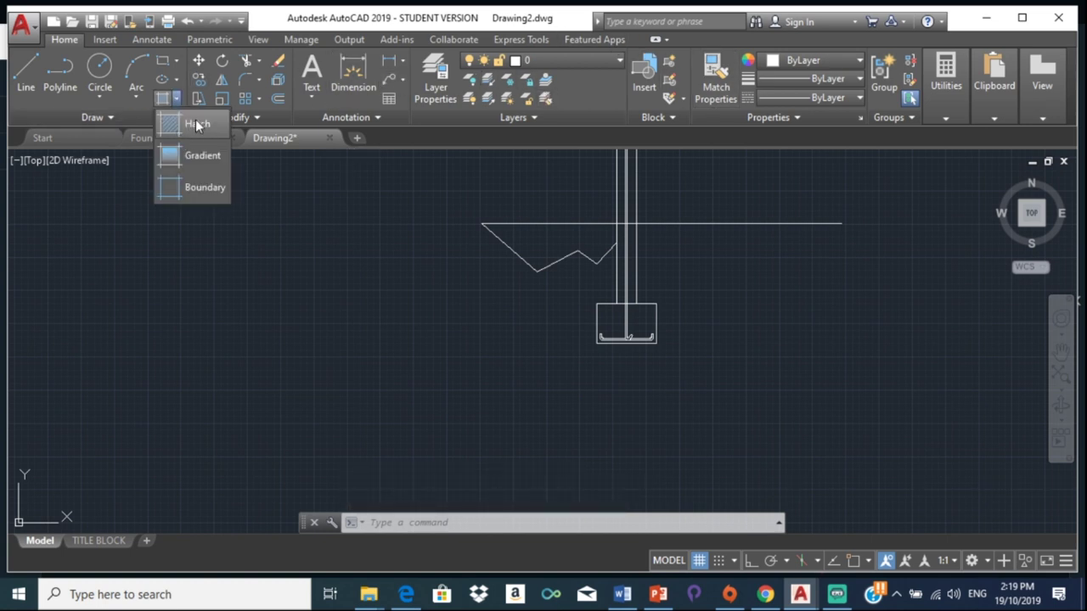
Step: Fill the zigzag ground area left of the wall with the EARTH hatch pattern
{"action": "left_click", "coordinate": [196, 119]}
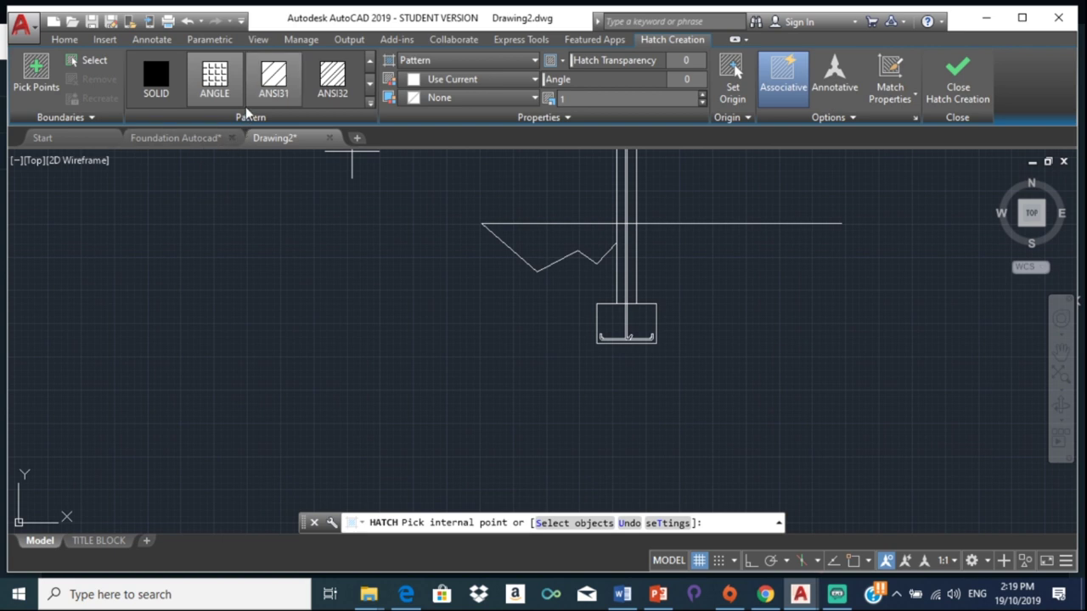
{"action": "left_click", "coordinate": [371, 105]}
{"action": "scroll", "coordinate": [306, 192], "scroll_direction": "down", "scroll_amount": 2}
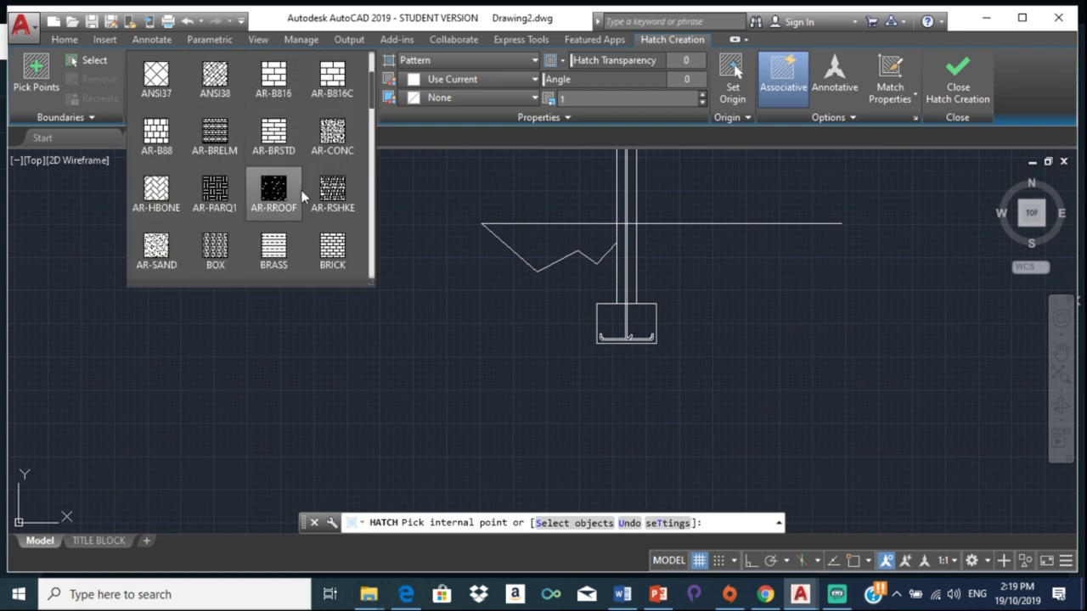
{"action": "scroll", "coordinate": [306, 189], "scroll_direction": "down", "scroll_amount": 2}
{"action": "scroll", "coordinate": [309, 188], "scroll_direction": "down", "scroll_amount": 1}
{"action": "left_click", "coordinate": [332, 248]}
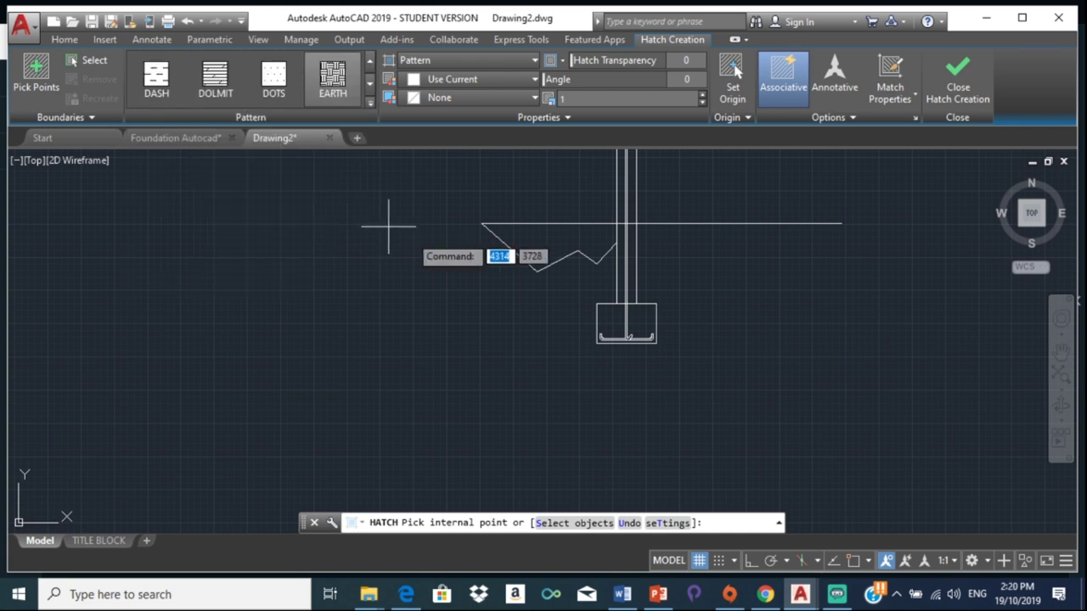
{"action": "left_click", "coordinate": [542, 245]}
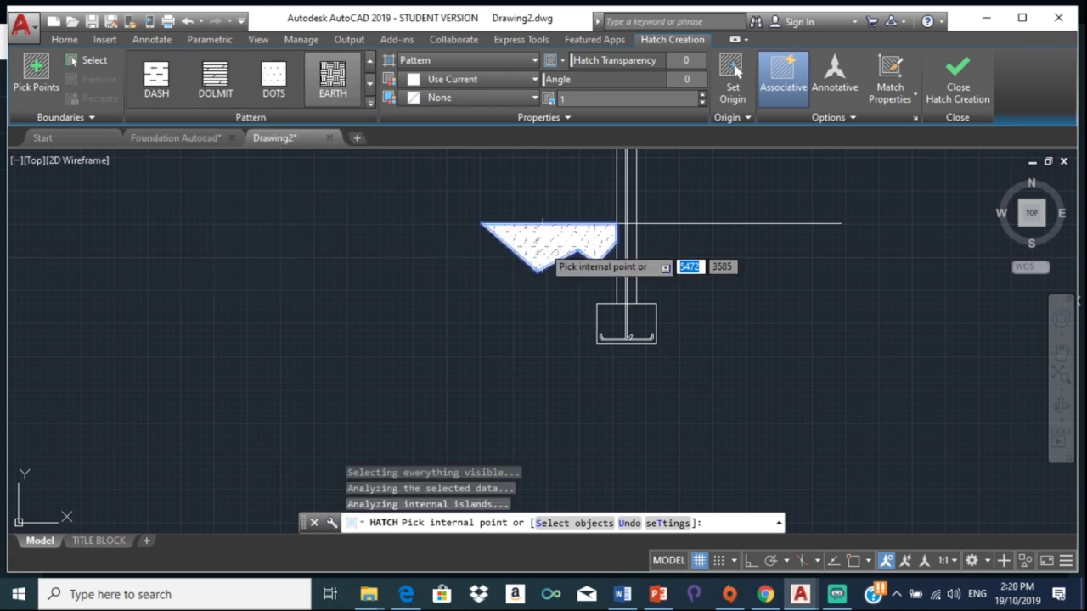
{"action": "key", "text": "Escape"}
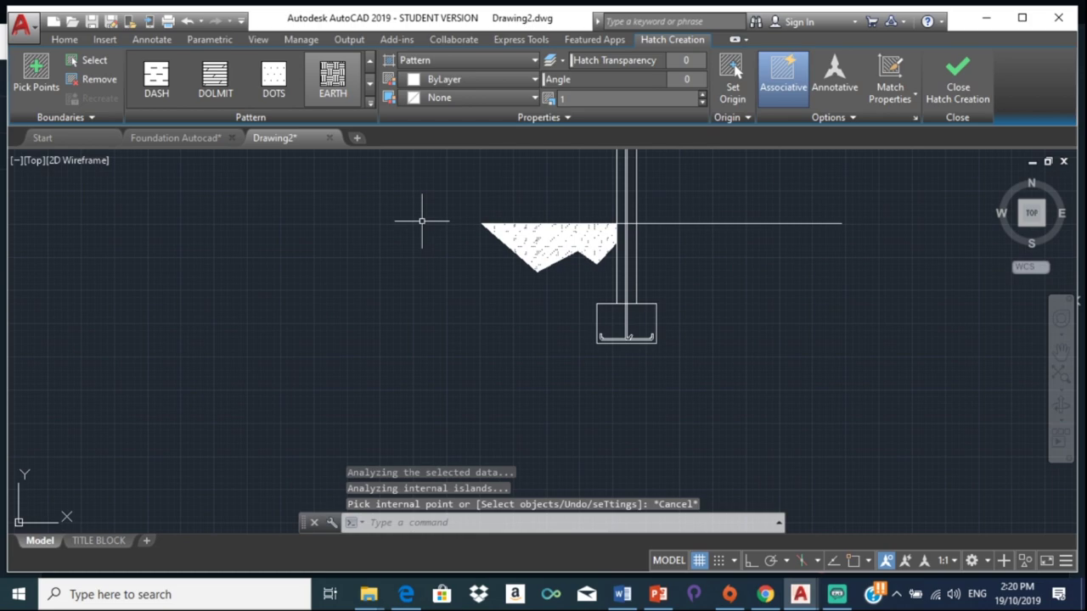
{"action": "scroll", "coordinate": [621, 225], "scroll_direction": "up", "scroll_amount": 2}
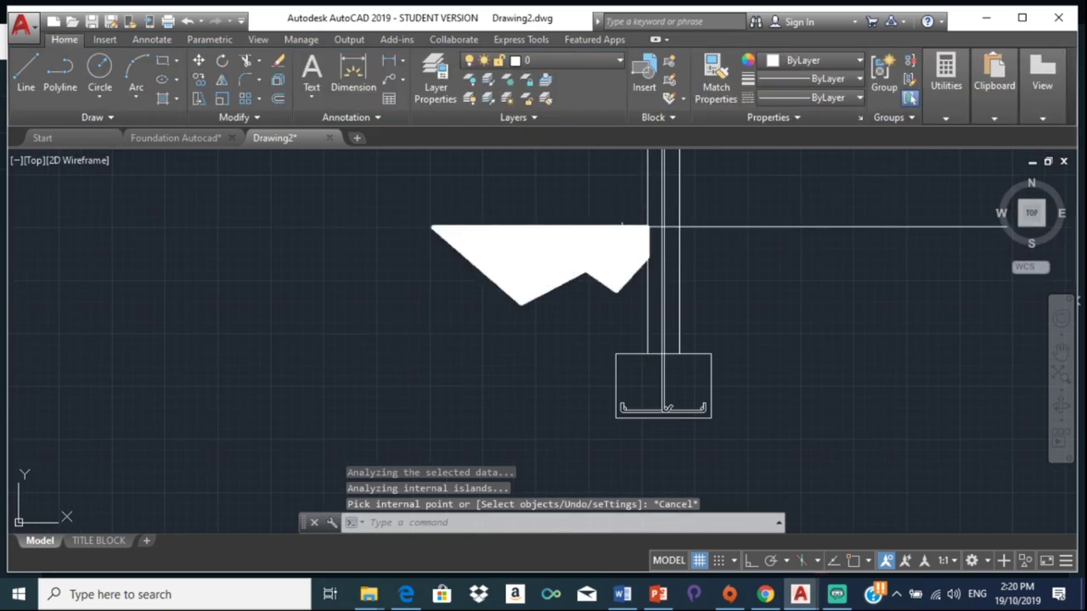
{"action": "scroll", "coordinate": [621, 225], "scroll_direction": "up", "scroll_amount": 2}
{"action": "scroll", "coordinate": [622, 225], "scroll_direction": "up", "scroll_amount": 3}
{"action": "scroll", "coordinate": [621, 225], "scroll_direction": "down", "scroll_amount": 3}
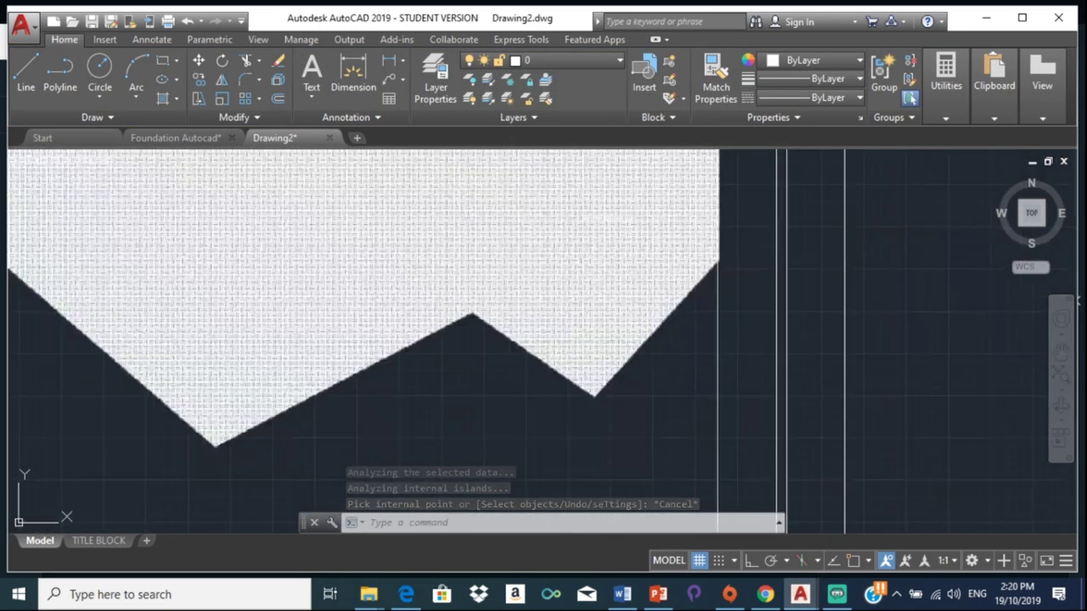
{"action": "scroll", "coordinate": [608, 213], "scroll_direction": "down", "scroll_amount": 3}
Step: Set the earth hatch's scale to 10 in Quick Properties
{"action": "left_click", "coordinate": [606, 205]}
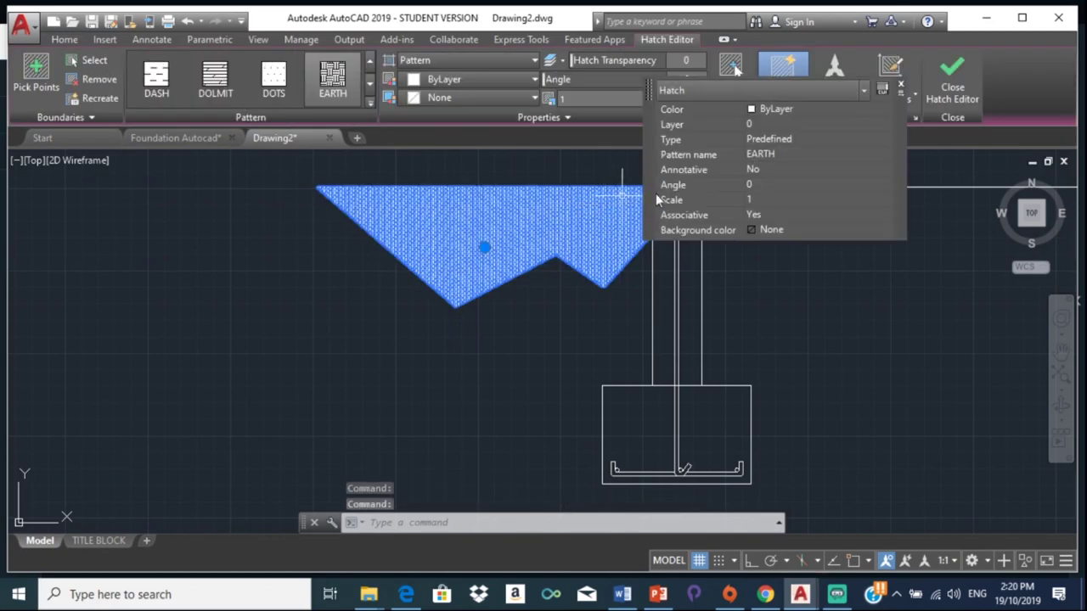
{"action": "left_click", "coordinate": [771, 198]}
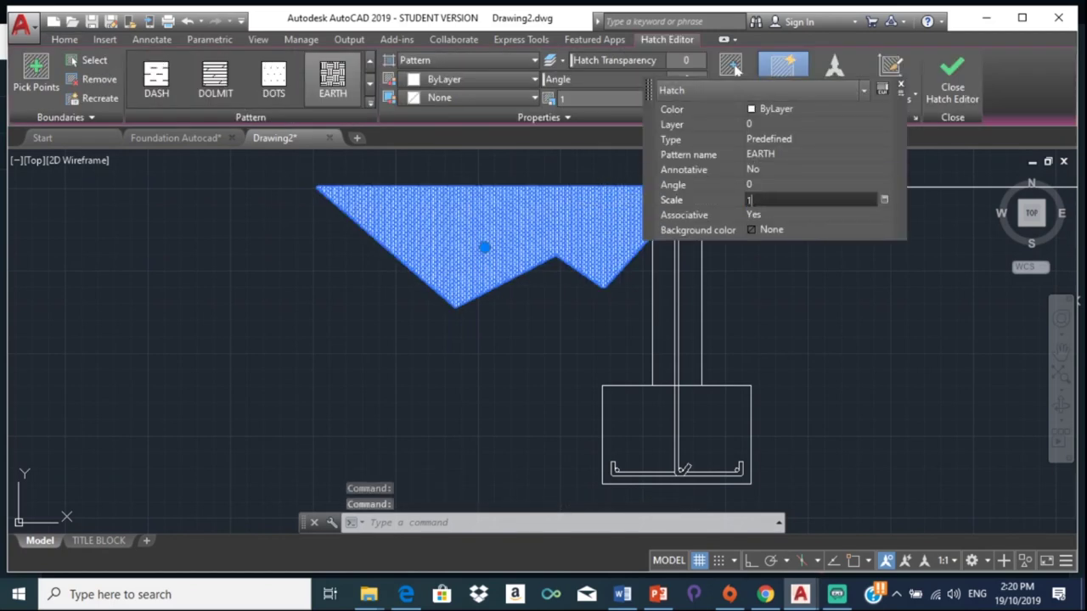
{"action": "type", "text": "0"}
{"action": "key", "text": "Return"}
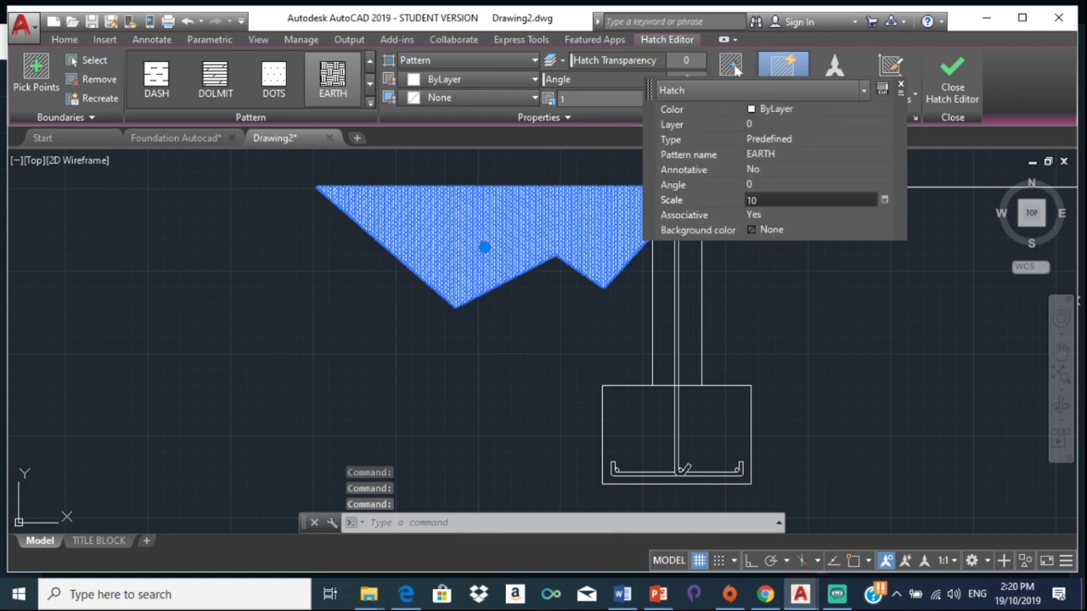
{"action": "key", "text": "Escape"}
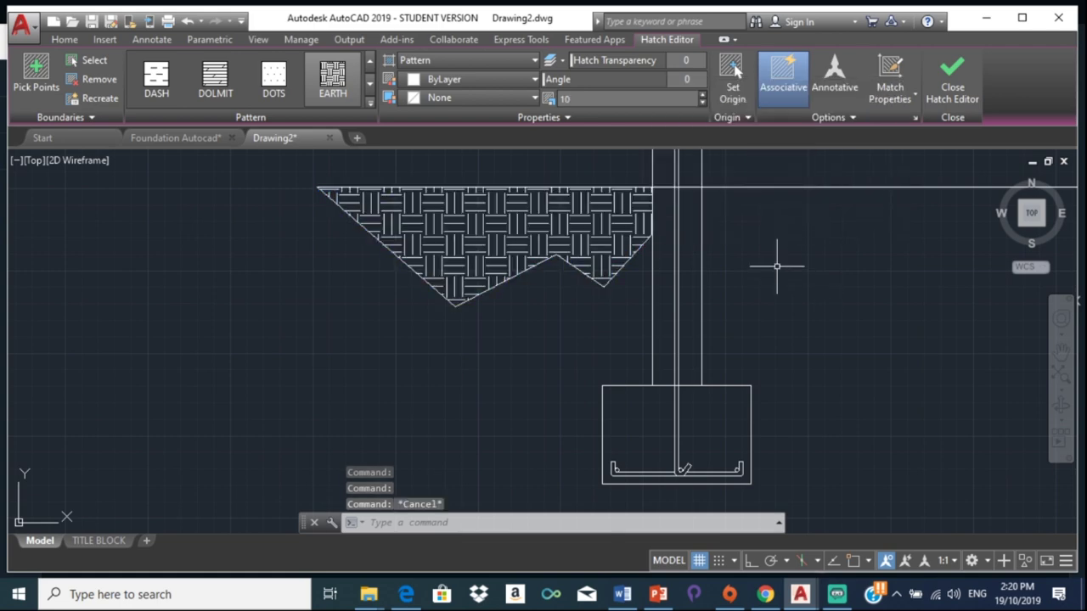
{"action": "scroll", "coordinate": [505, 242], "scroll_direction": "down", "scroll_amount": 2}
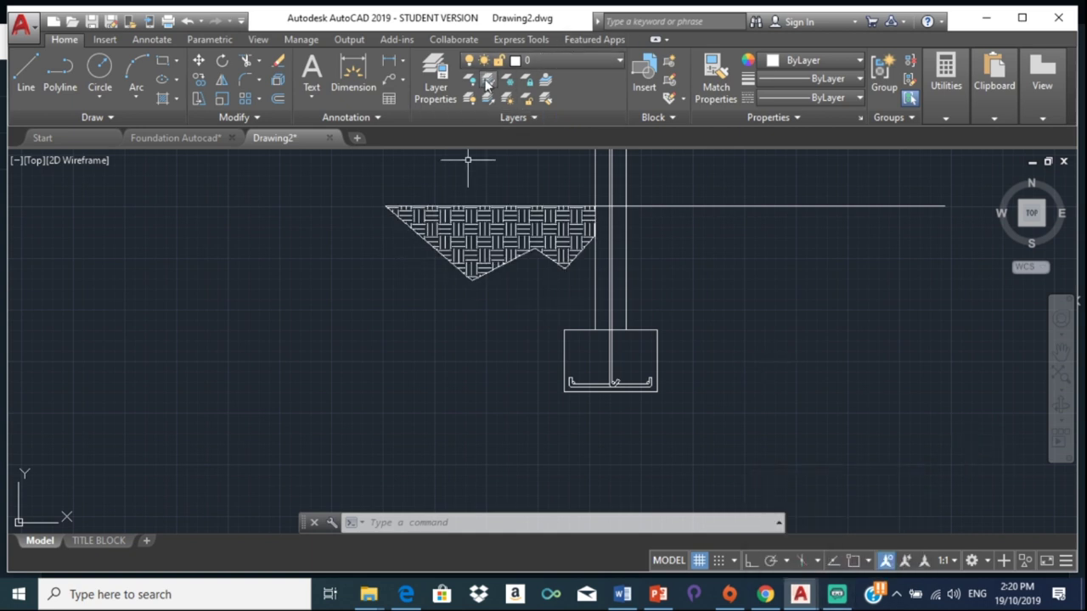
Step: Create an EARTH layer in Layer Properties and give it colour 26
{"action": "left_click", "coordinate": [436, 92]}
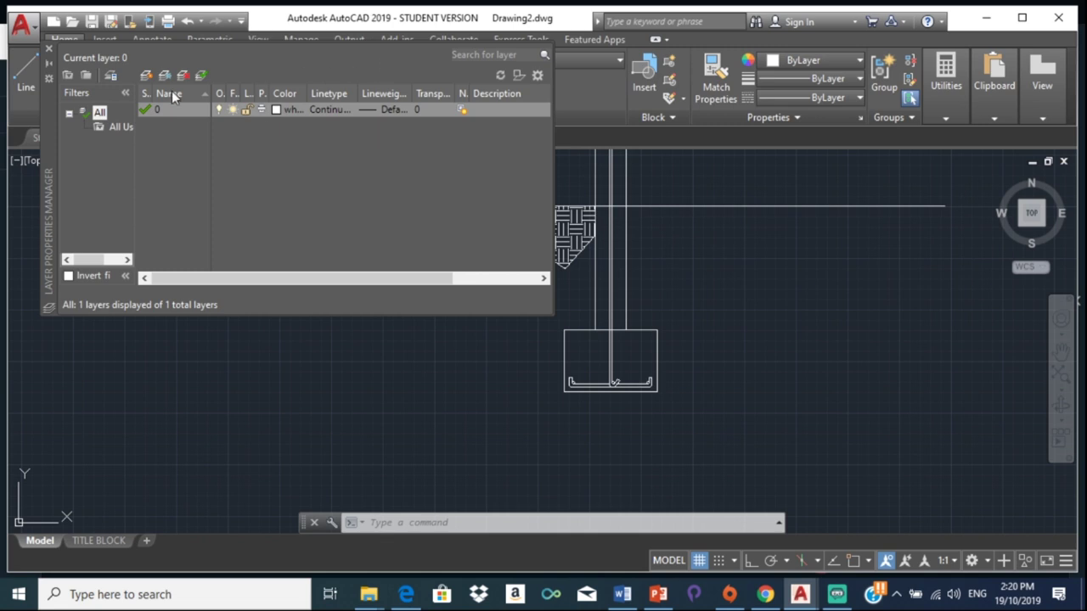
{"action": "left_click", "coordinate": [146, 77]}
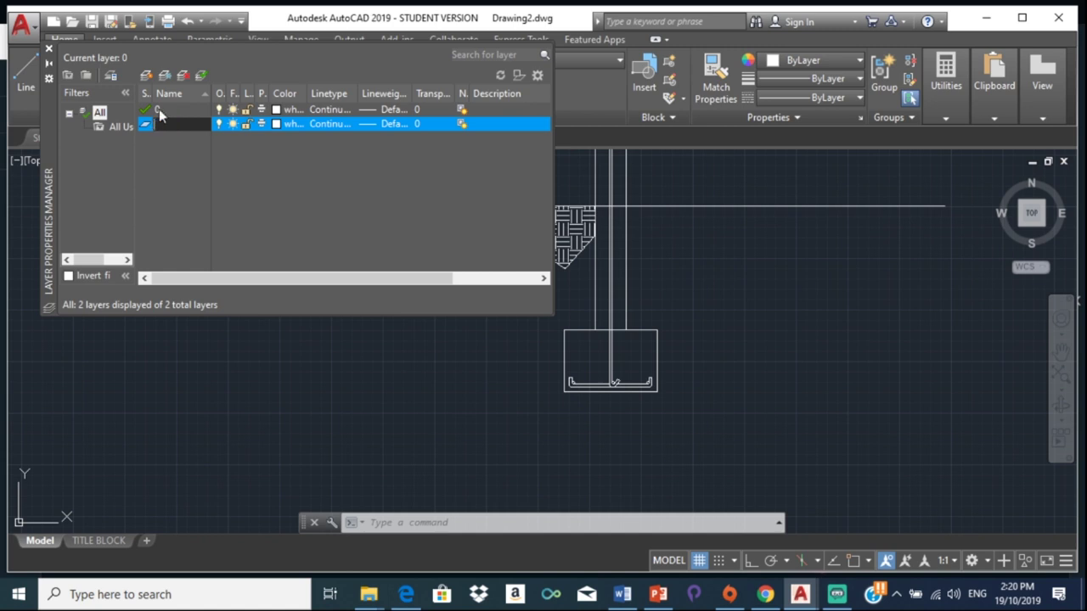
{"action": "type", "text": "EARTH"}
{"action": "left_click", "coordinate": [279, 124]}
{"action": "type", "text": "BROWN"}
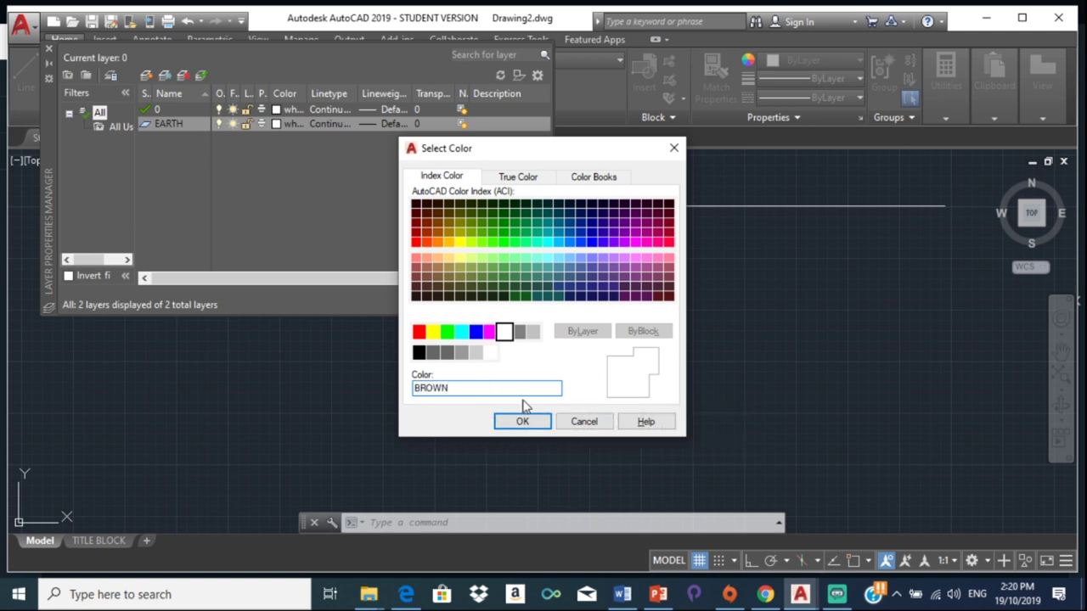
{"action": "left_click", "coordinate": [523, 423]}
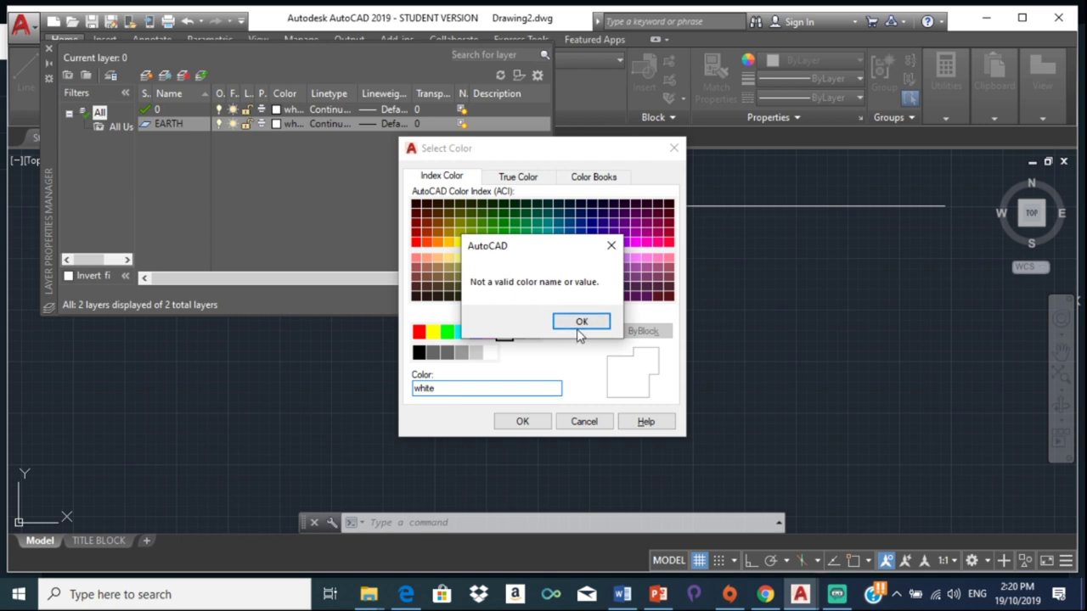
{"action": "left_click", "coordinate": [580, 323]}
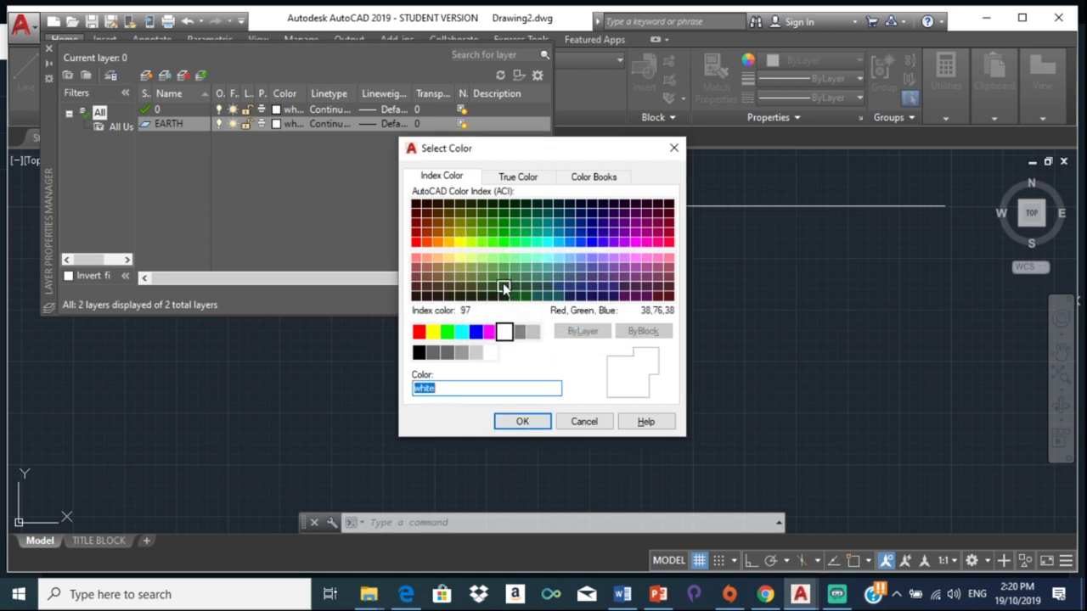
{"action": "left_click", "coordinate": [658, 297]}
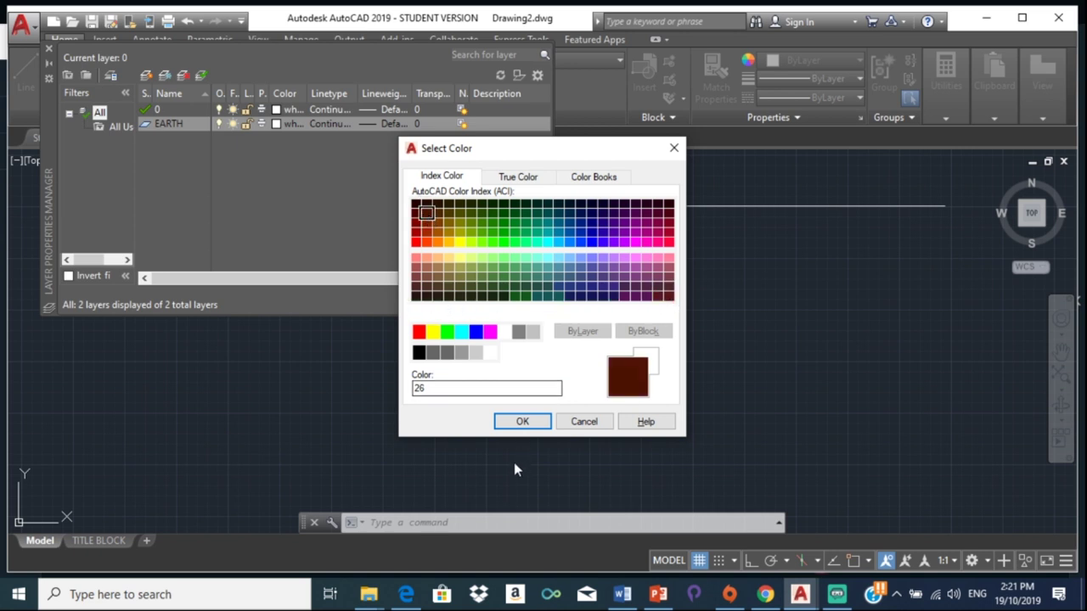
{"action": "left_click", "coordinate": [521, 422]}
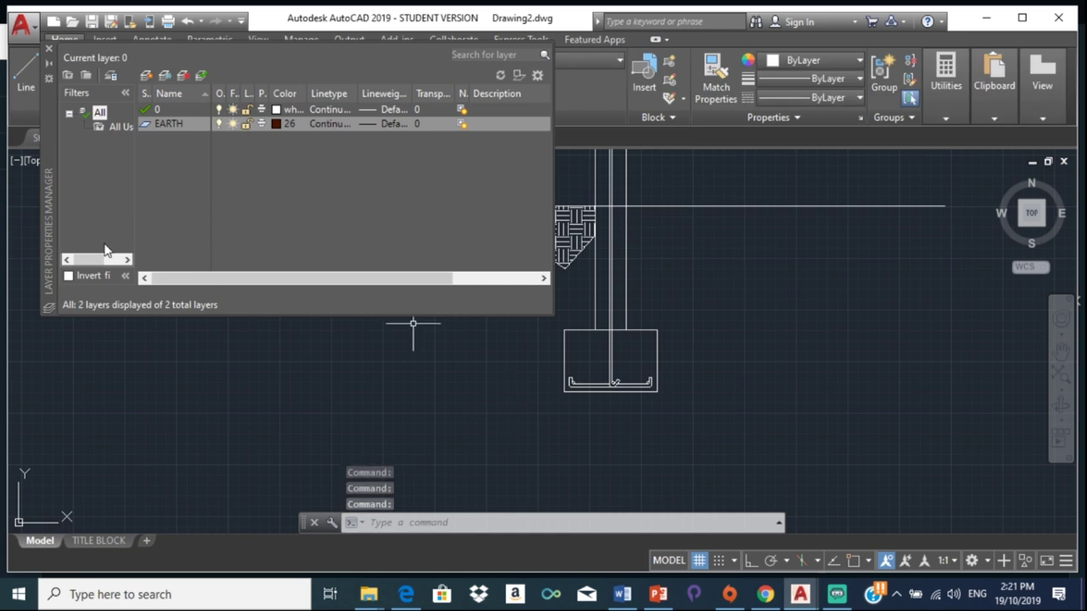
{"action": "left_click", "coordinate": [49, 49]}
Step: Move the earth hatch onto the EARTH layer
{"action": "left_click", "coordinate": [486, 222]}
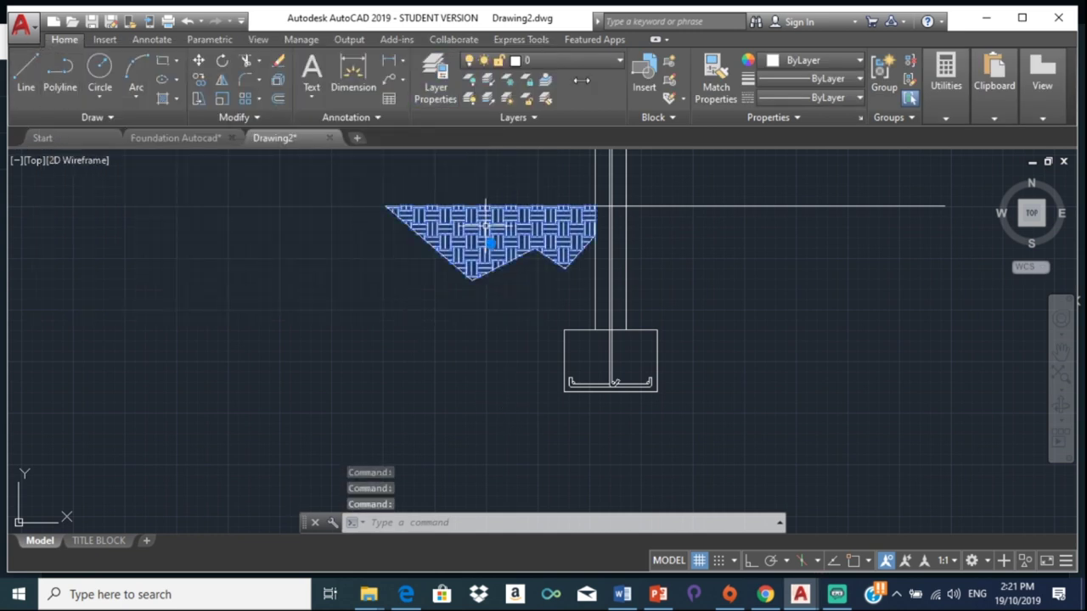
{"action": "left_click", "coordinate": [61, 39]}
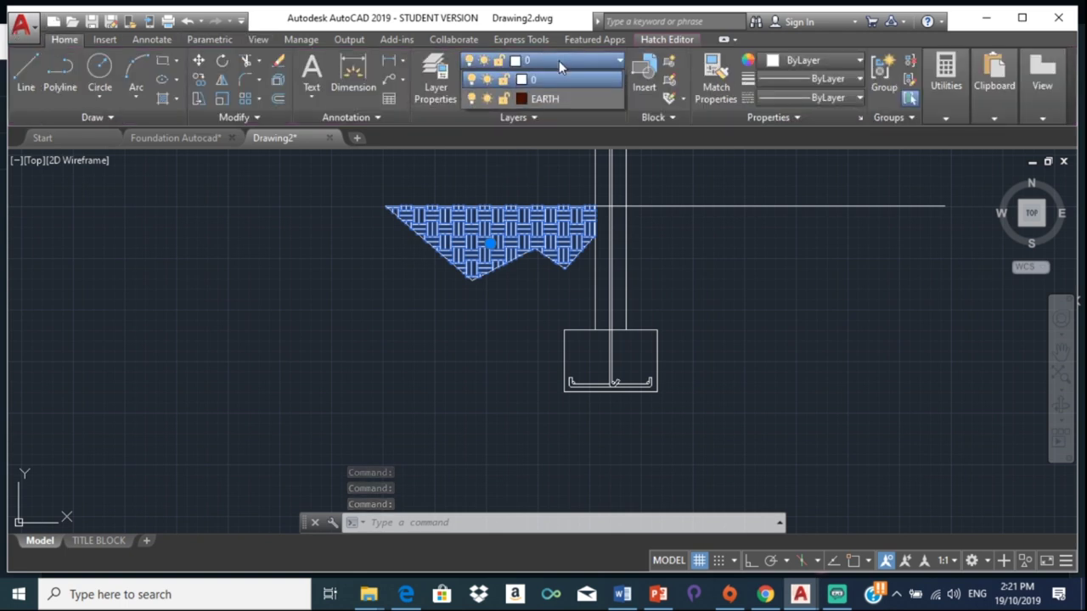
{"action": "left_click", "coordinate": [564, 97]}
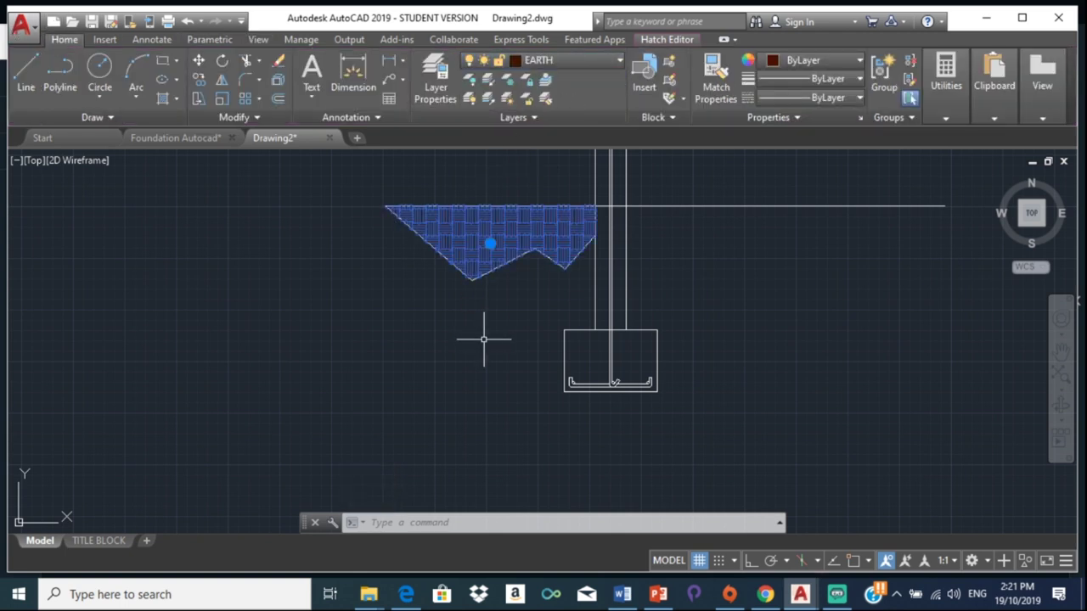
{"action": "key", "text": "Escape"}
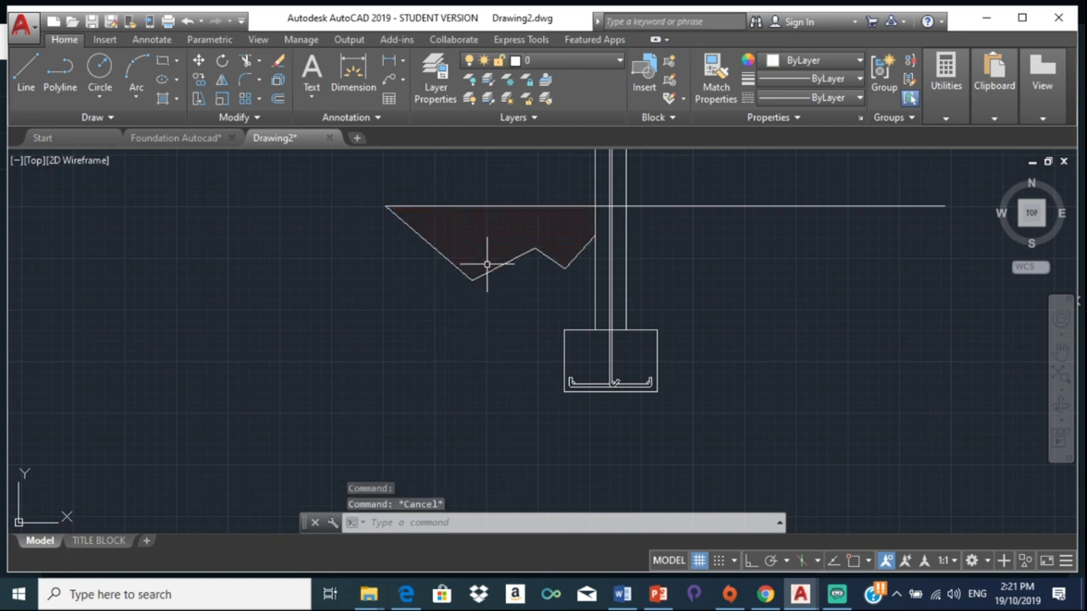
Step: Move three zigzag boundary segments onto the EARTH layer
{"action": "left_click", "coordinate": [426, 245]}
{"action": "left_click", "coordinate": [505, 260]}
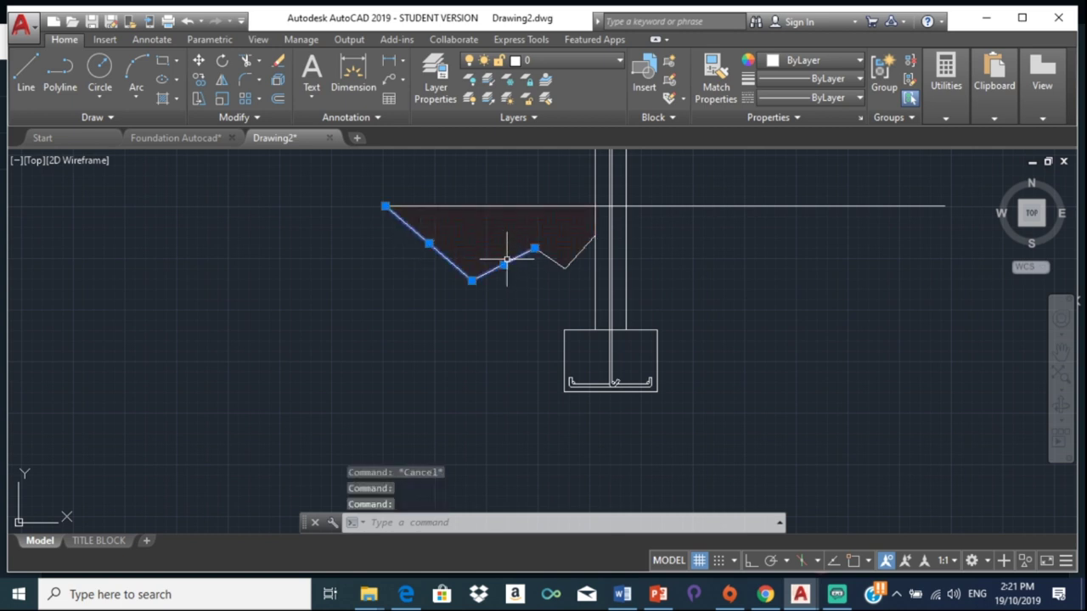
{"action": "left_click", "coordinate": [557, 264]}
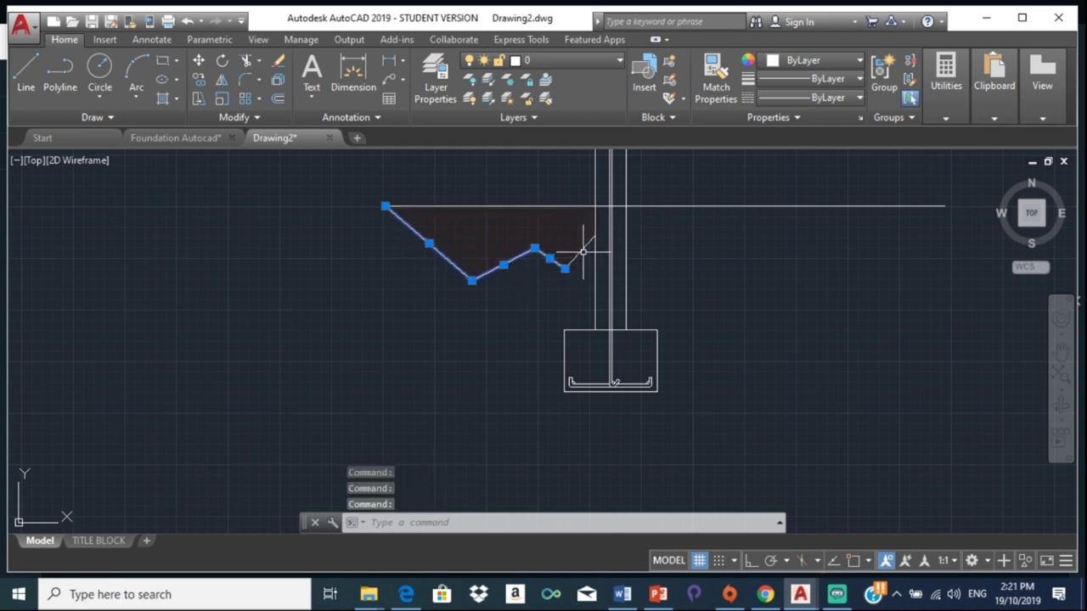
{"action": "left_click", "coordinate": [566, 60]}
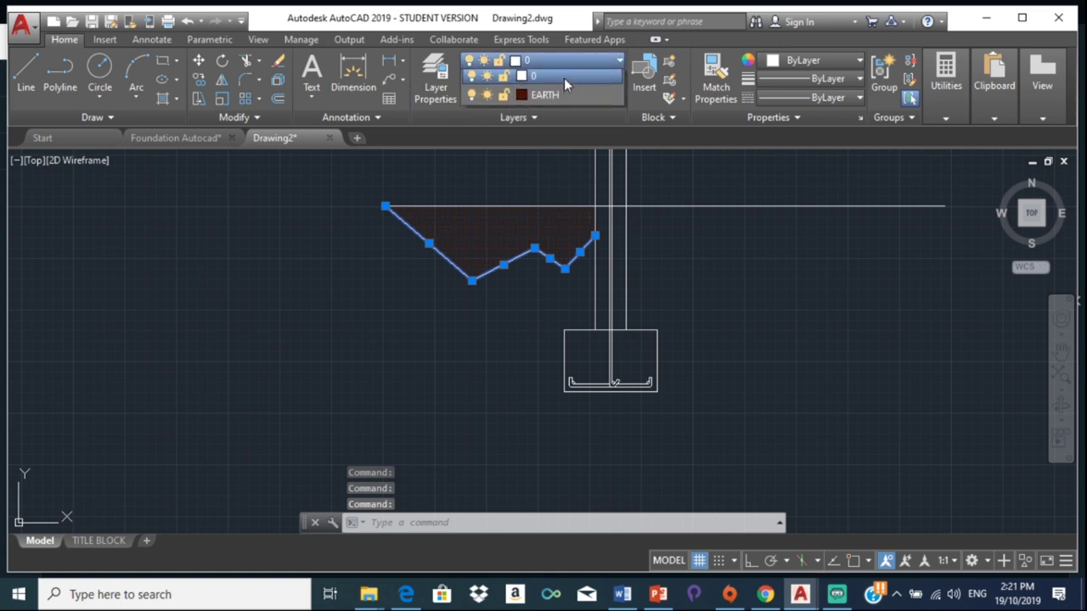
{"action": "left_click", "coordinate": [563, 99]}
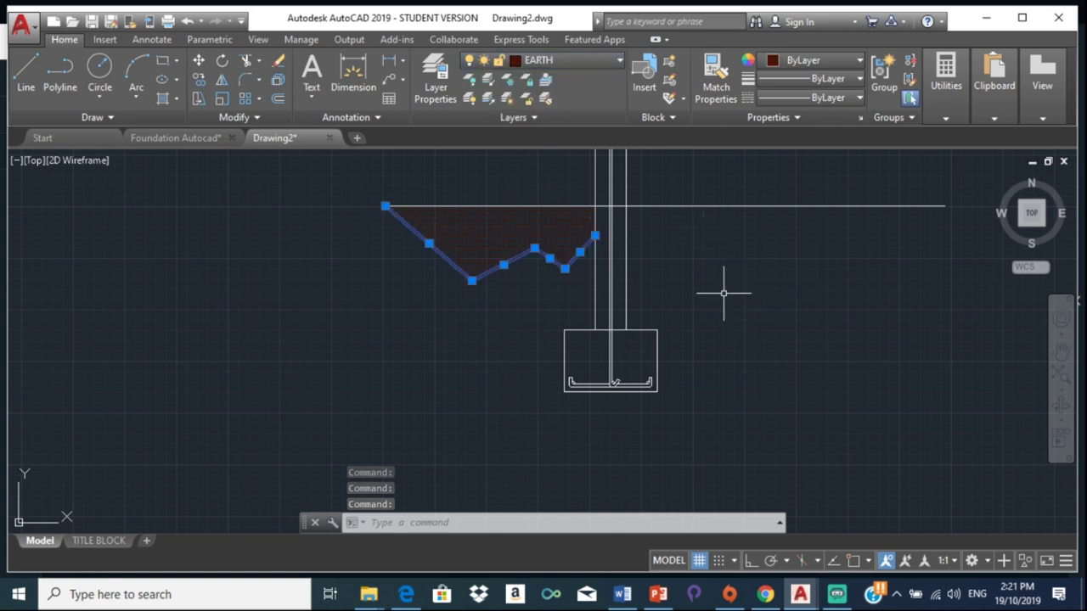
{"action": "key", "text": "Escape"}
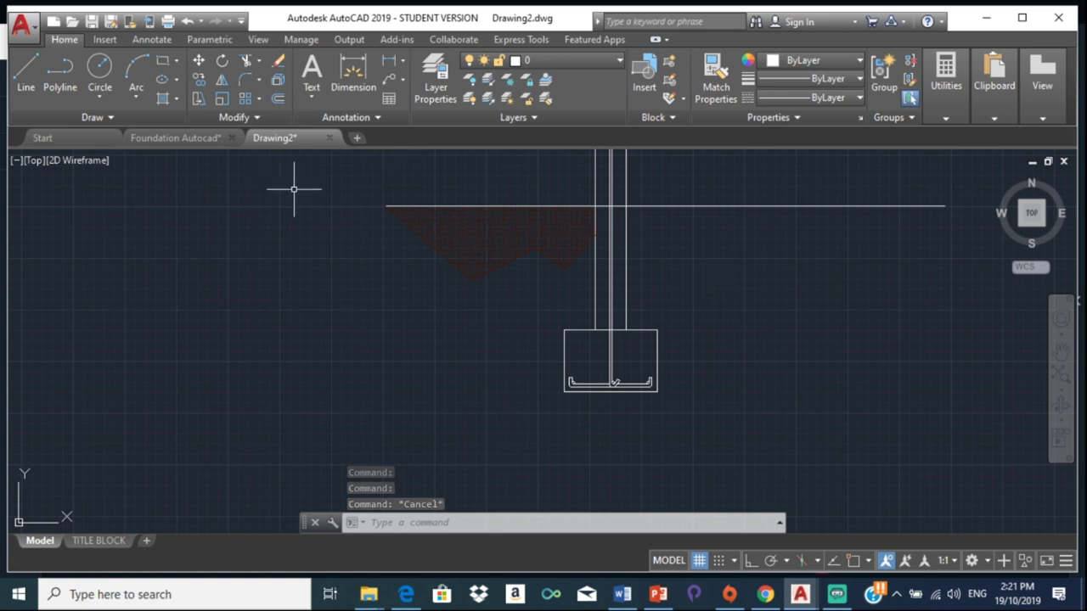
Step: Reselect all four zigzag boundary segments, reassign their layer, and recentre the section view
{"action": "left_click", "coordinate": [426, 243]}
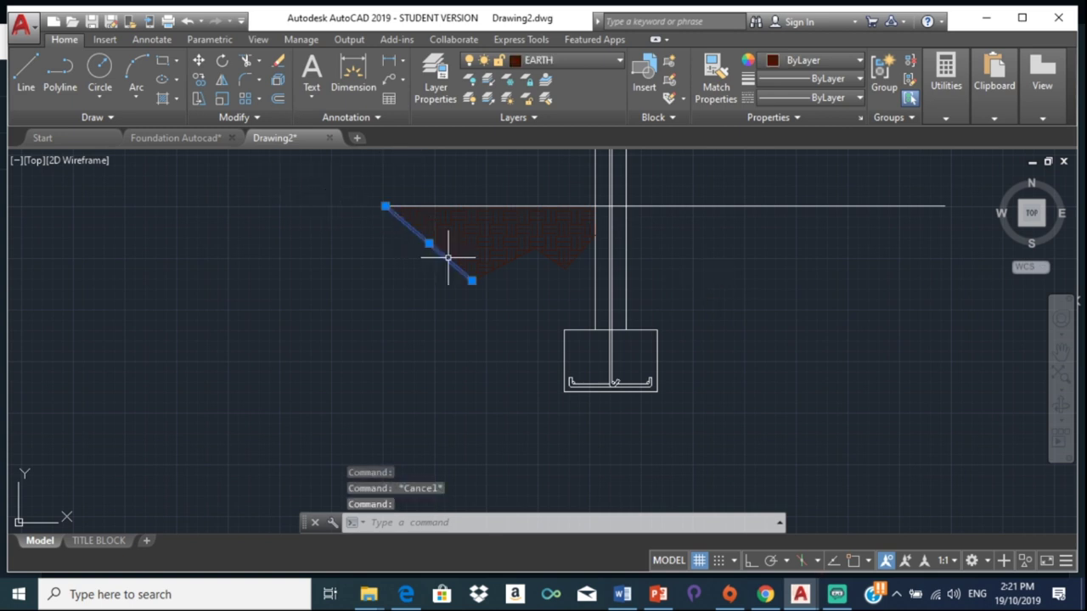
{"action": "left_click", "coordinate": [514, 259]}
{"action": "left_click", "coordinate": [550, 259]}
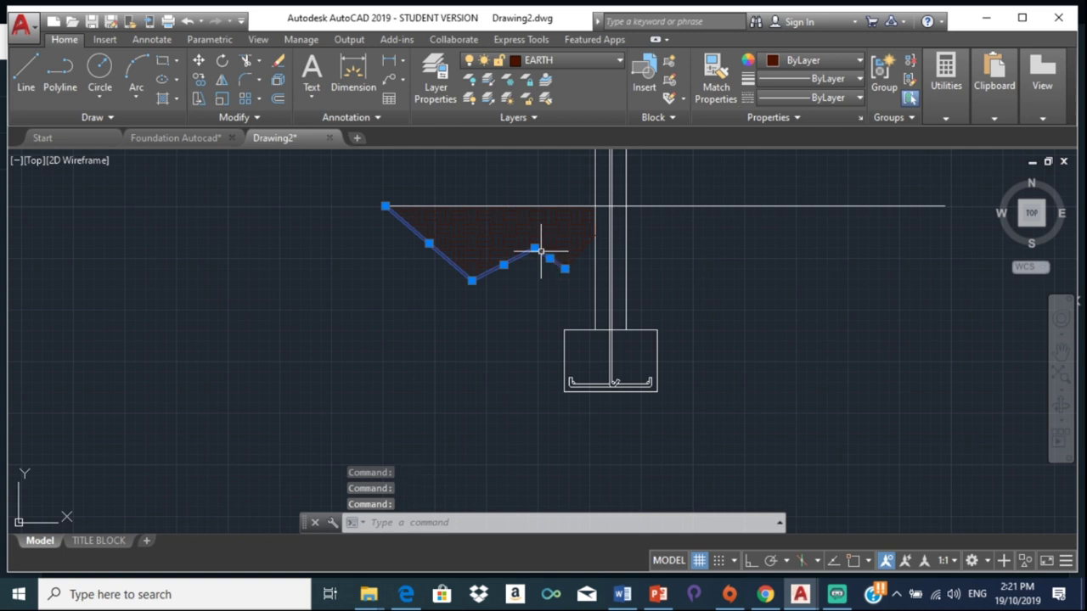
{"action": "left_click", "coordinate": [586, 245]}
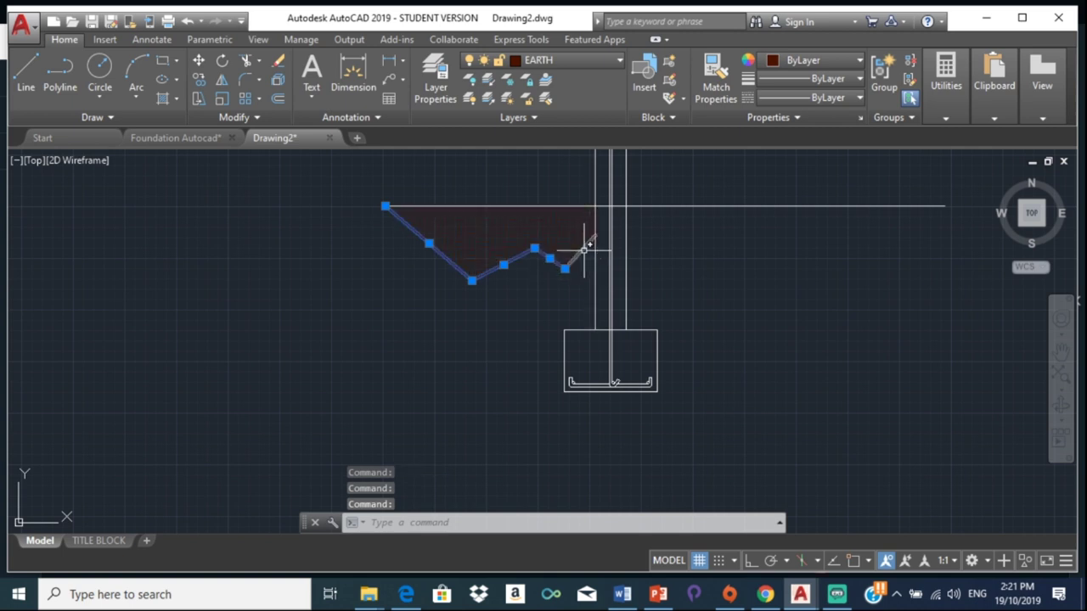
{"action": "left_click", "coordinate": [587, 61]}
{"action": "left_click", "coordinate": [581, 78]}
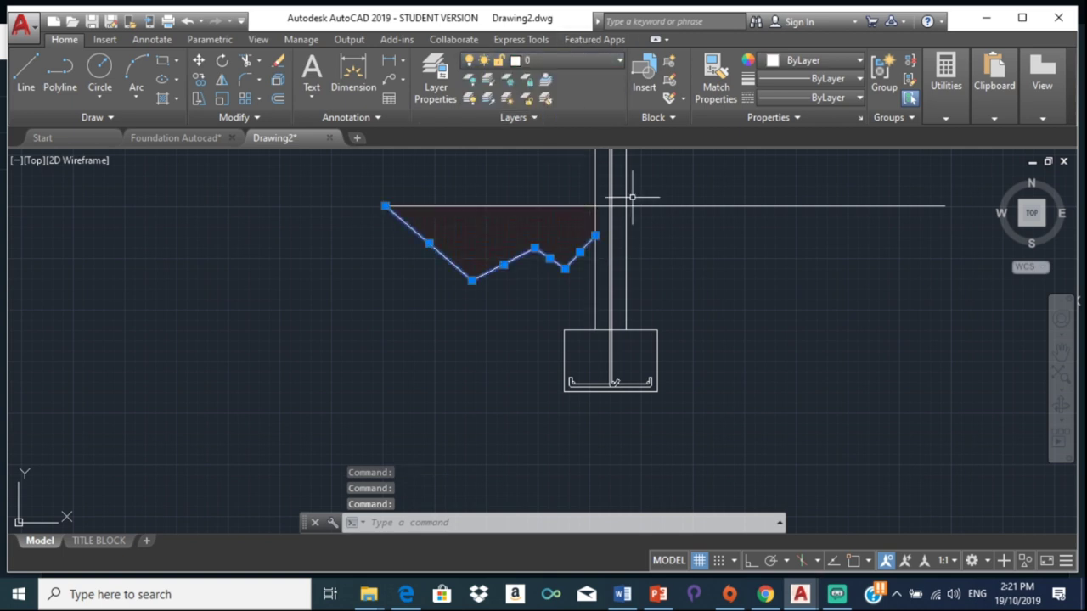
{"action": "scroll", "coordinate": [667, 252], "scroll_direction": "down", "scroll_amount": 2}
{"action": "key", "text": "Escape"}
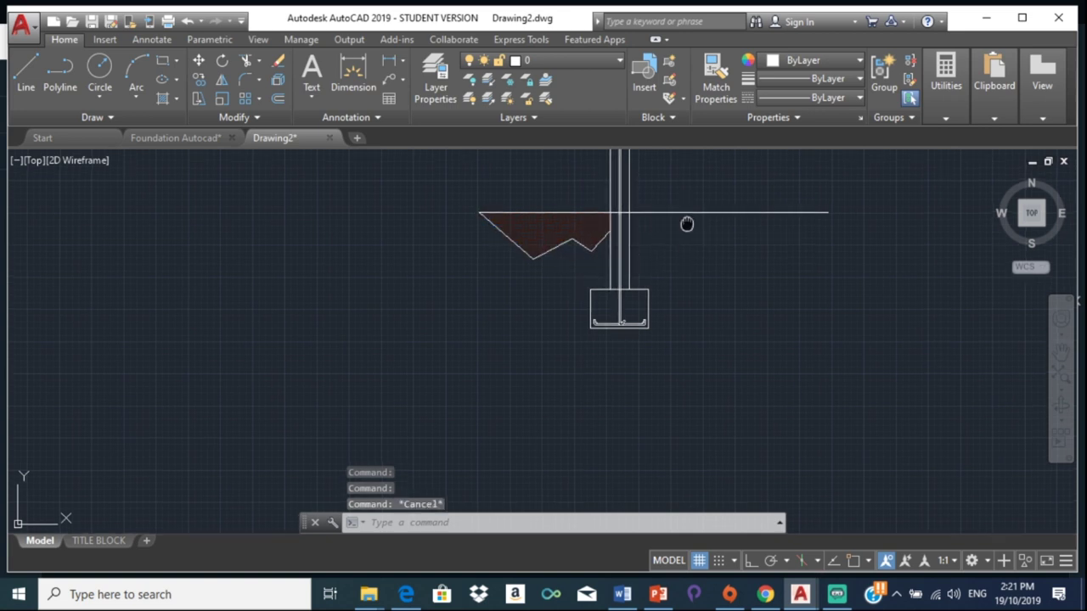
{"action": "scroll", "coordinate": [686, 223], "scroll_direction": "down", "scroll_amount": 2}
{"action": "mouse_move", "coordinate": [686, 223]}
{"action": "middle_mouse_down"}
{"action": "mouse_move", "coordinate": [623, 287]}
{"action": "mouse_move", "coordinate": [570, 303]}
{"action": "middle_mouse_up"}
{"action": "mouse_move", "coordinate": [648, 223]}
{"action": "middle_mouse_down"}
{"action": "mouse_move", "coordinate": [614, 286]}
{"action": "mouse_move", "coordinate": [580, 247]}
{"action": "middle_mouse_up"}
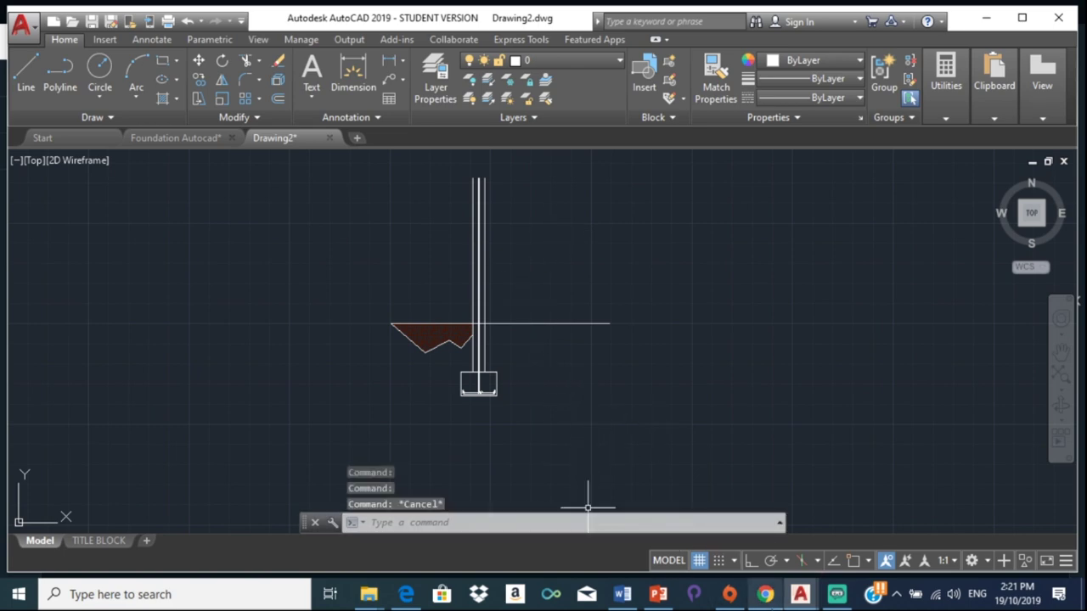
Step: Bring up the reference PDF showing earth hatching on both sides of the wall
{"action": "left_click", "coordinate": [765, 597]}
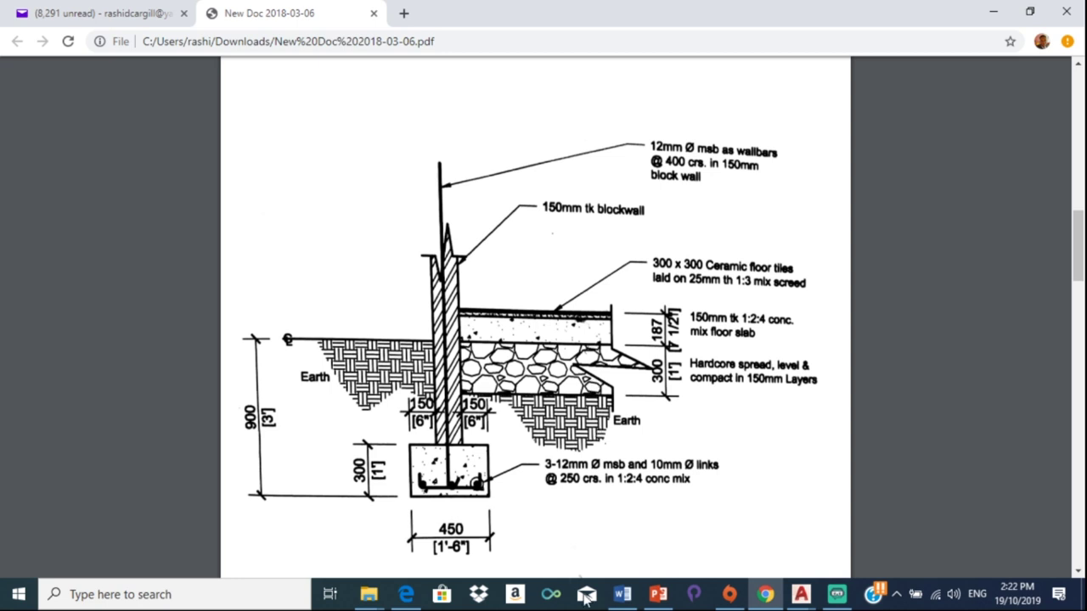
{"action": "mouse_move", "coordinate": [800, 594]}
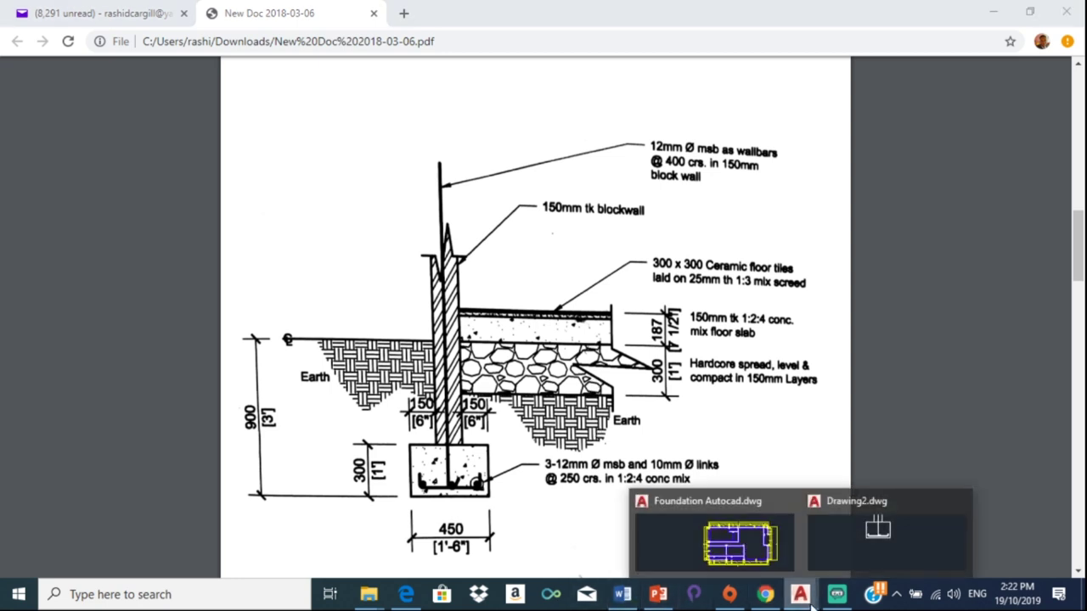
Step: Offset the ground line 300 downward
{"action": "left_click", "coordinate": [822, 539]}
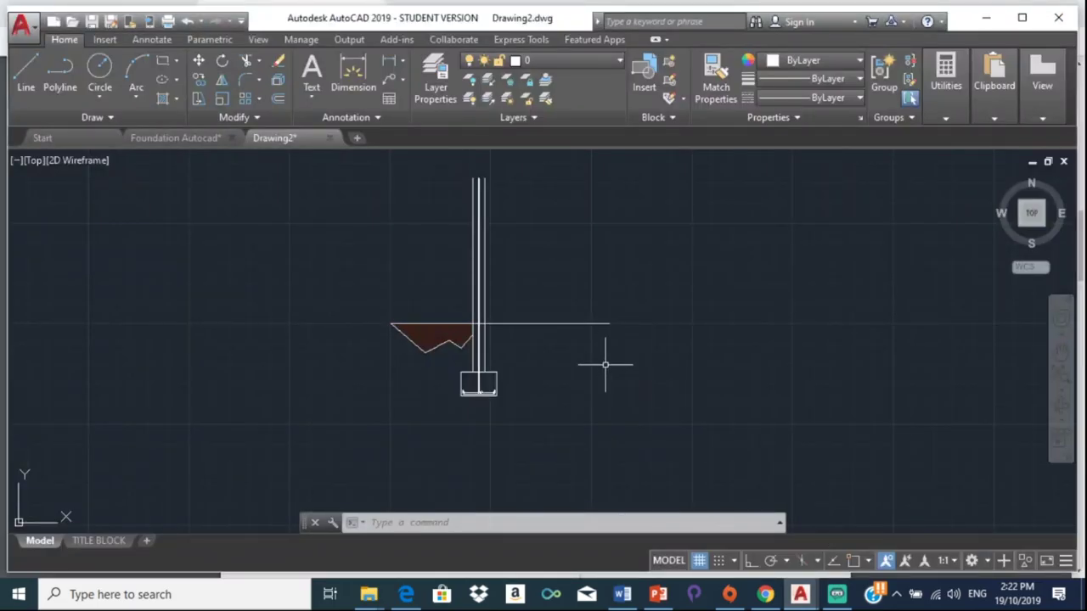
{"action": "type", "text": "ff"}
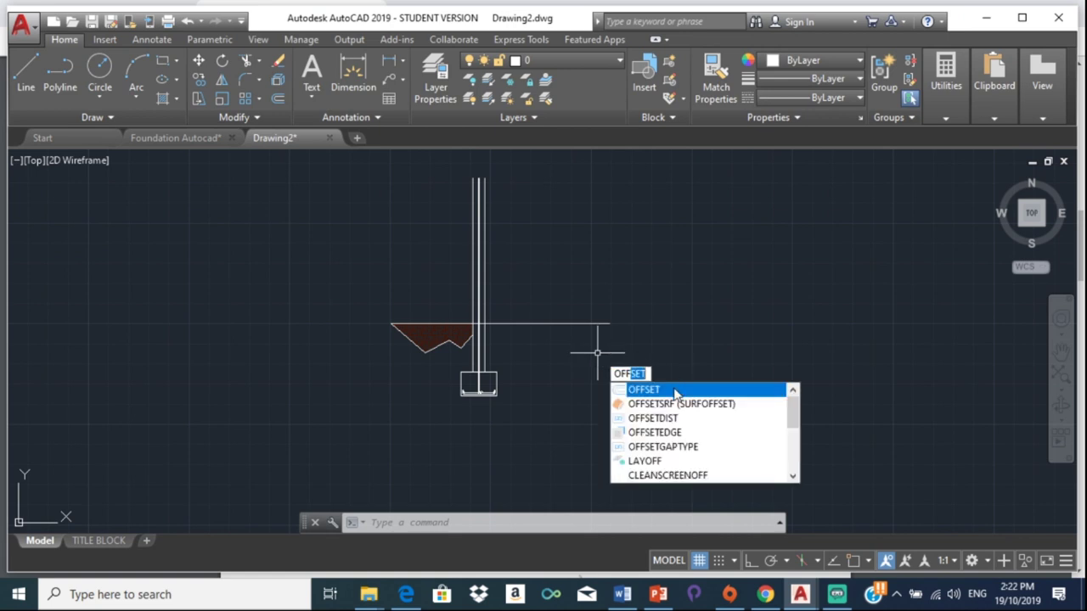
{"action": "key", "text": "Return"}
{"action": "type", "text": "300"}
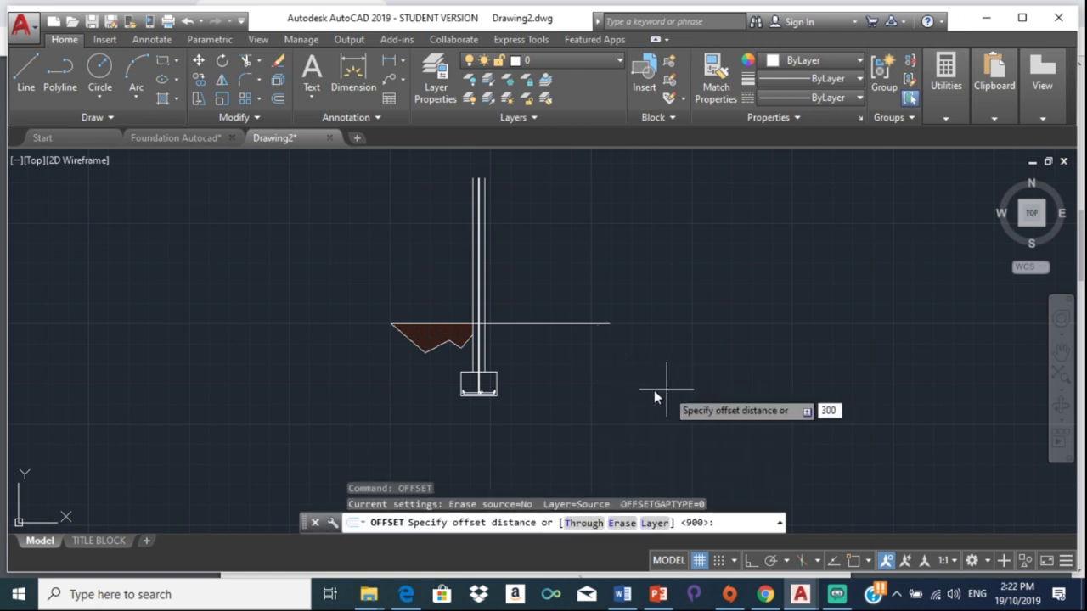
{"action": "key", "text": "Return"}
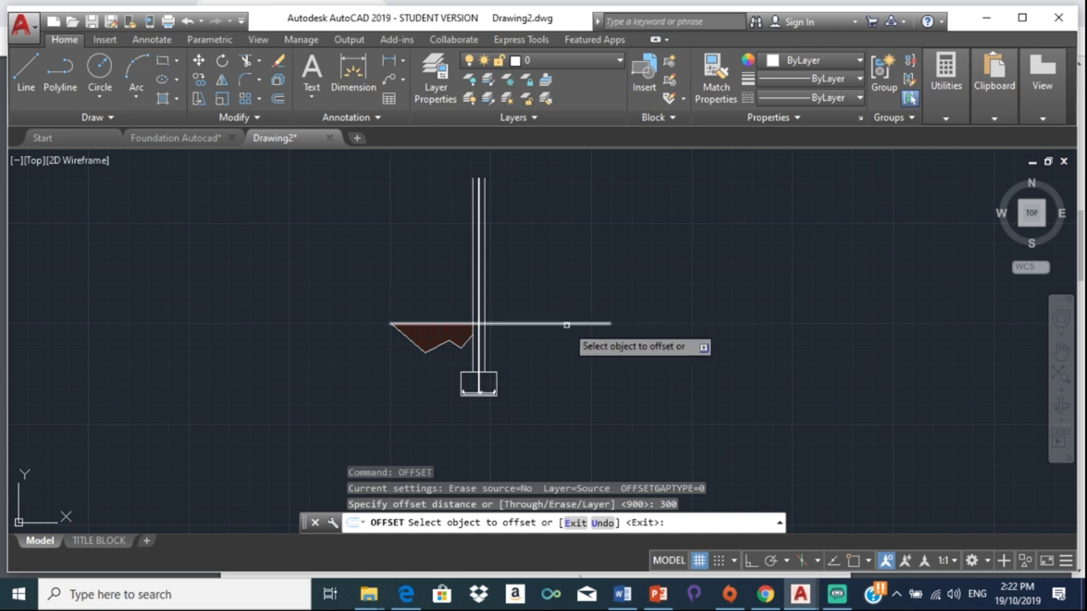
{"action": "left_click", "coordinate": [572, 323]}
{"action": "left_click", "coordinate": [577, 355]}
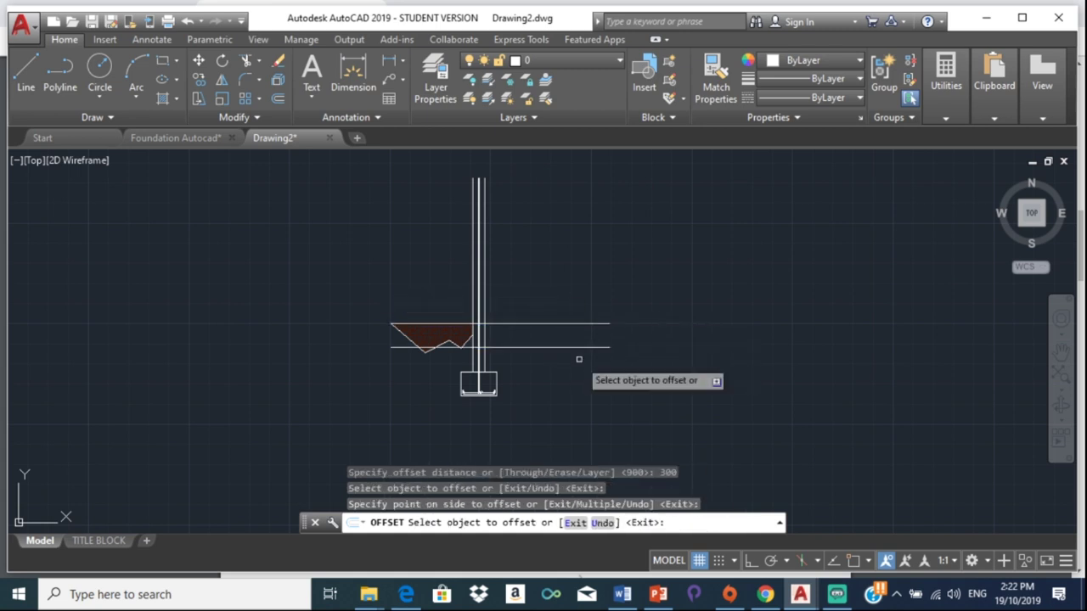
{"action": "key", "text": "Escape"}
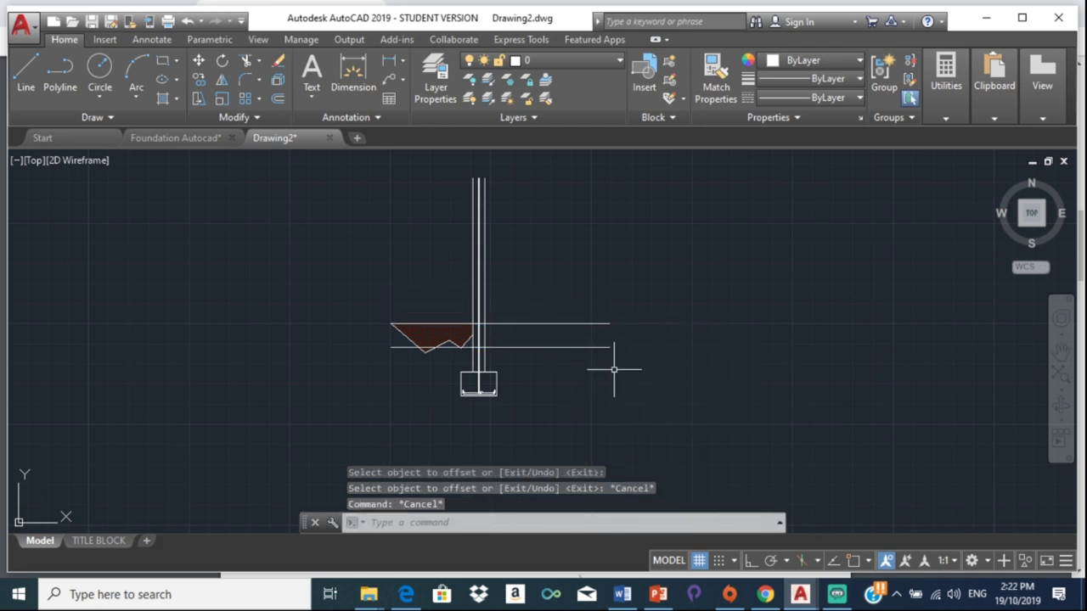
{"action": "type", "text": "TR"}
Step: Trim the new line between the wall faces and delete its leftover piece left of the wall
{"action": "key", "text": "Return"}
{"action": "key", "text": "Return"}
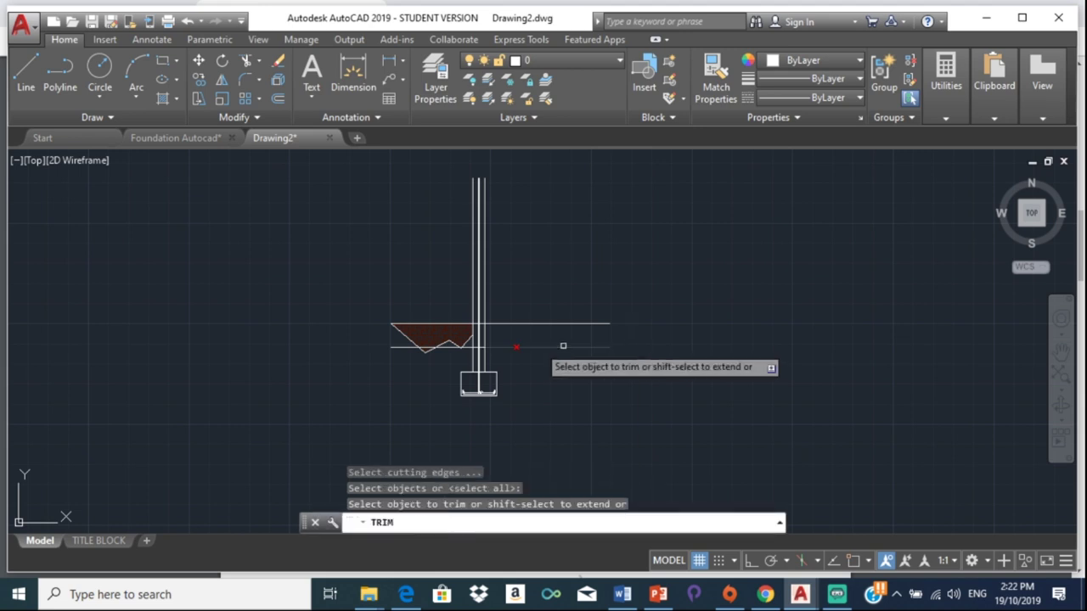
{"action": "scroll", "coordinate": [548, 327], "scroll_direction": "up", "scroll_amount": 3}
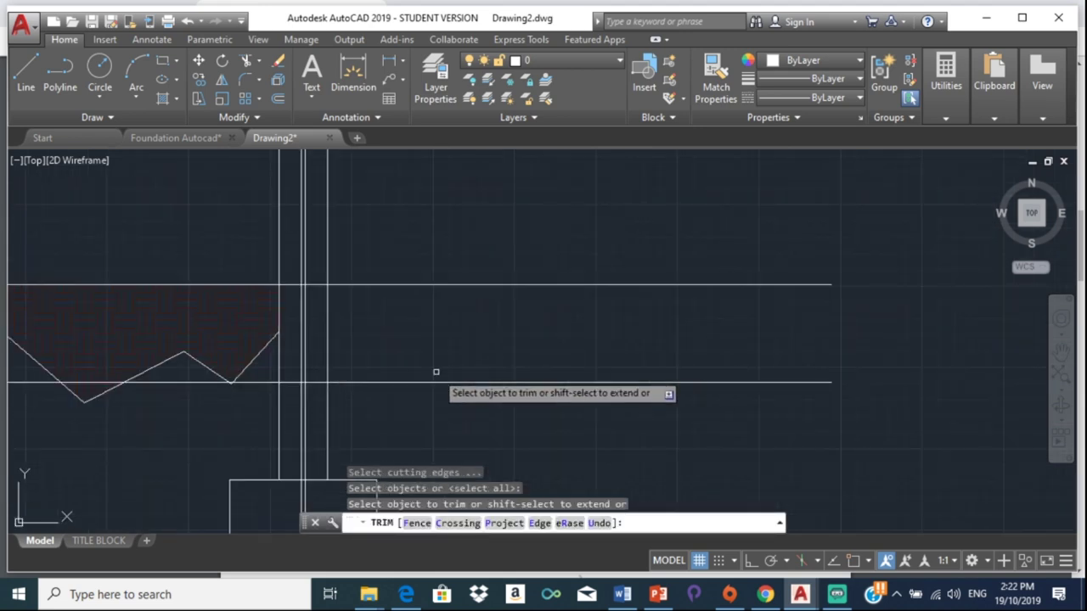
{"action": "left_click", "coordinate": [314, 382]}
{"action": "key", "text": "Escape"}
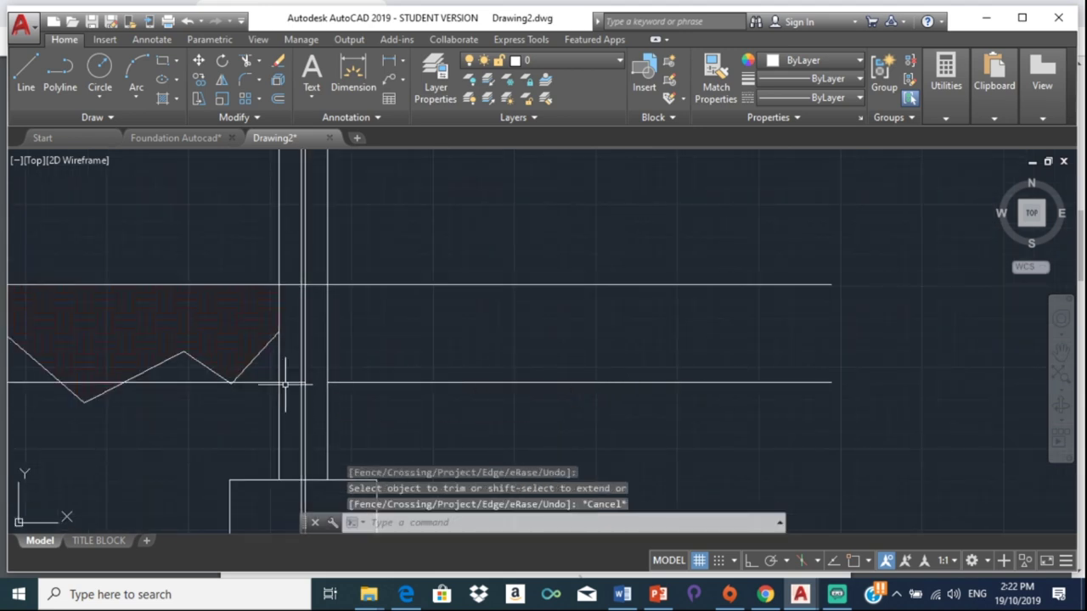
{"action": "left_click", "coordinate": [269, 382]}
{"action": "key", "text": "Delete"}
{"action": "scroll", "coordinate": [449, 328], "scroll_direction": "down", "scroll_amount": 2}
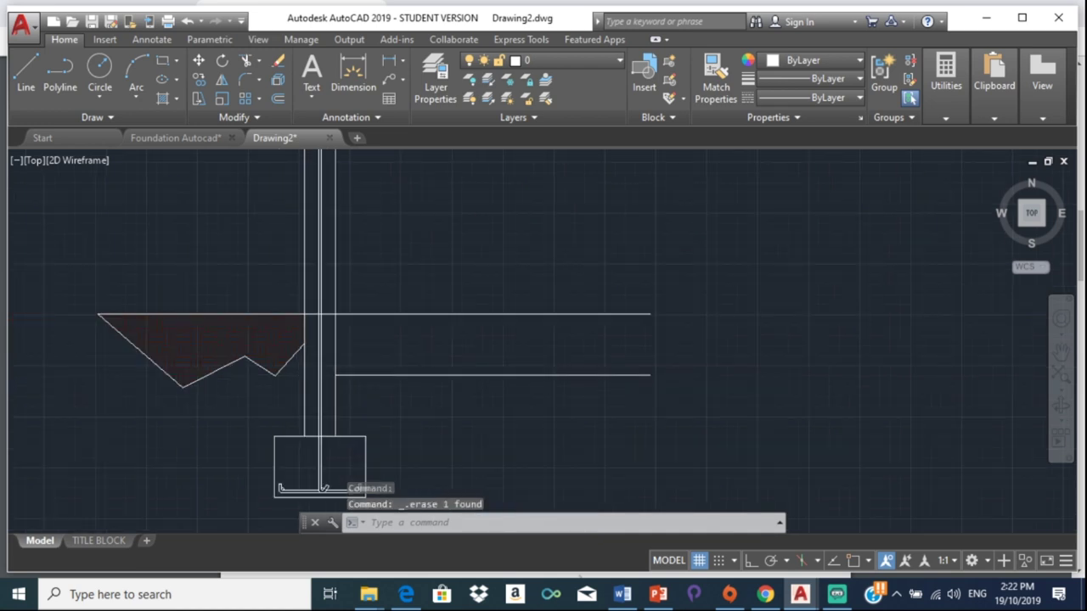
{"action": "scroll", "coordinate": [449, 328], "scroll_direction": "down", "scroll_amount": 3}
{"action": "scroll", "coordinate": [449, 357], "scroll_direction": "up", "scroll_amount": 4}
{"action": "middle_click_drag", "start_coordinate": [449, 364], "coordinate": [593, 348]}
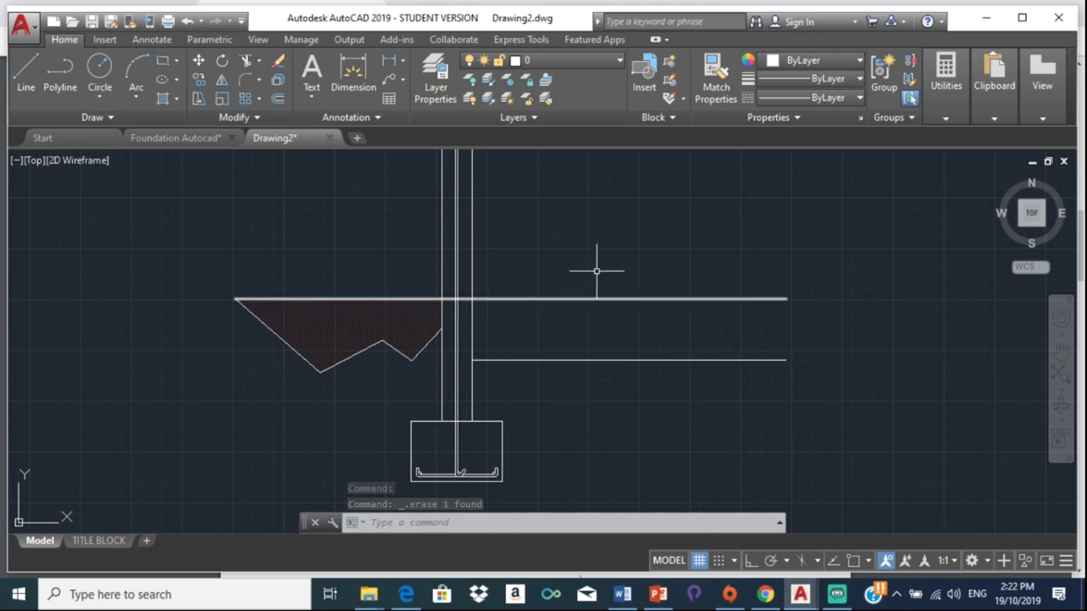
{"action": "left_click", "coordinate": [25, 72]}
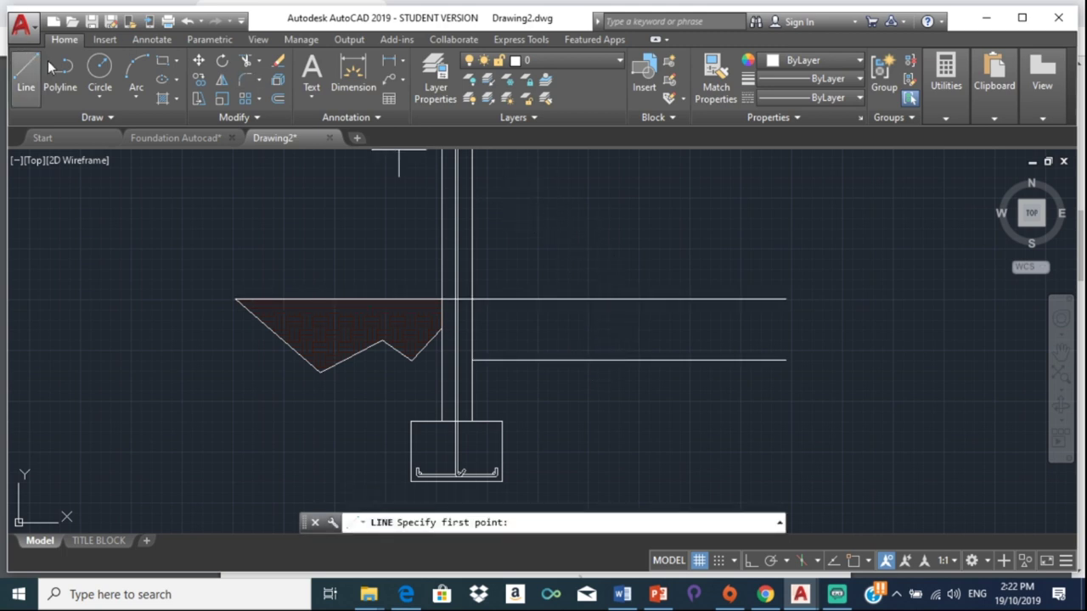
{"action": "key", "text": "Escape"}
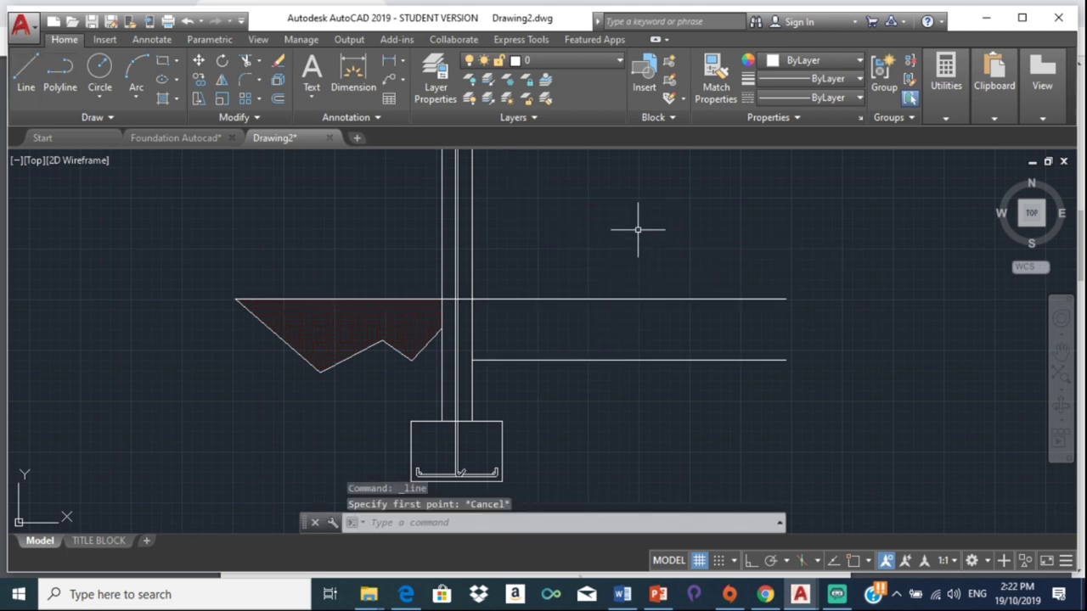
{"action": "scroll", "coordinate": [637, 229], "scroll_direction": "down", "scroll_amount": 2}
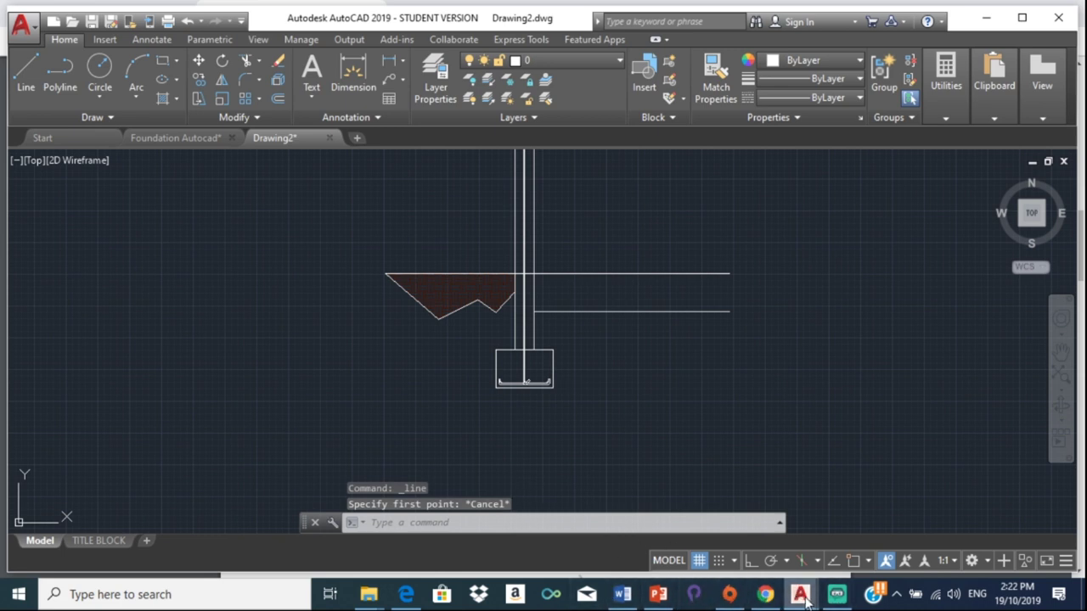
{"action": "left_click", "coordinate": [765, 595]}
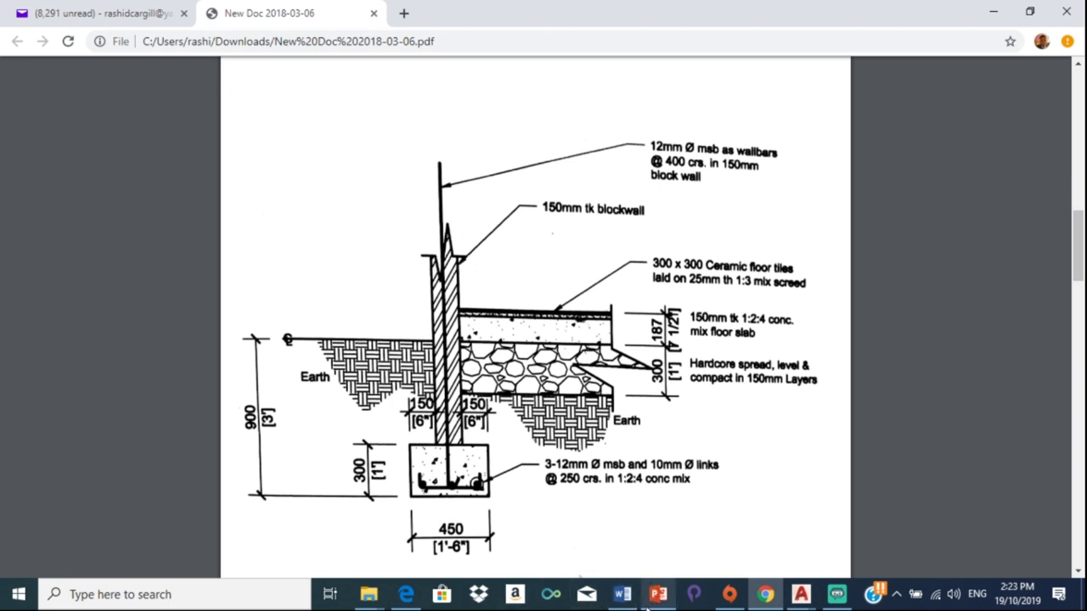
{"action": "mouse_move", "coordinate": [800, 594]}
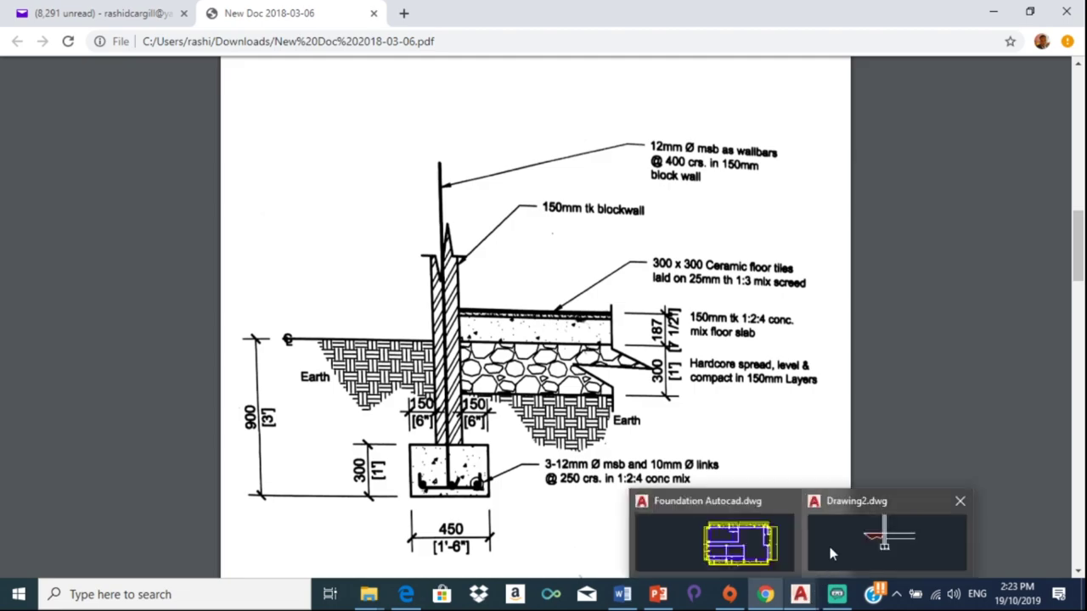
{"action": "left_click", "coordinate": [830, 547]}
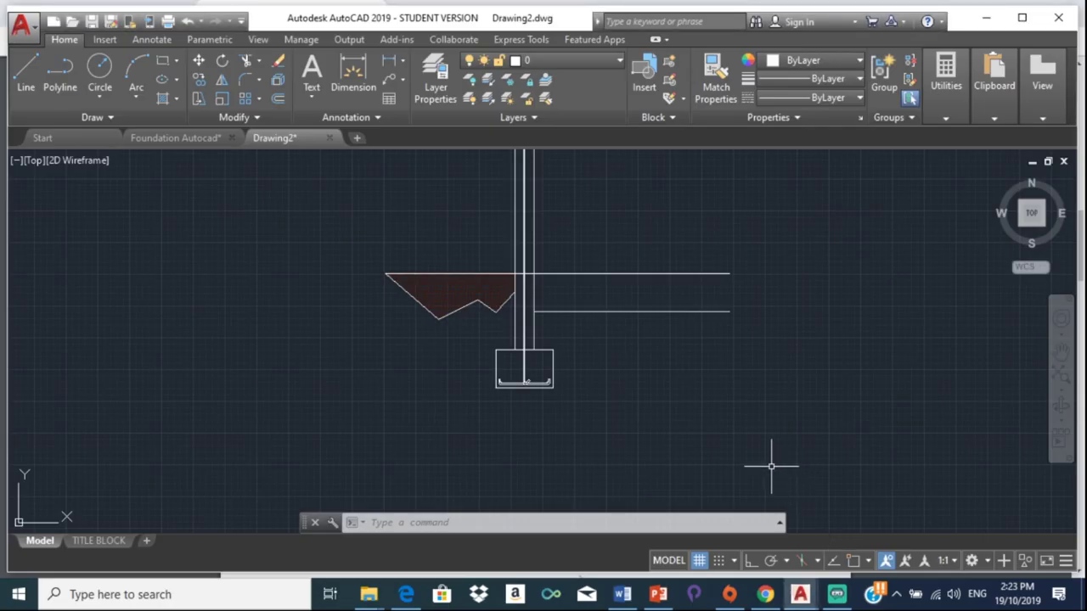
Step: Draw a BREAKLINE across the right ends of the ground line and the lower line
{"action": "type", "text": "Bre"}
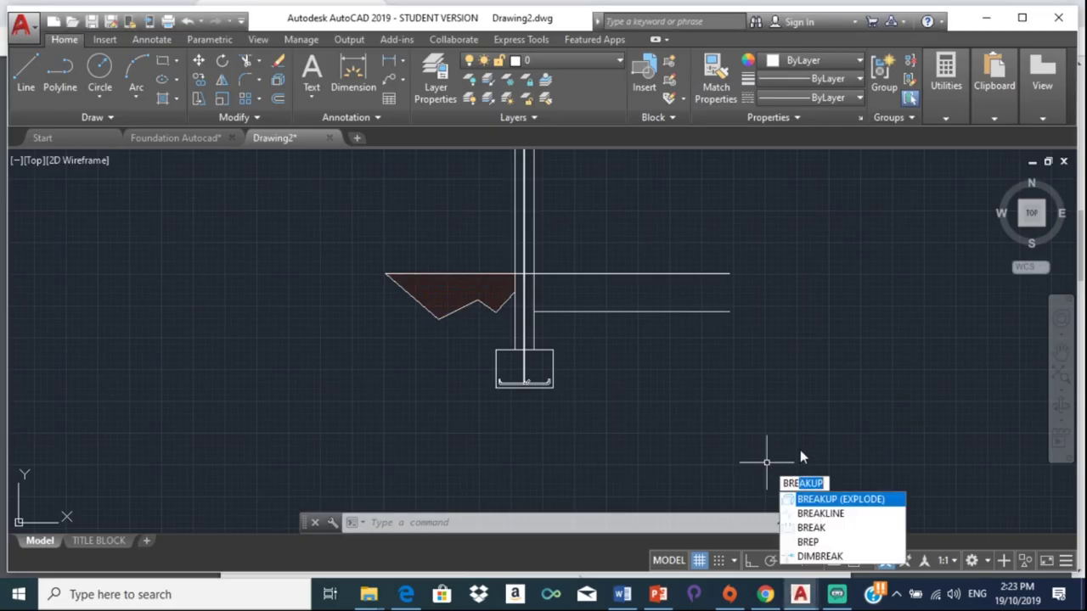
{"action": "key", "text": "Down"}
{"action": "key", "text": "Down"}
{"action": "key", "text": "Down"}
{"action": "key", "text": "Escape"}
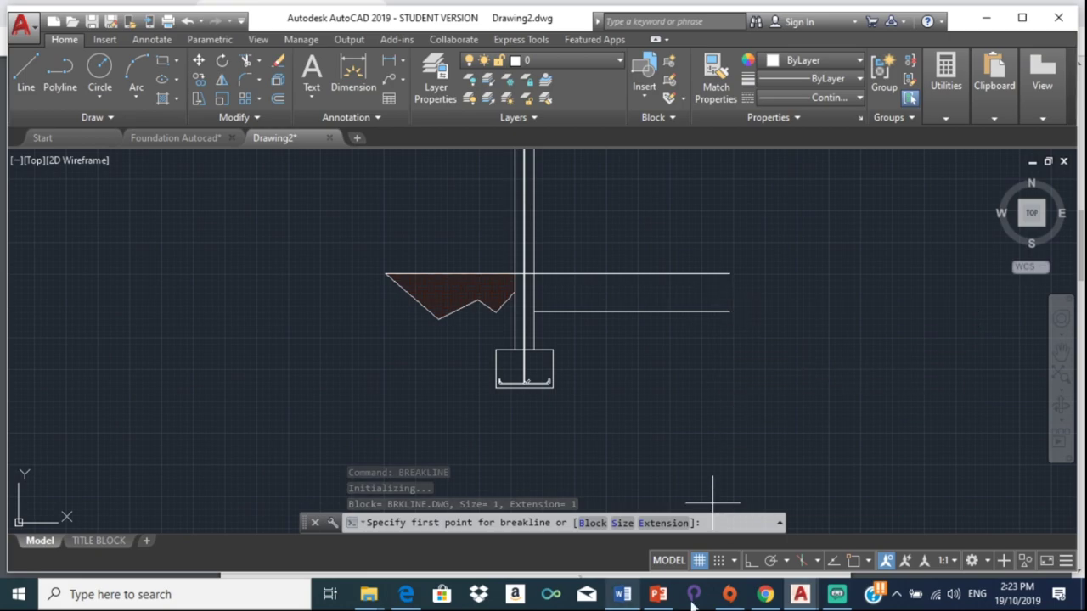
{"action": "left_click", "coordinate": [770, 595]}
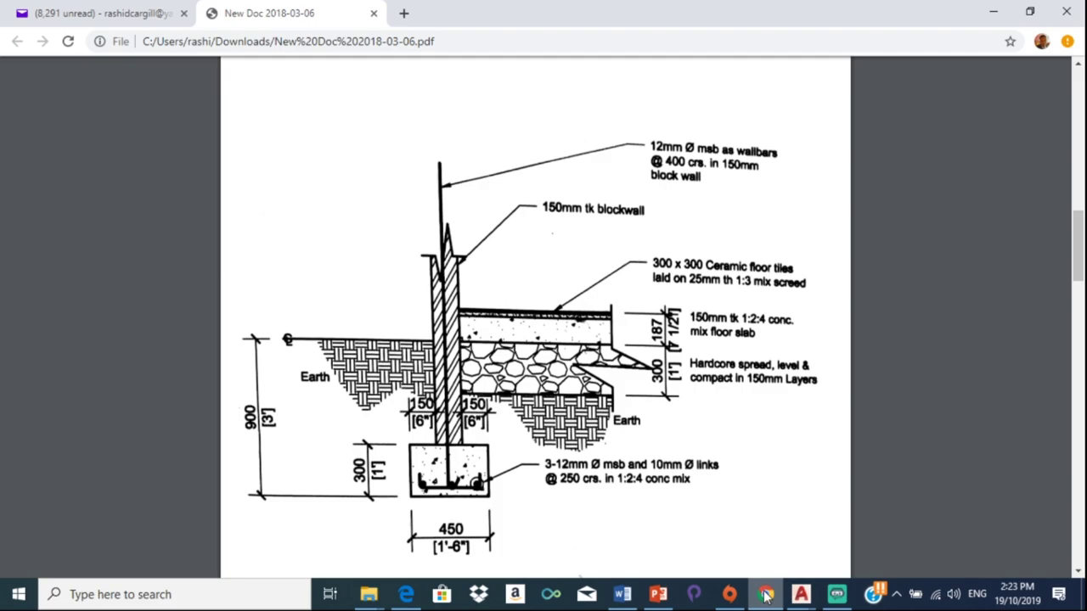
{"action": "left_click", "coordinate": [767, 597]}
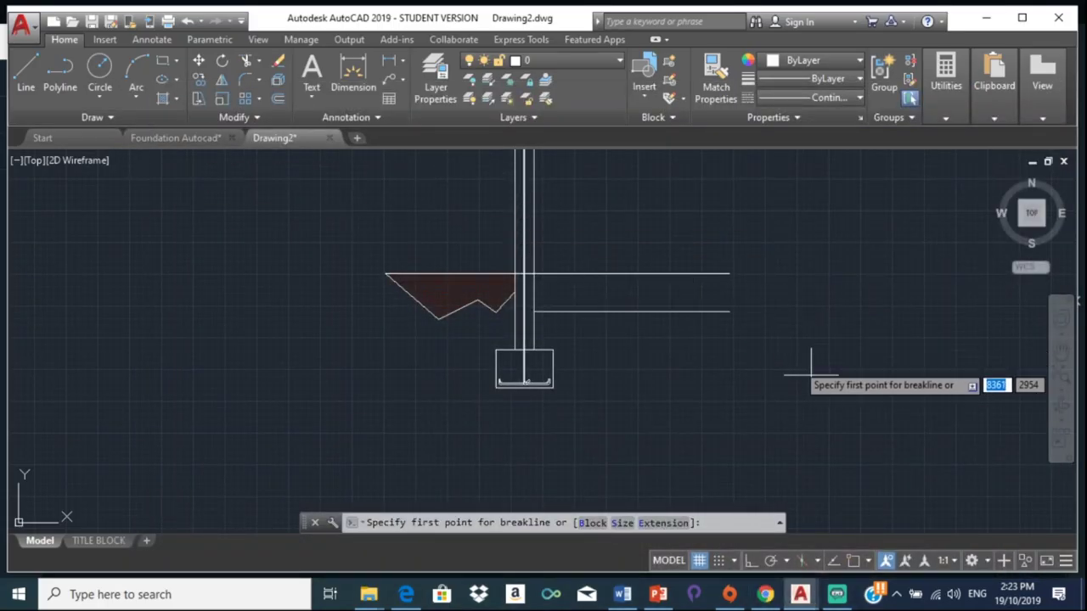
{"action": "left_click", "coordinate": [855, 562]}
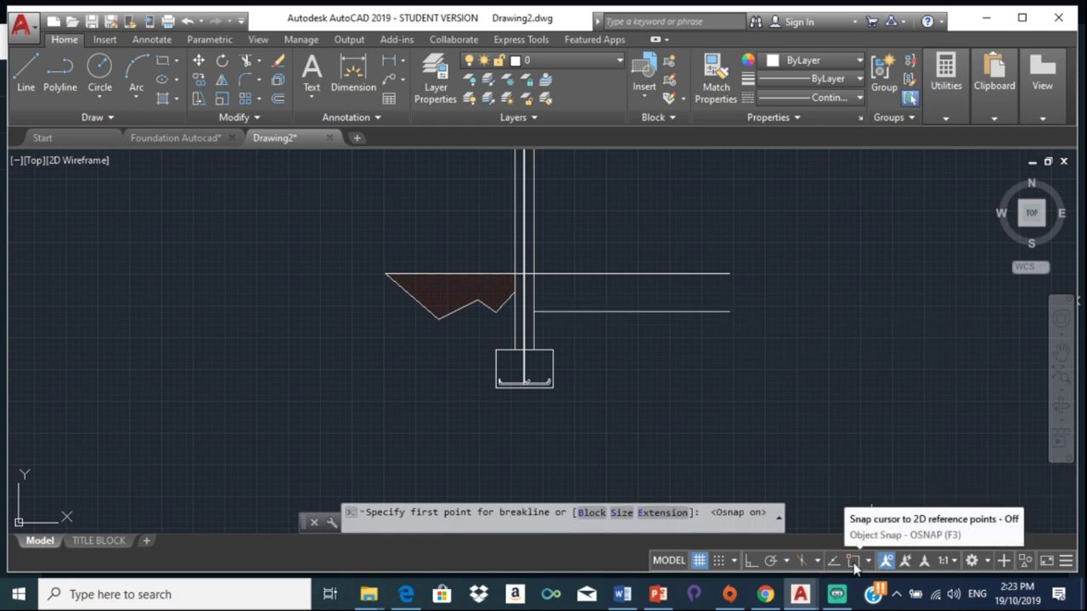
{"action": "left_click", "coordinate": [729, 312]}
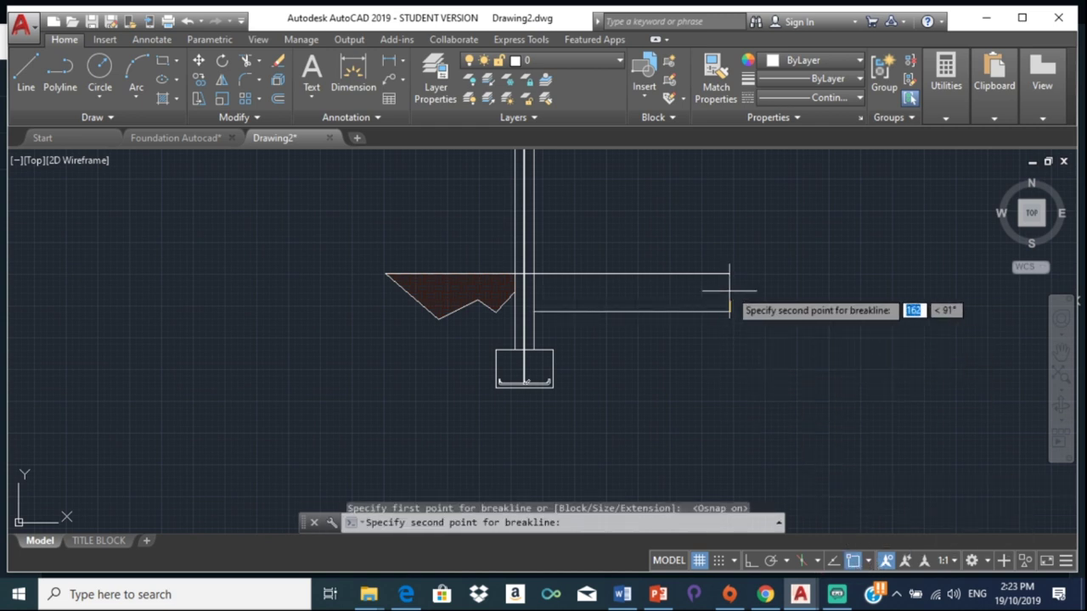
{"action": "left_click", "coordinate": [730, 274]}
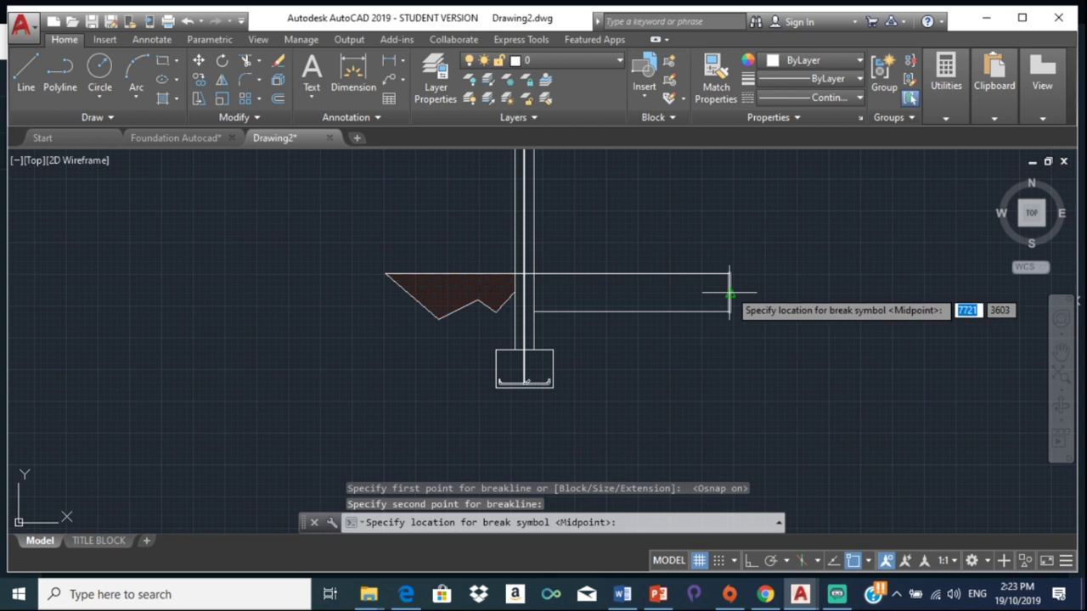
{"action": "left_click", "coordinate": [729, 293]}
Step: Select the new break line and start scaling it
{"action": "scroll", "coordinate": [730, 293], "scroll_direction": "up", "scroll_amount": 2}
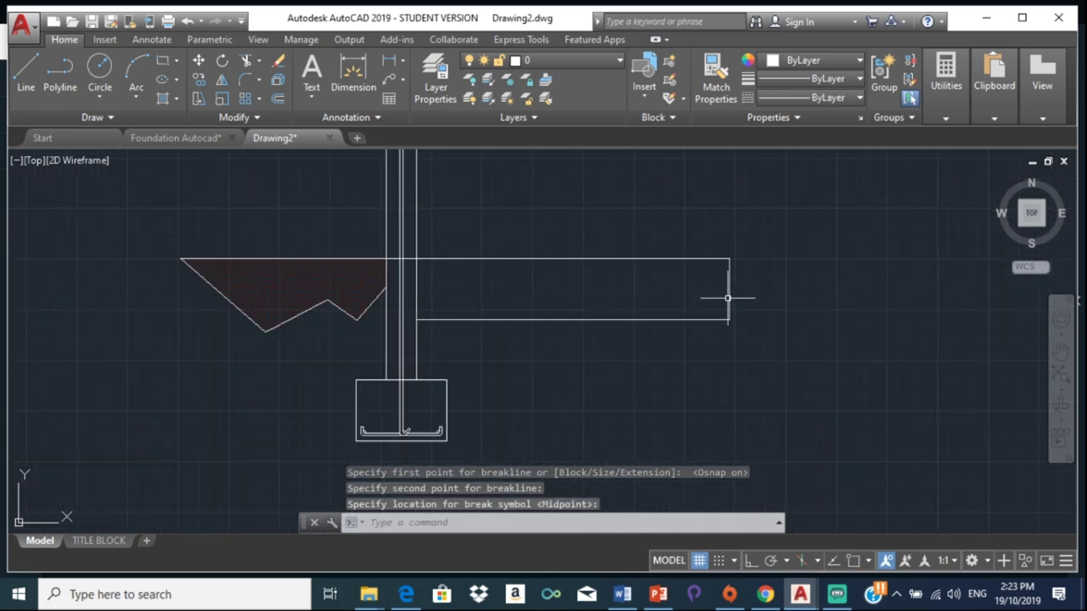
{"action": "scroll", "coordinate": [729, 293], "scroll_direction": "up", "scroll_amount": 2}
{"action": "scroll", "coordinate": [730, 293], "scroll_direction": "up", "scroll_amount": 3}
{"action": "scroll", "coordinate": [720, 232], "scroll_direction": "up", "scroll_amount": 2}
{"action": "scroll", "coordinate": [747, 245], "scroll_direction": "up", "scroll_amount": 1}
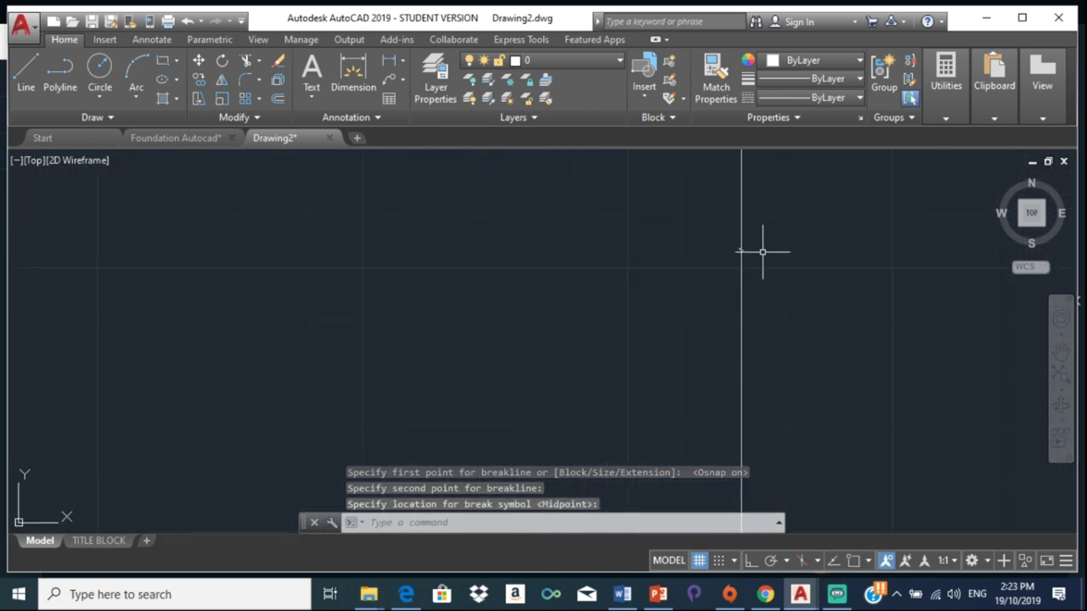
{"action": "scroll", "coordinate": [730, 247], "scroll_direction": "up", "scroll_amount": 2}
{"action": "left_click", "coordinate": [702, 245]}
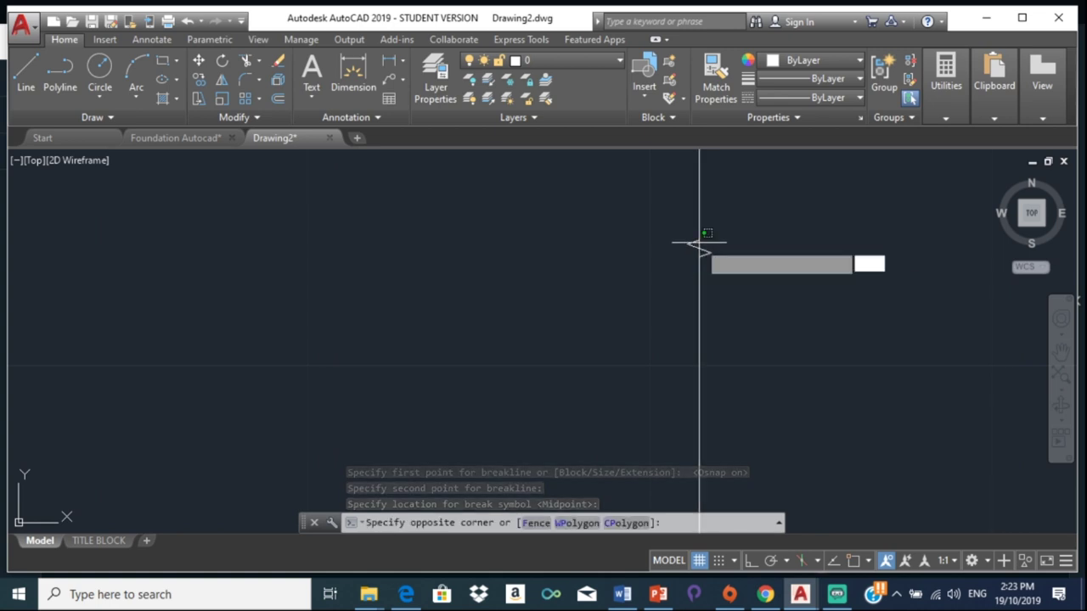
{"action": "left_click", "coordinate": [693, 243]}
{"action": "scroll", "coordinate": [760, 242], "scroll_direction": "down", "scroll_amount": 3}
{"action": "scroll", "coordinate": [760, 241], "scroll_direction": "down", "scroll_amount": 3}
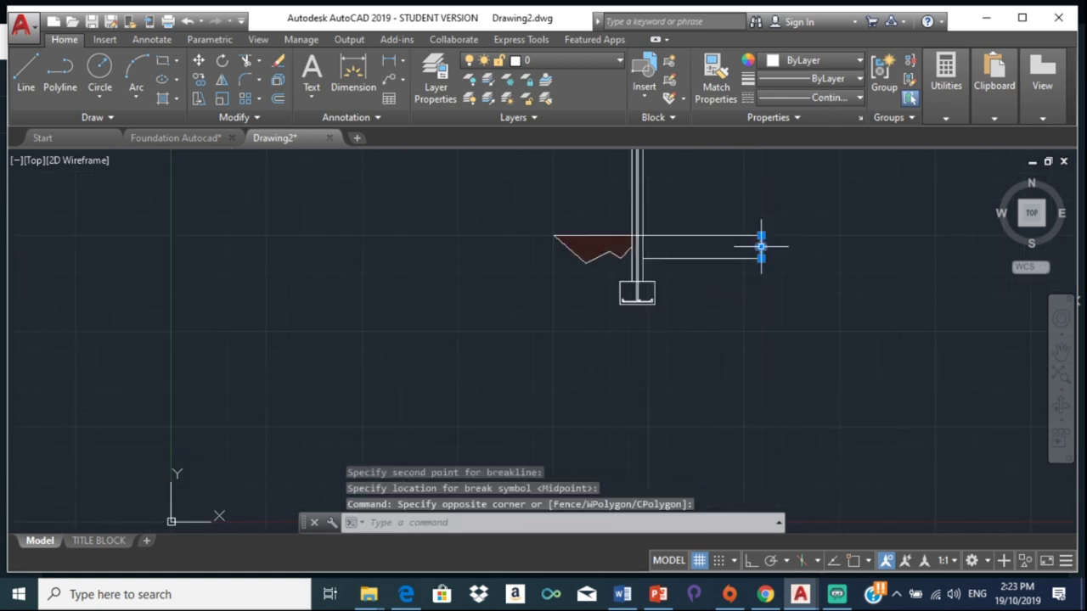
{"action": "scroll", "coordinate": [749, 217], "scroll_direction": "up", "scroll_amount": 5}
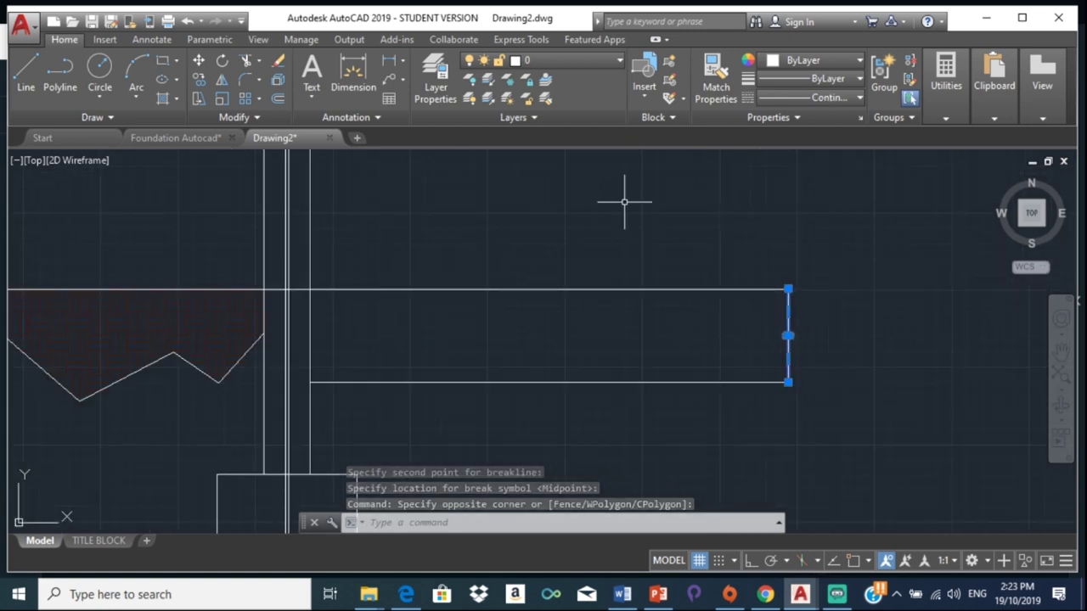
{"action": "left_click", "coordinate": [222, 97]}
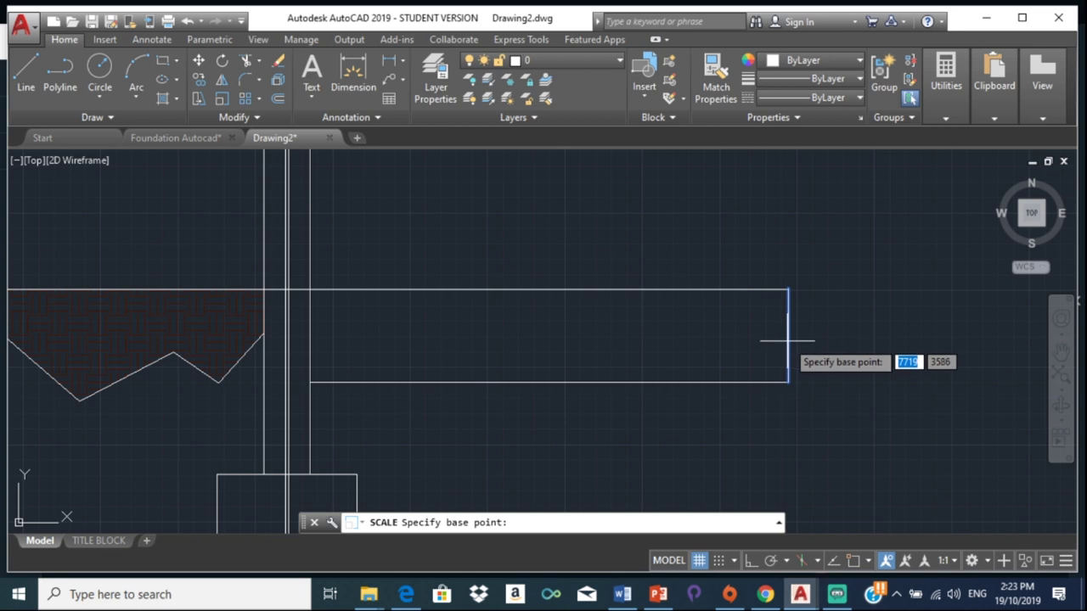
{"action": "scroll", "coordinate": [788, 341], "scroll_direction": "up", "scroll_amount": 5}
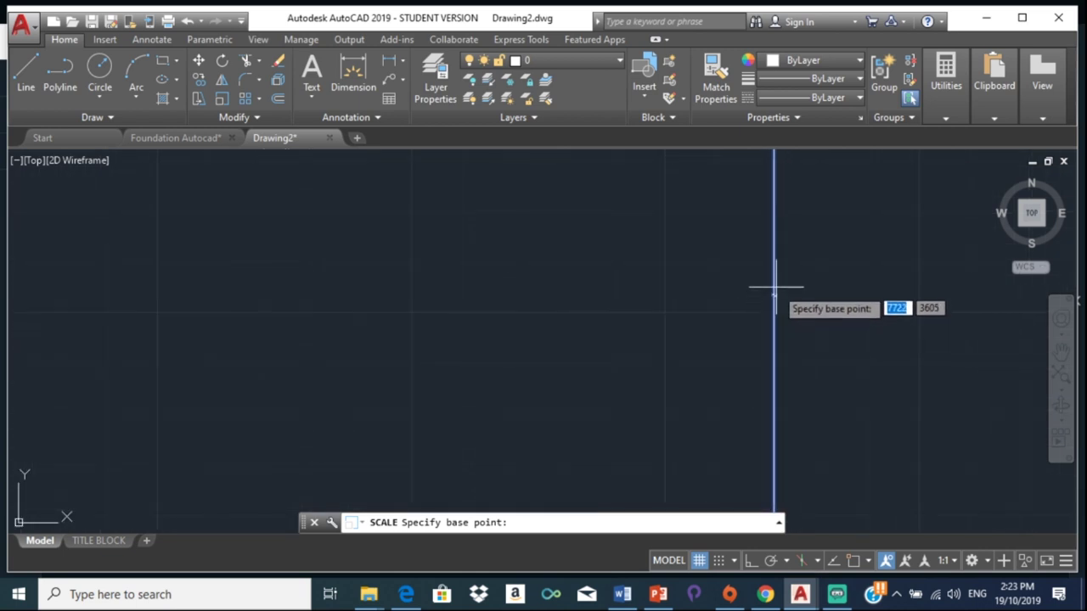
{"action": "left_click", "coordinate": [856, 563]}
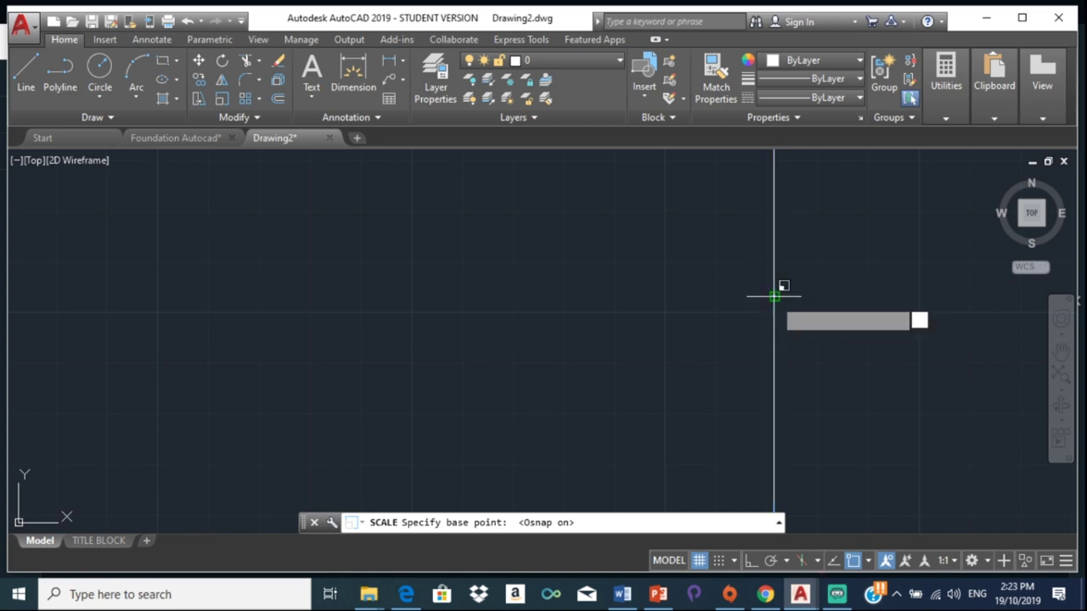
{"action": "left_click", "coordinate": [773, 298]}
{"action": "type", "text": "1000"}
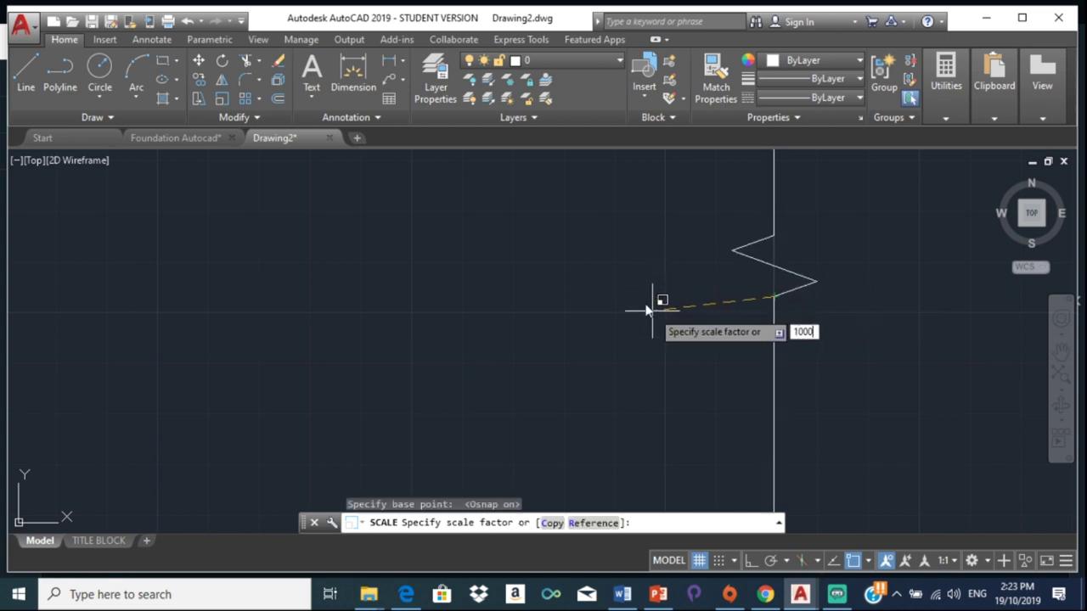
{"action": "key", "text": "Return"}
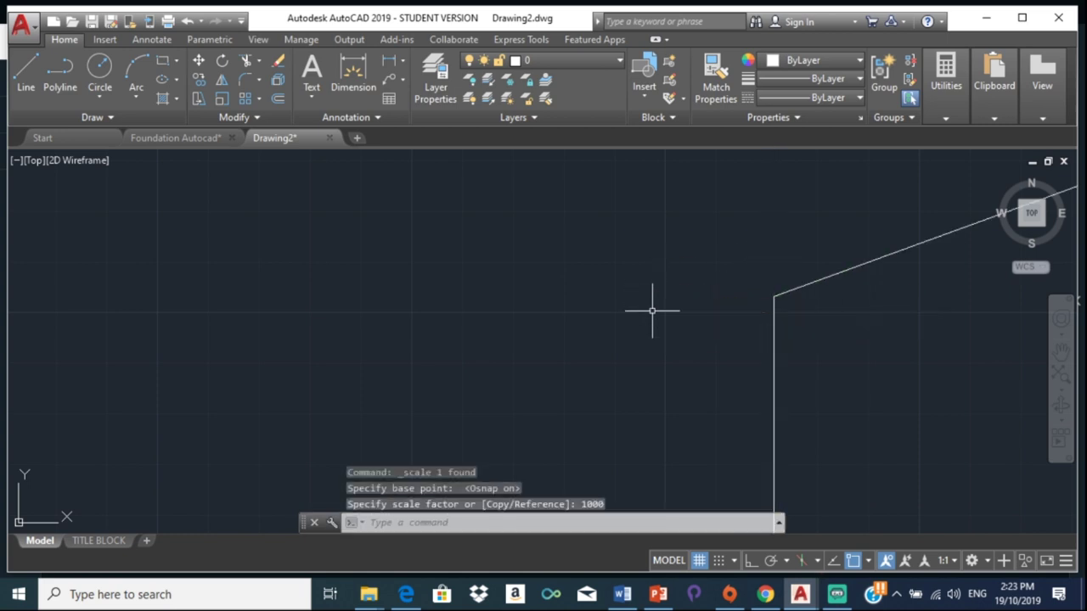
{"action": "scroll", "coordinate": [651, 308], "scroll_direction": "down", "scroll_amount": 3}
{"action": "scroll", "coordinate": [663, 297], "scroll_direction": "down", "scroll_amount": 3}
{"action": "scroll", "coordinate": [657, 282], "scroll_direction": "up", "scroll_amount": 3}
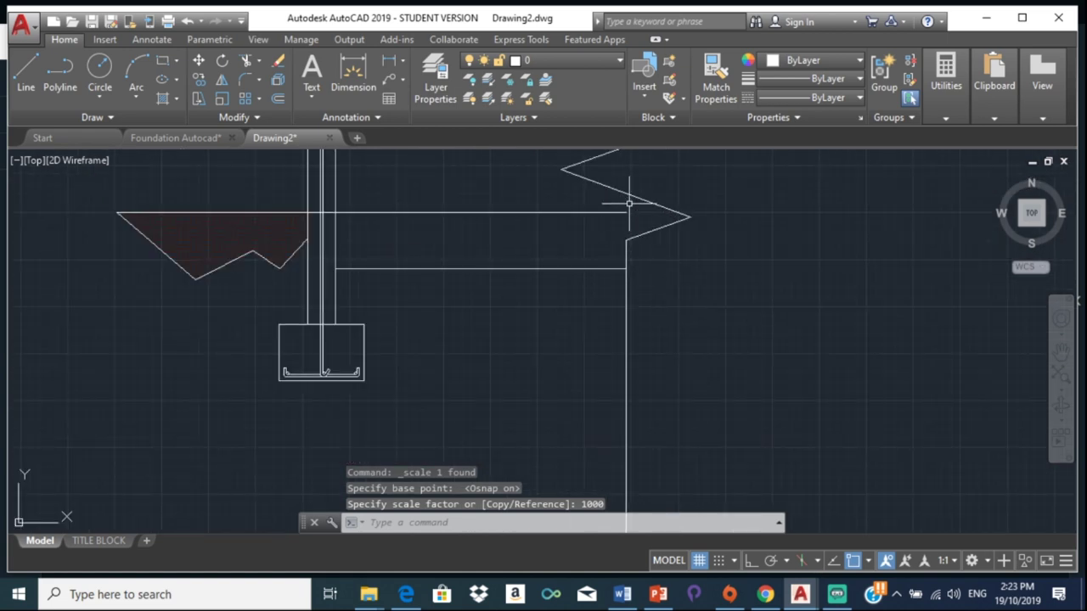
{"action": "middle_click_drag", "start_coordinate": [630, 204], "coordinate": [643, 266]}
{"action": "scroll", "coordinate": [637, 247], "scroll_direction": "down", "scroll_amount": 2}
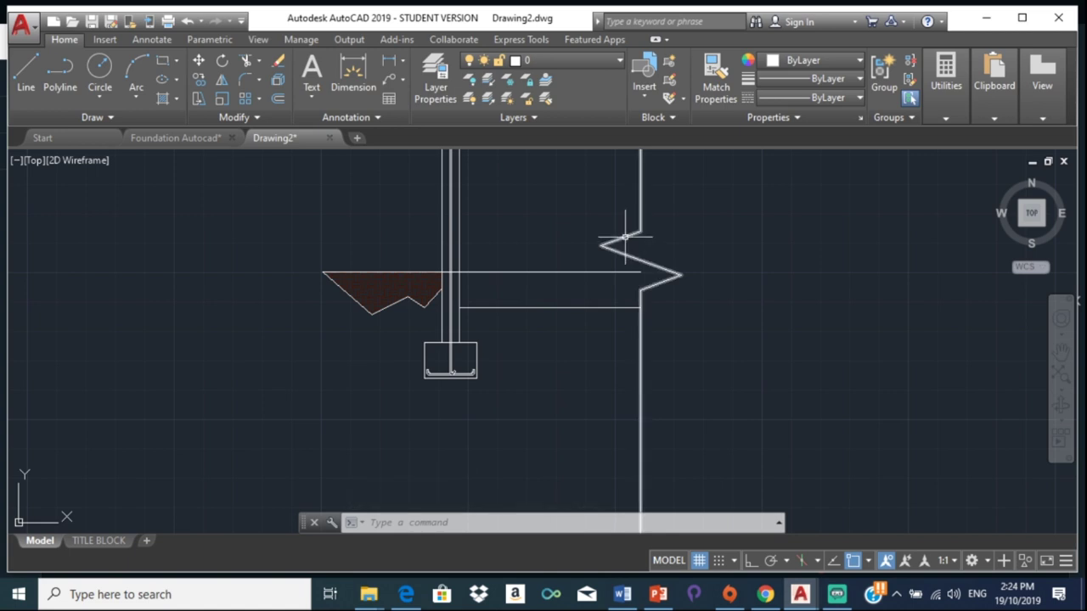
{"action": "key", "text": "ctrl+z"}
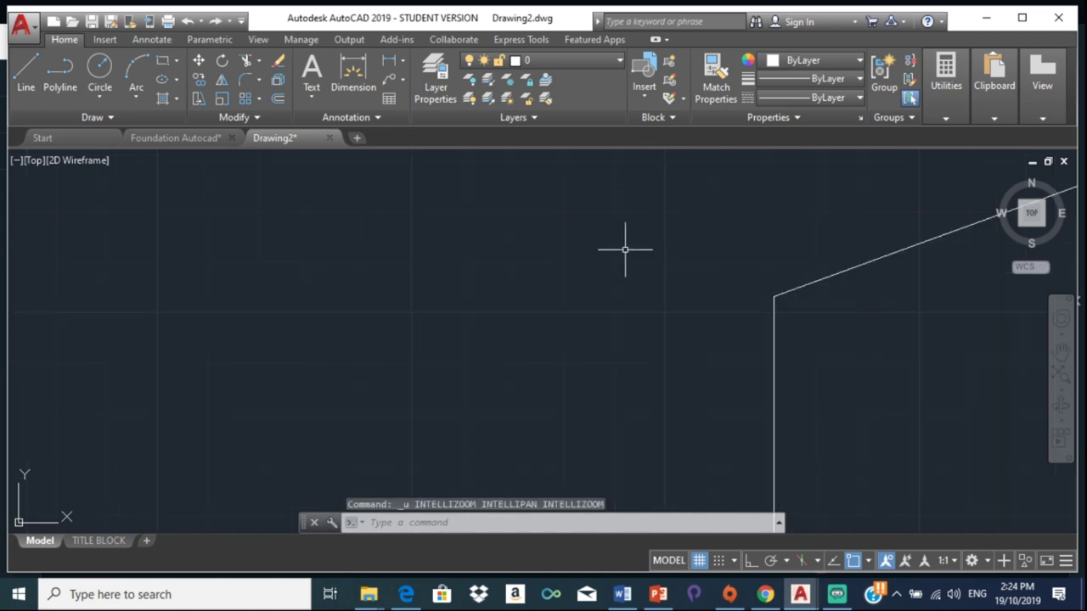
{"action": "key", "text": "ctrl+z"}
{"action": "scroll", "coordinate": [646, 242], "scroll_direction": "down", "scroll_amount": 2}
{"action": "scroll", "coordinate": [662, 255], "scroll_direction": "down", "scroll_amount": 2}
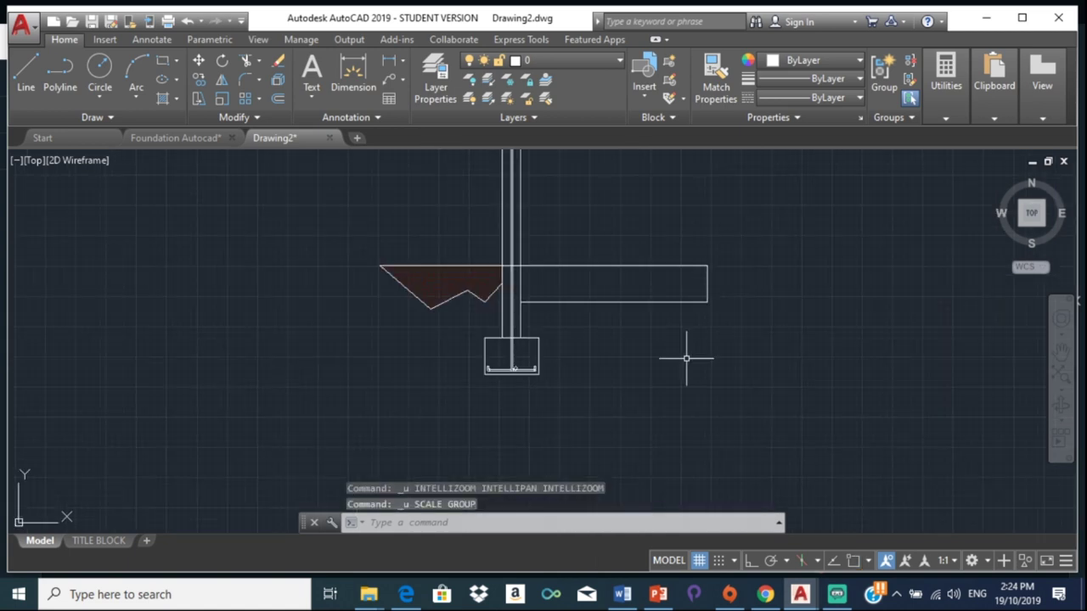
{"action": "scroll", "coordinate": [705, 274], "scroll_direction": "up", "scroll_amount": 2}
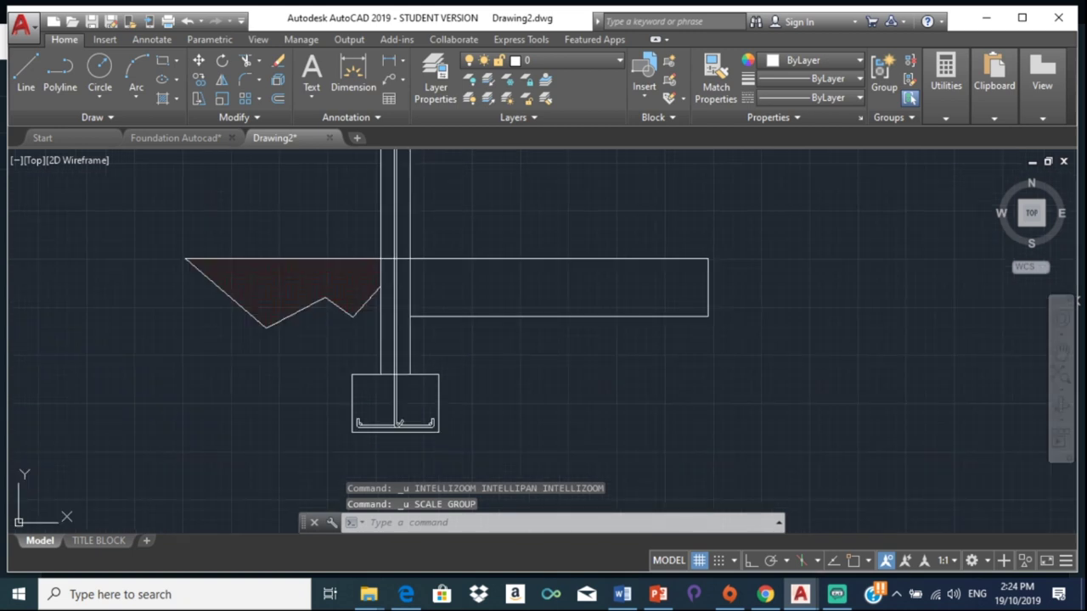
{"action": "scroll", "coordinate": [717, 271], "scroll_direction": "up", "scroll_amount": 2}
{"action": "scroll", "coordinate": [705, 280], "scroll_direction": "up", "scroll_amount": 3}
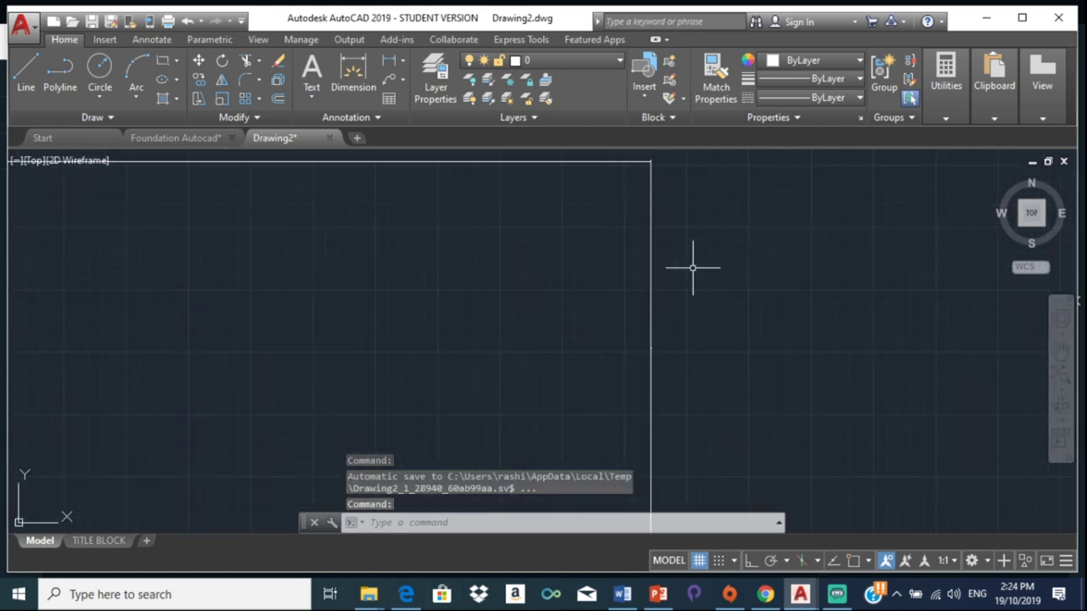
Step: Scale the break line by a factor of 500 about a point on the line
{"action": "left_click", "coordinate": [652, 296]}
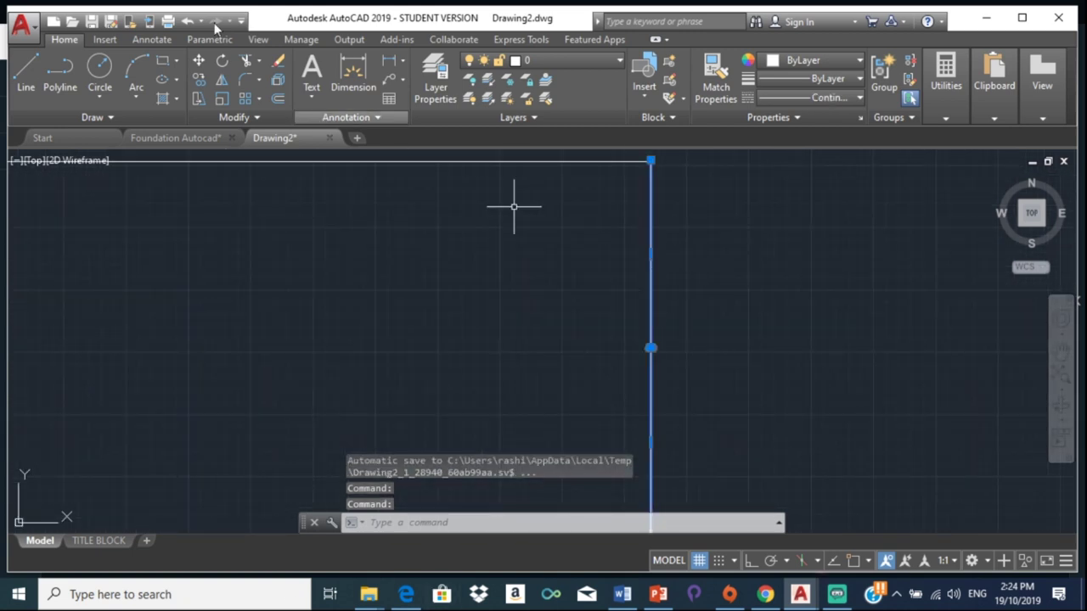
{"action": "left_click", "coordinate": [229, 96]}
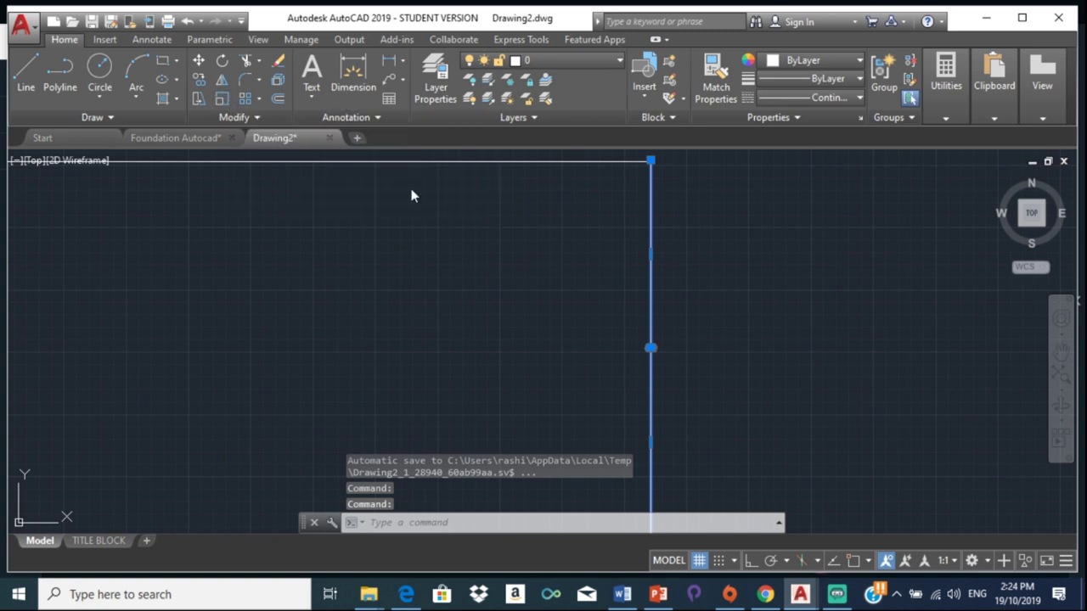
{"action": "scroll", "coordinate": [644, 371], "scroll_direction": "up", "scroll_amount": 3}
{"action": "scroll", "coordinate": [654, 369], "scroll_direction": "up", "scroll_amount": 2}
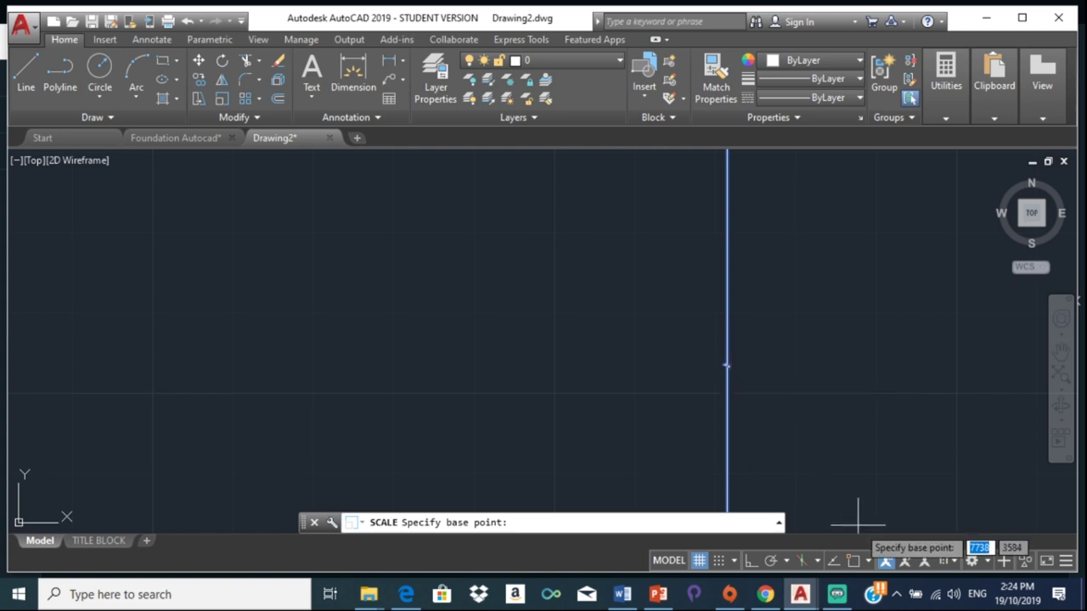
{"action": "left_click", "coordinate": [854, 561]}
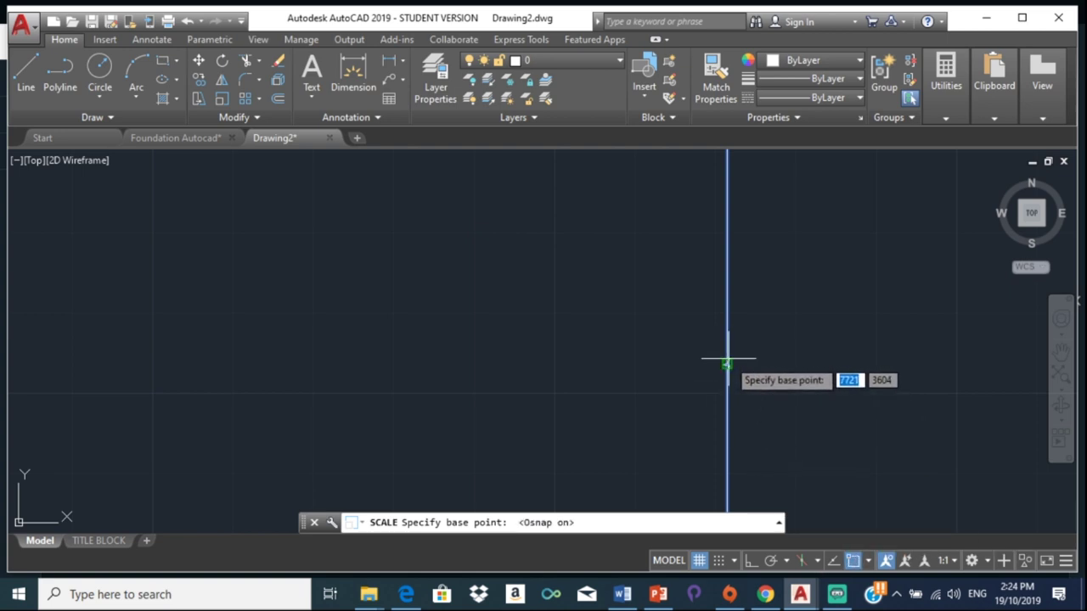
{"action": "left_click", "coordinate": [726, 363]}
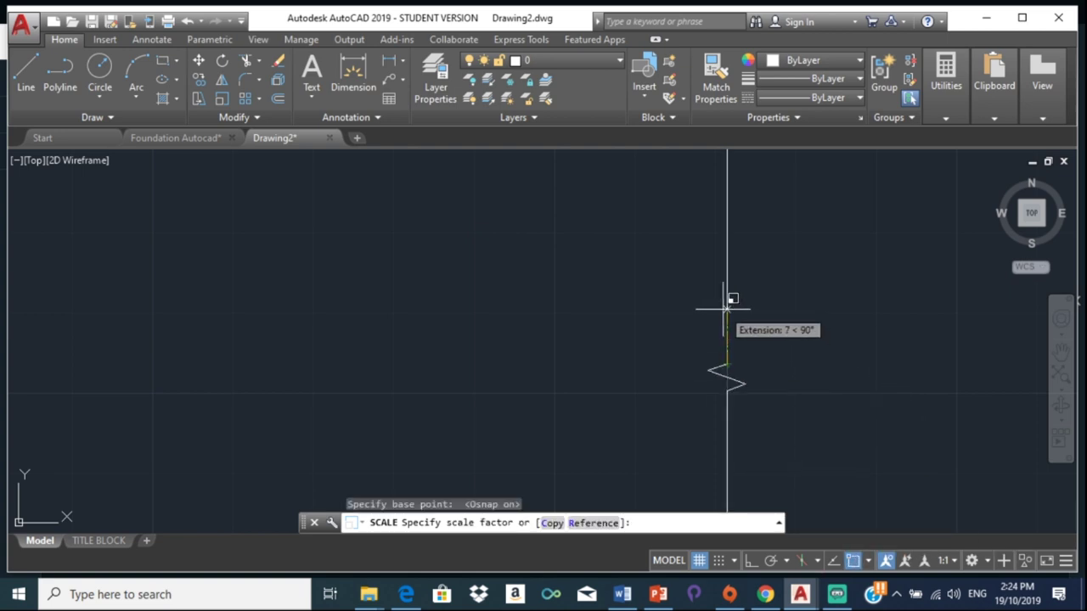
{"action": "type", "text": "500"}
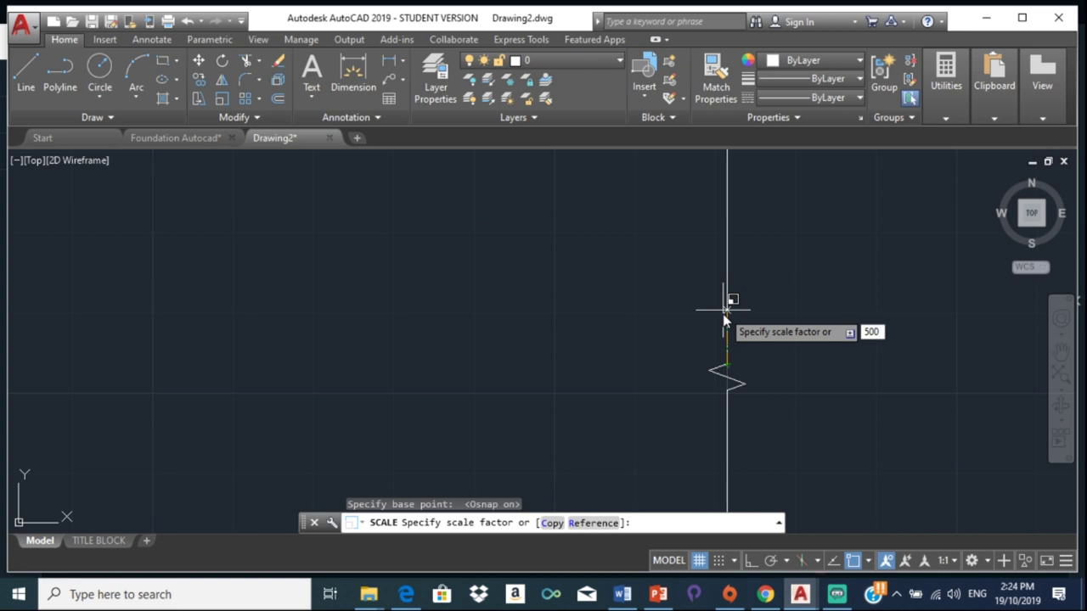
{"action": "key", "text": "Return"}
Step: Reselect the enlarged break line and cancel an accidental grip stretch
{"action": "scroll", "coordinate": [778, 285], "scroll_direction": "down", "scroll_amount": 5}
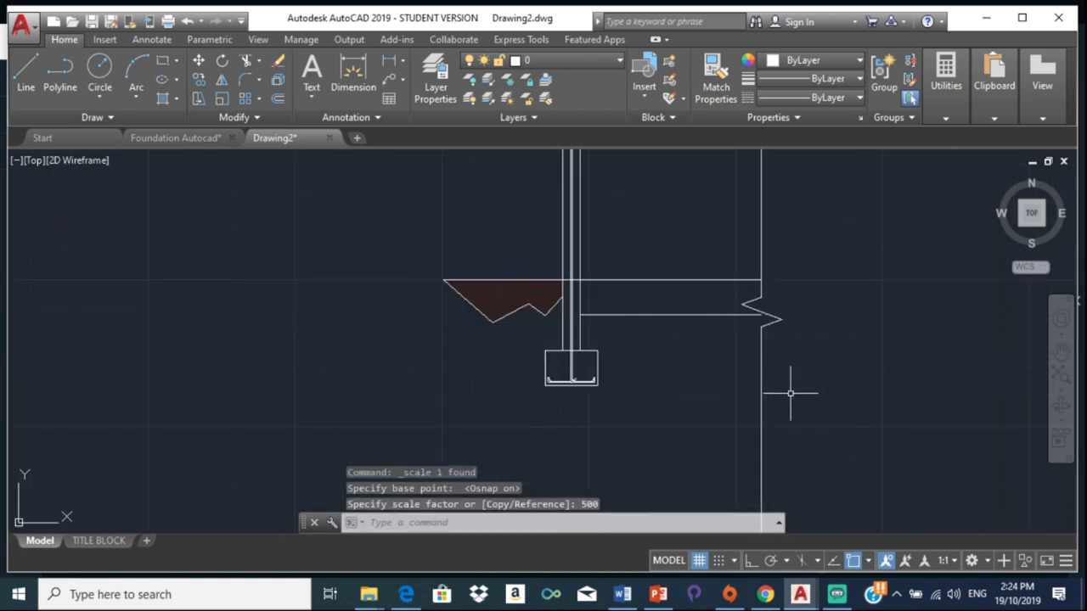
{"action": "scroll", "coordinate": [772, 334], "scroll_direction": "up", "scroll_amount": 2}
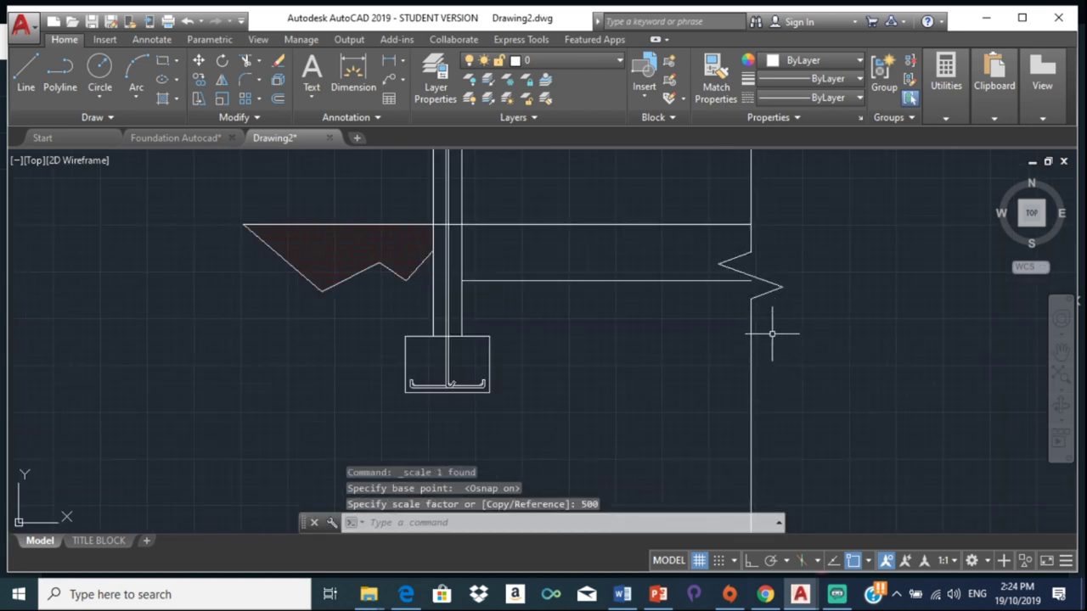
{"action": "left_click", "coordinate": [752, 247]}
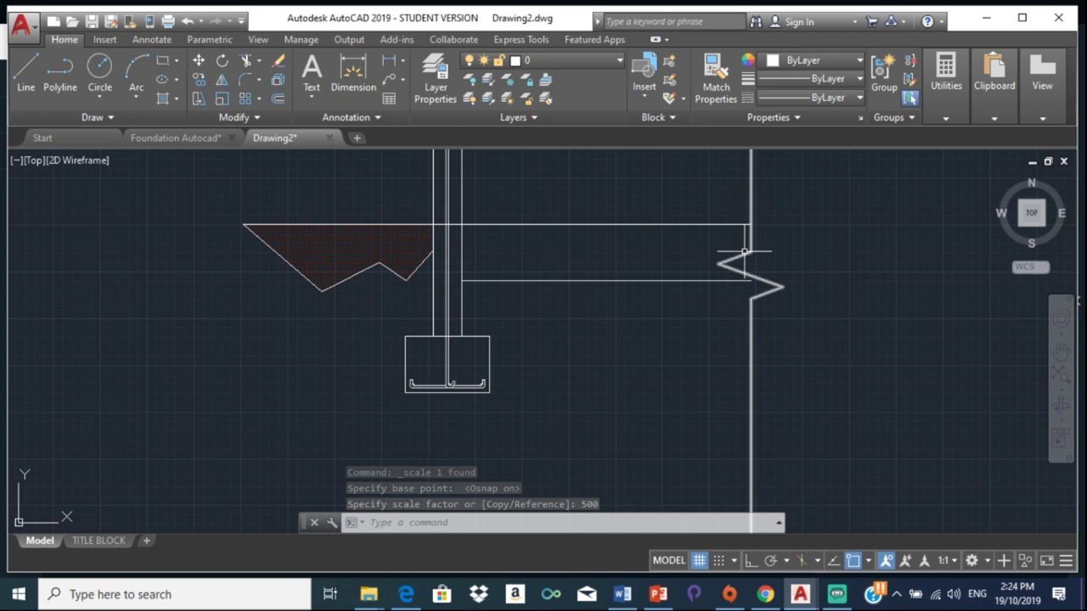
{"action": "left_click", "coordinate": [751, 299]}
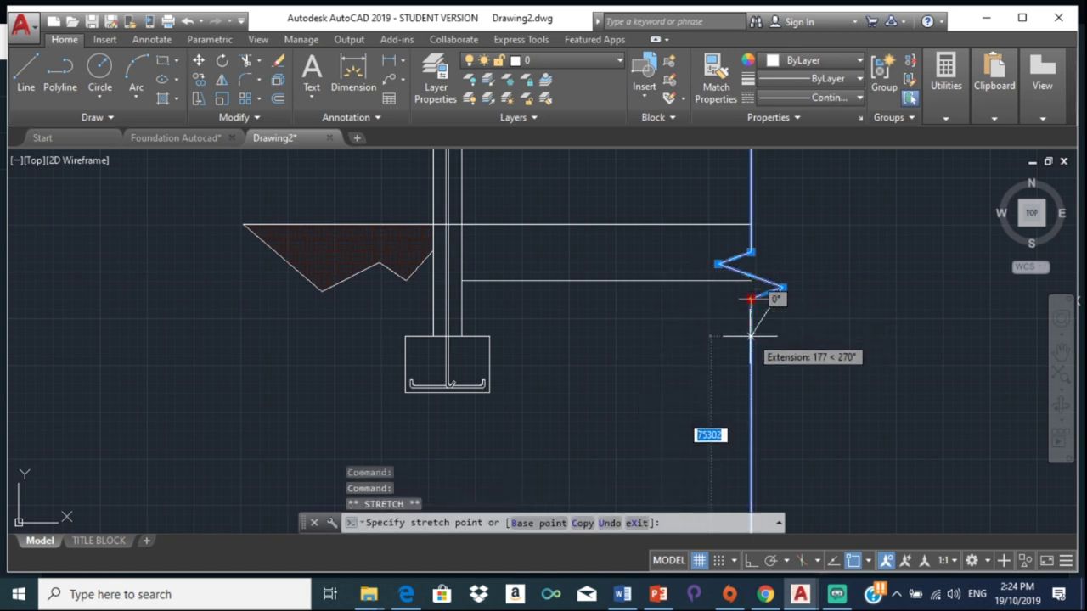
{"action": "key", "text": "Escape"}
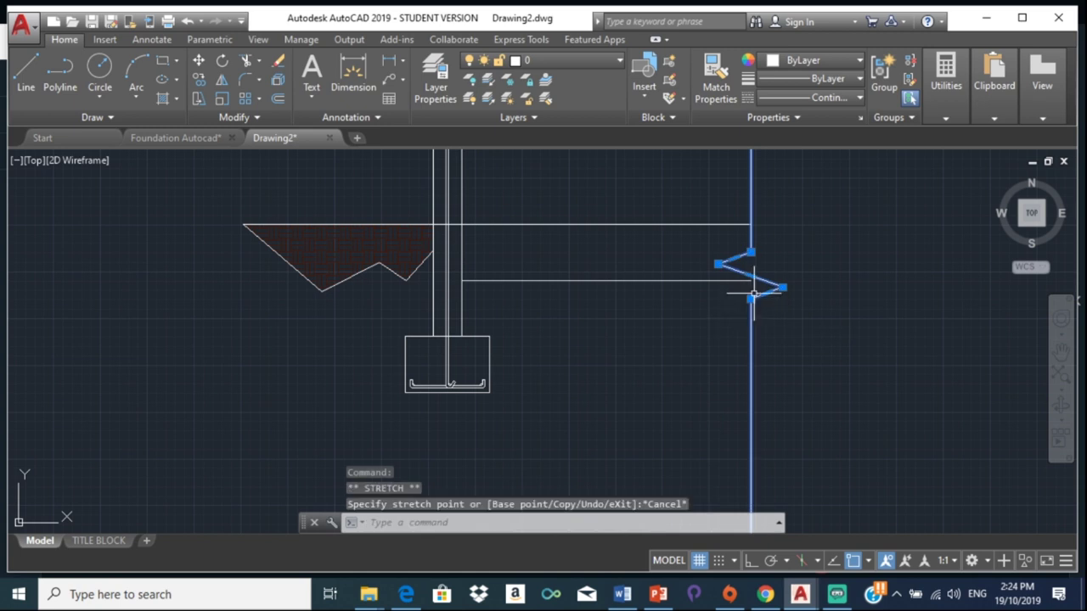
Step: Nudge the break line slightly to the right with Move
{"action": "left_click", "coordinate": [199, 61]}
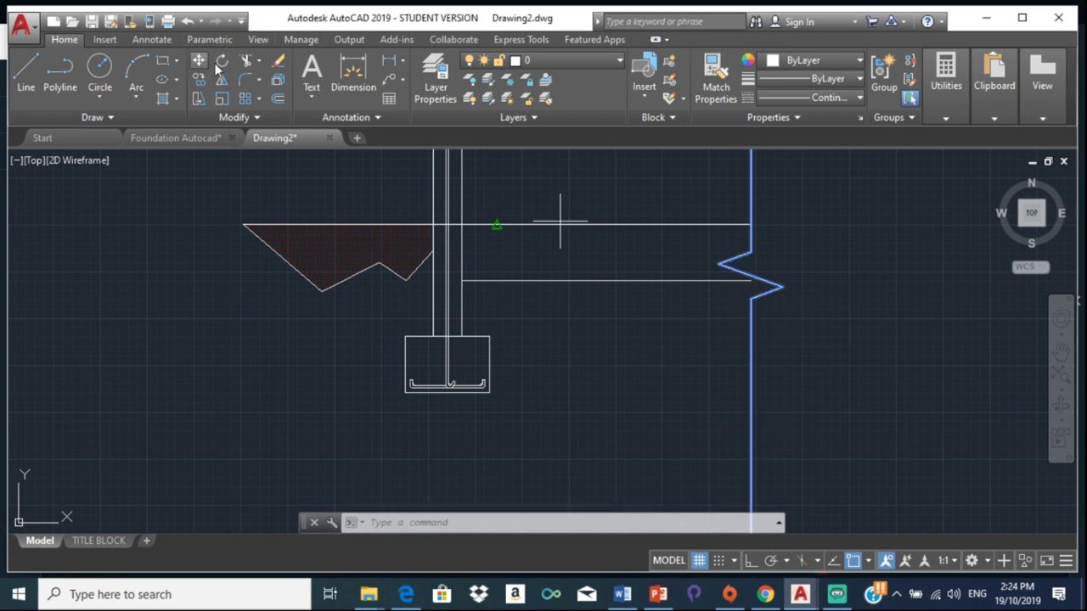
{"action": "left_click", "coordinate": [762, 290]}
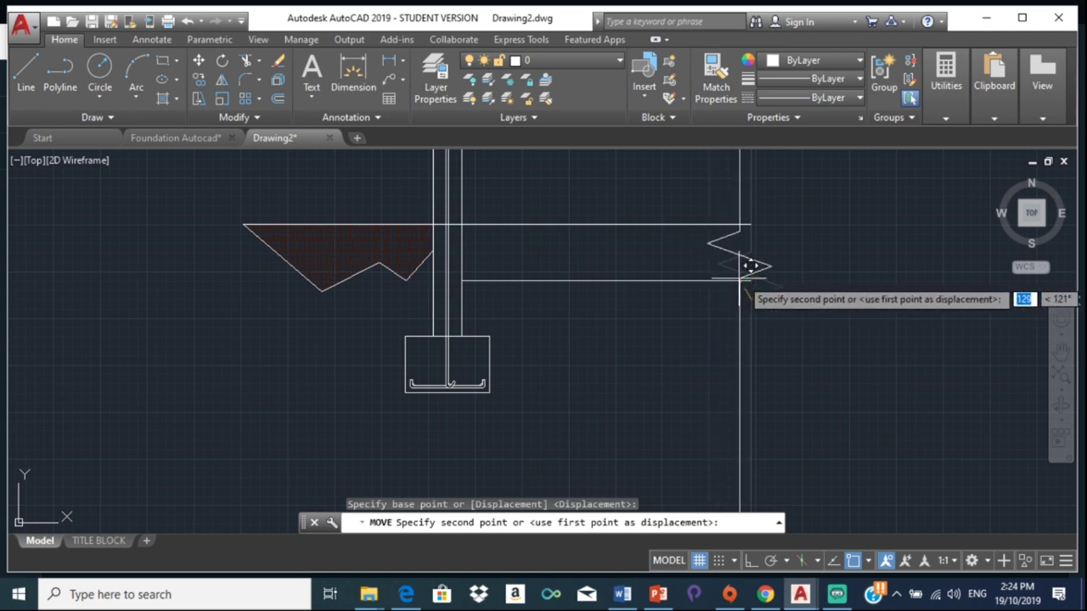
{"action": "left_click", "coordinate": [755, 279]}
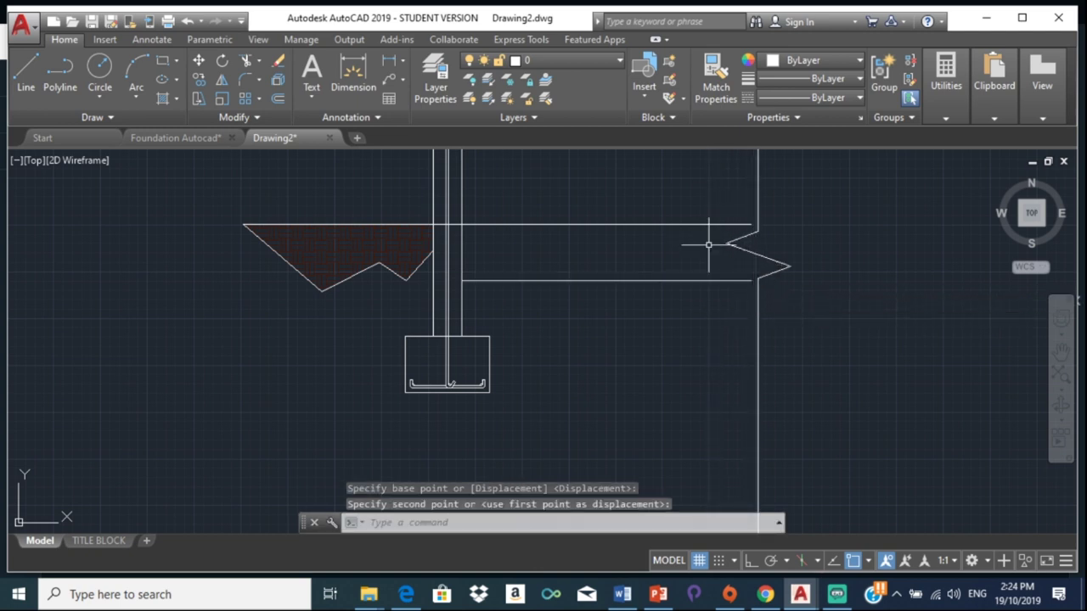
Step: Move the break line 484 units left from its endpoint, with Osnap off
{"action": "left_click", "coordinate": [198, 61]}
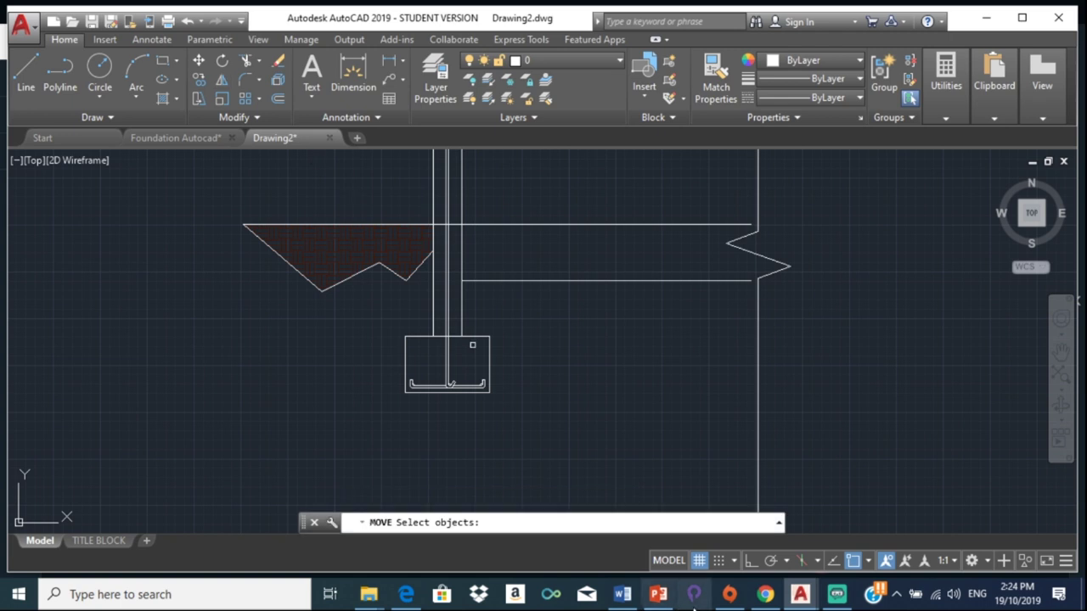
{"action": "left_click", "coordinate": [765, 275]}
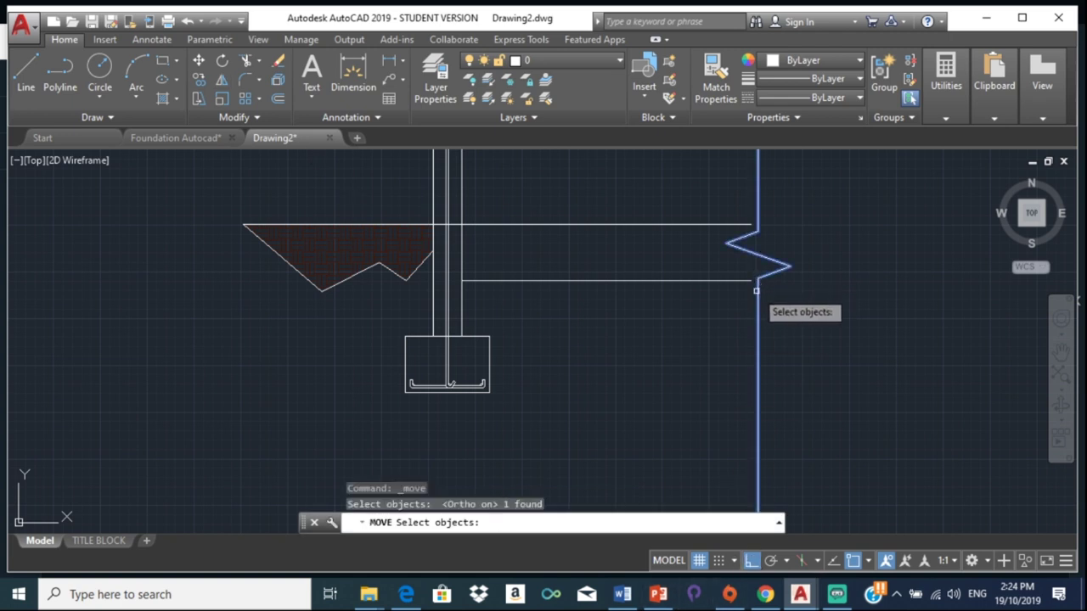
{"action": "key", "text": "Return"}
{"action": "left_click", "coordinate": [758, 280]}
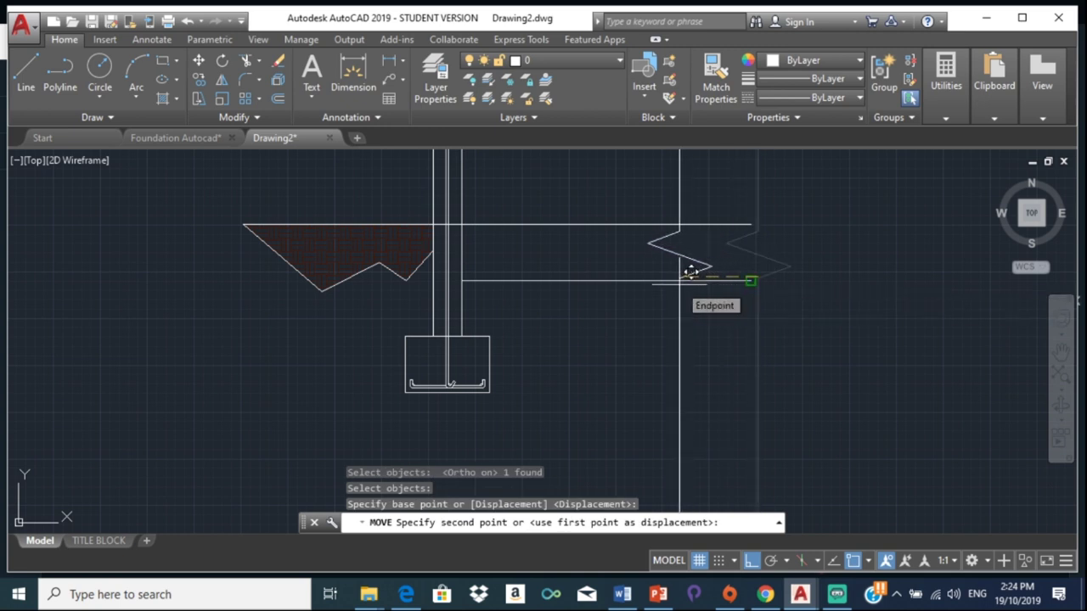
{"action": "left_click", "coordinate": [854, 560]}
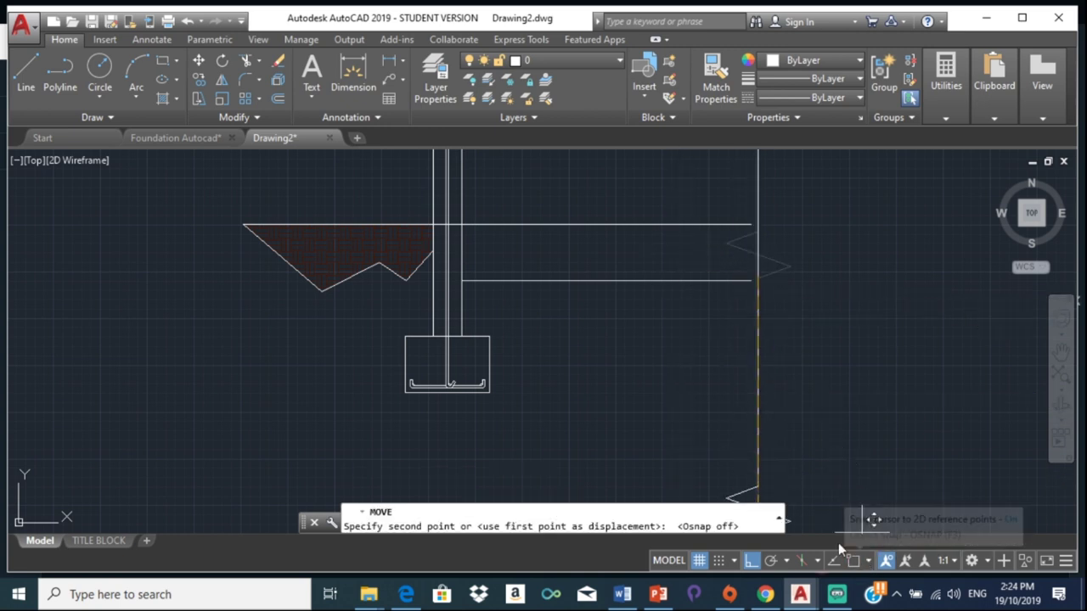
{"action": "left_click", "coordinate": [660, 266]}
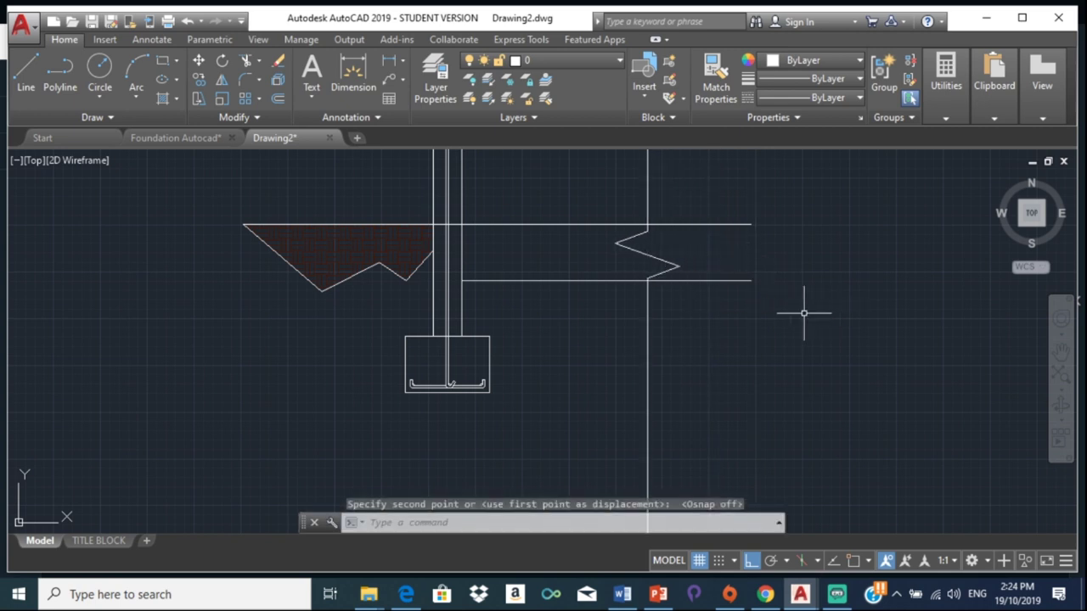
{"action": "key", "text": "Escape"}
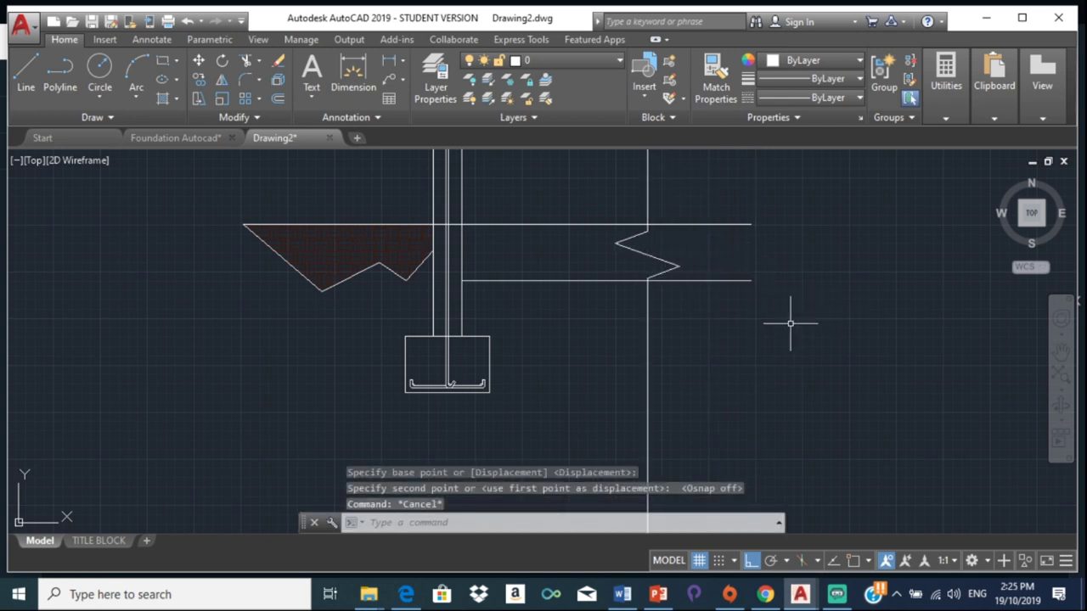
{"action": "type", "text": "TR"}
Step: Trim the slab line stubs sticking out beyond the breakline and wall
{"action": "key", "text": "Return"}
{"action": "key", "text": "Return"}
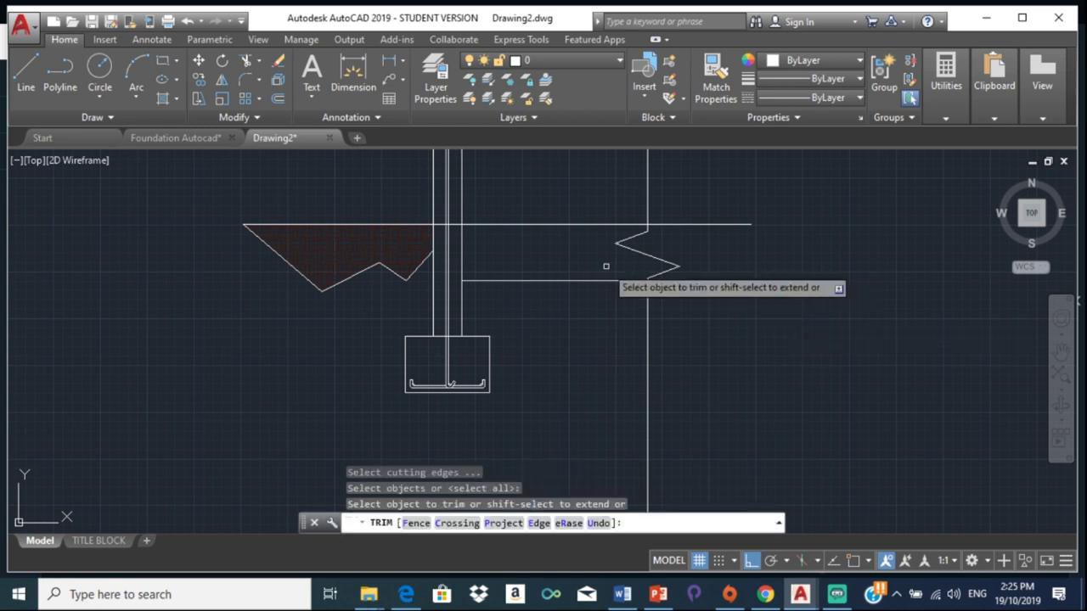
{"action": "left_click", "coordinate": [714, 278]}
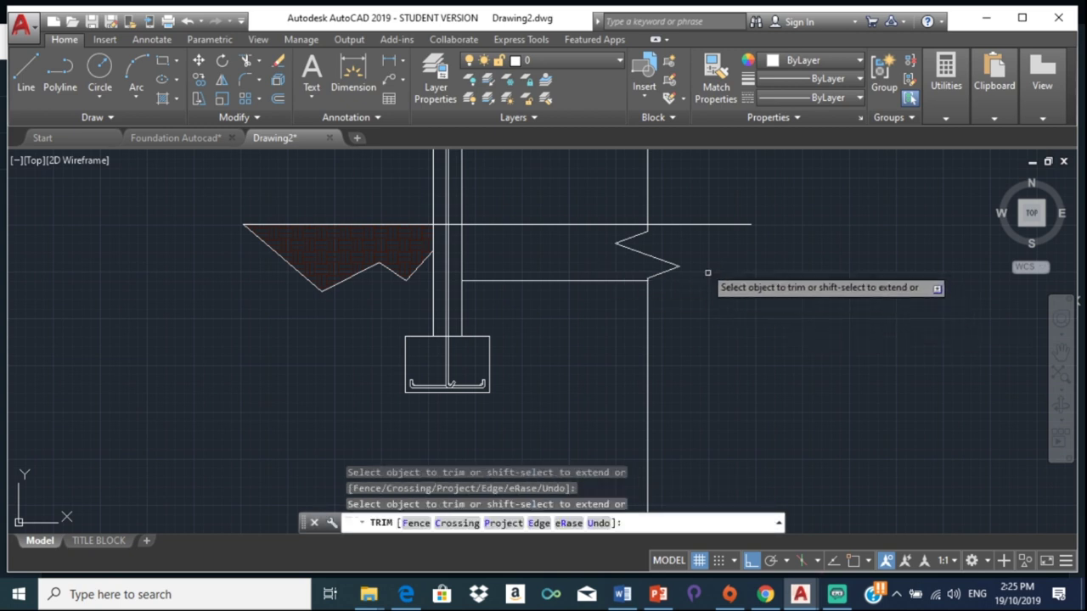
{"action": "left_click", "coordinate": [690, 225]}
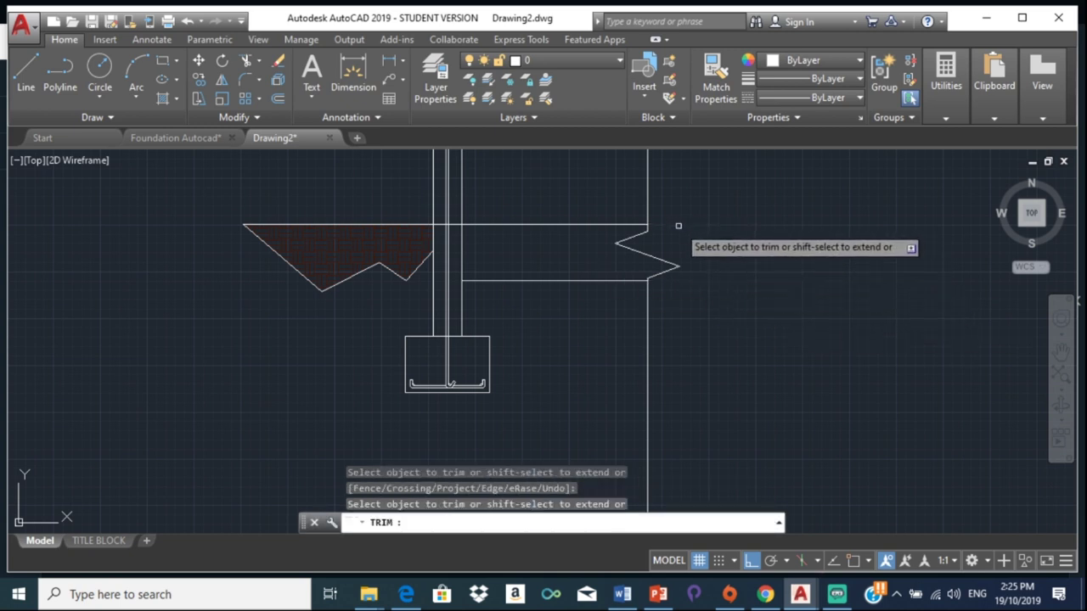
{"action": "left_click", "coordinate": [650, 332]}
{"action": "left_click", "coordinate": [651, 333]}
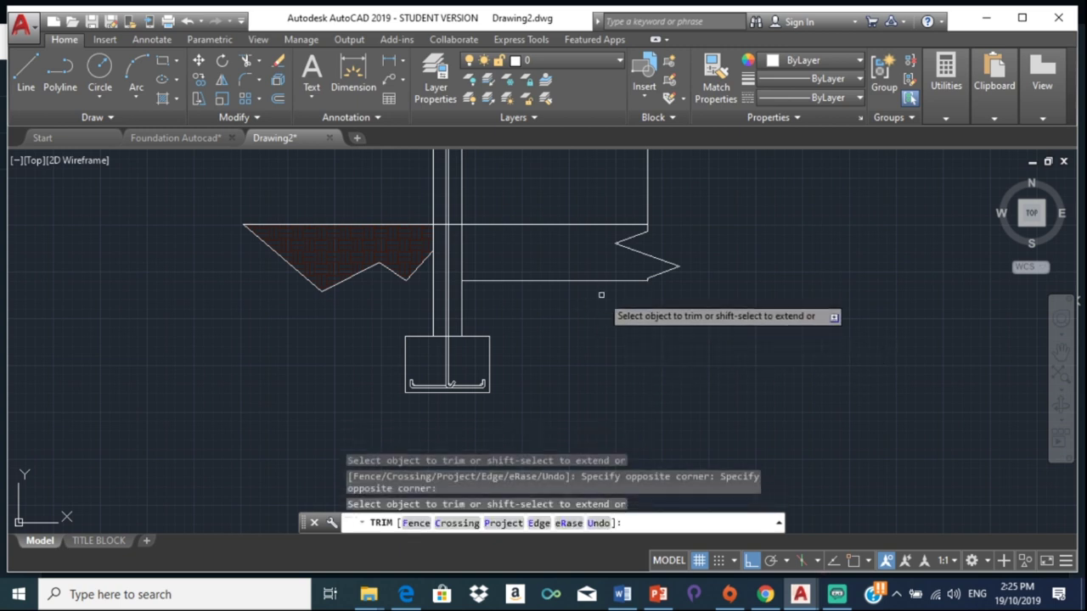
{"action": "key", "text": "Escape"}
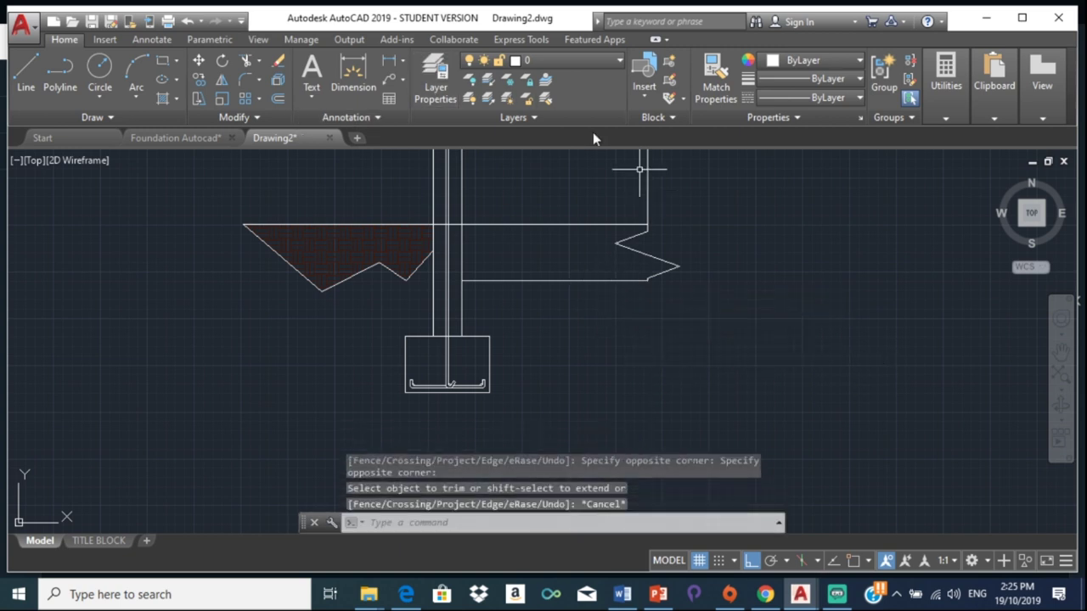
Step: Start a line at the lower slab line's endpoint with Osnap on, then abandon it
{"action": "left_click", "coordinate": [26, 77]}
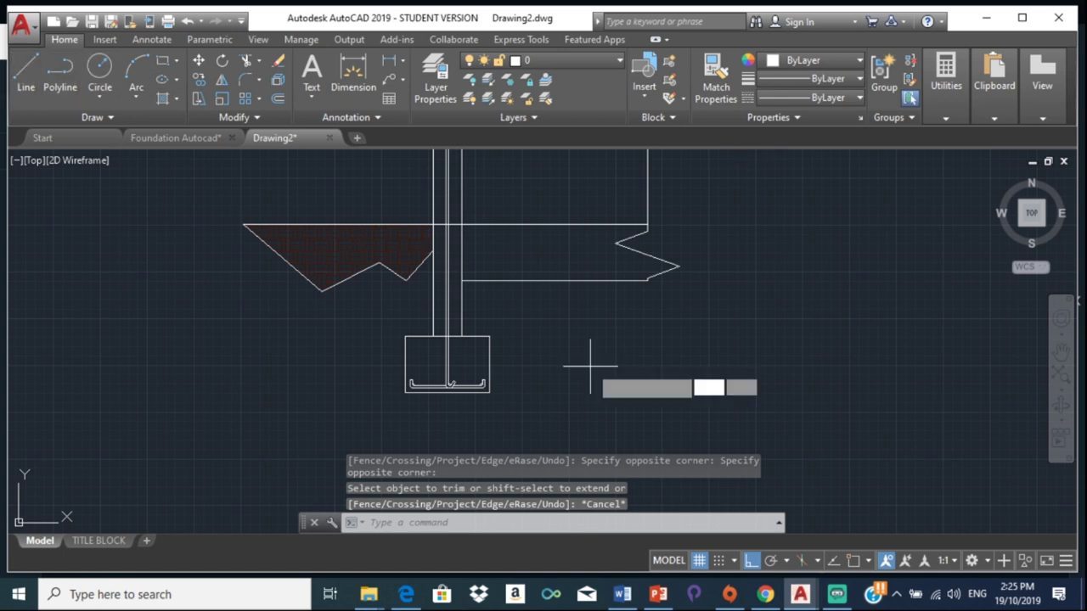
{"action": "scroll", "coordinate": [650, 287], "scroll_direction": "up", "scroll_amount": 4}
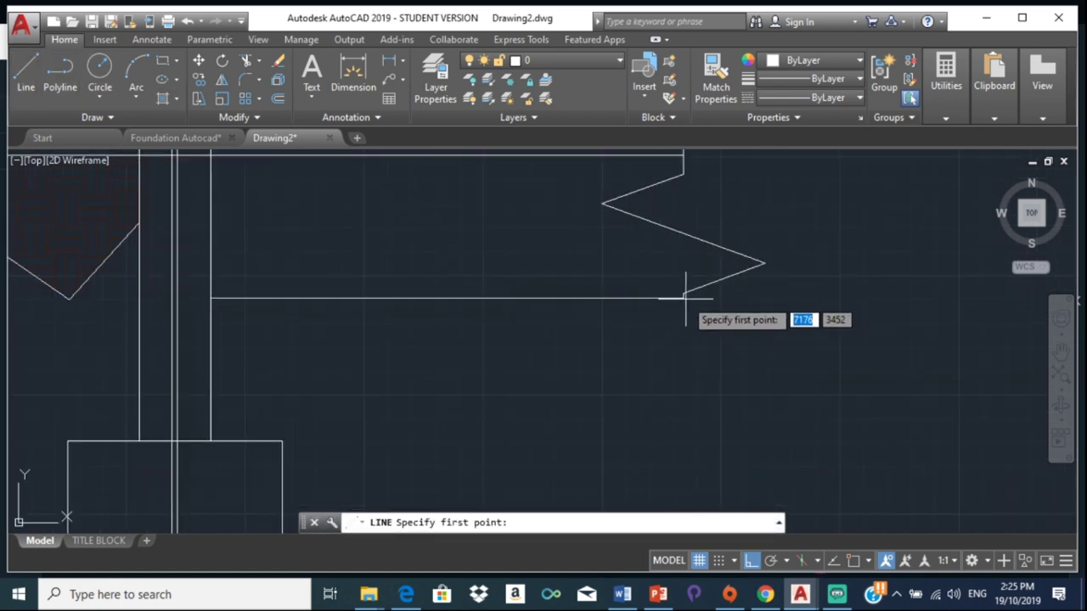
{"action": "left_click", "coordinate": [847, 564]}
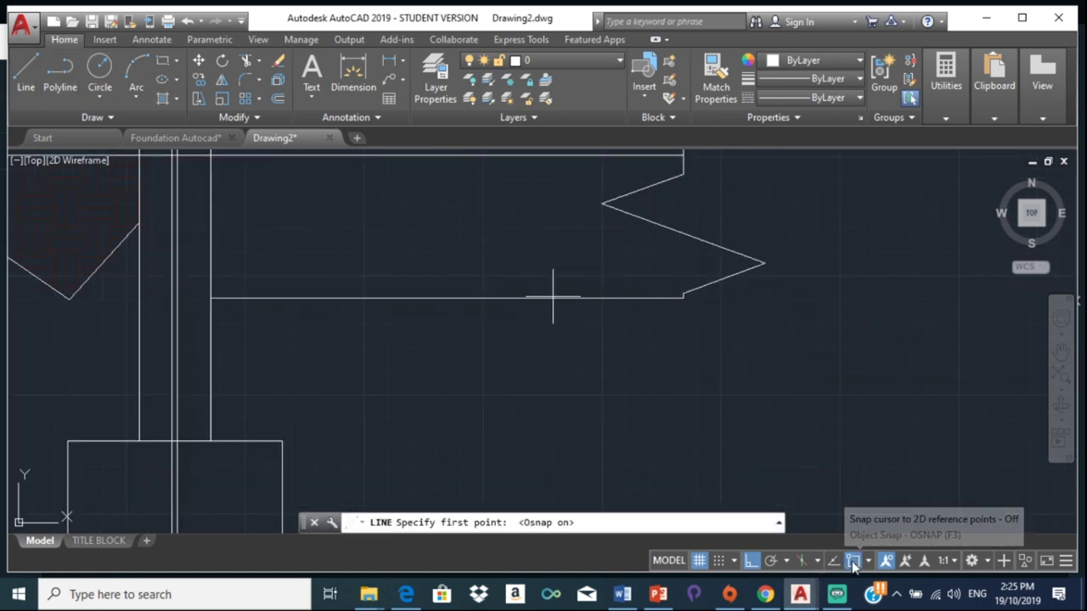
{"action": "left_click", "coordinate": [683, 298]}
{"action": "key", "text": "Escape"}
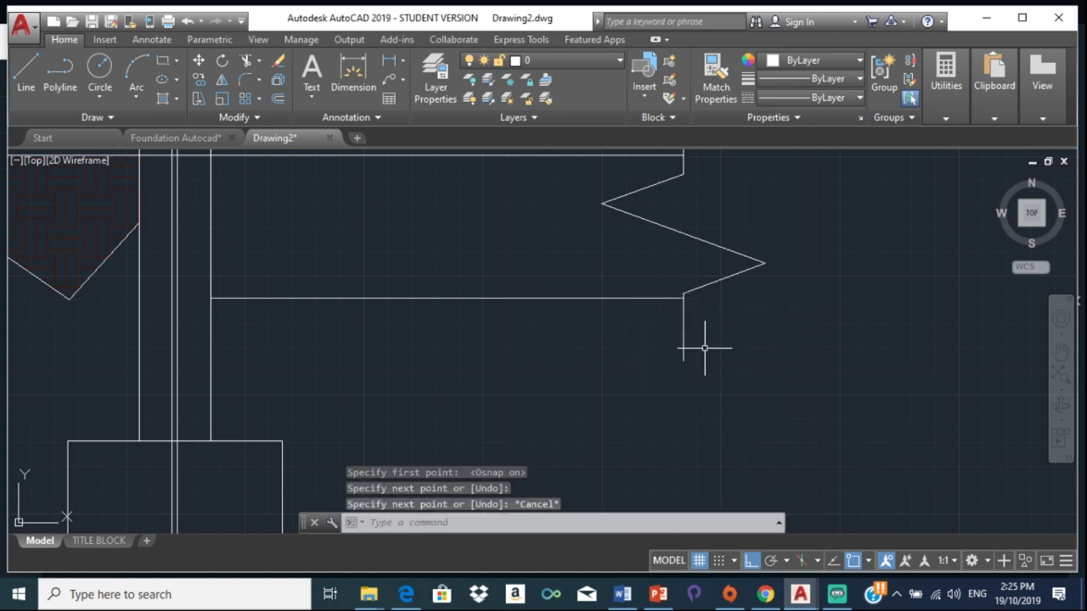
Step: Zoom and pan to frame the whole foundation section
{"action": "scroll", "coordinate": [583, 235], "scroll_direction": "down", "scroll_amount": 2}
{"action": "scroll", "coordinate": [552, 246], "scroll_direction": "down", "scroll_amount": 2}
{"action": "scroll", "coordinate": [546, 251], "scroll_direction": "down", "scroll_amount": 4}
{"action": "scroll", "coordinate": [546, 250], "scroll_direction": "down", "scroll_amount": 3}
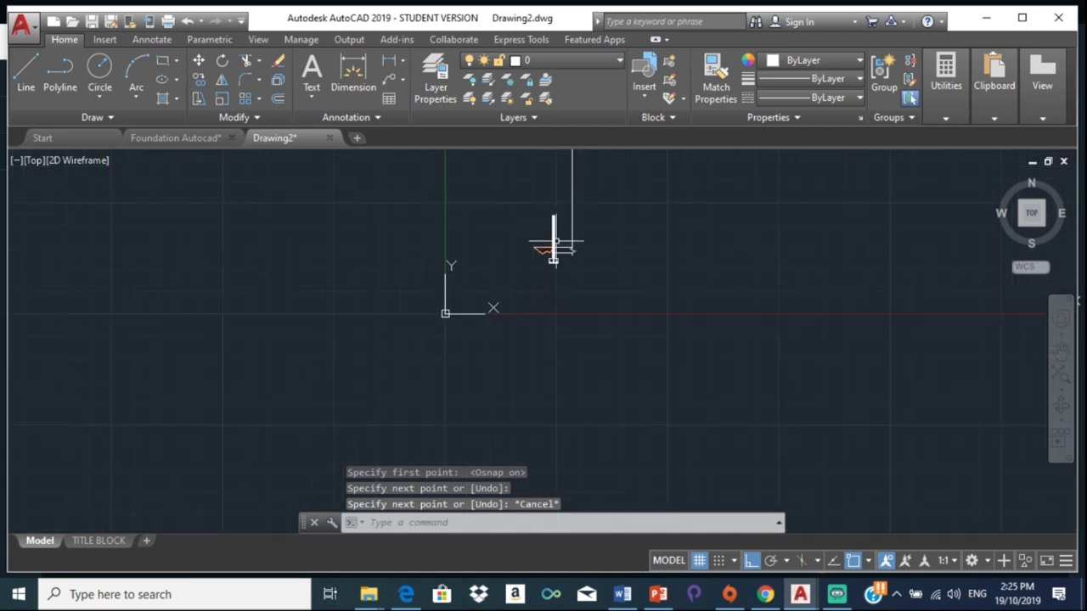
{"action": "mouse_move", "coordinate": [556, 247]}
{"action": "middle_mouse_down"}
{"action": "mouse_move", "coordinate": [605, 278]}
{"action": "mouse_move", "coordinate": [608, 310]}
{"action": "middle_mouse_up"}
{"action": "scroll", "coordinate": [600, 388], "scroll_direction": "up", "scroll_amount": 2}
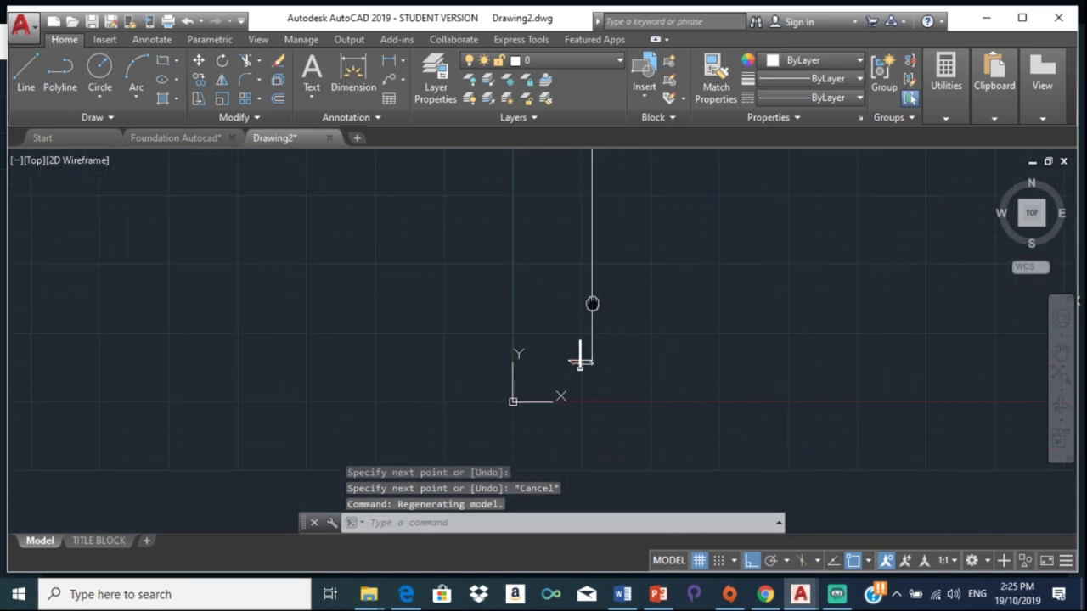
{"action": "scroll", "coordinate": [578, 356], "scroll_direction": "up", "scroll_amount": 2}
{"action": "scroll", "coordinate": [583, 359], "scroll_direction": "up", "scroll_amount": 3}
{"action": "middle_click_drag", "start_coordinate": [566, 414], "coordinate": [501, 374]}
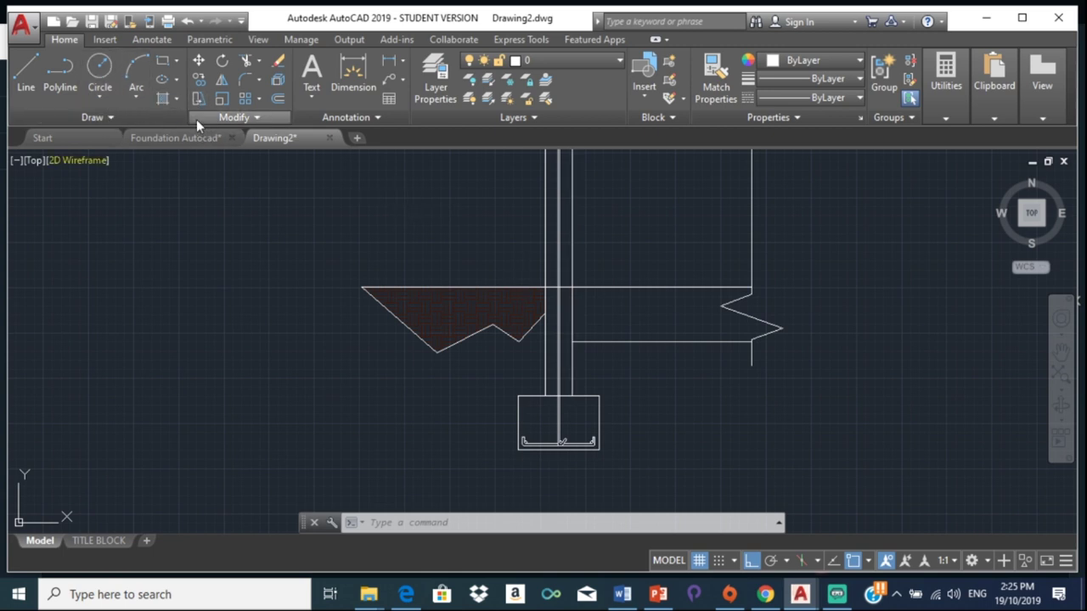
Step: Hatch the hardcore region right of the wall with the GRAVEL pattern
{"action": "left_click", "coordinate": [164, 99]}
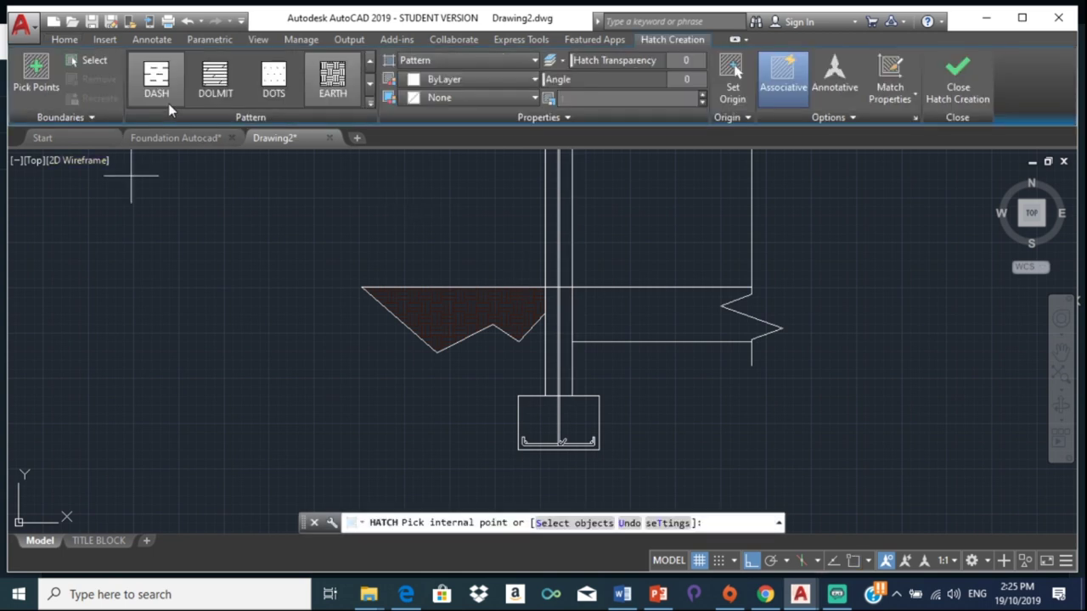
{"action": "left_click", "coordinate": [369, 104]}
{"action": "scroll", "coordinate": [255, 178], "scroll_direction": "down", "scroll_amount": 1}
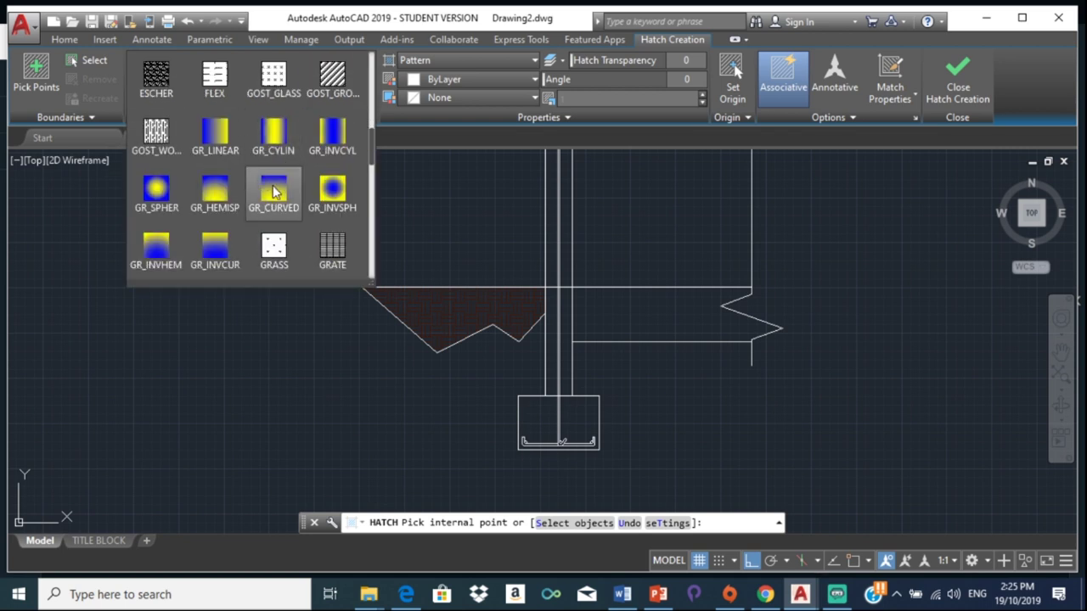
{"action": "scroll", "coordinate": [271, 191], "scroll_direction": "down", "scroll_amount": 2}
{"action": "left_click", "coordinate": [156, 197]}
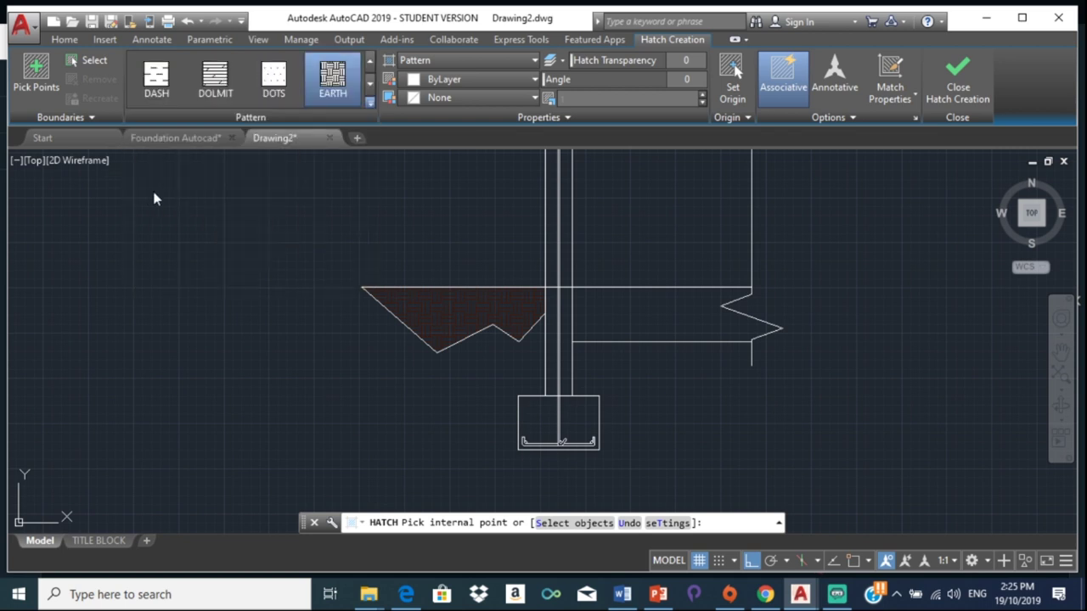
{"action": "left_click", "coordinate": [624, 305]}
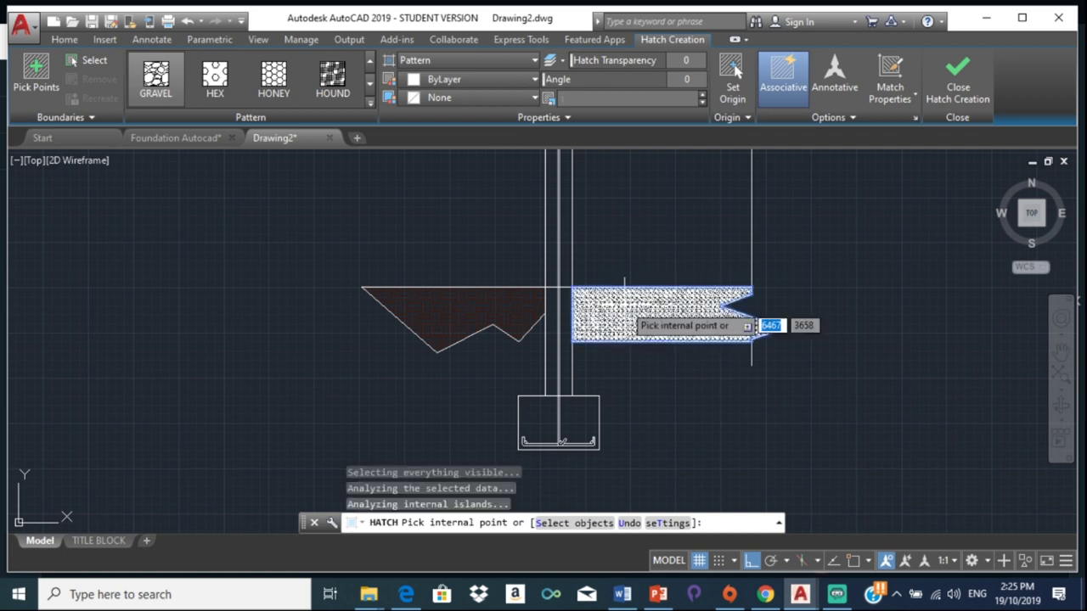
{"action": "key", "text": "Escape"}
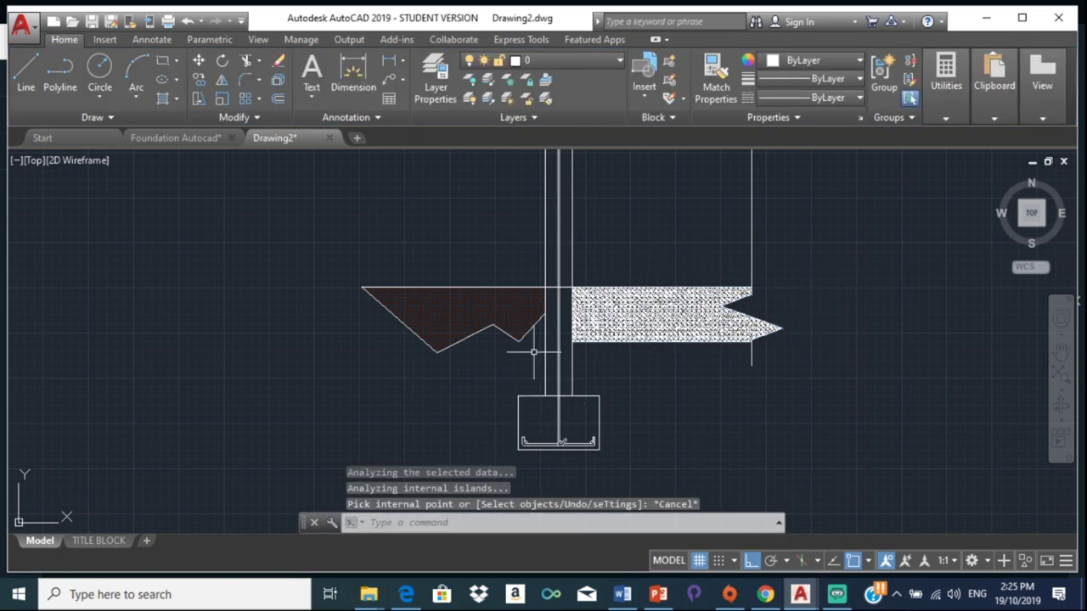
Step: Set the gravel hatch's scale to 10 in Quick Properties
{"action": "left_click", "coordinate": [667, 303]}
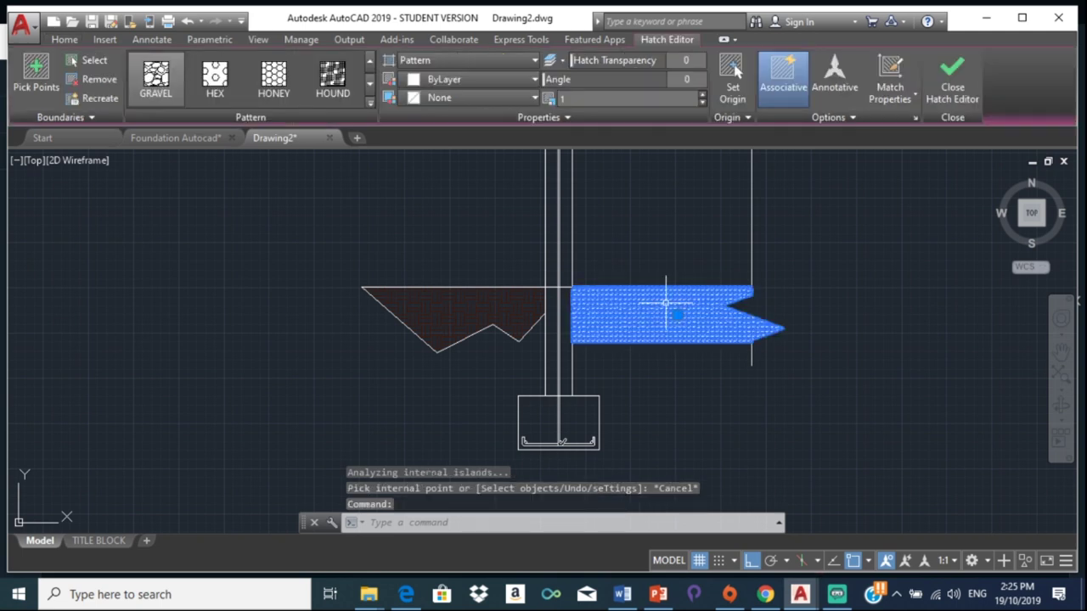
{"action": "left_click", "coordinate": [819, 224]}
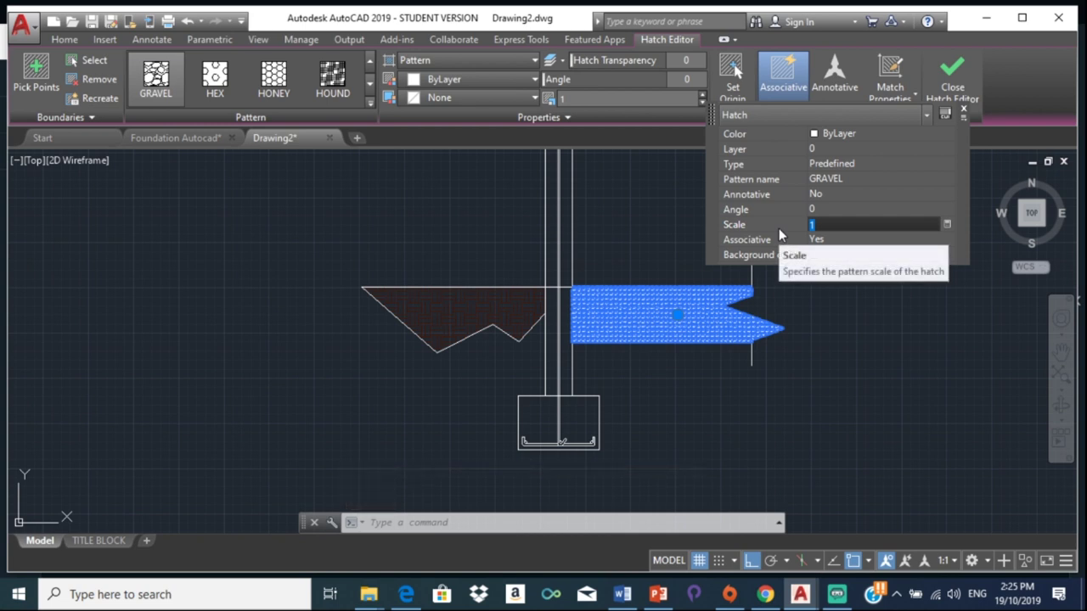
{"action": "type", "text": "10"}
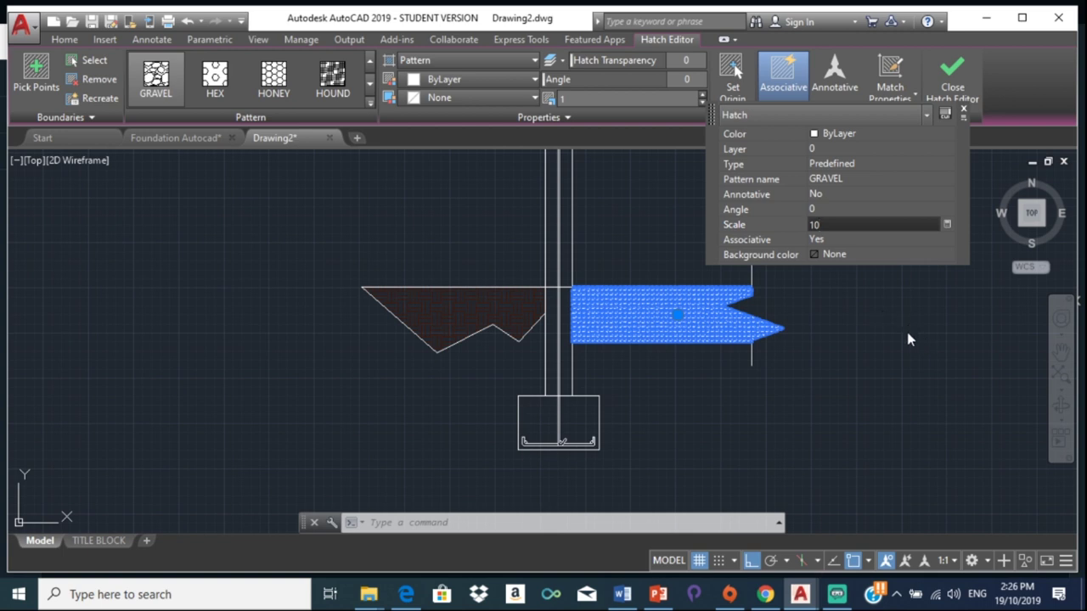
{"action": "key", "text": "Return"}
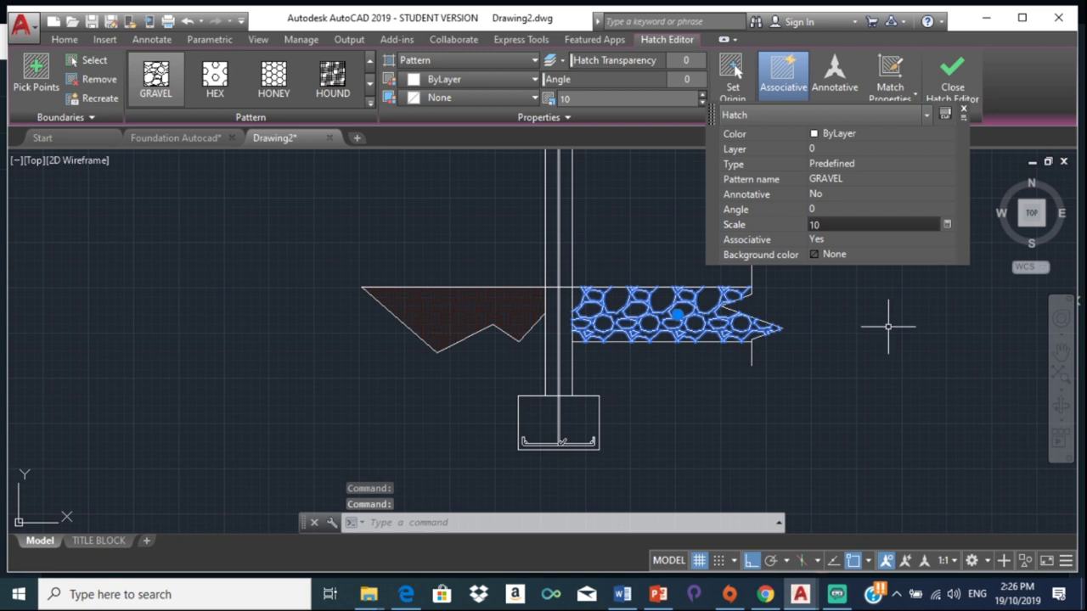
{"action": "key", "text": "Escape"}
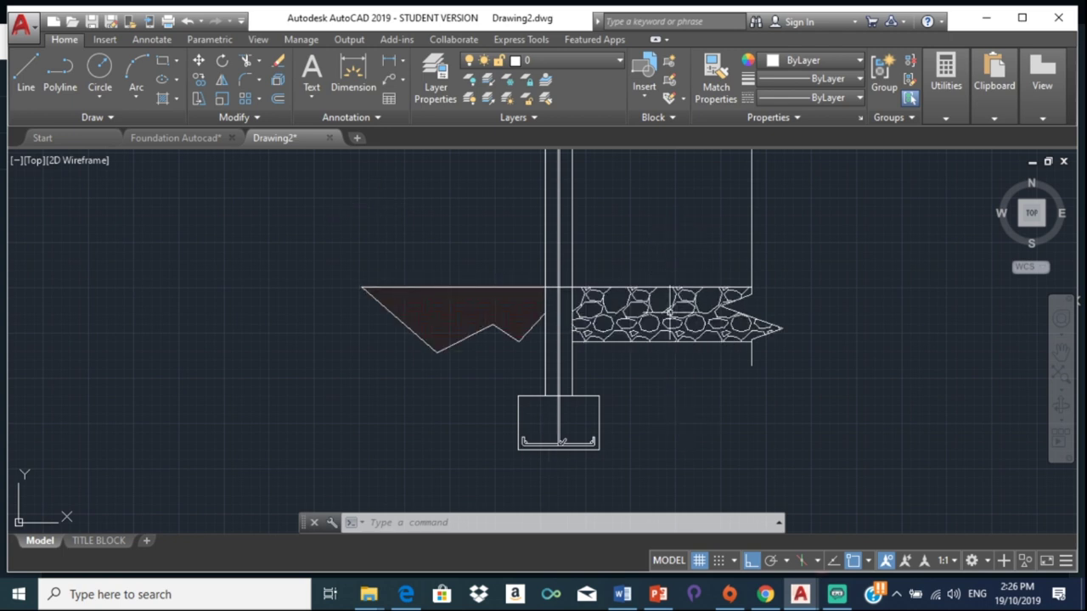
{"action": "left_click", "coordinate": [766, 585]}
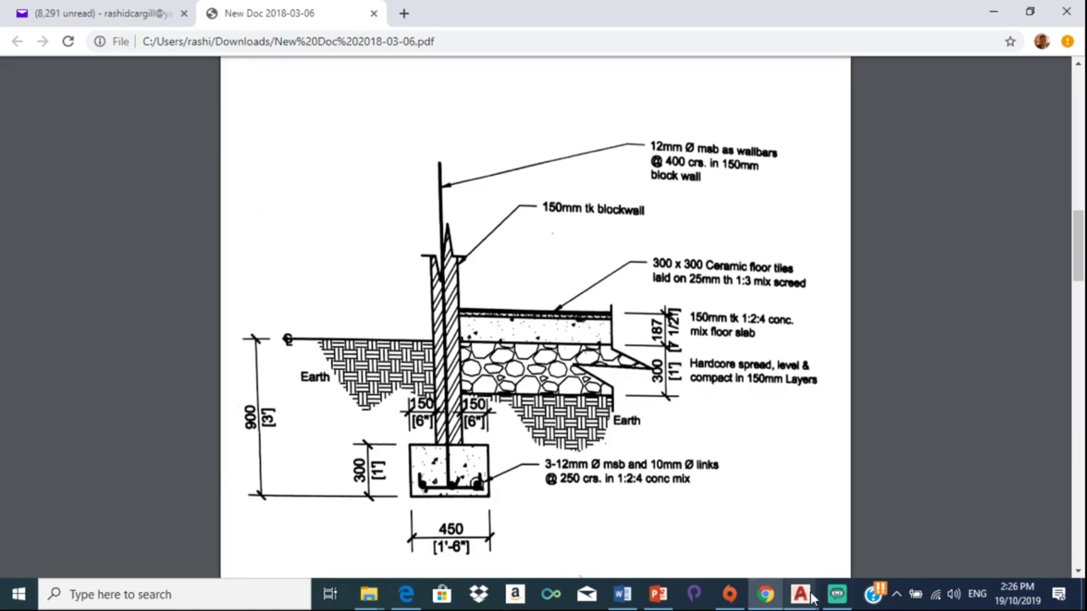
{"action": "mouse_move", "coordinate": [800, 595]}
{"action": "left_click", "coordinate": [850, 534]}
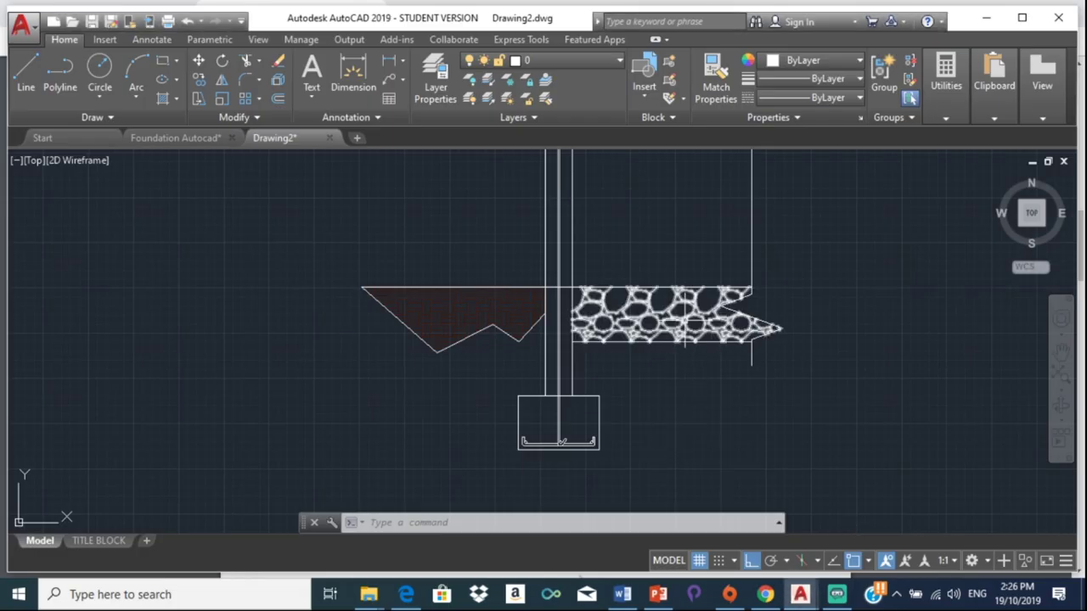
Step: Offset the ground line 187 upward
{"action": "type", "text": "O"}
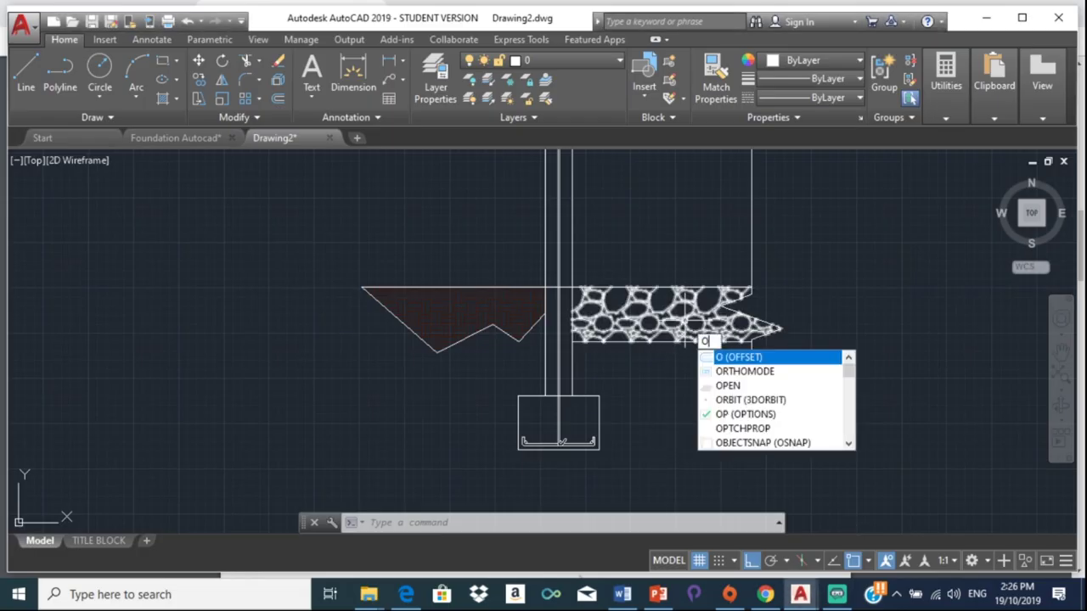
{"action": "type", "text": "FFSET"}
{"action": "left_click", "coordinate": [794, 363]}
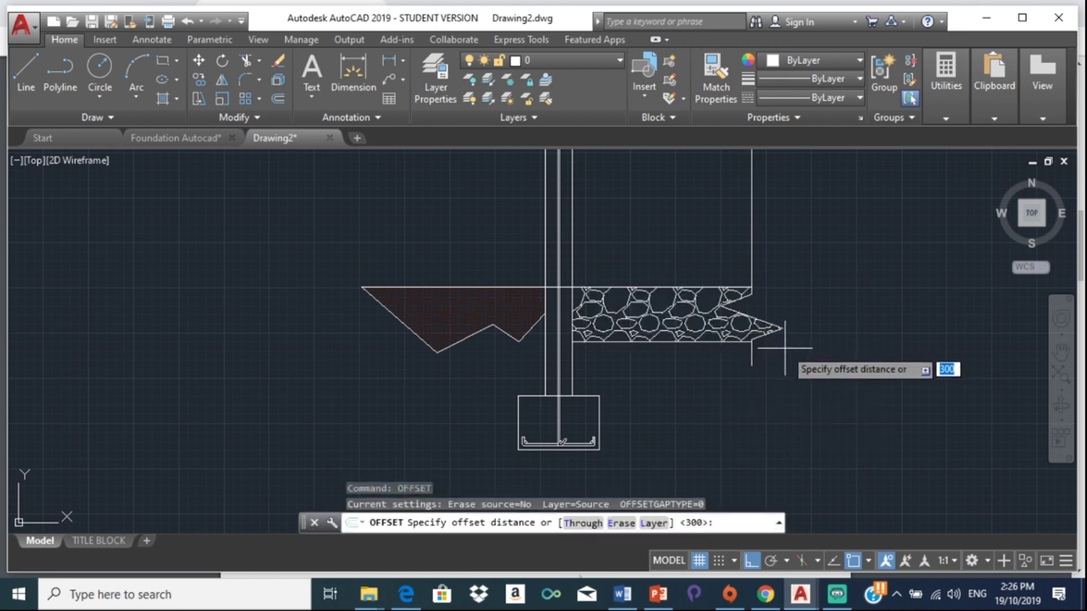
{"action": "type", "text": "187"}
{"action": "key", "text": "Return"}
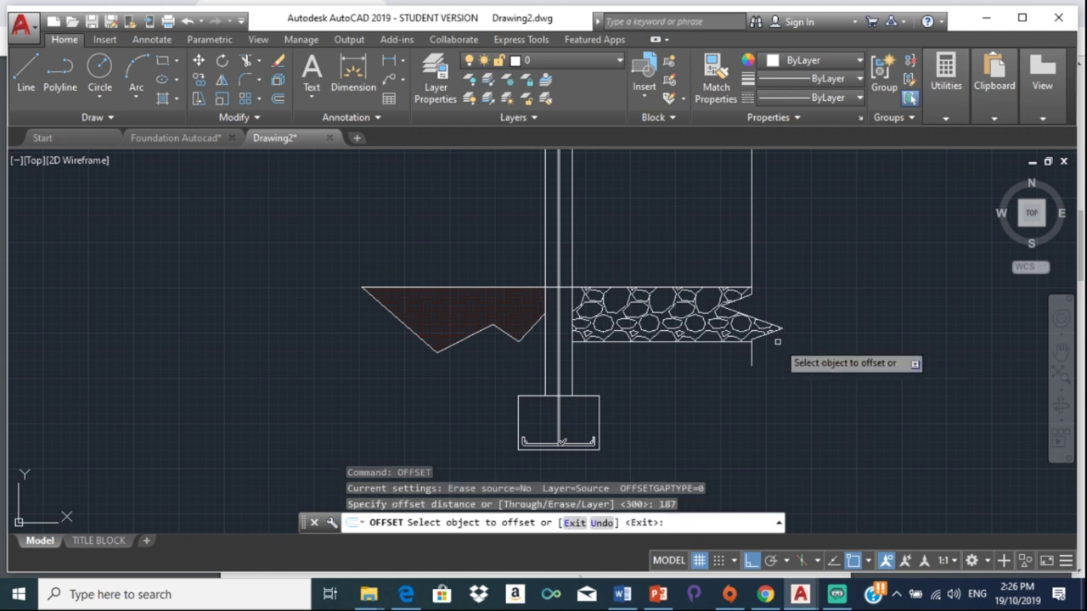
{"action": "left_click", "coordinate": [671, 289]}
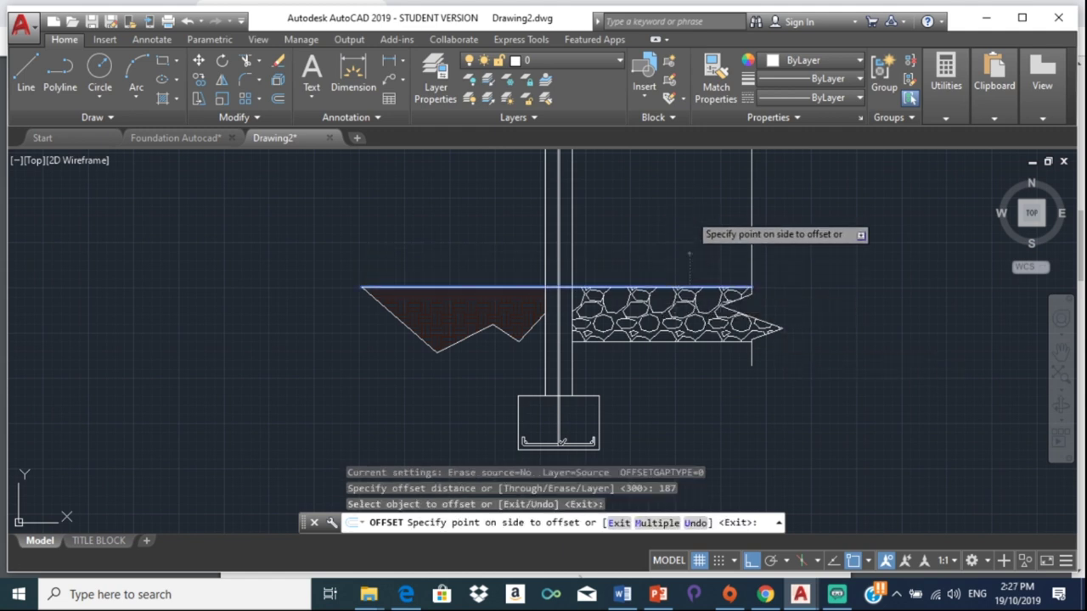
{"action": "left_click", "coordinate": [682, 246]}
{"action": "key", "text": "Escape"}
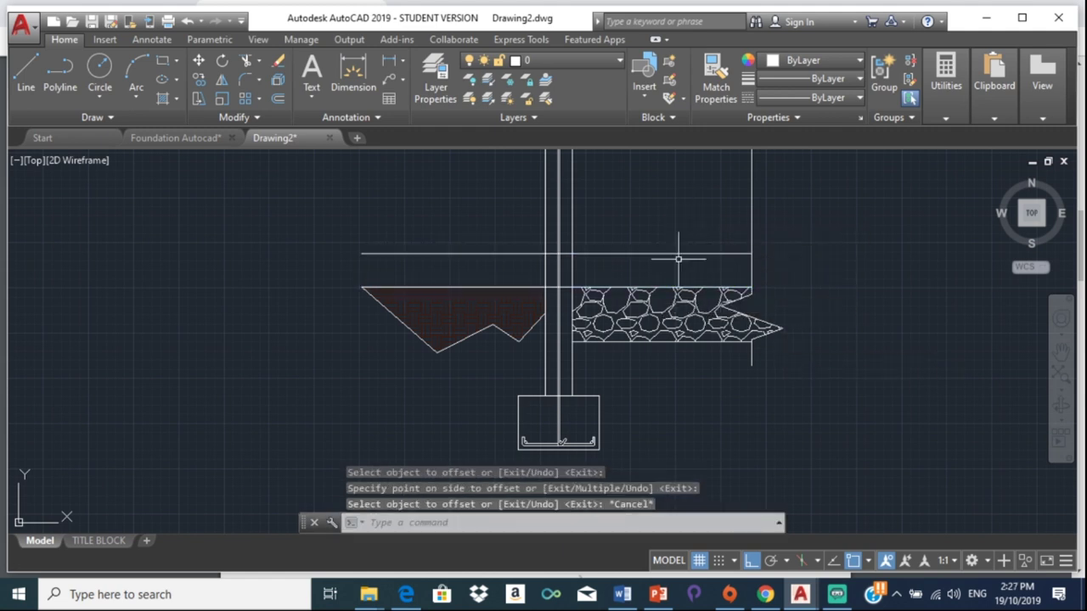
Step: Trim the offset piece between the wall lines and delete the leftover line left of the wall
{"action": "type", "text": "tr"}
{"action": "key", "text": "Return"}
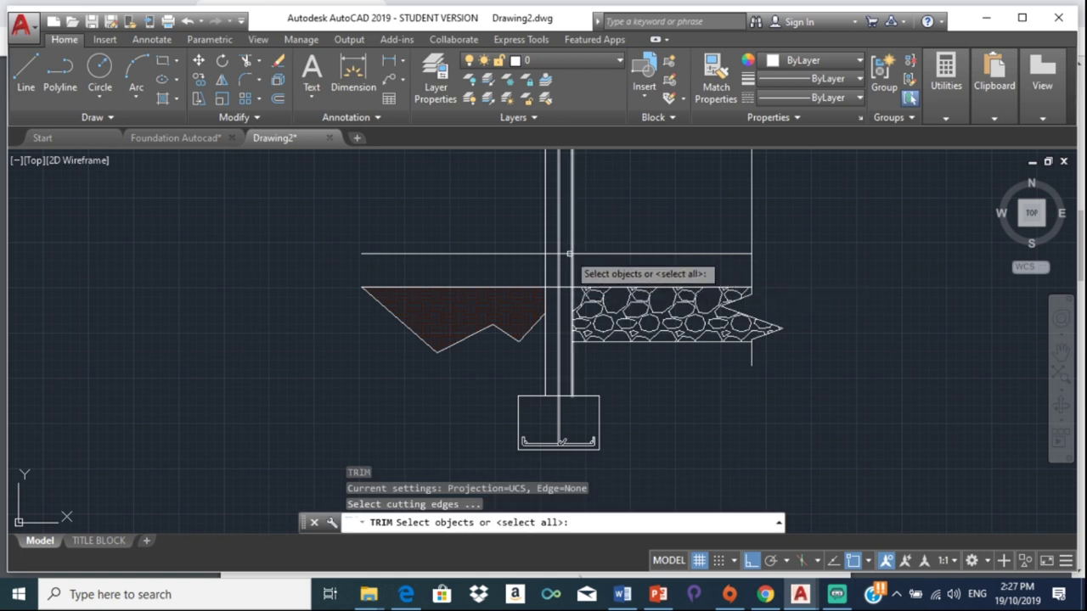
{"action": "key", "text": "Return"}
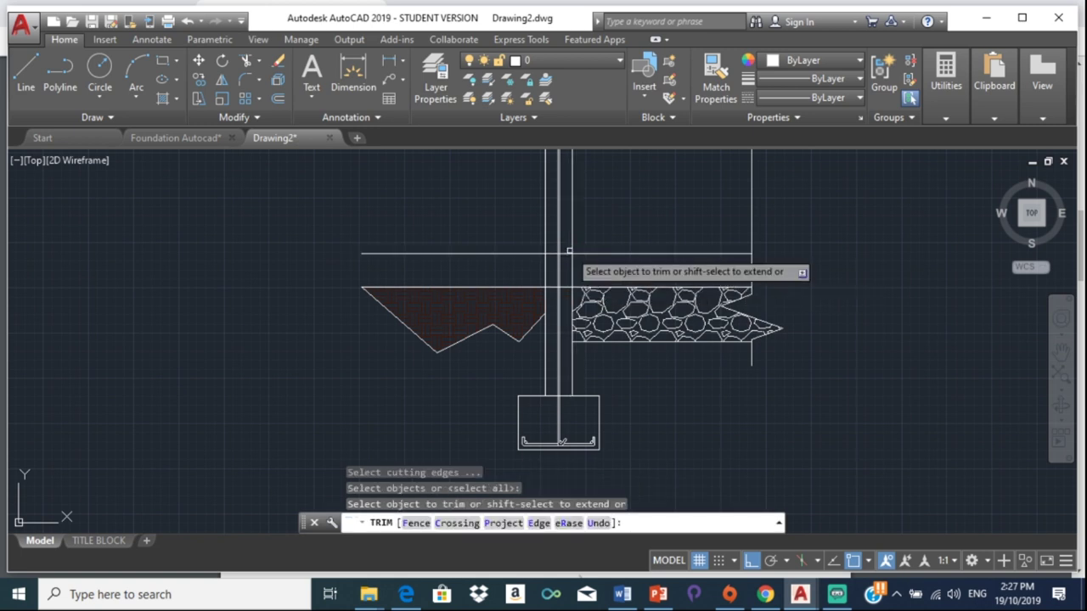
{"action": "left_click", "coordinate": [566, 255]}
{"action": "left_click", "coordinate": [567, 255]}
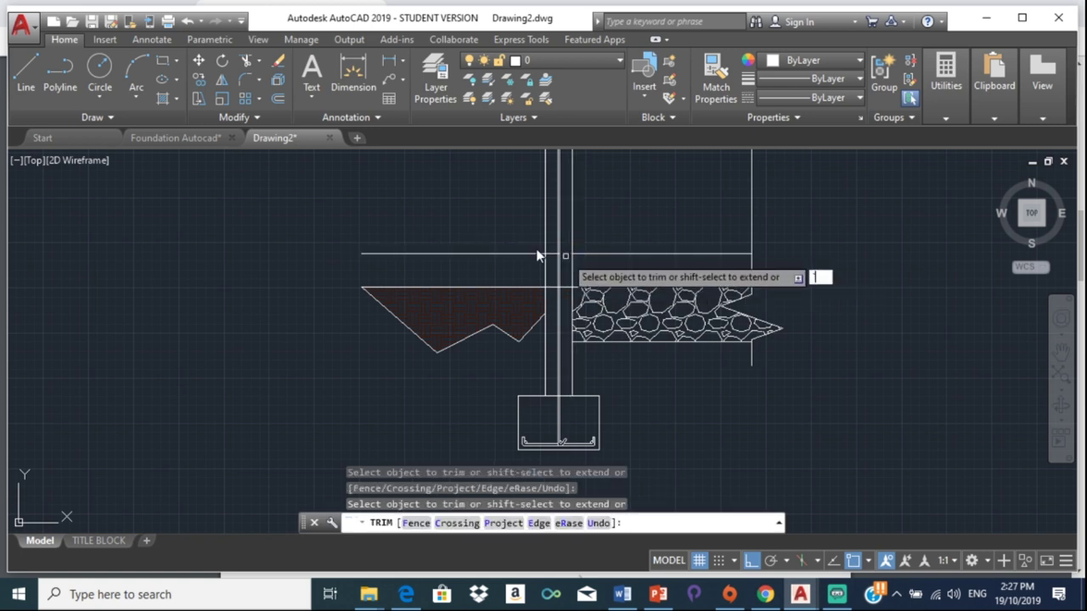
{"action": "key", "text": "Escape"}
{"action": "left_click", "coordinate": [534, 253]}
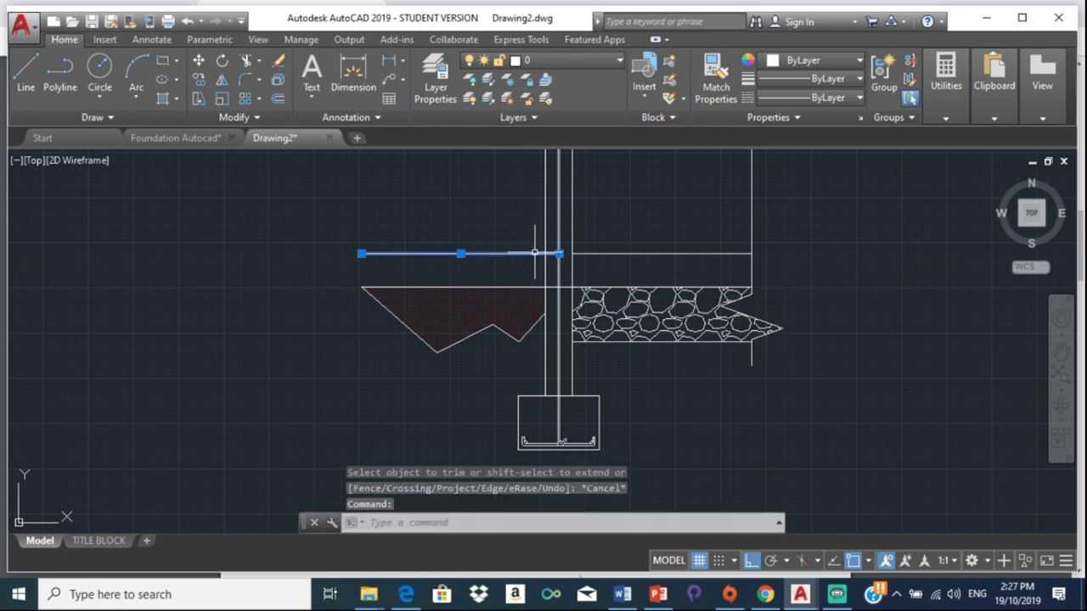
{"action": "key", "text": "Delete"}
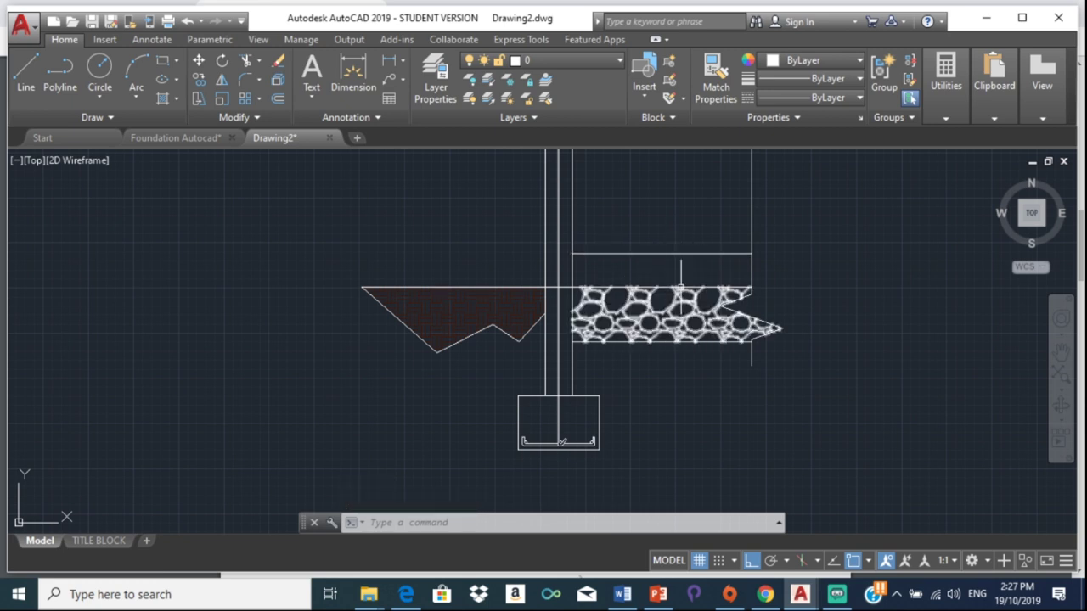
Step: Offset the ground line 150 upward
{"action": "type", "text": "O"}
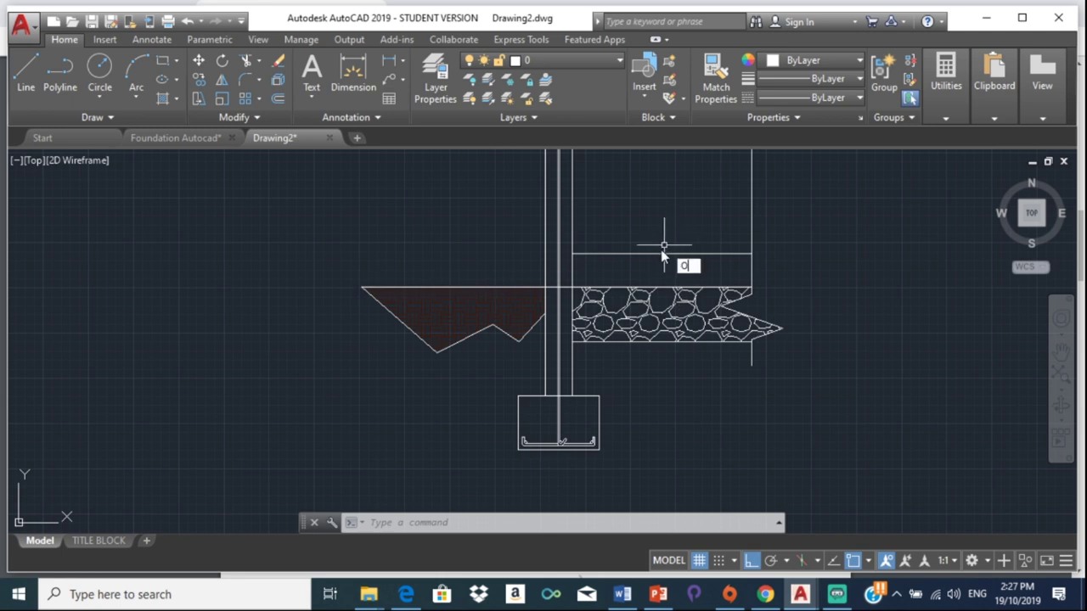
{"action": "type", "text": "FF"}
{"action": "left_click", "coordinate": [713, 281]}
{"action": "type", "text": "150"}
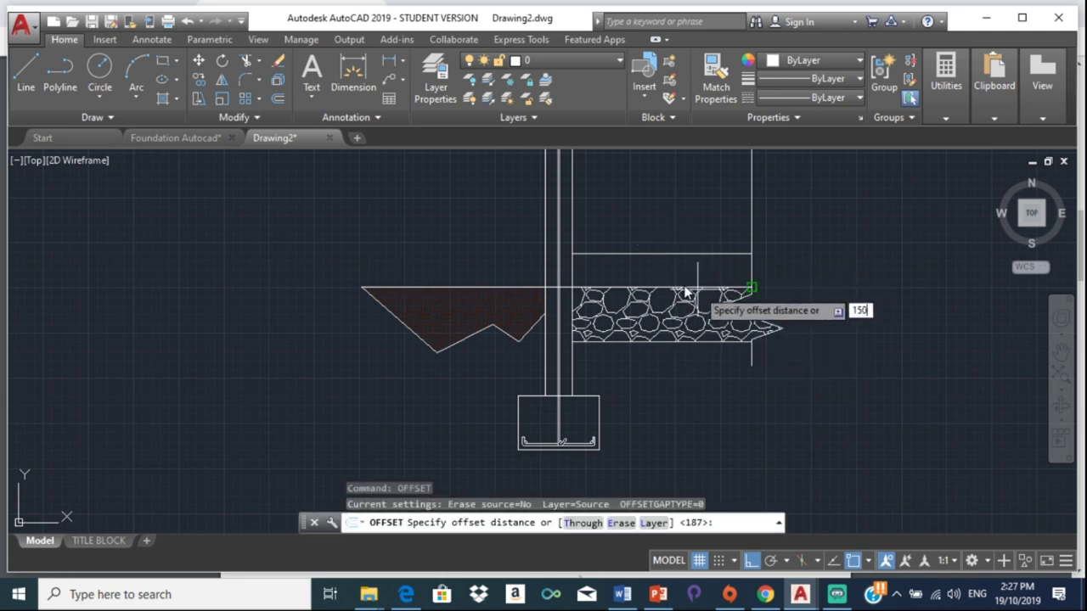
{"action": "key", "text": "Return"}
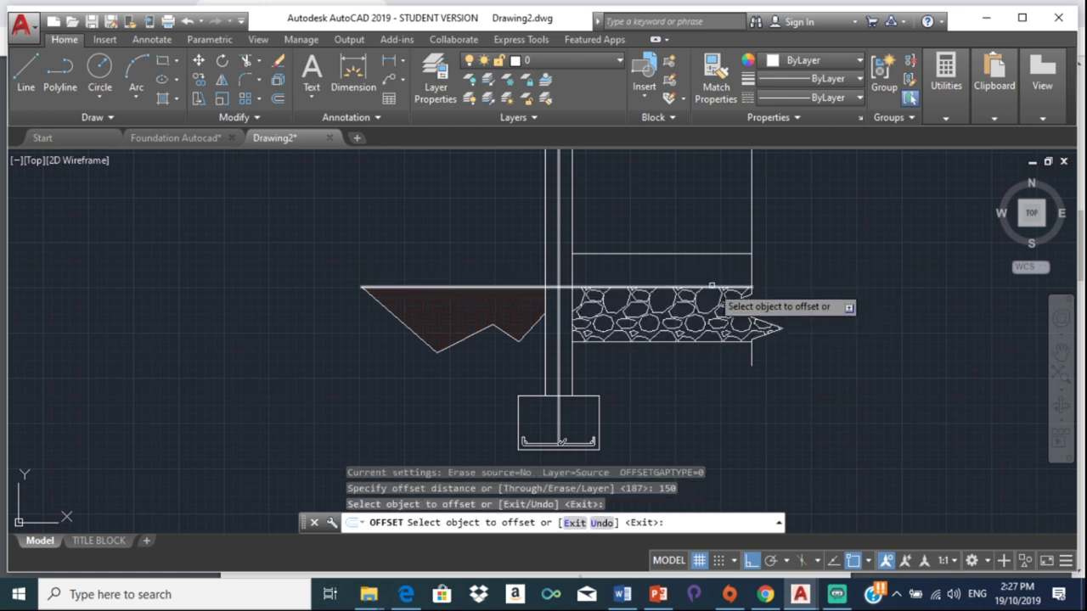
{"action": "left_click", "coordinate": [711, 286]}
{"action": "left_click", "coordinate": [714, 274]}
{"action": "key", "text": "Escape"}
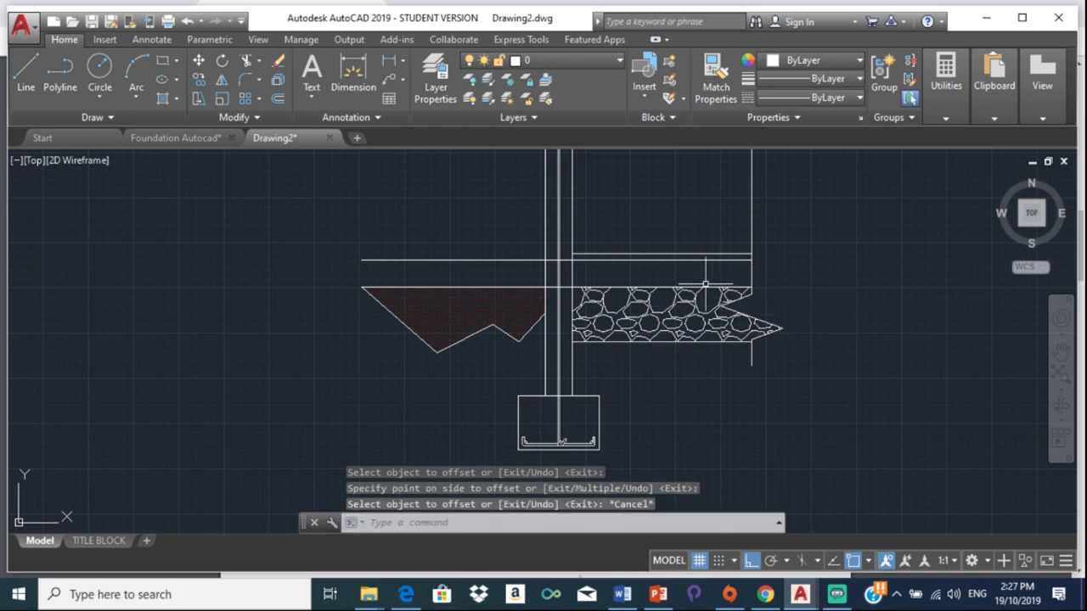
Step: Trim the new 150 line back to the wall and delete its earth-side remainder
{"action": "type", "text": "r"}
{"action": "key", "text": "Return"}
{"action": "key", "text": "Return"}
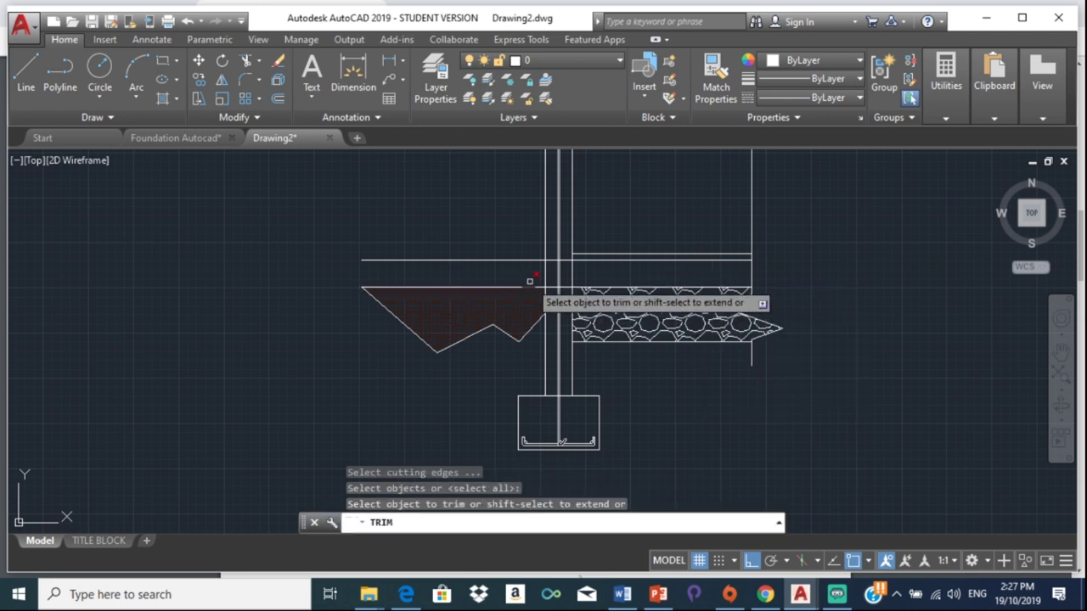
{"action": "left_click", "coordinate": [576, 263]}
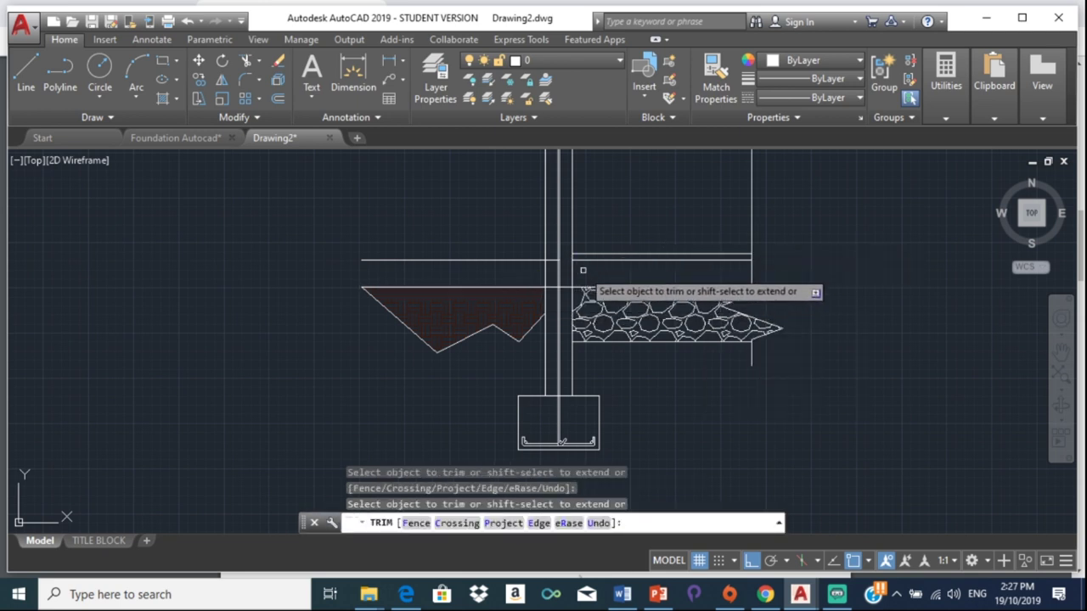
{"action": "key", "text": "Escape"}
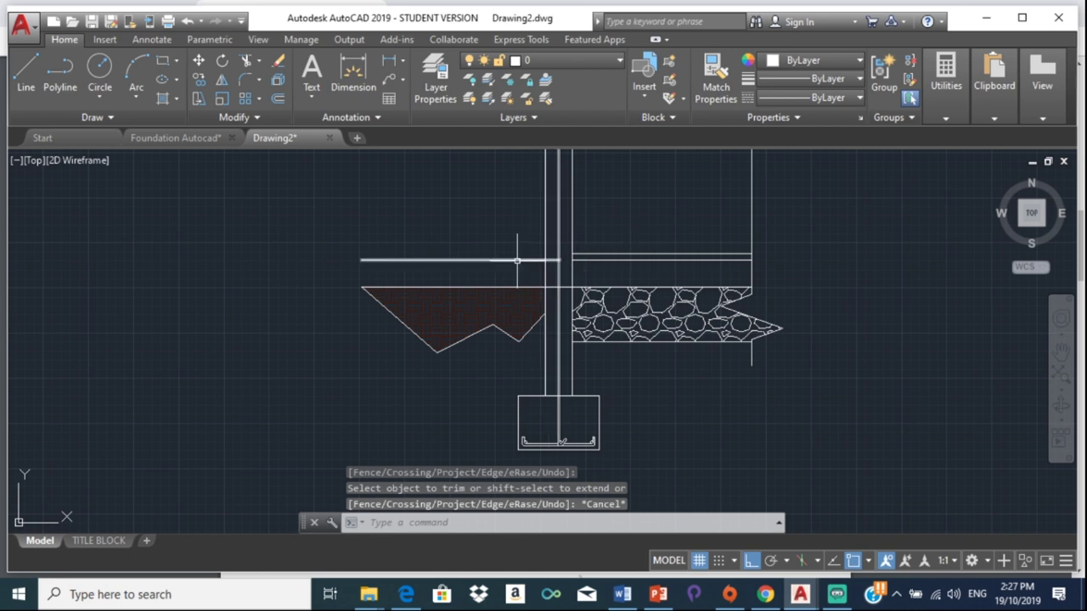
{"action": "left_click", "coordinate": [521, 262]}
{"action": "key", "text": "Delete"}
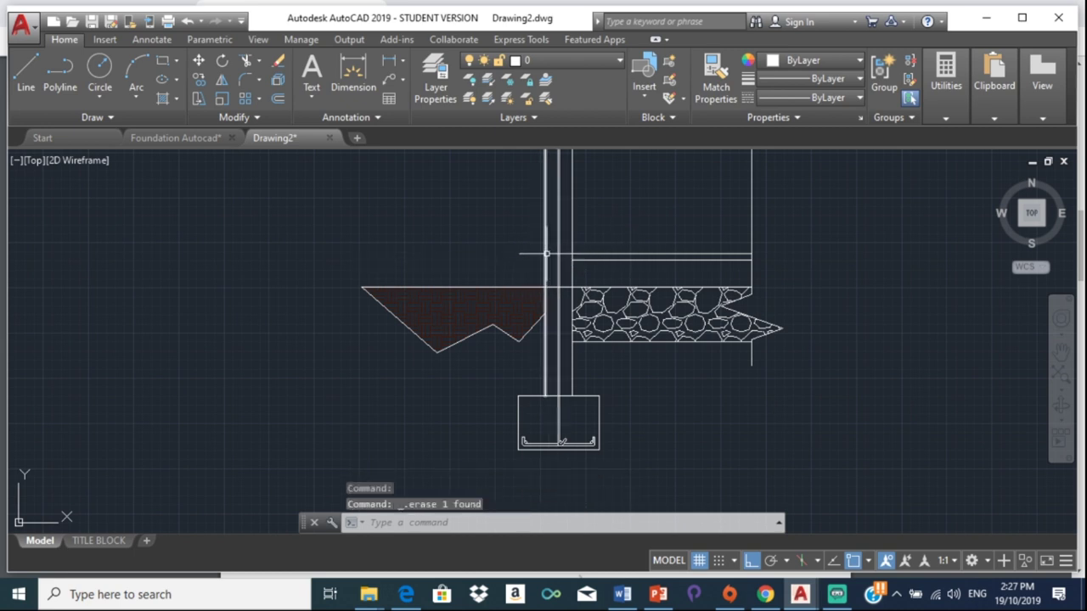
Step: Trim the three ground-line pieces between the wall faces using TR with all edges
{"action": "scroll", "coordinate": [485, 400], "scroll_direction": "down", "scroll_amount": 2}
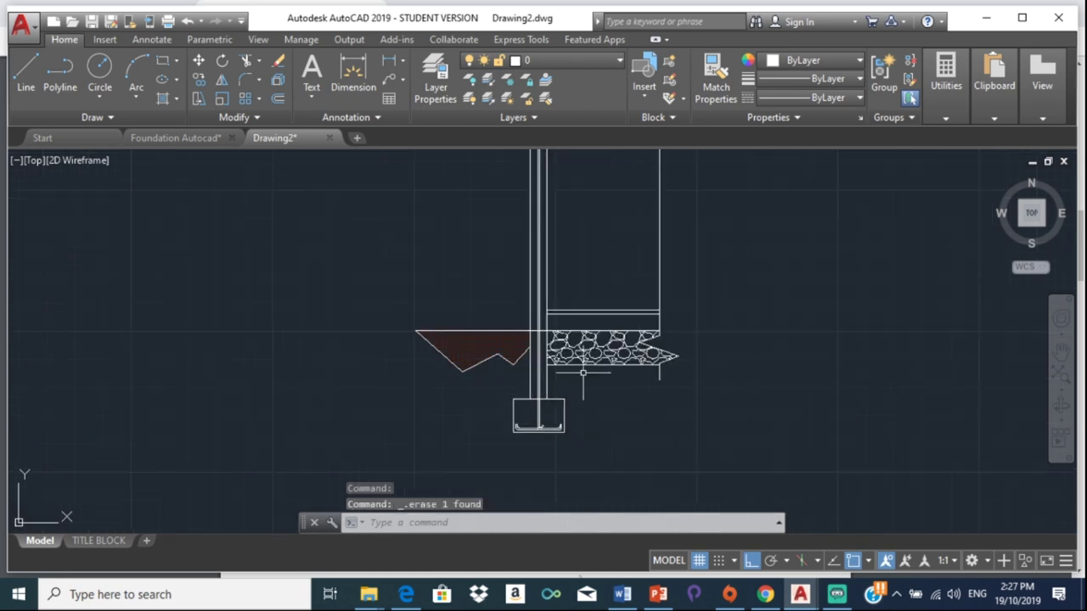
{"action": "scroll", "coordinate": [536, 324], "scroll_direction": "up", "scroll_amount": 2}
{"action": "scroll", "coordinate": [536, 324], "scroll_direction": "up", "scroll_amount": 1}
{"action": "scroll", "coordinate": [537, 316], "scroll_direction": "up", "scroll_amount": 1}
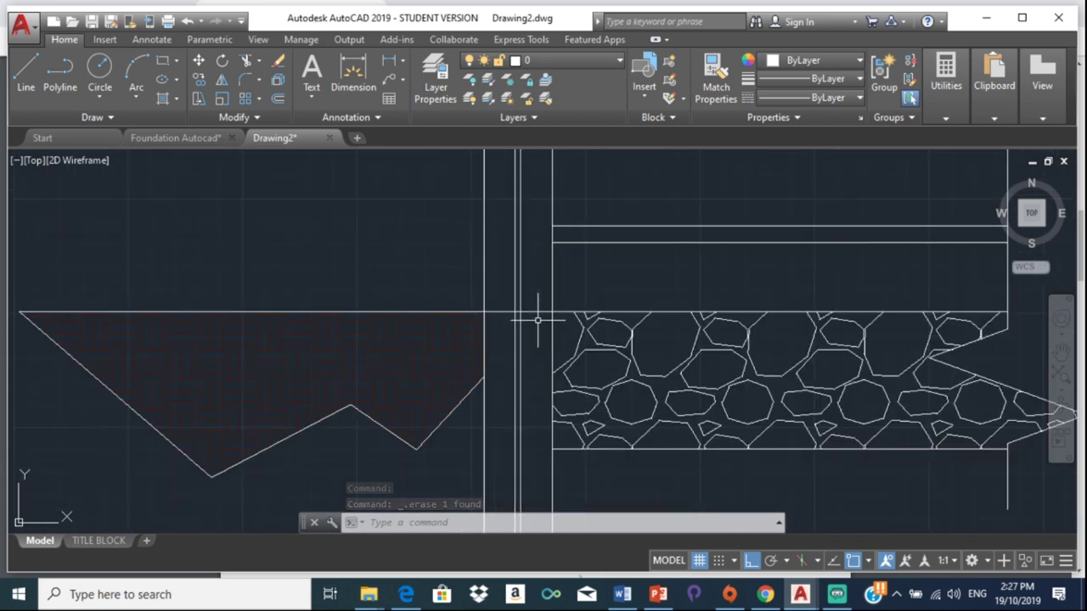
{"action": "type", "text": "tr"}
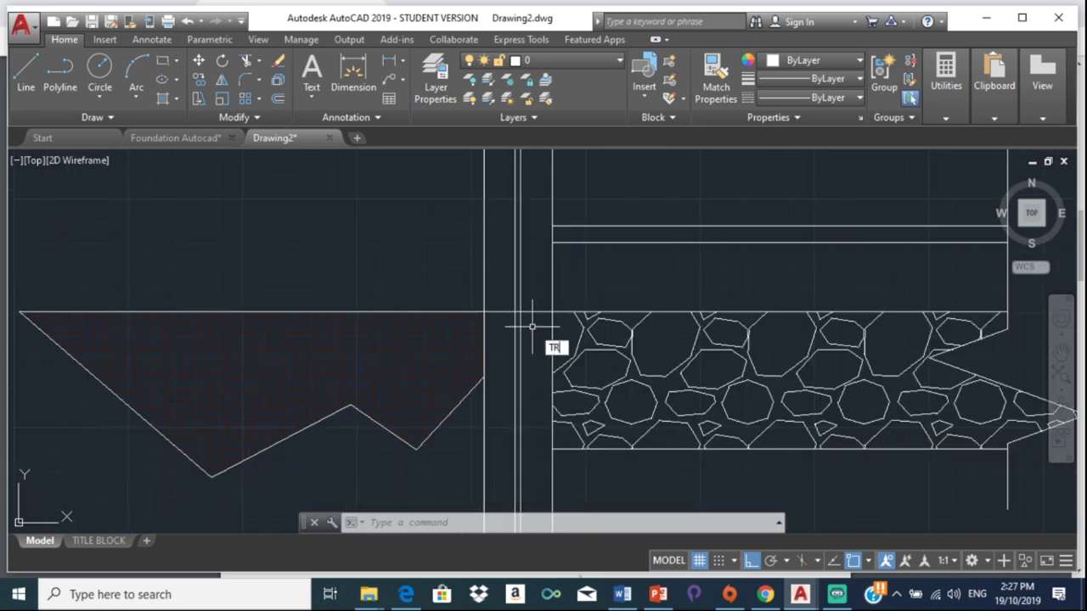
{"action": "key", "text": "Return"}
{"action": "key", "text": "Return"}
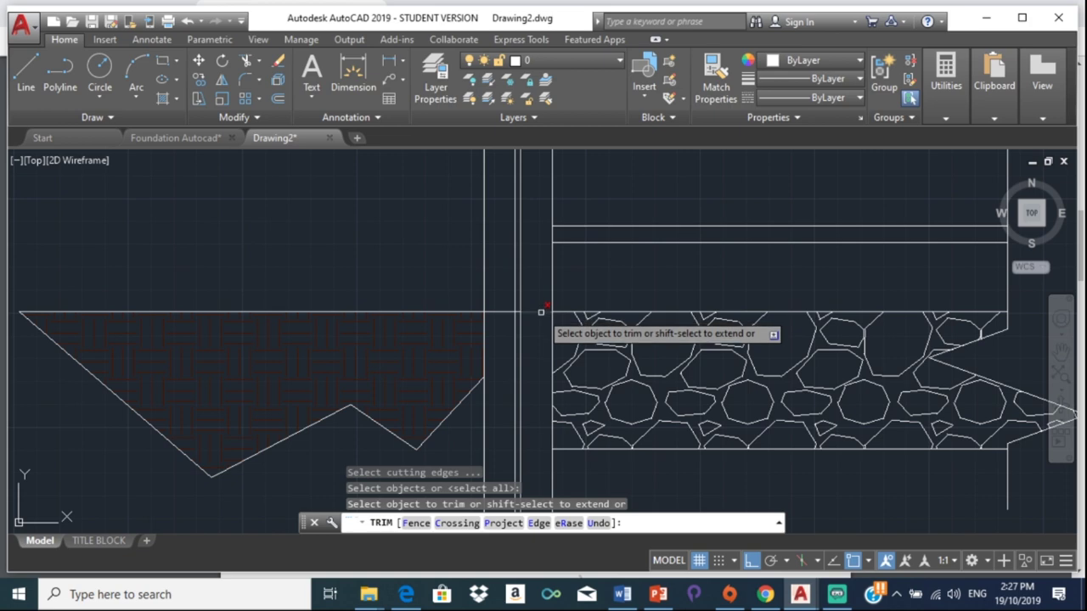
{"action": "scroll", "coordinate": [541, 309], "scroll_direction": "up", "scroll_amount": 2}
{"action": "scroll", "coordinate": [548, 304], "scroll_direction": "up", "scroll_amount": 2}
{"action": "left_click", "coordinate": [551, 302]}
{"action": "left_click", "coordinate": [524, 301]}
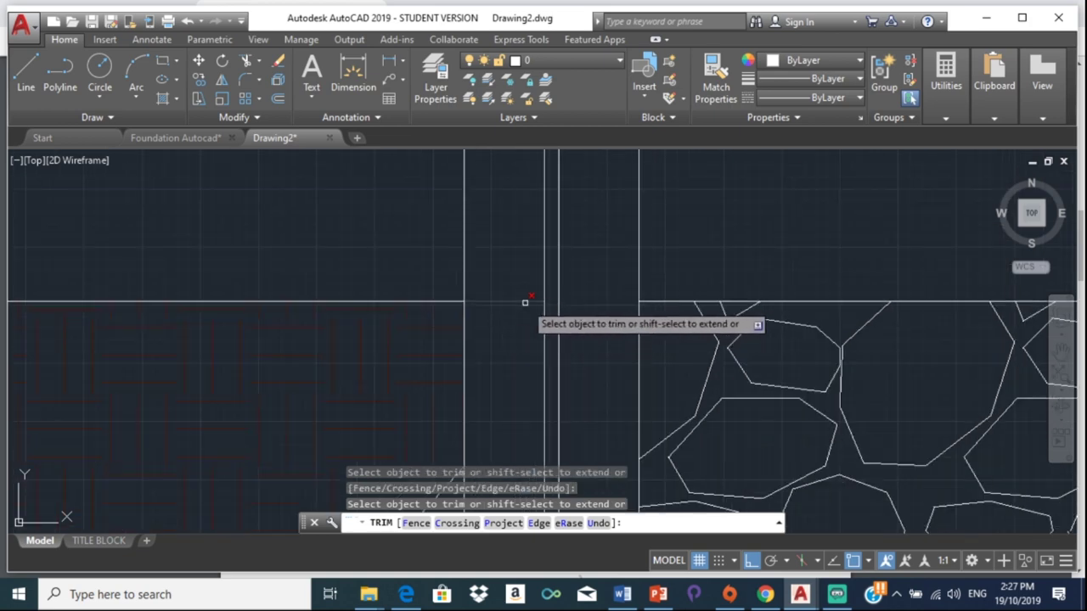
{"action": "left_click", "coordinate": [594, 302]}
{"action": "key", "text": "Escape"}
{"action": "scroll", "coordinate": [570, 291], "scroll_direction": "down", "scroll_amount": 2}
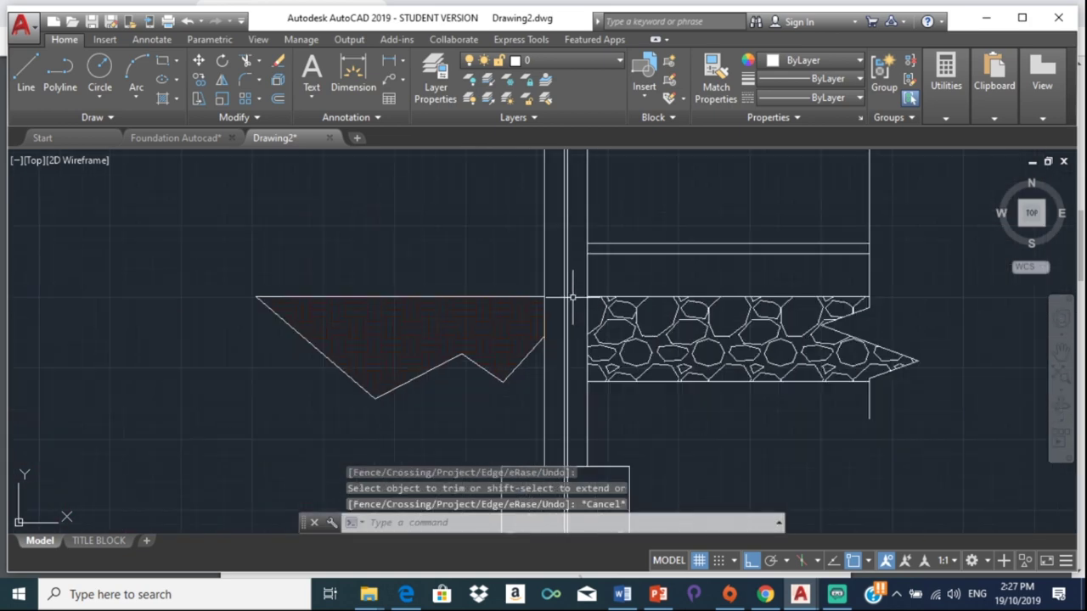
{"action": "scroll", "coordinate": [493, 303], "scroll_direction": "down", "scroll_amount": 1}
{"action": "scroll", "coordinate": [529, 235], "scroll_direction": "down", "scroll_amount": 1}
{"action": "scroll", "coordinate": [583, 275], "scroll_direction": "down", "scroll_amount": 3}
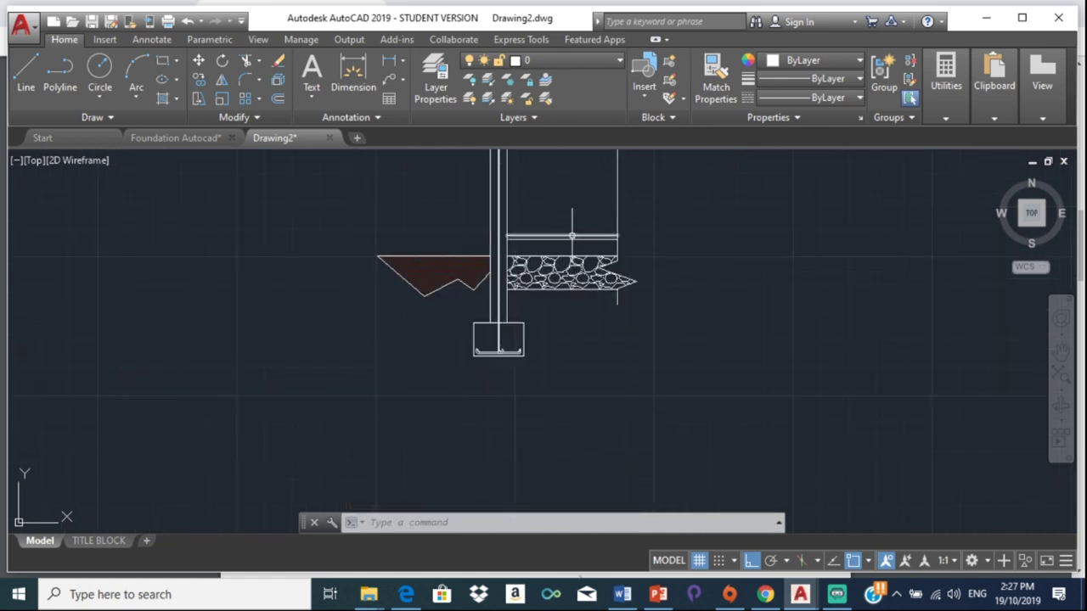
{"action": "scroll", "coordinate": [572, 236], "scroll_direction": "up", "scroll_amount": 4}
{"action": "scroll", "coordinate": [566, 255], "scroll_direction": "up", "scroll_amount": 2}
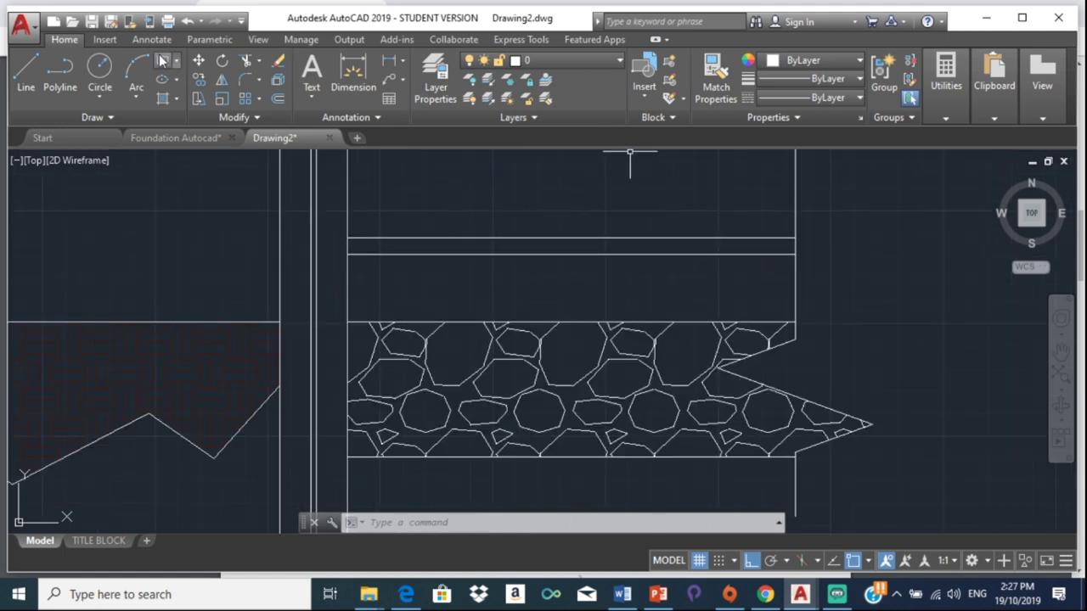
Step: Hatch the slab band above the gravel, right of the wall, with AR-CONC
{"action": "left_click", "coordinate": [162, 100]}
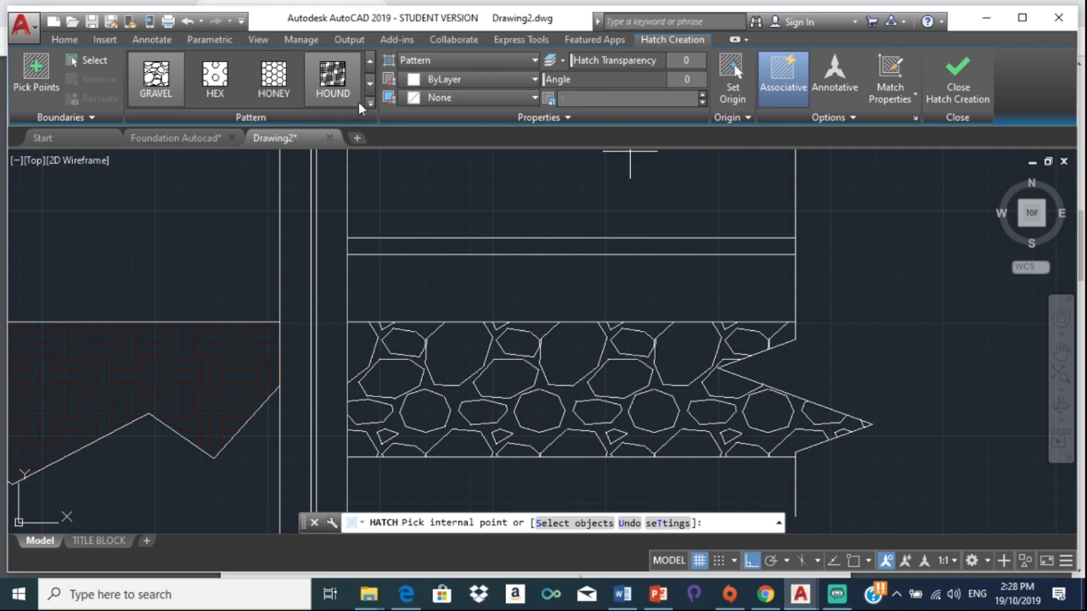
{"action": "left_click", "coordinate": [369, 99]}
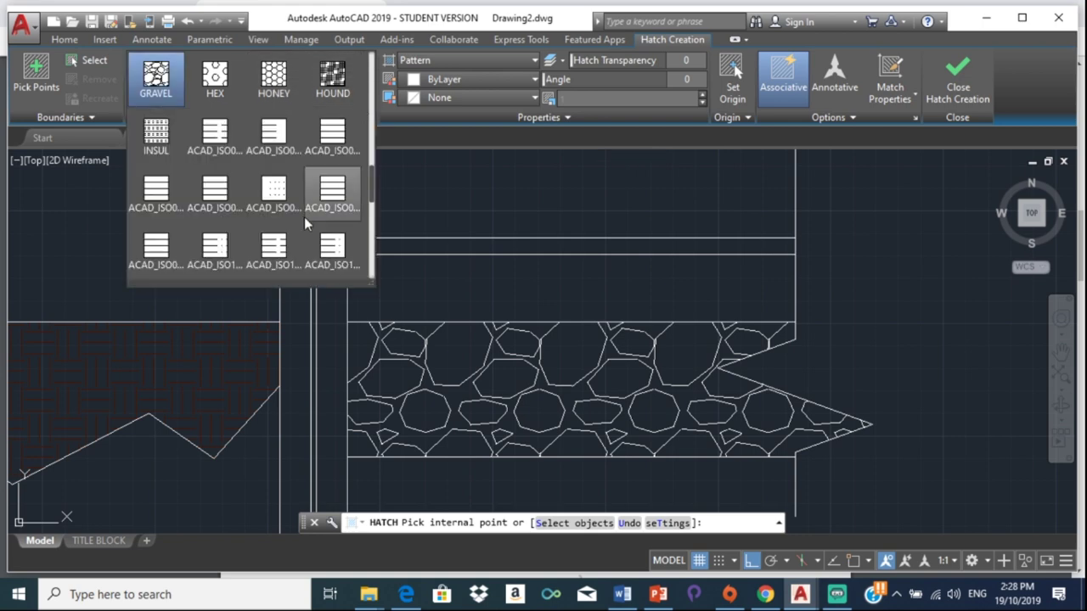
{"action": "scroll", "coordinate": [305, 187], "scroll_direction": "up", "scroll_amount": 3}
{"action": "scroll", "coordinate": [306, 173], "scroll_direction": "up", "scroll_amount": 5}
{"action": "scroll", "coordinate": [306, 173], "scroll_direction": "up", "scroll_amount": 1}
{"action": "scroll", "coordinate": [307, 174], "scroll_direction": "up", "scroll_amount": 1}
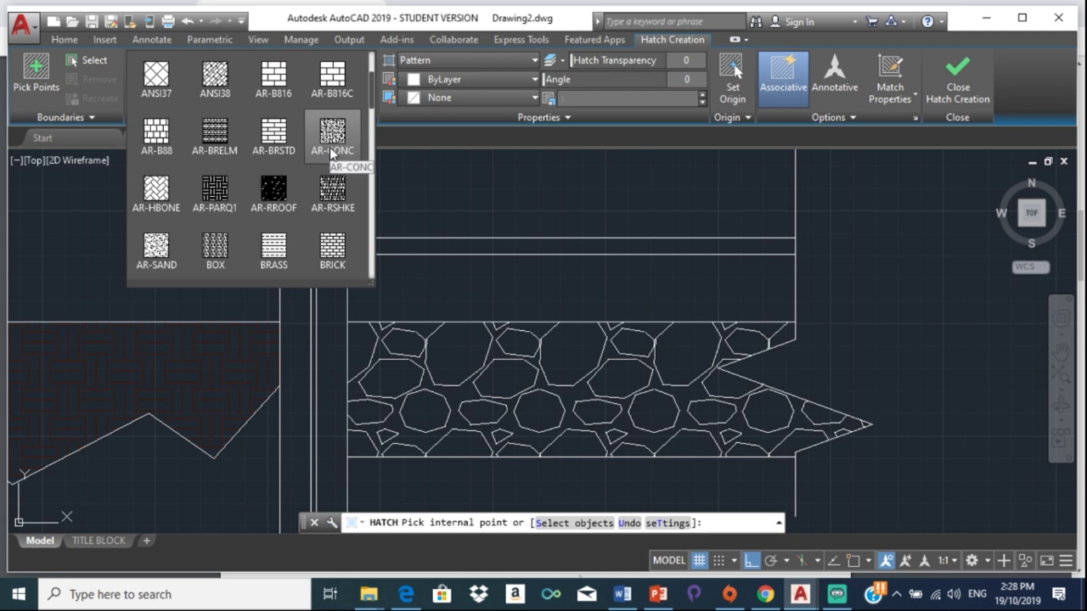
{"action": "left_click", "coordinate": [332, 151]}
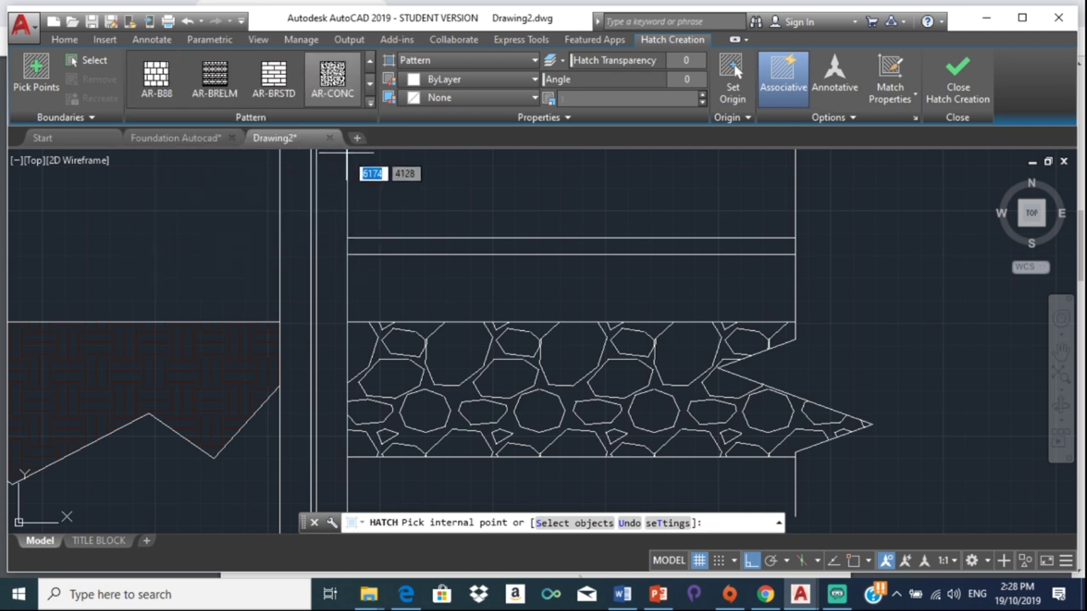
{"action": "left_click", "coordinate": [436, 284]}
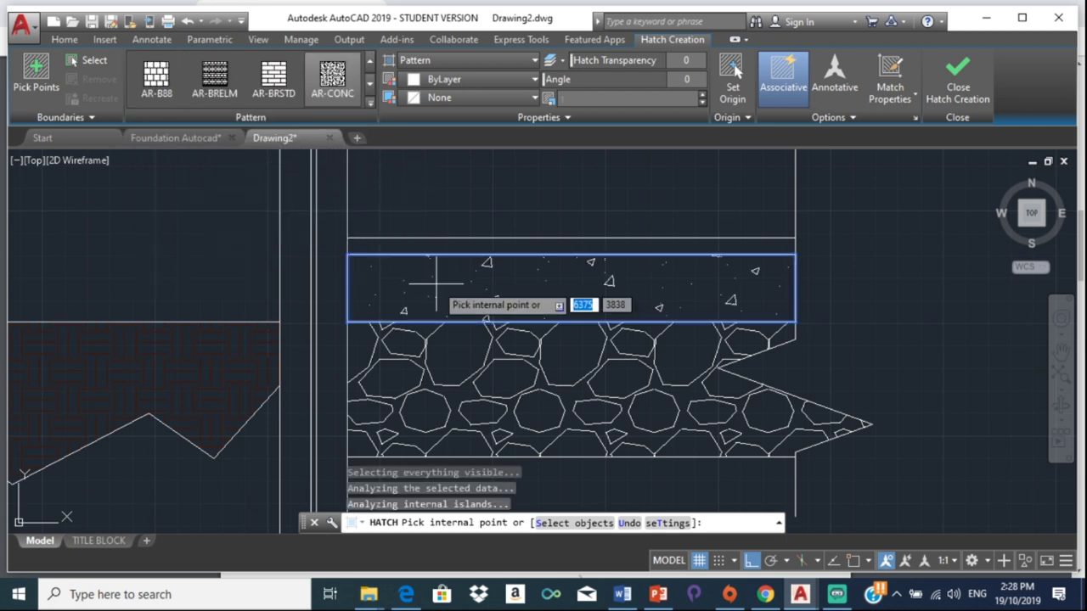
{"action": "key", "text": "Escape"}
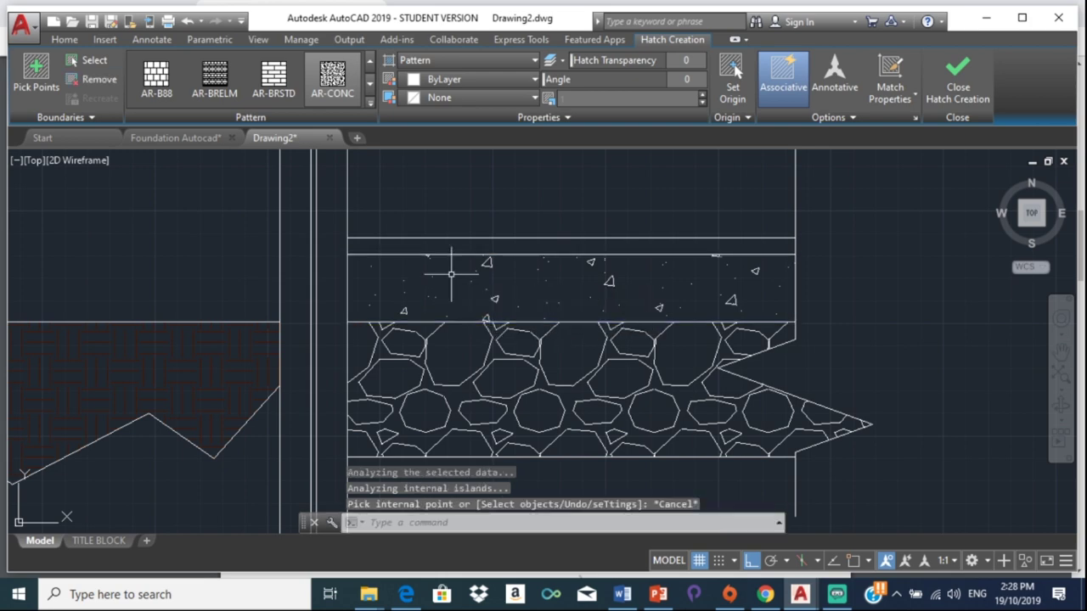
{"action": "scroll", "coordinate": [430, 320], "scroll_direction": "down", "scroll_amount": 4}
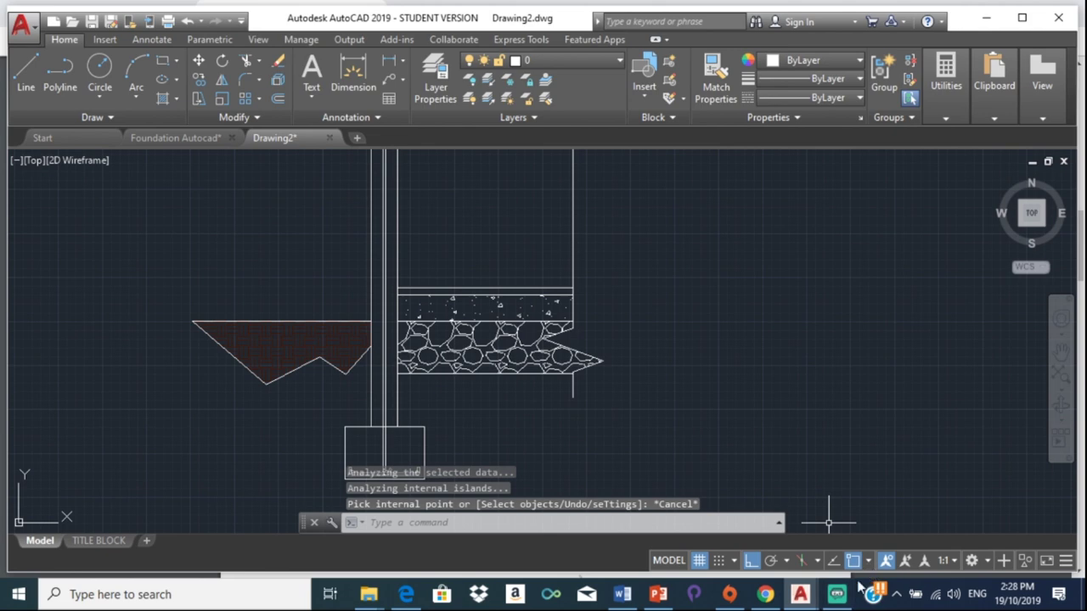
{"action": "left_click", "coordinate": [766, 595]}
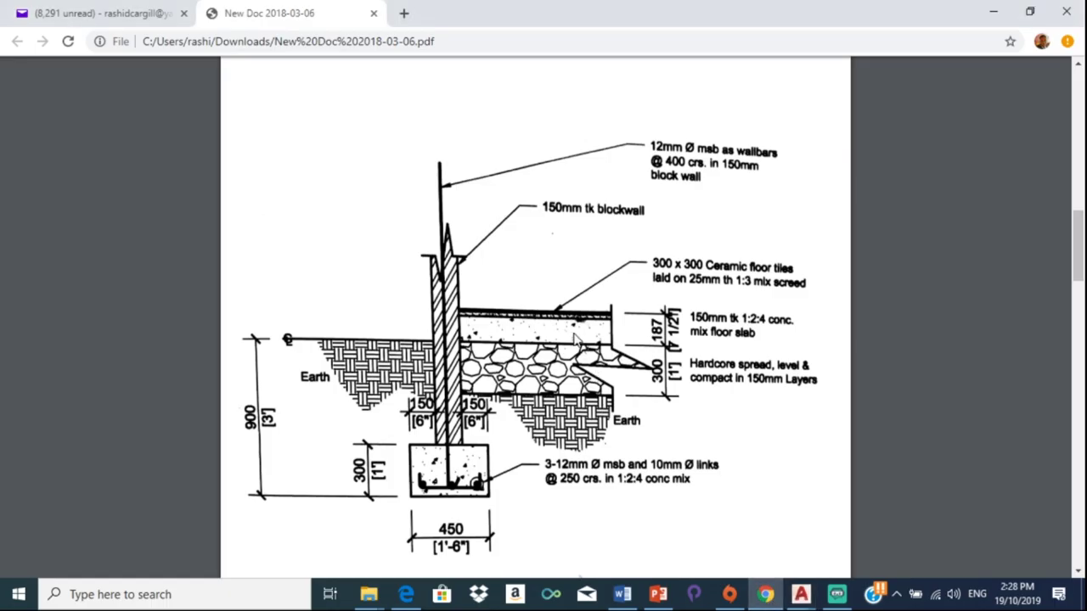
{"action": "scroll", "coordinate": [594, 325], "scroll_direction": "up", "scroll_amount": 1}
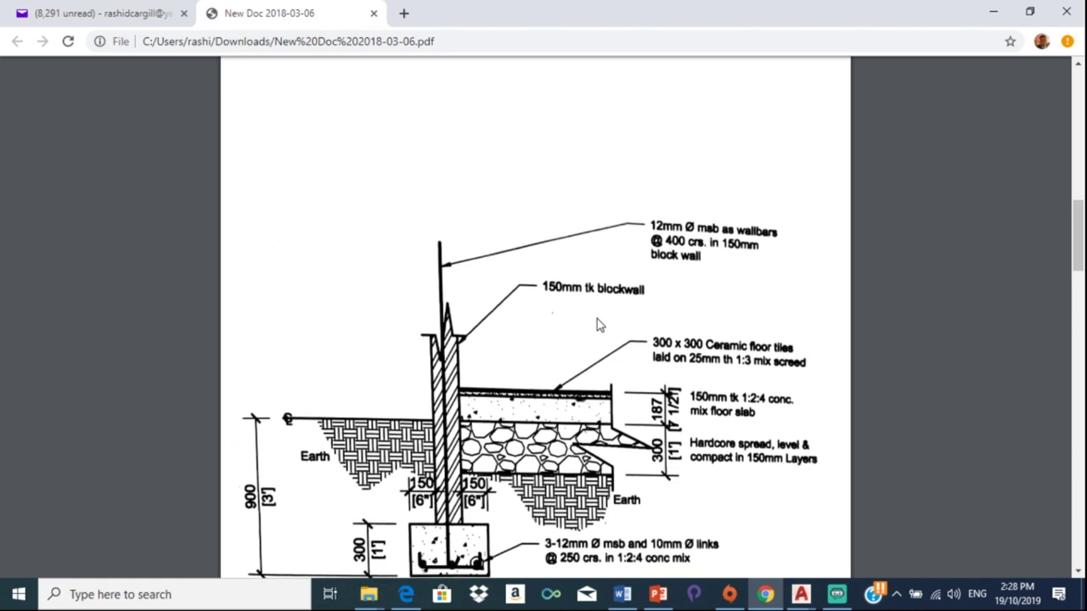
{"action": "scroll", "coordinate": [606, 340], "scroll_direction": "down", "scroll_amount": 1}
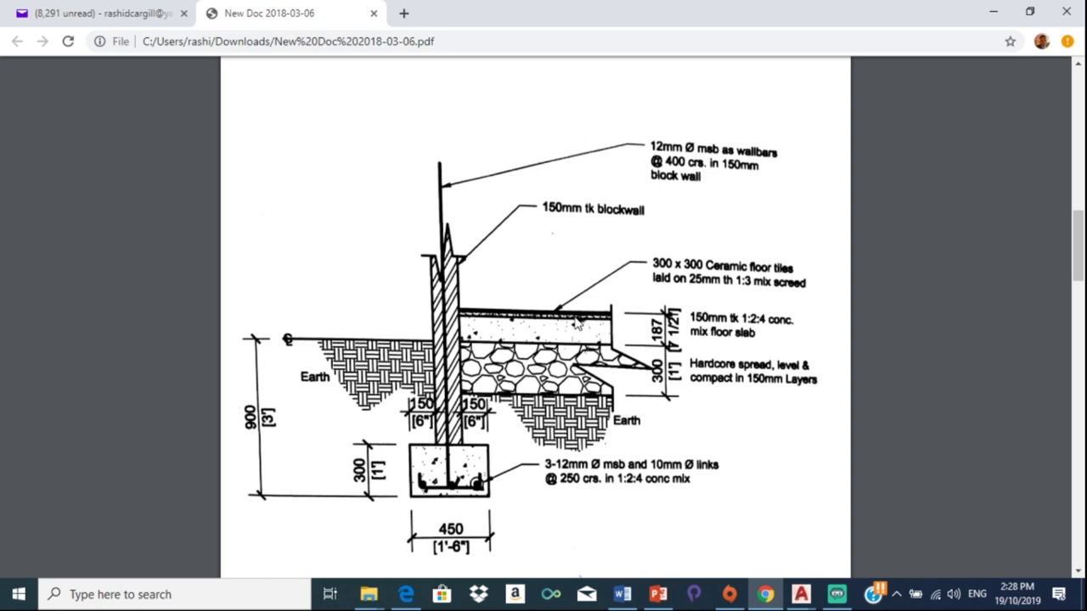
{"action": "left_click", "coordinate": [801, 594]}
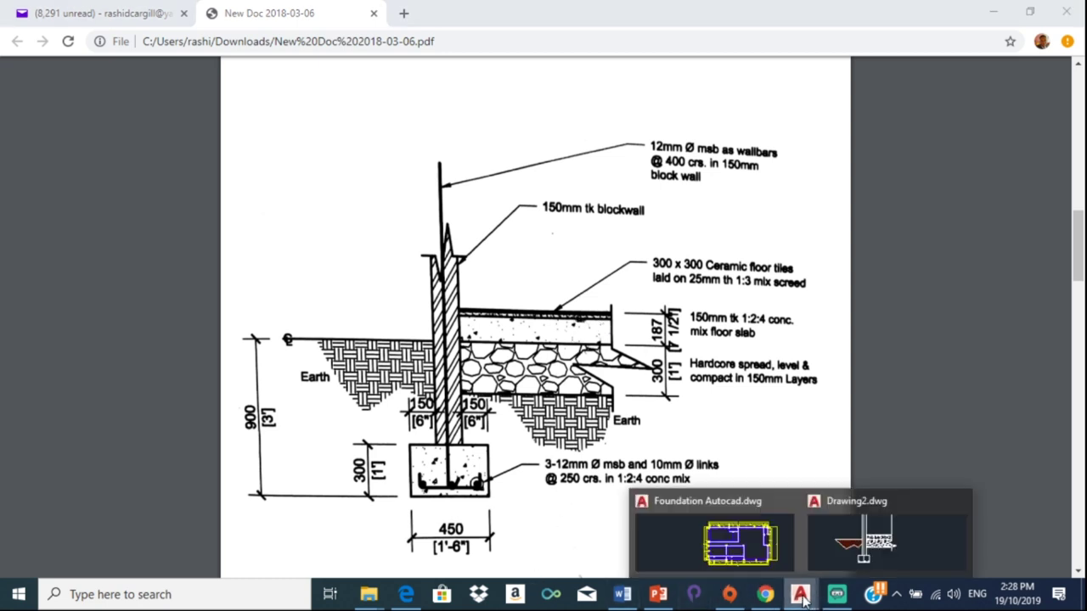
{"action": "left_click", "coordinate": [832, 550]}
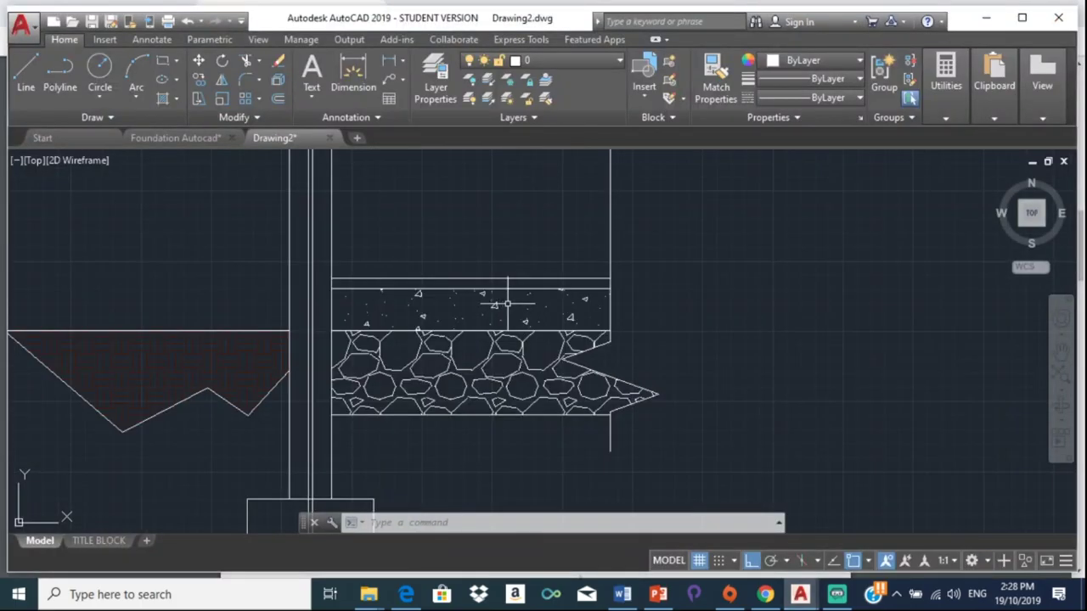
Step: Offset the slab's top line 25 upward to form the screed line
{"action": "type", "text": "OFFSET"}
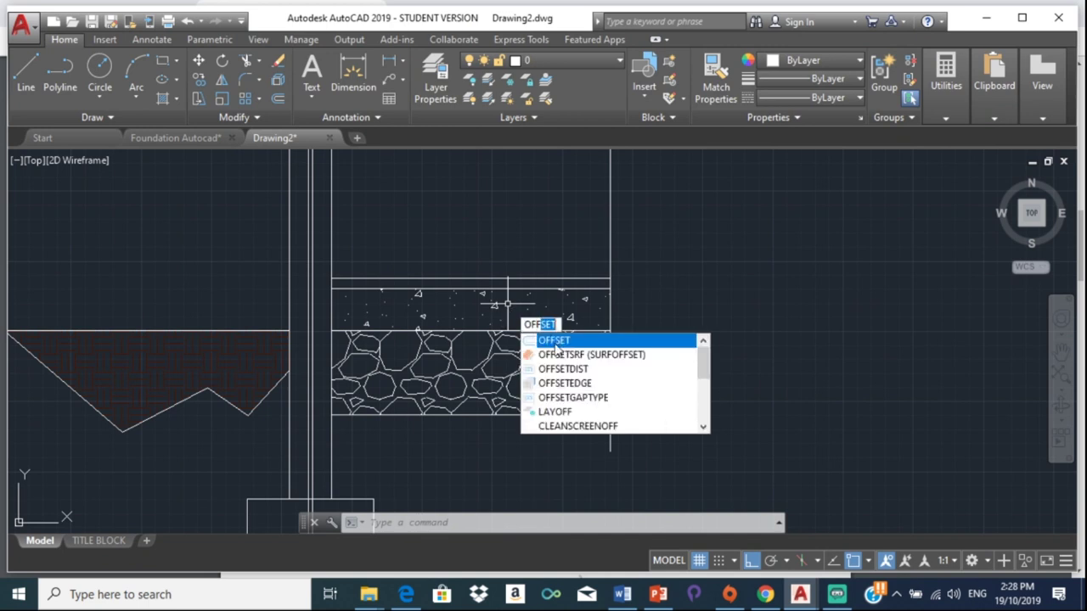
{"action": "left_click", "coordinate": [557, 340]}
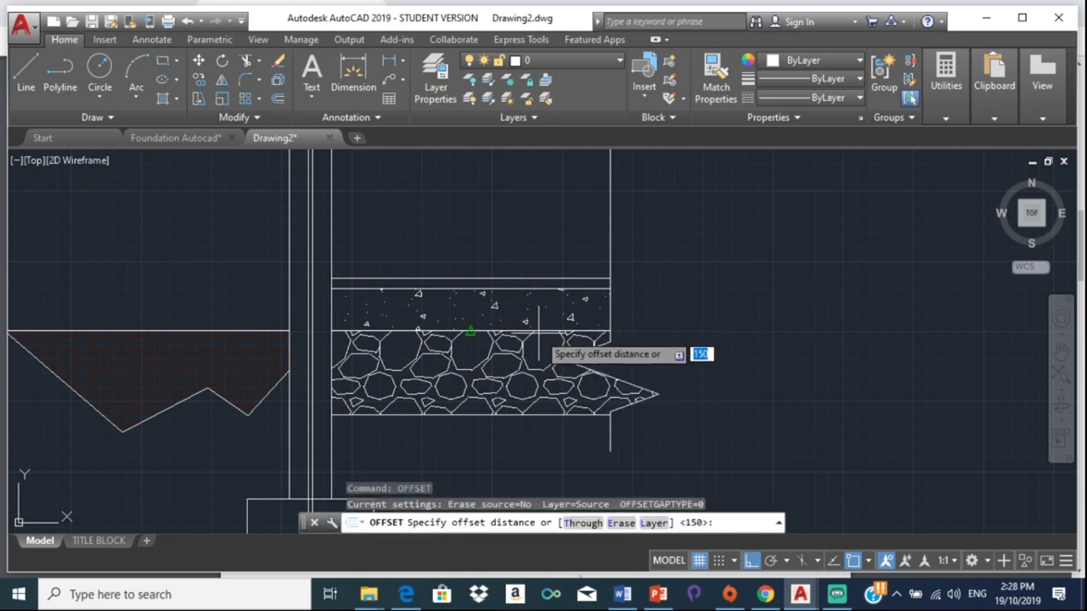
{"action": "type", "text": "25"}
{"action": "key", "text": "Return"}
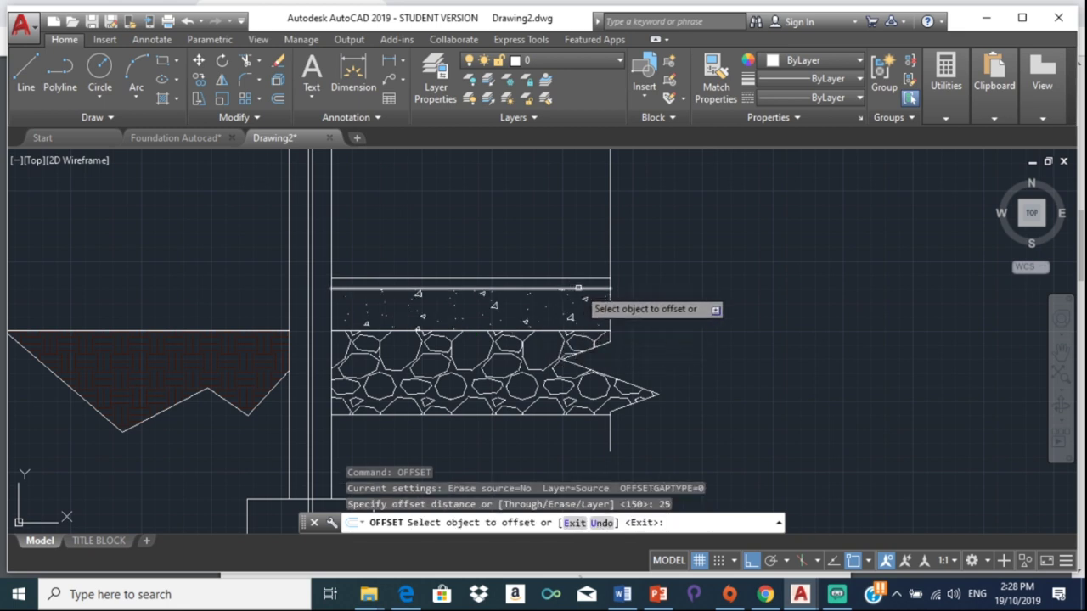
{"action": "left_click", "coordinate": [577, 289]}
{"action": "left_click", "coordinate": [575, 257]}
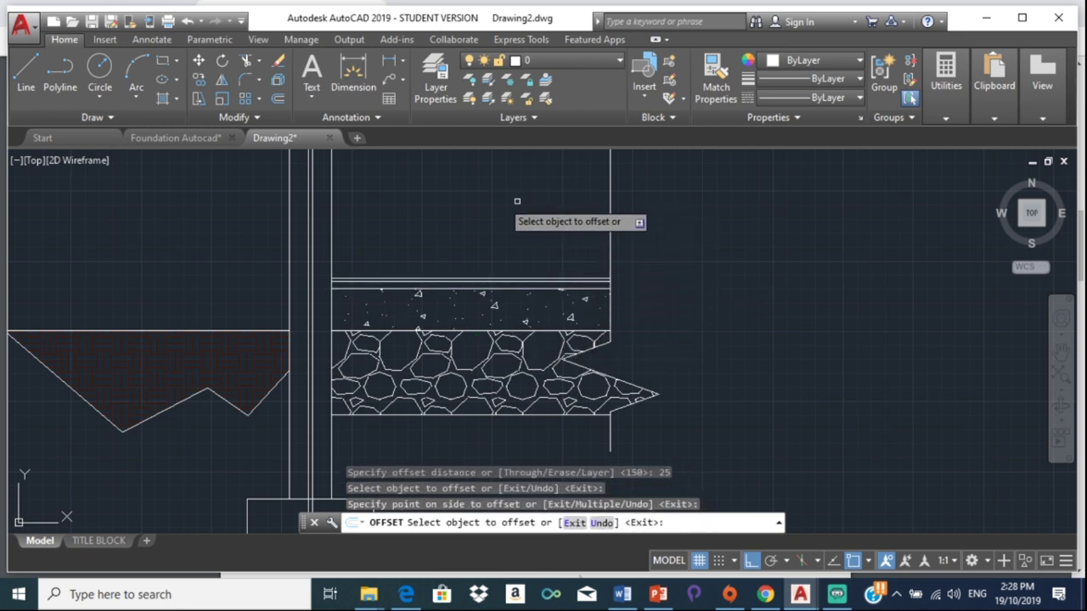
{"action": "key", "text": "Escape"}
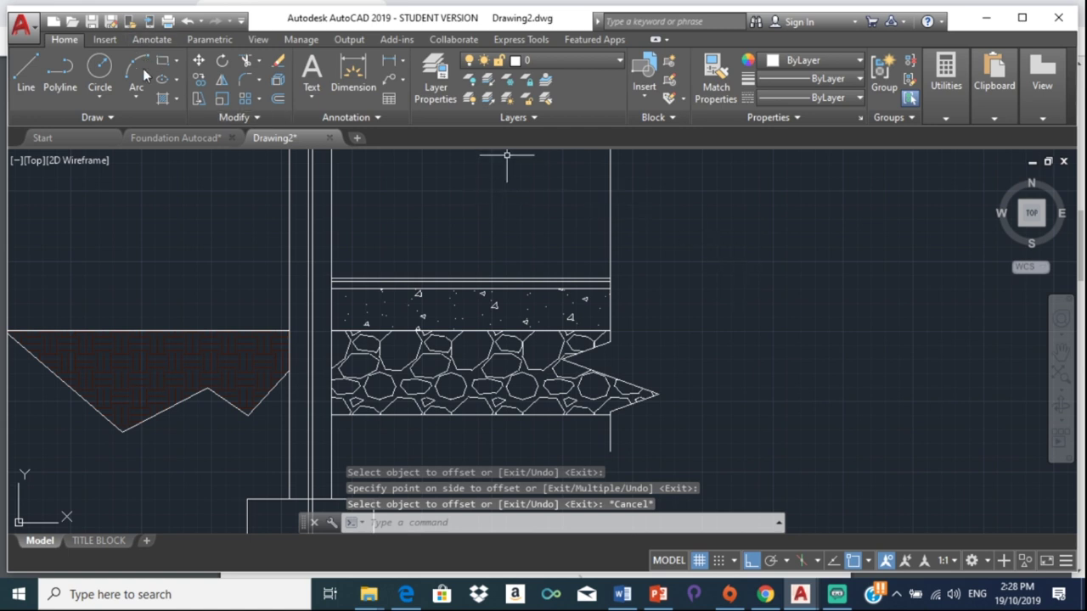
Step: Fill the narrow screed band above the concrete slab with the AR-SAND hatch
{"action": "left_click", "coordinate": [178, 98]}
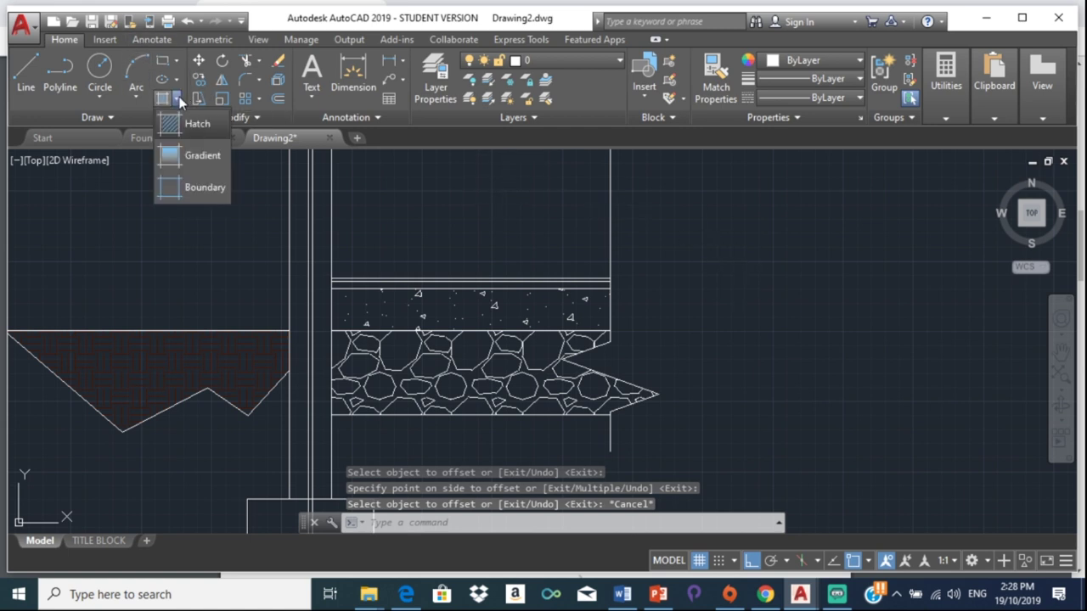
{"action": "left_click", "coordinate": [205, 126]}
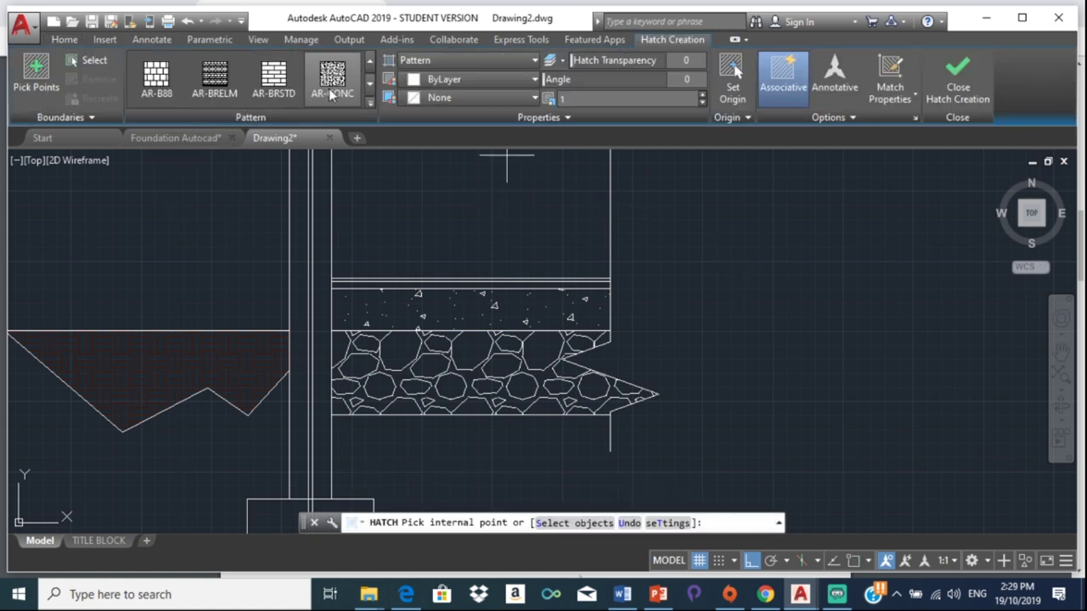
{"action": "left_click", "coordinate": [369, 108]}
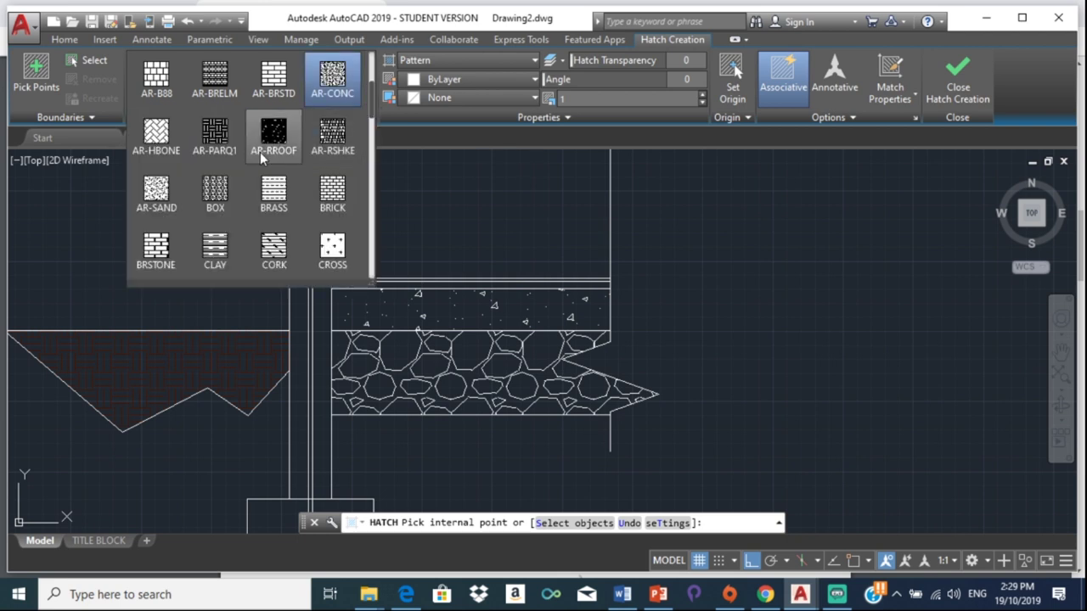
{"action": "left_click", "coordinate": [175, 195]}
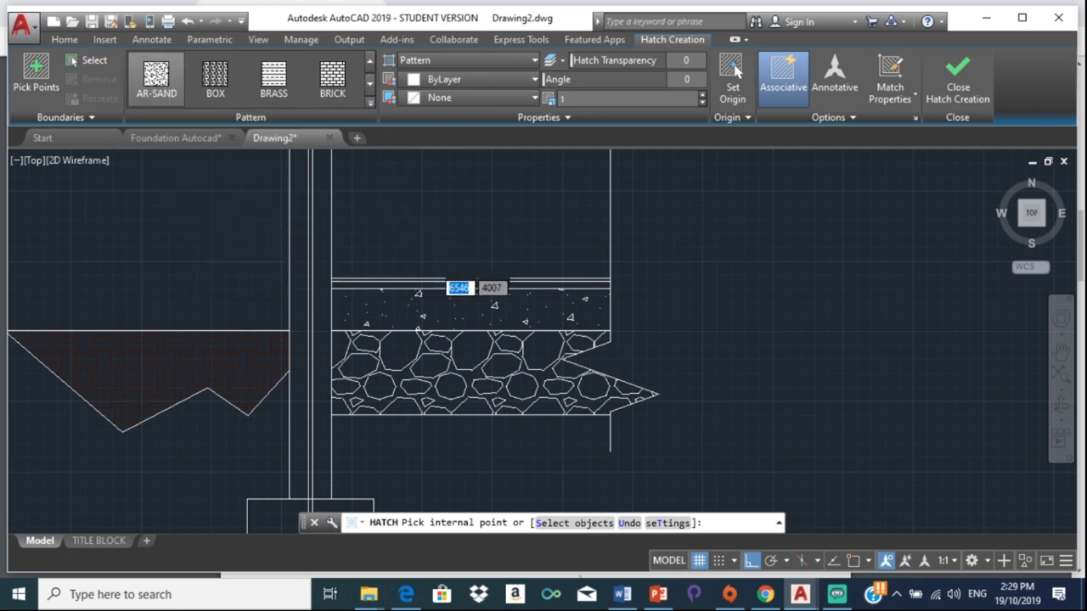
{"action": "scroll", "coordinate": [435, 270], "scroll_direction": "up", "scroll_amount": 4}
{"action": "left_click", "coordinate": [431, 304]}
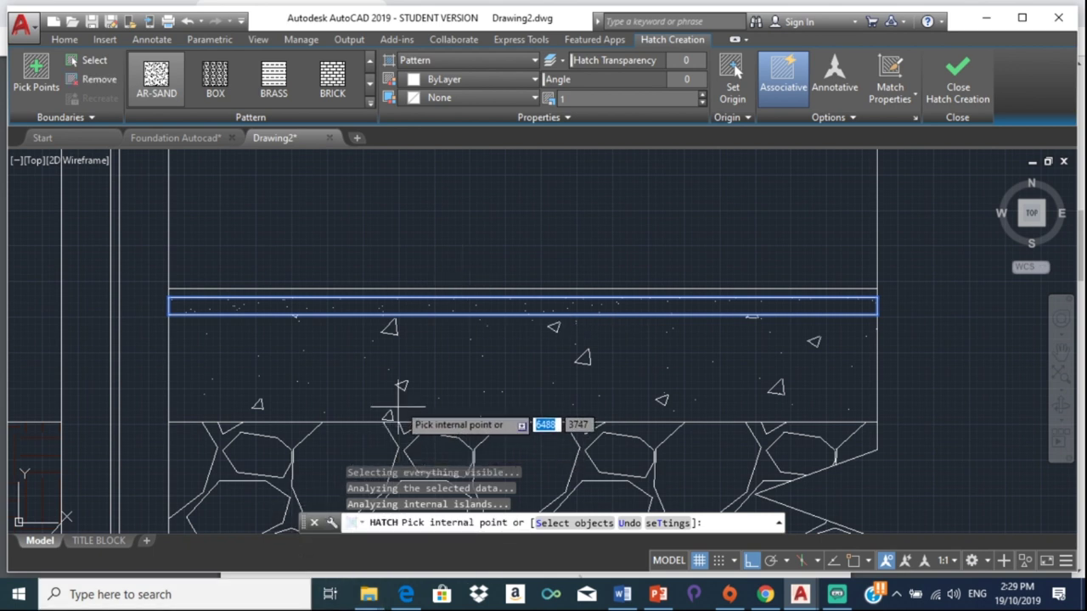
{"action": "key", "text": "Escape"}
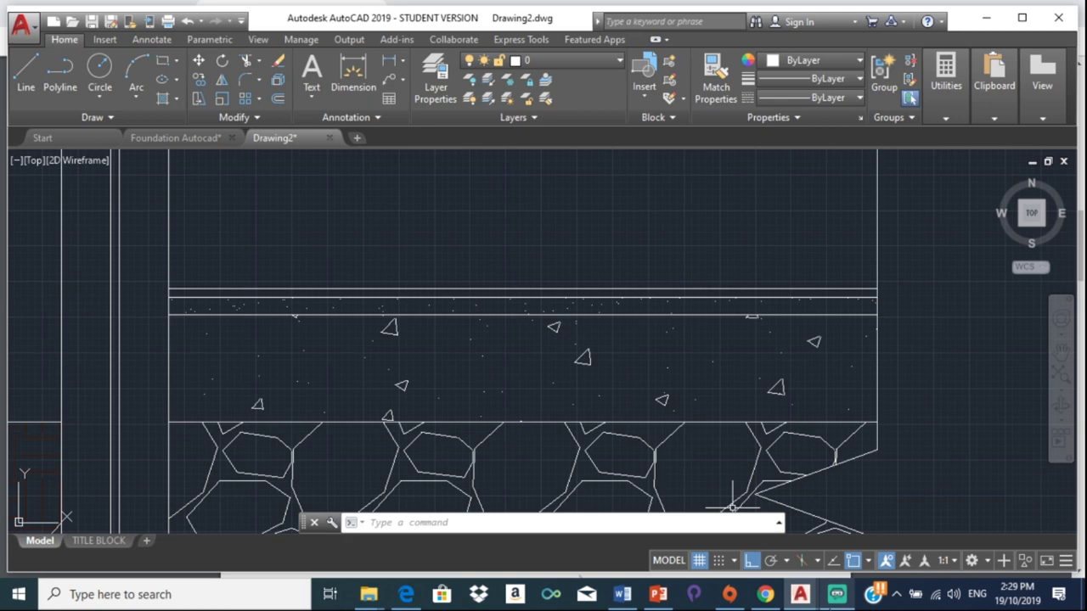
{"action": "mouse_move", "coordinate": [765, 594]}
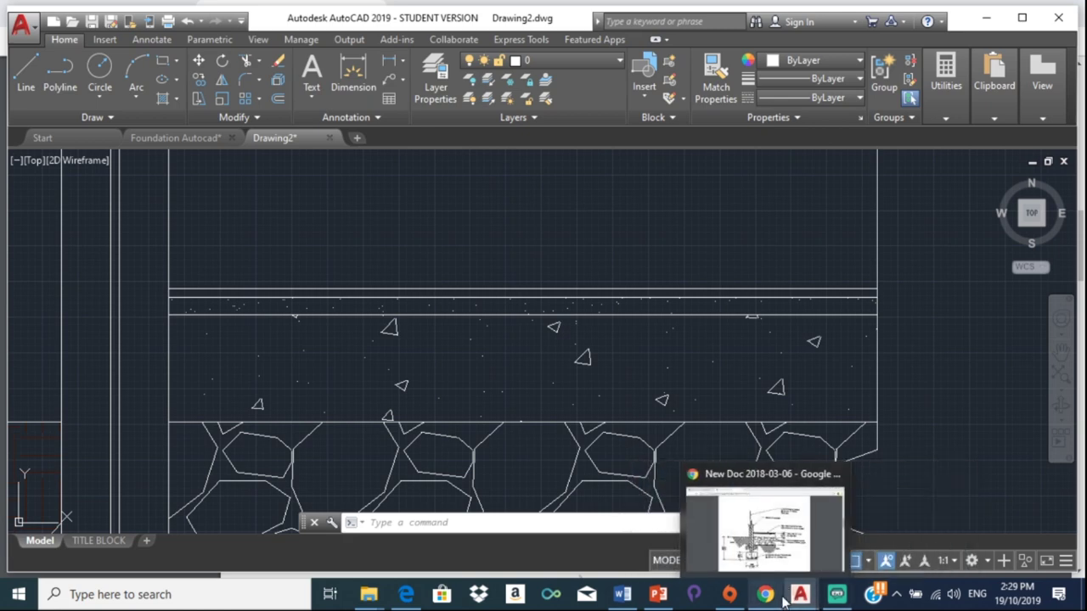
Step: Switch to the reference strip foundation PDF in Chrome
{"action": "left_click", "coordinate": [741, 549]}
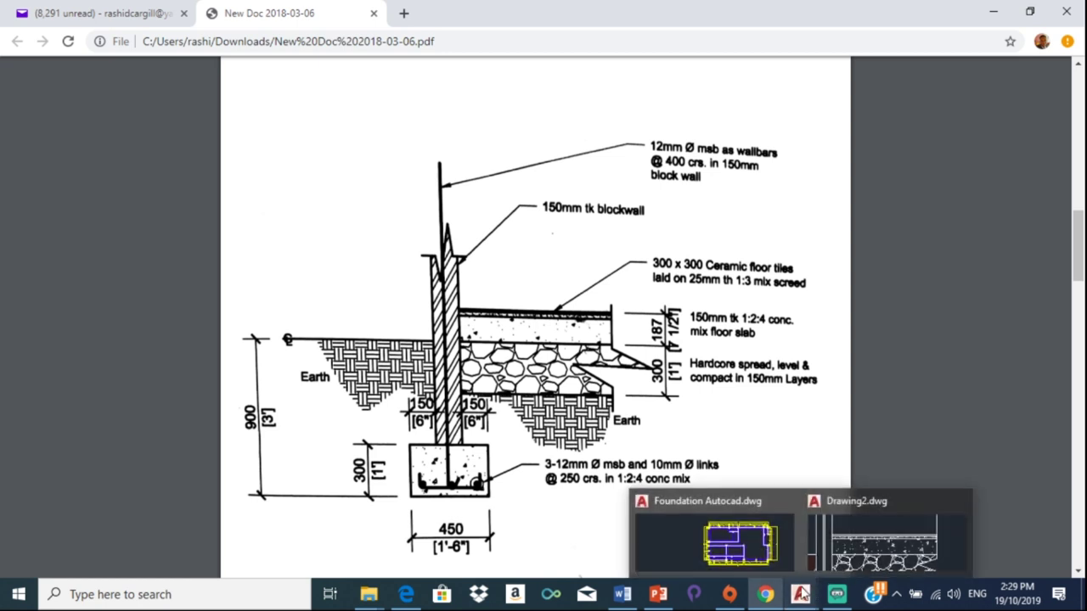
{"action": "mouse_move", "coordinate": [800, 595]}
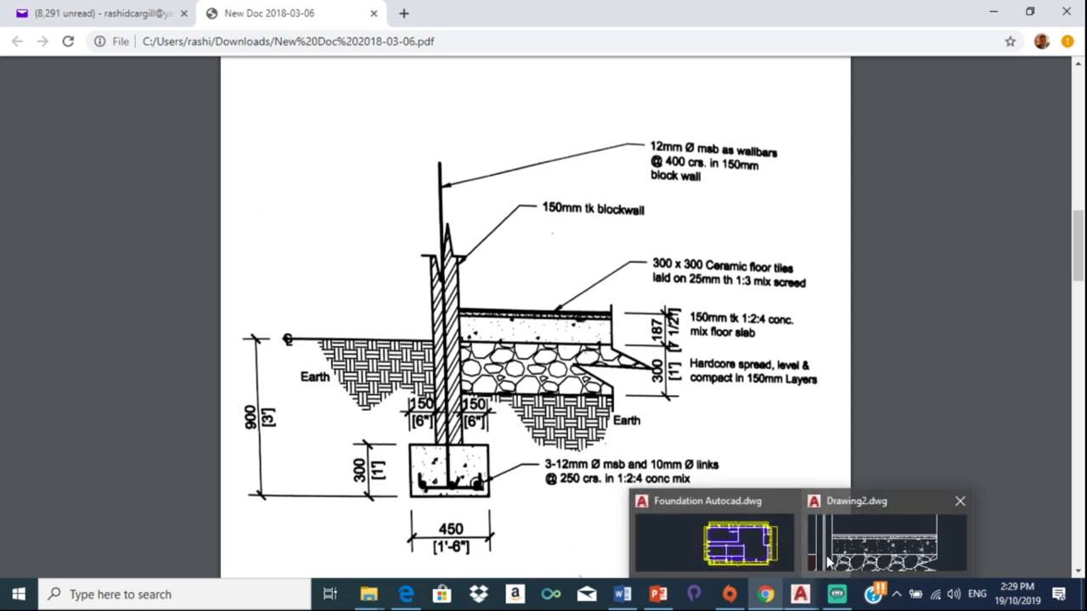
Step: Back in Drawing2, start a line below the hardcore with Osnap and Ortho turned off
{"action": "left_click", "coordinate": [836, 557]}
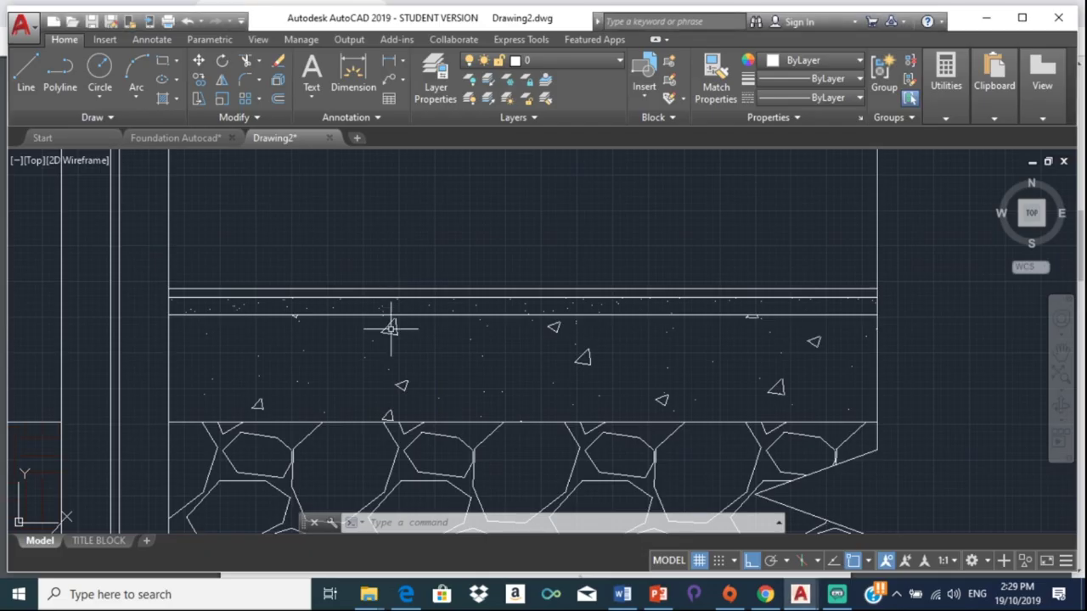
{"action": "scroll", "coordinate": [388, 315], "scroll_direction": "down", "scroll_amount": 5}
{"action": "scroll", "coordinate": [425, 382], "scroll_direction": "up", "scroll_amount": 2}
{"action": "scroll", "coordinate": [424, 378], "scroll_direction": "up", "scroll_amount": 2}
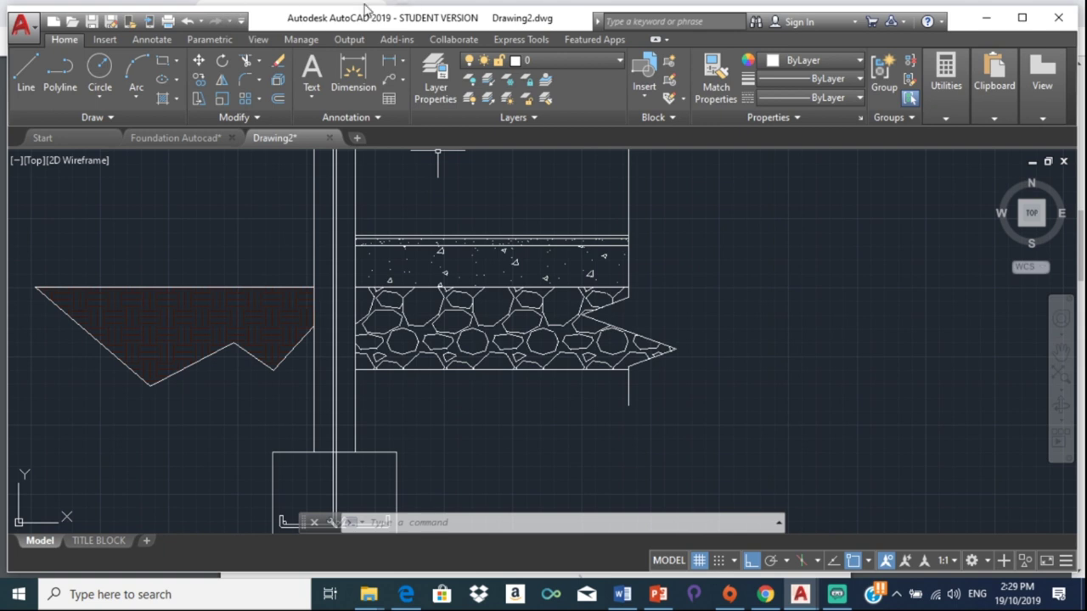
{"action": "left_click", "coordinate": [26, 81]}
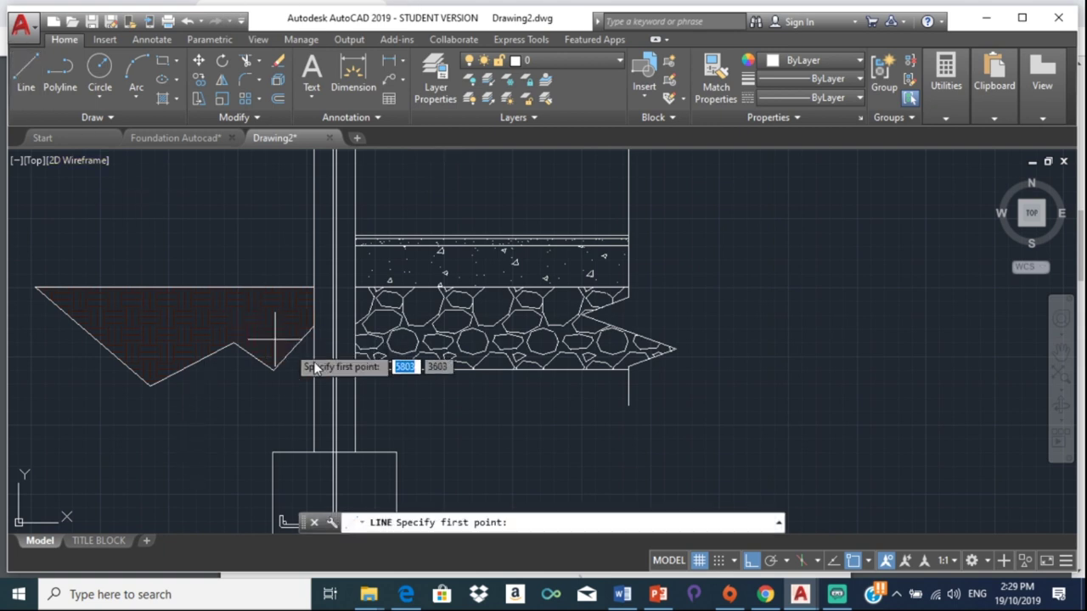
{"action": "left_click", "coordinate": [355, 370]}
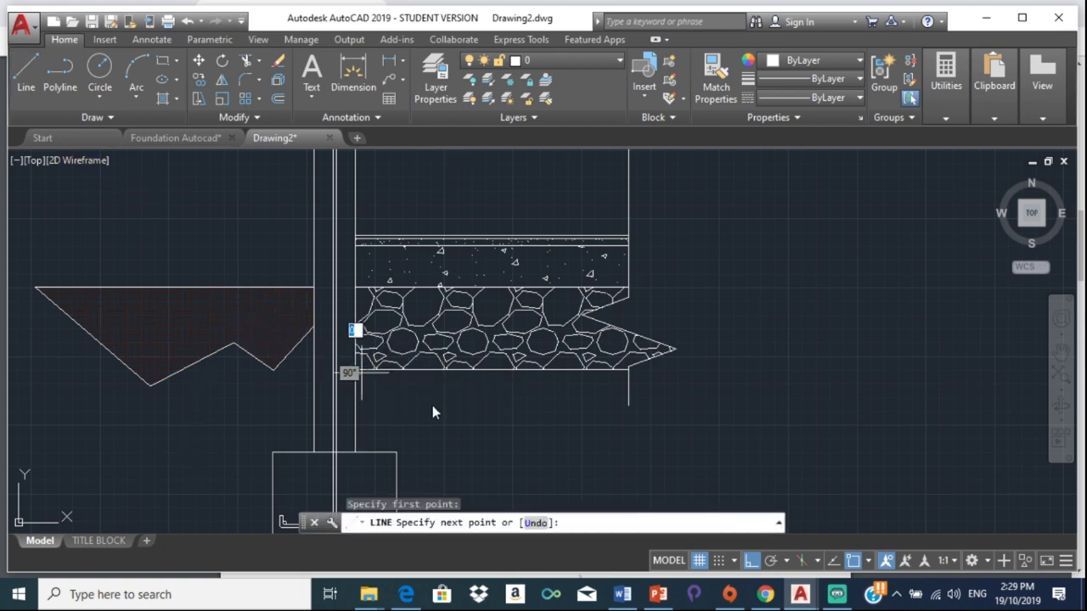
{"action": "left_click", "coordinate": [853, 563]}
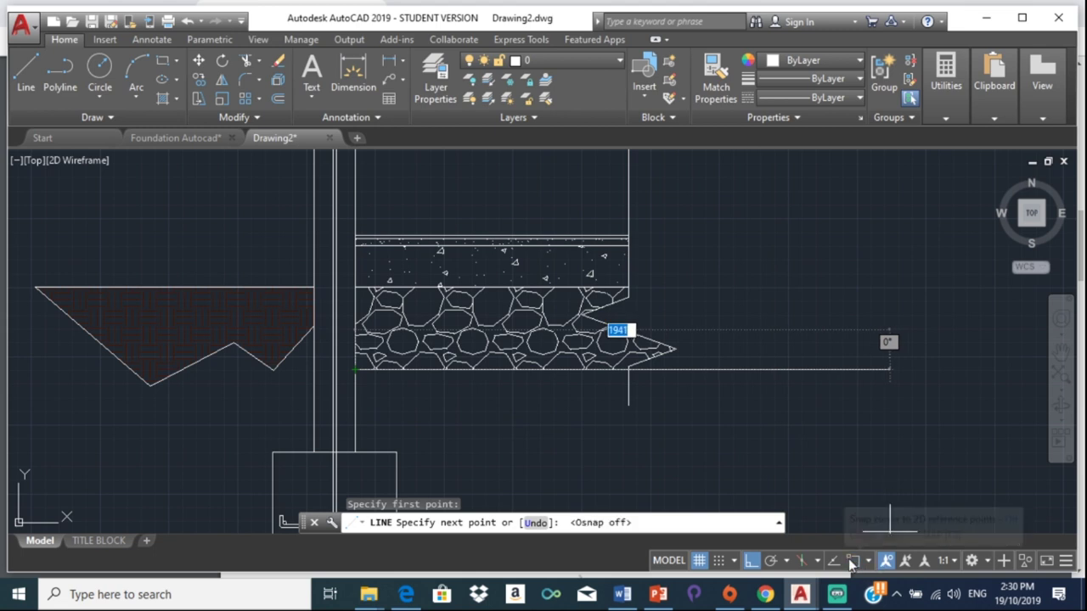
{"action": "left_click", "coordinate": [750, 560]}
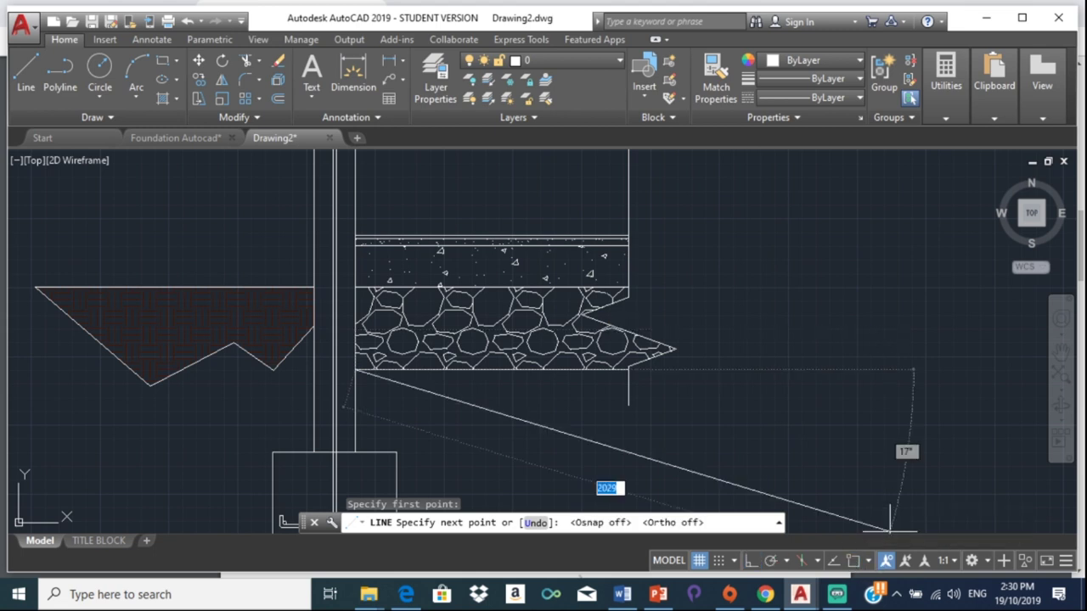
Step: Draw the zigzag earth boundary rising right, snapping its end to the hardcore's lower corner
{"action": "left_click", "coordinate": [413, 433]}
{"action": "left_click", "coordinate": [467, 414]}
{"action": "left_click", "coordinate": [516, 422]}
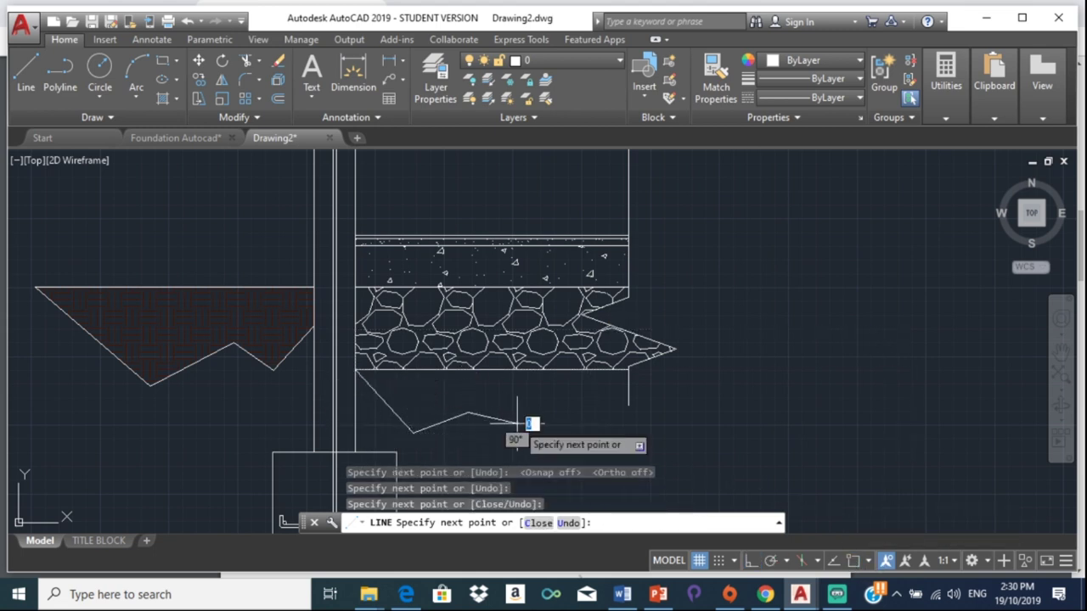
{"action": "left_click", "coordinate": [573, 399]}
{"action": "left_click", "coordinate": [600, 406]}
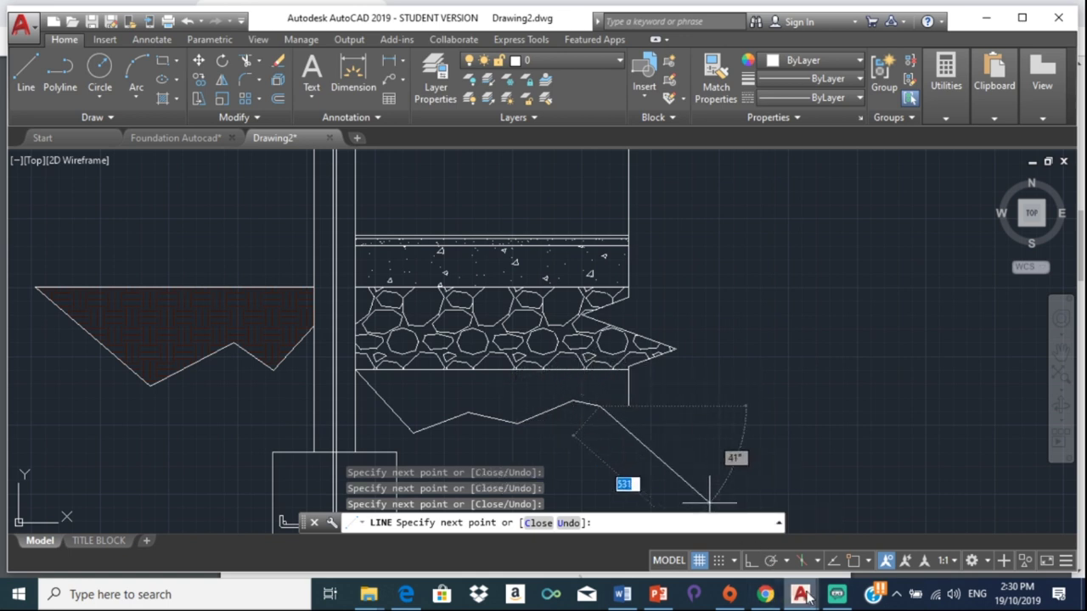
{"action": "left_click", "coordinate": [852, 561]}
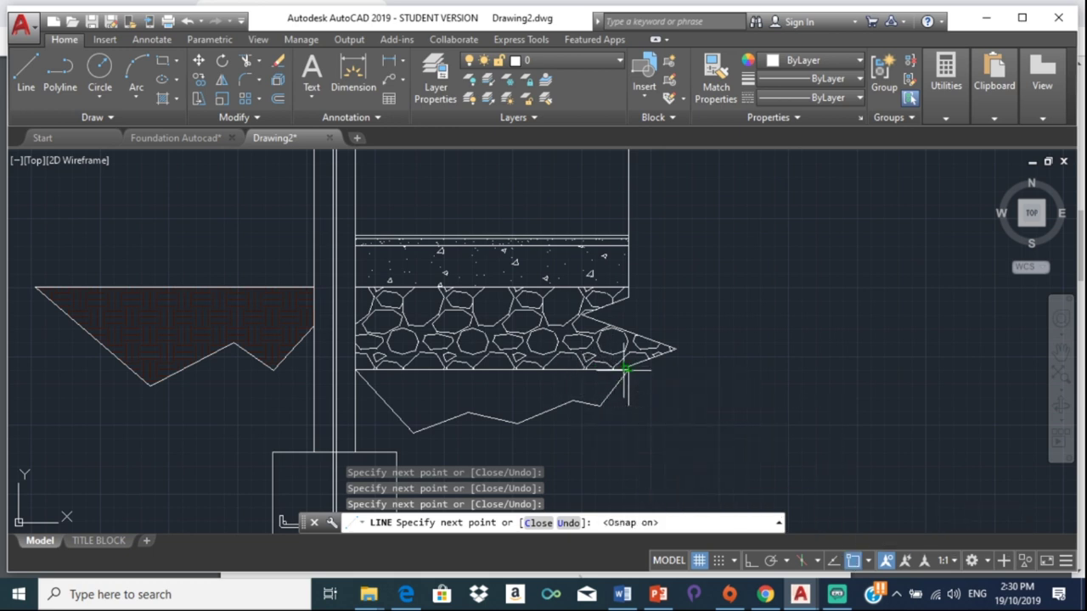
{"action": "left_click", "coordinate": [629, 370]}
{"action": "key", "text": "Escape"}
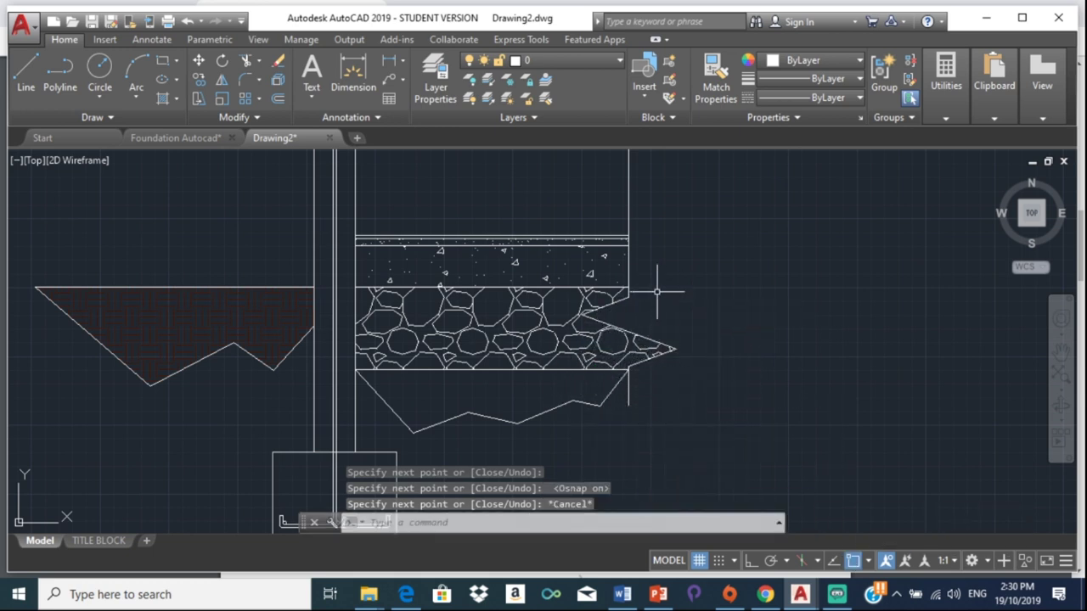
Step: Fill the jagged region below the hardcore with the EARTH hatch pattern
{"action": "left_click", "coordinate": [175, 103]}
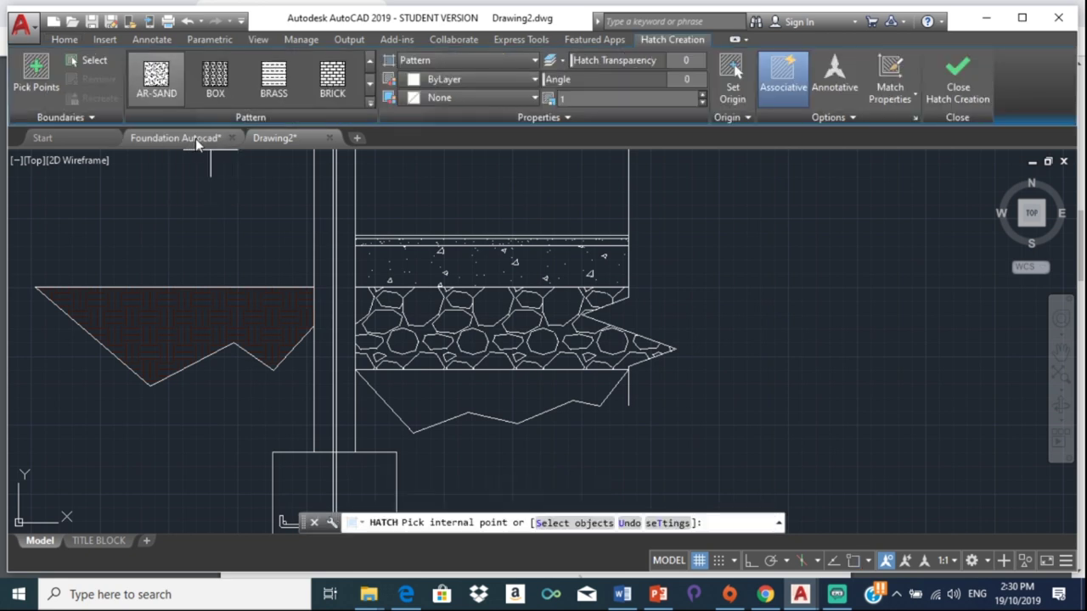
{"action": "left_click", "coordinate": [370, 102]}
{"action": "left_click", "coordinate": [339, 185]}
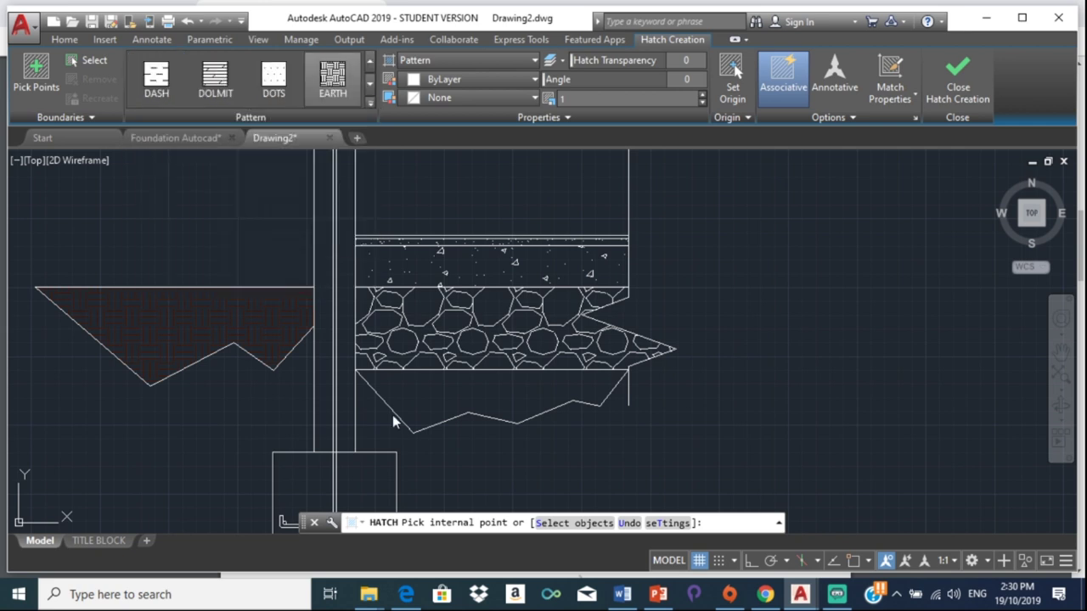
{"action": "left_click", "coordinate": [442, 401]}
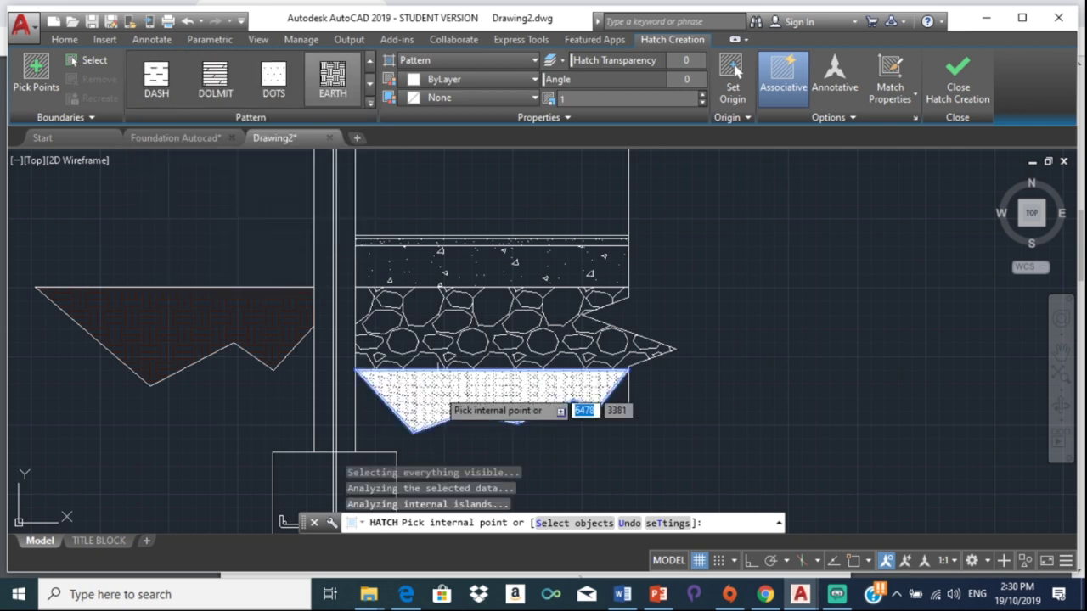
{"action": "key", "text": "Escape"}
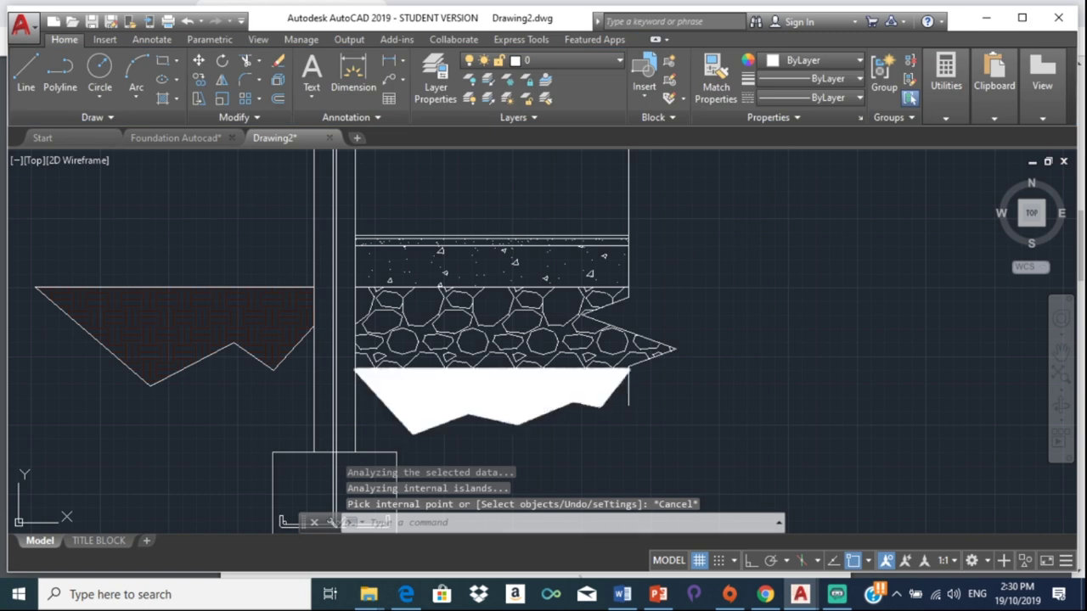
Step: Set the new earth hatch's scale to 10
{"action": "left_click", "coordinate": [450, 387]}
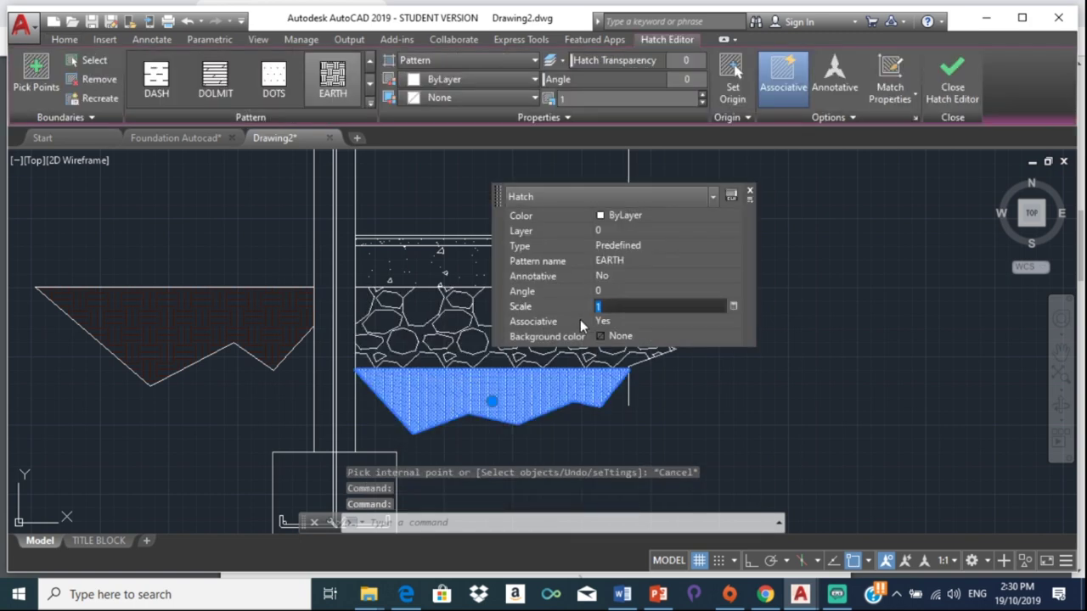
{"action": "type", "text": "10"}
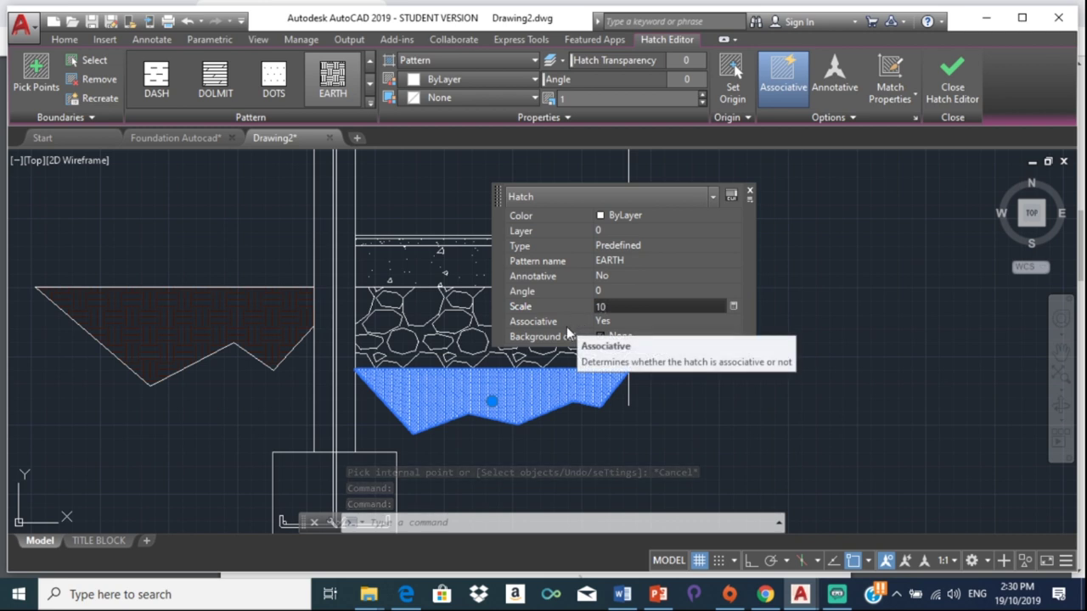
{"action": "key", "text": "Return"}
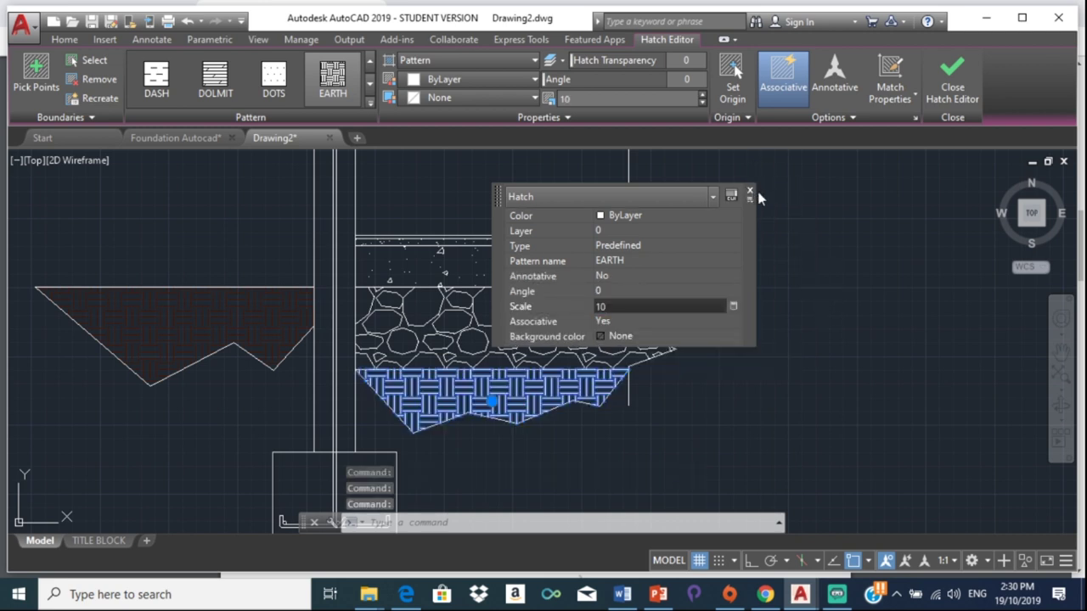
{"action": "left_click", "coordinate": [749, 192]}
{"action": "key", "text": "Escape"}
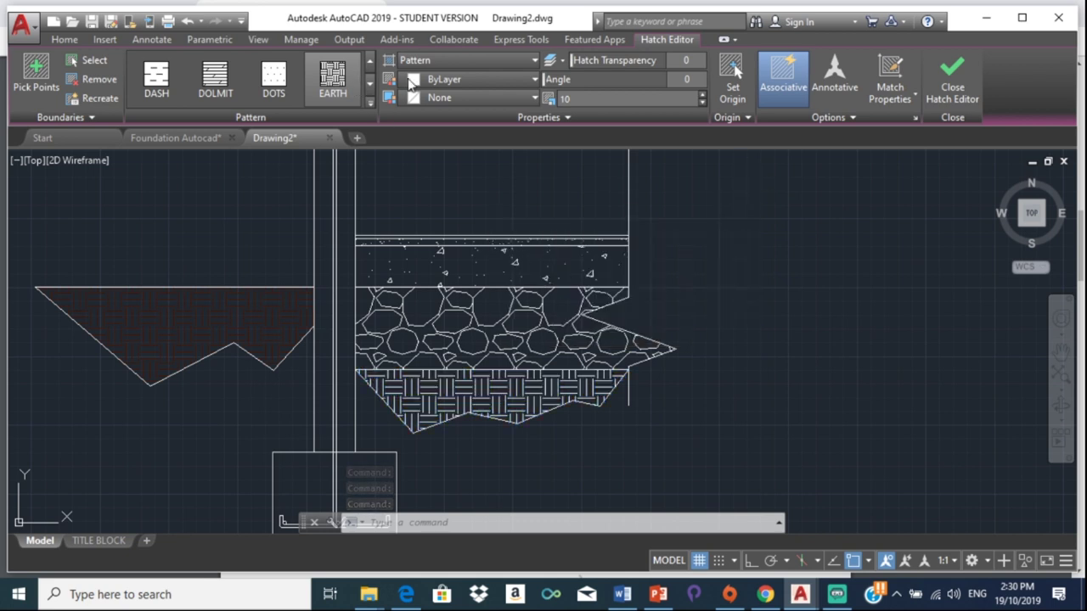
Step: Move the earth hatch onto the EARTH layer
{"action": "left_click", "coordinate": [65, 41]}
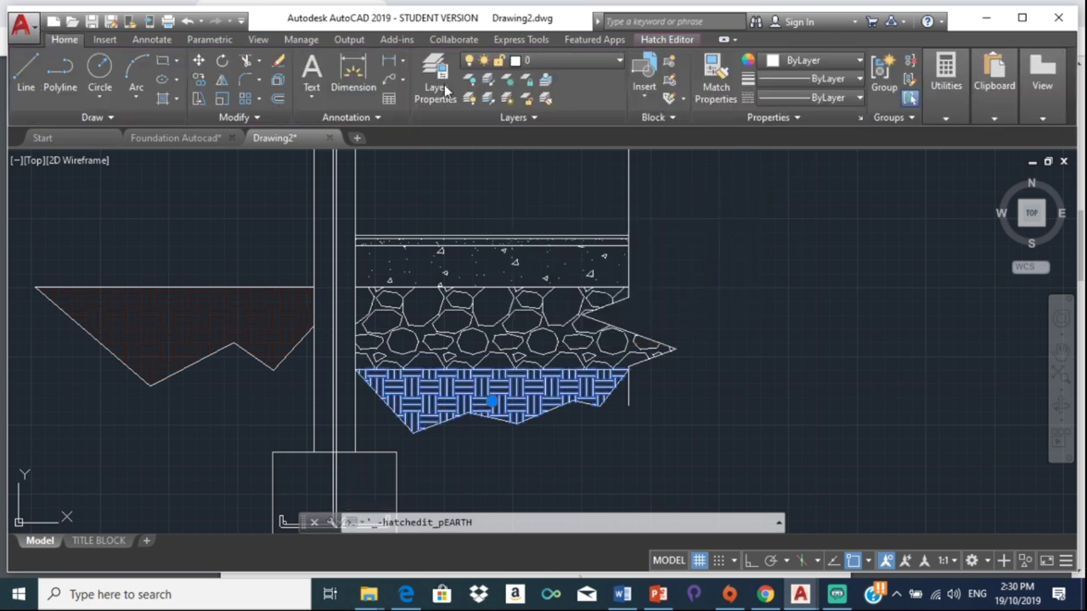
{"action": "left_click", "coordinate": [580, 53]}
{"action": "left_click", "coordinate": [568, 117]}
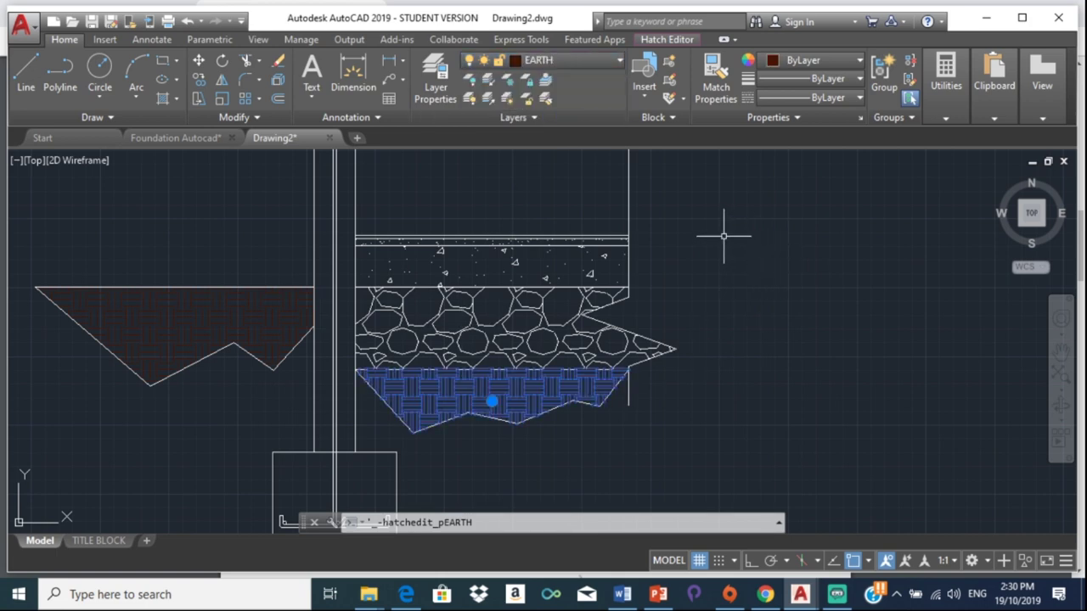
{"action": "key", "text": "Escape"}
{"action": "scroll", "coordinate": [572, 323], "scroll_direction": "down", "scroll_amount": 2}
{"action": "scroll", "coordinate": [529, 314], "scroll_direction": "down", "scroll_amount": 3}
Step: Trim away the right-hand vertical line above the slab
{"action": "scroll", "coordinate": [485, 298], "scroll_direction": "up", "scroll_amount": 3}
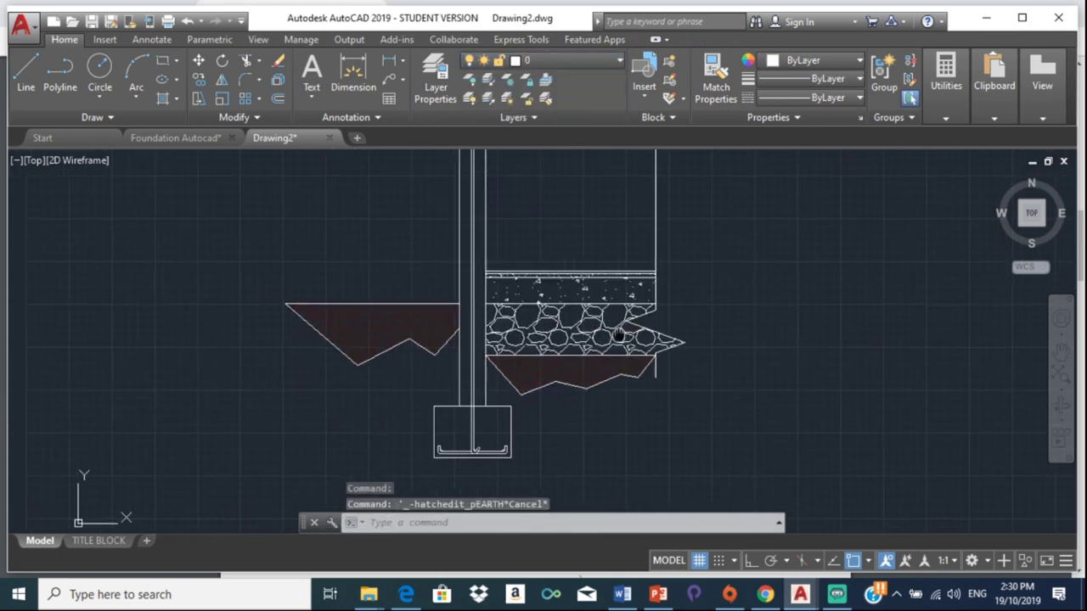
{"action": "scroll", "coordinate": [643, 383], "scroll_direction": "up", "scroll_amount": 4}
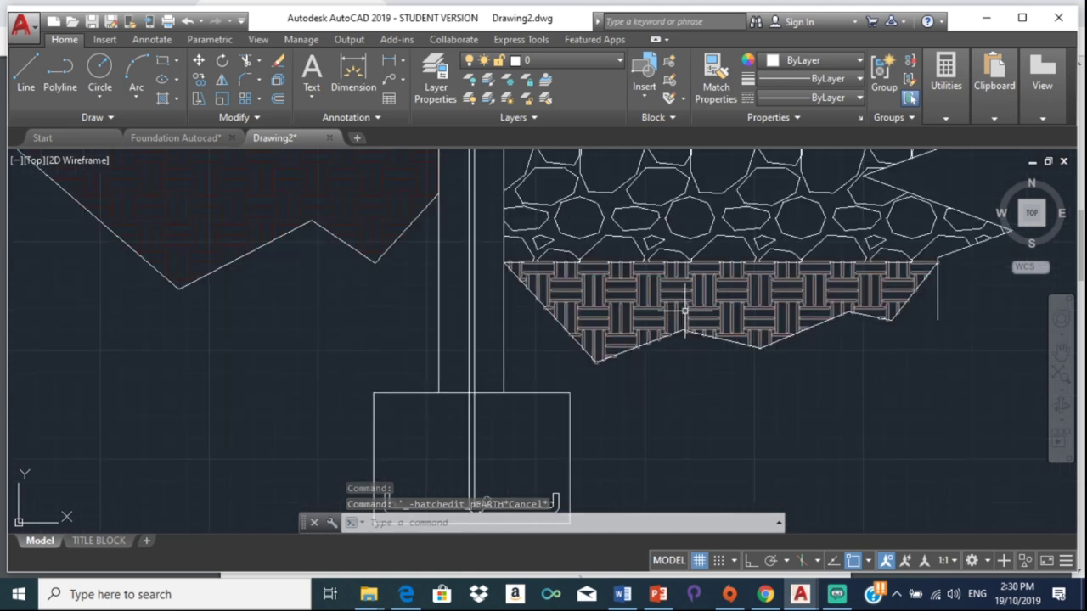
{"action": "scroll", "coordinate": [684, 311], "scroll_direction": "down", "scroll_amount": 4}
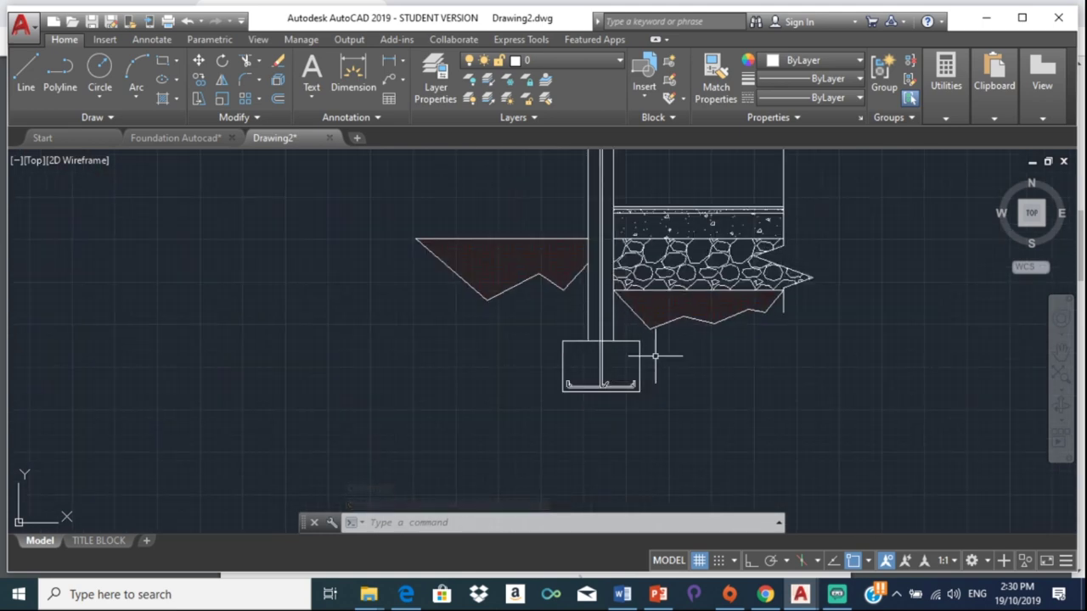
{"action": "scroll", "coordinate": [787, 281], "scroll_direction": "up", "scroll_amount": 2}
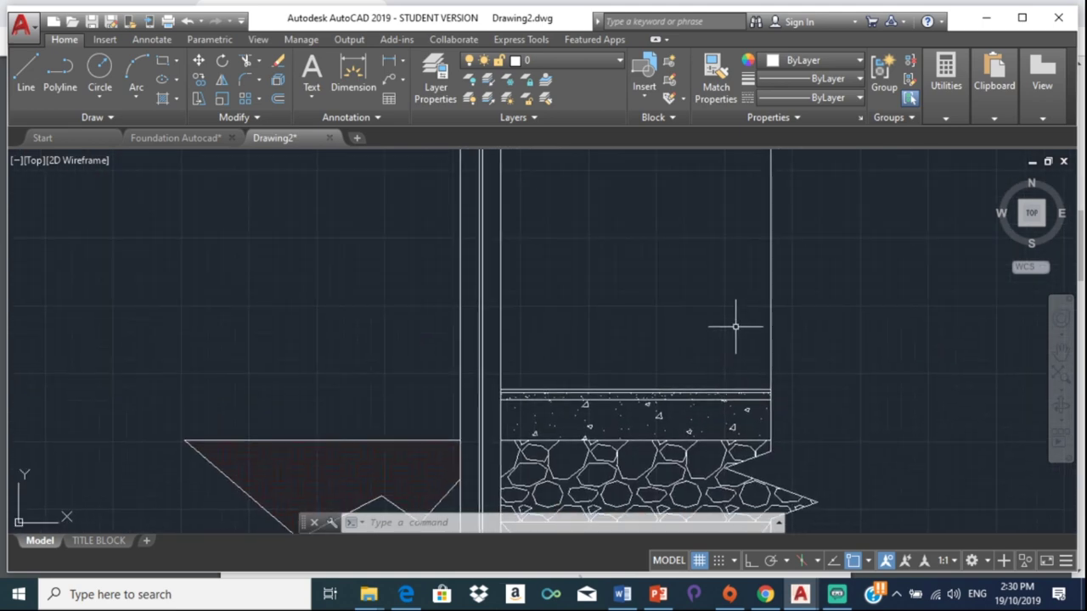
{"action": "scroll", "coordinate": [693, 278], "scroll_direction": "down", "scroll_amount": 4}
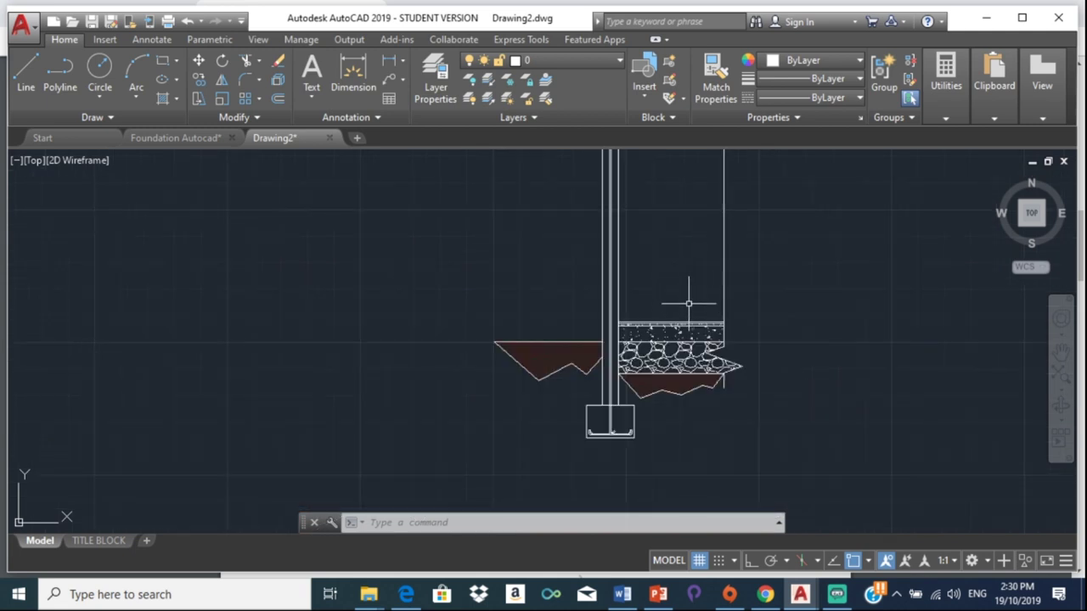
{"action": "type", "text": "TR"}
{"action": "key", "text": "Return"}
{"action": "key", "text": "Return"}
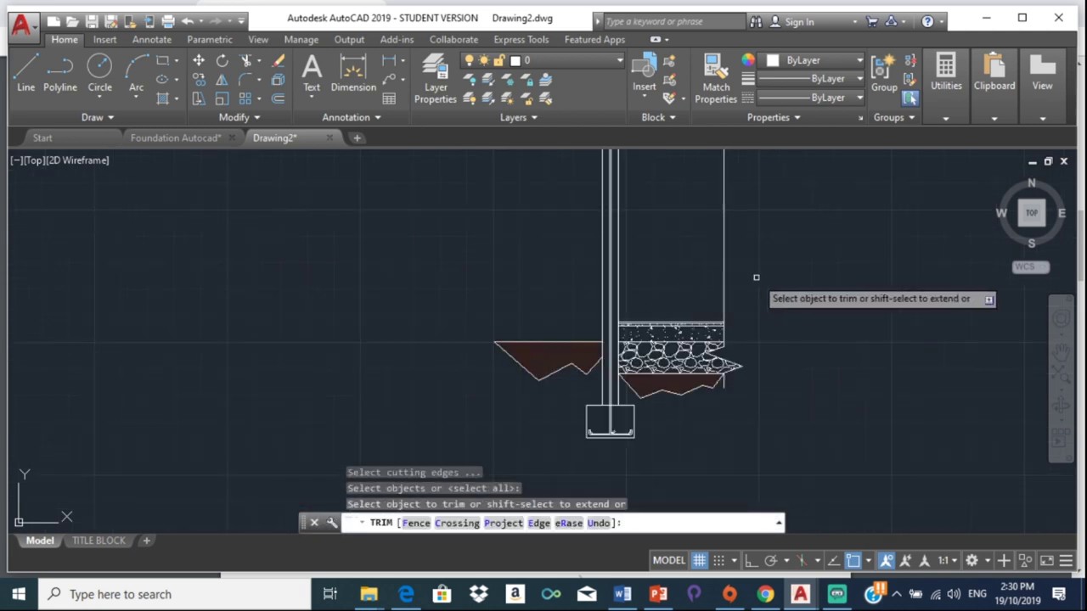
{"action": "left_click", "coordinate": [724, 276]}
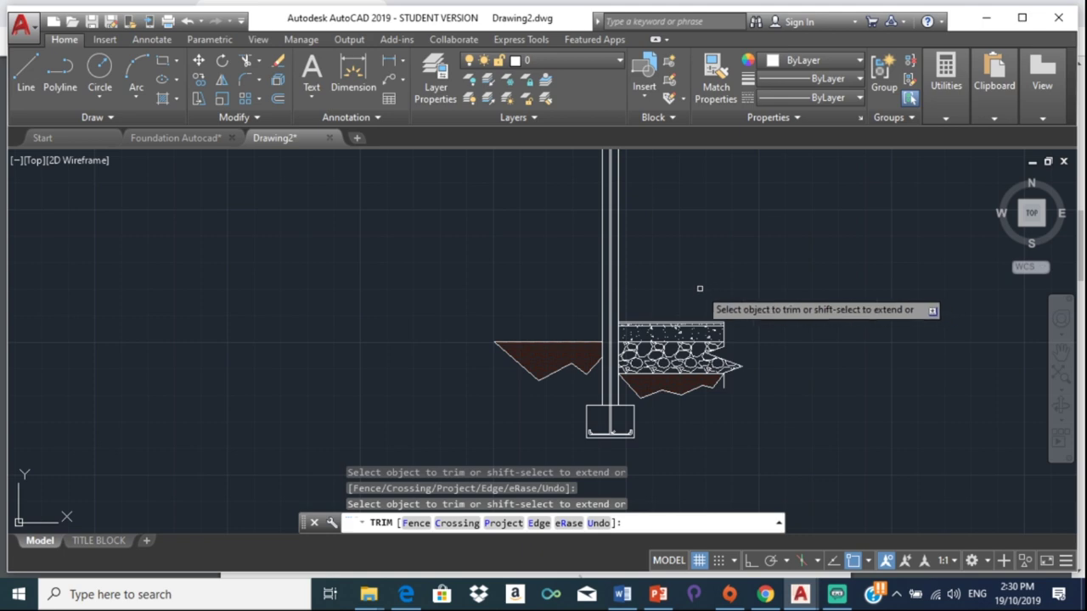
{"action": "key", "text": "Escape"}
Step: Grip-stretch the right edge line's top end to just above the slab and screed
{"action": "left_click", "coordinate": [24, 61]}
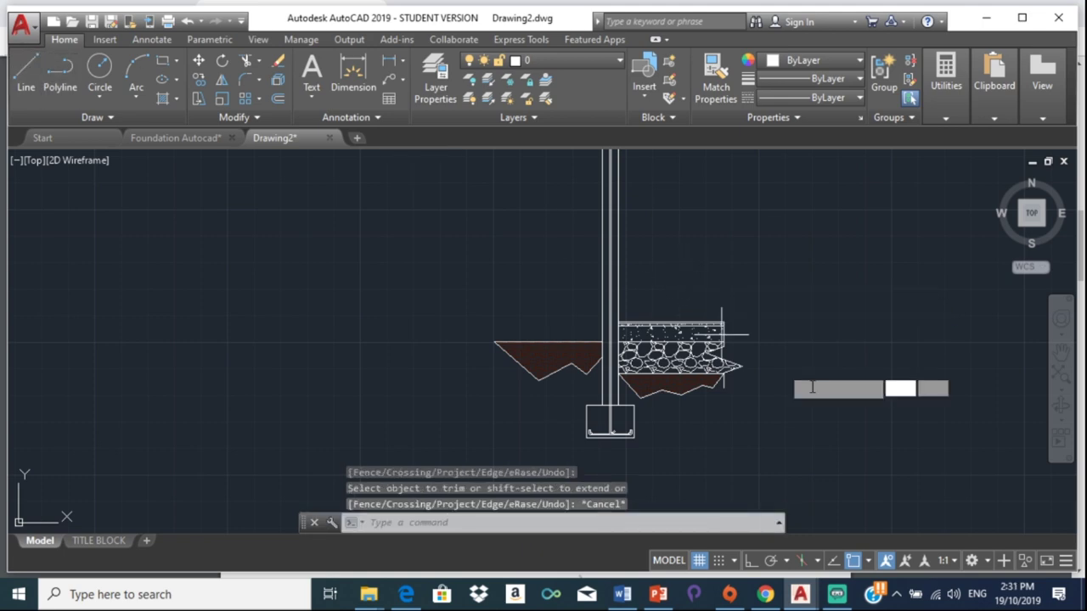
{"action": "scroll", "coordinate": [739, 357], "scroll_direction": "up", "scroll_amount": 3}
{"action": "scroll", "coordinate": [722, 293], "scroll_direction": "up", "scroll_amount": 2}
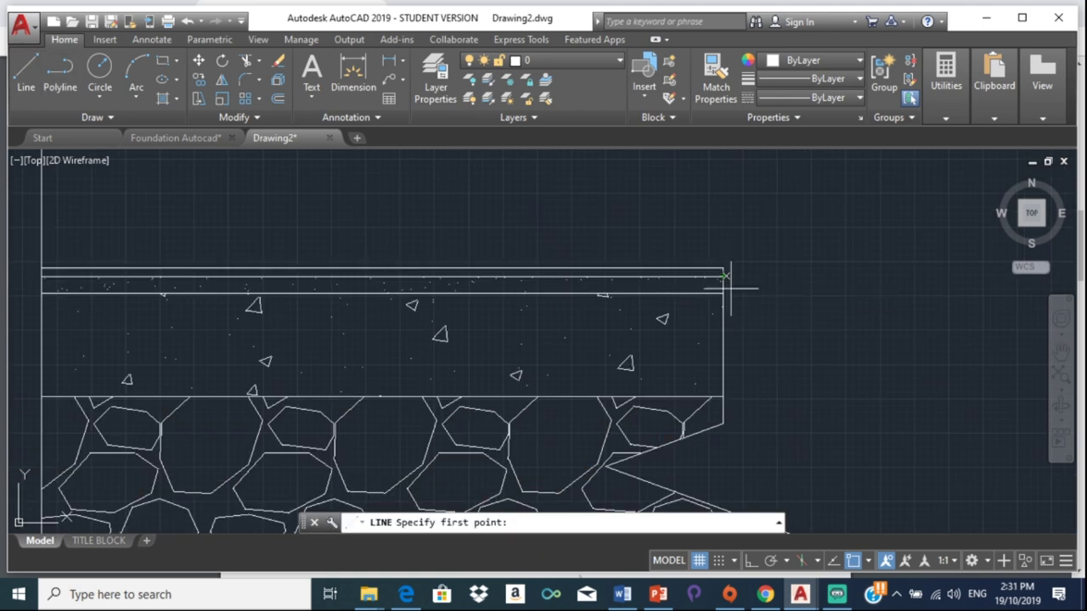
{"action": "key", "text": "Escape"}
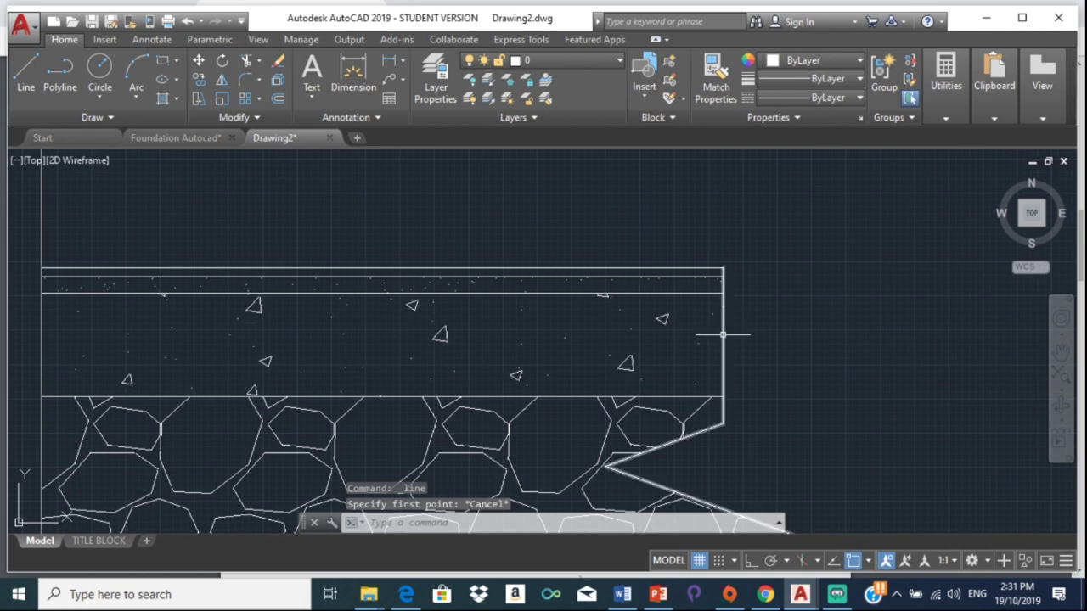
{"action": "left_click", "coordinate": [723, 327]}
{"action": "left_click", "coordinate": [723, 269]}
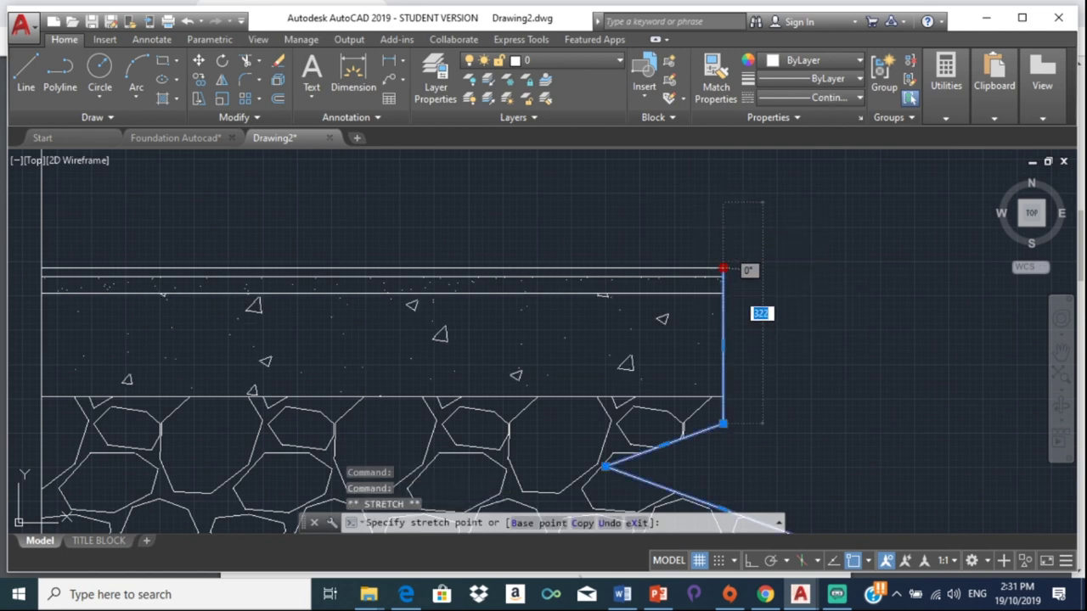
{"action": "left_click", "coordinate": [722, 203]}
{"action": "key", "text": "Escape"}
{"action": "key", "text": "Escape"}
{"action": "scroll", "coordinate": [711, 388], "scroll_direction": "down", "scroll_amount": 3}
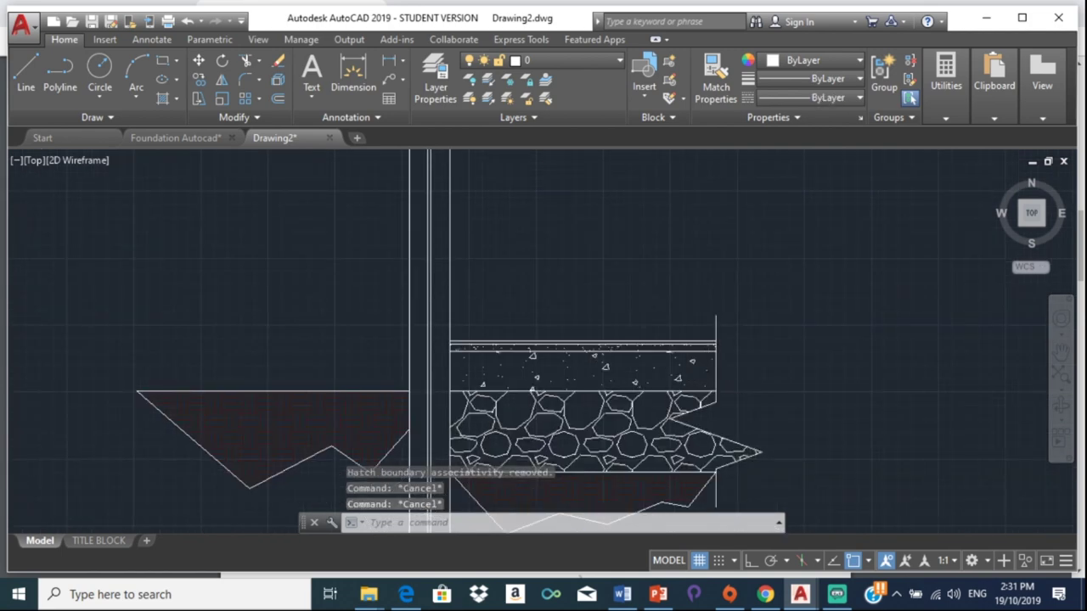
{"action": "scroll", "coordinate": [713, 365], "scroll_direction": "down", "scroll_amount": 3}
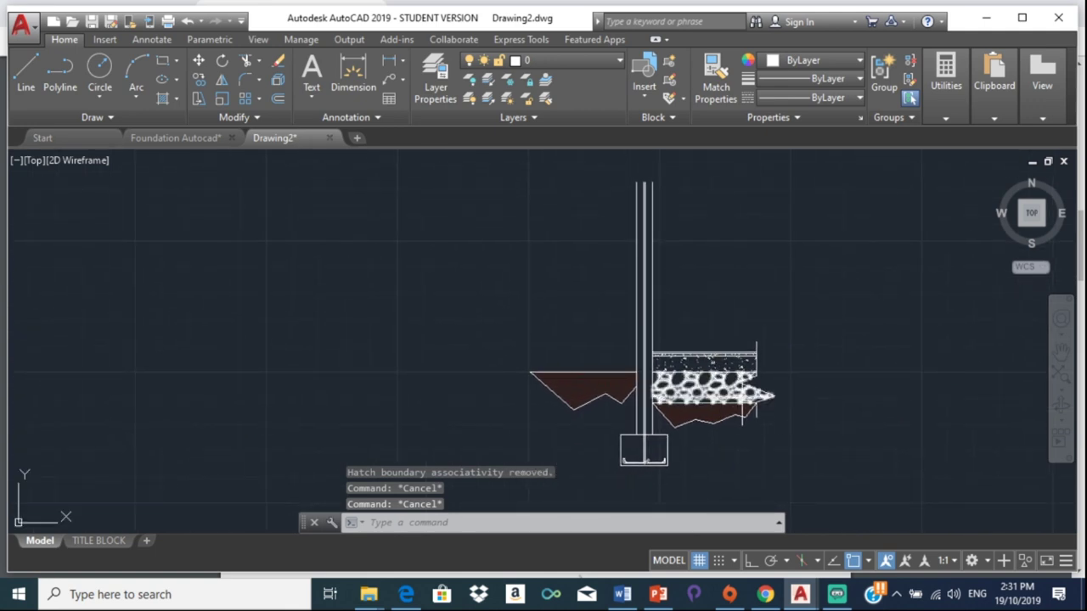
{"action": "scroll", "coordinate": [746, 396], "scroll_direction": "up", "scroll_amount": 5}
{"action": "scroll", "coordinate": [580, 337], "scroll_direction": "down", "scroll_amount": 2}
{"action": "type", "text": "B"}
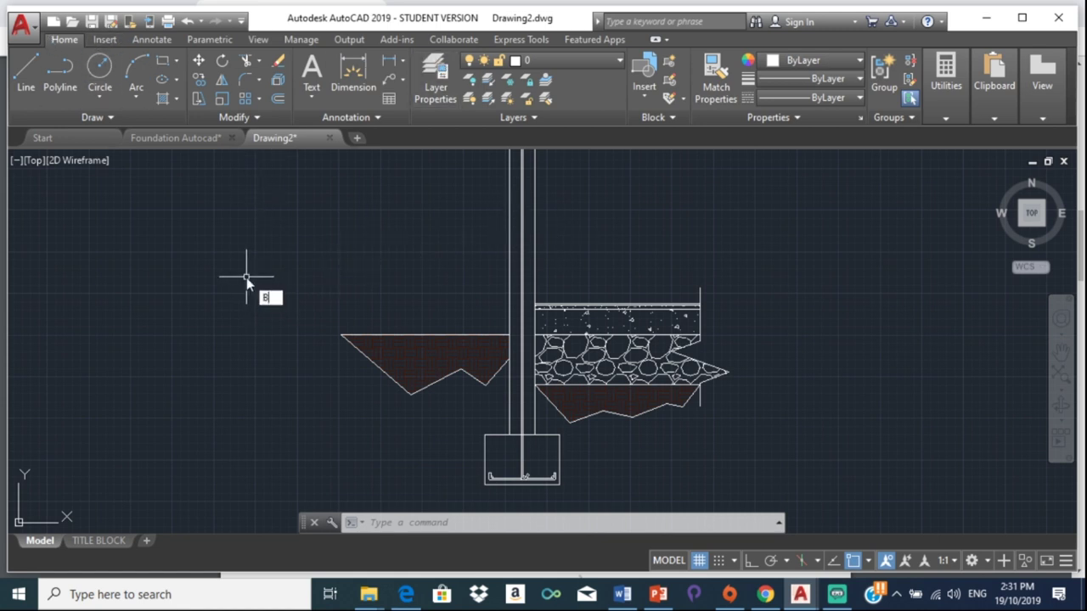
Step: Draw a BREAKLINE from the wall's left face to its right face, symbol at the midpoint
{"action": "type", "text": "R"}
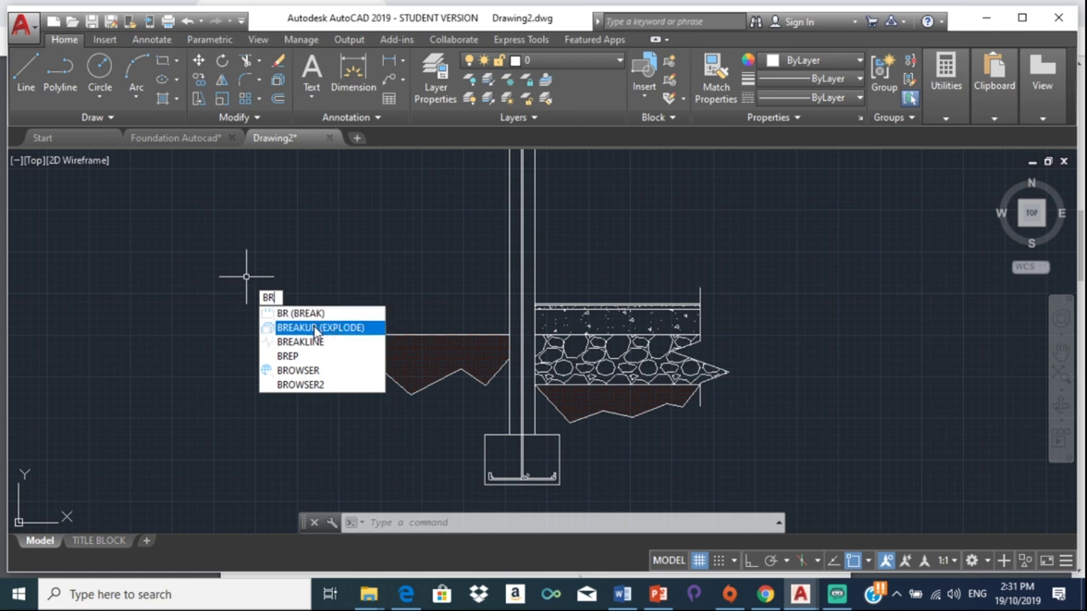
{"action": "left_click", "coordinate": [308, 346]}
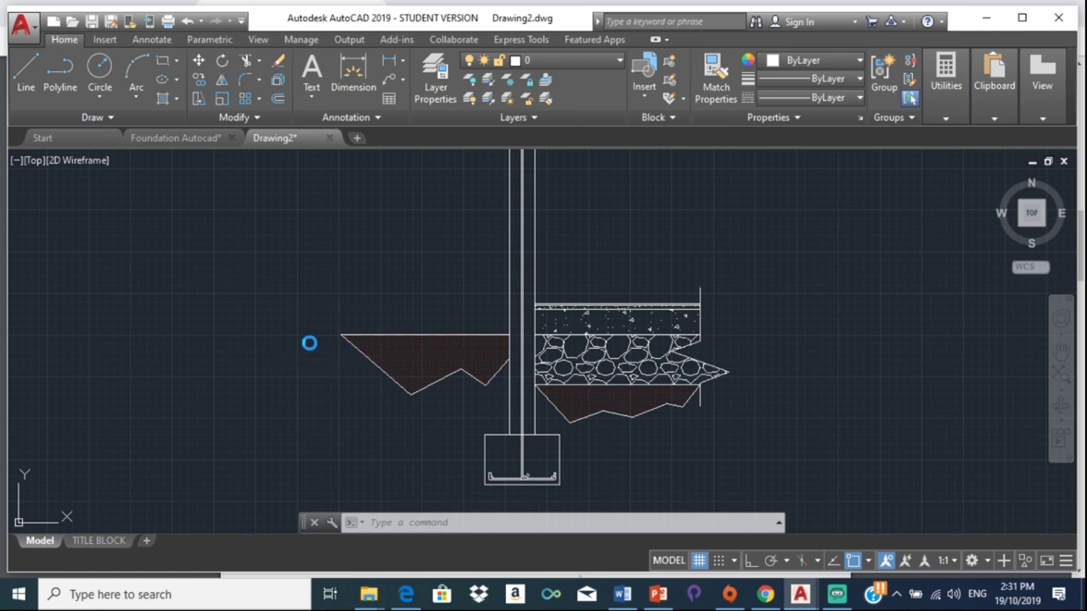
{"action": "left_click", "coordinate": [507, 233]}
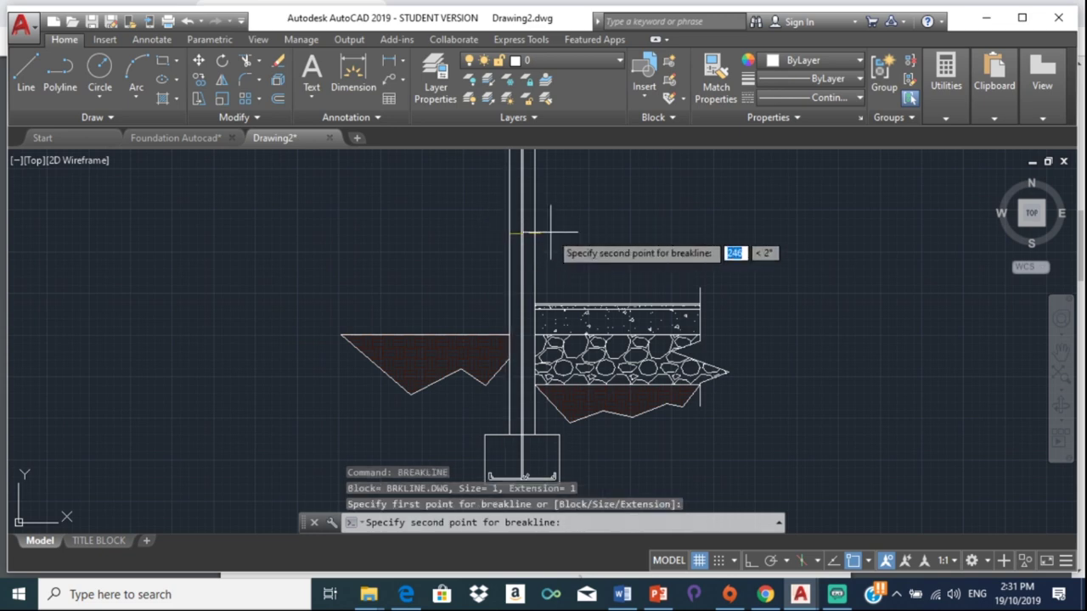
{"action": "left_click", "coordinate": [531, 234]}
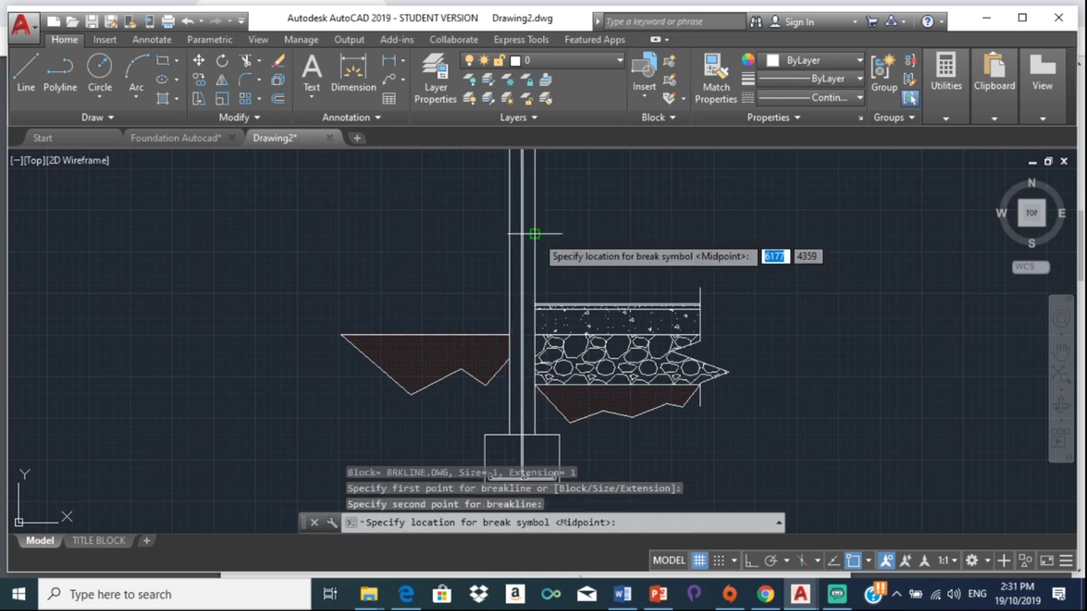
{"action": "scroll", "coordinate": [526, 234], "scroll_direction": "up", "scroll_amount": 2}
{"action": "scroll", "coordinate": [520, 235], "scroll_direction": "up", "scroll_amount": 2}
{"action": "scroll", "coordinate": [516, 234], "scroll_direction": "up", "scroll_amount": 1}
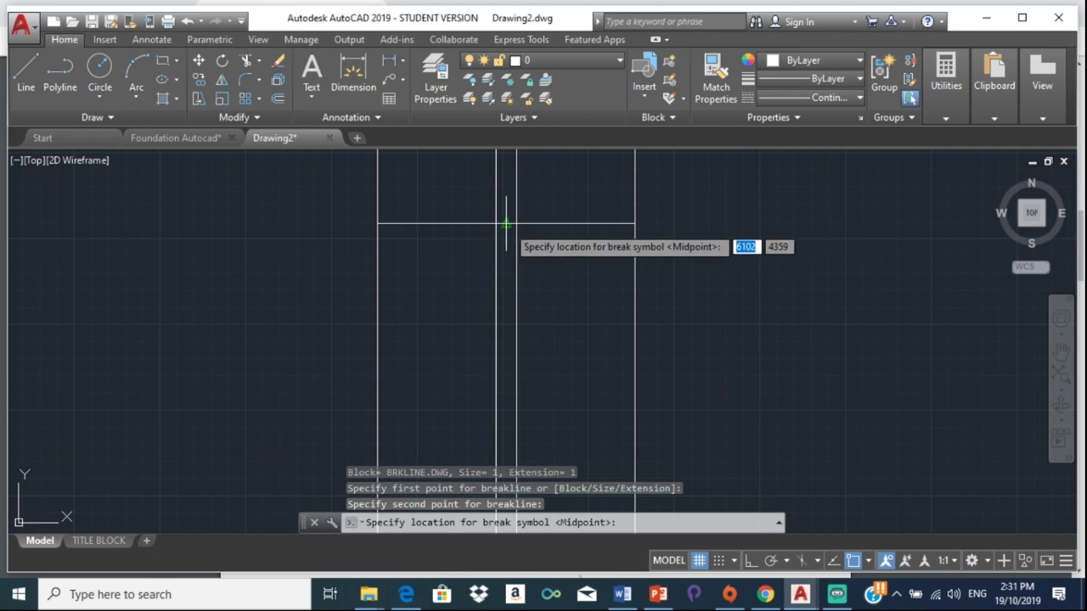
{"action": "left_click", "coordinate": [509, 229]}
{"action": "scroll", "coordinate": [500, 216], "scroll_direction": "up", "scroll_amount": 3}
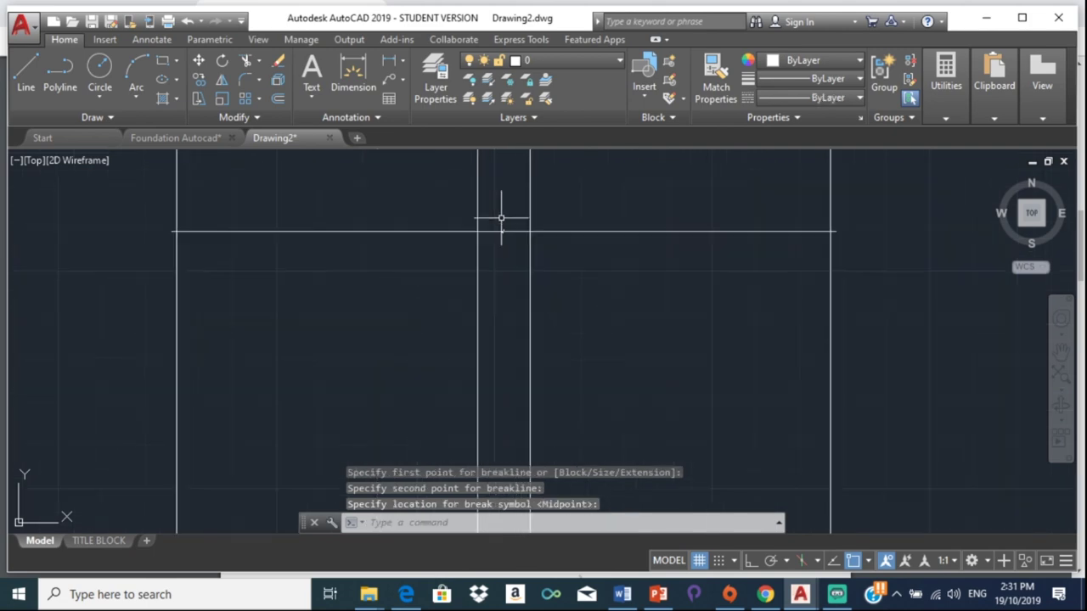
{"action": "scroll", "coordinate": [500, 223], "scroll_direction": "up", "scroll_amount": 3}
{"action": "scroll", "coordinate": [501, 225], "scroll_direction": "down", "scroll_amount": 1}
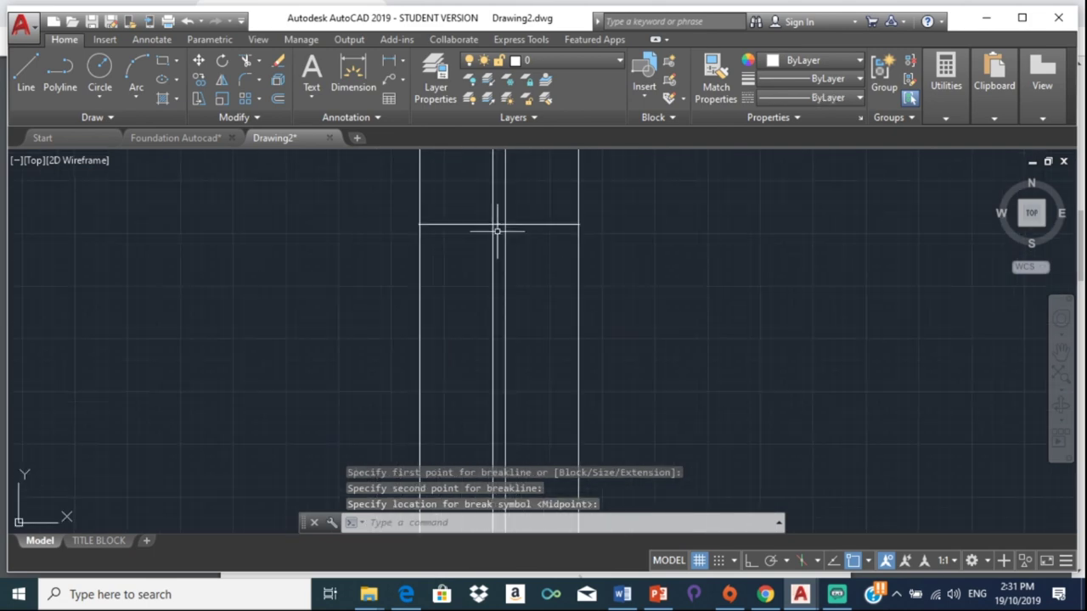
{"action": "scroll", "coordinate": [670, 303], "scroll_direction": "down", "scroll_amount": 2}
{"action": "scroll", "coordinate": [658, 332], "scroll_direction": "down", "scroll_amount": 3}
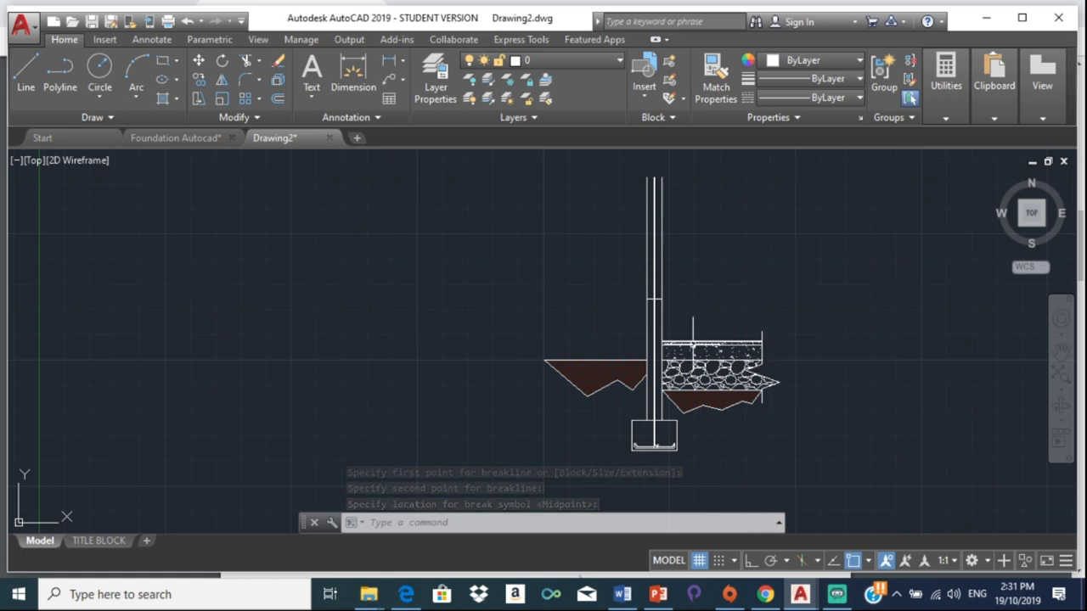
{"action": "scroll", "coordinate": [645, 280], "scroll_direction": "up", "scroll_amount": 2}
{"action": "scroll", "coordinate": [660, 345], "scroll_direction": "up", "scroll_amount": 2}
{"action": "scroll", "coordinate": [632, 281], "scroll_direction": "up", "scroll_amount": 2}
{"action": "scroll", "coordinate": [636, 273], "scroll_direction": "up", "scroll_amount": 2}
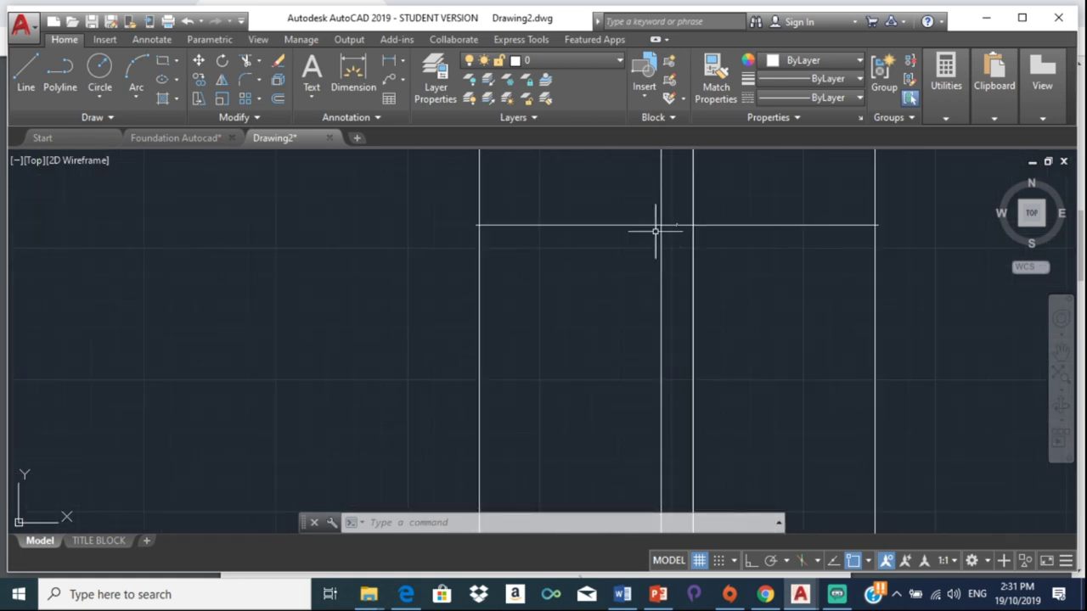
{"action": "scroll", "coordinate": [660, 234], "scroll_direction": "up", "scroll_amount": 1}
Step: Scale the breakline by a factor of 300 about a point on the wall
{"action": "left_click", "coordinate": [687, 226]}
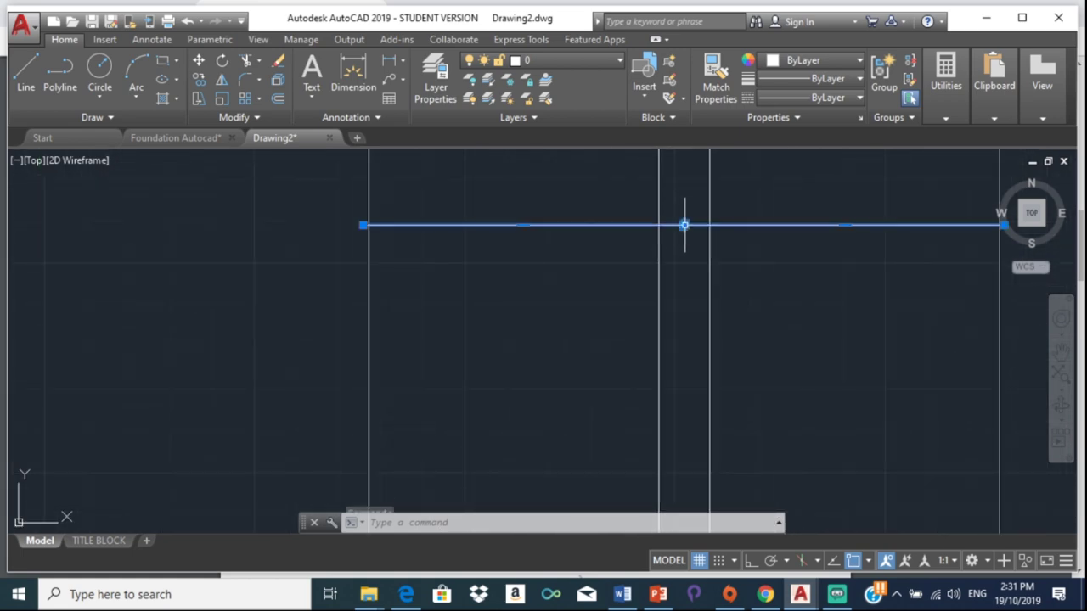
{"action": "left_click", "coordinate": [223, 100]}
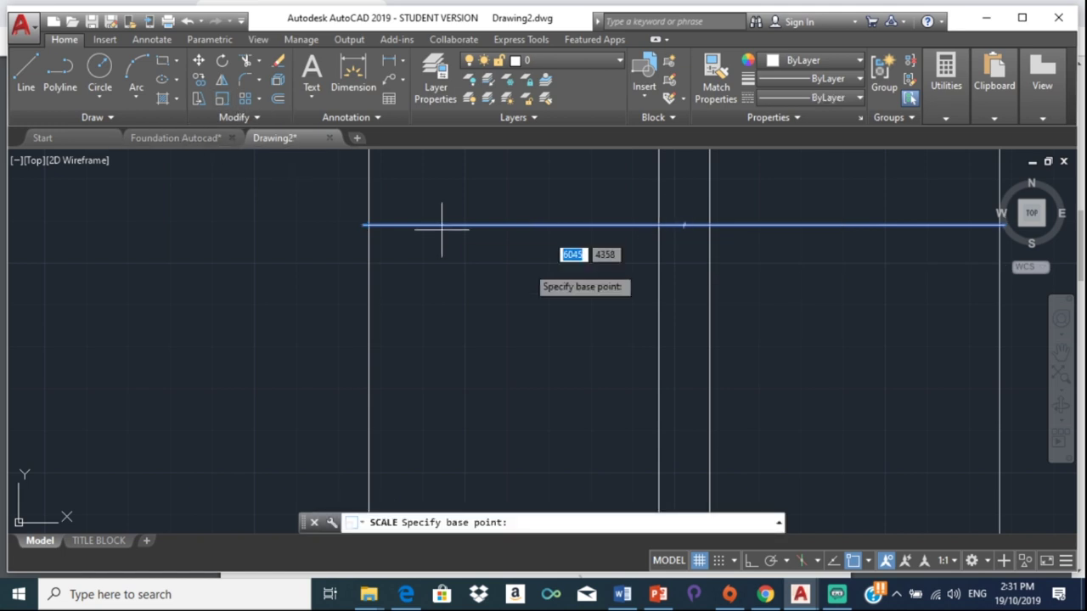
{"action": "left_click", "coordinate": [685, 225]}
{"action": "type", "text": "300"}
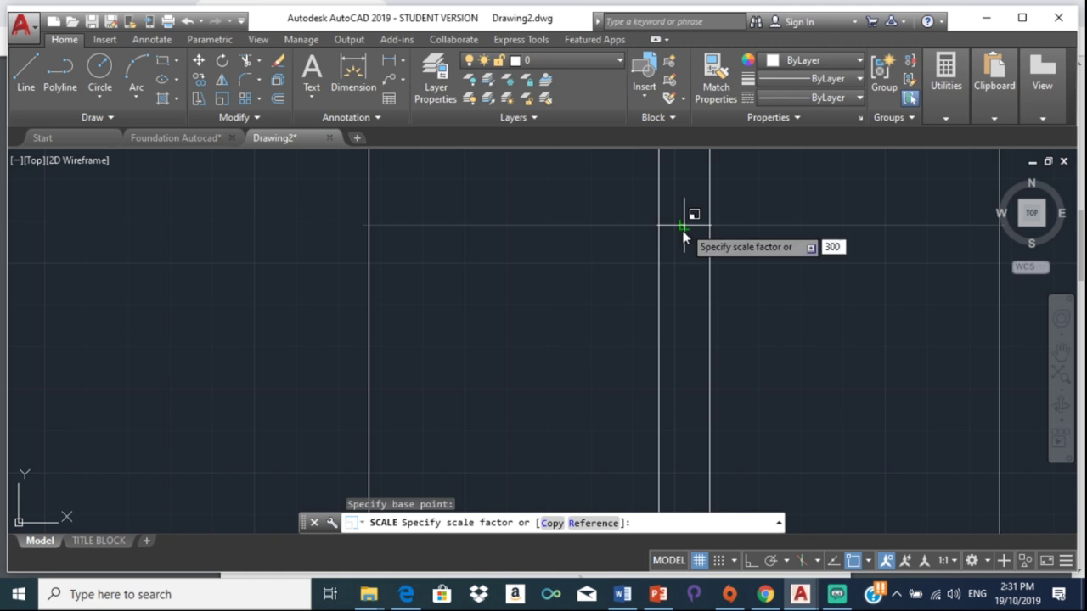
{"action": "key", "text": "Return"}
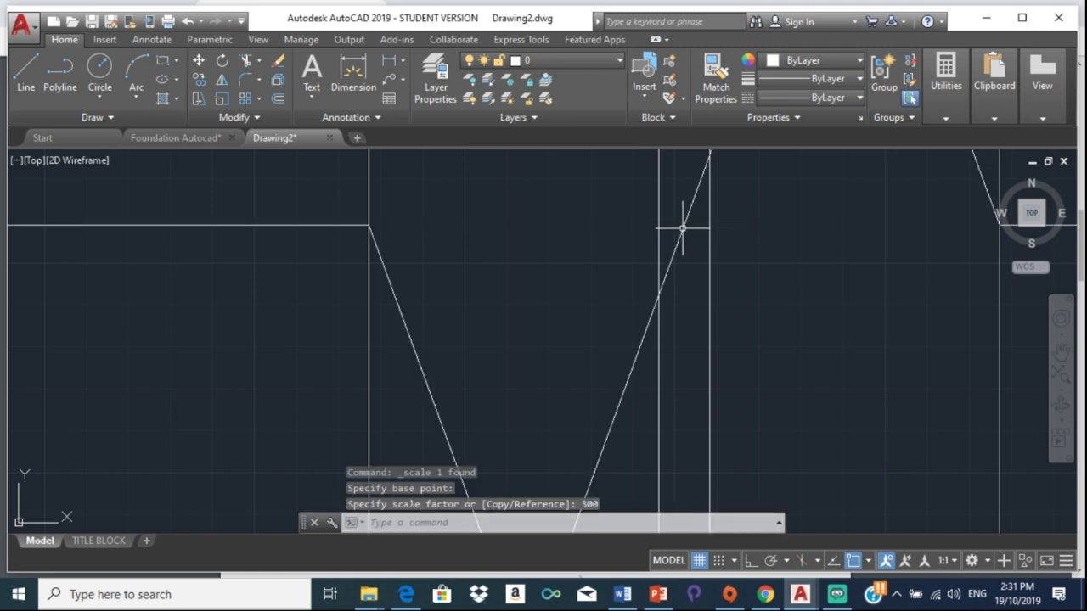
Step: Frame the wall's break symbol and foundation section, then start TRIM
{"action": "scroll", "coordinate": [675, 246], "scroll_direction": "down", "scroll_amount": 3}
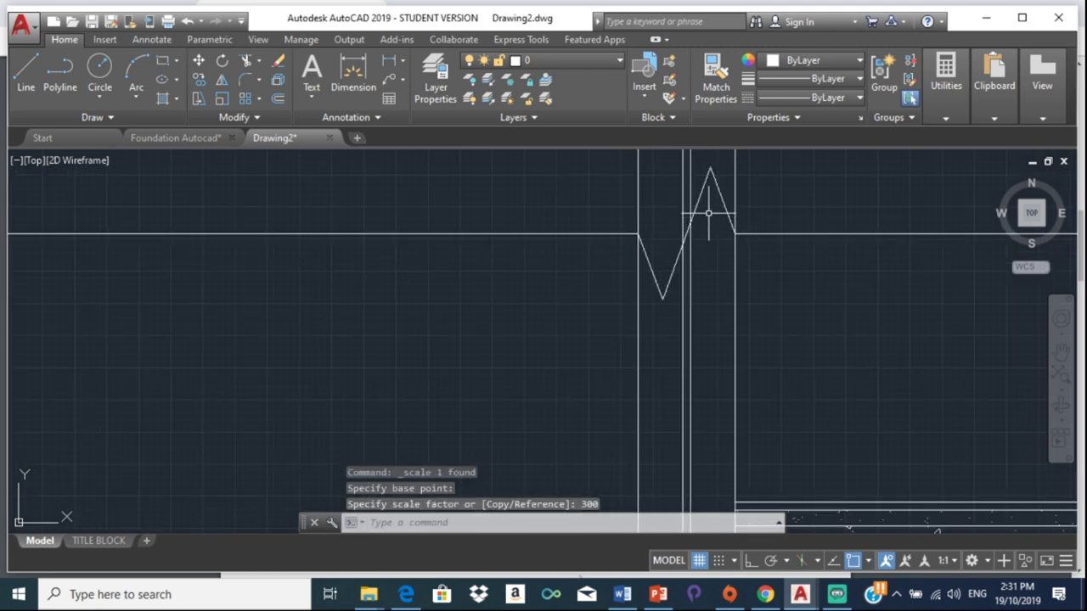
{"action": "scroll", "coordinate": [709, 214], "scroll_direction": "down", "scroll_amount": 2}
{"action": "scroll", "coordinate": [711, 219], "scroll_direction": "down", "scroll_amount": 2}
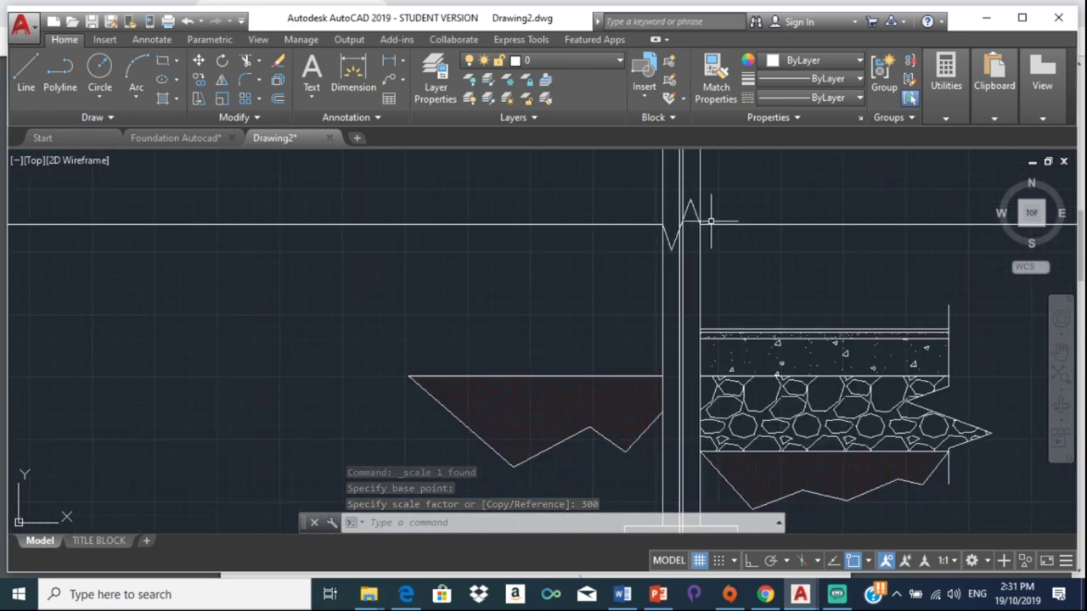
{"action": "scroll", "coordinate": [711, 219], "scroll_direction": "up", "scroll_amount": 2}
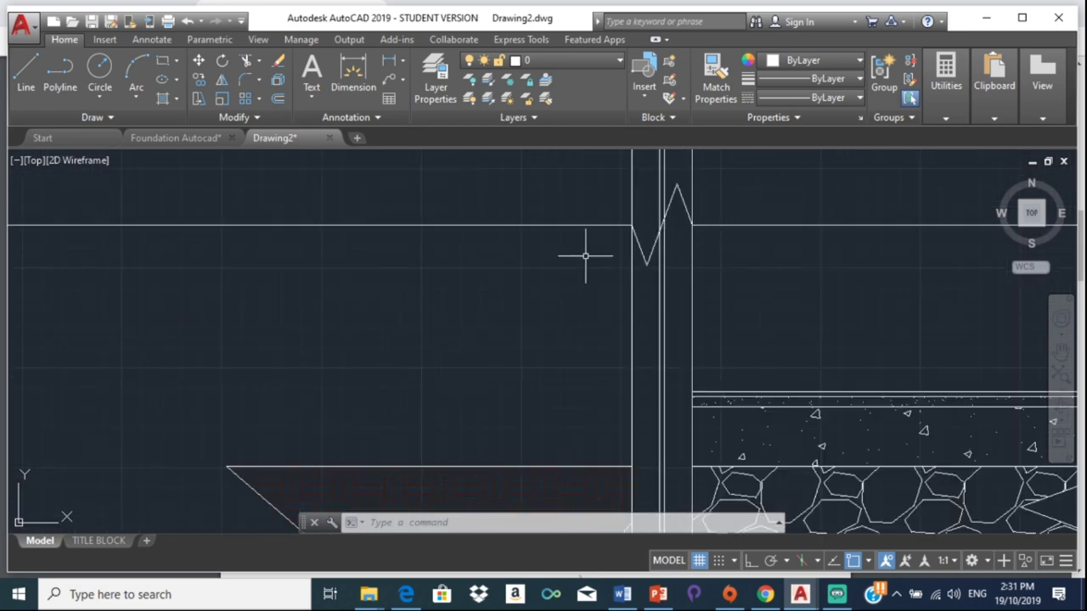
{"action": "middle_click_drag", "start_coordinate": [659, 224], "coordinate": [618, 287]}
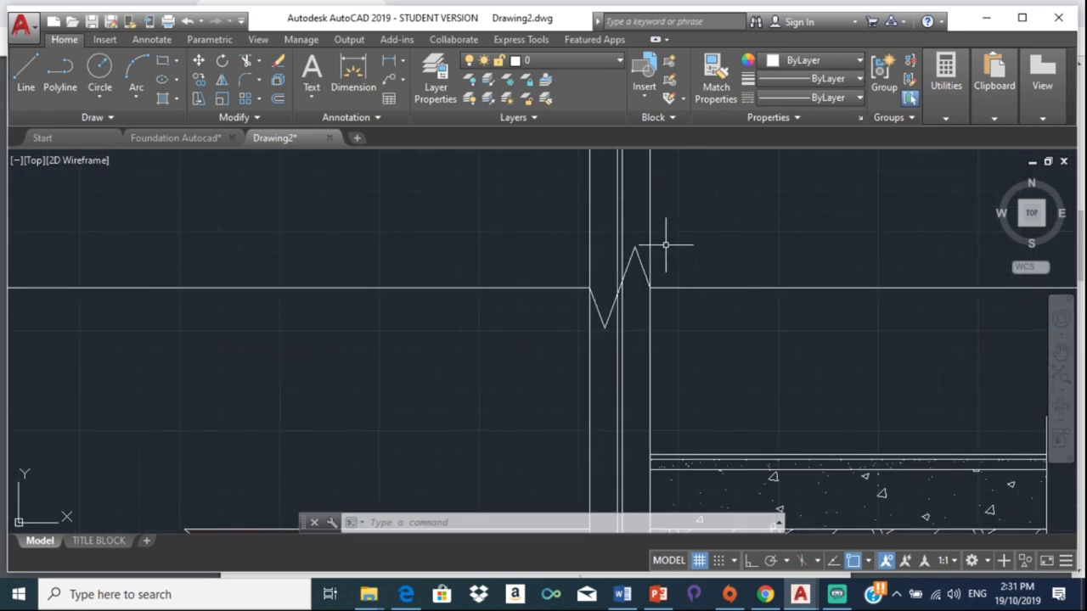
{"action": "scroll", "coordinate": [666, 245], "scroll_direction": "down", "scroll_amount": 4}
{"action": "scroll", "coordinate": [651, 250], "scroll_direction": "up", "scroll_amount": 1}
{"action": "scroll", "coordinate": [645, 255], "scroll_direction": "up", "scroll_amount": 1}
{"action": "scroll", "coordinate": [641, 228], "scroll_direction": "up", "scroll_amount": 1}
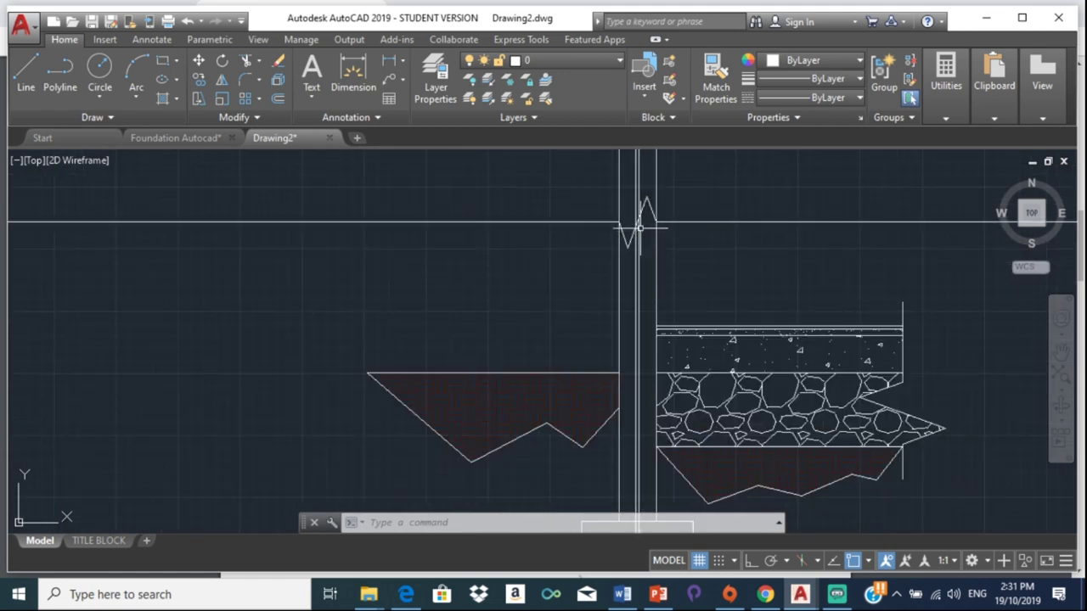
{"action": "middle_click_drag", "start_coordinate": [641, 227], "coordinate": [607, 321]}
{"action": "scroll", "coordinate": [610, 371], "scroll_direction": "down", "scroll_amount": 4}
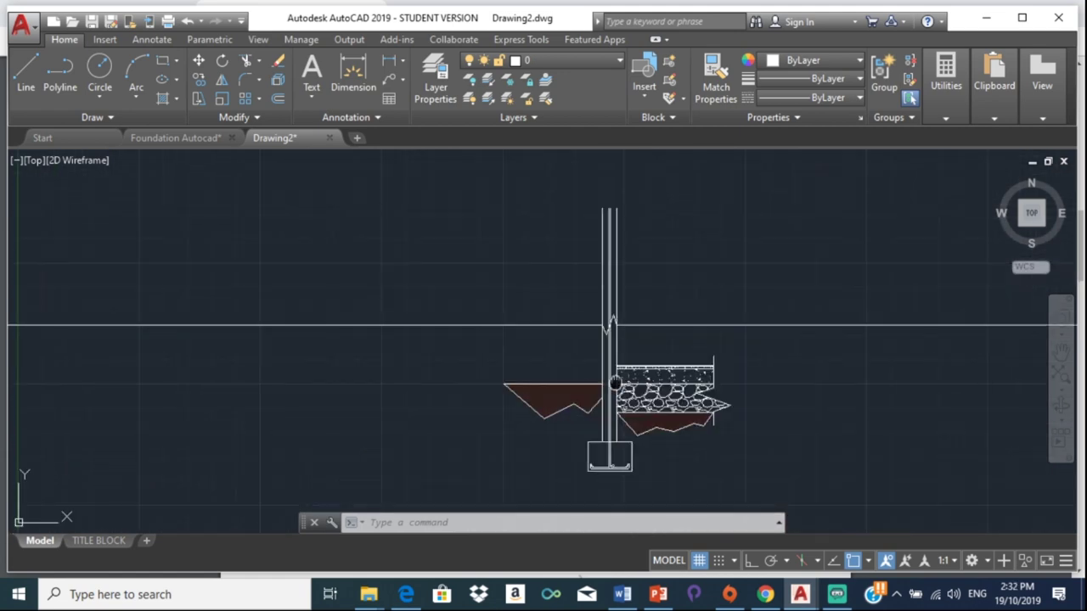
{"action": "middle_click_drag", "start_coordinate": [610, 371], "coordinate": [598, 312]}
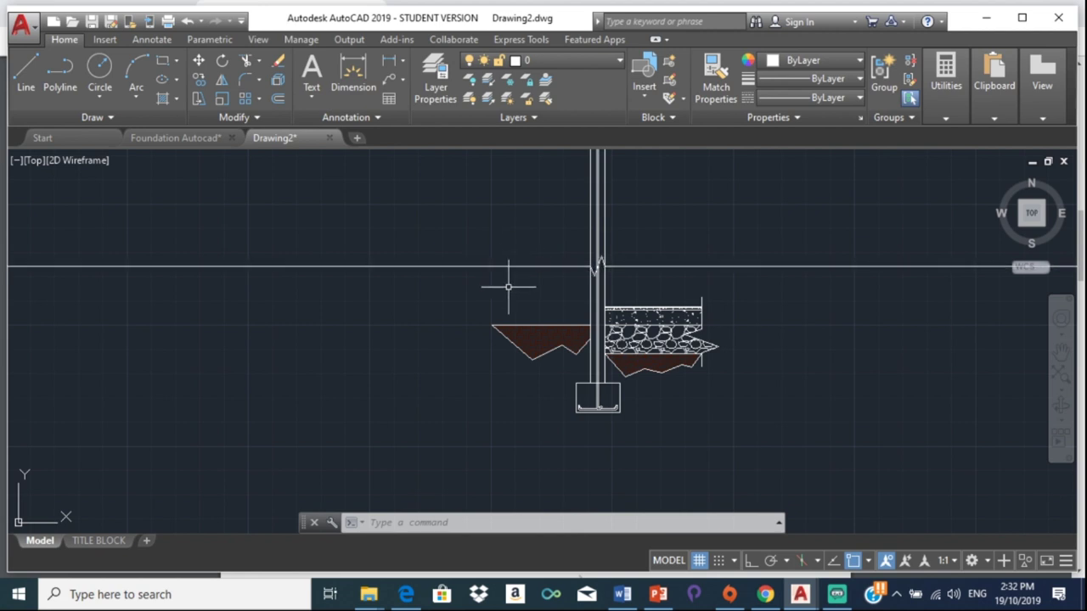
{"action": "type", "text": "TR"}
{"action": "key", "text": "Return"}
{"action": "key", "text": "Return"}
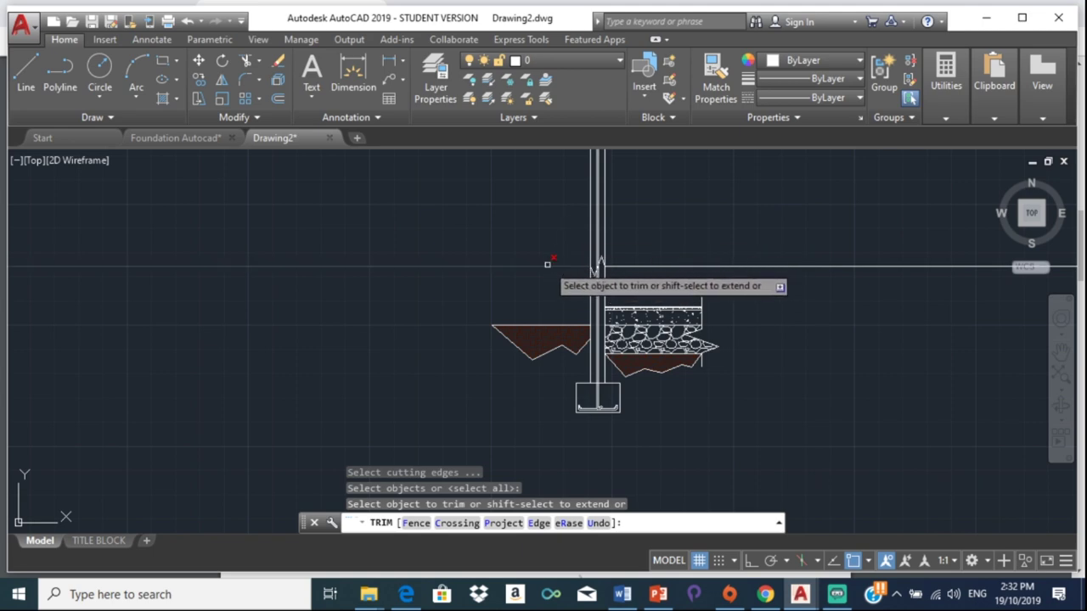
Step: Compare the wall break against the reference foundation detail PDF
{"action": "left_click", "coordinate": [766, 595]}
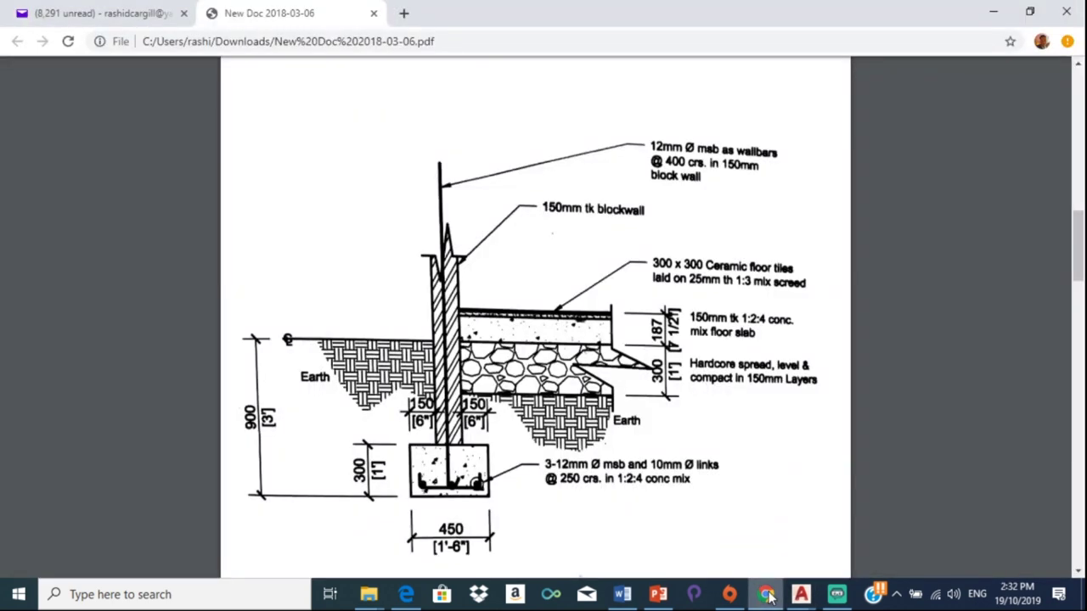
{"action": "left_click", "coordinate": [767, 595]}
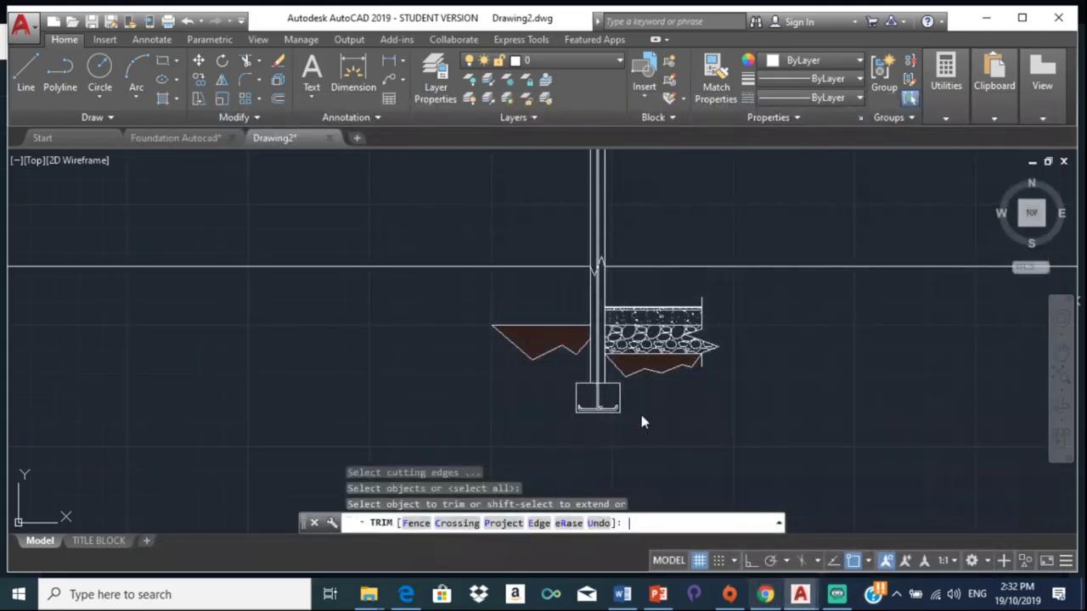
{"action": "left_click", "coordinate": [766, 595]}
{"action": "left_click", "coordinate": [766, 594]}
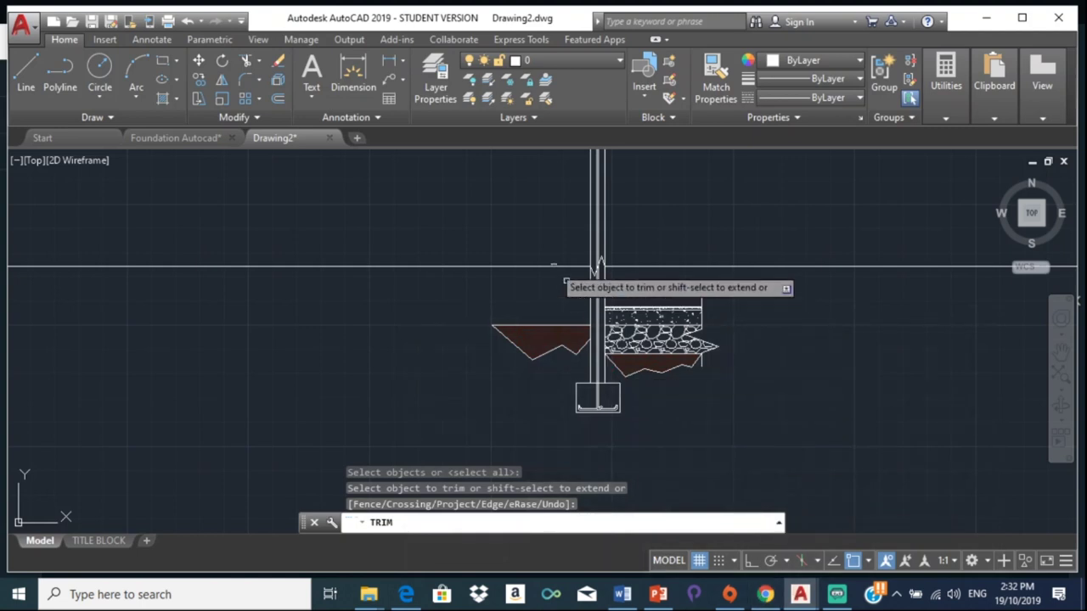
{"action": "scroll", "coordinate": [603, 238], "scroll_direction": "up", "scroll_amount": 3}
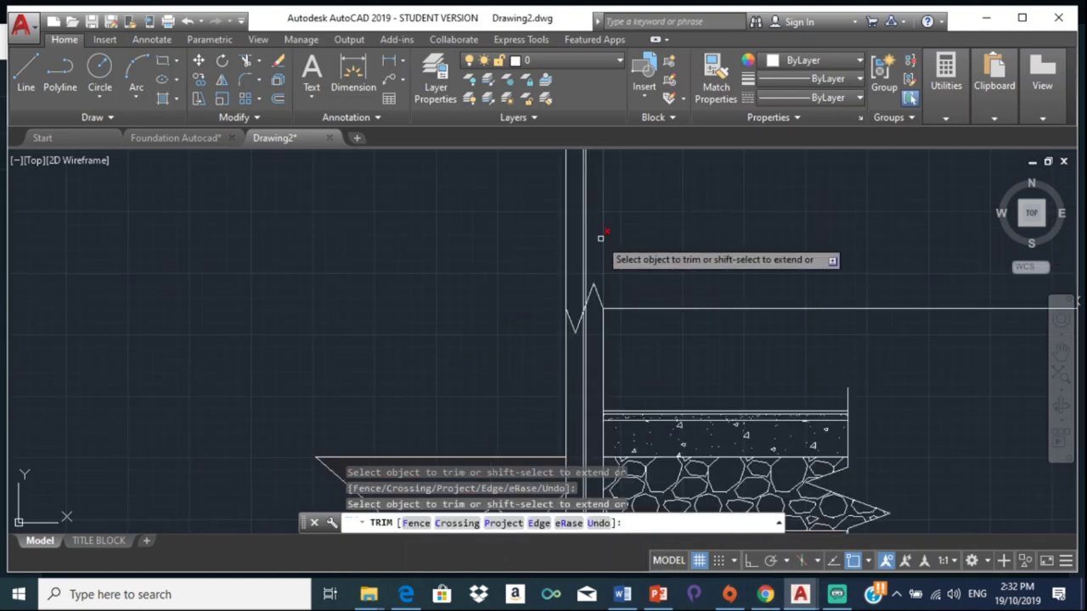
Step: Trim the horizontal line right of the wall and both wall lines above the break
{"action": "left_click", "coordinate": [660, 310]}
{"action": "left_click", "coordinate": [602, 262]}
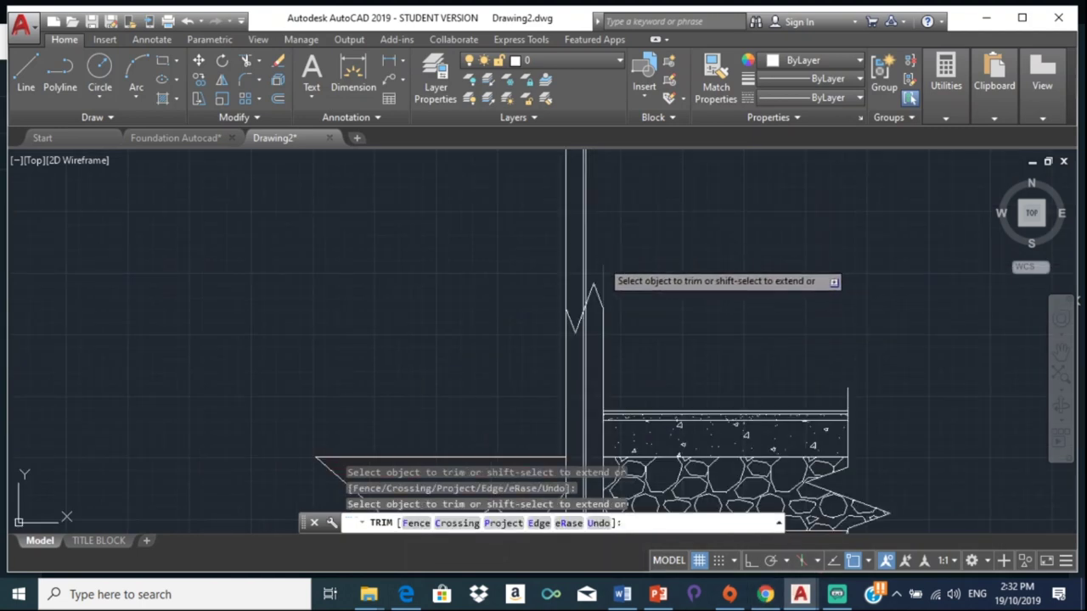
{"action": "left_click", "coordinate": [565, 259]}
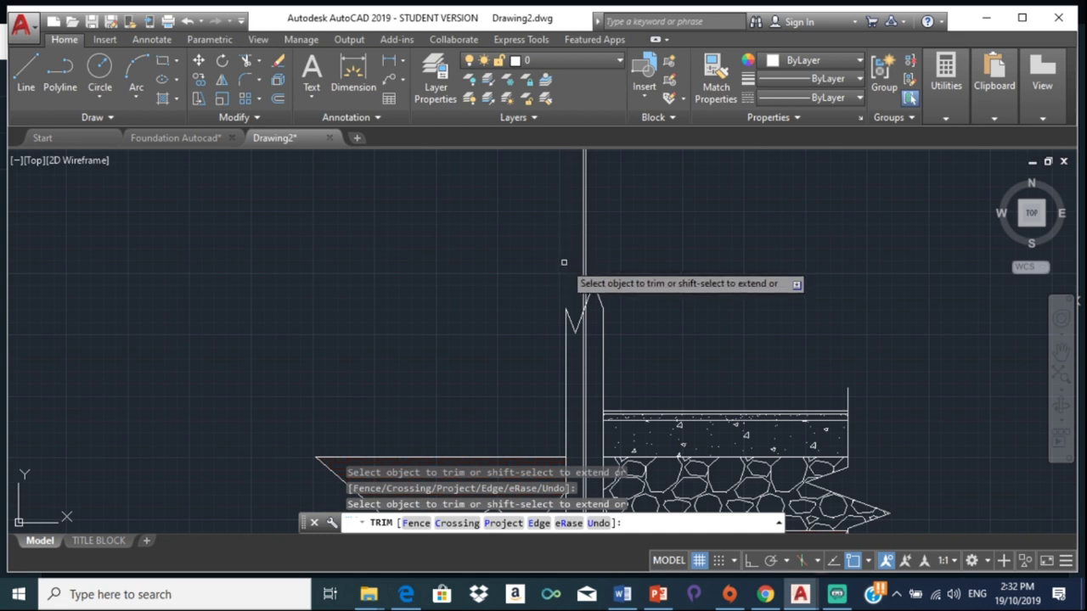
{"action": "key", "text": "Escape"}
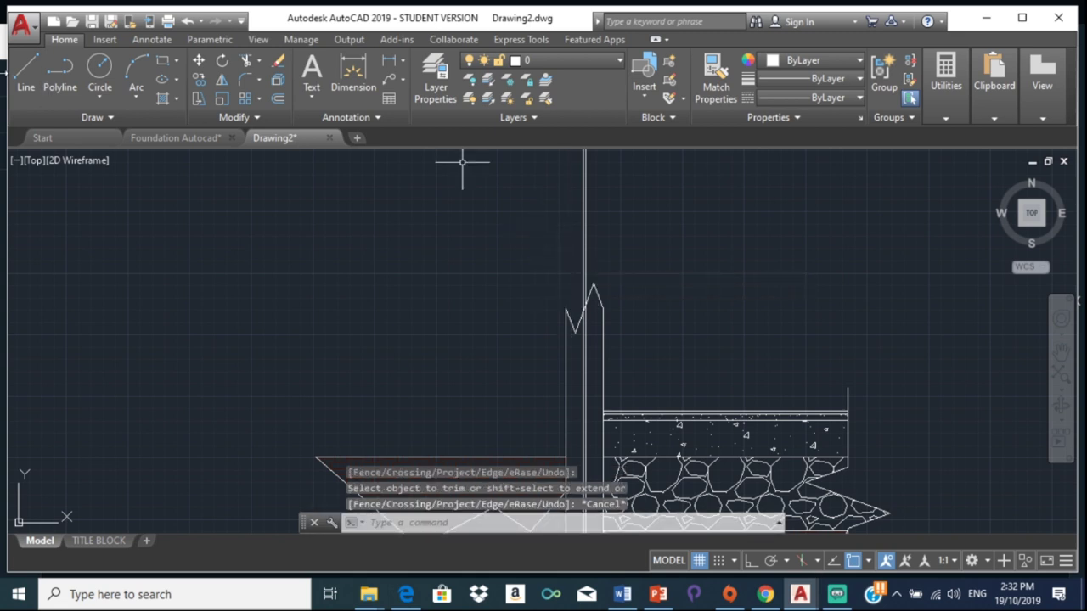
{"action": "left_click", "coordinate": [32, 77]}
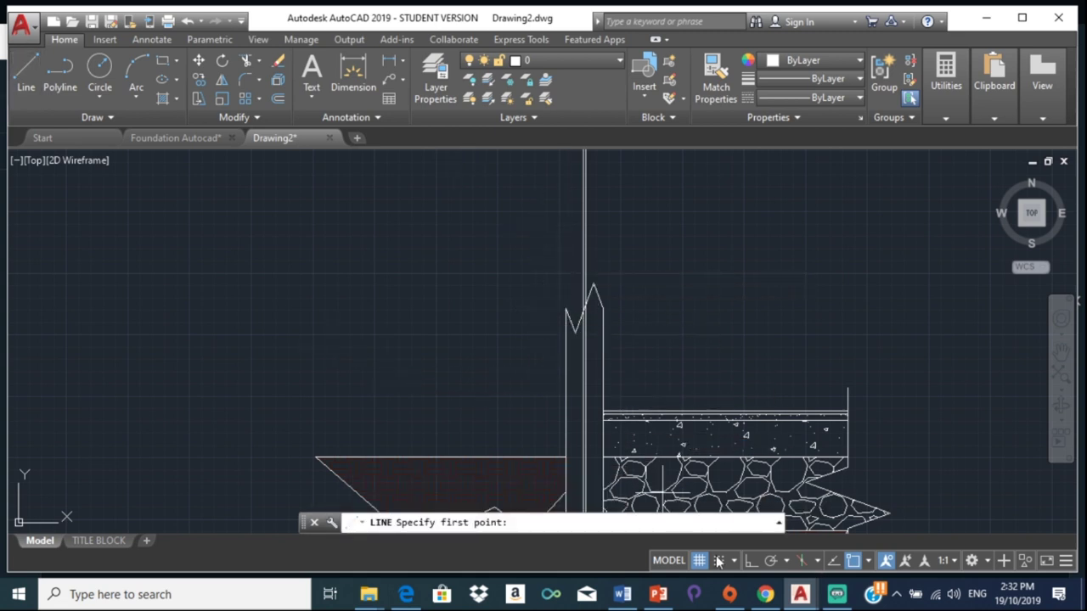
Step: With Ortho on, draw horizontal ground lines left and right of the wall at the break
{"action": "left_click", "coordinate": [749, 561]}
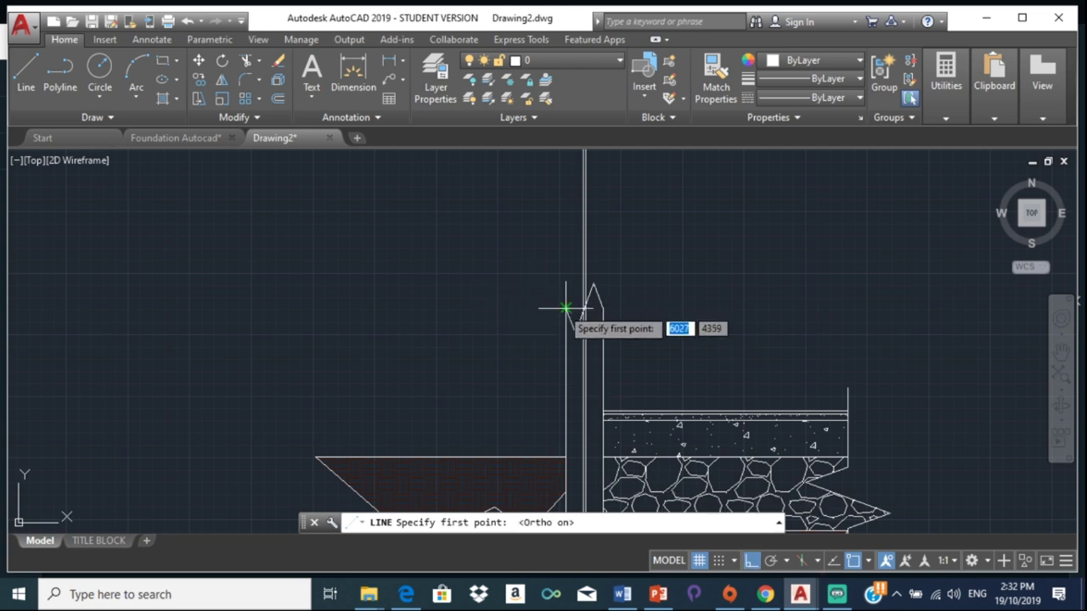
{"action": "left_click", "coordinate": [565, 309]}
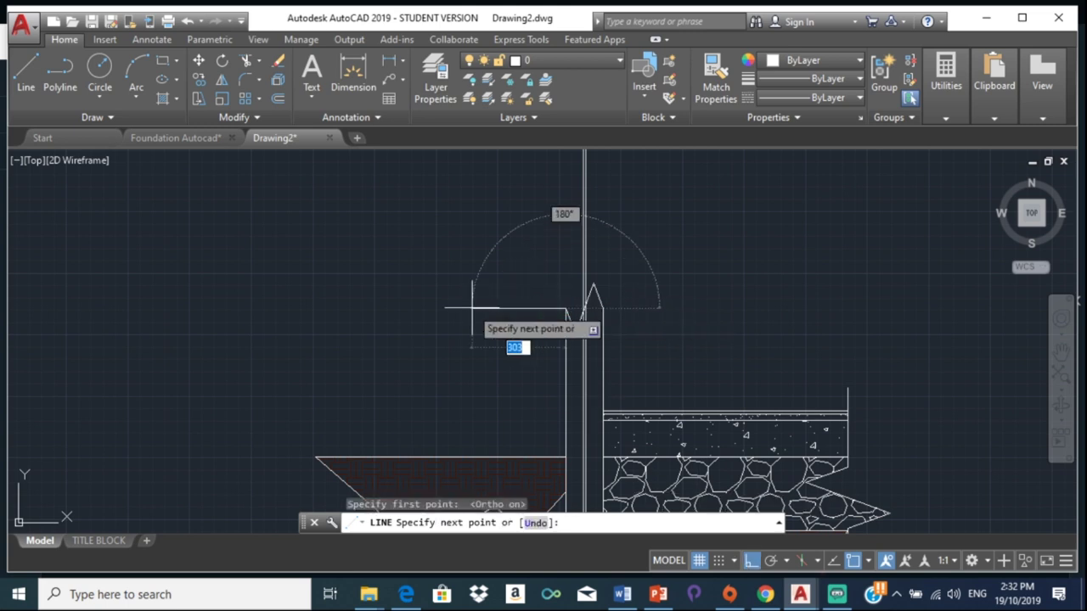
{"action": "left_click", "coordinate": [534, 309]}
{"action": "key", "text": "Return"}
{"action": "key", "text": "Return"}
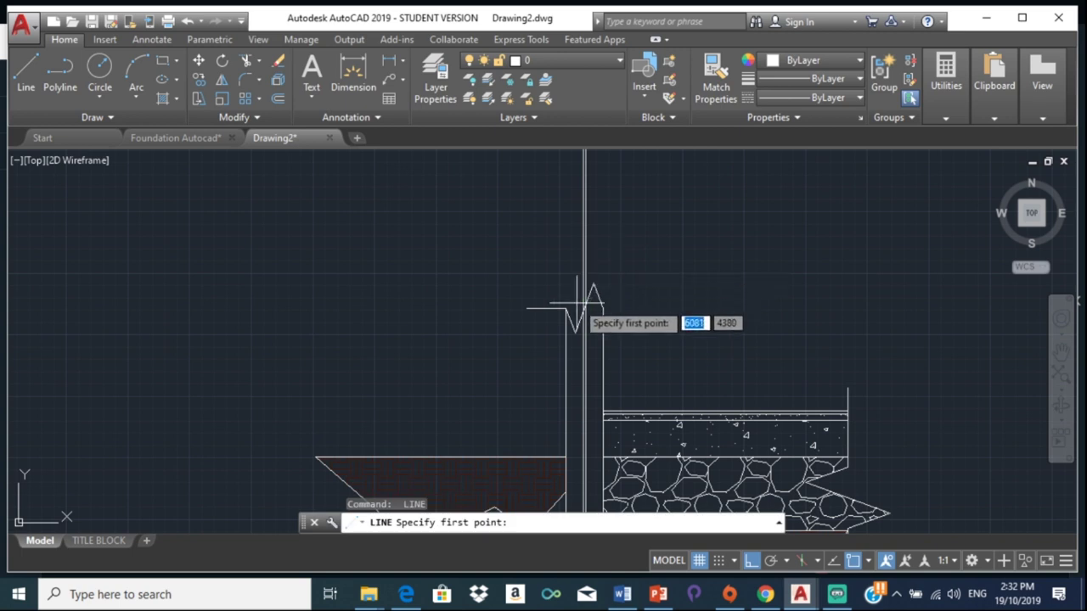
{"action": "scroll", "coordinate": [586, 281], "scroll_direction": "up", "scroll_amount": 3}
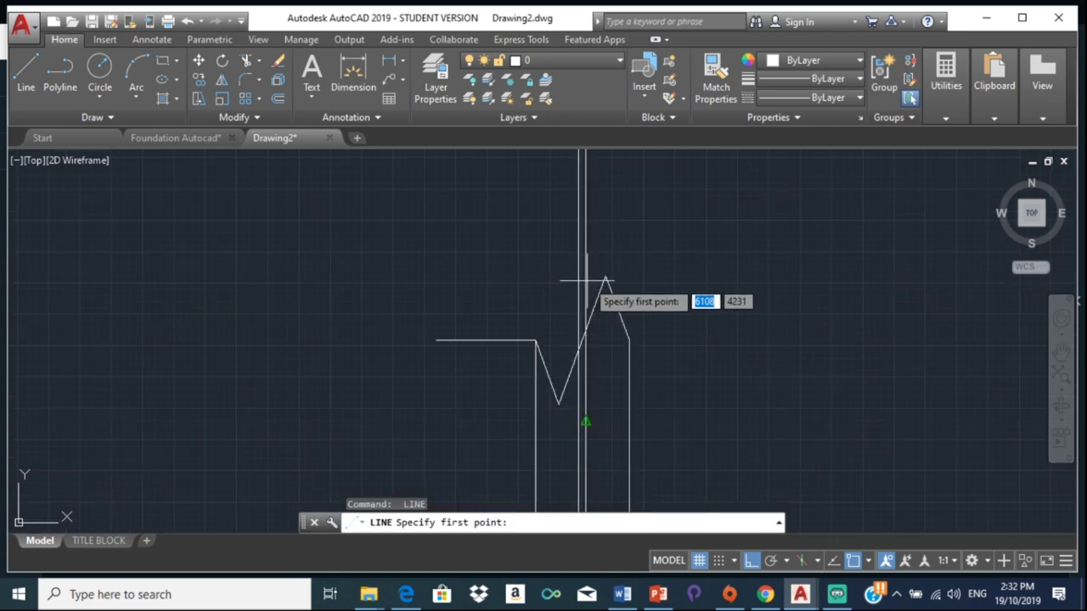
{"action": "left_click", "coordinate": [629, 340]}
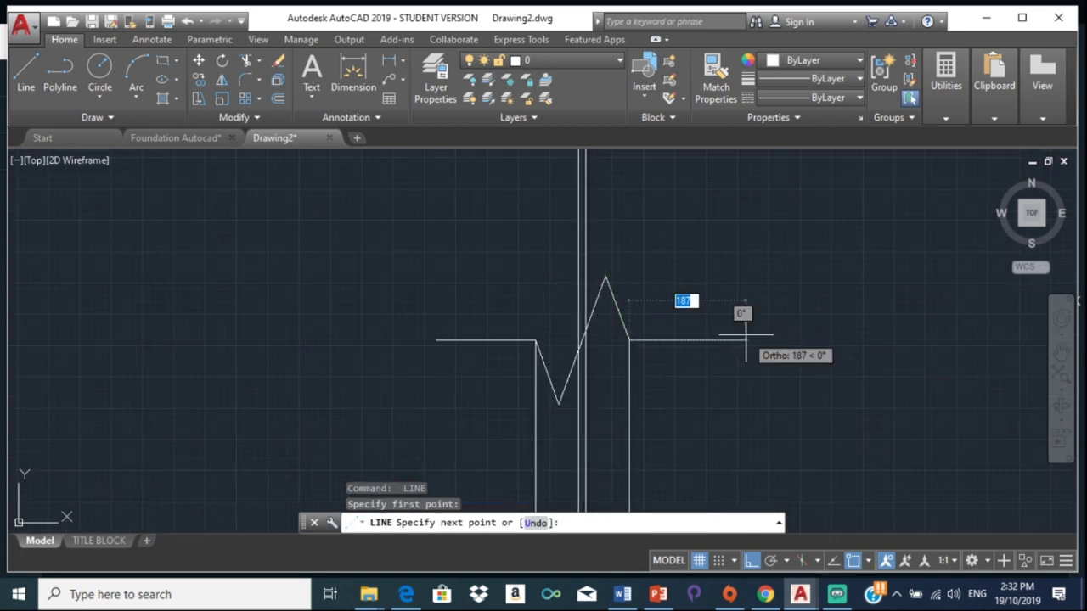
{"action": "left_click", "coordinate": [745, 338]}
{"action": "key", "text": "Return"}
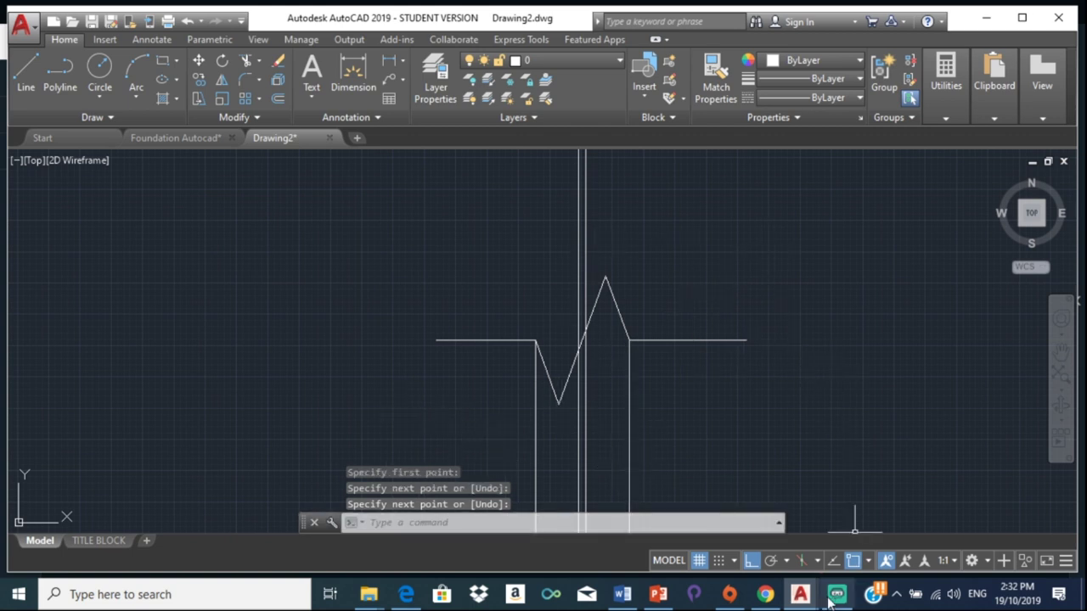
{"action": "left_click", "coordinate": [769, 599]}
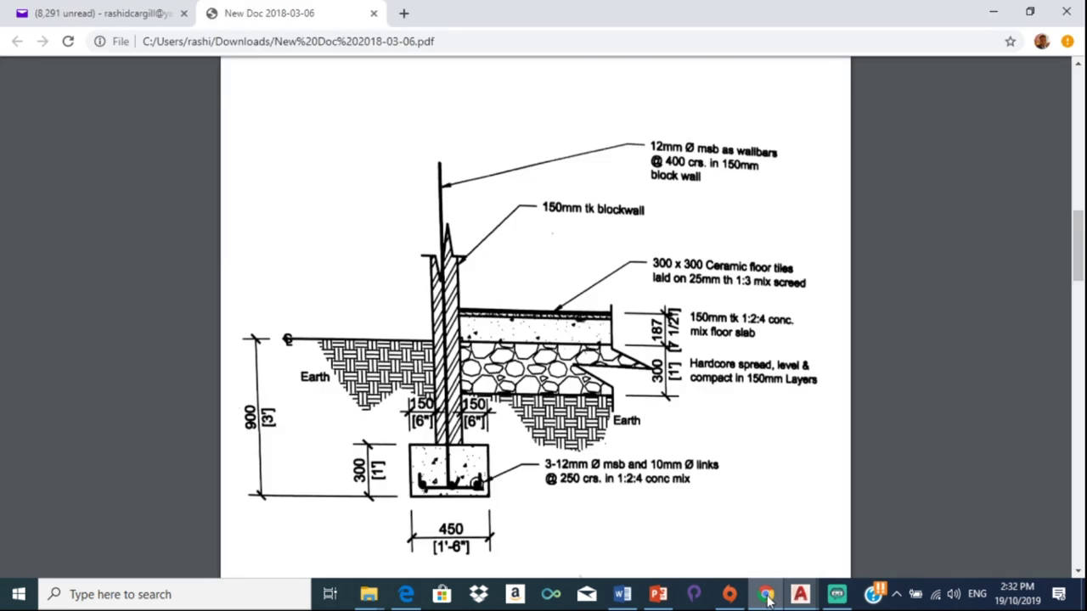
Step: Switch back to Drawing2 and frame the whole foundation section including the wall top
{"action": "left_click", "coordinate": [800, 594]}
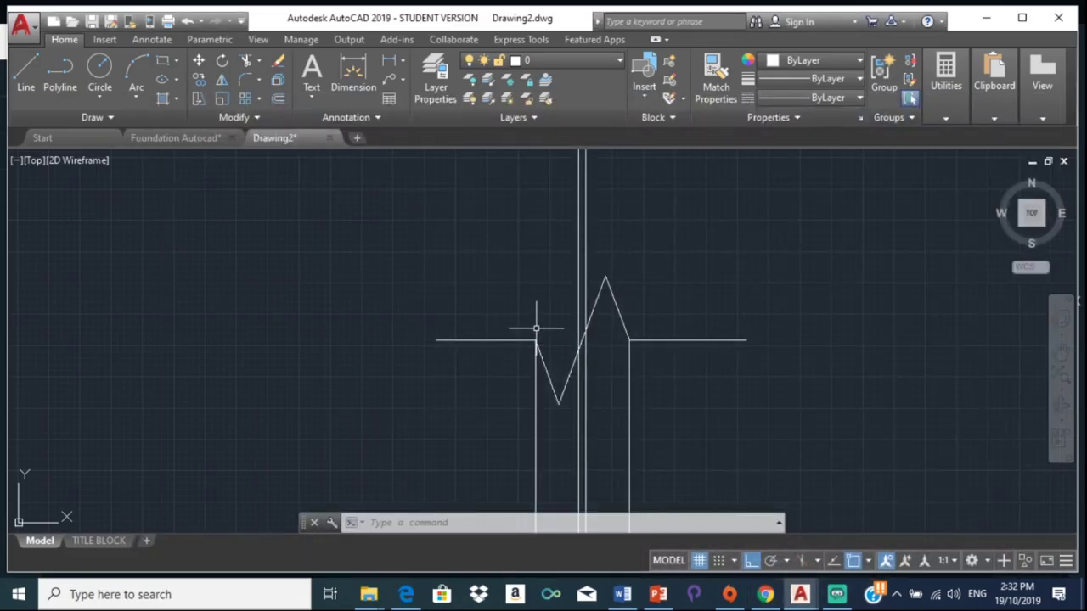
{"action": "scroll", "coordinate": [575, 334], "scroll_direction": "down", "scroll_amount": 2}
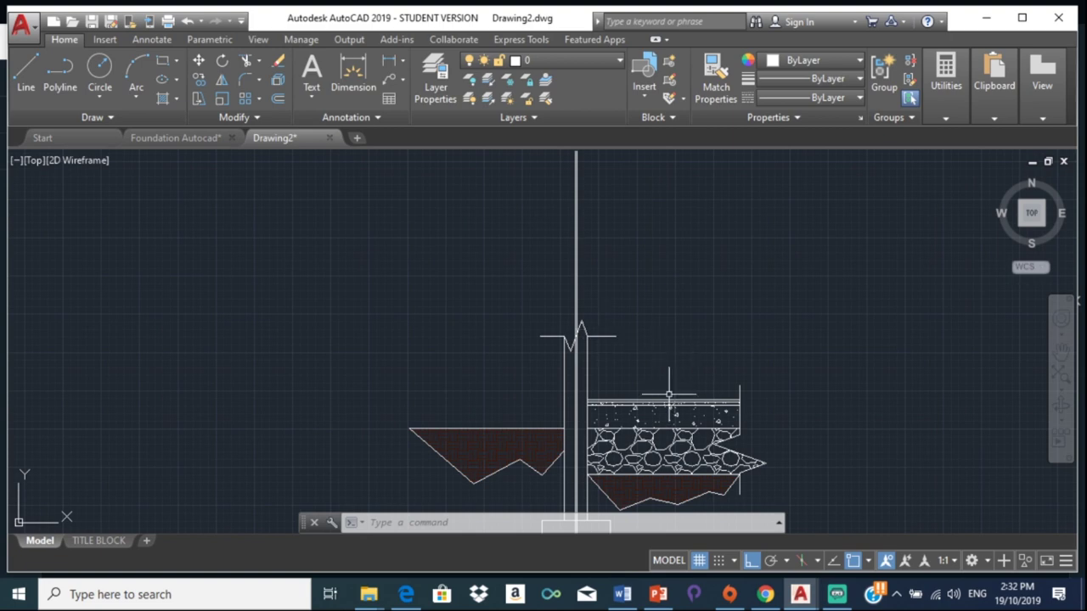
{"action": "middle_click_drag", "start_coordinate": [644, 368], "coordinate": [642, 305]}
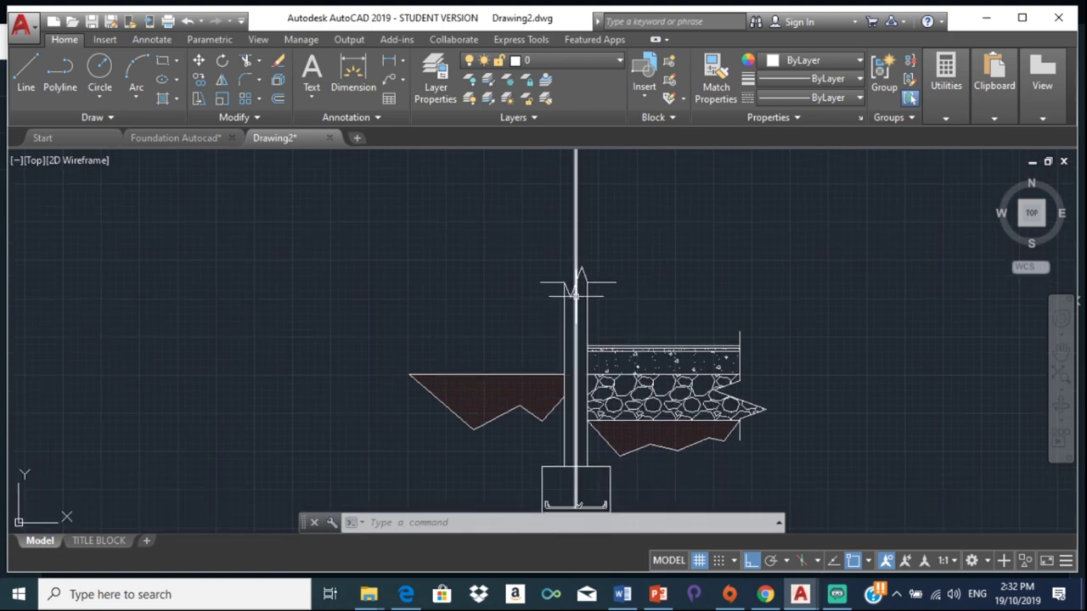
{"action": "mouse_move", "coordinate": [577, 273]}
{"action": "middle_mouse_down"}
{"action": "mouse_move", "coordinate": [614, 400]}
{"action": "mouse_move", "coordinate": [587, 378]}
{"action": "mouse_move", "coordinate": [553, 288]}
{"action": "middle_mouse_up"}
{"action": "scroll", "coordinate": [614, 398], "scroll_direction": "up", "scroll_amount": 2}
{"action": "scroll", "coordinate": [543, 298], "scroll_direction": "down", "scroll_amount": 1}
{"action": "scroll", "coordinate": [541, 368], "scroll_direction": "down", "scroll_amount": 1}
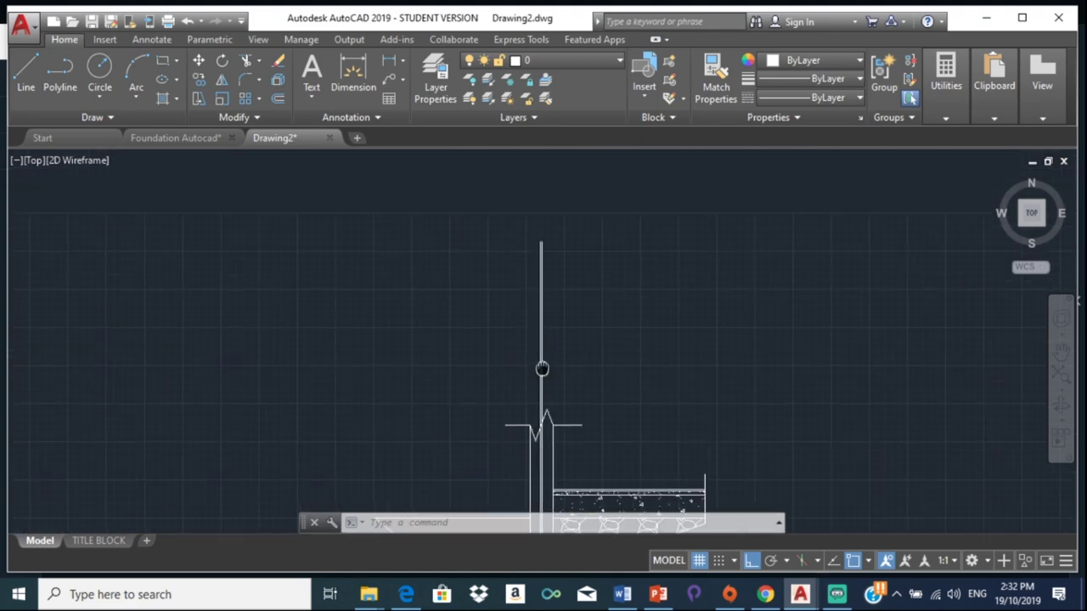
{"action": "scroll", "coordinate": [583, 405], "scroll_direction": "down", "scroll_amount": 3}
{"action": "scroll", "coordinate": [581, 395], "scroll_direction": "up", "scroll_amount": 1}
{"action": "scroll", "coordinate": [580, 387], "scroll_direction": "up", "scroll_amount": 1}
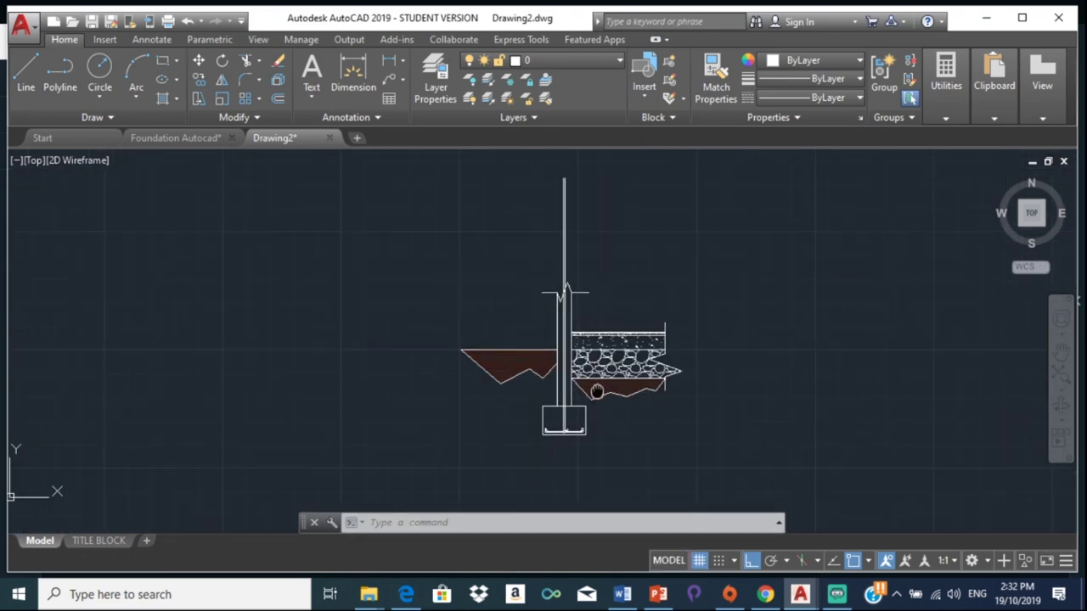
{"action": "scroll", "coordinate": [578, 380], "scroll_direction": "up", "scroll_amount": 1}
{"action": "scroll", "coordinate": [578, 380], "scroll_direction": "up", "scroll_amount": 2}
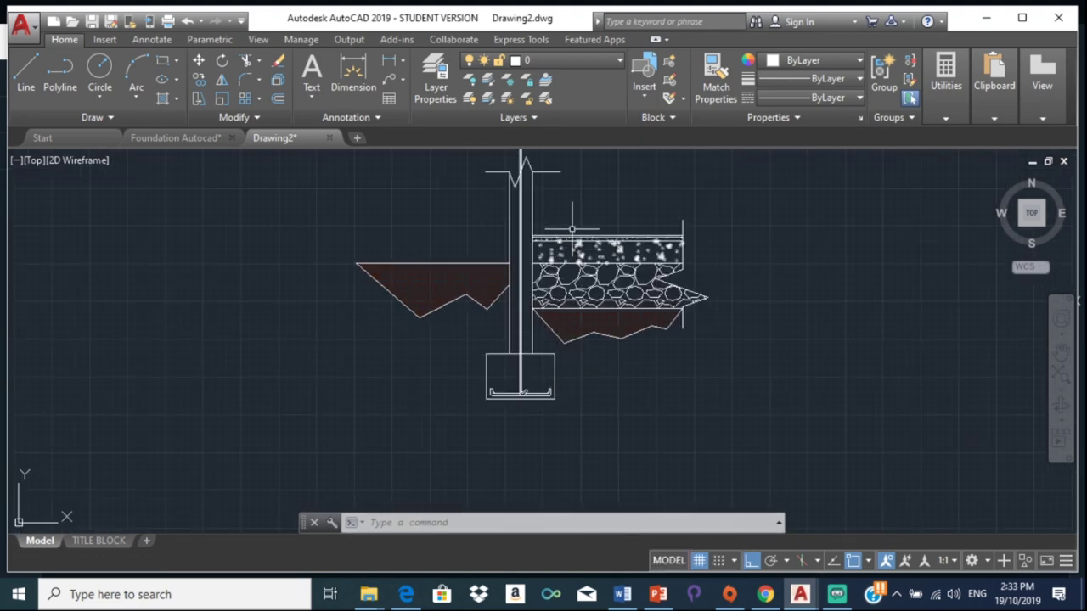
Step: Bring the reference strip foundation PDF to the front in Chrome
{"action": "left_click", "coordinate": [761, 596]}
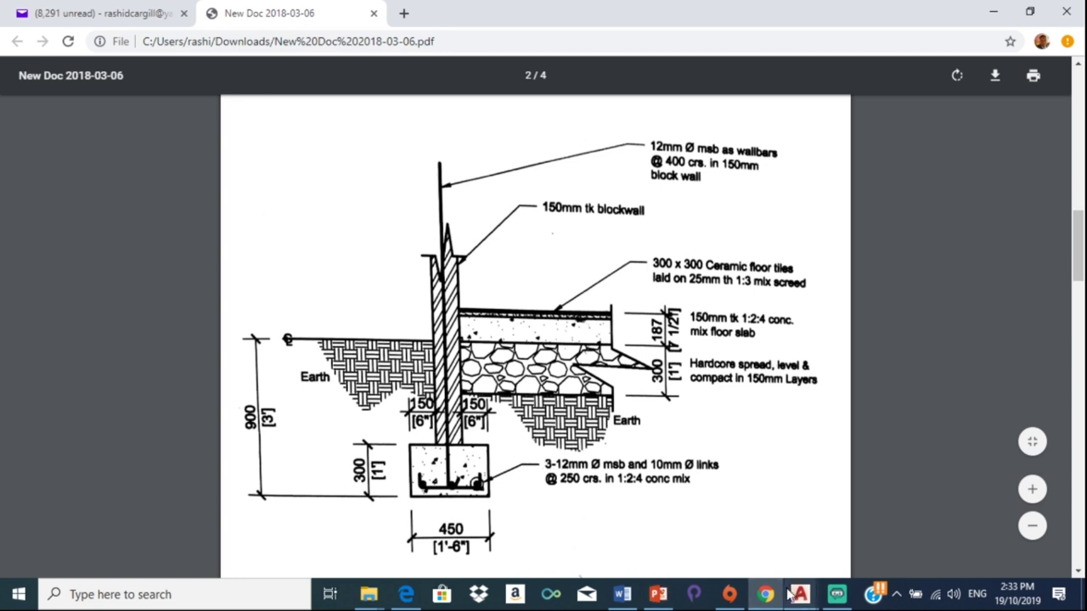
{"action": "mouse_move", "coordinate": [800, 595]}
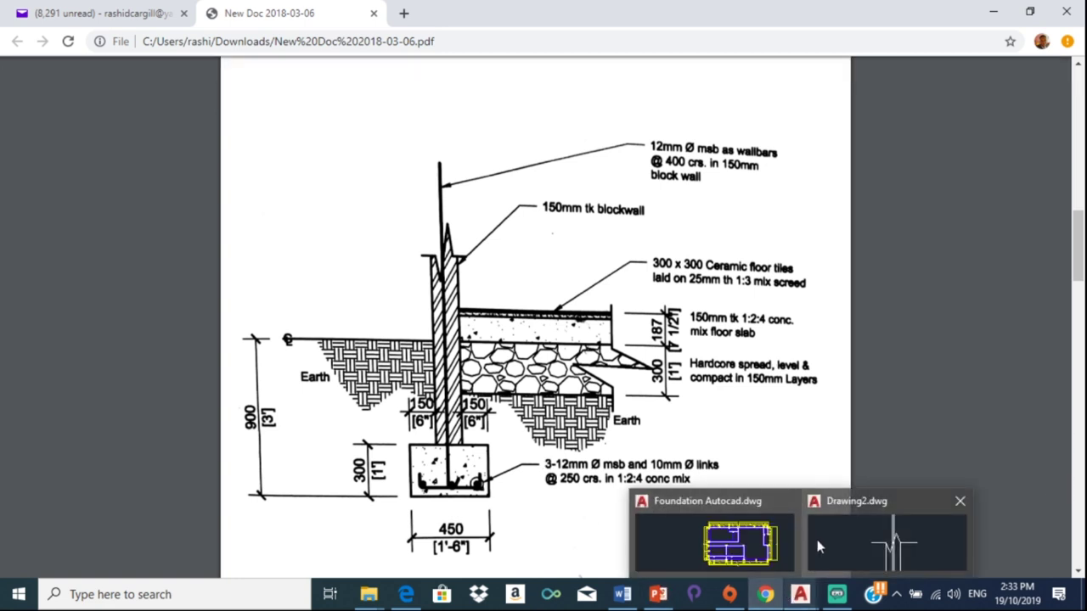
Step: Switch back to Drawing2 and zoom to fit the complete foundation section
{"action": "left_click", "coordinate": [818, 545]}
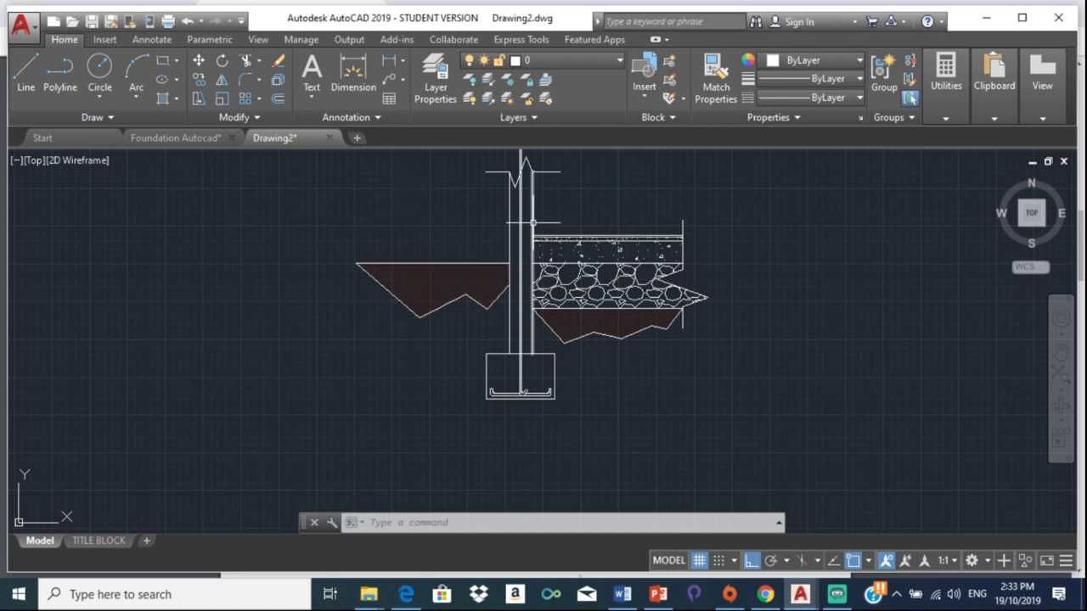
{"action": "scroll", "coordinate": [524, 193], "scroll_direction": "down", "scroll_amount": 3}
{"action": "scroll", "coordinate": [534, 237], "scroll_direction": "up", "scroll_amount": 4}
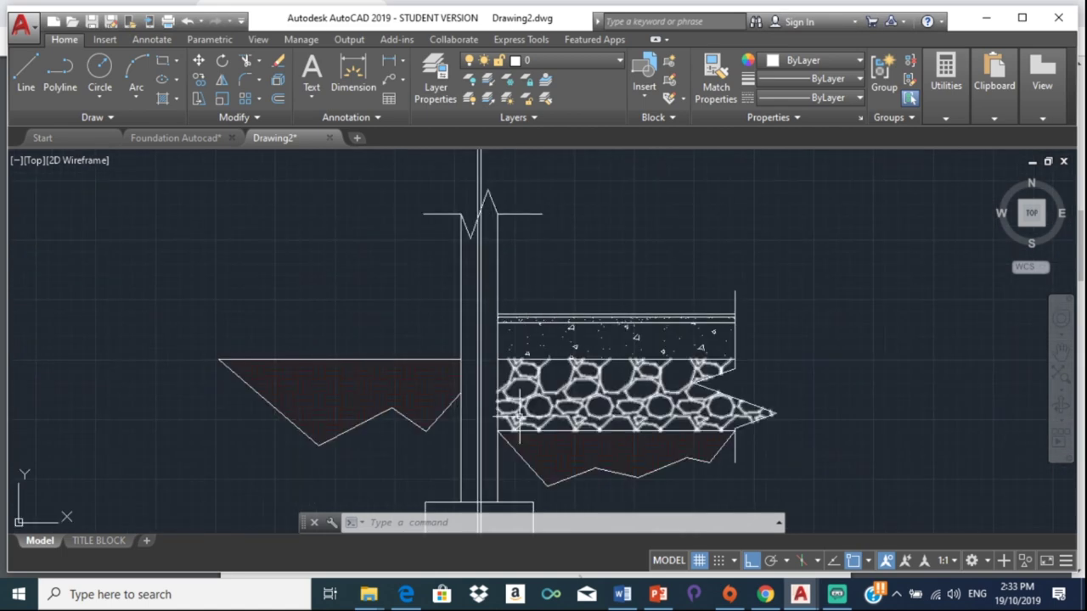
{"action": "scroll", "coordinate": [507, 338], "scroll_direction": "down", "scroll_amount": 2}
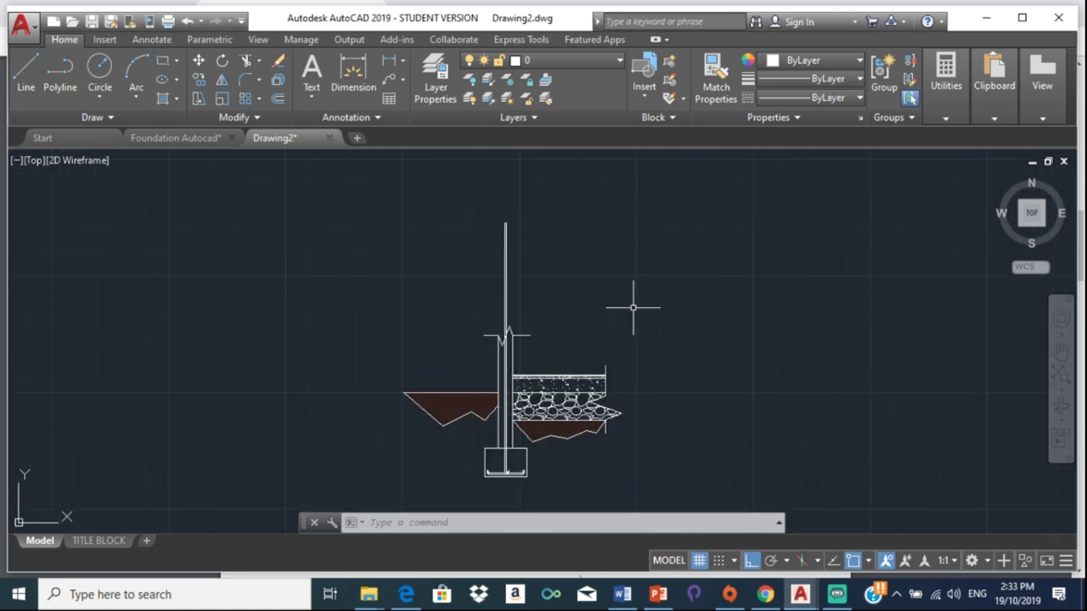